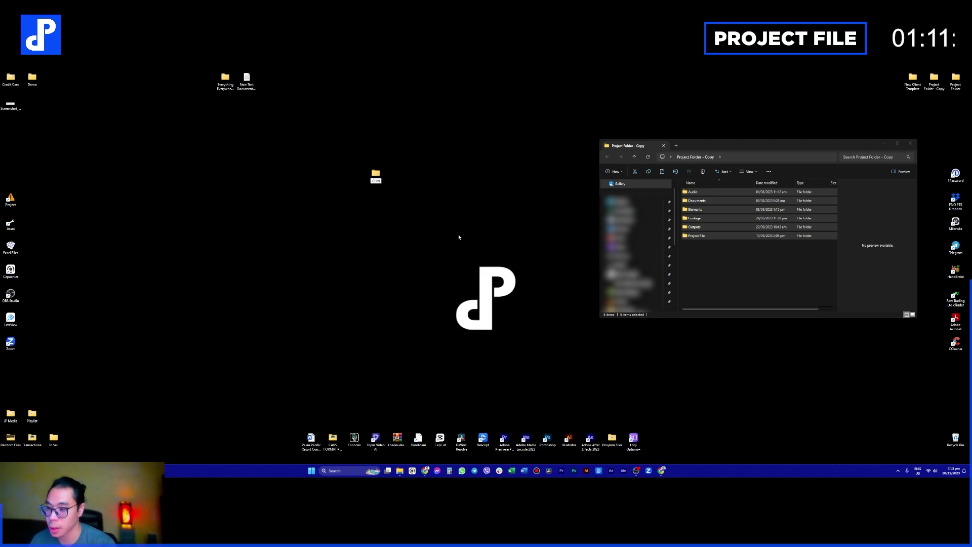
# - Name the new desktop folder Client Name and open it
pyautogui.write('Client Name')
pyautogui.press('Return')
pyautogui.doubleClick(376, 175)
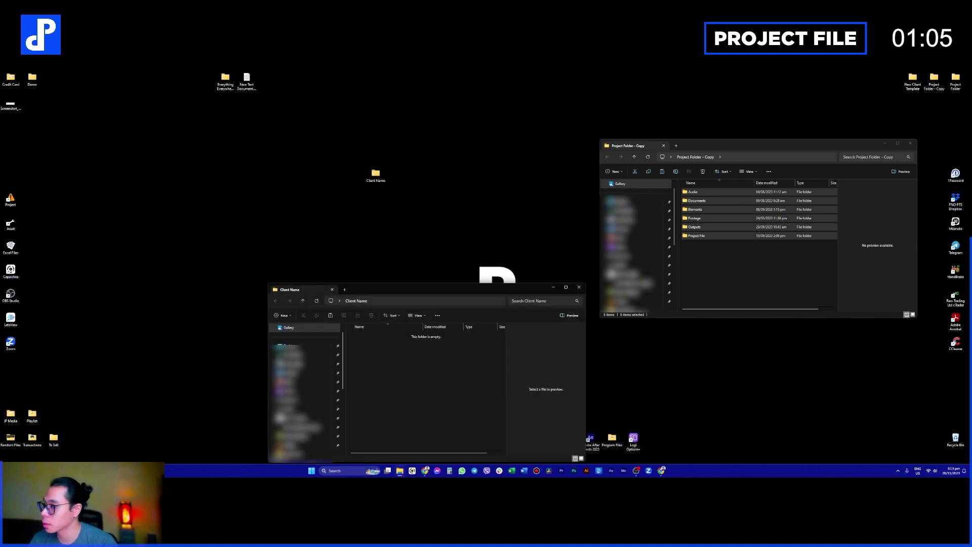
# - Copy the six template subfolders from Project Folder - Copy into the Client Name folder and place its window beside the template's
pyautogui.moveTo(519, 296); pyautogui.dragTo(516, 164)
pyautogui.moveTo(756, 267); pyautogui.dragTo(731, 190)
pyautogui.moveTo(731, 190); pyautogui.dragTo(421, 259)
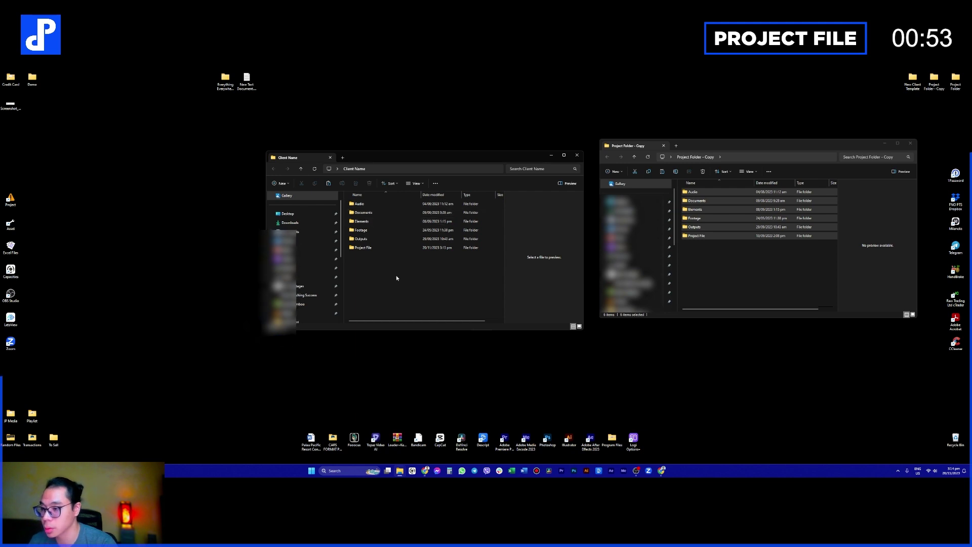
pyautogui.moveTo(396, 157); pyautogui.dragTo(380, 207)
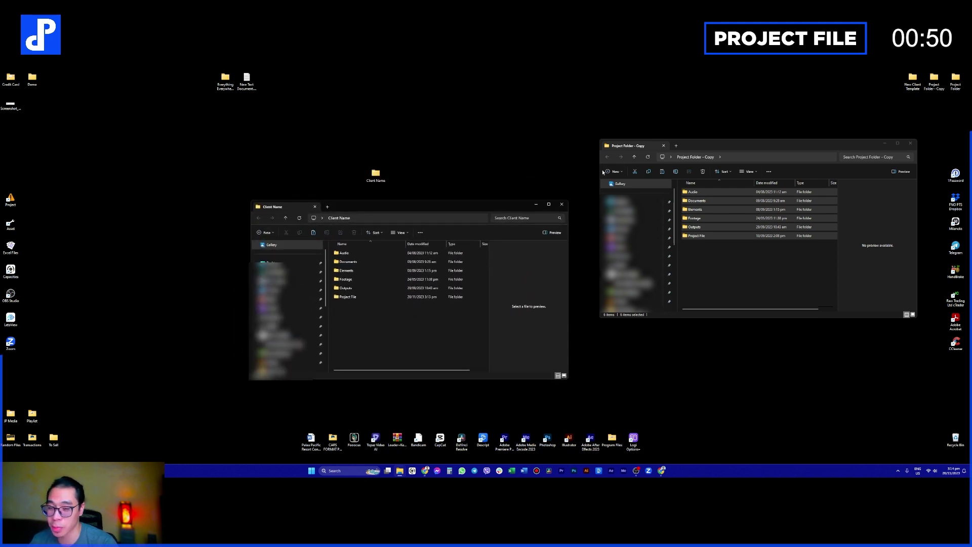
# - Look into the Documents and Footage subfolders of the Client Name folder
pyautogui.doubleClick(352, 262)
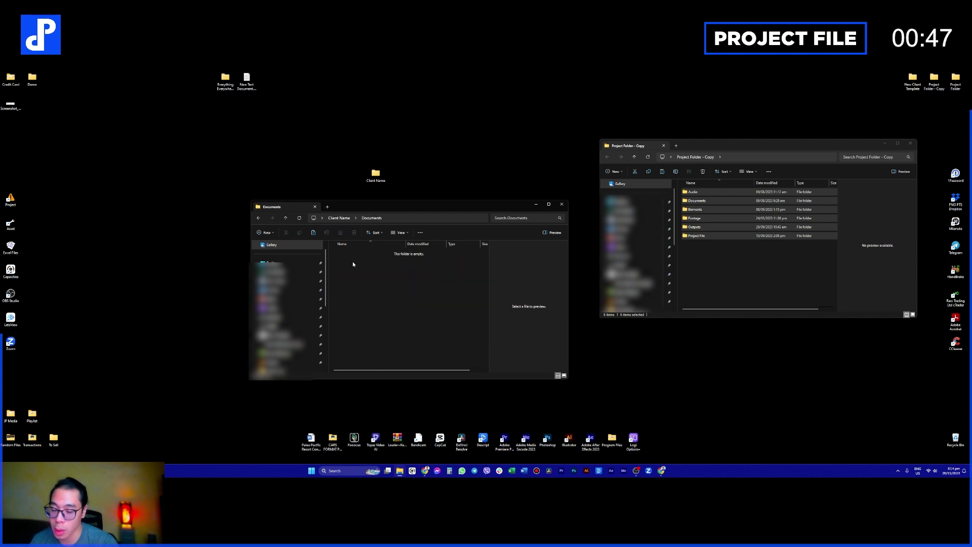
pyautogui.hotkey('alt', 'Left')
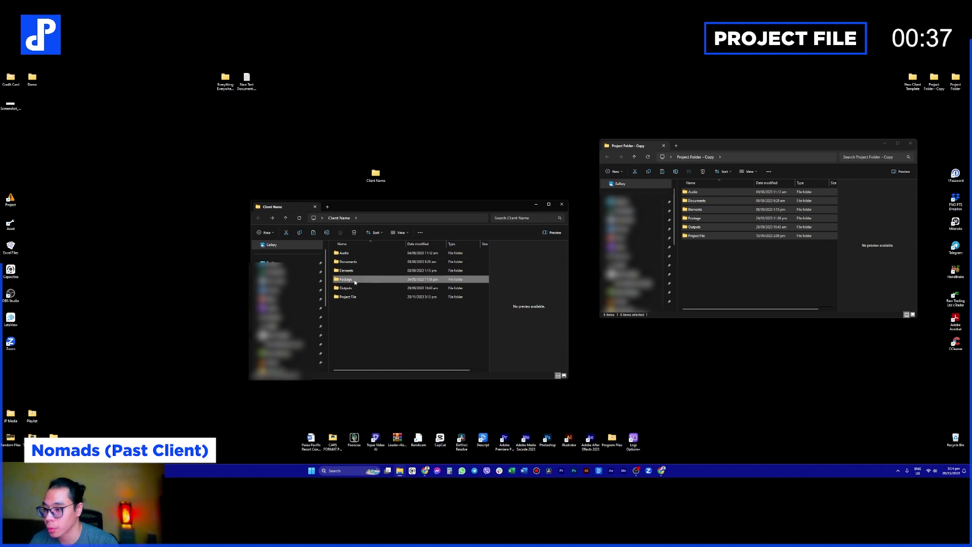
pyautogui.doubleClick(393, 279)
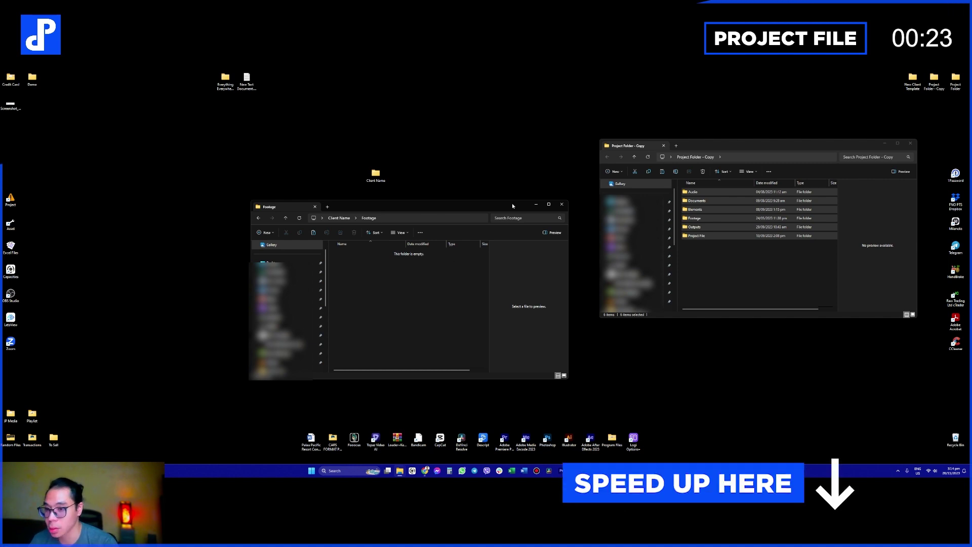
# - Close the Client Name window and delete the Client Name folder from the desktop
pyautogui.click(561, 204)
pyautogui.moveTo(349, 150); pyautogui.dragTo(407, 202)
pyautogui.press('Delete')
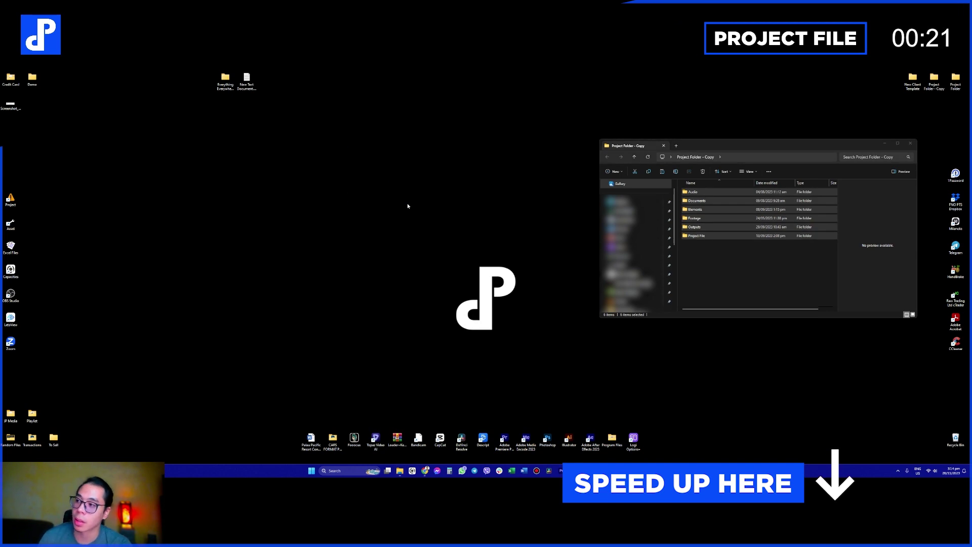
# - Open the Everything Everywhere Daily project folder and look through its Documents and Footage subfolders
pyautogui.doubleClick(226, 78)
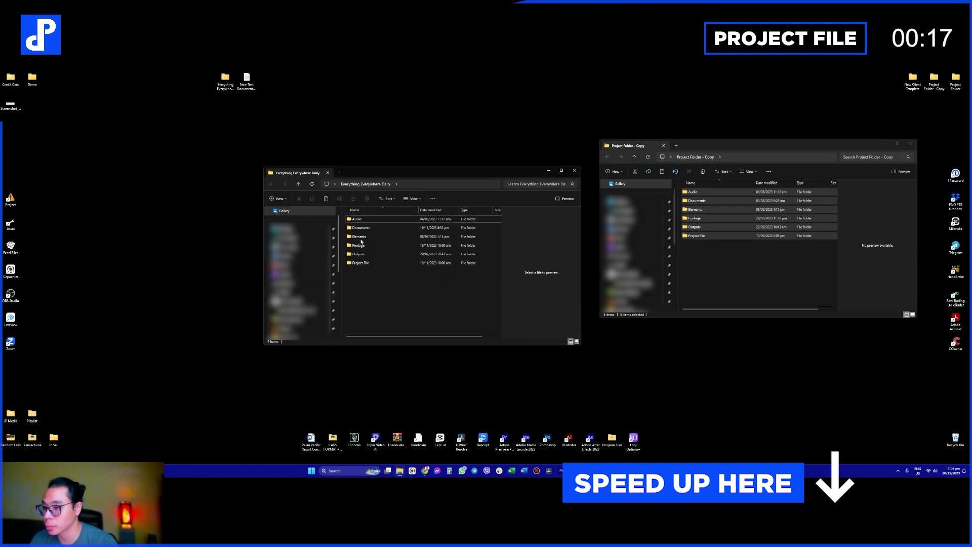
pyautogui.doubleClick(372, 228)
pyautogui.doubleClick(380, 227)
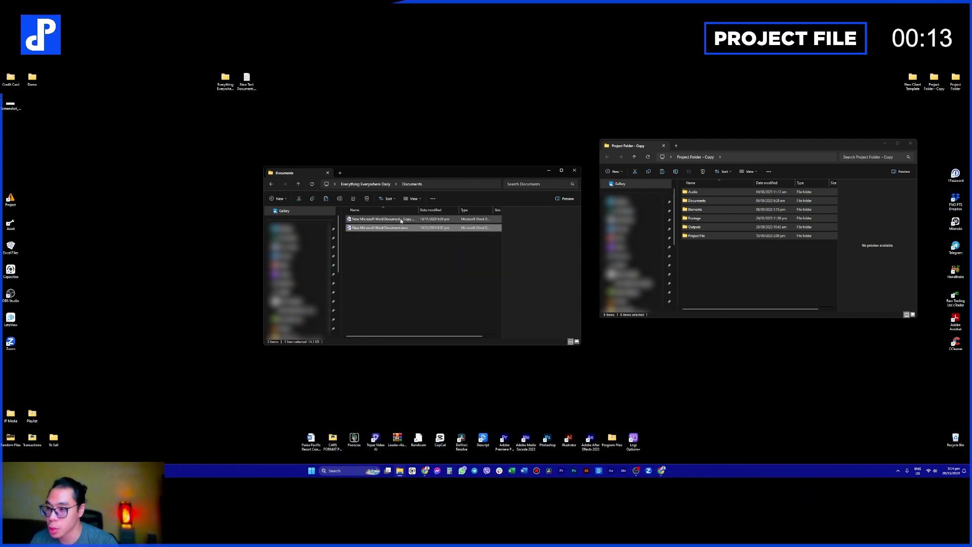
pyautogui.hotkey('alt', 'Left')
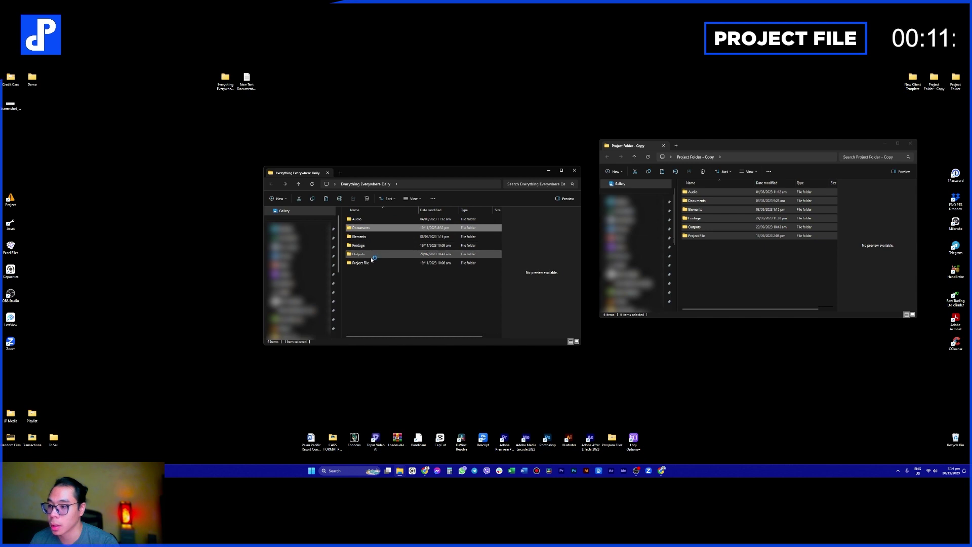
pyautogui.doubleClick(375, 245)
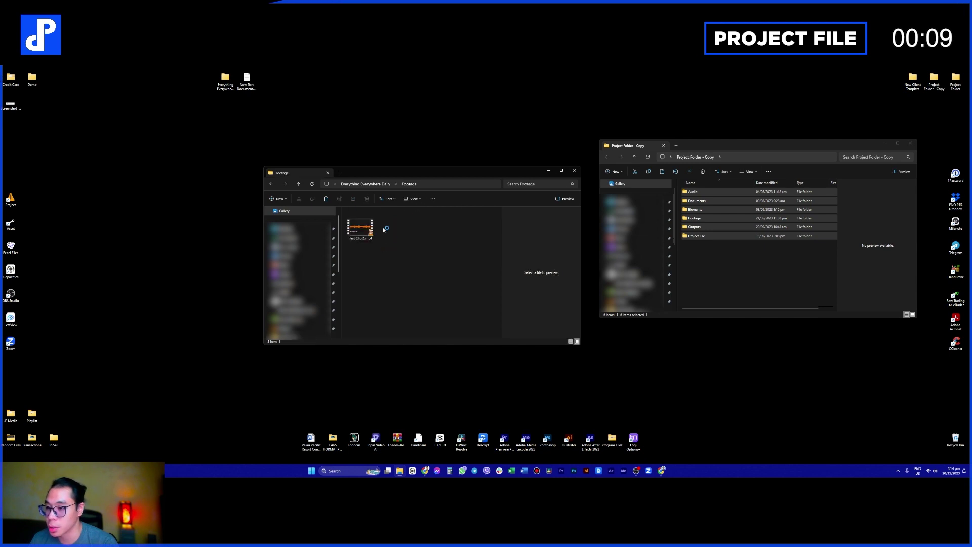
pyautogui.click(436, 255)
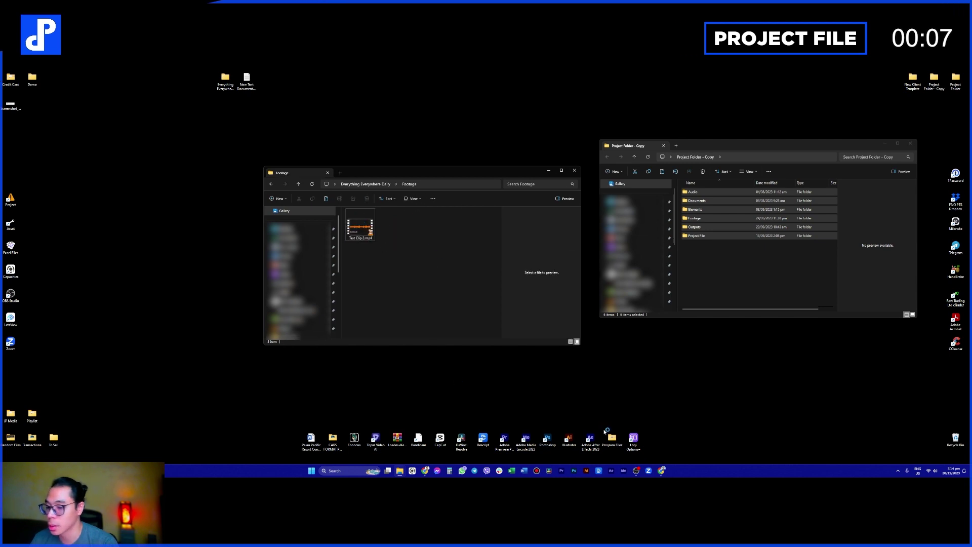
# - Switch to the Canva presentation, highlight the Project File item on the Stage 1 slide, and arrange it beside the Footage folder window
pyautogui.moveTo(663, 471)
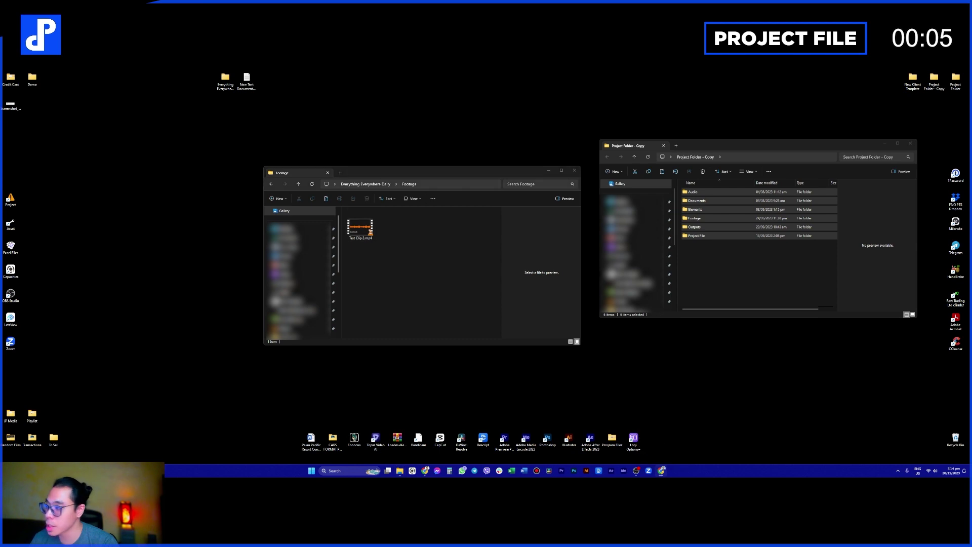
pyautogui.click(661, 470)
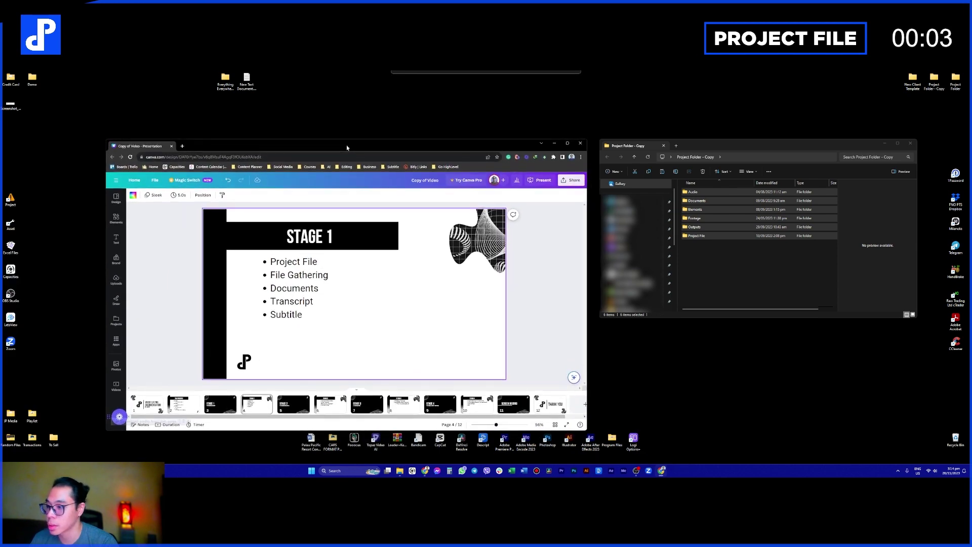
pyautogui.moveTo(347, 153); pyautogui.dragTo(353, 131)
pyautogui.click(284, 246)
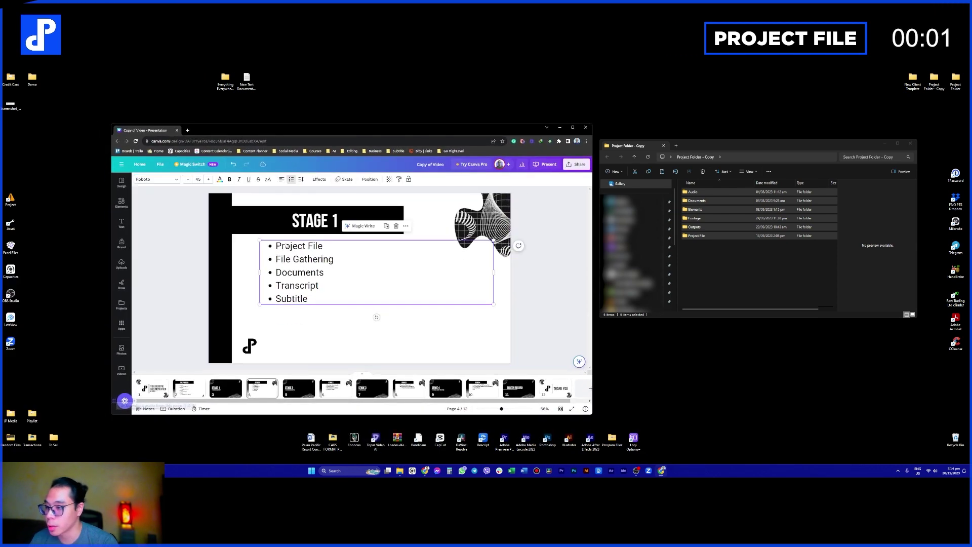
pyautogui.tripleClick(299, 246)
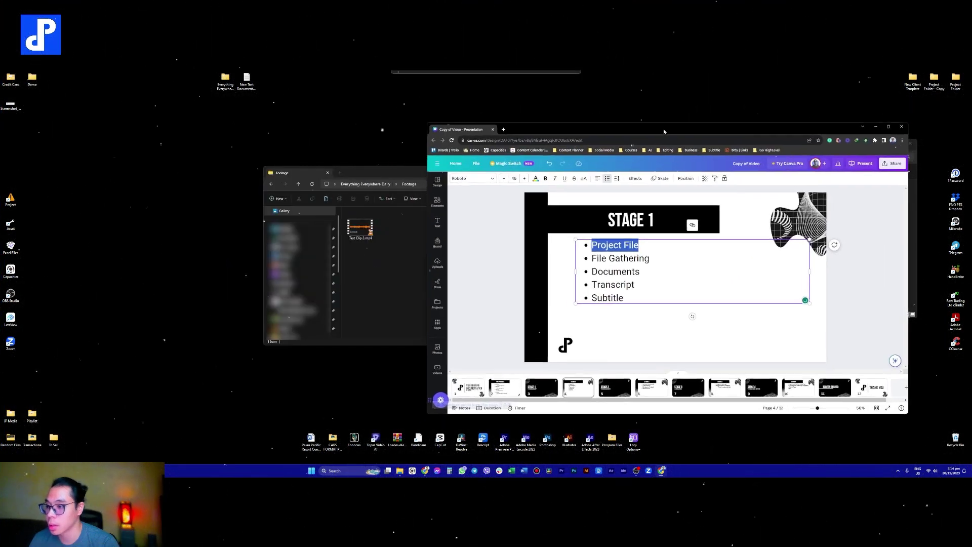
pyautogui.moveTo(378, 172); pyautogui.dragTo(272, 165)
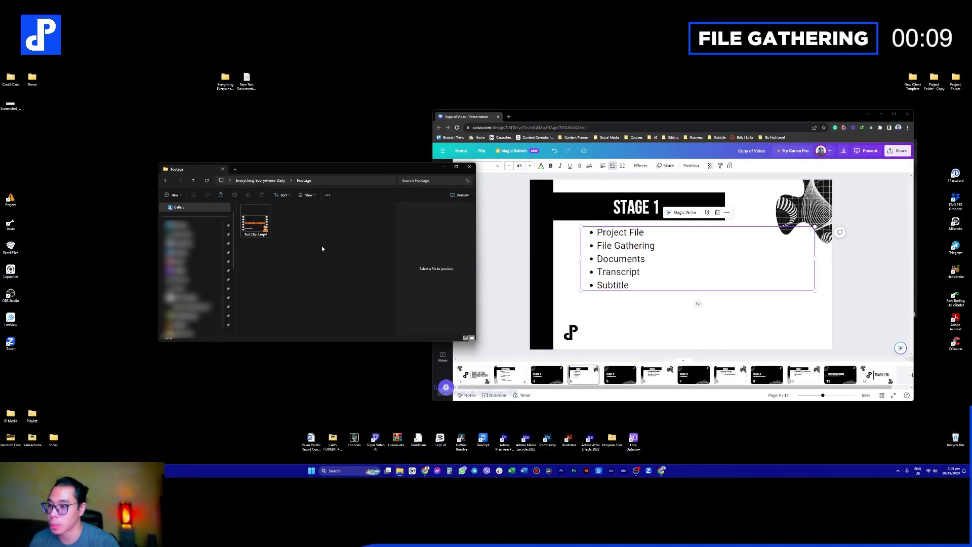
# - Check the Elements subfolder of Everything Everywhere Daily and return to the project folder
pyautogui.click(260, 181)
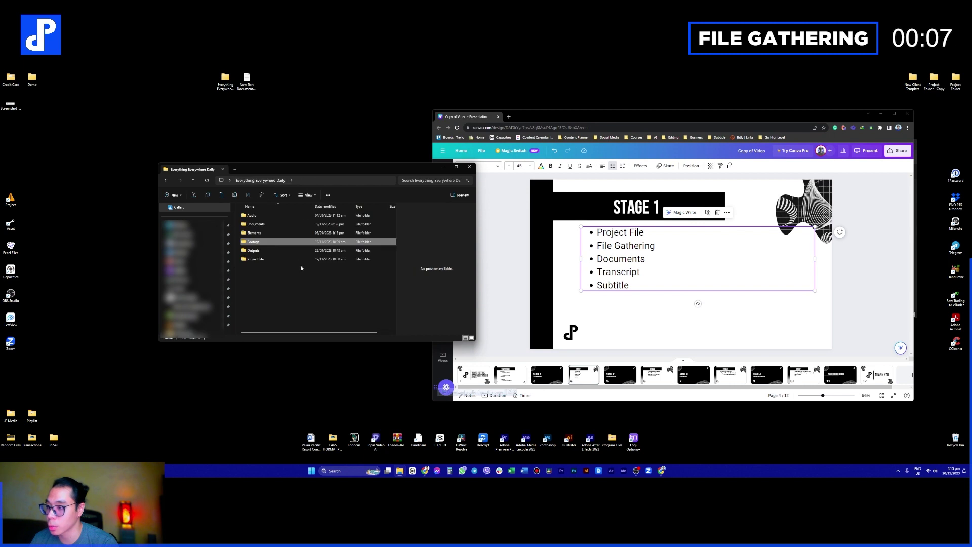
pyautogui.doubleClick(263, 233)
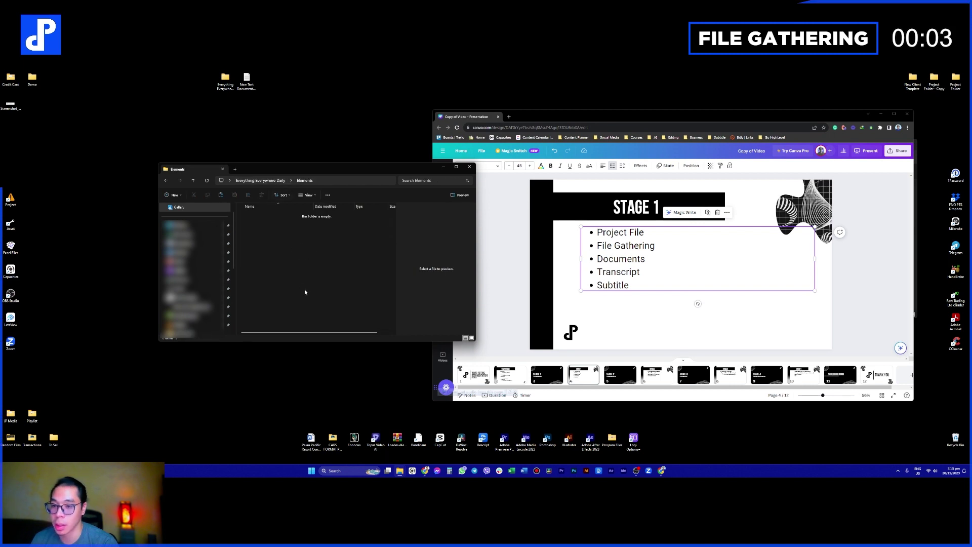
pyautogui.hotkey('alt', 'Up')
# - Open the copy of the New Microsoft Word Document from the project's Documents subfolder in Word
pyautogui.click(292, 223)
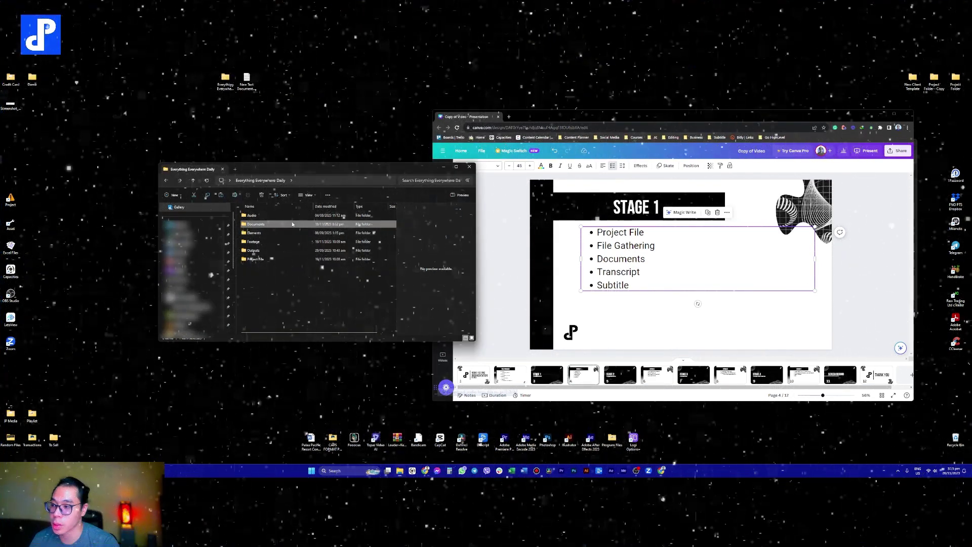
pyautogui.doubleClick(292, 223)
pyautogui.click(278, 215)
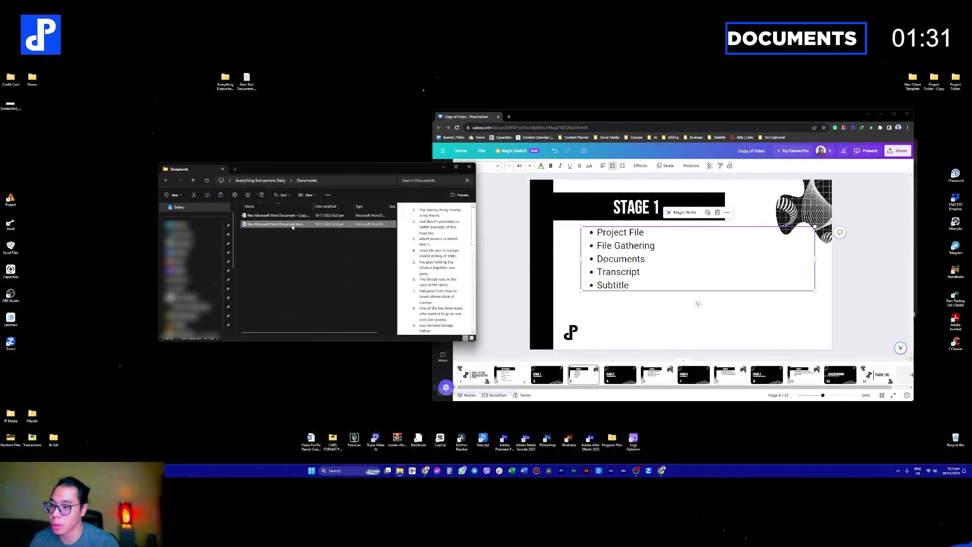
pyautogui.doubleClick(281, 216)
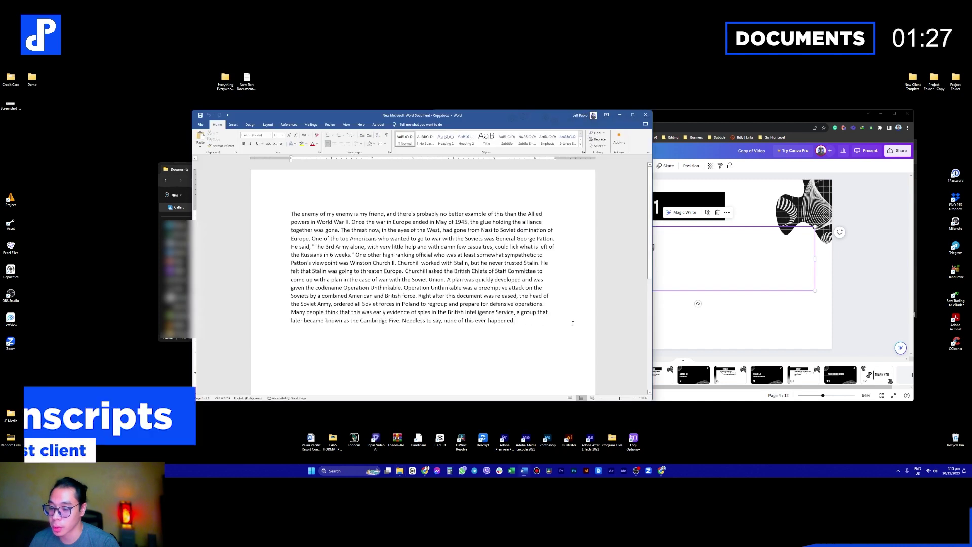
# - Highlight the whole transcript paragraph and move the Word window aside so the Documents file list is accessible
pyautogui.moveTo(529, 321); pyautogui.dragTo(290, 213)
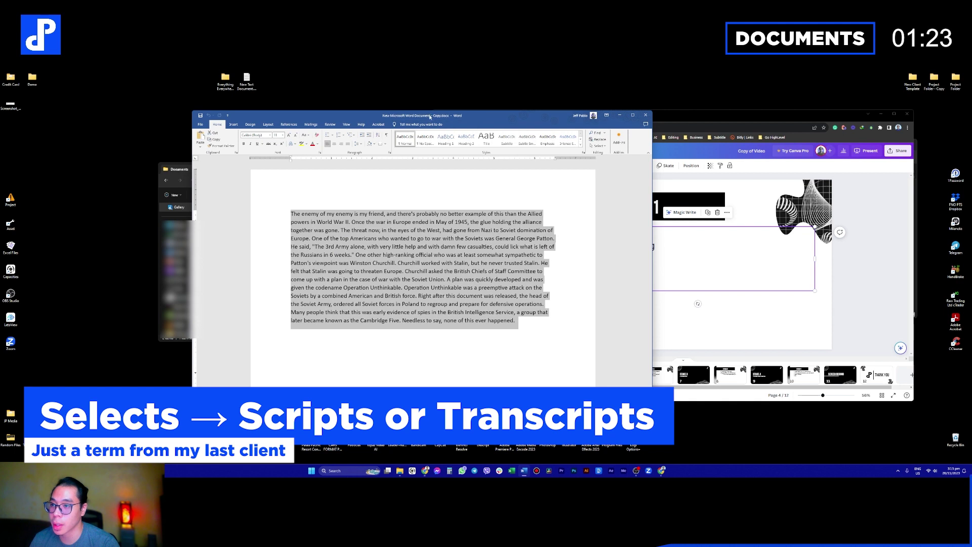
pyautogui.moveTo(604, 119); pyautogui.dragTo(767, 128)
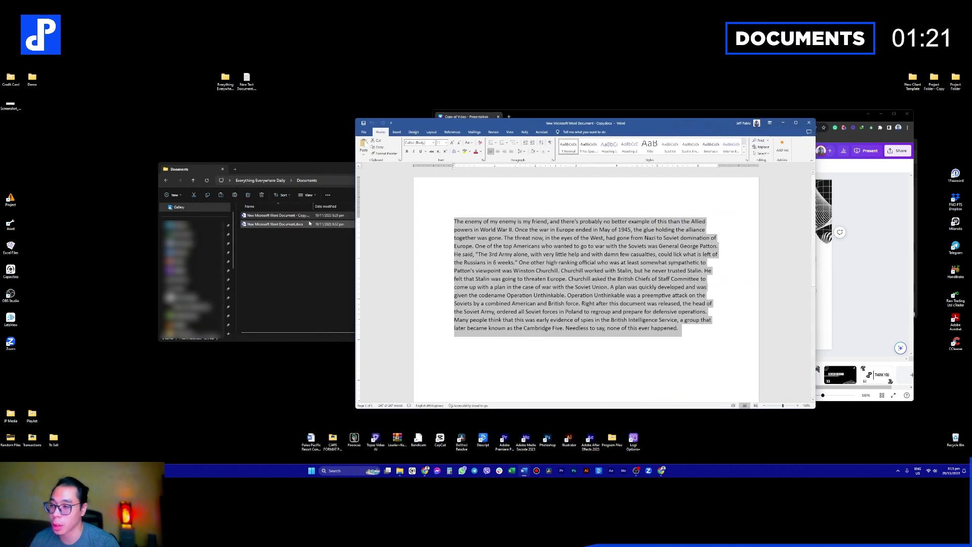
pyautogui.click(682, 320)
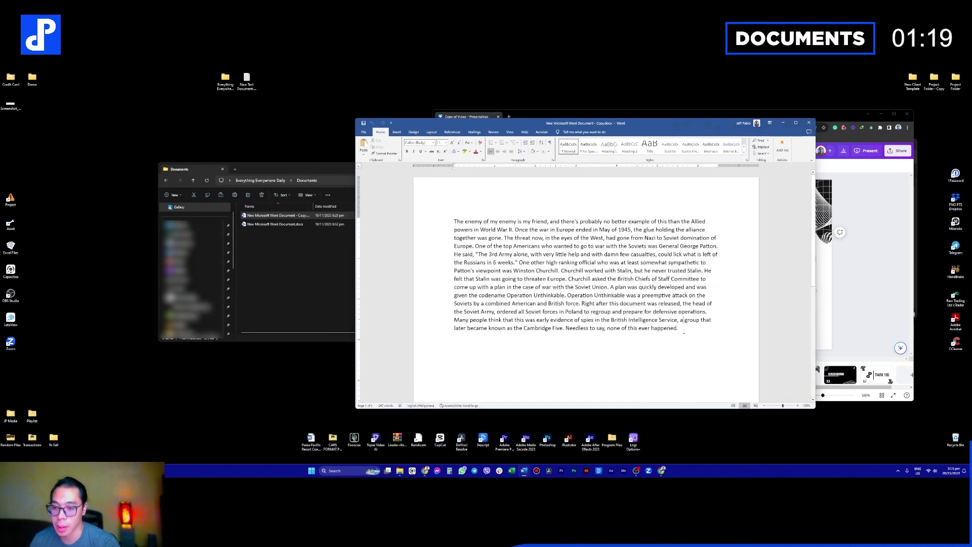
pyautogui.moveTo(683, 327); pyautogui.dragTo(455, 221)
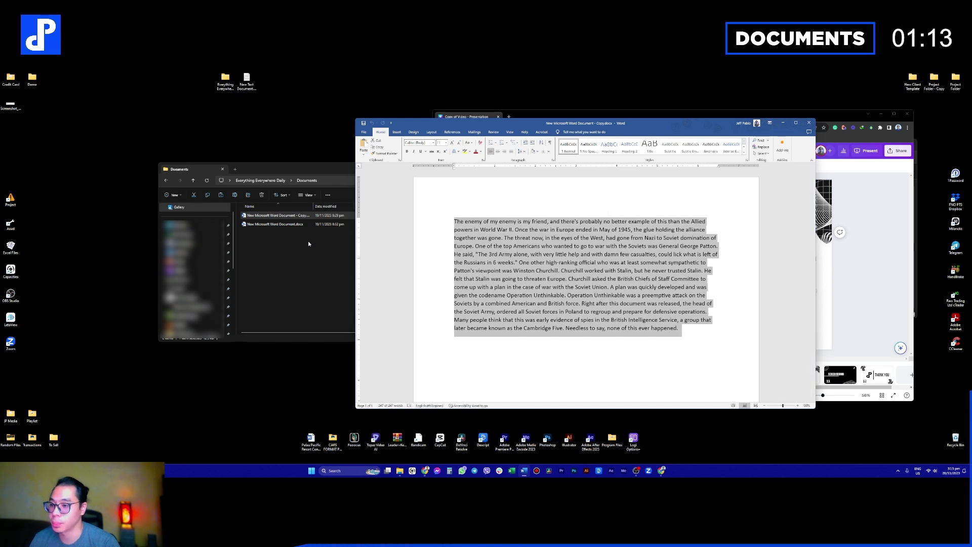
# - Preview New Microsoft Word Document.docx in the Documents folder, comparing it with the Stage 1 list in the Canva presentation
pyautogui.click(301, 226)
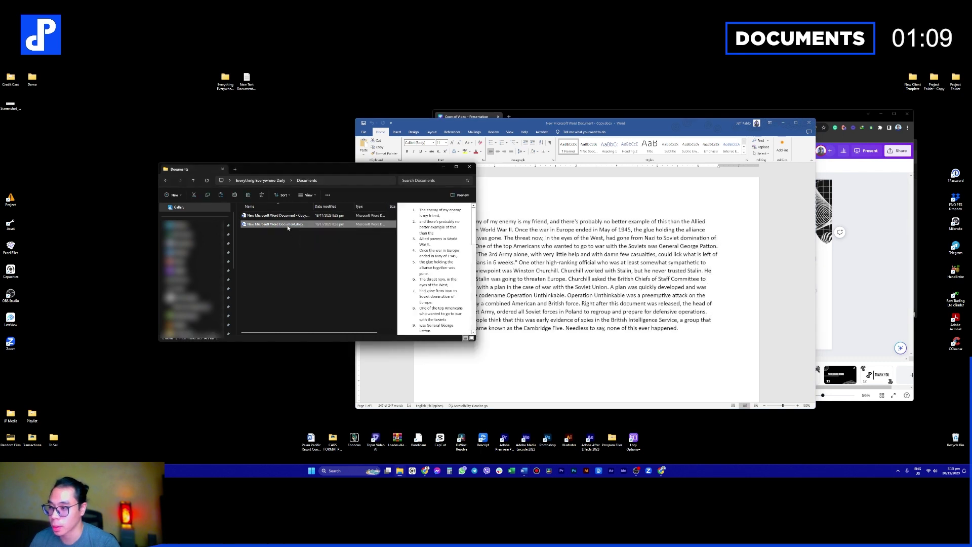
pyautogui.click(300, 229)
pyautogui.click(839, 251)
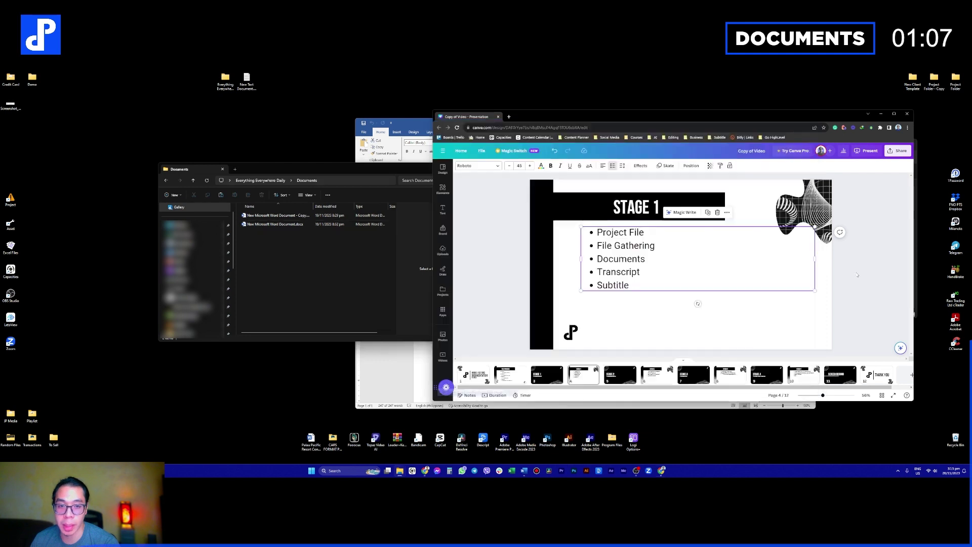
pyautogui.click(280, 226)
pyautogui.click(280, 226)
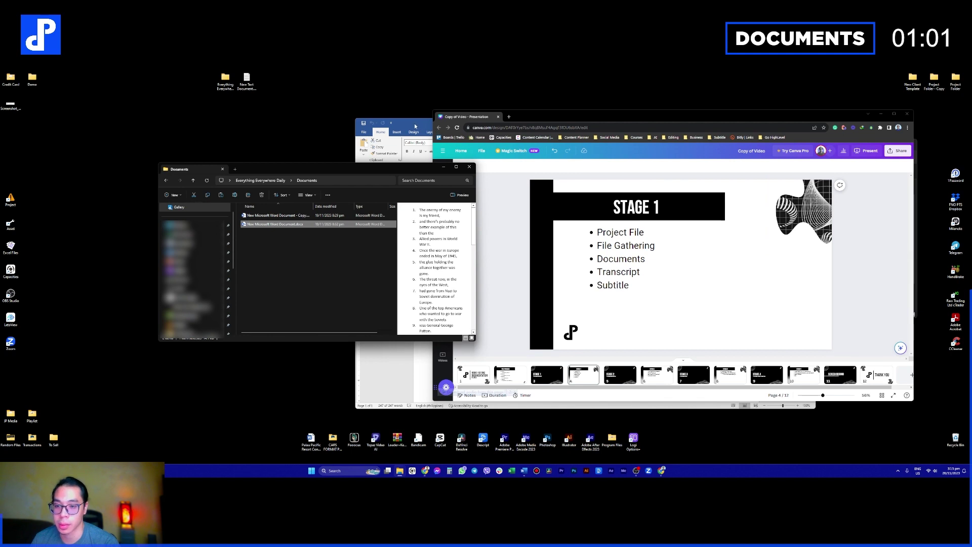
pyautogui.click(644, 259)
pyautogui.click(316, 227)
pyautogui.click(316, 227)
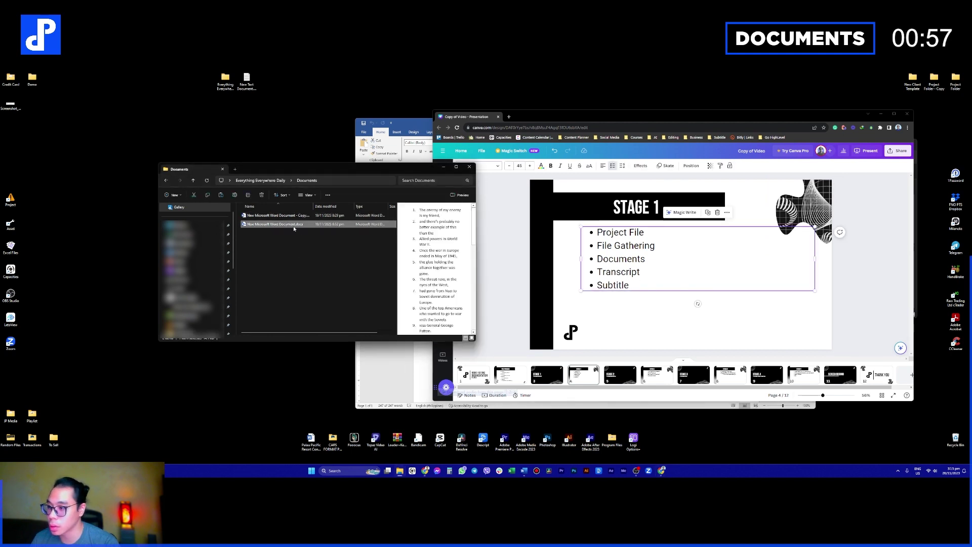
# - Create a new folder inside the project's Documents subfolder, keeping the default name
pyautogui.rightClick(282, 262)
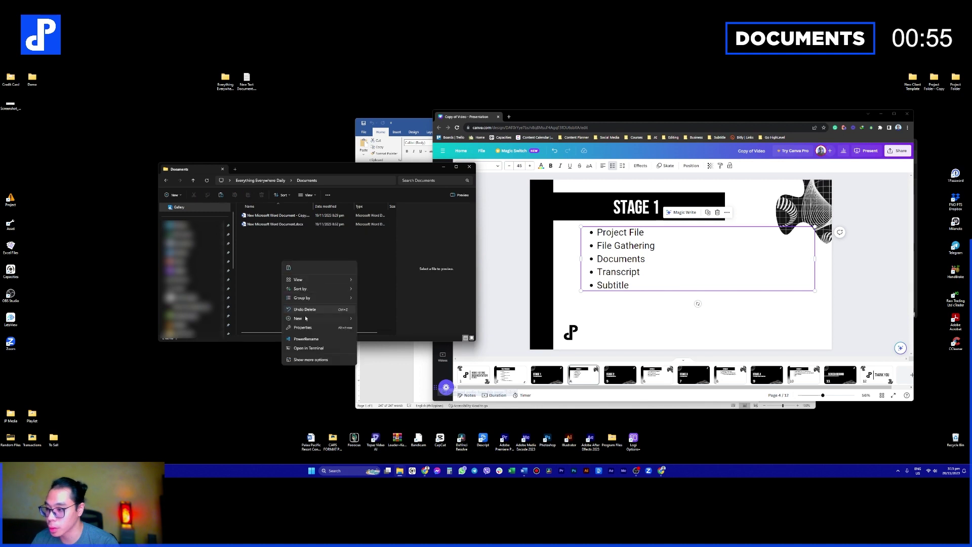
pyautogui.moveTo(313, 321)
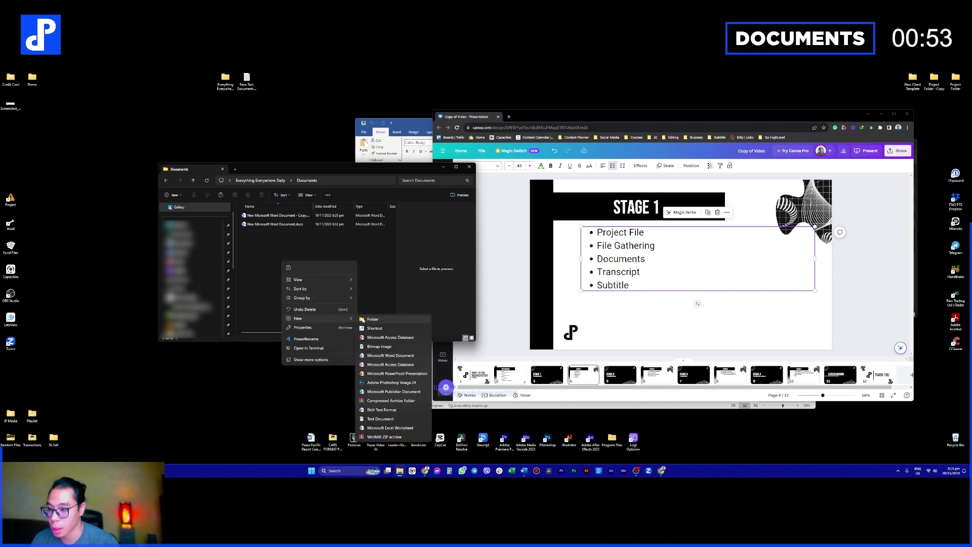
pyautogui.click(373, 319)
pyautogui.click(291, 254)
# - Open New Microsoft Word Document.docx in Word and view its numbered transcript lines
pyautogui.click(276, 224)
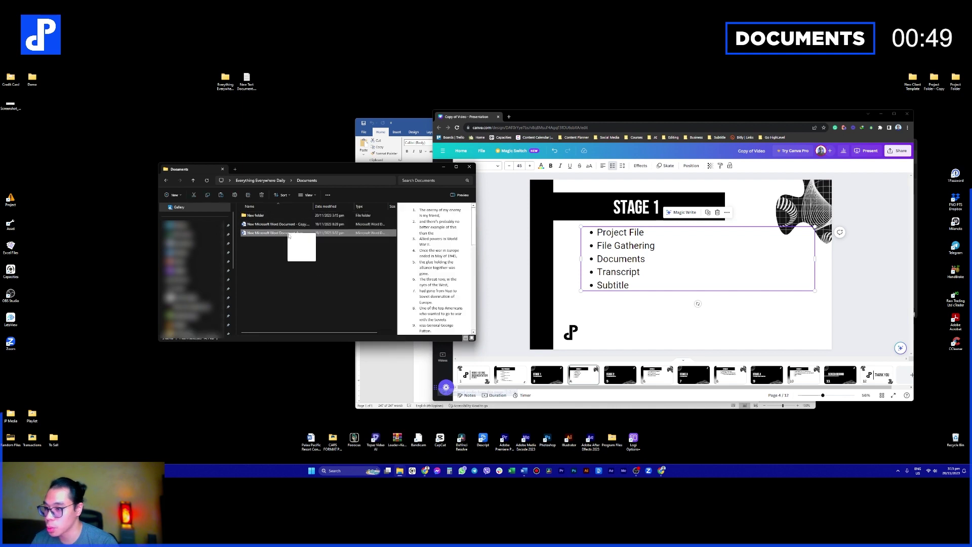
pyautogui.click(272, 233)
pyautogui.doubleClick(272, 233)
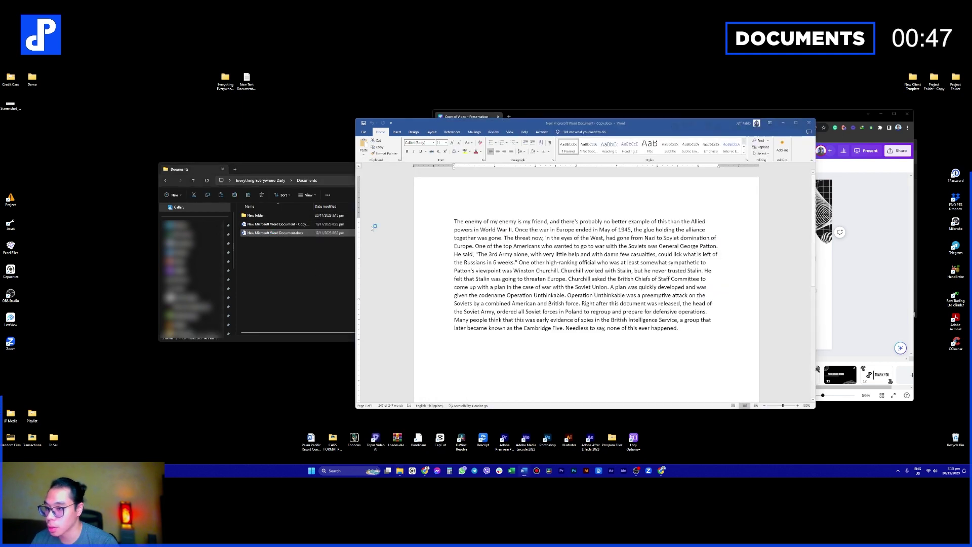
pyautogui.scroll(-5, 556, 310)
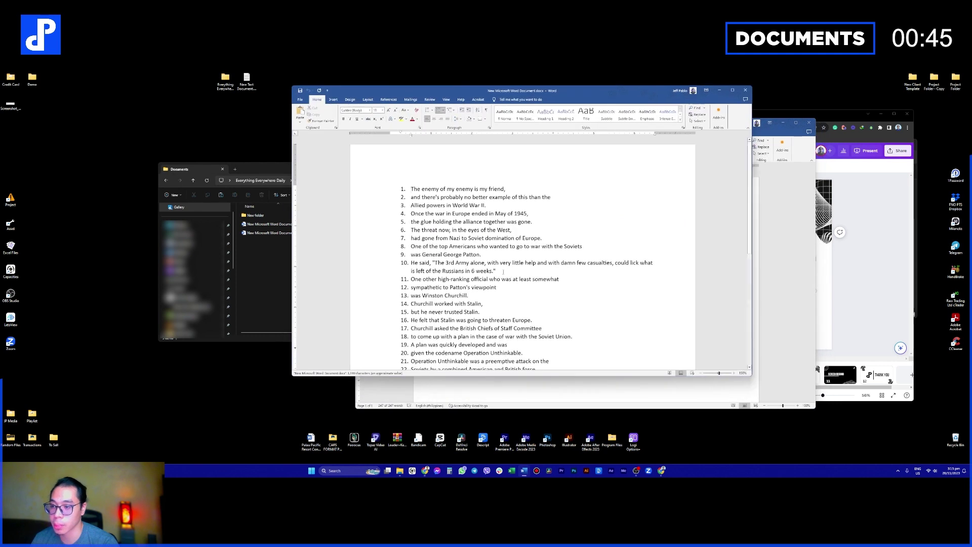
# - Review the numbered transcript in Word from the first line to line 30 and return to its beginning
pyautogui.scroll(5, 552, 319)
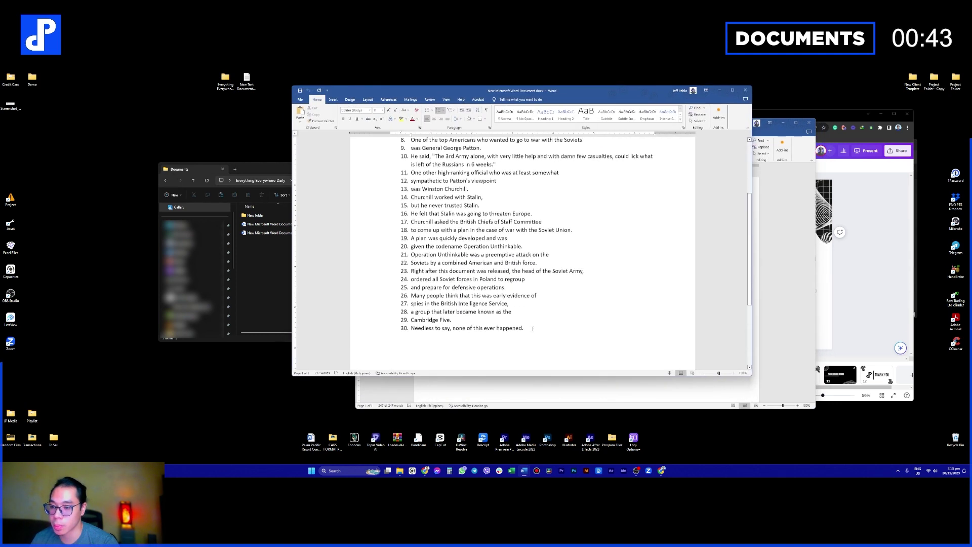
pyautogui.scroll(-4, 543, 336)
pyautogui.moveTo(542, 336); pyautogui.dragTo(435, 201)
pyautogui.scroll(3, 460, 250)
pyautogui.scroll(1, 460, 249)
pyautogui.click(428, 189)
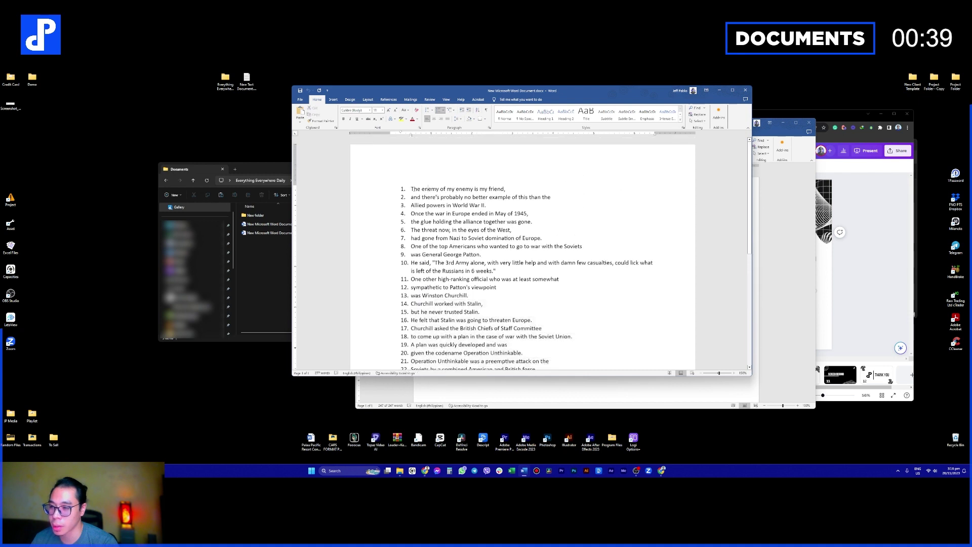
# - Highlight the numbered transcript from line 1 through line 20
pyautogui.press('Home')
pyautogui.hotkey('ctrl', 'shift', 'Right')
pyautogui.hotkey('ctrl', 'shift', 'Right')
pyautogui.hotkey('ctrl', 'shift', 'Right')
pyautogui.hotkey('ctrl', 'shift', 'Right')
pyautogui.hotkey('ctrl', 'shift', 'Right')
pyautogui.hotkey('ctrl', 'shift', 'Right')
pyautogui.hotkey('ctrl', 'shift', 'Right')
pyautogui.hotkey('ctrl', 'shift', 'Right')
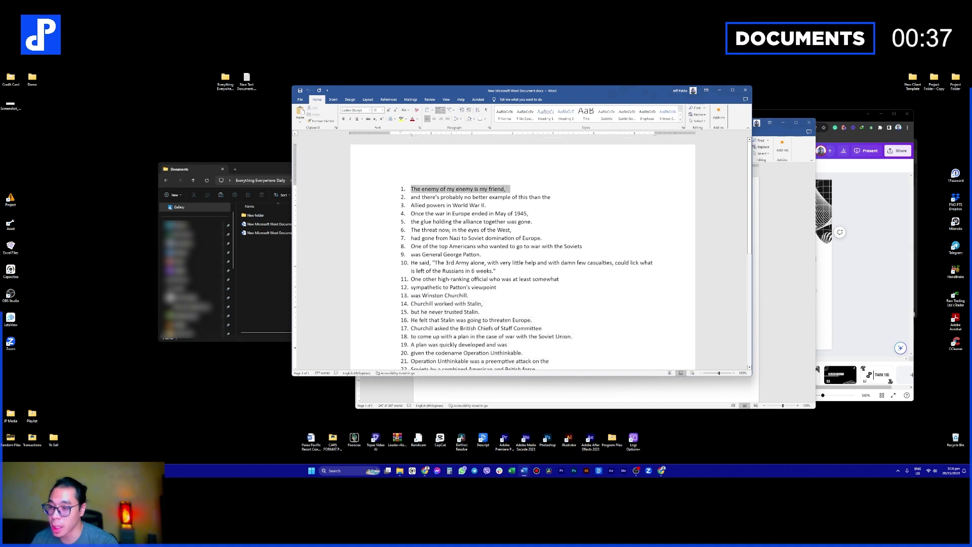
pyautogui.hotkey('shift', 'Down')
pyautogui.hotkey('shift', 'Down')
pyautogui.hotkey('shift', 'Down')
pyautogui.hotkey('shift', 'Down')
pyautogui.hotkey('shift', 'Down')
pyautogui.hotkey('shift', 'Down')
pyautogui.hotkey('shift', 'Down')
pyautogui.hotkey('shift', 'Down')
pyautogui.hotkey('shift', 'Down')
pyautogui.hotkey('shift', 'Down')
pyautogui.hotkey('shift', 'Down')
pyautogui.hotkey('shift', 'Down')
pyautogui.hotkey('shift', 'Down')
pyautogui.hotkey('shift', 'Down')
pyautogui.hotkey('shift', 'Down')
pyautogui.hotkey('shift', 'Down')
pyautogui.hotkey('shift', 'Down')
pyautogui.hotkey('shift', 'Down')
pyautogui.hotkey('shift', 'Down')
pyautogui.hotkey('shift', 'Down')
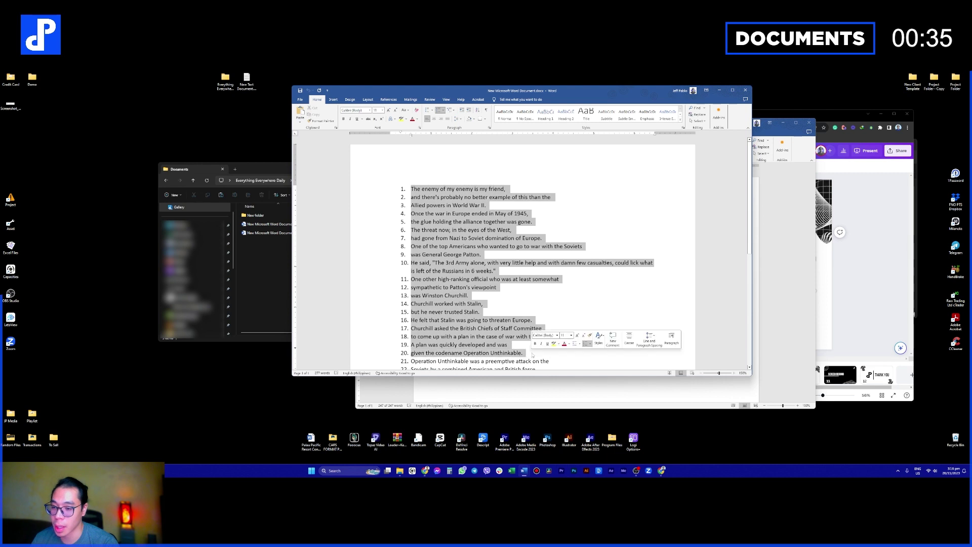
# - Highlight the transcript backwards from the end of line 30 to line 13
pyautogui.scroll(-2, 530, 343)
pyautogui.scroll(-3, 529, 343)
pyautogui.click(541, 313)
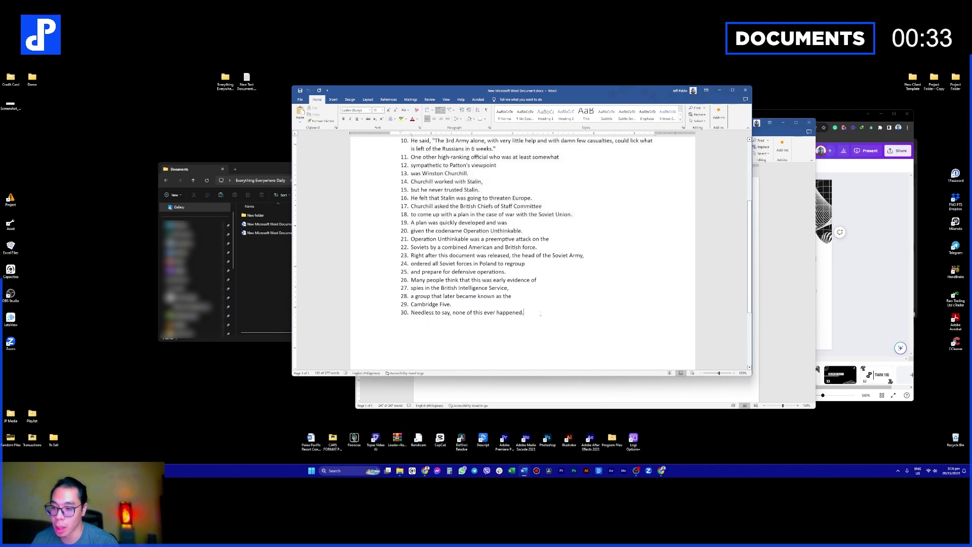
pyautogui.hotkey('shift', 'Up')
pyautogui.hotkey('shift', 'Up')
pyautogui.hotkey('shift', 'Up')
pyautogui.hotkey('shift', 'Up')
pyautogui.hotkey('shift', 'Up')
pyautogui.hotkey('shift', 'Up')
pyautogui.hotkey('shift', 'Up')
pyautogui.hotkey('shift', 'Up')
pyautogui.hotkey('shift', 'Up')
pyautogui.hotkey('shift', 'Up')
pyautogui.hotkey('shift', 'Up')
pyautogui.hotkey('shift', 'Up')
pyautogui.hotkey('shift', 'Up')
pyautogui.hotkey('shift', 'Up')
pyautogui.hotkey('shift', 'Up')
pyautogui.hotkey('shift', 'Up')
pyautogui.hotkey('shift', 'Up')
pyautogui.scroll(3, 469, 281)
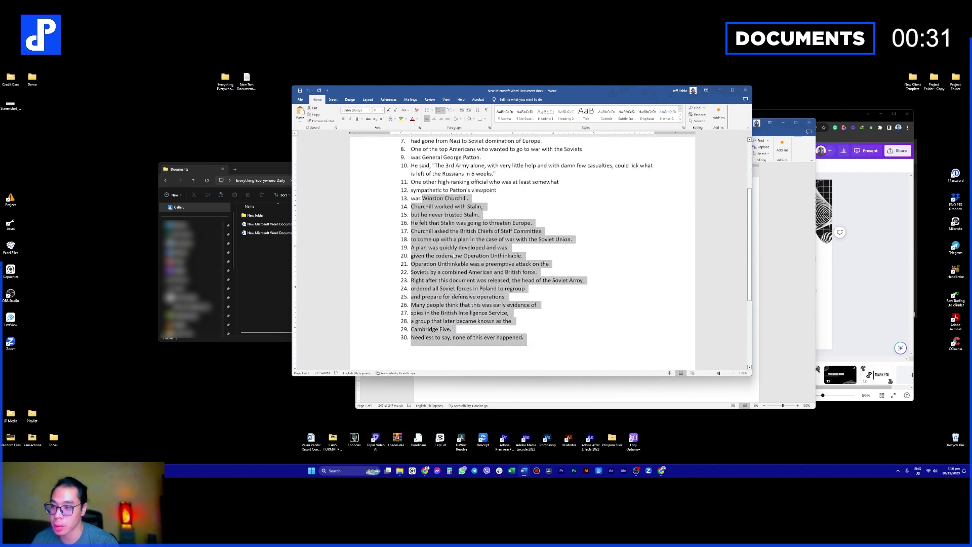
# - Highlight transcript line 15, "but he never trusted Stalin.", as an example and clear the selection
pyautogui.click(484, 251)
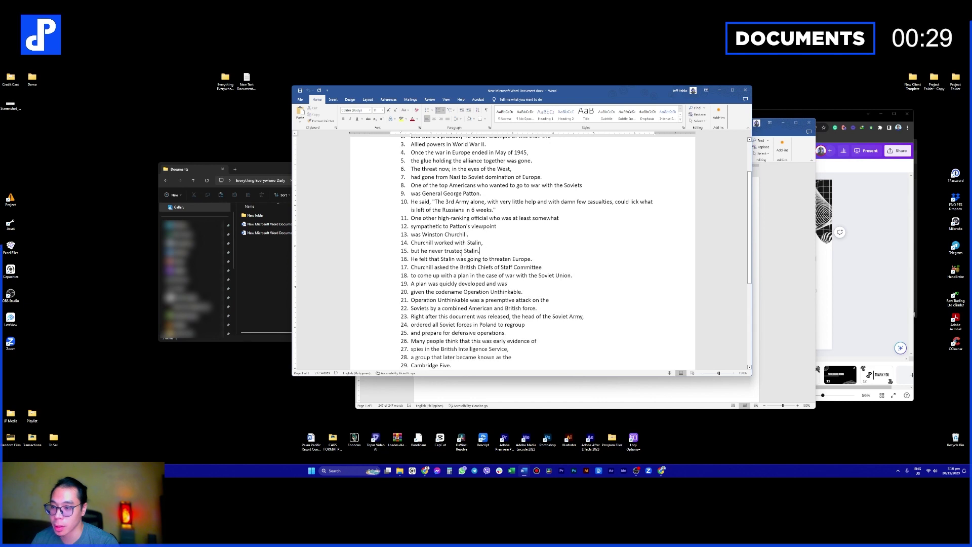
pyautogui.tripleClick(444, 251)
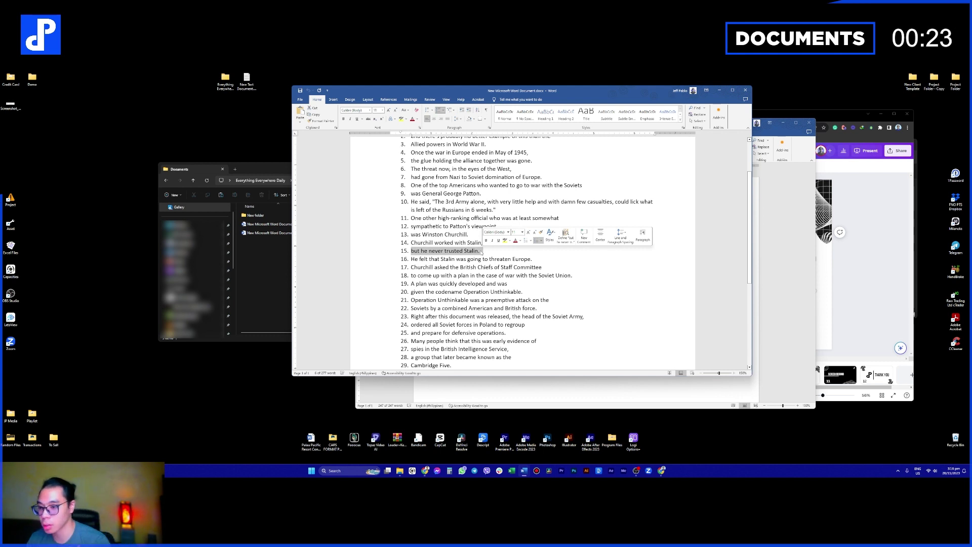
pyautogui.click(472, 250)
pyautogui.scroll(3, 467, 255)
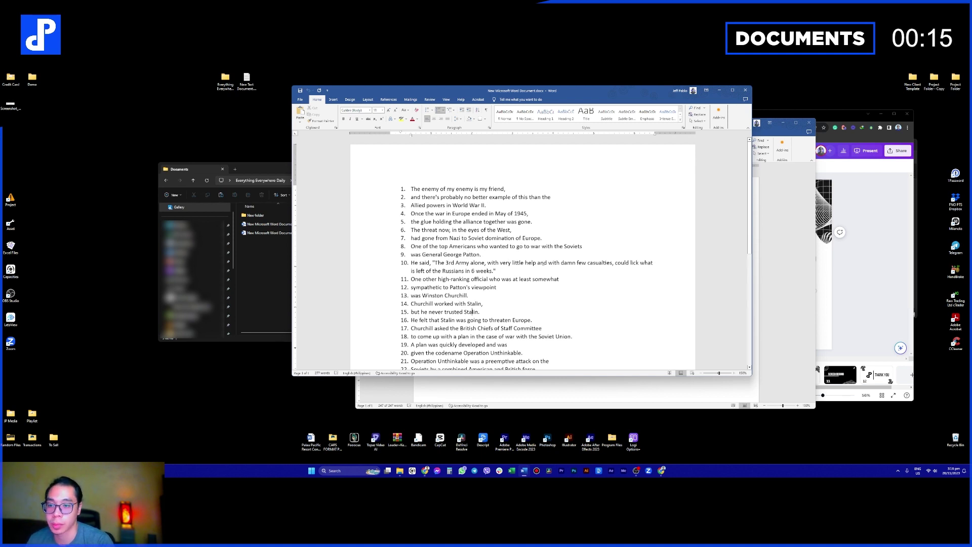
# - Close the numbered transcript document and check the Stage 2 slide in the Canva presentation before returning to the Stage 1 slide
pyautogui.click(746, 90)
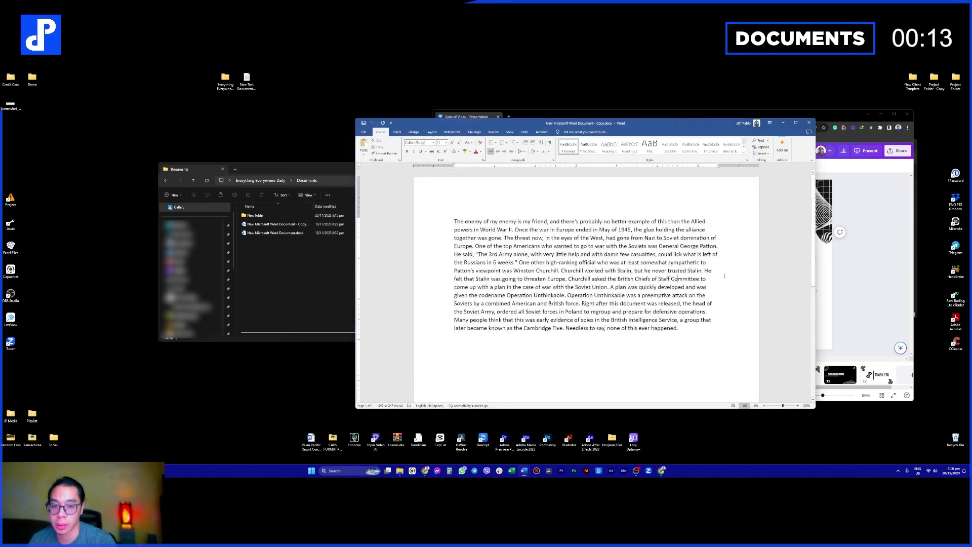
pyautogui.click(847, 264)
pyautogui.click(650, 379)
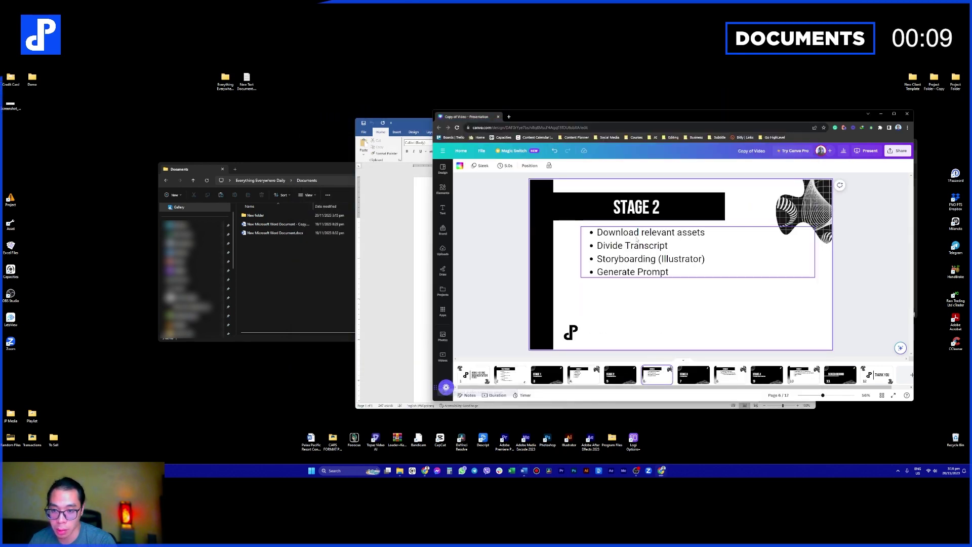
pyautogui.click(617, 255)
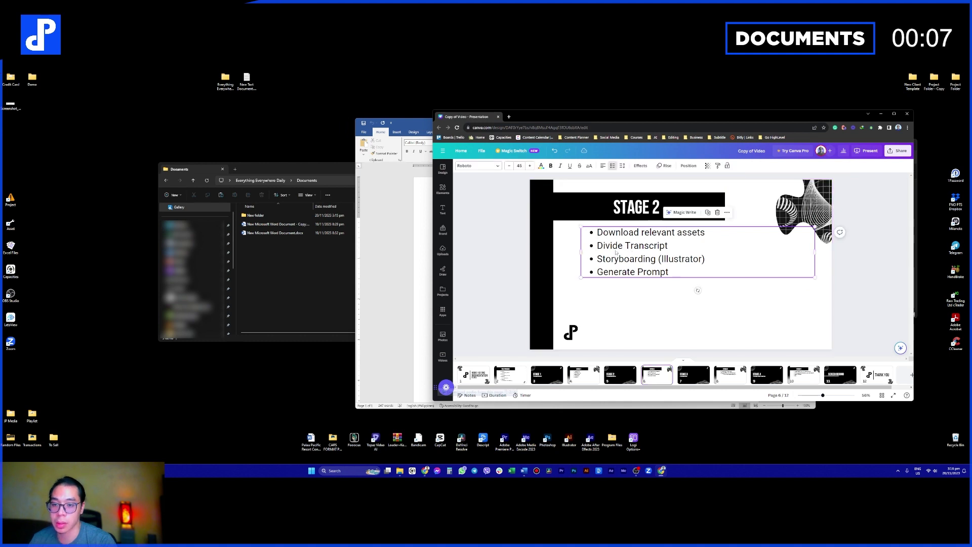
pyautogui.click(583, 375)
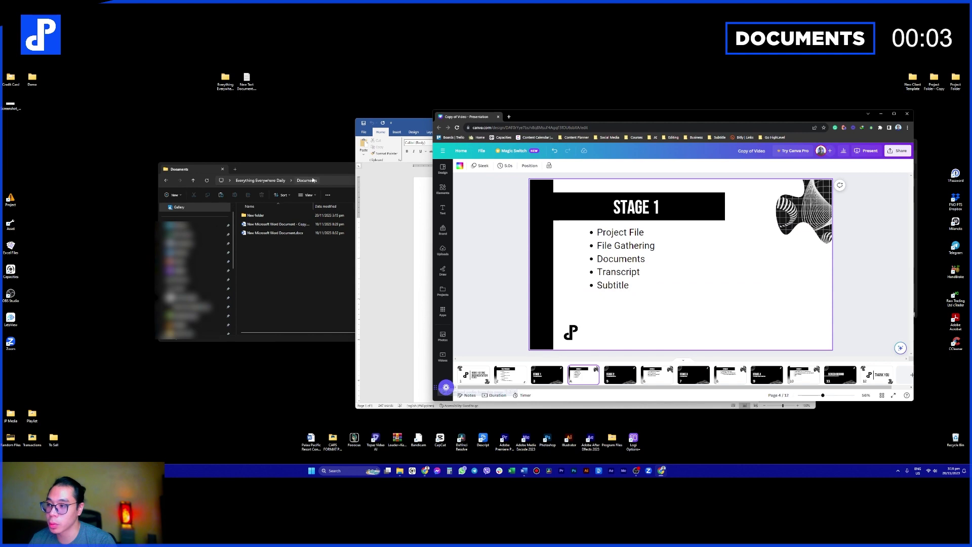
# - Uncover the File Explorer window and go from Documents to the Project File folder of Everything Everywhere Daily
pyautogui.moveTo(309, 171); pyautogui.dragTo(235, 172)
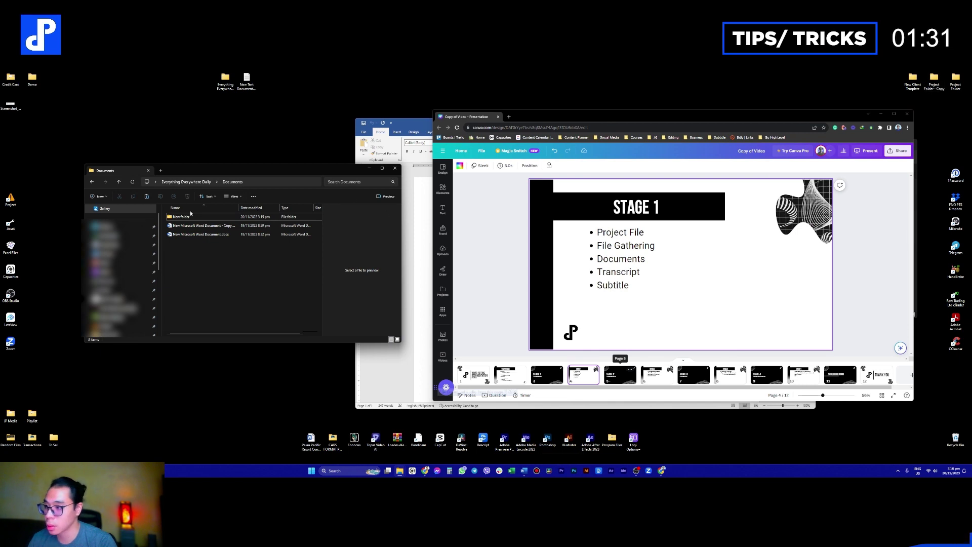
pyautogui.click(186, 182)
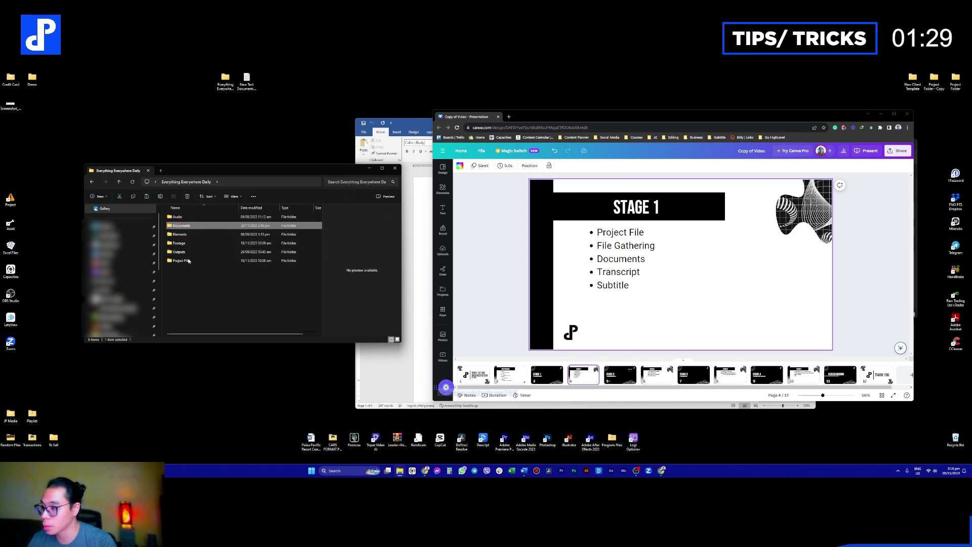
pyautogui.doubleClick(185, 225)
pyautogui.click(185, 226)
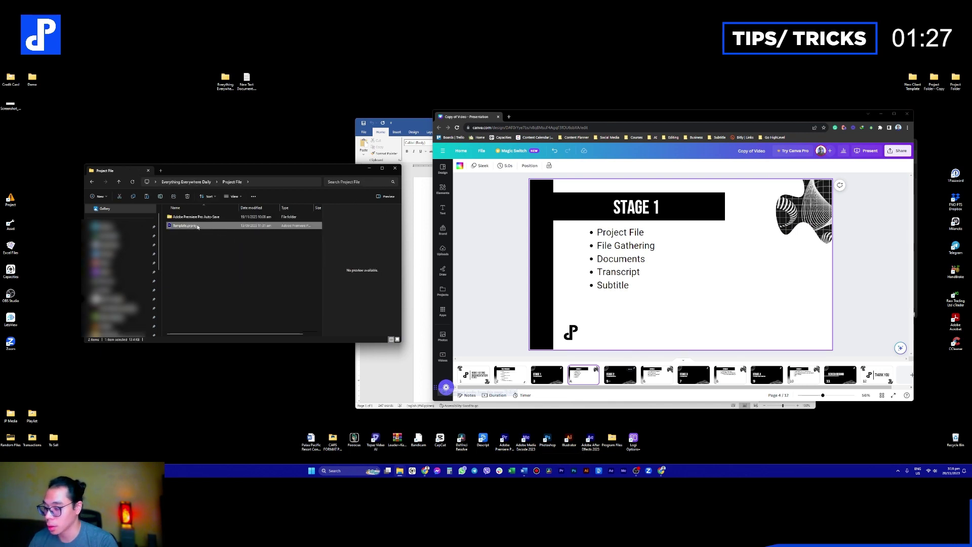
# - Rename Template.prproj as "Everything Everywhere Daily - Test Project", reusing the name of the desktop project folder
pyautogui.click(226, 81)
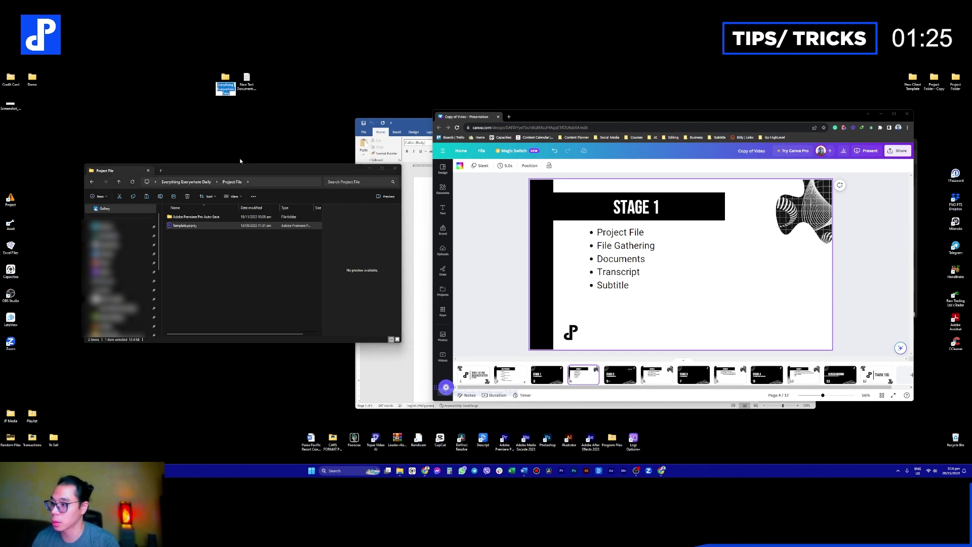
pyautogui.click(206, 235)
pyautogui.click(208, 229)
pyautogui.press('F2')
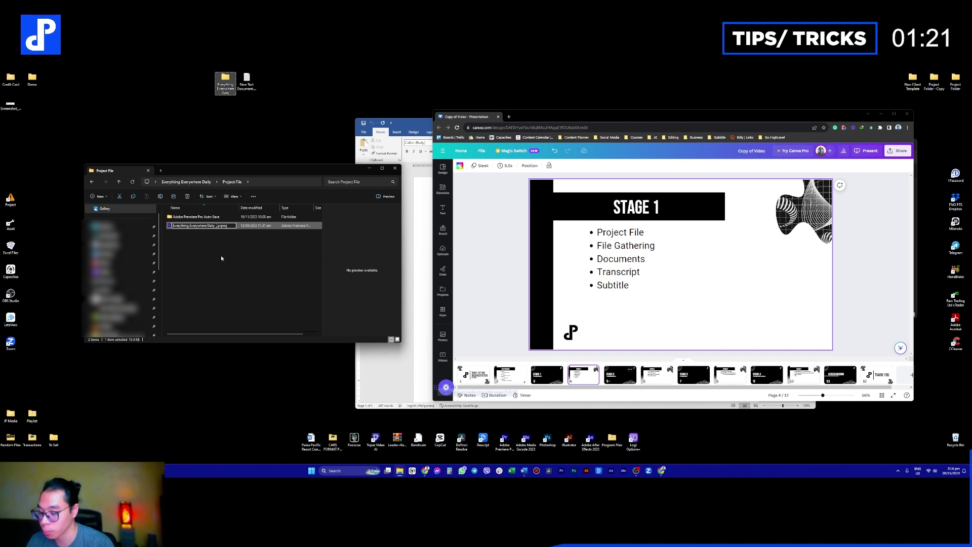
pyautogui.write('est Project')
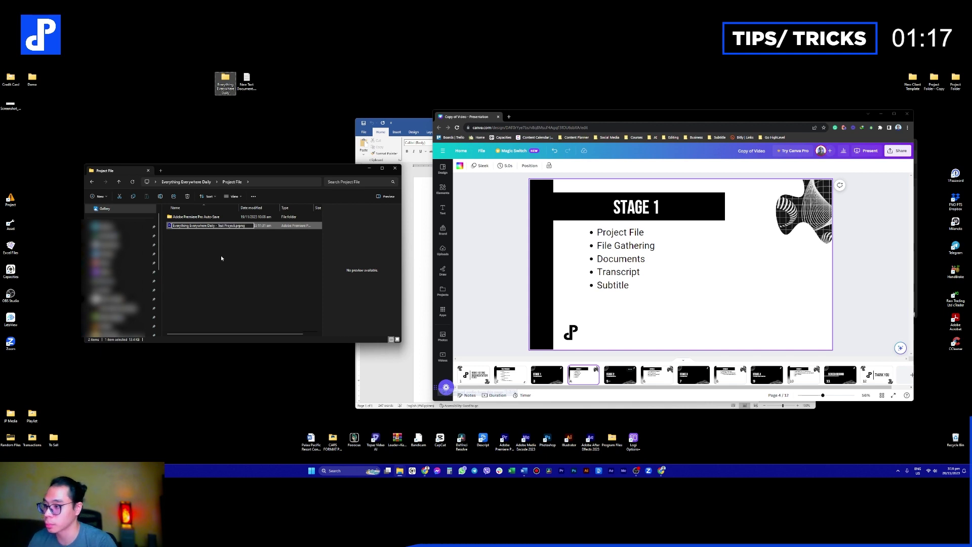
pyautogui.click(221, 255)
# - Open the renamed project in Premiere Pro and widen the Program monitor
pyautogui.click(226, 228)
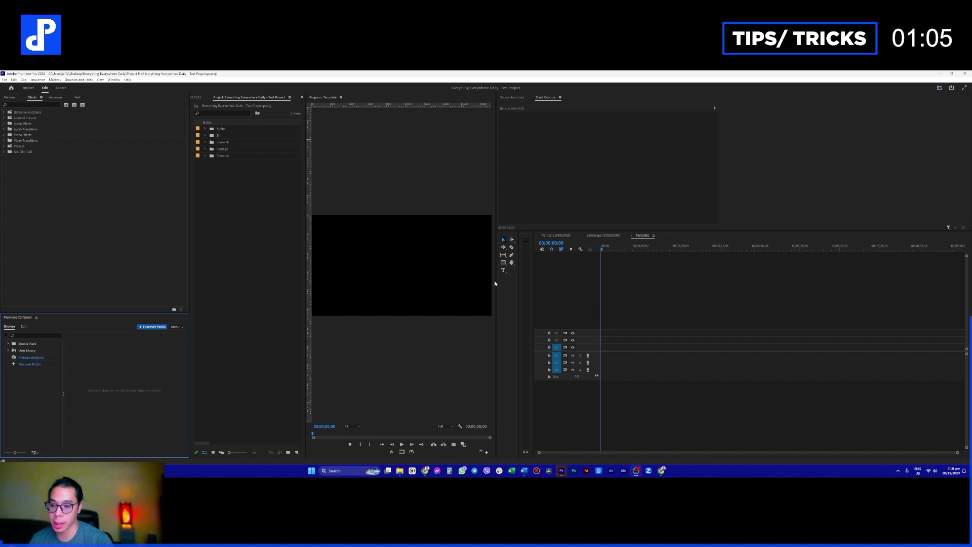
pyautogui.moveTo(496, 284); pyautogui.dragTo(519, 285)
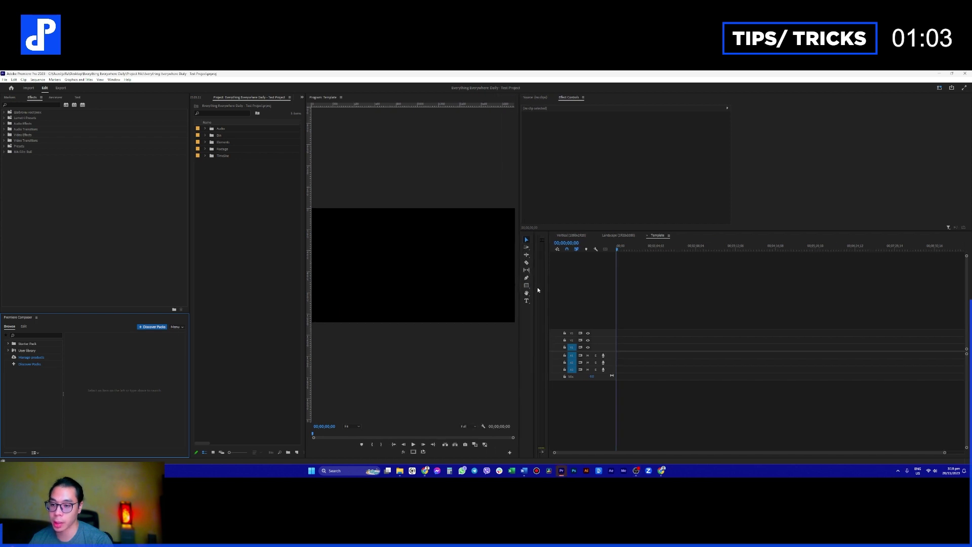
pyautogui.moveTo(246, 190); pyautogui.dragTo(212, 170)
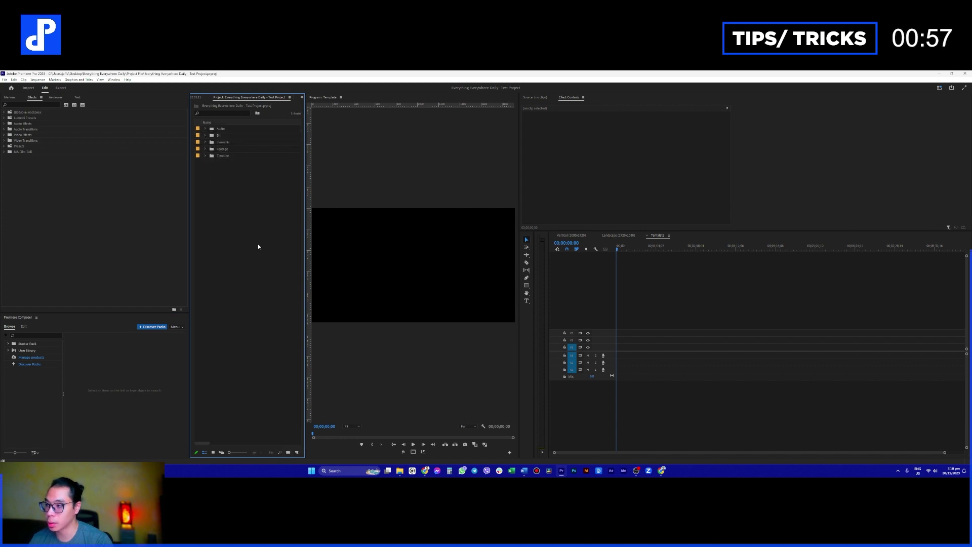
# - Expand the Timeline bin and look over its Landscape, Template and Vertical sequences
pyautogui.click(206, 155)
pyautogui.click(229, 163)
pyautogui.click(232, 176)
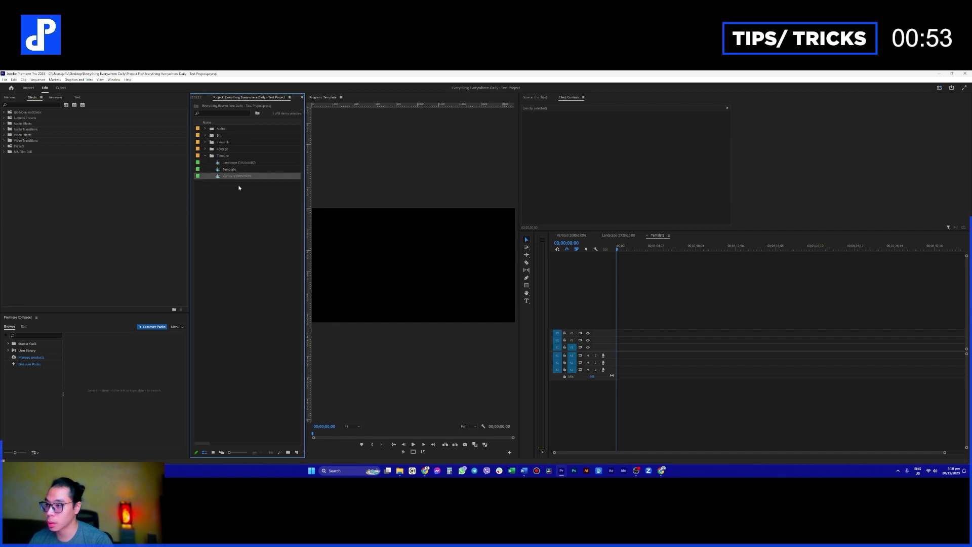
pyautogui.click(238, 170)
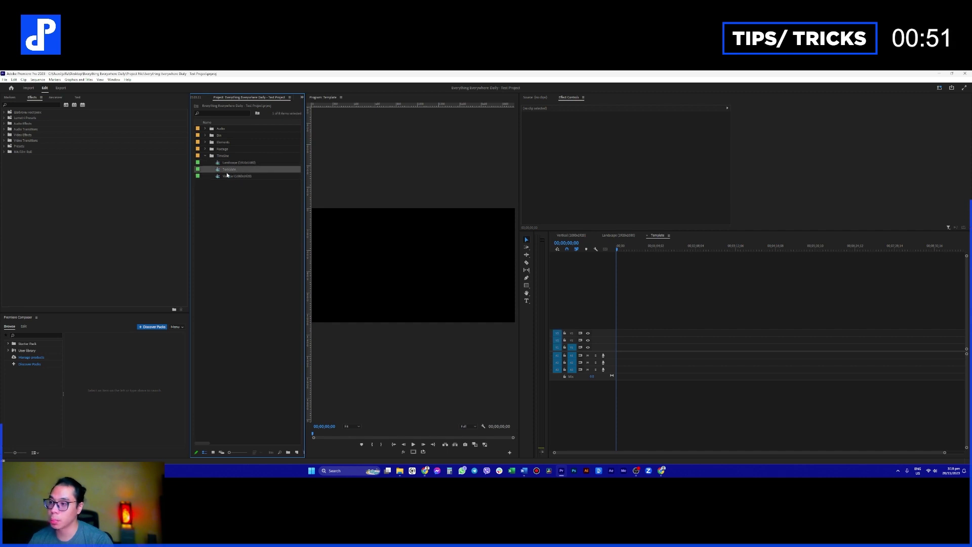
pyautogui.keyDown('ctrl'); pyautogui.click(217, 171); pyautogui.keyUp('ctrl')
pyautogui.click(219, 173)
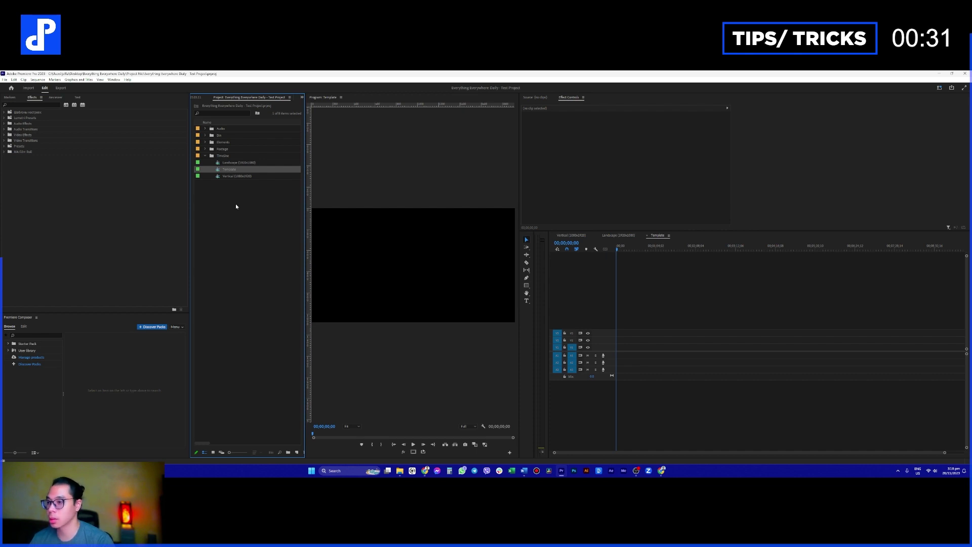
# - Open the Template sequence and dock its timeline as a separate panel beside Effect Controls
pyautogui.doubleClick(220, 169)
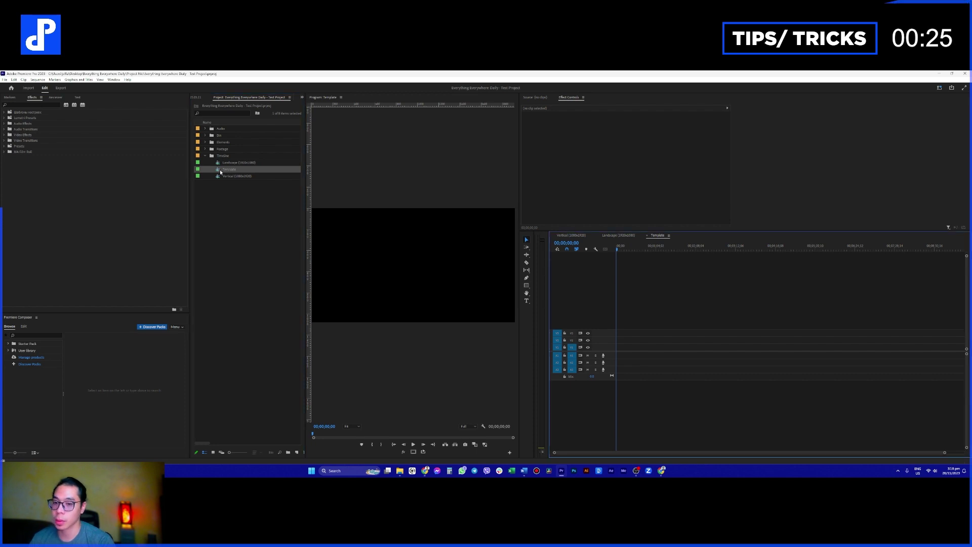
pyautogui.moveTo(667, 242); pyautogui.dragTo(935, 154)
pyautogui.moveTo(749, 158); pyautogui.dragTo(713, 157)
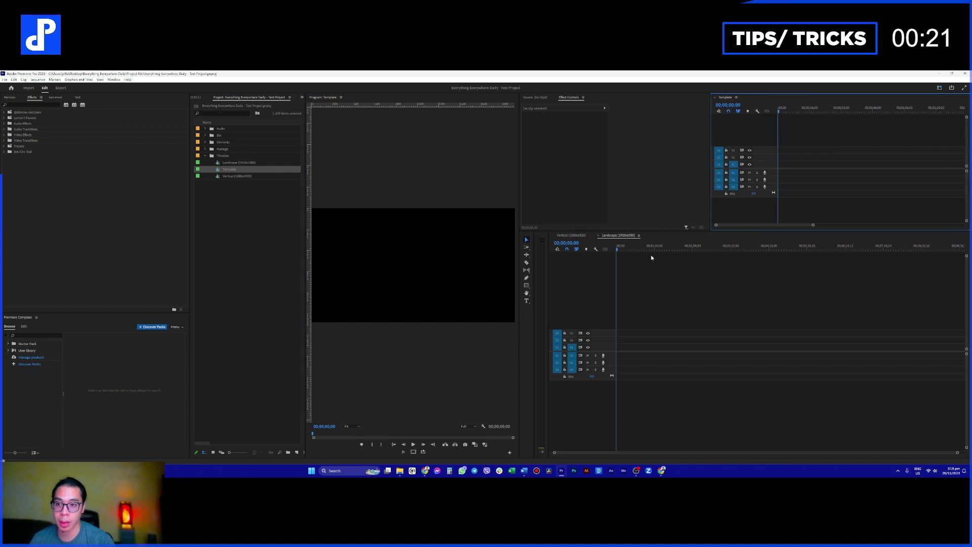
# - Increase the heights of the video and audio tracks in the Template timeline
pyautogui.click(815, 137)
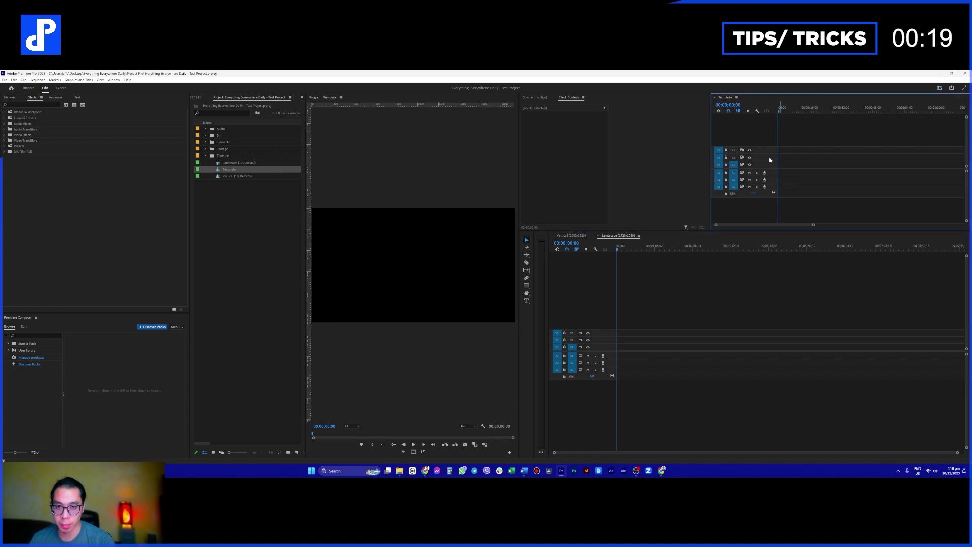
pyautogui.scroll(3, 765, 156)
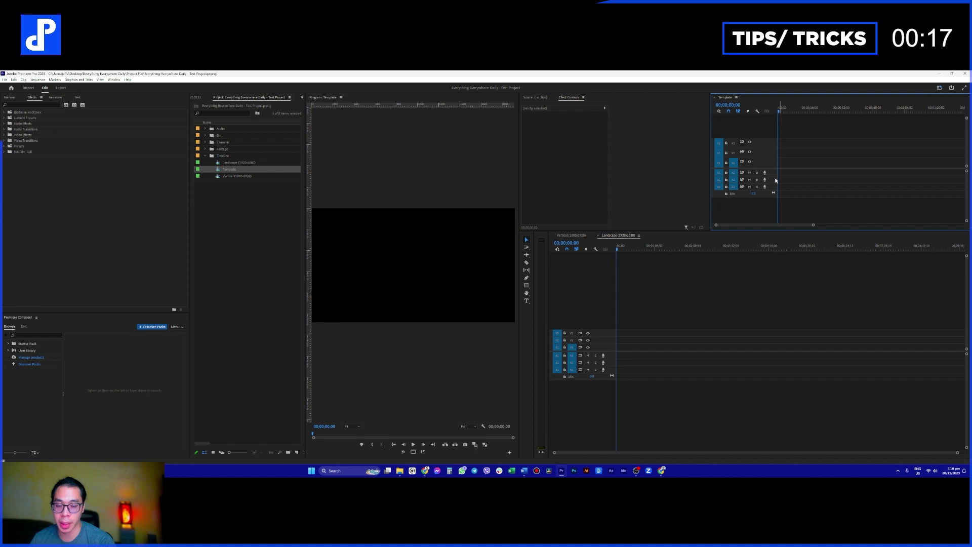
pyautogui.scroll(2, 775, 177)
pyautogui.scroll(2, 773, 155)
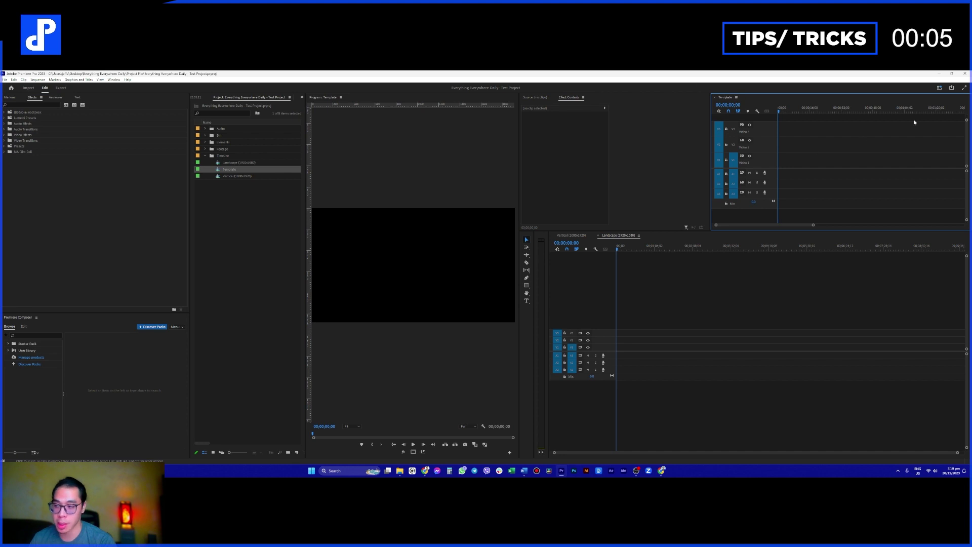
pyautogui.click(239, 213)
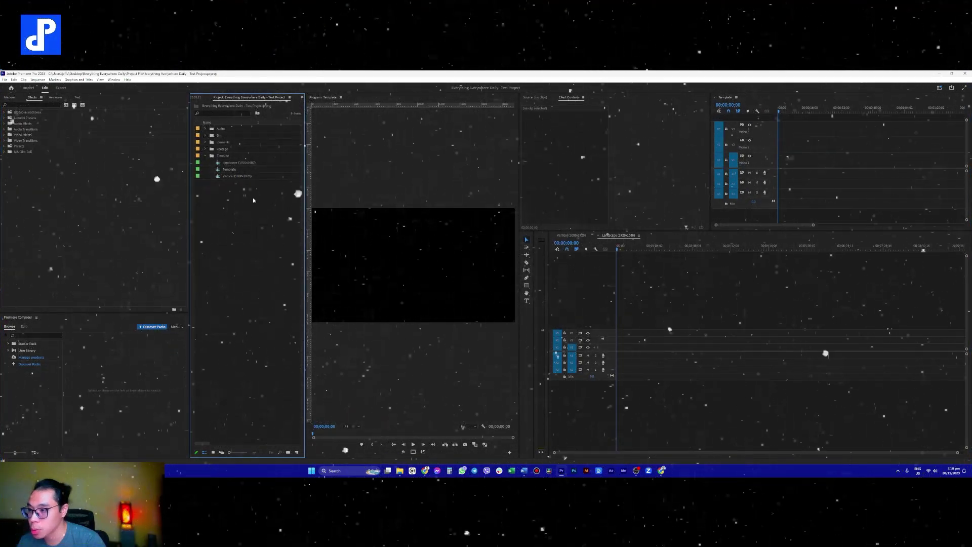
# - Switch to Chrome and browse the posts and reels of the mydarkpathpodcast Instagram profile for subtitle examples
pyautogui.click(425, 470)
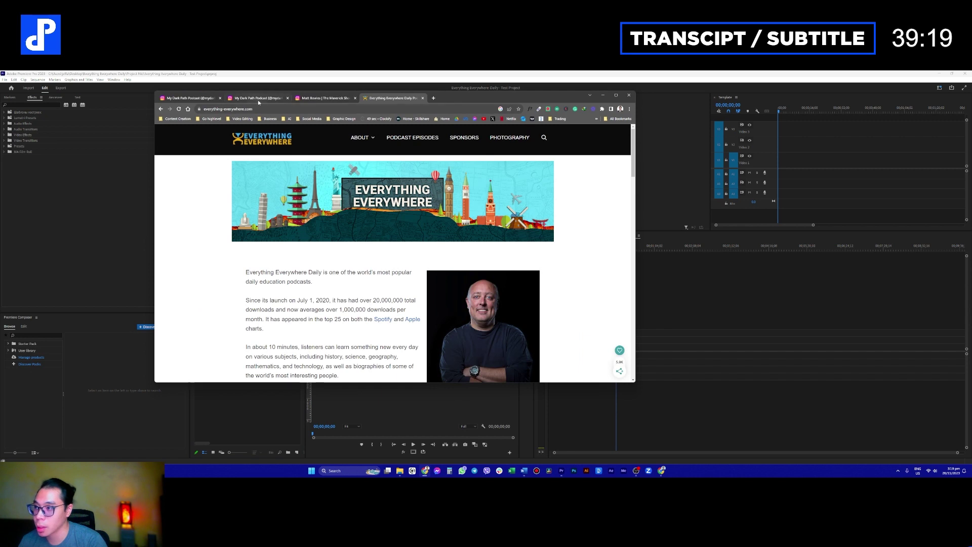
pyautogui.click(257, 99)
pyautogui.scroll(-8, 426, 310)
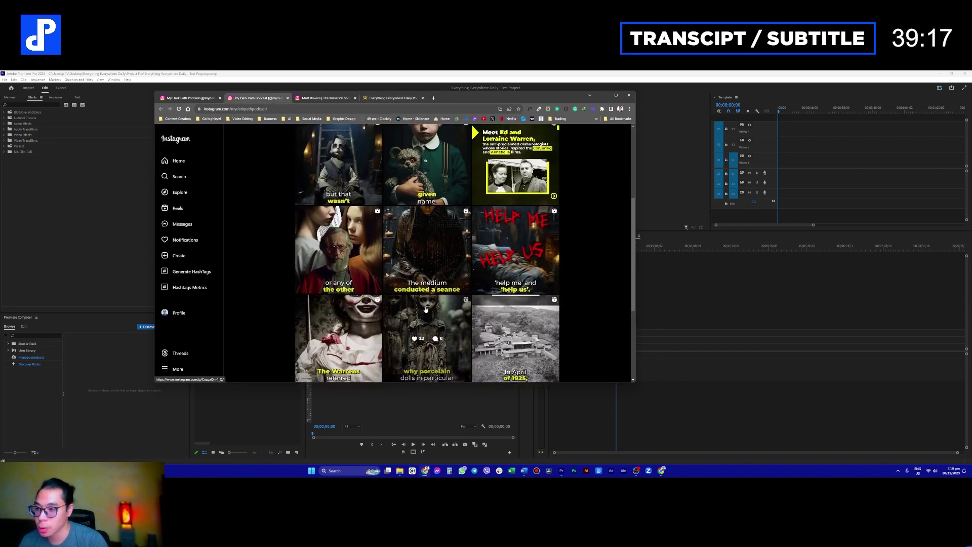
pyautogui.scroll(3, 425, 310)
pyautogui.click(426, 213)
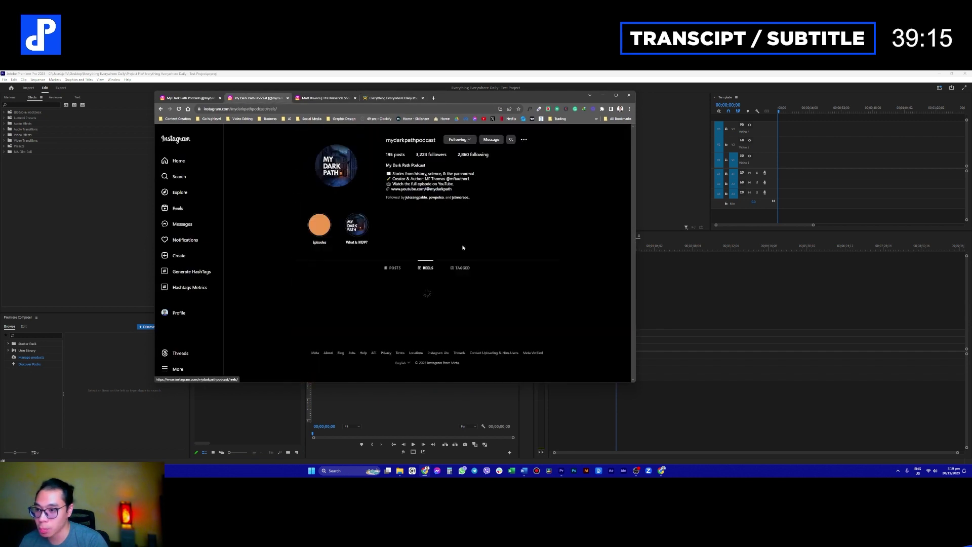
pyautogui.scroll(-3, 476, 268)
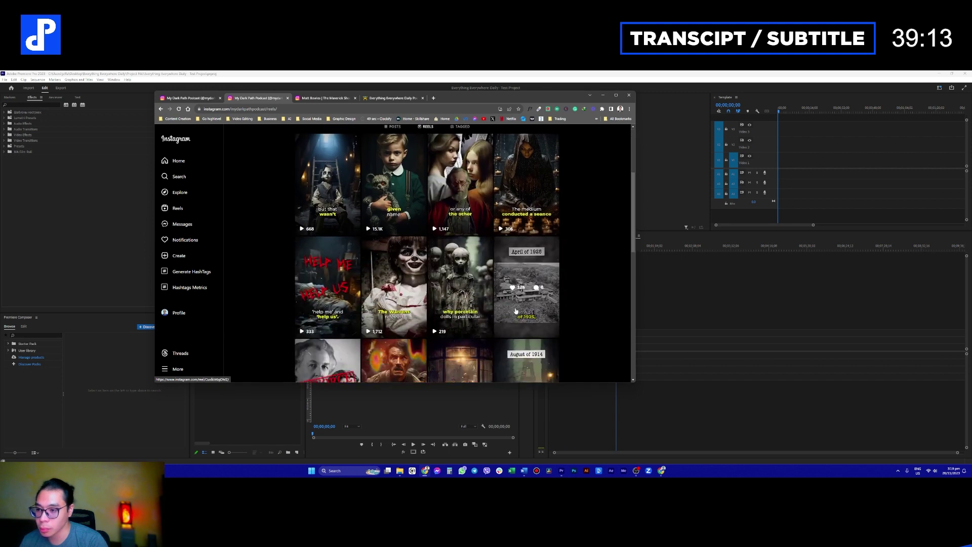
# - Enlarge the browser window, open a mydarkpathpodcast reel and watch its yellow-highlighted subtitles with sound on
pyautogui.scroll(-3, 516, 311)
pyautogui.moveTo(635, 382); pyautogui.dragTo(760, 441)
pyautogui.scroll(1, 487, 260)
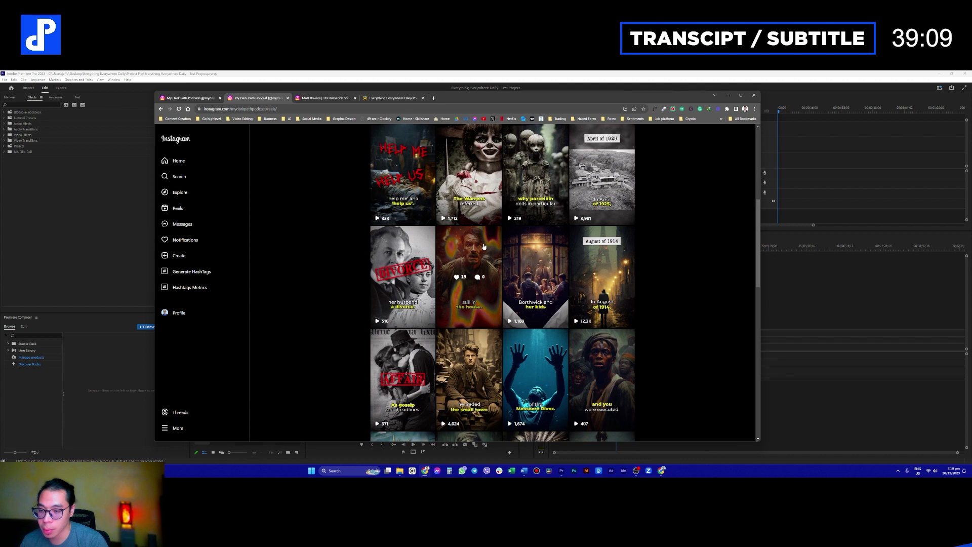
pyautogui.click(461, 250)
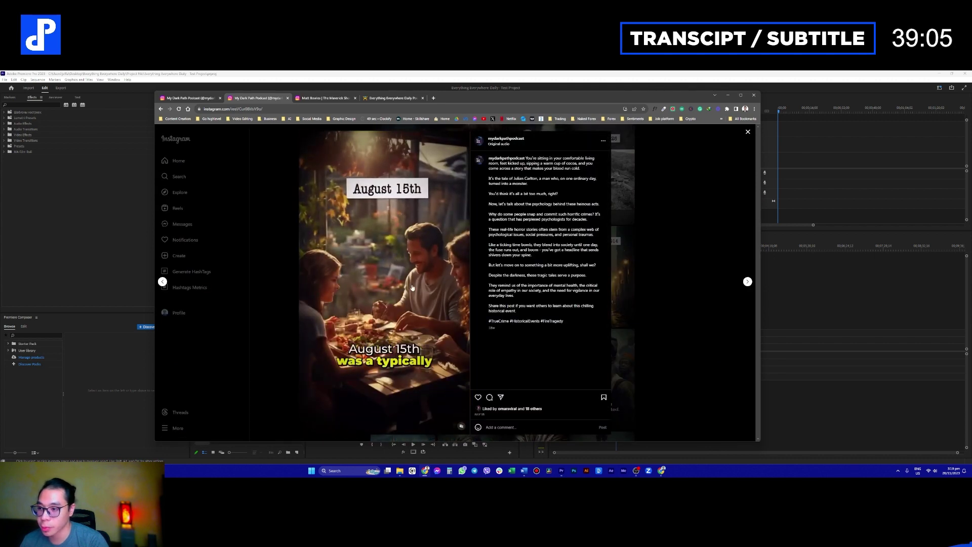
pyautogui.click(461, 427)
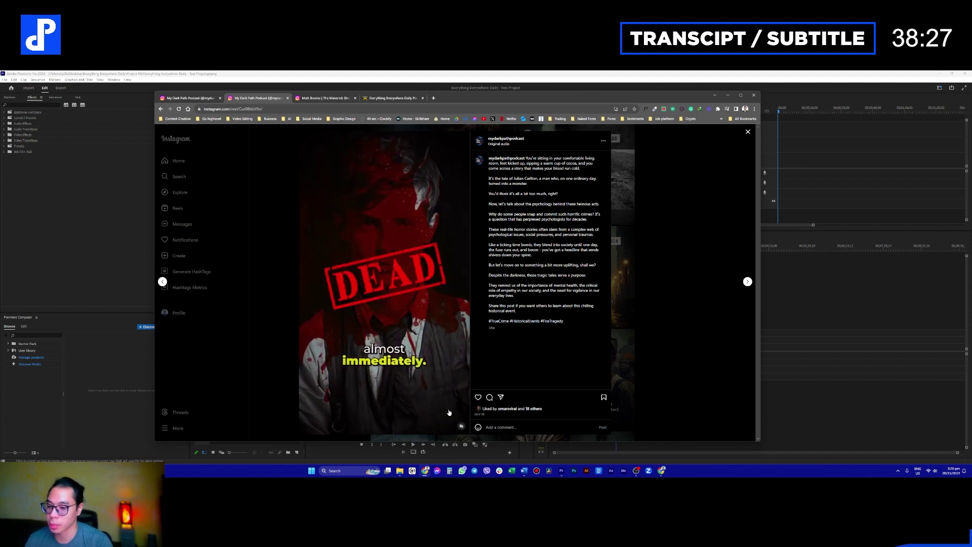
pyautogui.click(428, 373)
# - Browse the reels of the maverickshowpod Instagram profile and open the "It's a match" reel
pyautogui.click(319, 99)
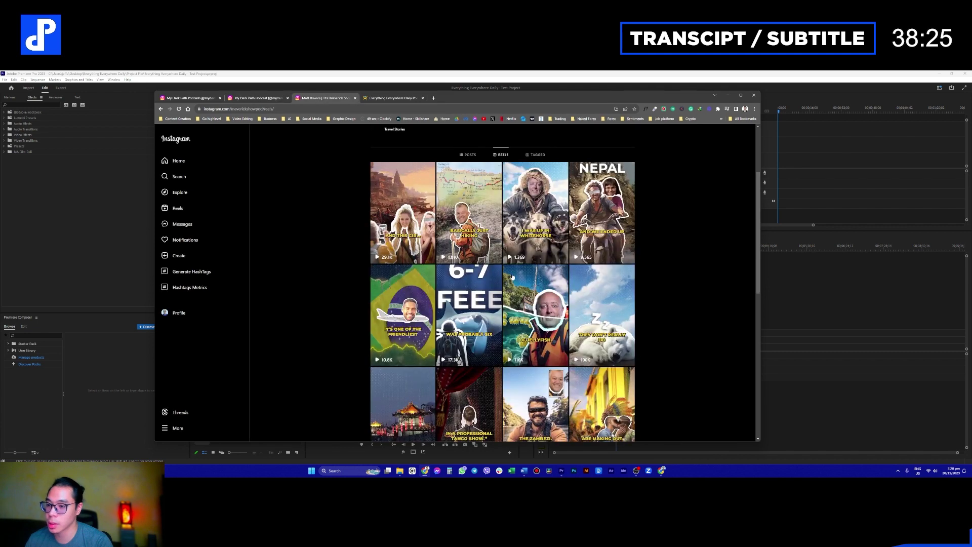
pyautogui.scroll(-10, 540, 340)
pyautogui.scroll(-5, 540, 340)
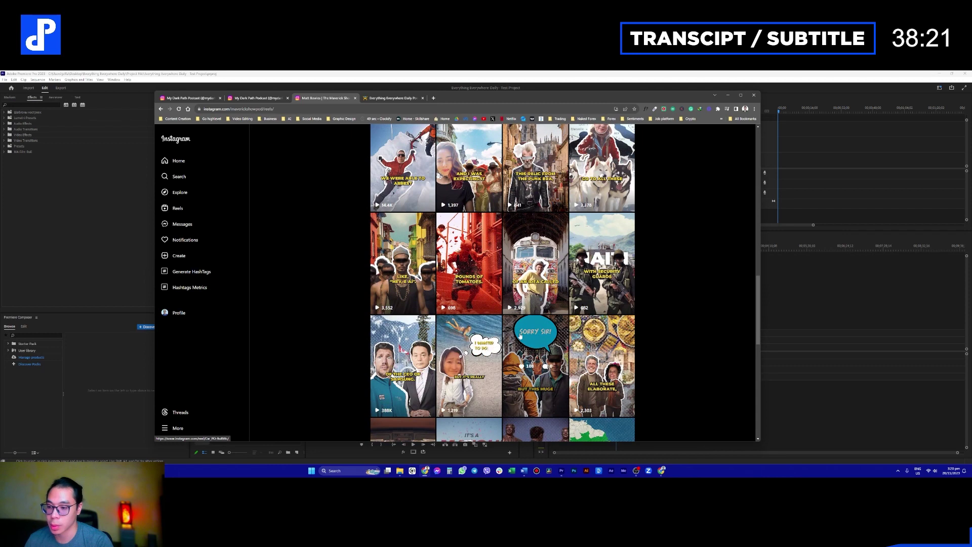
pyautogui.scroll(-2, 527, 331)
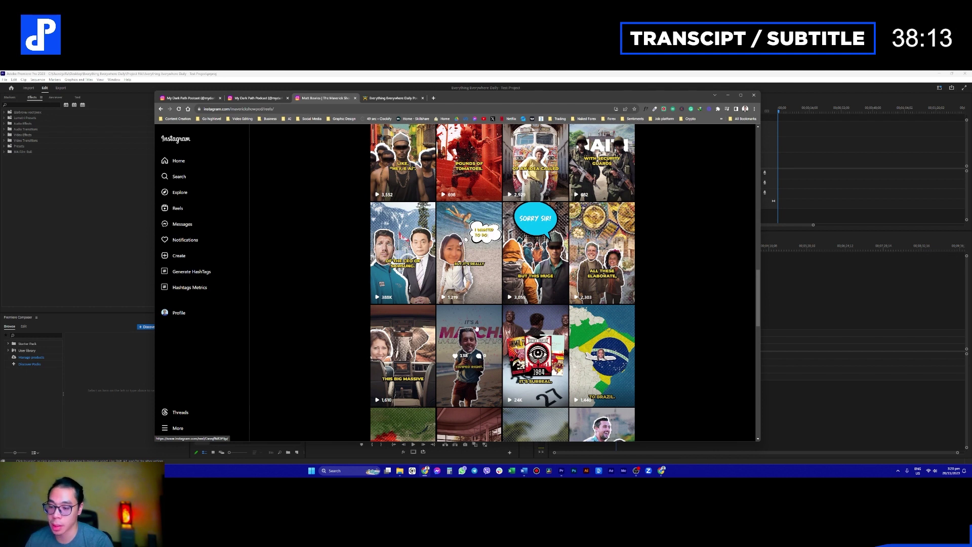
pyautogui.click(475, 328)
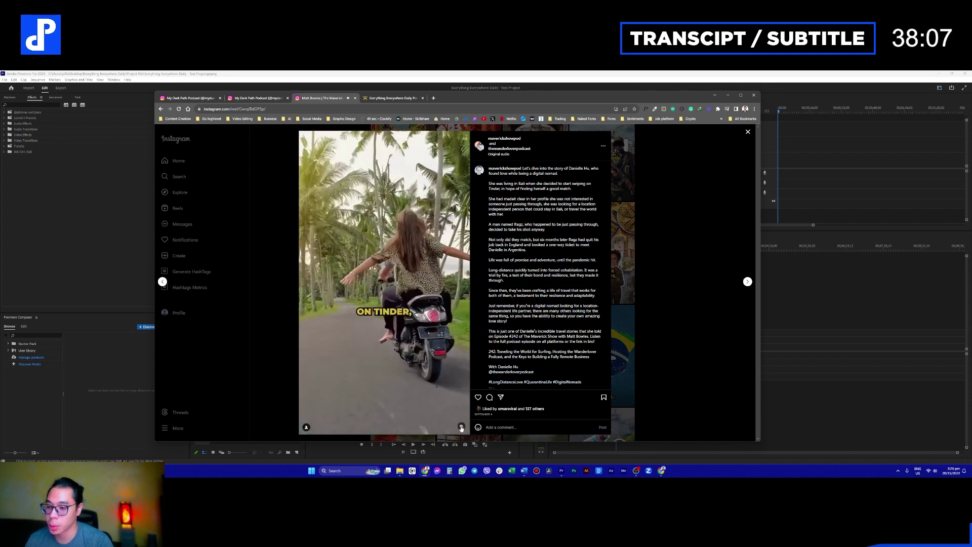
# - Raise the system volume, examine the reel's subtitle style, and close it to return to Premiere Pro
pyautogui.click(931, 470)
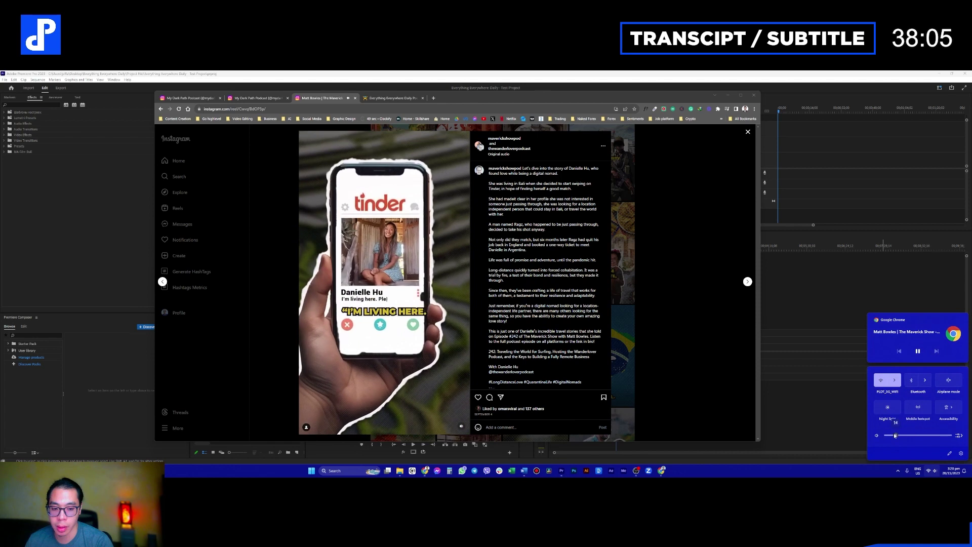
pyautogui.moveTo(898, 436); pyautogui.dragTo(920, 436)
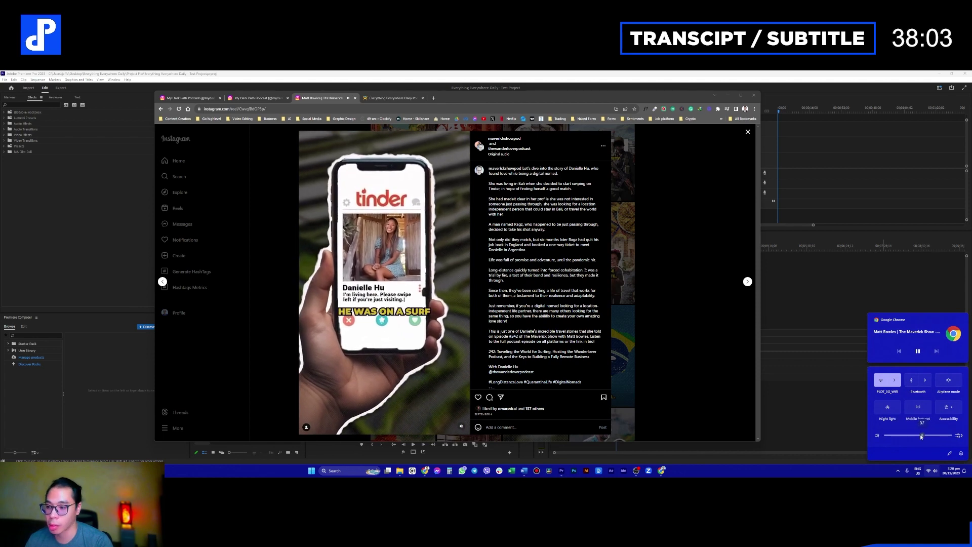
pyautogui.click(400, 334)
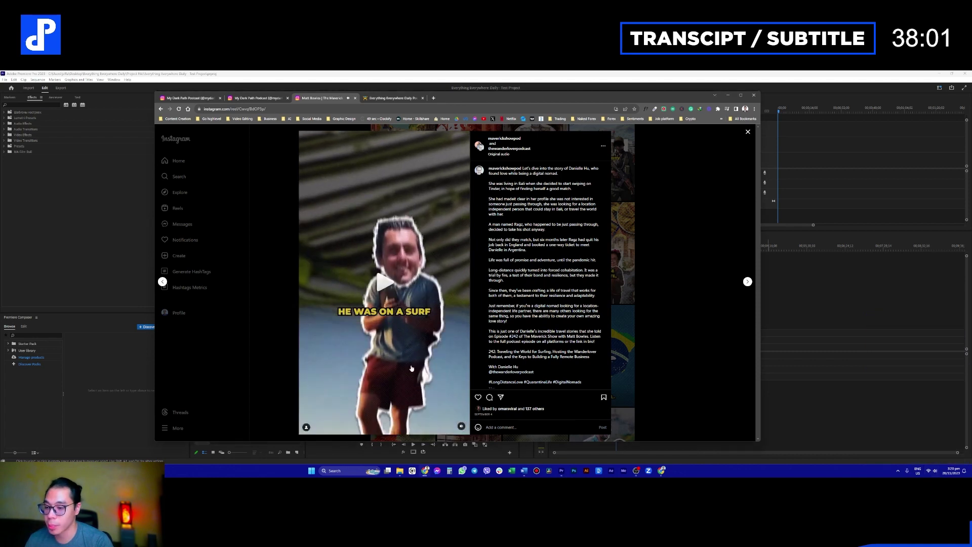
pyautogui.click(462, 428)
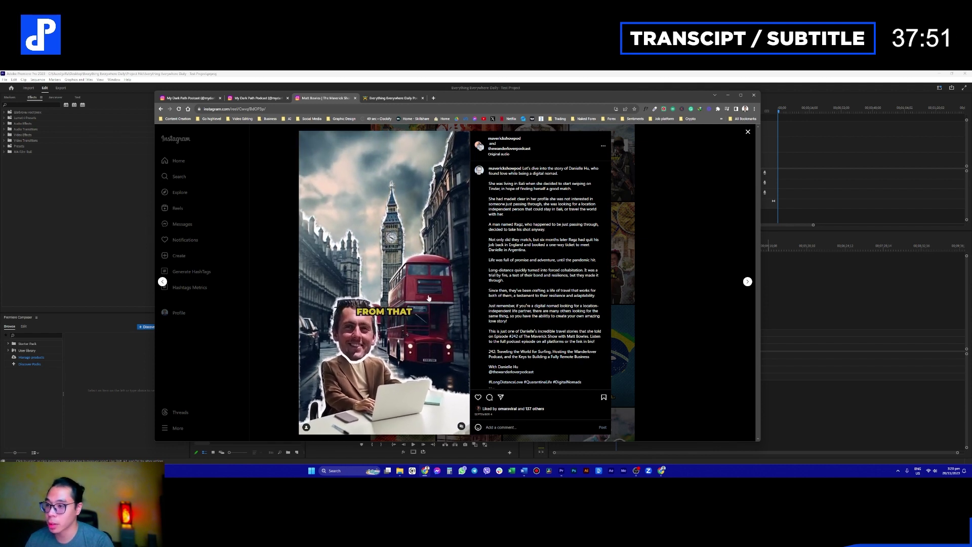
pyautogui.click(709, 210)
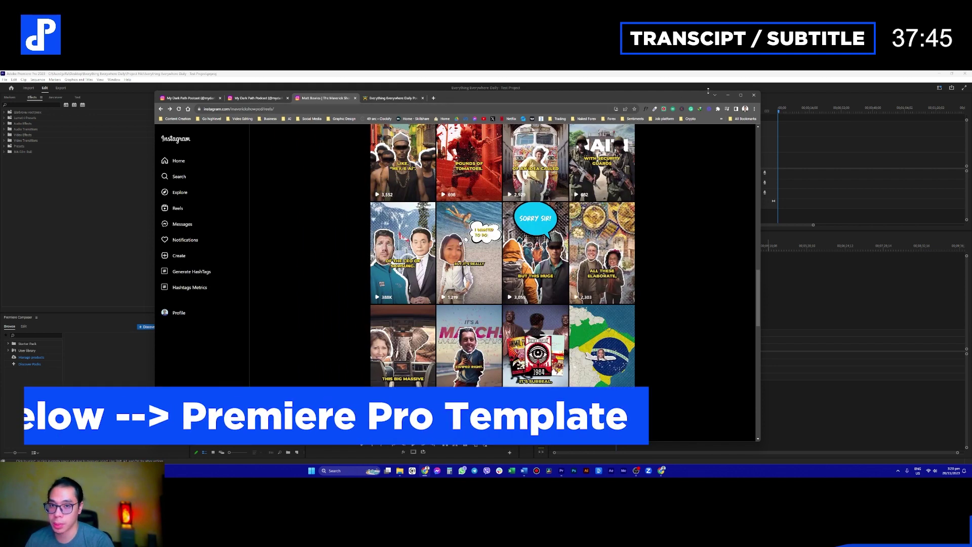
pyautogui.click(728, 95)
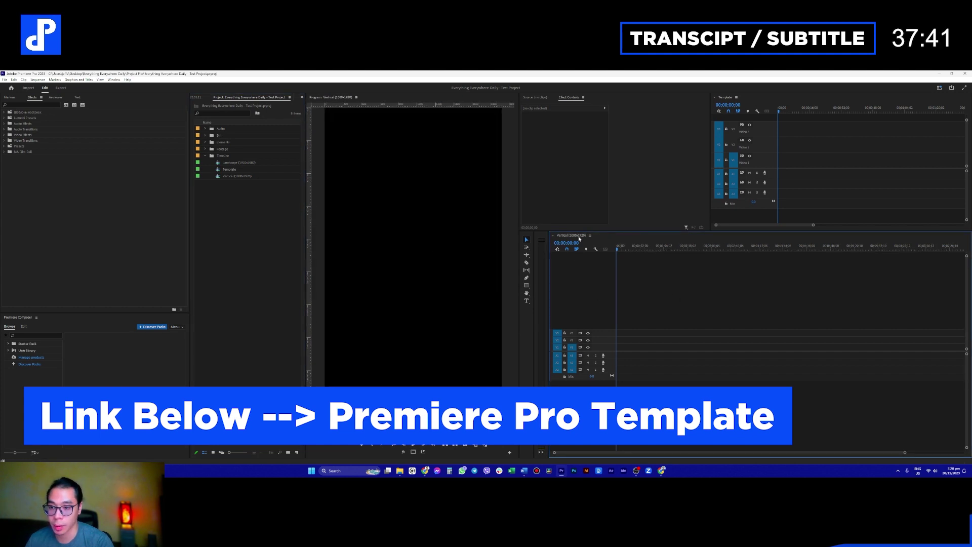
# - Rename the Vertical sequence in the Timeline bin as "Set 1"
pyautogui.click(276, 206)
pyautogui.click(238, 177)
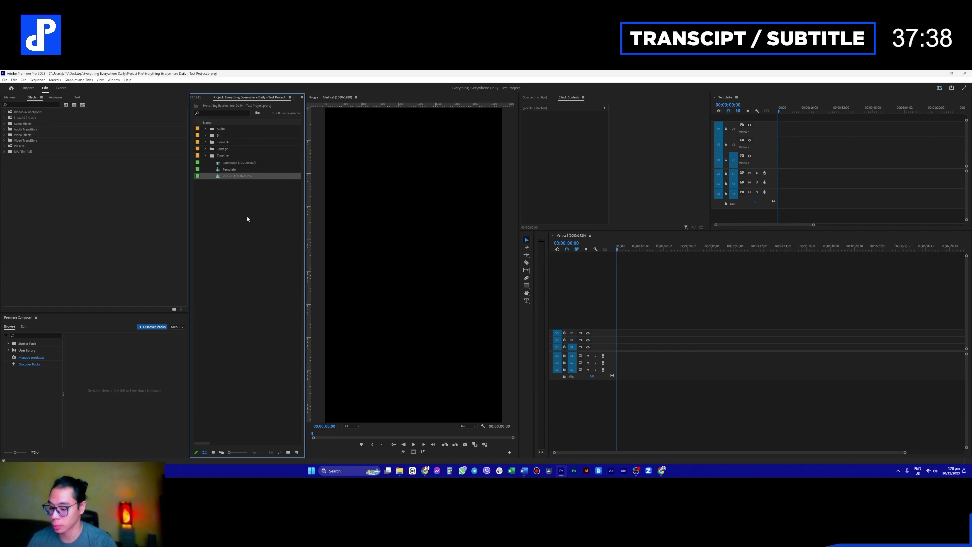
pyautogui.click(226, 176)
pyautogui.write('Set 1')
pyautogui.click(301, 187)
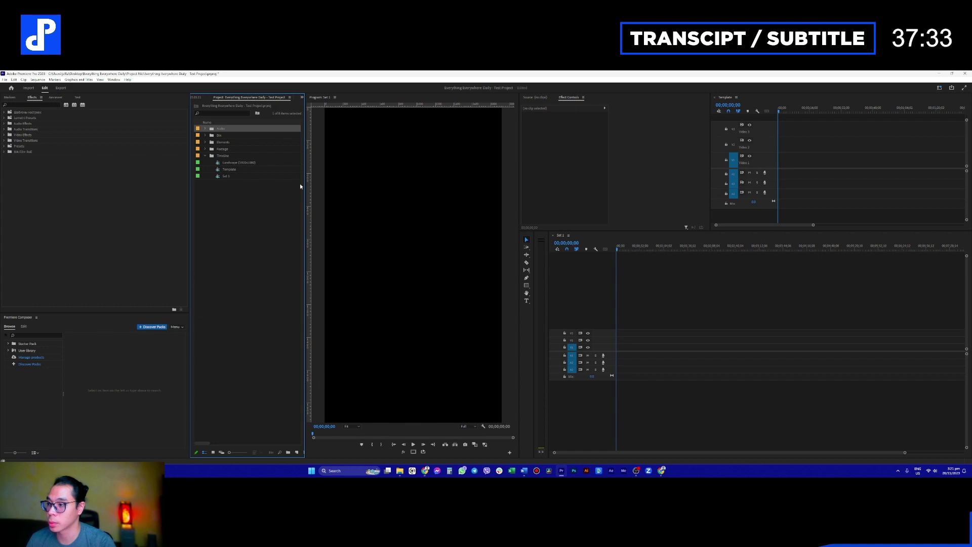
# - Rename the vertical sequence in the Timeline bin as "Clip 1"
pyautogui.click(227, 175)
pyautogui.click(228, 175)
pyautogui.hotkey('ctrl', 'a')
pyautogui.write('Clip')
pyautogui.press('Return')
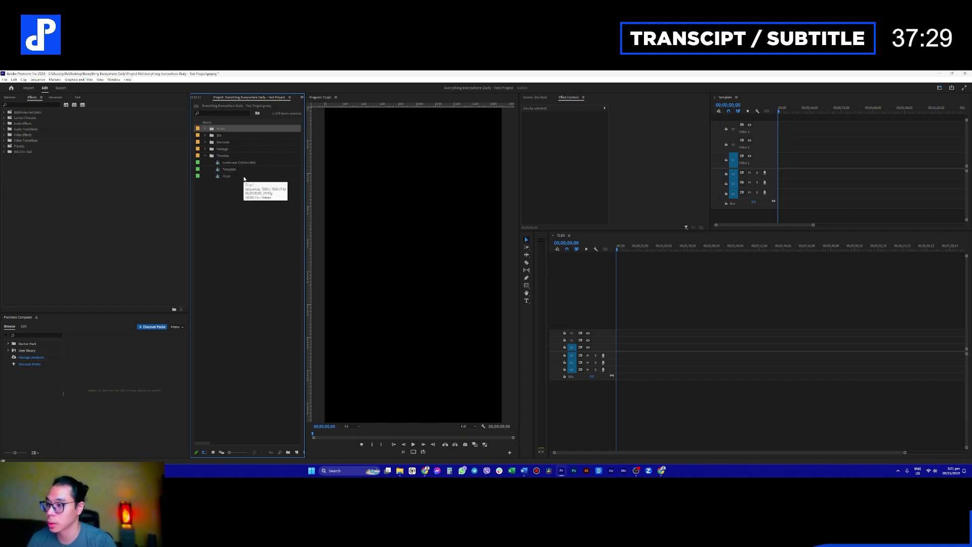
pyautogui.doubleClick(226, 177)
pyautogui.click(226, 176)
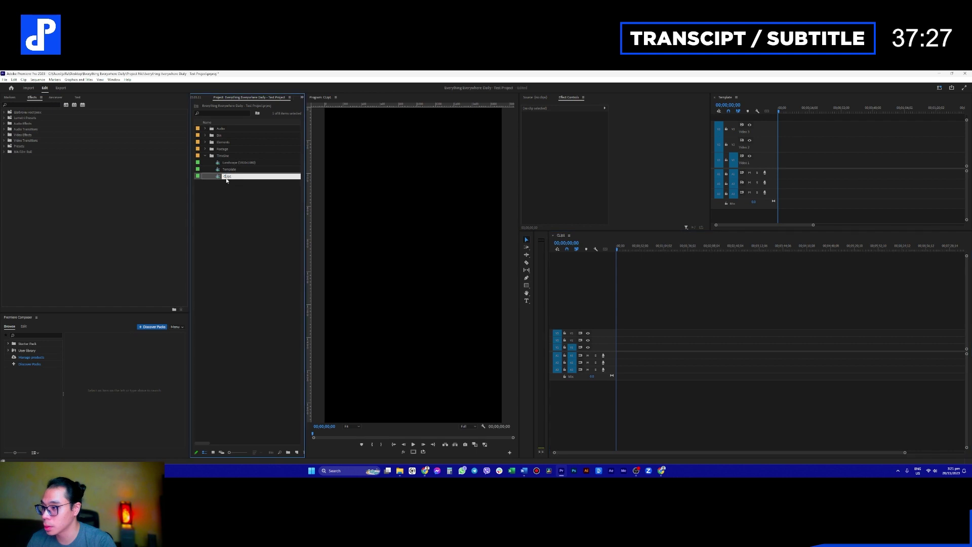
pyautogui.write('Clip')
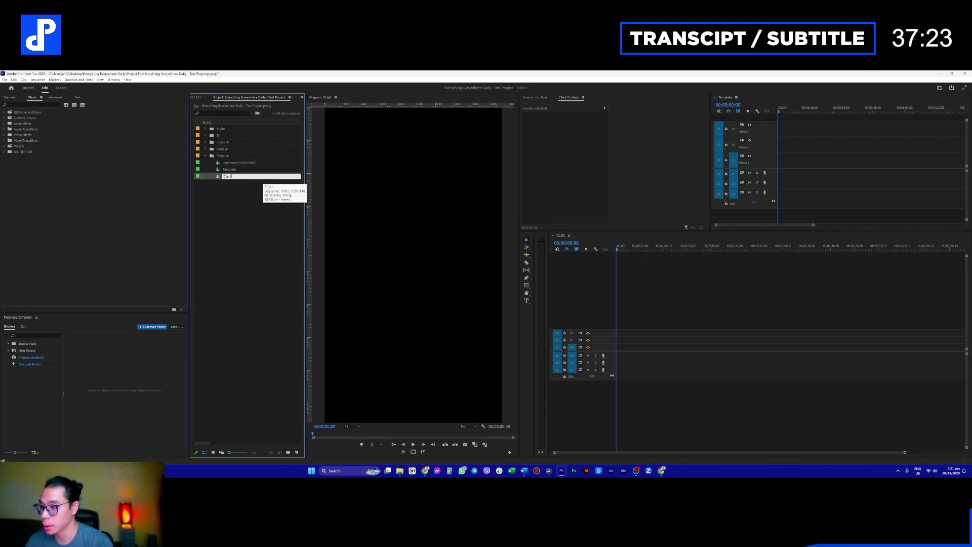
pyautogui.write(' 1')
pyautogui.click(263, 181)
# - Switch to File Explorer, go to the Everything Everywhere Daily folder and look inside its Audio folder
pyautogui.moveTo(400, 471)
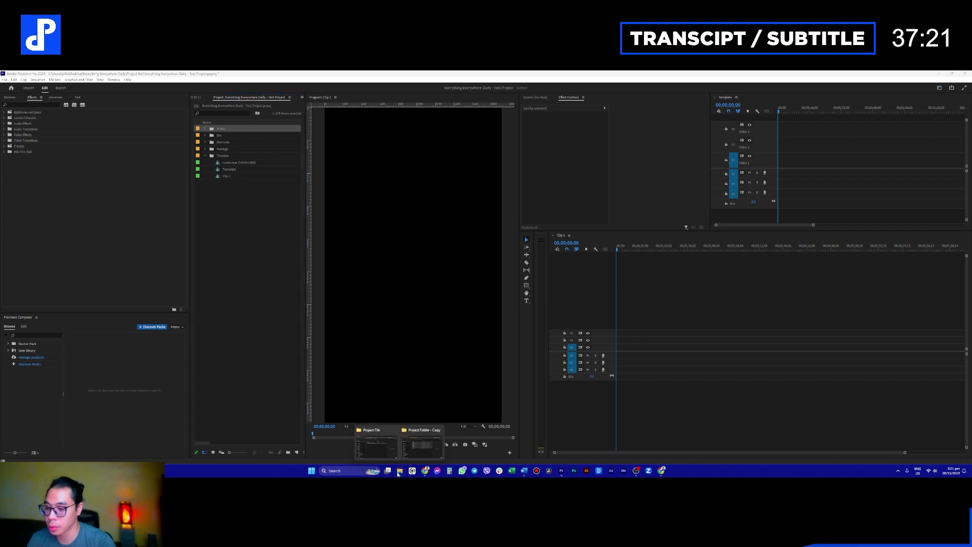
pyautogui.click(418, 451)
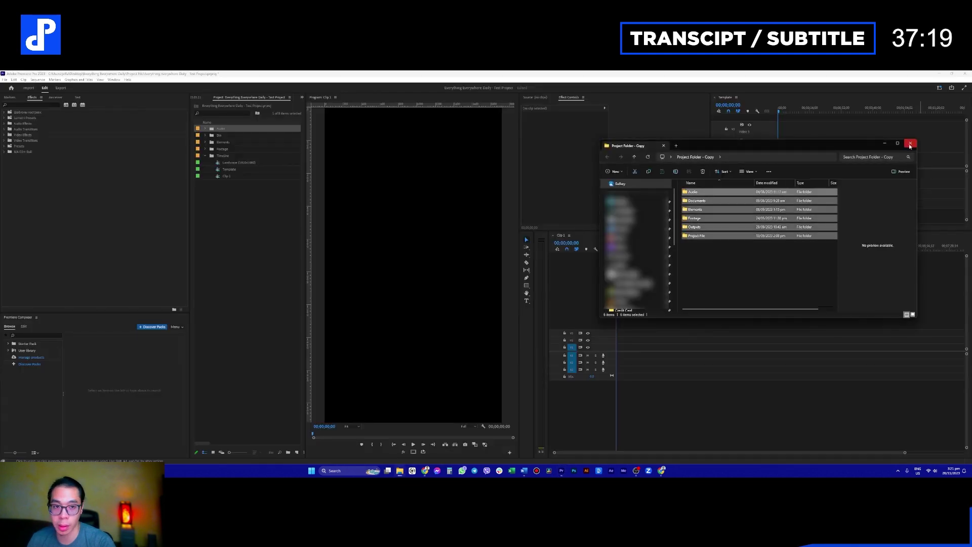
pyautogui.click(399, 471)
pyautogui.moveTo(399, 470)
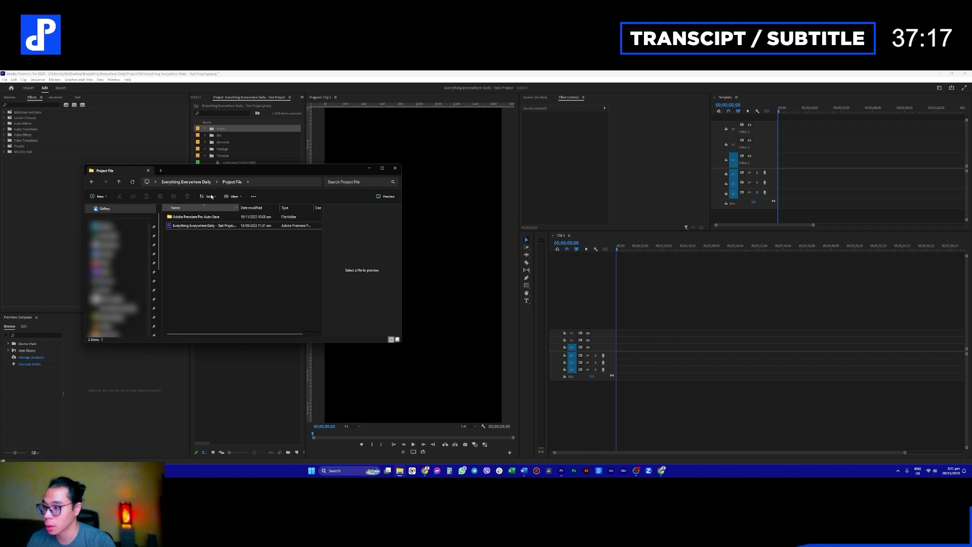
pyautogui.click(197, 182)
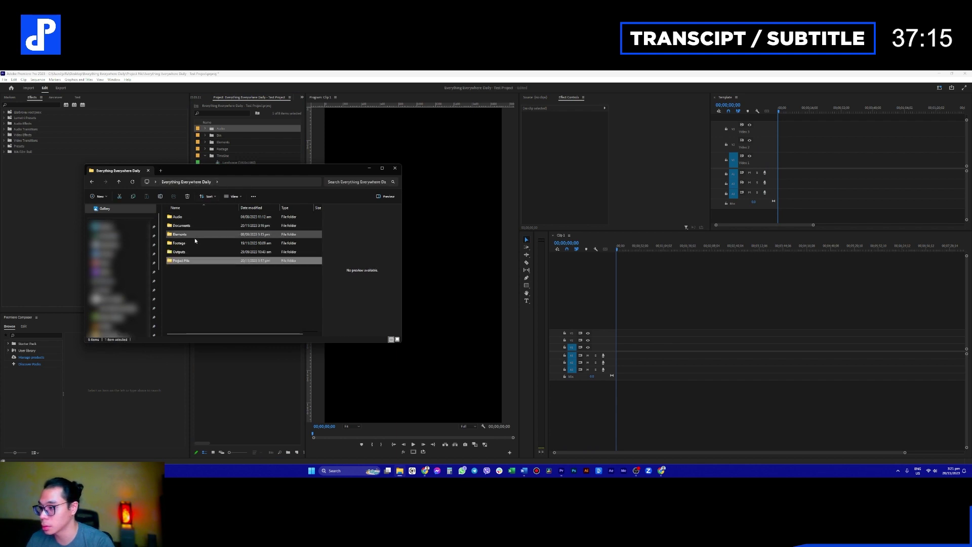
pyautogui.doubleClick(200, 216)
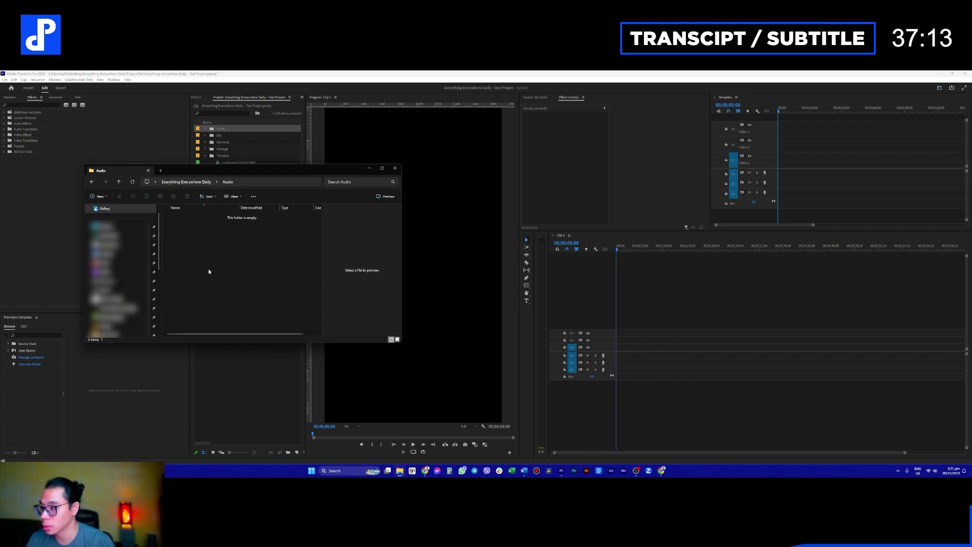
pyautogui.hotkey('alt', 'Left')
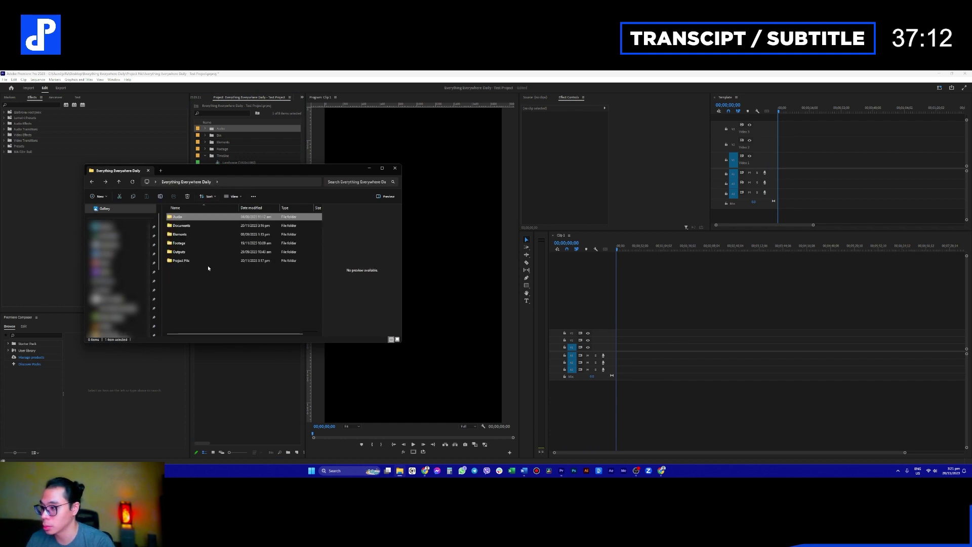
# - Import the test clip MP4 from the Everything Everywhere Daily Footage folder into the Premiere Pro project
pyautogui.click(193, 225)
pyautogui.click(191, 246)
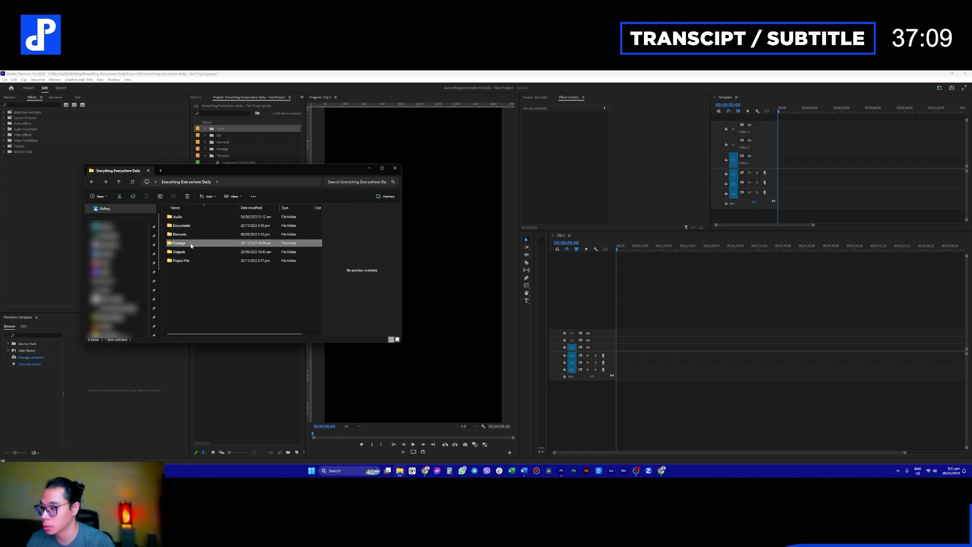
pyautogui.doubleClick(191, 244)
pyautogui.click(182, 228)
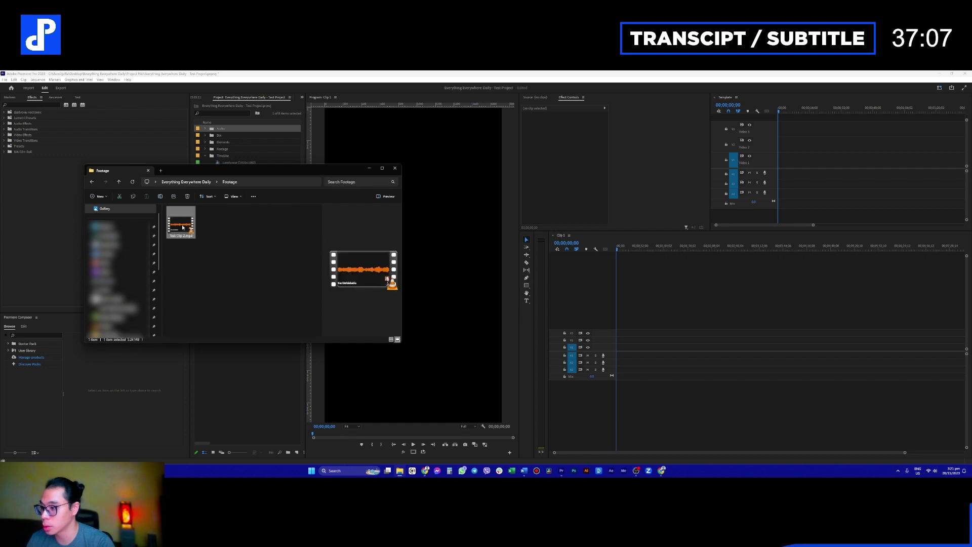
pyautogui.moveTo(283, 170); pyautogui.dragTo(627, 203)
pyautogui.moveTo(524, 256); pyautogui.dragTo(234, 157)
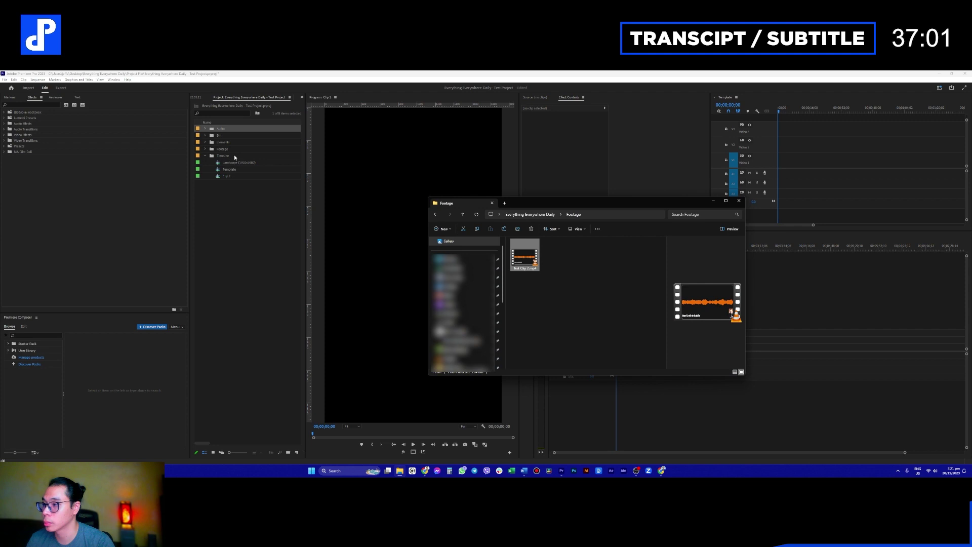
# - Open the copied Word document from the project's Documents folder and look over its transcript text
pyautogui.click(400, 470)
pyautogui.click(400, 470)
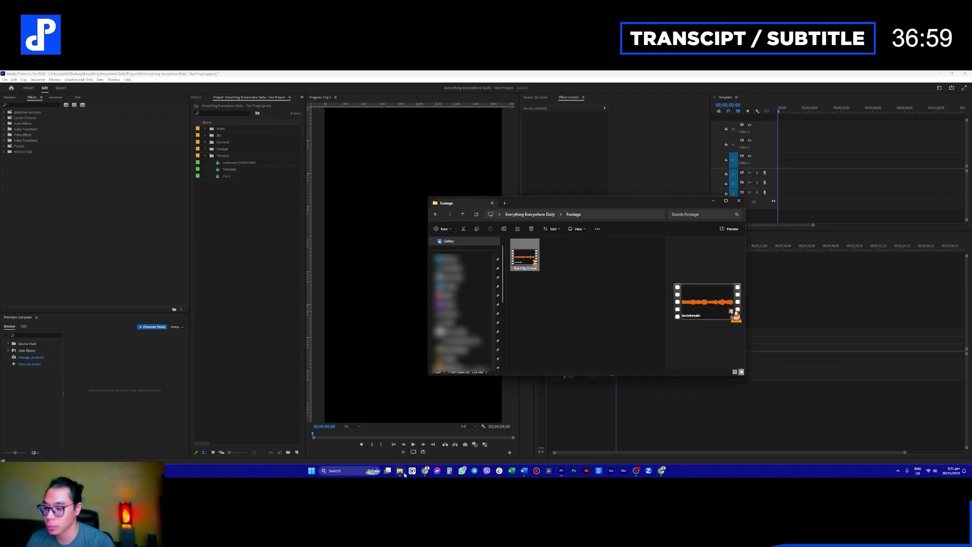
pyautogui.click(531, 214)
pyautogui.doubleClick(533, 259)
pyautogui.click(545, 267)
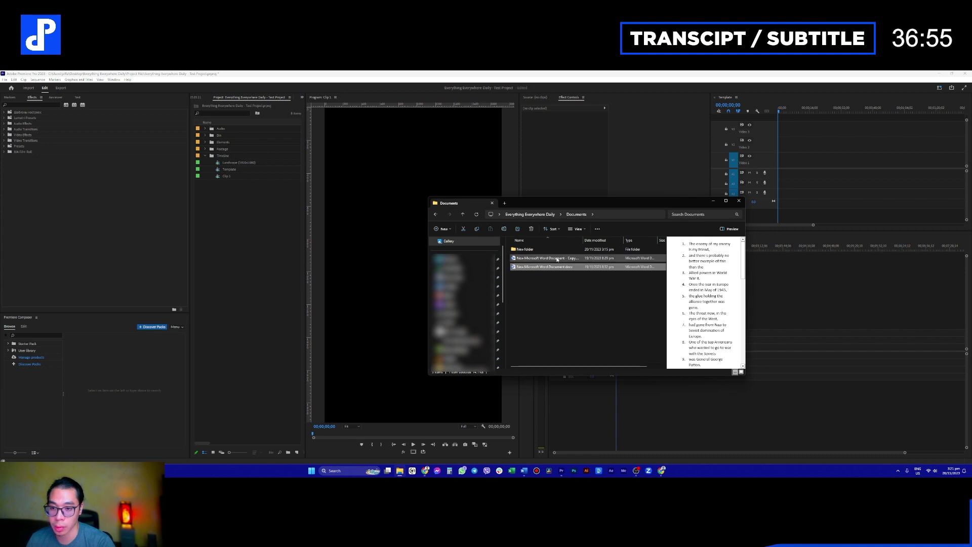
pyautogui.doubleClick(557, 259)
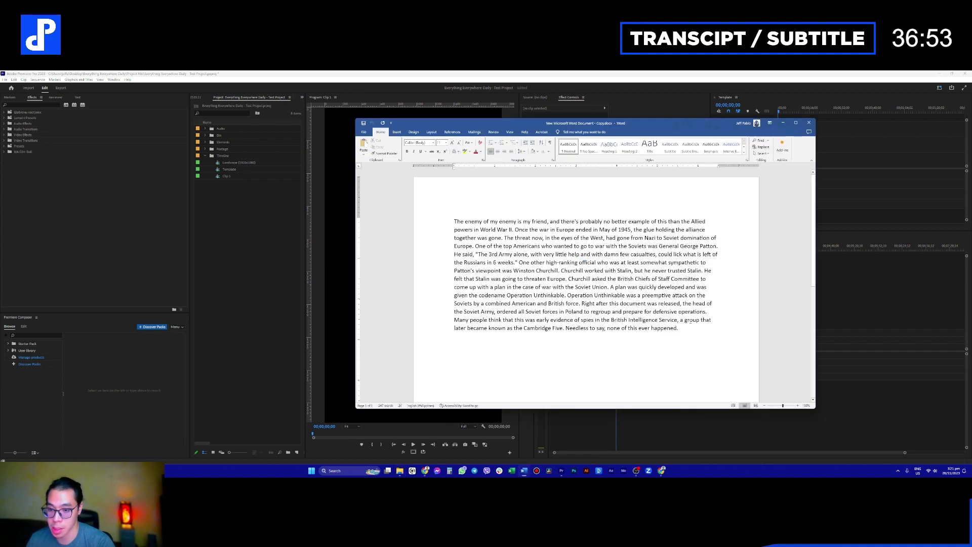
pyautogui.moveTo(685, 328); pyautogui.dragTo(361, 249)
# - Place the test clip from the Footage bin at the start of the Clip 1 sequence, keeping the existing sequence settings
pyautogui.click(228, 203)
pyautogui.click(225, 177)
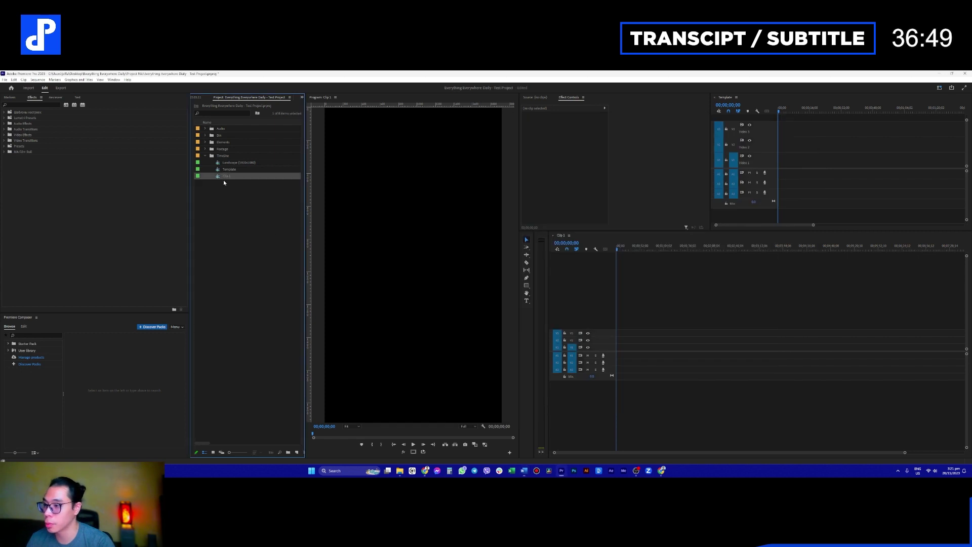
pyautogui.click(205, 149)
pyautogui.moveTo(230, 156); pyautogui.dragTo(619, 352)
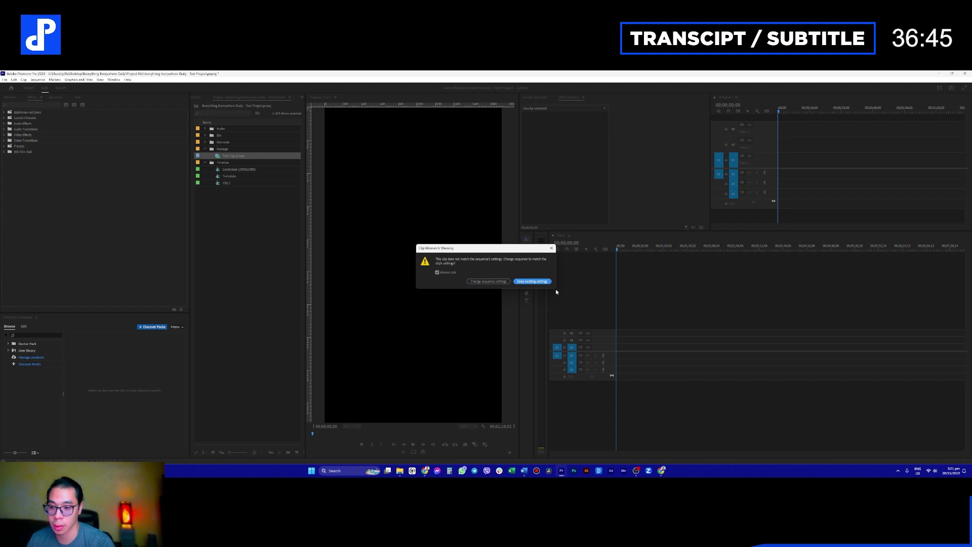
pyautogui.click(531, 281)
pyautogui.hotkey('ctrl', '=')
pyautogui.hotkey('ctrl', '=')
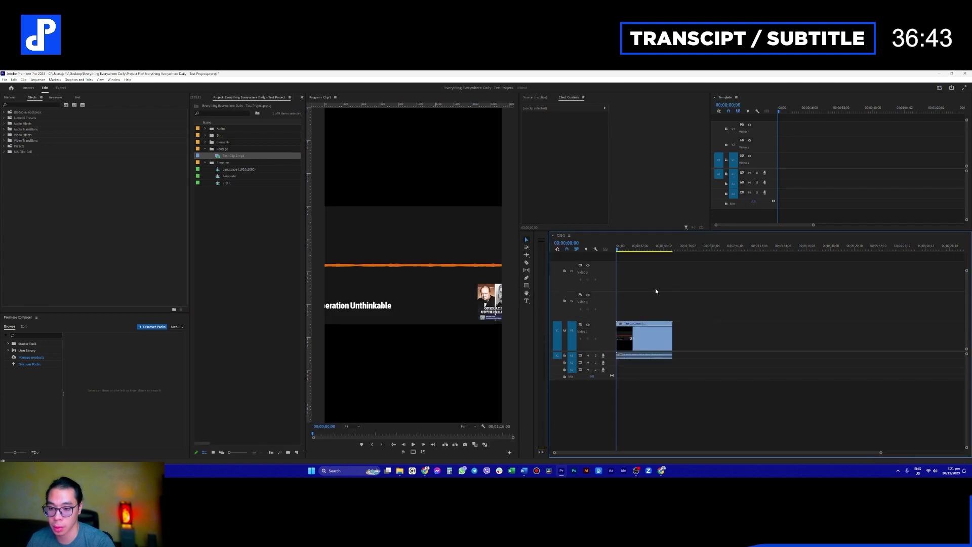
# - Transcribe the Clip 1 sequence in English from the audio track mix, without separating speakers
pyautogui.press('space')
pyautogui.click(641, 337)
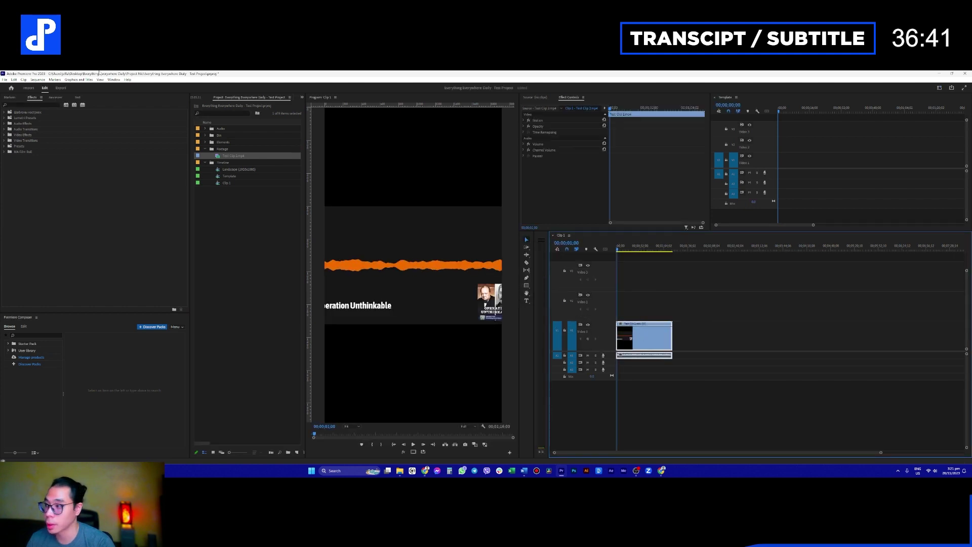
pyautogui.click(78, 97)
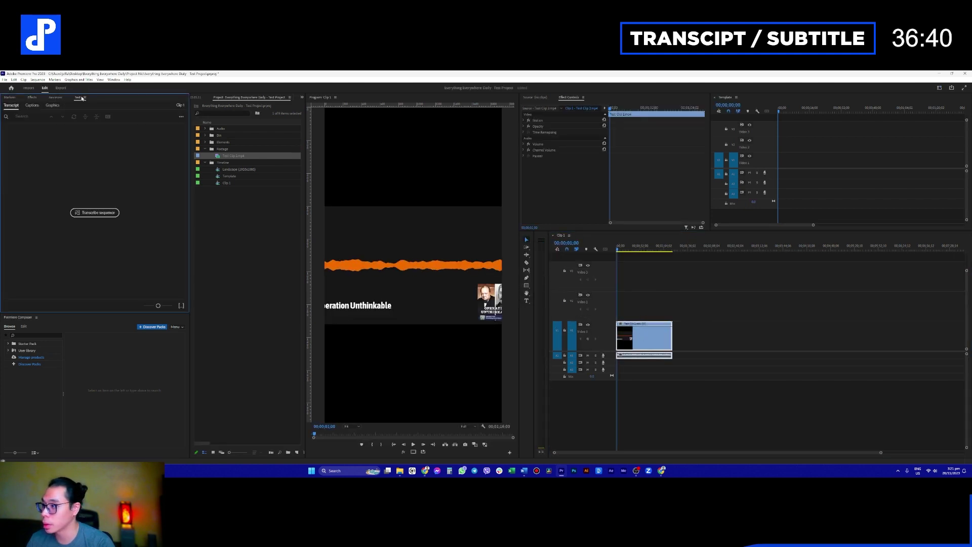
pyautogui.click(106, 213)
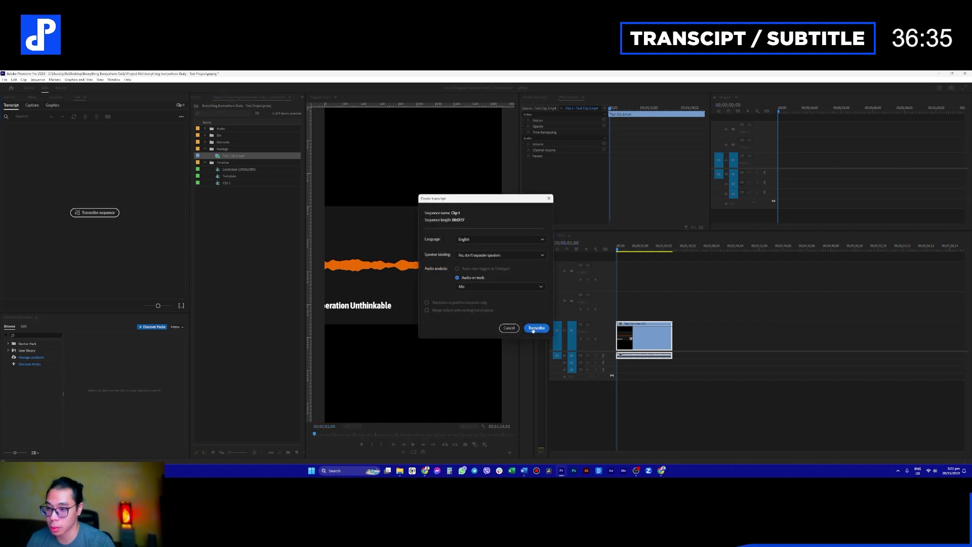
pyautogui.click(535, 328)
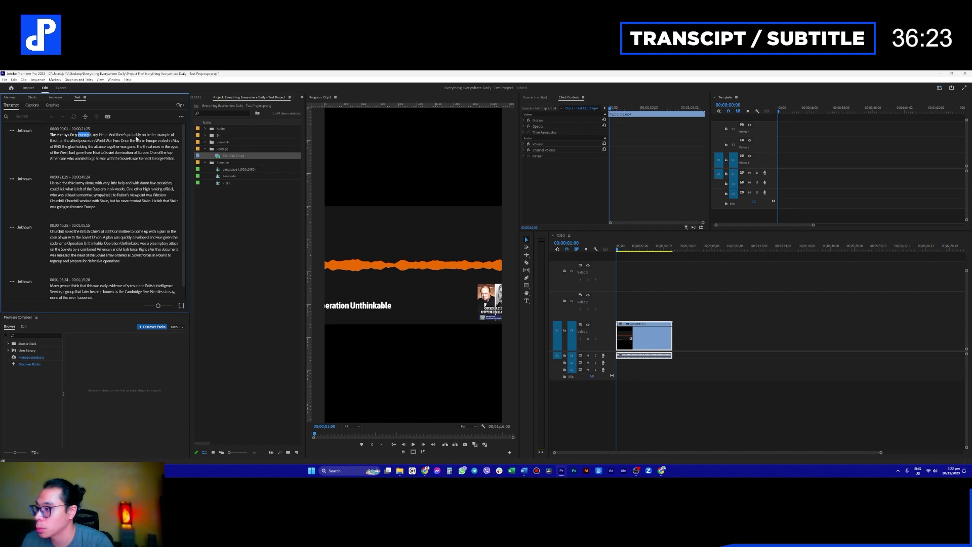
# - Merge all the transcript segments of Clip 1 into a single text block
pyautogui.click(54, 183)
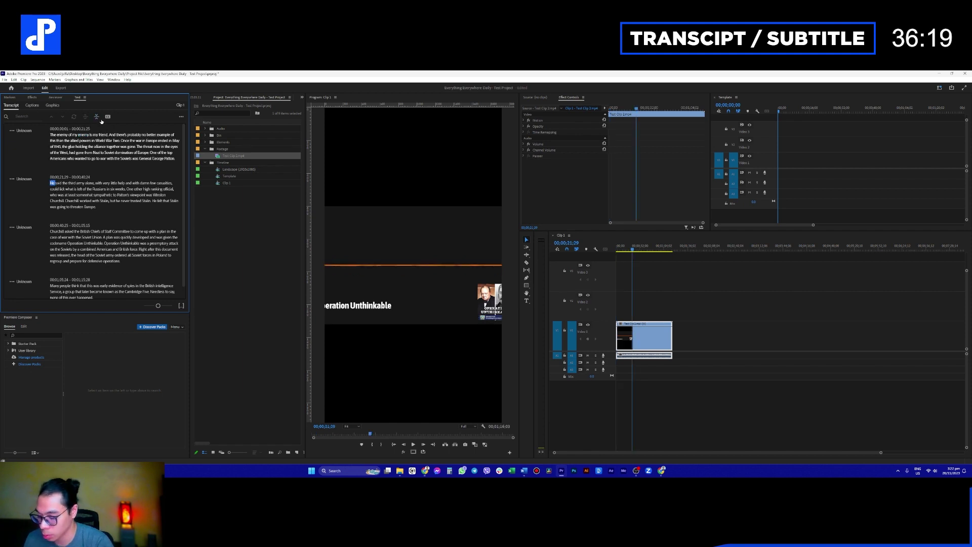
pyautogui.hotkey('alt', 'm')
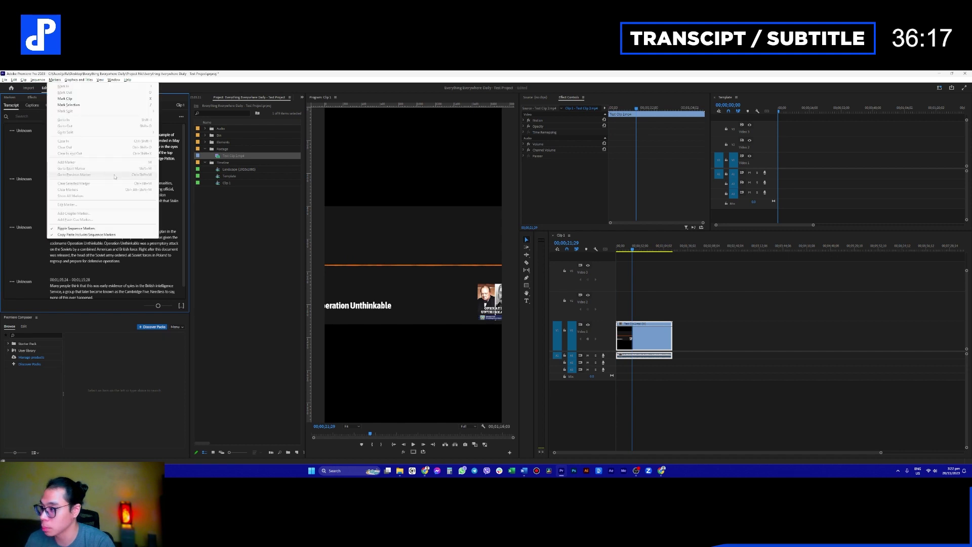
pyautogui.press('Escape')
pyautogui.click(53, 214)
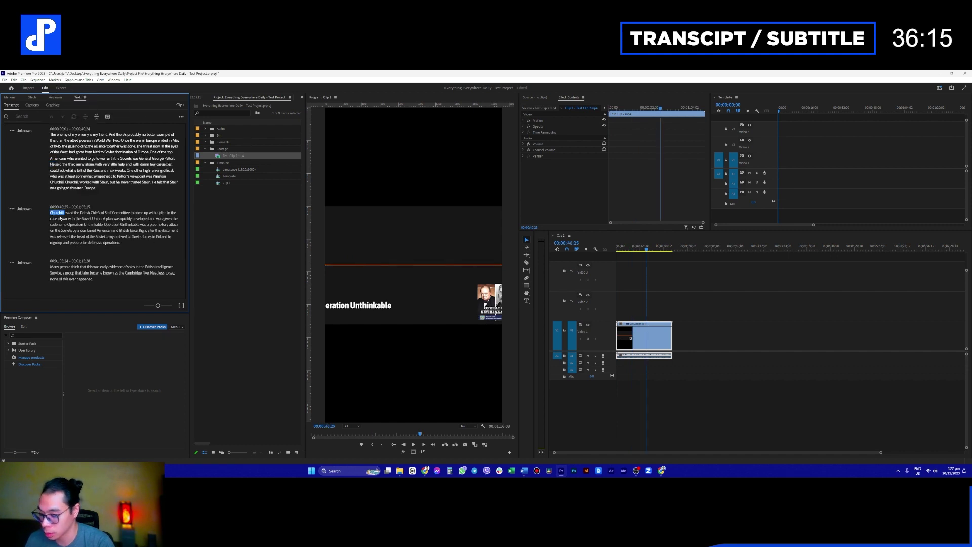
pyautogui.hotkey('alt', 'm')
pyautogui.click(62, 242)
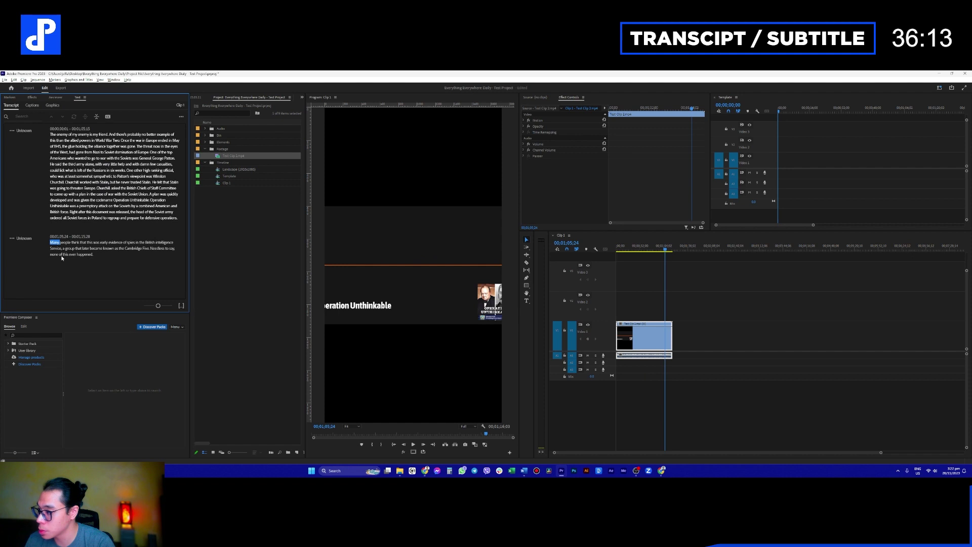
pyautogui.hotkey('alt', 'm')
pyautogui.press('Escape')
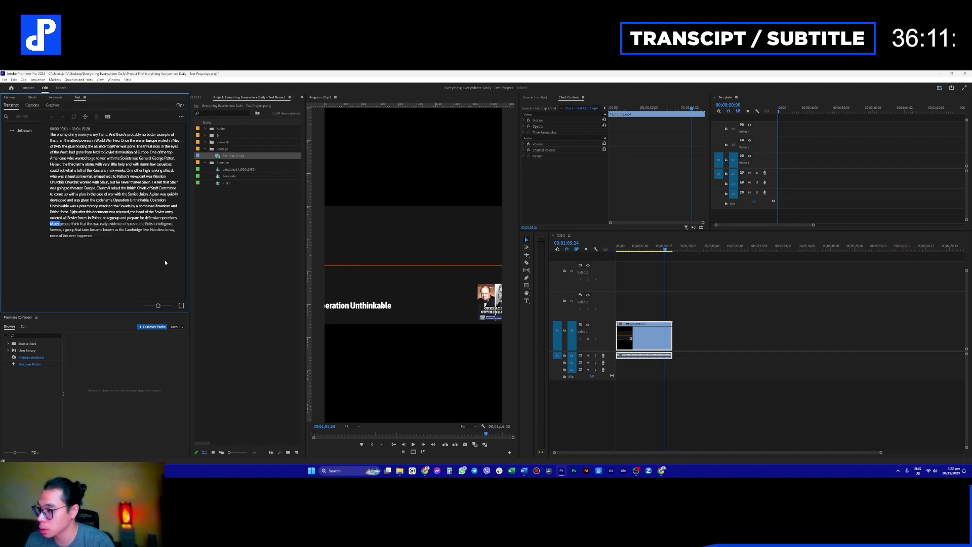
# - Replace the entire merged transcript text with the corrected transcript copied from the Word document
pyautogui.click(90, 236)
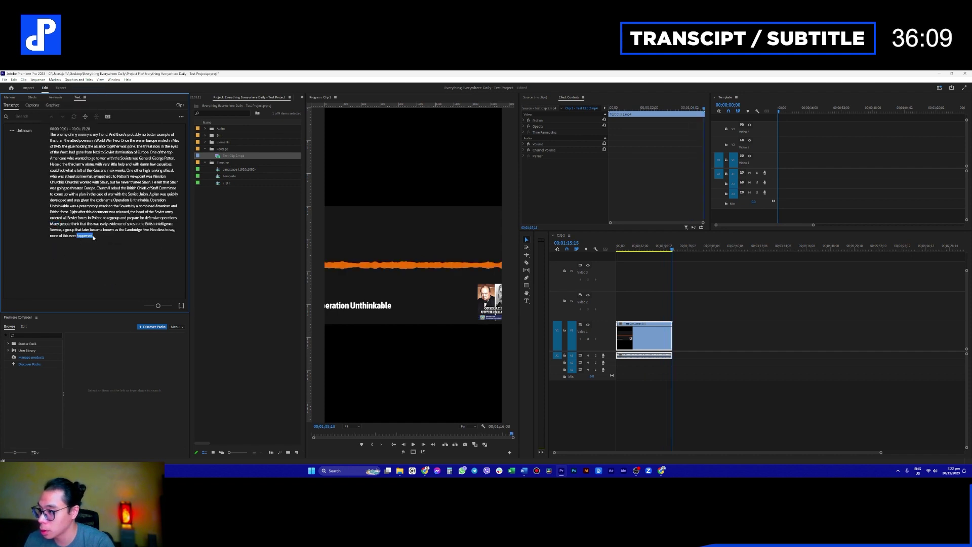
pyautogui.doubleClick(91, 236)
pyautogui.moveTo(133, 232); pyautogui.dragTo(42, 133)
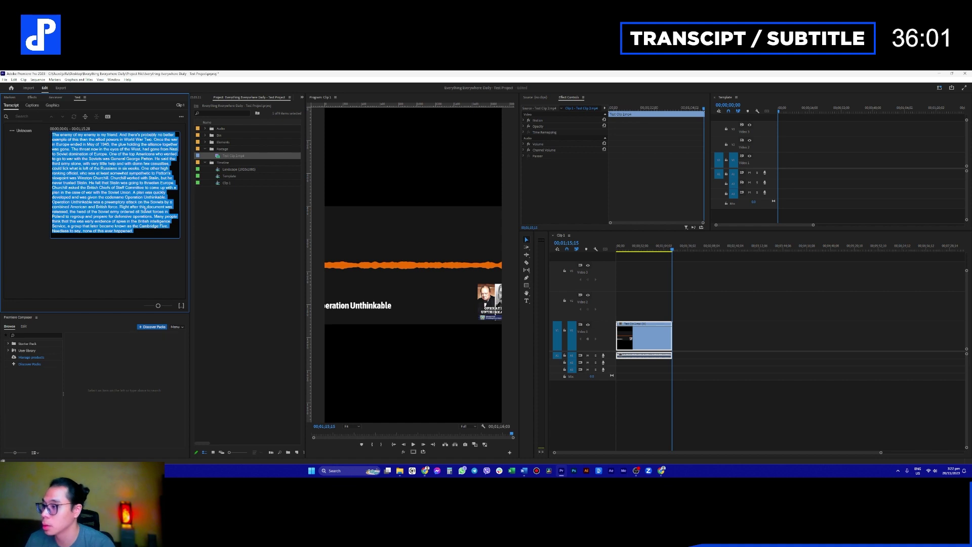
pyautogui.hotkey('ctrl', 'v')
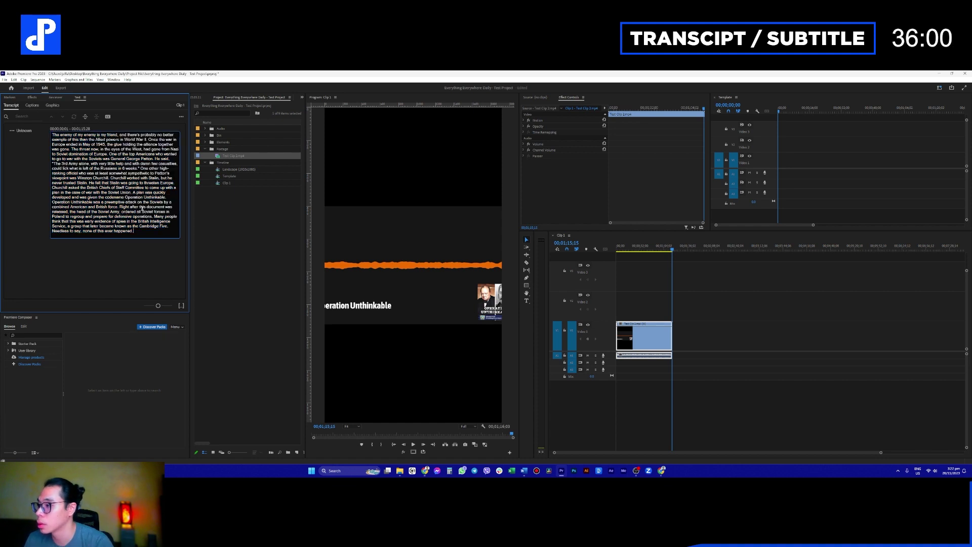
pyautogui.click(147, 248)
# - Return the playhead to the start of the Clip 1 sequence and select the test clip
pyautogui.scroll(5, 641, 335)
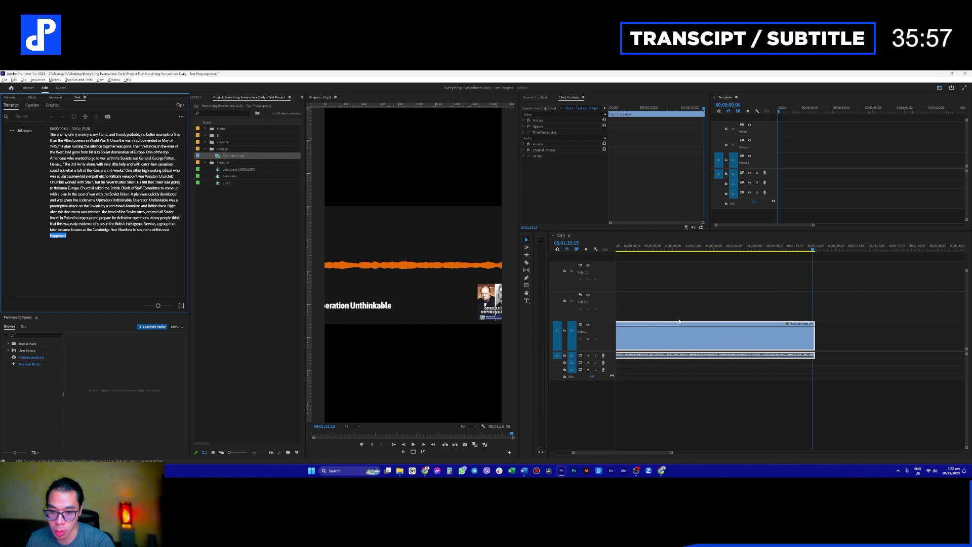
pyautogui.moveTo(647, 252); pyautogui.dragTo(617, 249)
pyautogui.click(636, 340)
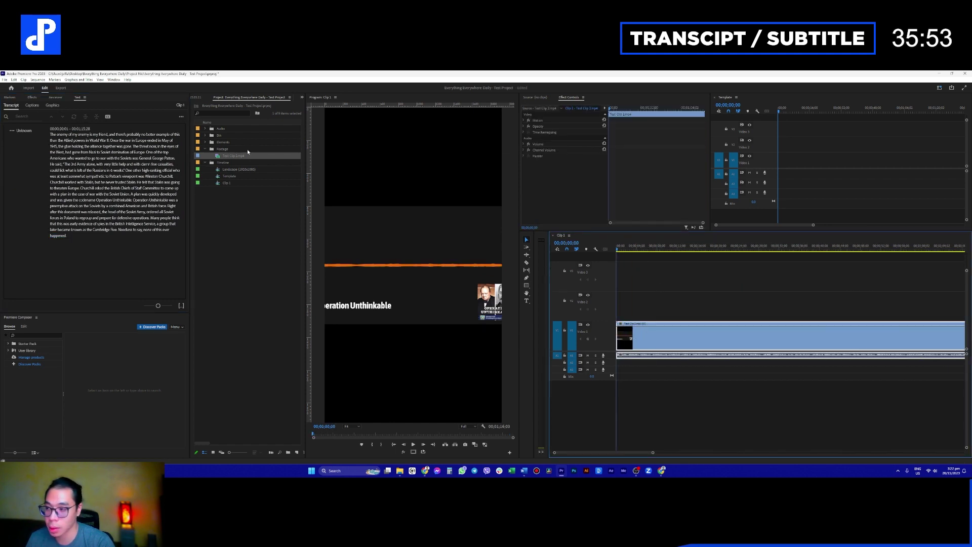
# - Create captions from the transcript with the Subtitle default preset, double lines, and a reduced maximum character length and minimum duration
pyautogui.click(233, 213)
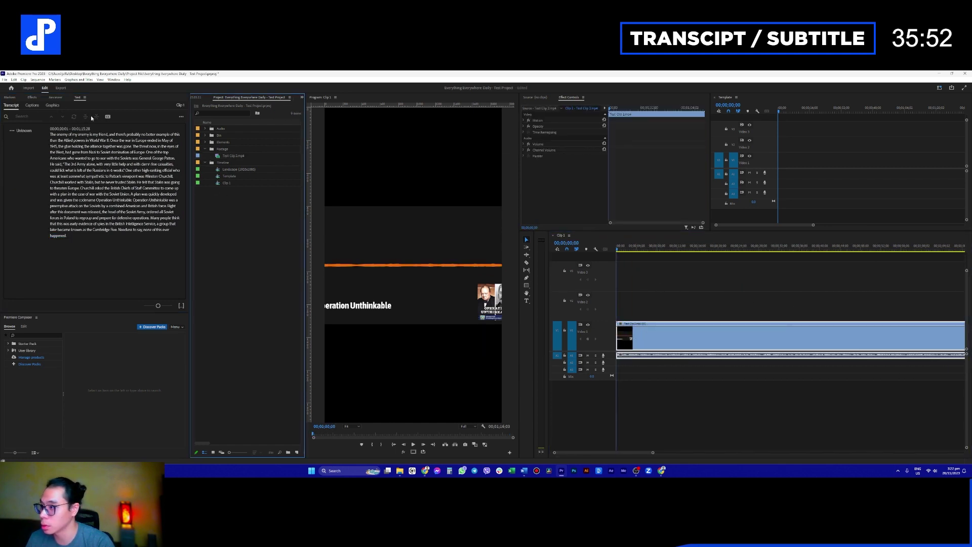
pyautogui.click(33, 106)
pyautogui.click(20, 105)
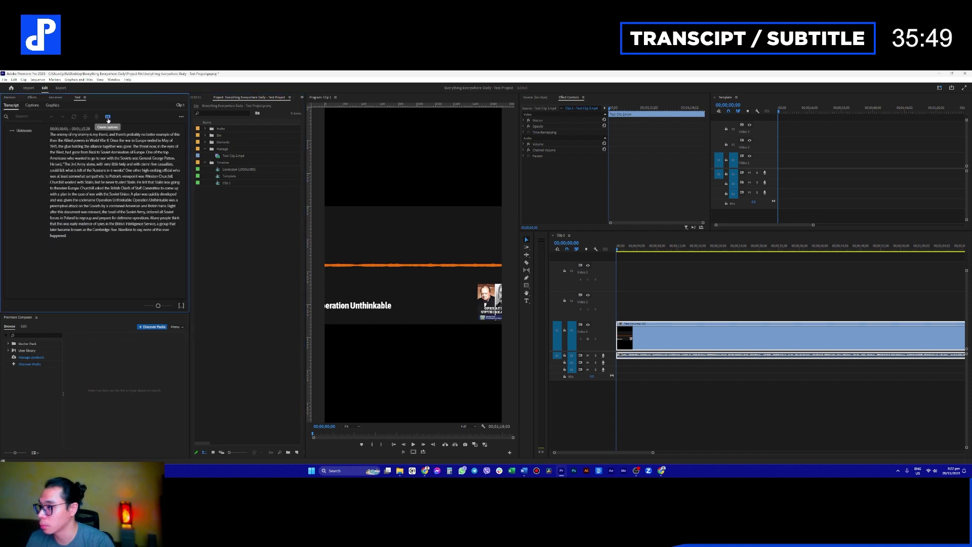
pyautogui.click(108, 117)
pyautogui.click(439, 278)
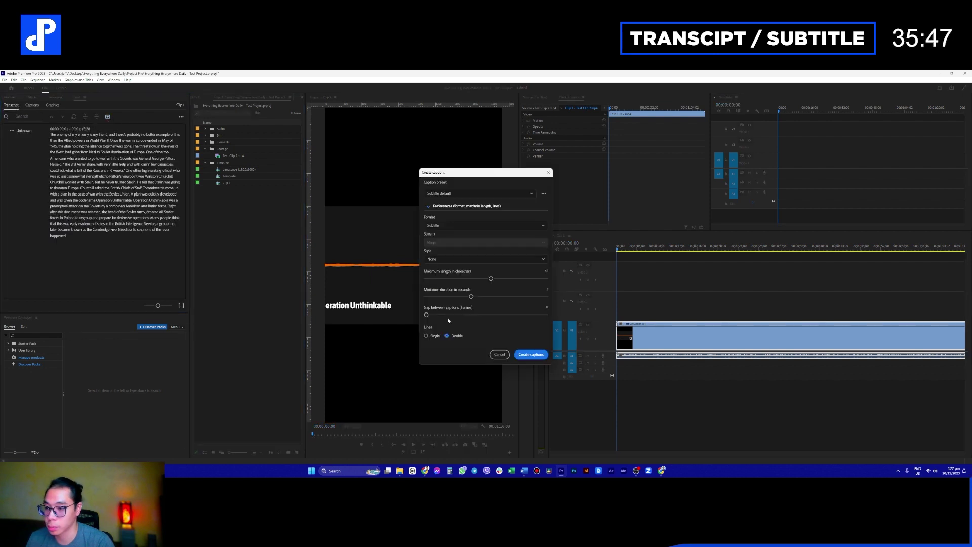
pyautogui.moveTo(491, 278); pyautogui.dragTo(446, 277)
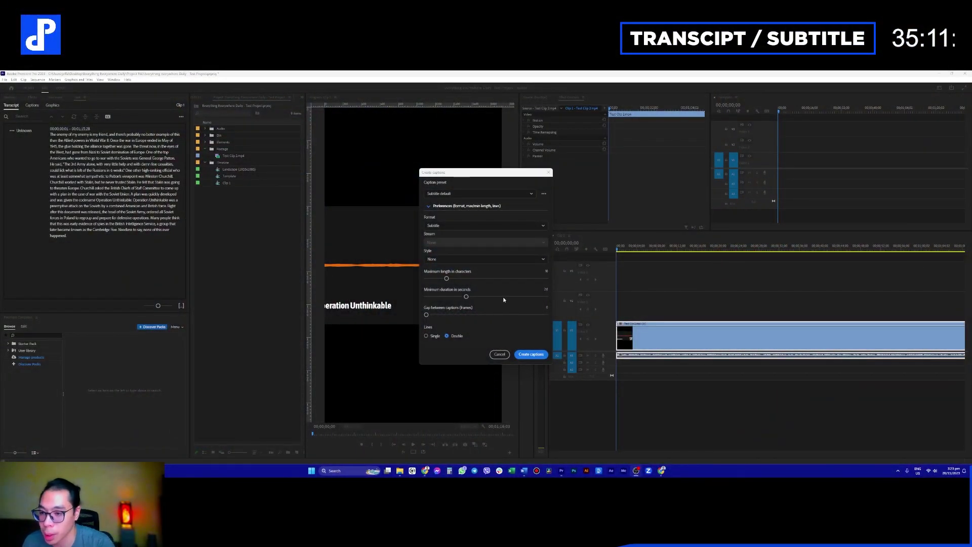
pyautogui.moveTo(446, 276); pyautogui.dragTo(440, 278)
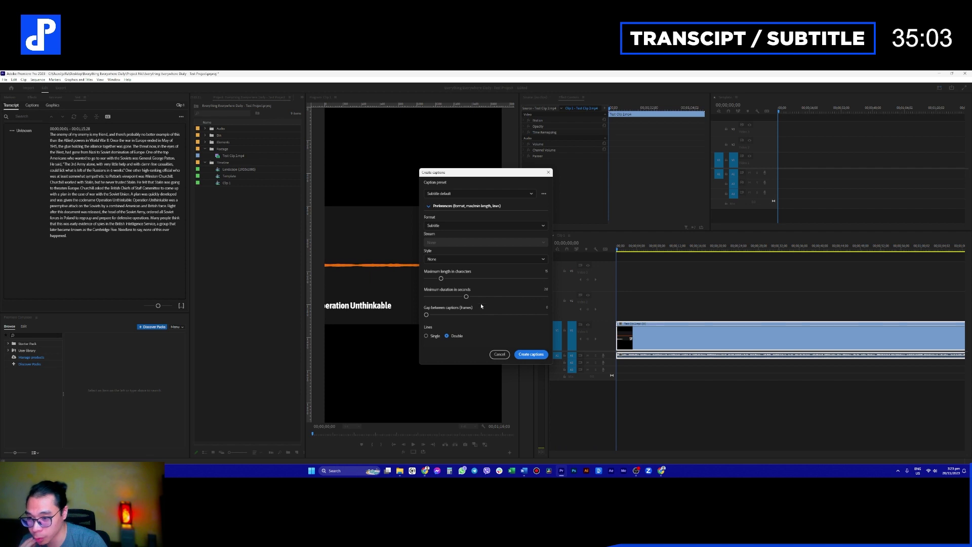
pyautogui.moveTo(458, 298); pyautogui.dragTo(448, 298)
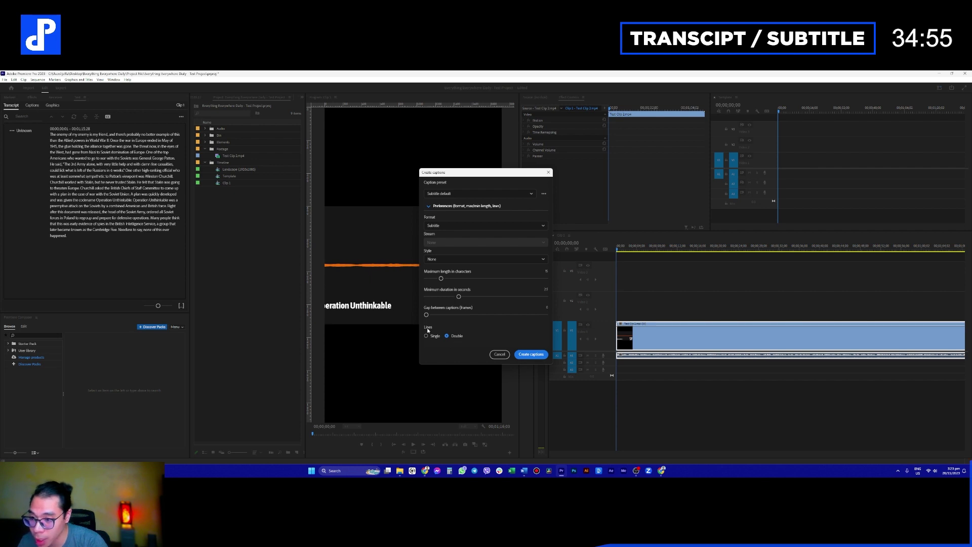
pyautogui.click(531, 354)
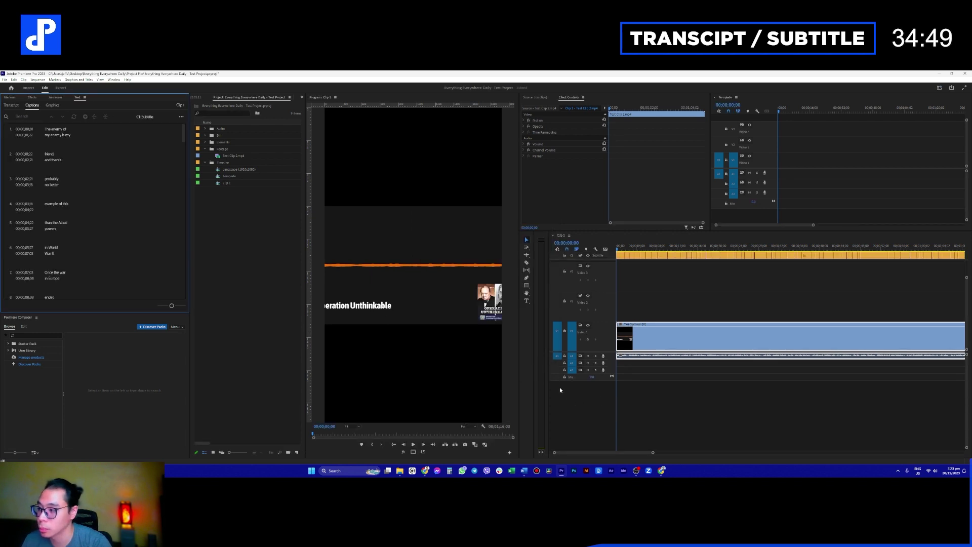
# - Play the beginning of the Clip 1 sequence to check how the captions appear over the video
pyautogui.click(635, 278)
pyautogui.press('space')
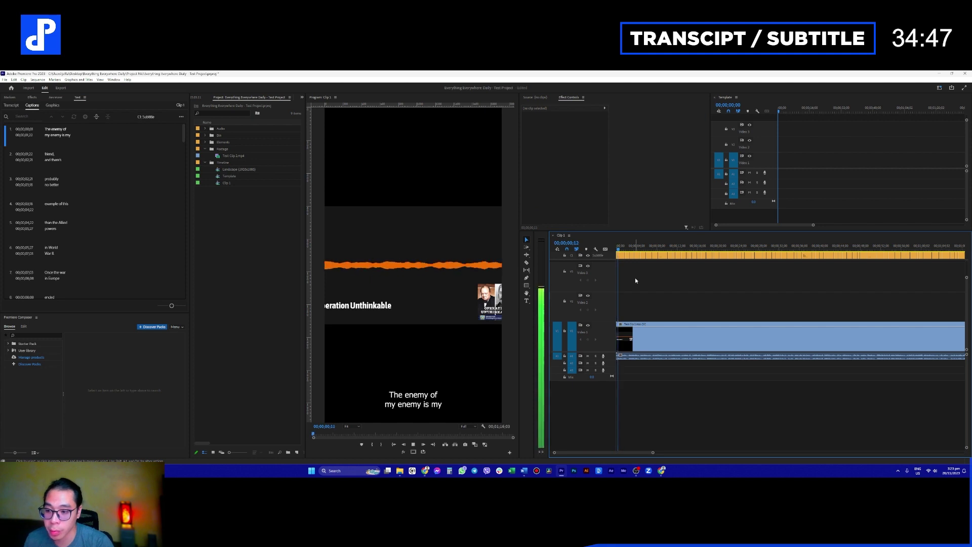
pyautogui.press('space')
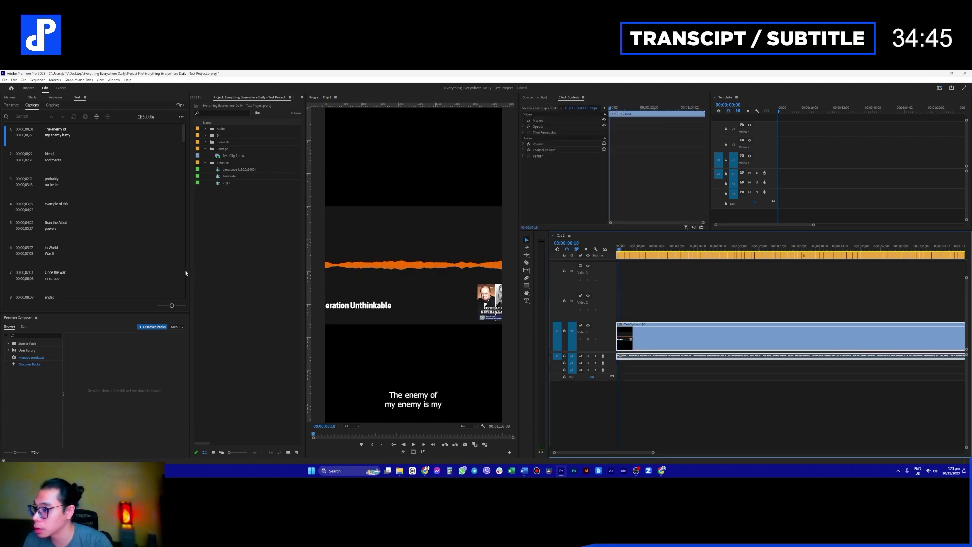
# - Examine the generated captions from first to last, checking the text and line breaks of captions 4 to 6
pyautogui.moveTo(190, 273); pyautogui.dragTo(201, 272)
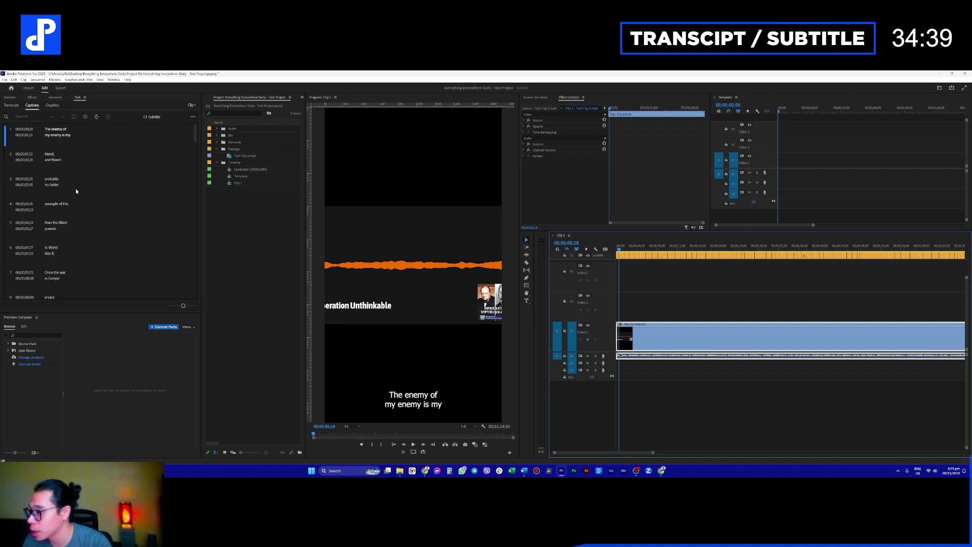
pyautogui.scroll(-3, 76, 193)
pyautogui.scroll(3, 70, 195)
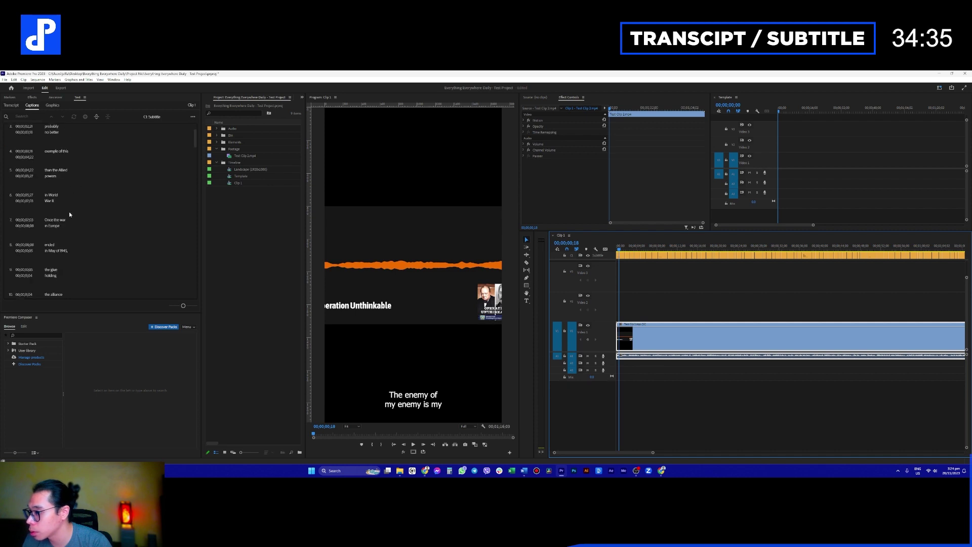
pyautogui.click(64, 207)
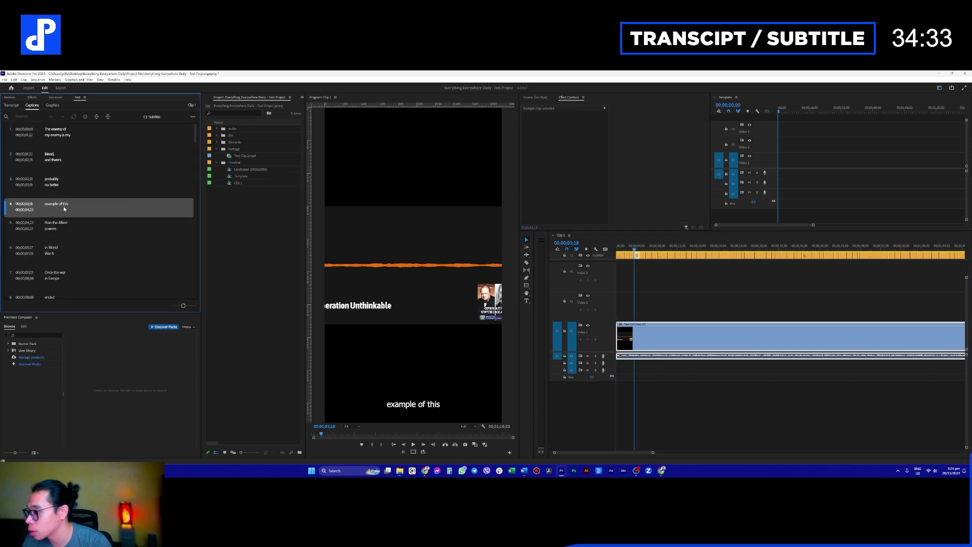
pyautogui.click(71, 248)
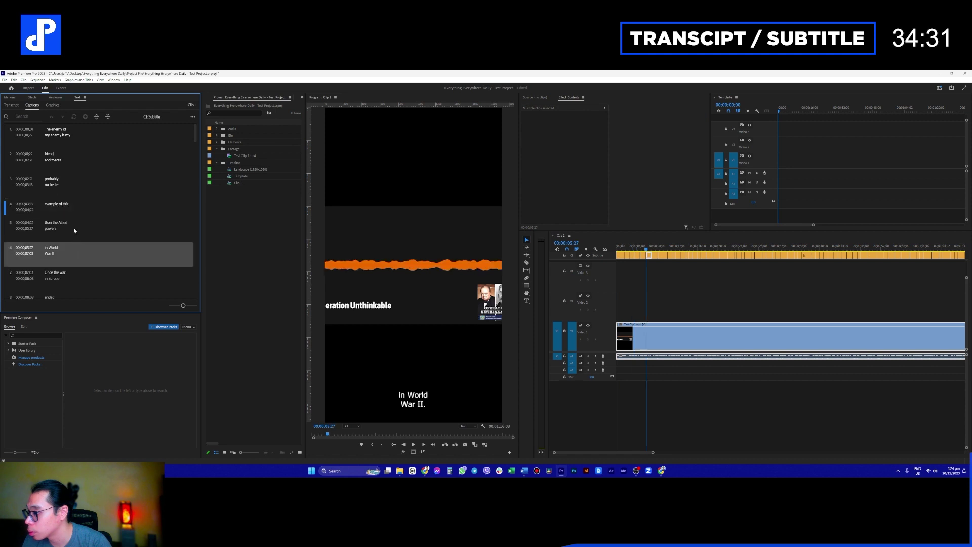
pyautogui.press('Up')
pyautogui.press('Up')
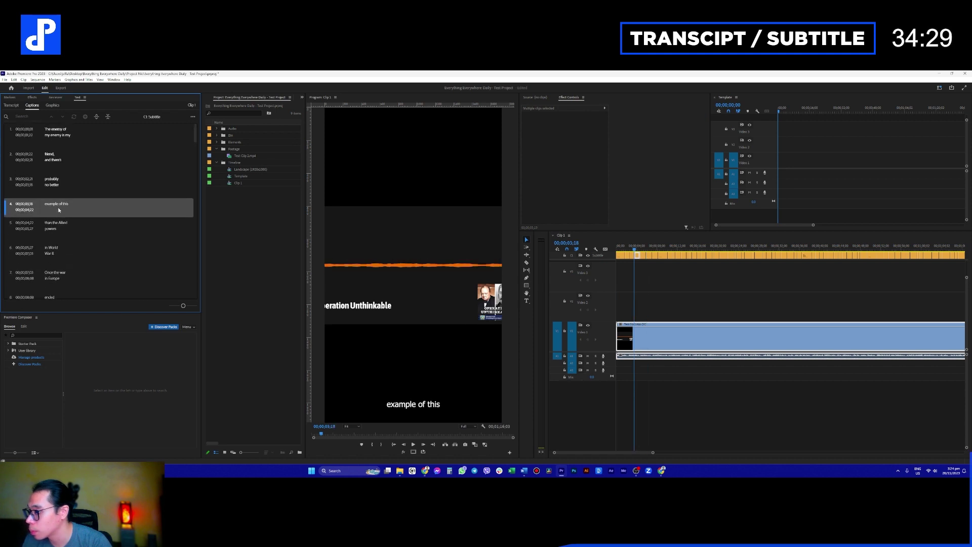
pyautogui.click(84, 235)
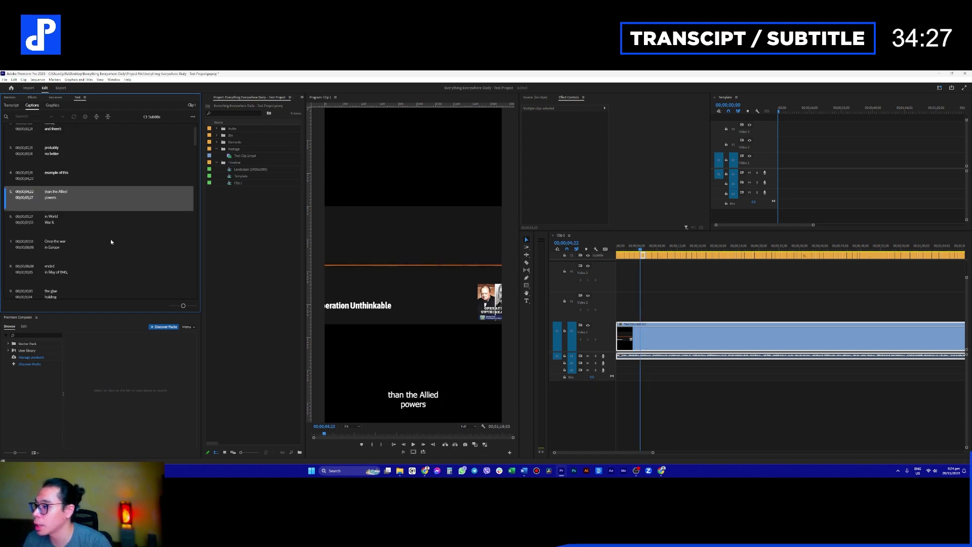
pyautogui.scroll(-10, 109, 248)
pyautogui.scroll(-7, 128, 257)
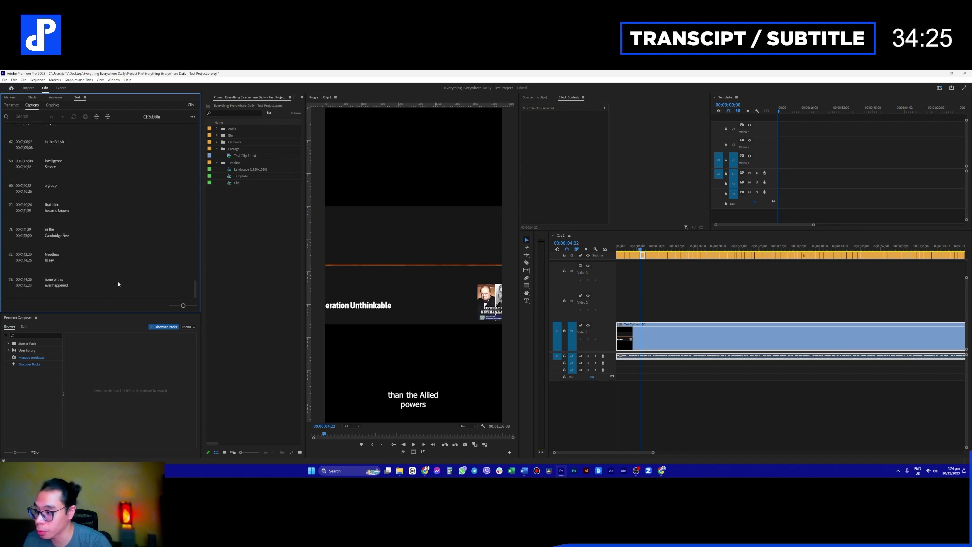
pyautogui.scroll(15, 89, 282)
pyautogui.scroll(-1, 90, 280)
pyautogui.scroll(1, 91, 280)
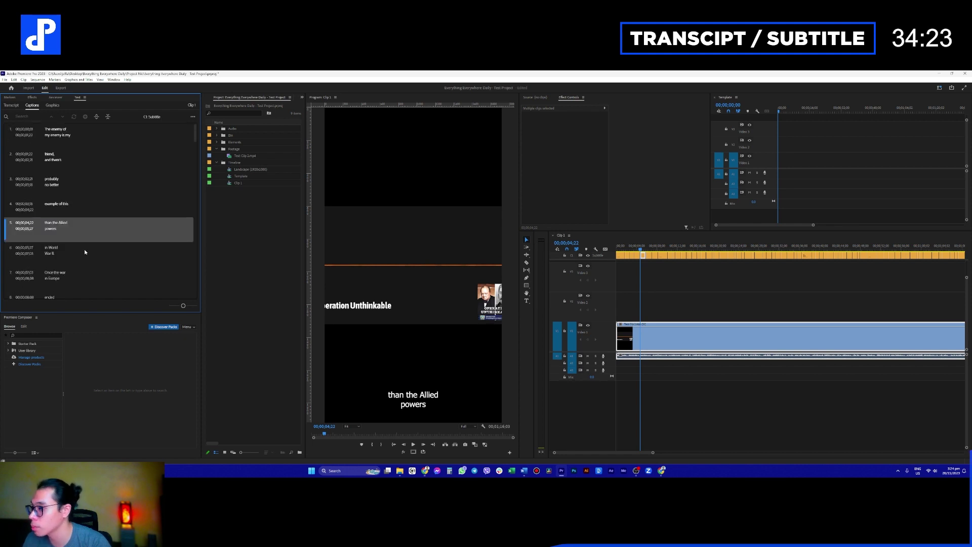
# - Rebreak caption 5 so that it reads "than the" on the first line and "Allied powers" on the second
pyautogui.doubleClick(59, 226)
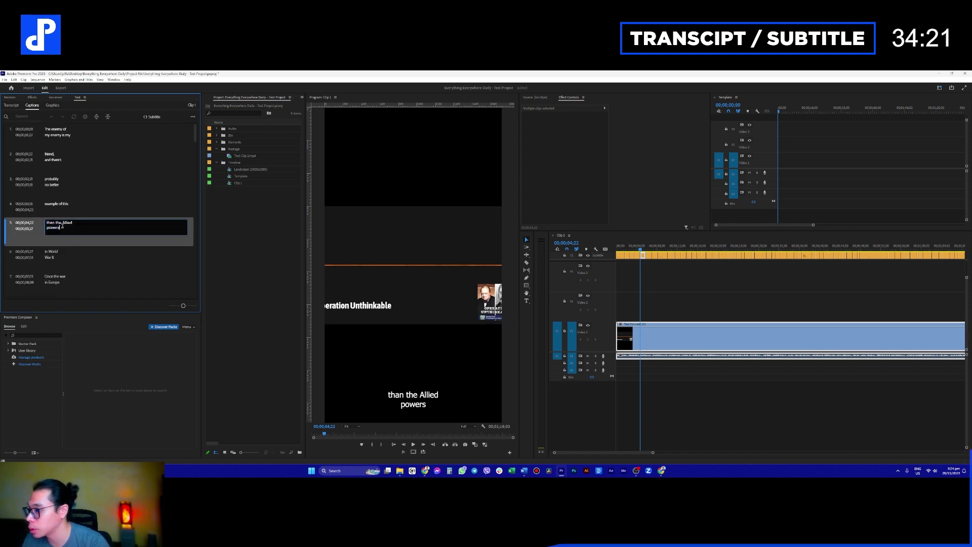
pyautogui.press('BackSpace')
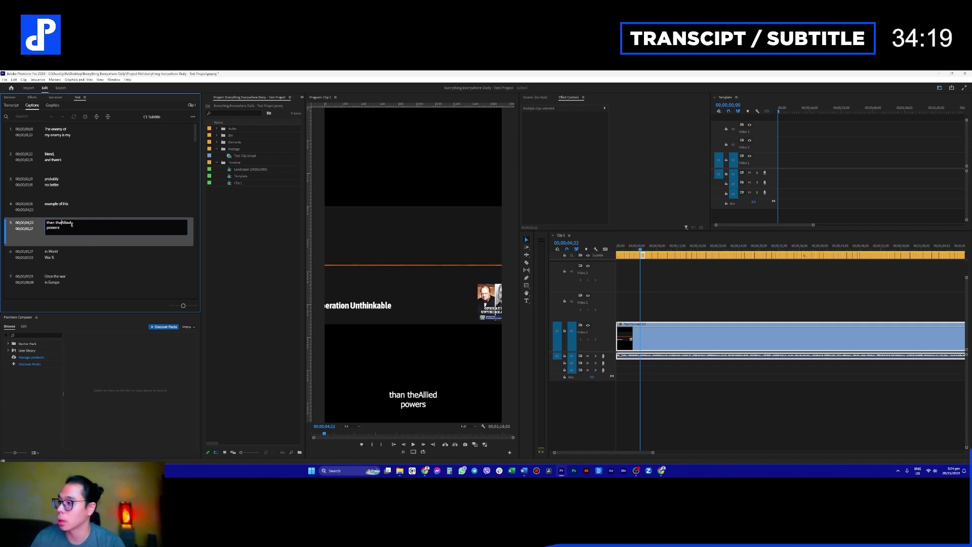
pyautogui.press('Return')
pyautogui.press('End')
pyautogui.press('Delete')
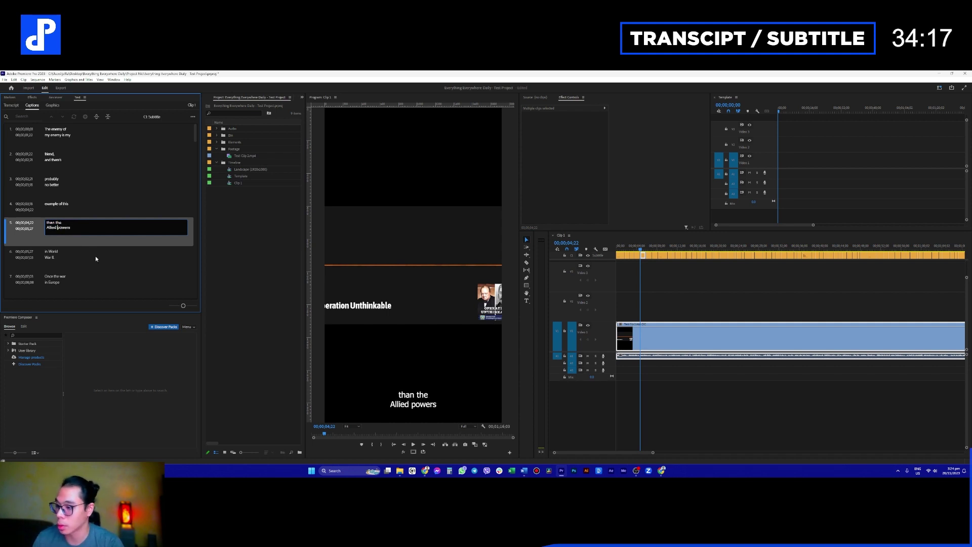
pyautogui.click(67, 210)
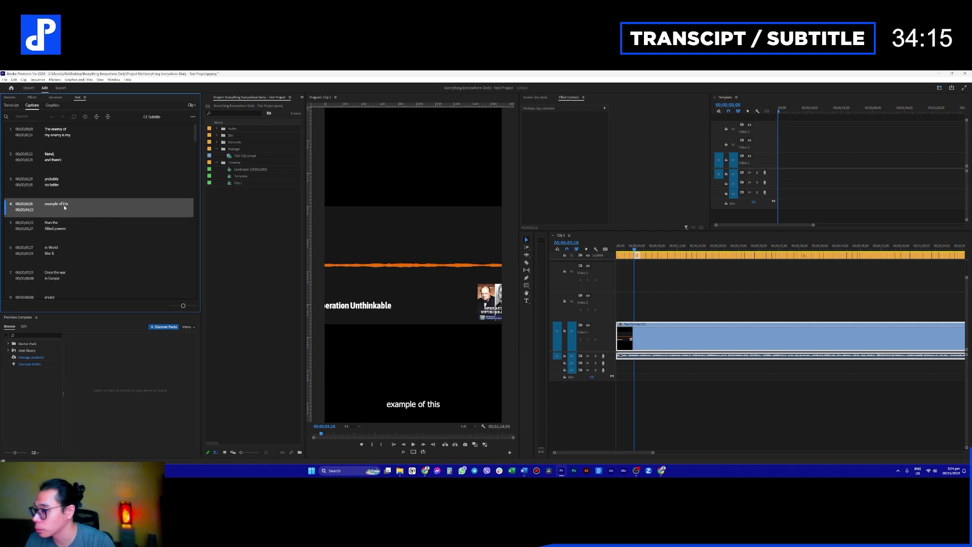
# - Remove "than" from caption 5 and rebreak it with "the Allied" on the first line and "powers" on the second
pyautogui.doubleClick(56, 224)
pyautogui.click(68, 228)
pyautogui.click(72, 238)
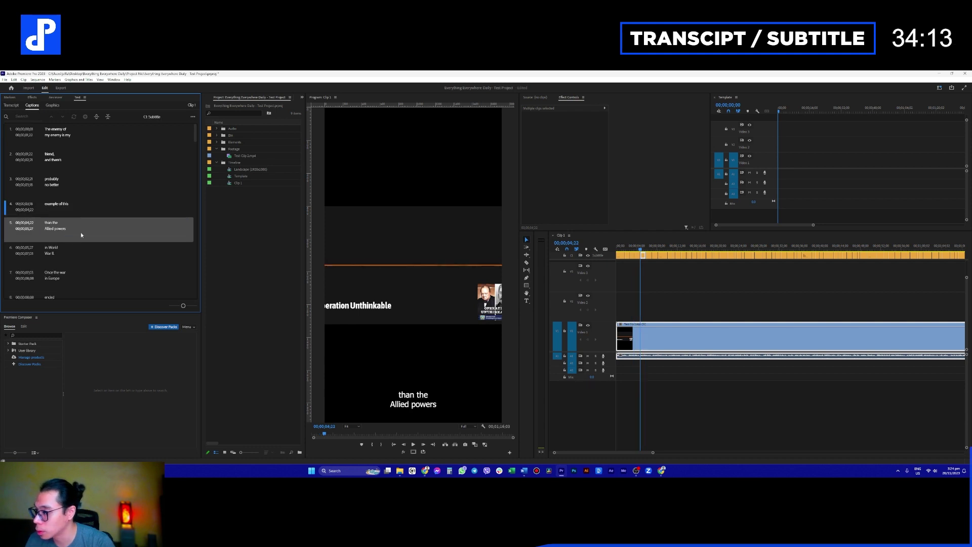
pyautogui.scroll(4, 645, 276)
pyautogui.scroll(4, 655, 289)
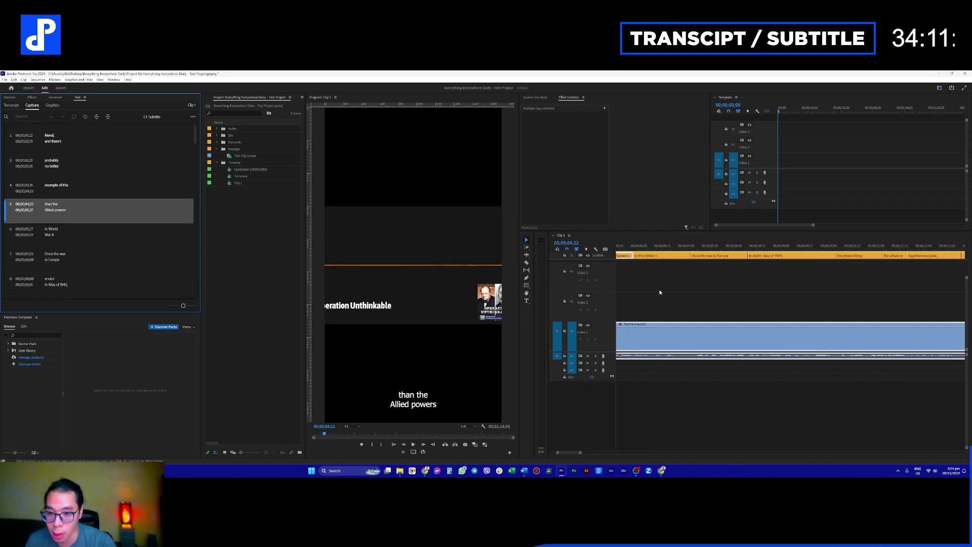
pyautogui.scroll(-3, 758, 281)
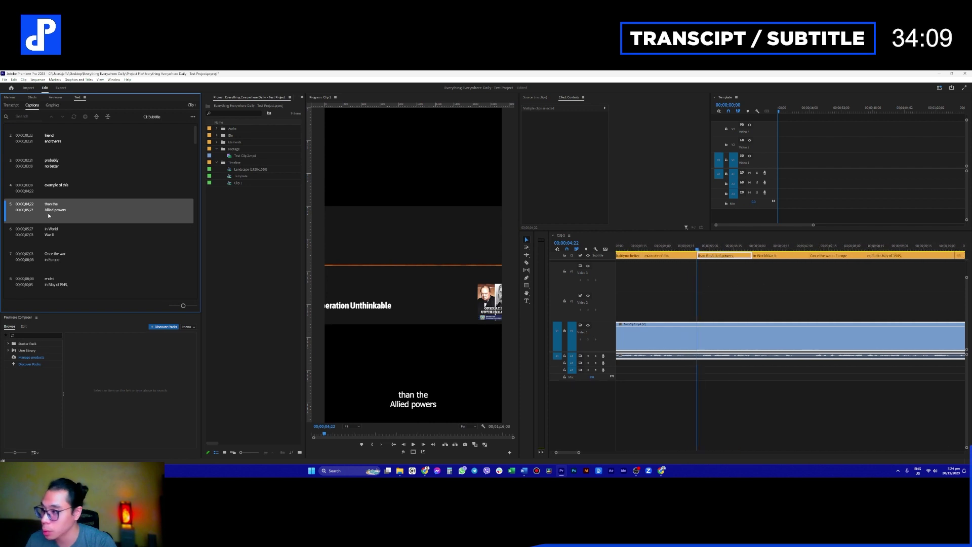
pyautogui.click(54, 208)
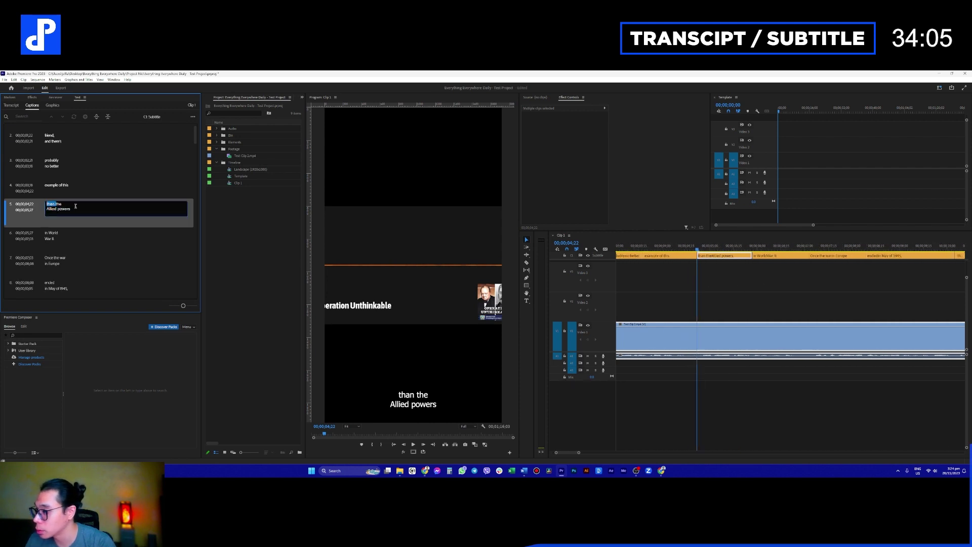
pyautogui.press('BackSpace')
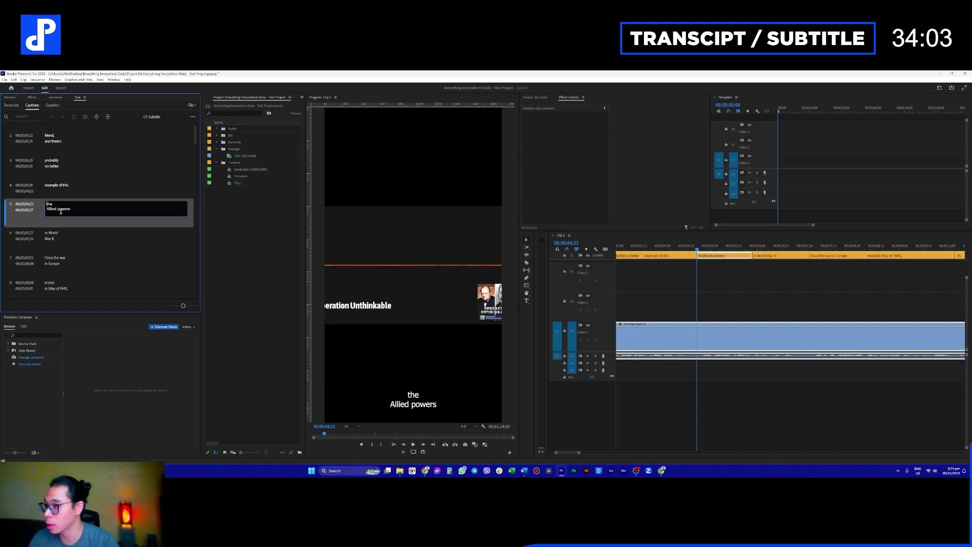
pyautogui.press('BackSpace')
pyautogui.click(64, 212)
pyautogui.press('BackSpace')
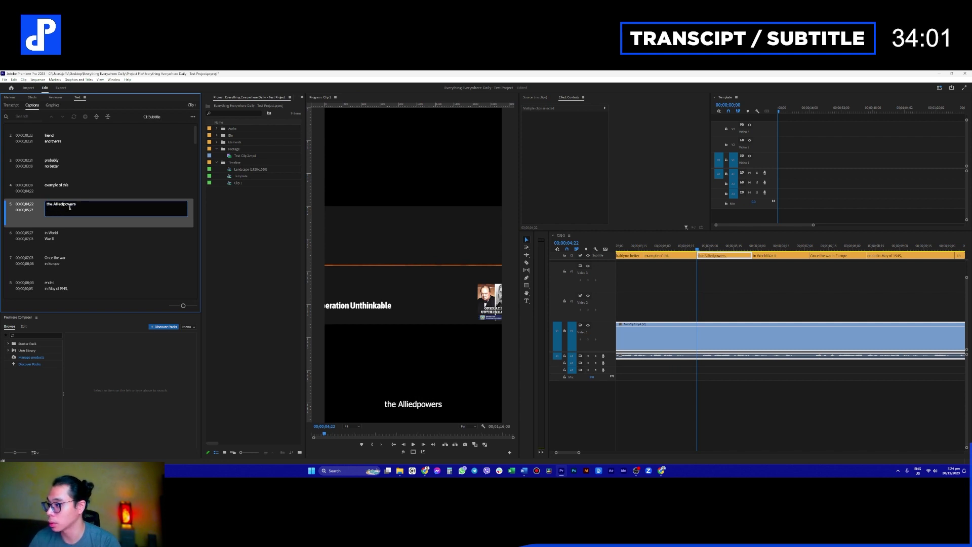
pyautogui.press('Return')
# - Change caption 4 to "example of" over "this than" and extend its end into caption 5 to match the speech
pyautogui.click(84, 185)
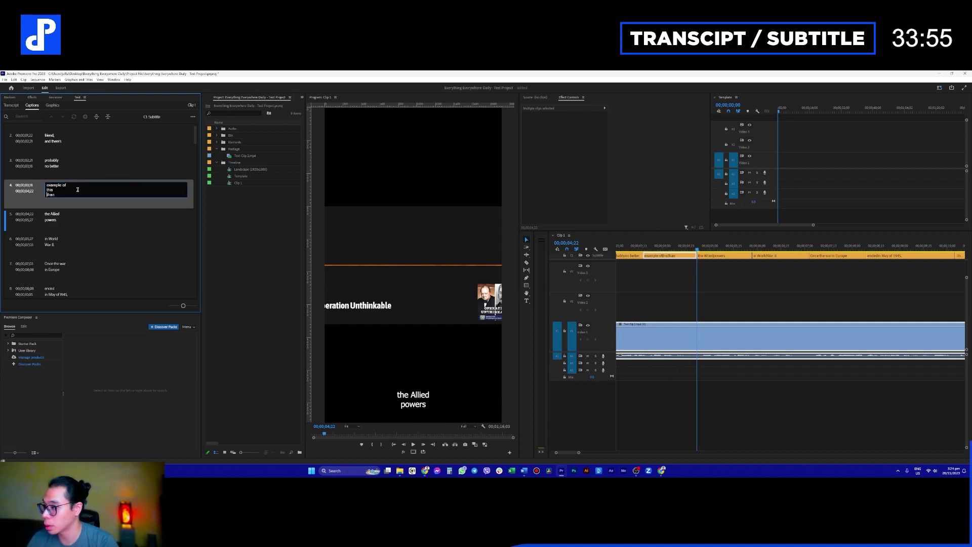
pyautogui.click(686, 287)
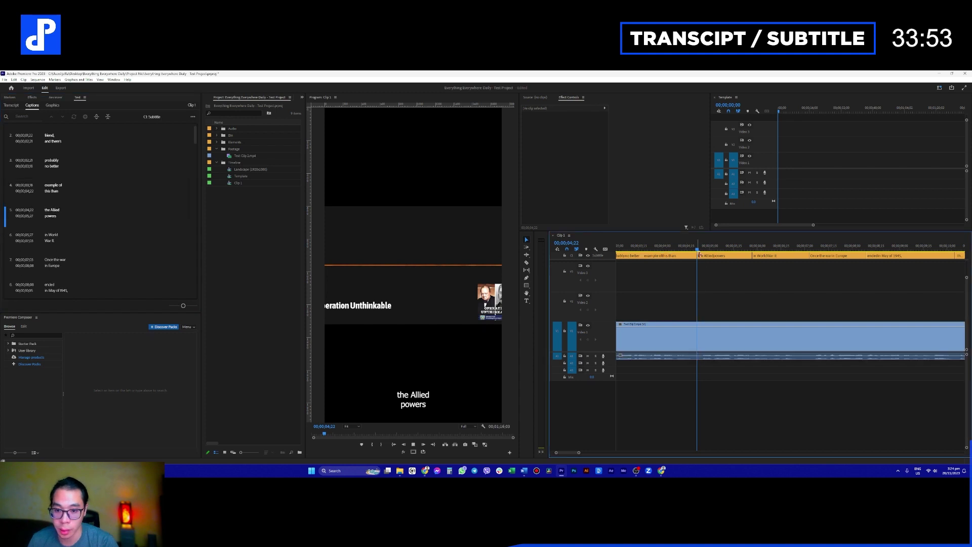
pyautogui.moveTo(698, 255); pyautogui.dragTo(710, 256)
pyautogui.click(661, 246)
pyautogui.press('space')
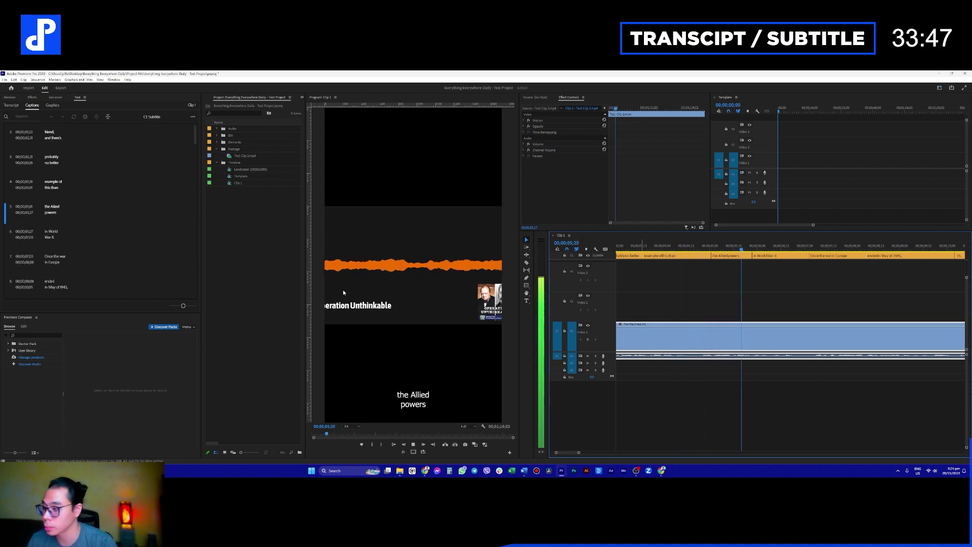
# - Rebreak caption 8 with "ended in" on the first line and "May of 1945," on the second
pyautogui.click(70, 236)
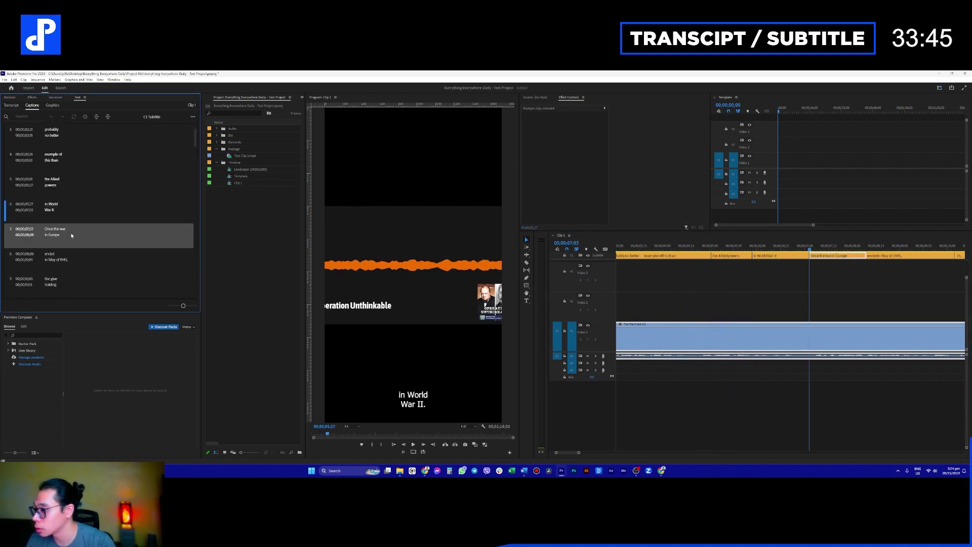
pyautogui.doubleClick(66, 235)
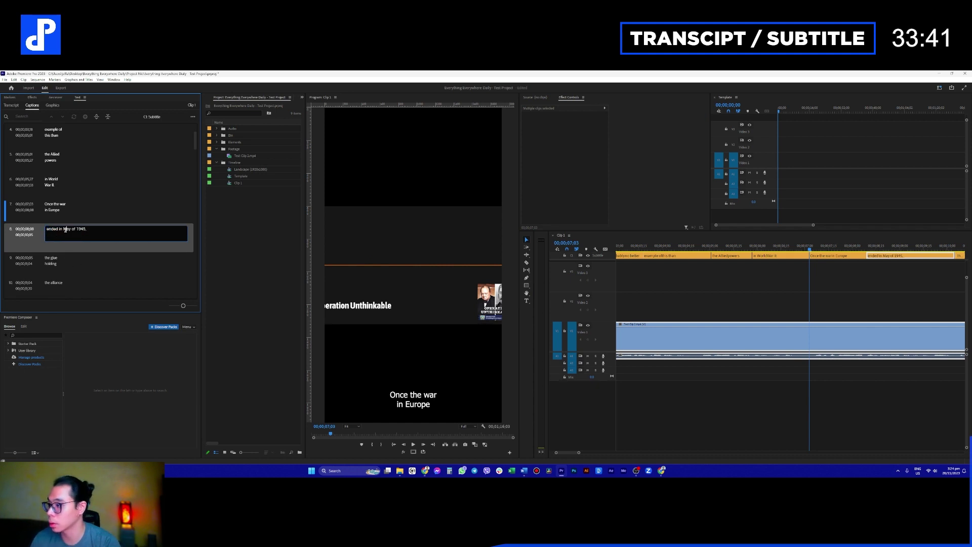
pyautogui.click(78, 260)
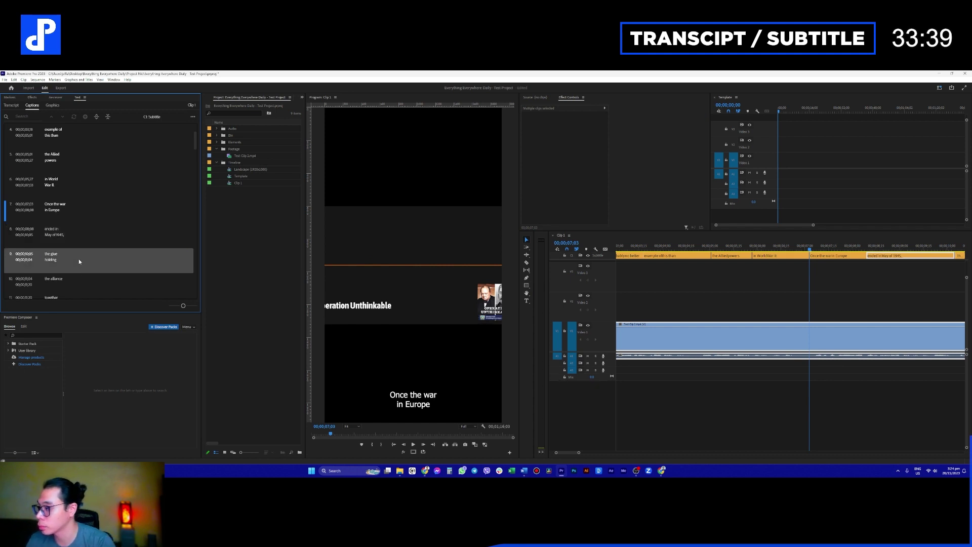
pyautogui.click(71, 238)
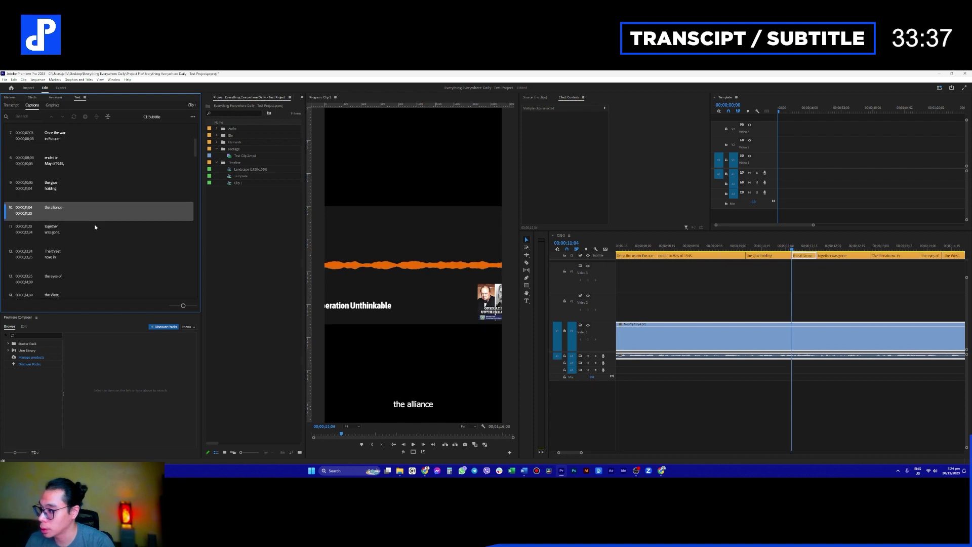
# - Merge captions 13 and 14, "the eyes of" and "the West,", into a single caption
pyautogui.click(82, 232)
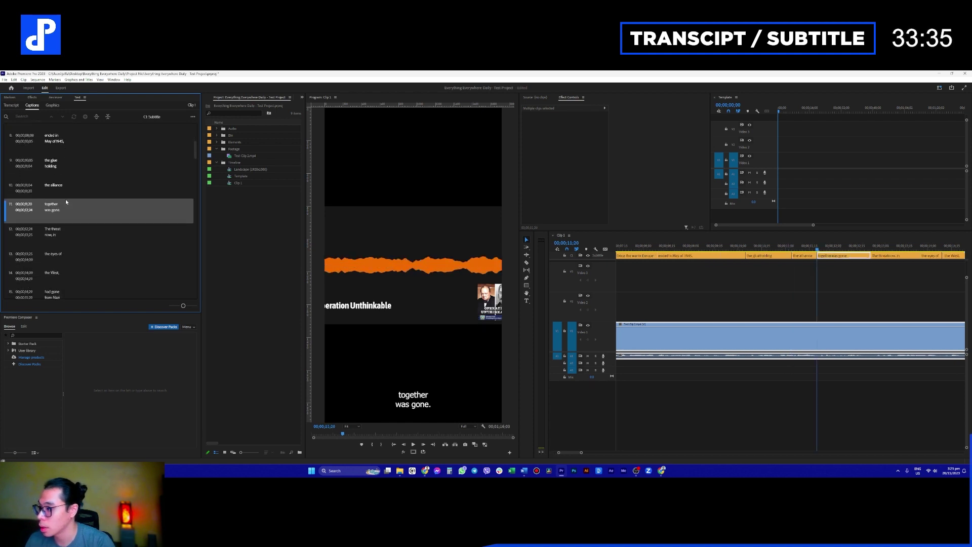
pyautogui.click(65, 195)
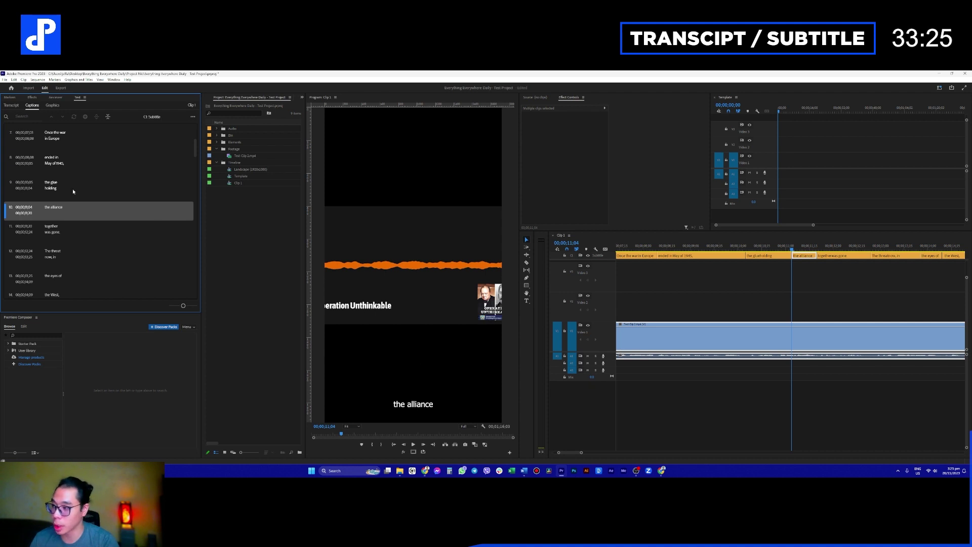
pyautogui.scroll(-2, 76, 236)
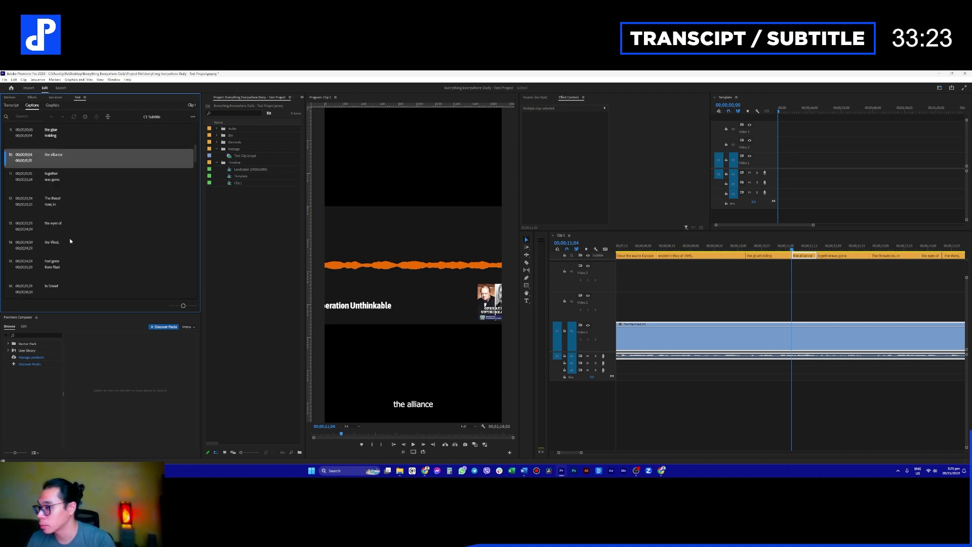
pyautogui.press('Down')
pyautogui.press('Down')
pyautogui.press('Down')
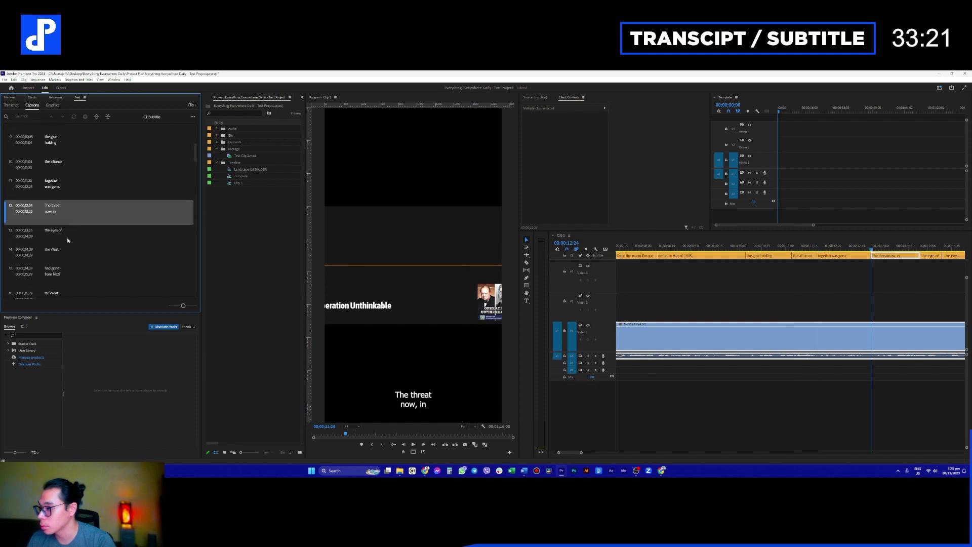
pyautogui.scroll(-1, 67, 251)
pyautogui.keyDown('shift'); pyautogui.click(71, 227); pyautogui.keyUp('shift')
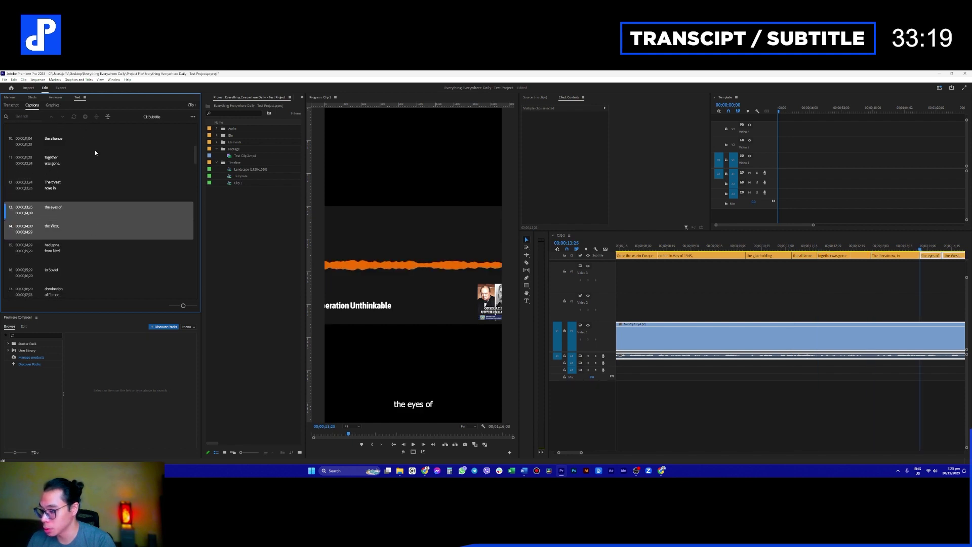
pyautogui.hotkey('alt', 'm')
# - Break the merged caption 13 into "the eyes" on the first line and "of the West," on the second
pyautogui.click(38, 221)
pyautogui.doubleClick(52, 214)
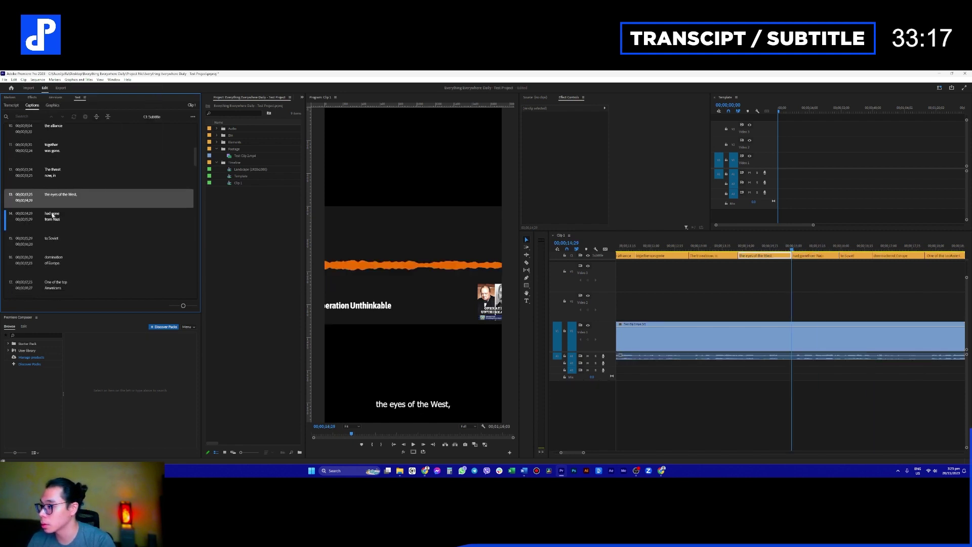
pyautogui.click(59, 196)
pyautogui.doubleClick(57, 208)
pyautogui.click(63, 207)
pyautogui.press('BackSpace')
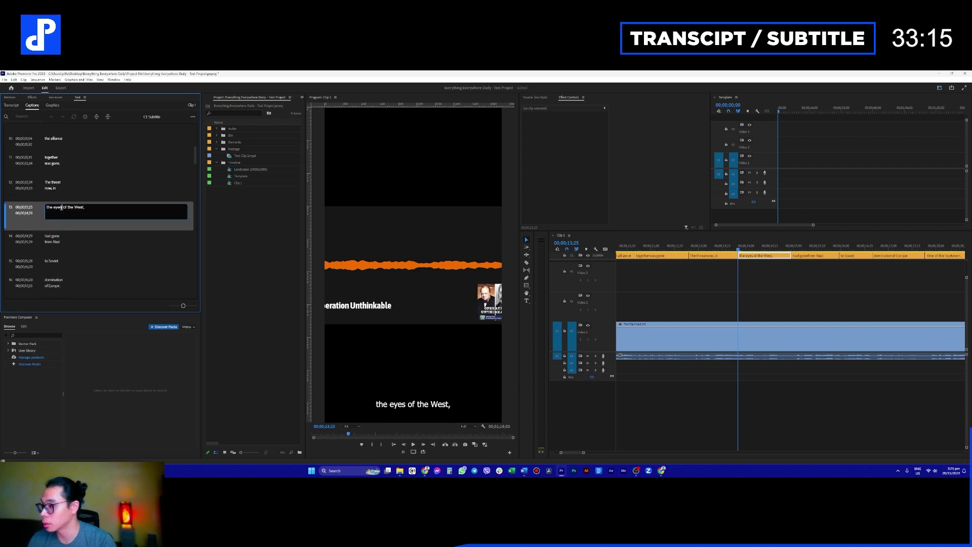
pyautogui.press('Return')
pyautogui.click(75, 238)
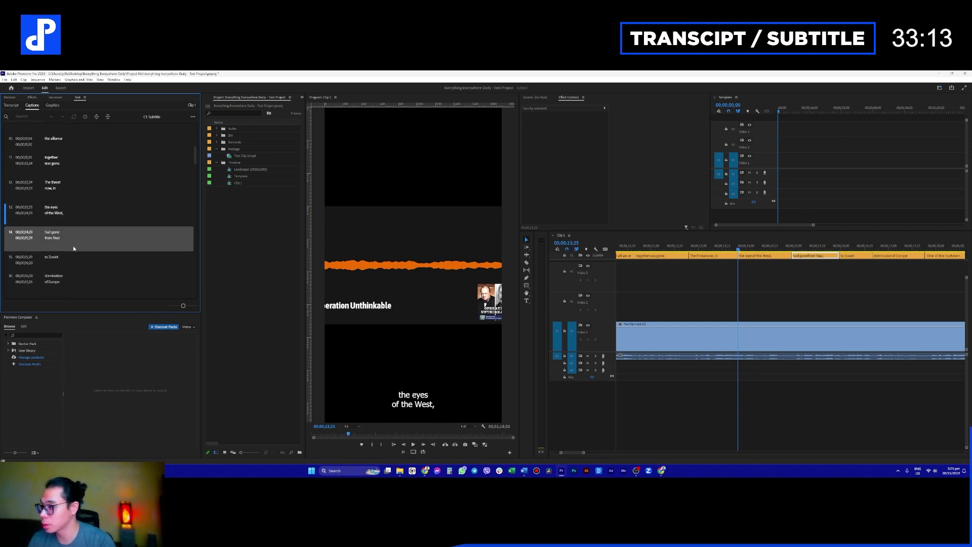
# - Break caption 18 into "who" on the first line and "wanted to" on the second
pyautogui.click(74, 255)
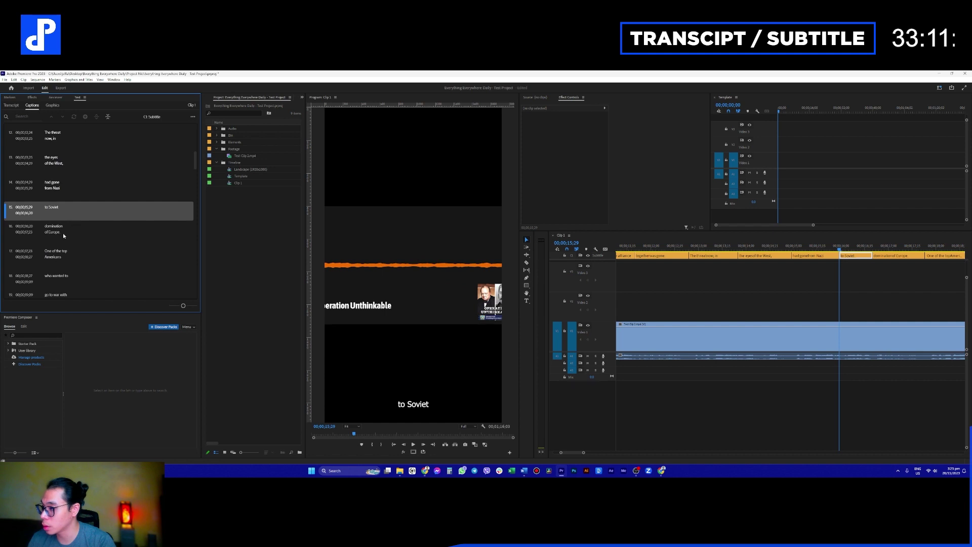
pyautogui.click(62, 233)
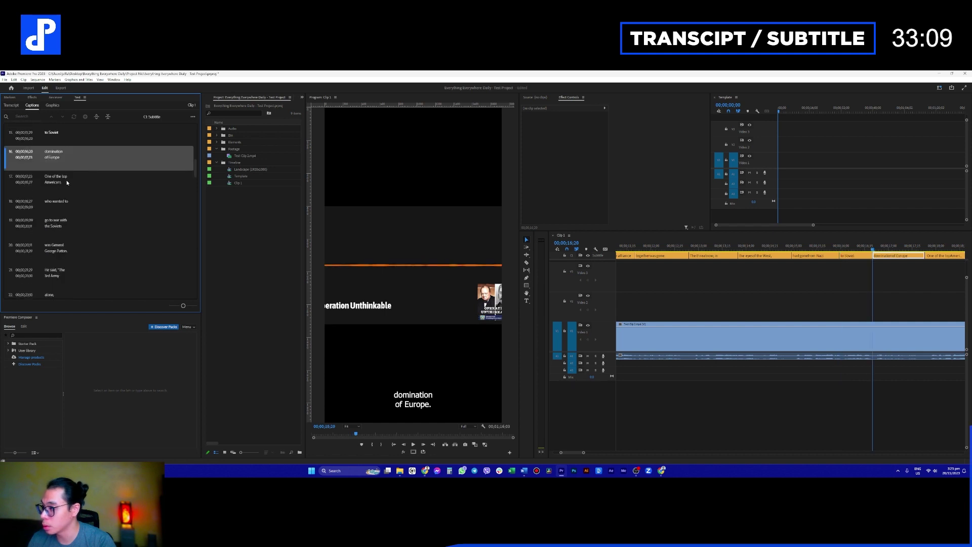
pyautogui.click(66, 180)
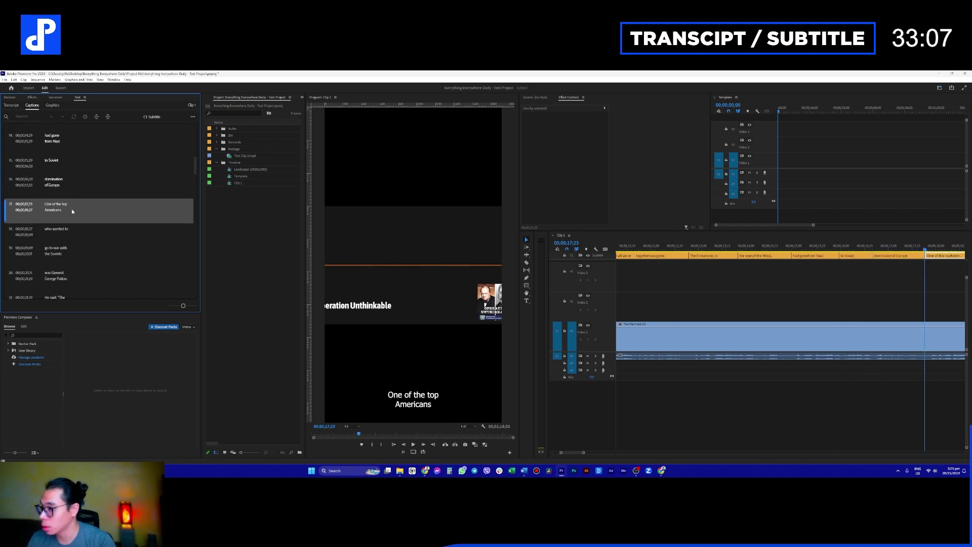
pyautogui.click(70, 233)
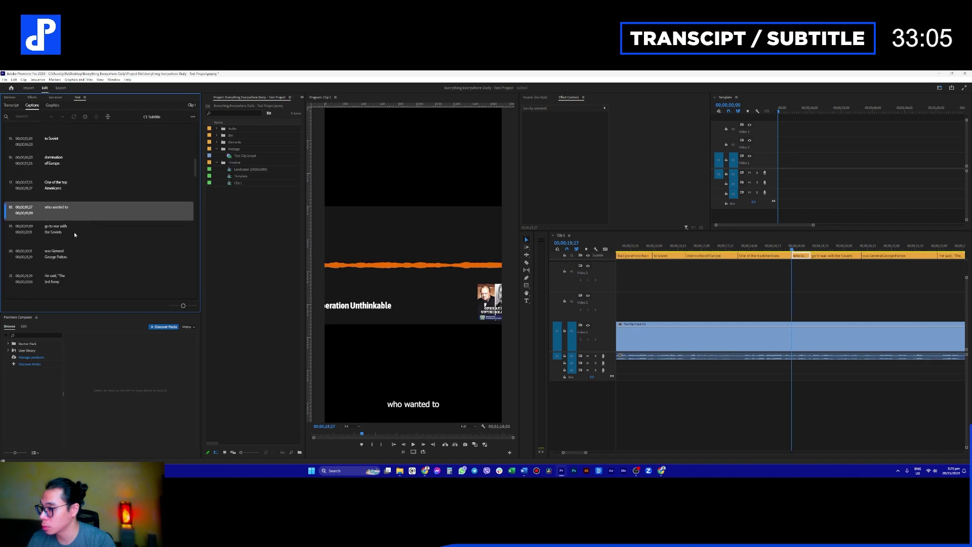
pyautogui.doubleClick(56, 210)
pyautogui.press('Return')
pyautogui.click(81, 253)
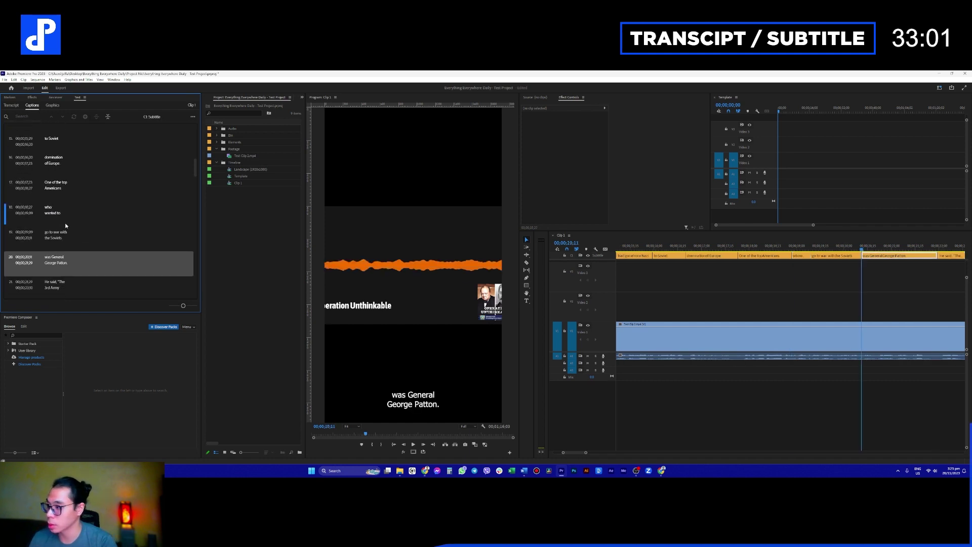
pyautogui.click(62, 188)
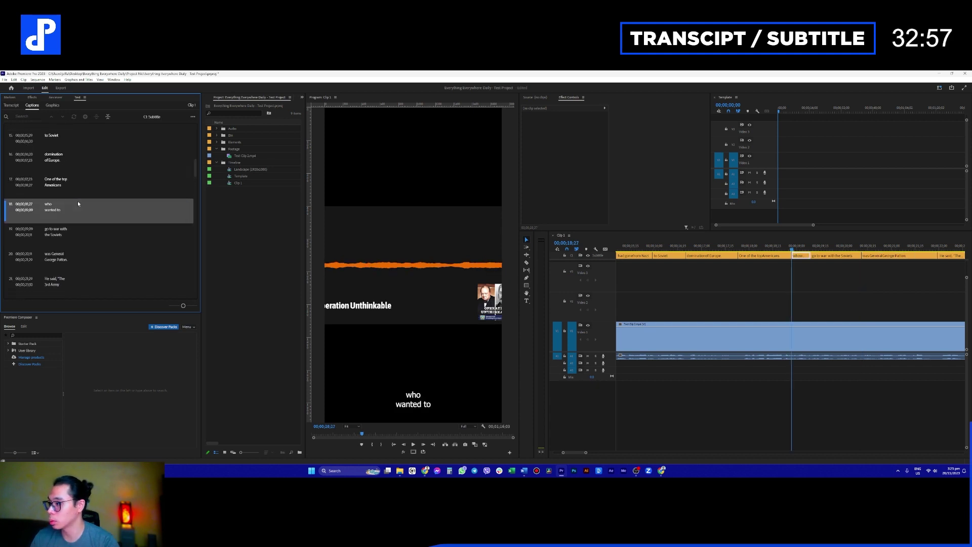
# - Split caption 21, "He said, "The 3rd Army", at 00;00;22;13 on the caption track, where the quotation starts
pyautogui.click(81, 245)
pyautogui.scroll(-3, 81, 244)
pyautogui.click(66, 230)
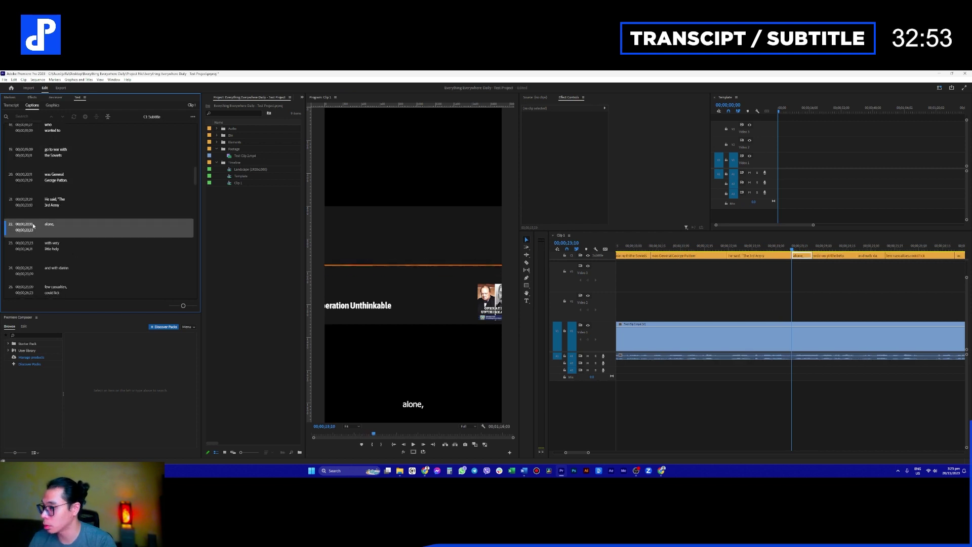
pyautogui.click(60, 190)
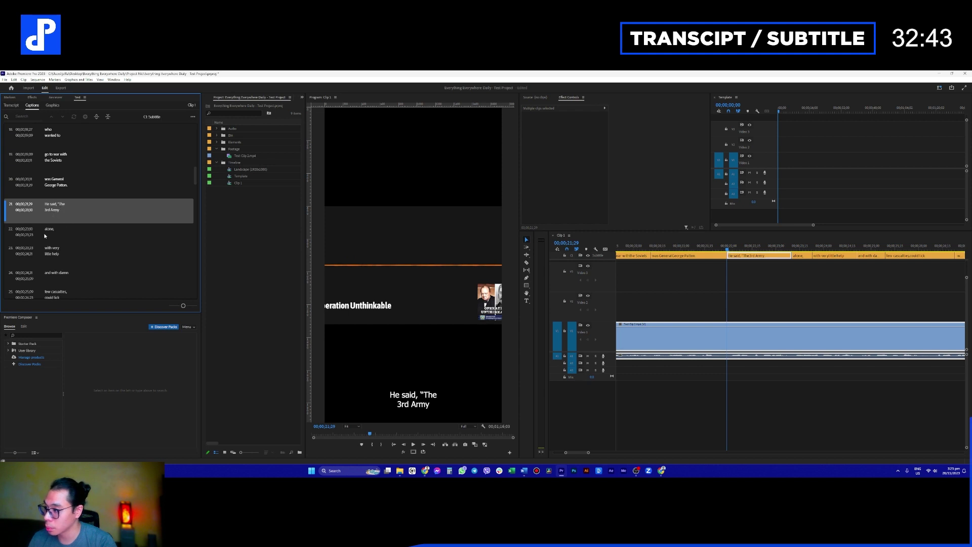
pyautogui.click(751, 280)
pyautogui.press('space')
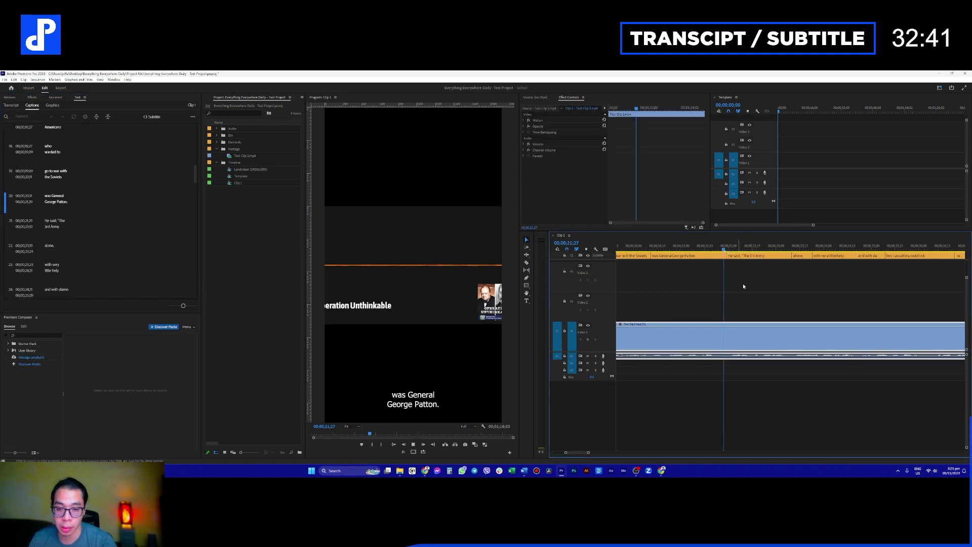
pyautogui.moveTo(753, 248)
pyautogui.mouseDown()
pyautogui.moveTo(699, 248)
pyautogui.moveTo(750, 249)
pyautogui.mouseUp()
pyautogui.click(752, 255)
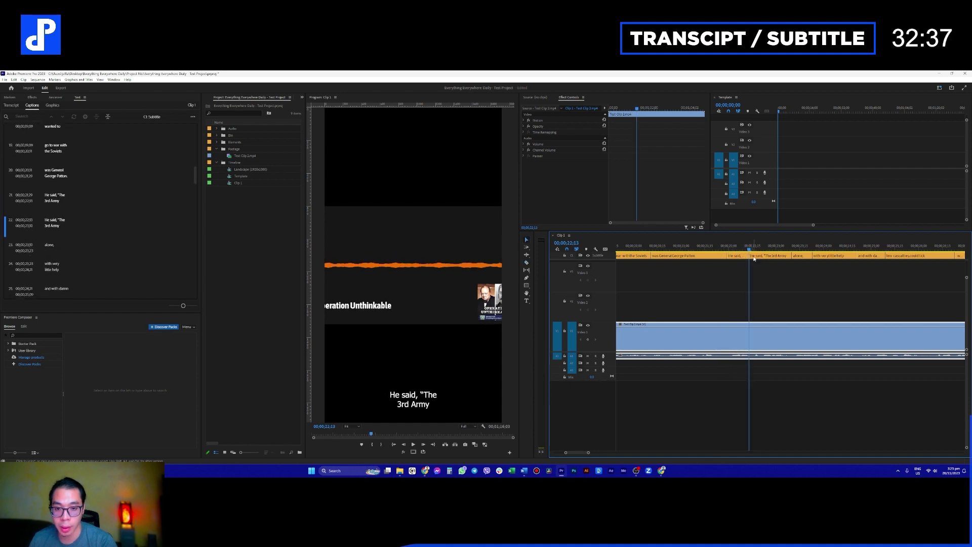
pyautogui.press('v')
# - Shorten the text of caption 21 to "He said," and remove those words from caption 22, keeping "The 3rd Army"
pyautogui.doubleClick(70, 185)
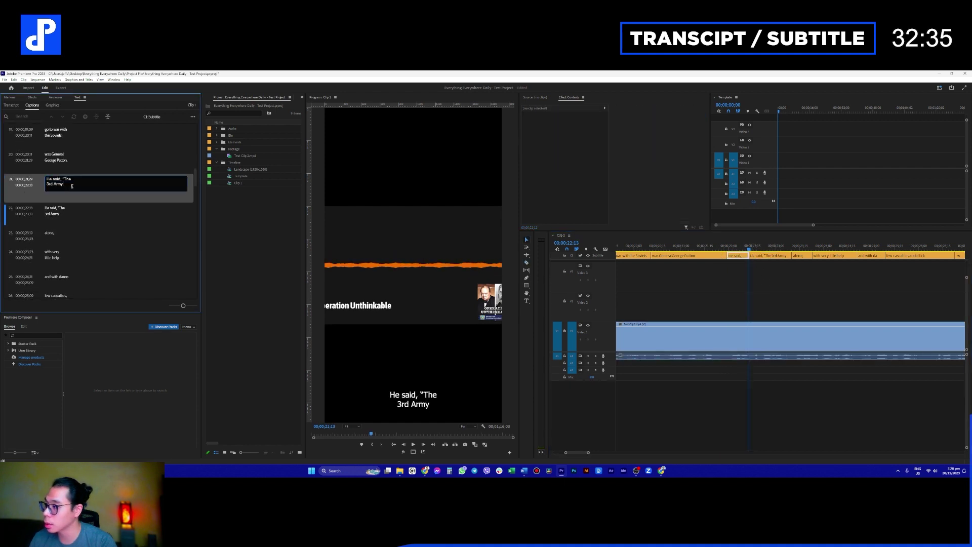
pyautogui.click(81, 214)
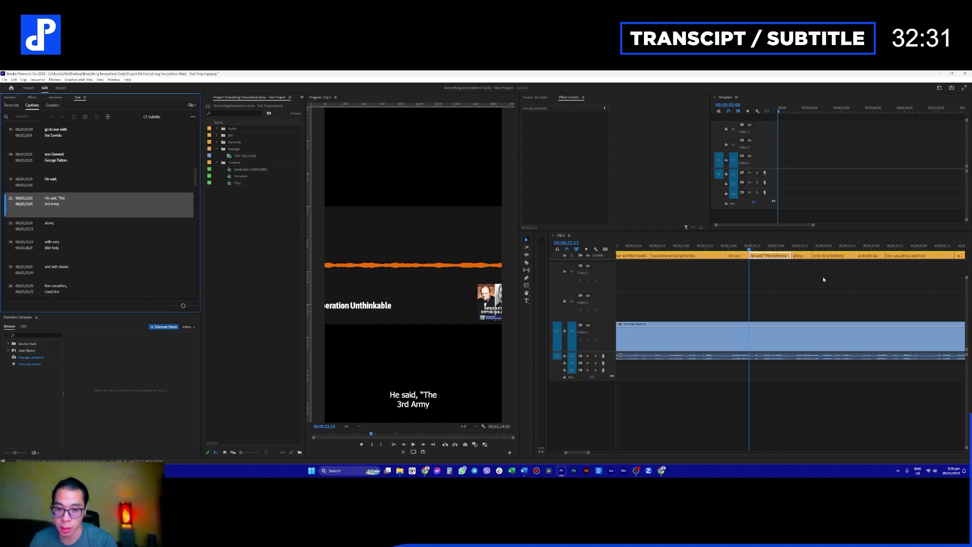
pyautogui.doubleClick(60, 205)
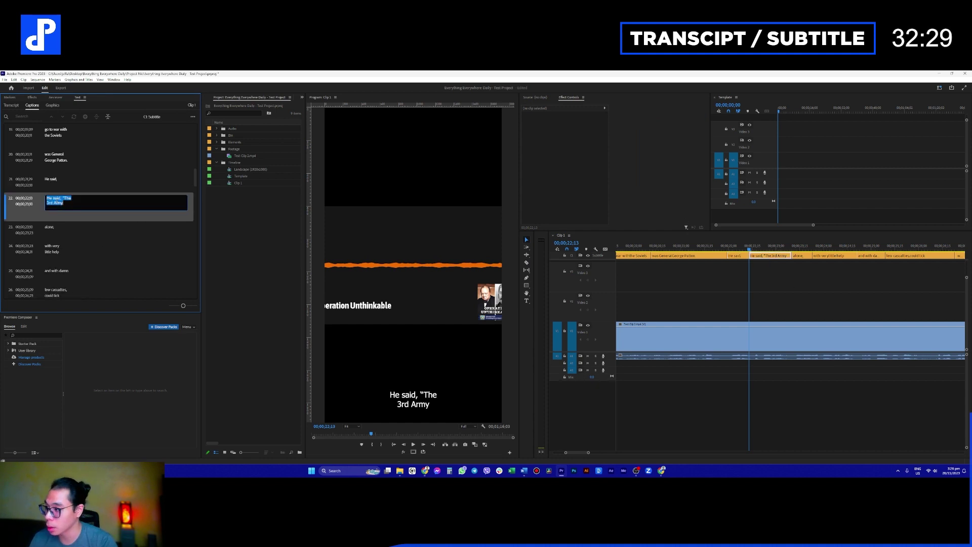
pyautogui.press('BackSpace')
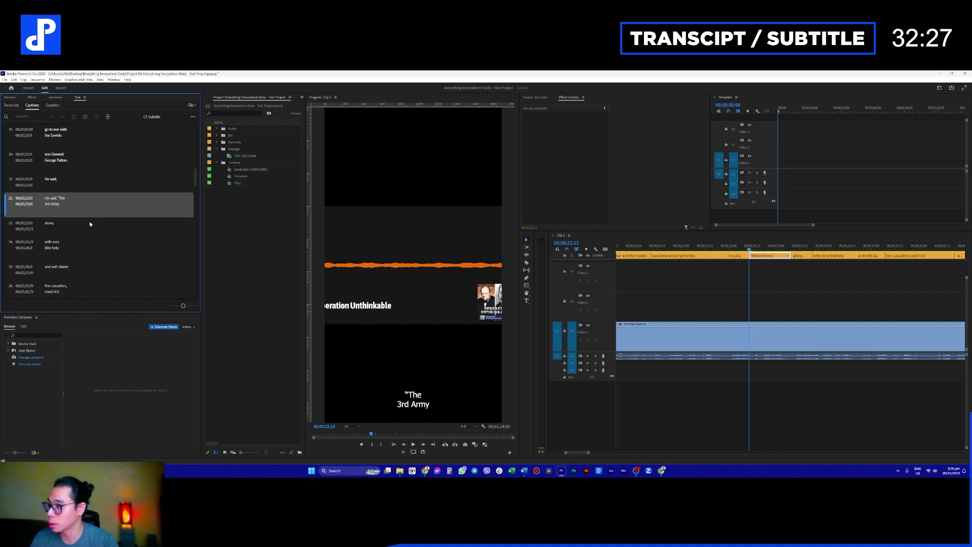
# - Check the text and line breaks of captions 22 to 29, starting from the quotation "The 3rd Army"
pyautogui.click(67, 227)
pyautogui.click(67, 189)
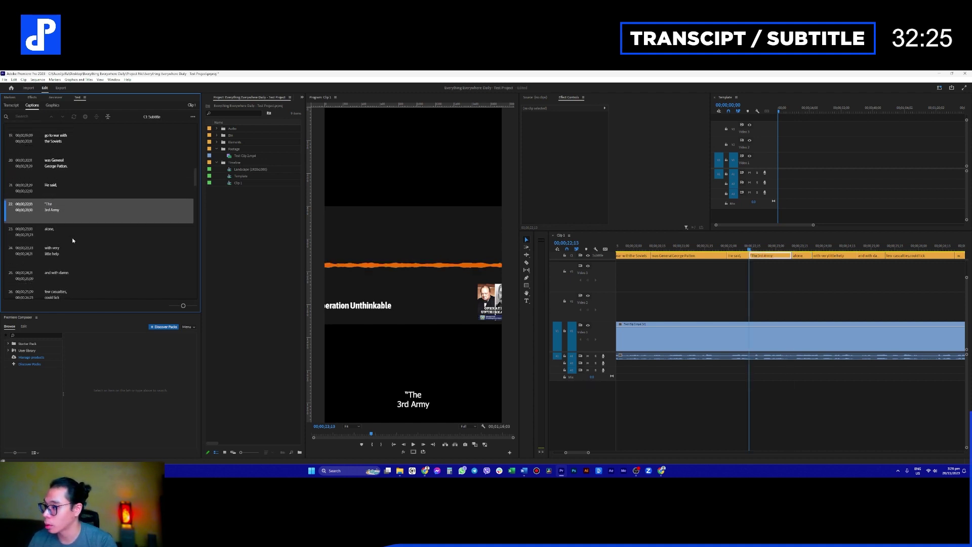
pyautogui.click(57, 230)
pyautogui.click(65, 208)
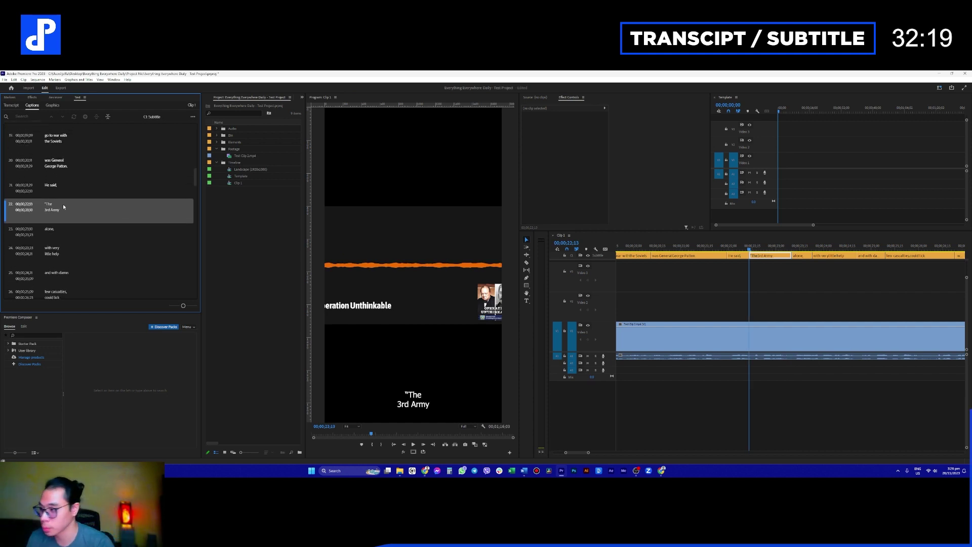
pyautogui.click(68, 229)
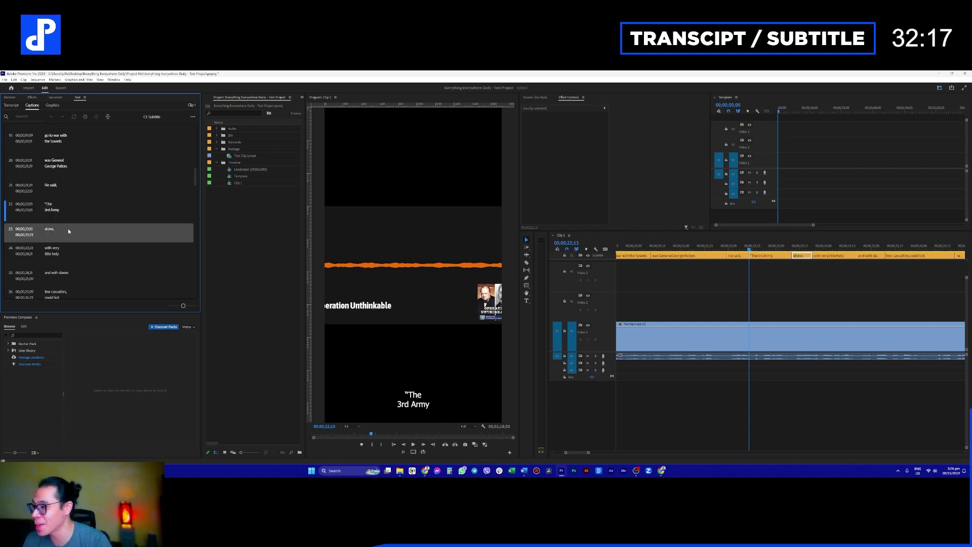
pyautogui.click(70, 230)
pyautogui.click(79, 249)
pyautogui.click(77, 245)
pyautogui.click(78, 251)
pyautogui.click(78, 247)
pyautogui.click(75, 239)
pyautogui.click(74, 238)
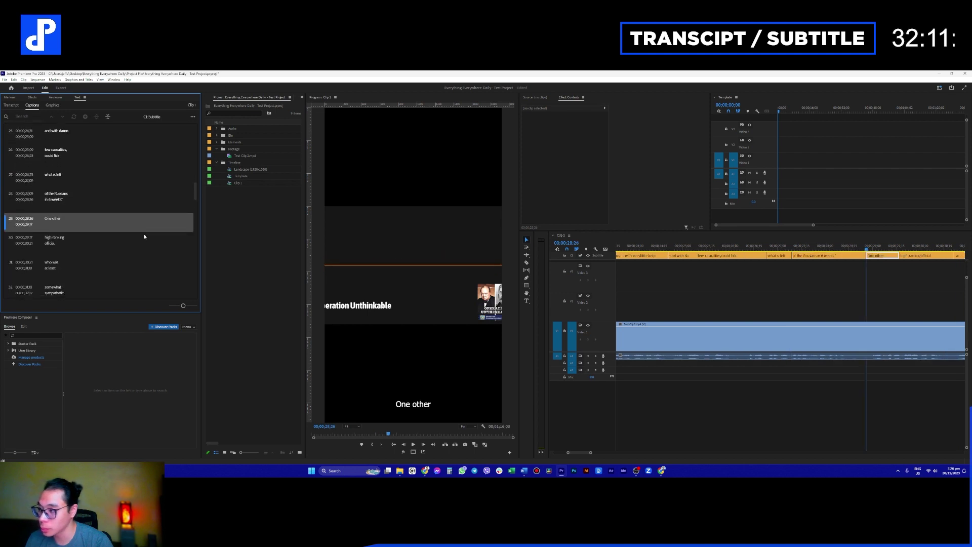
# - Recheck the wording and line breaks of captions 22 to 31, going back over the Patton quotation
pyautogui.click(66, 198)
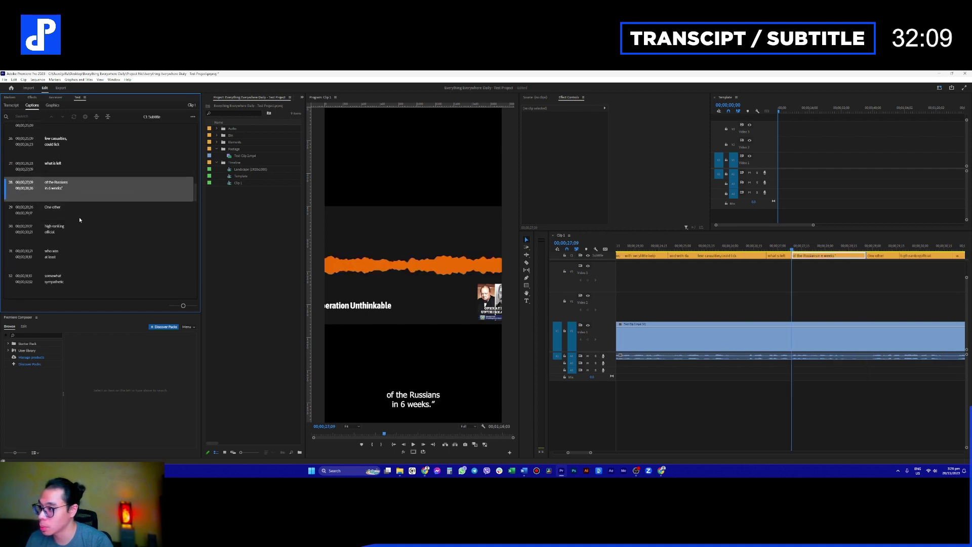
pyautogui.scroll(3, 64, 214)
pyautogui.scroll(-2, 62, 202)
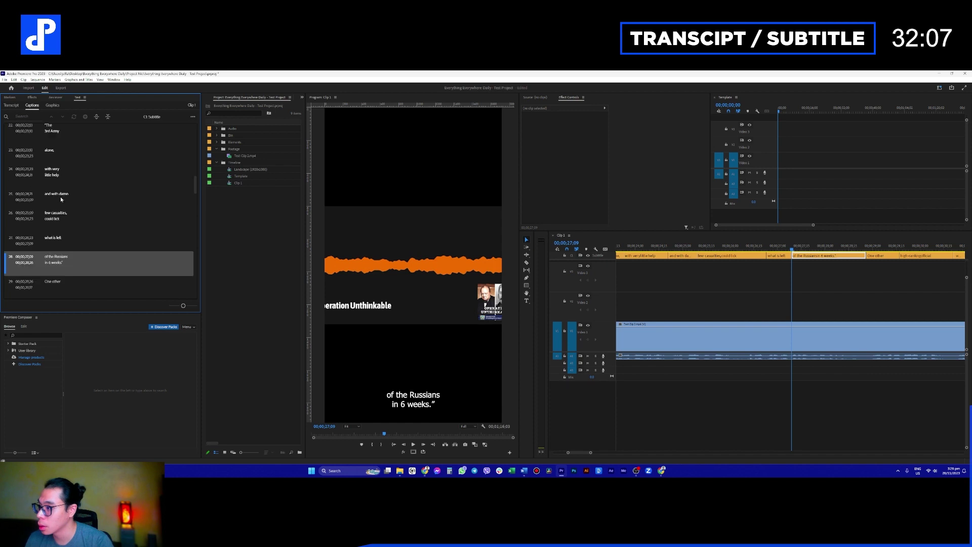
pyautogui.click(62, 131)
pyautogui.scroll(-1, 66, 202)
pyautogui.scroll(-2, 68, 266)
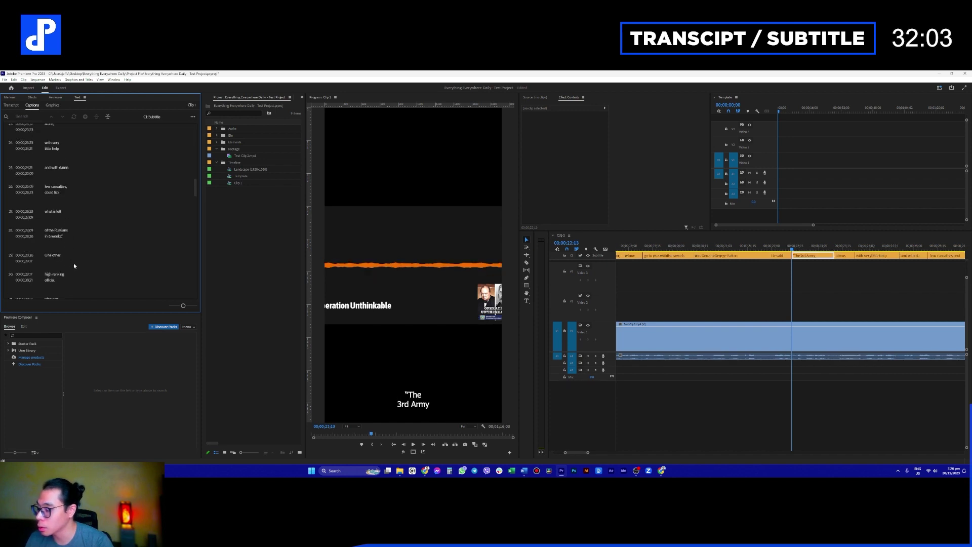
pyautogui.click(69, 248)
pyautogui.scroll(-1, 87, 250)
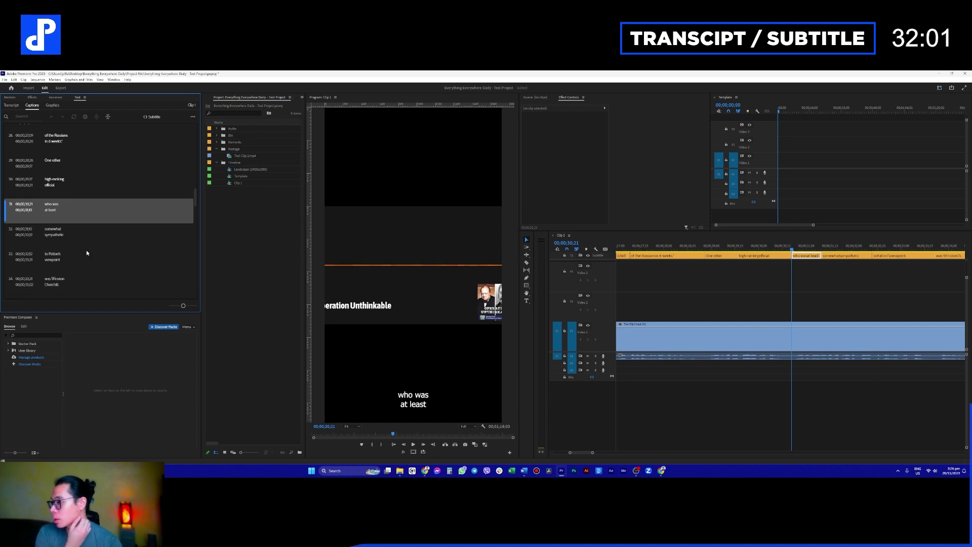
pyautogui.scroll(2, 85, 251)
pyautogui.click(79, 198)
pyautogui.scroll(1, 74, 208)
pyautogui.scroll(2, 68, 195)
pyautogui.scroll(-2, 67, 236)
pyautogui.click(66, 228)
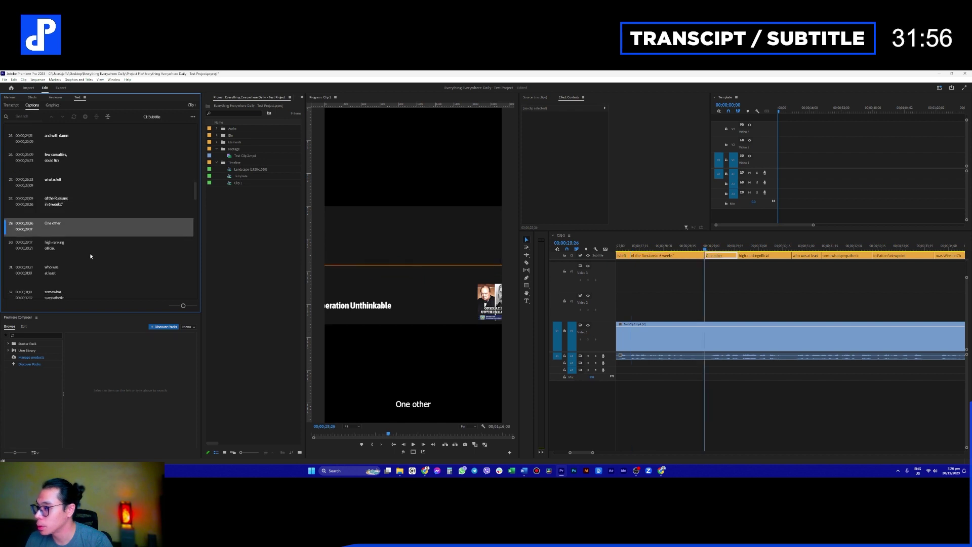
# - Review captions 30 to 38, from "high-ranking official" to "He felt that", for text that needs regrouping
pyautogui.click(66, 238)
pyautogui.click(64, 231)
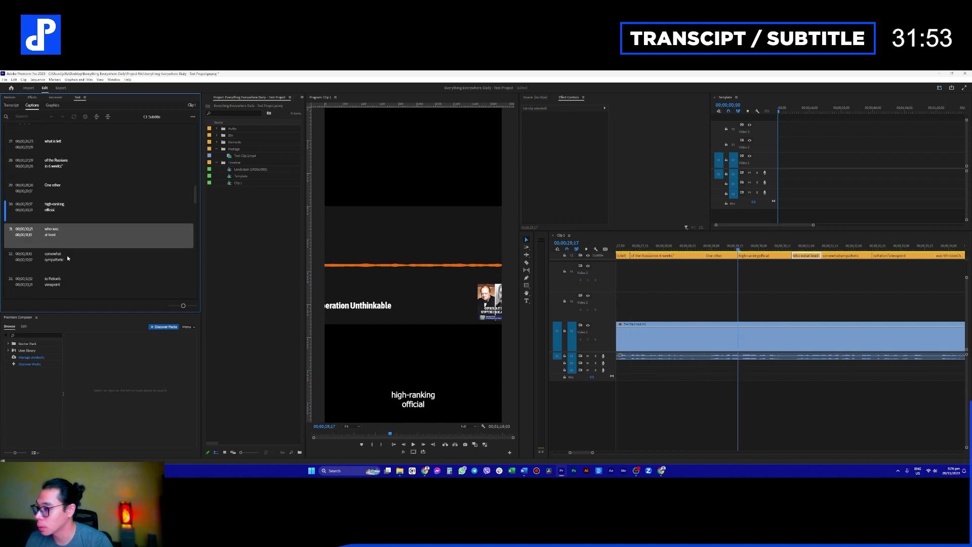
pyautogui.click(66, 247)
pyautogui.click(67, 258)
pyautogui.click(68, 257)
pyautogui.click(68, 243)
pyautogui.click(68, 232)
pyautogui.click(64, 248)
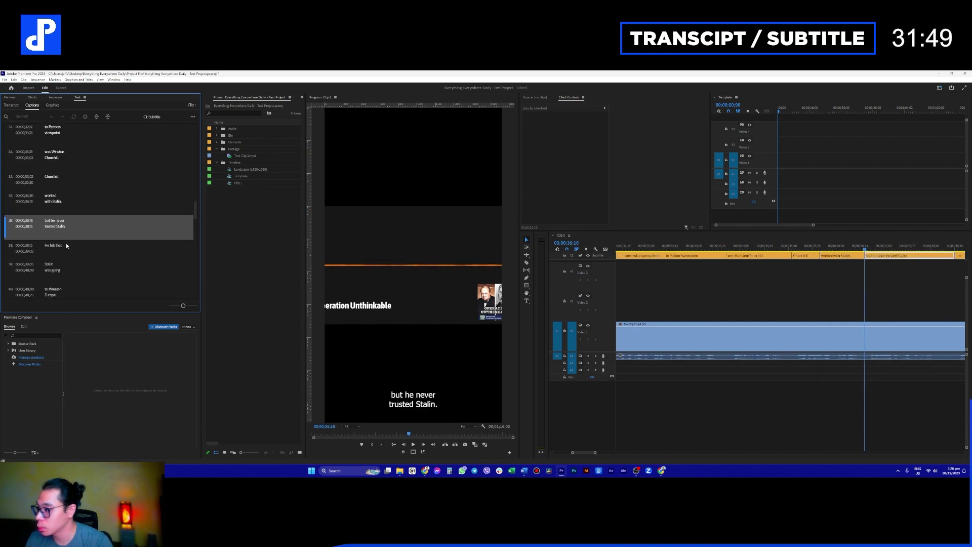
pyautogui.click(72, 236)
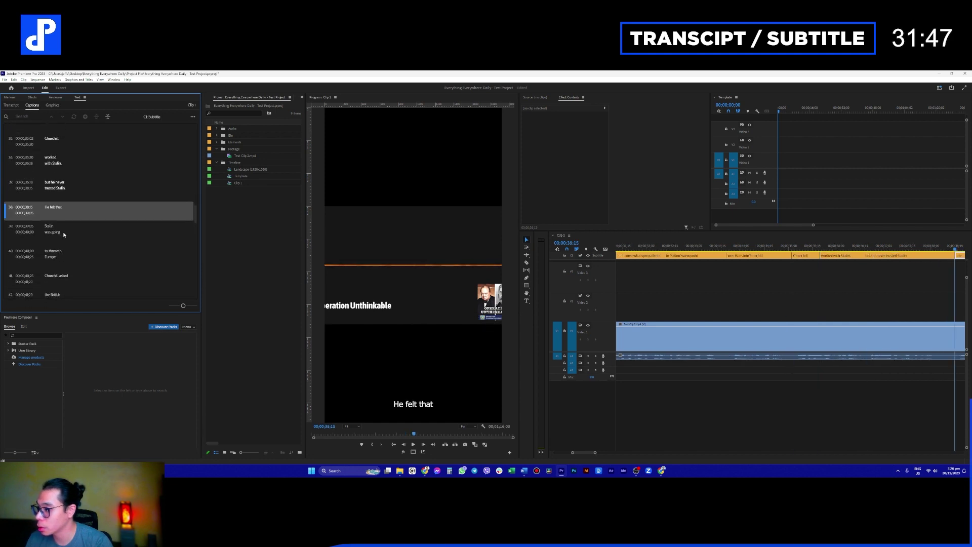
# - Merge caption 38, "He felt that", with caption 39, "Stalin was going", into a single caption
pyautogui.click(60, 229)
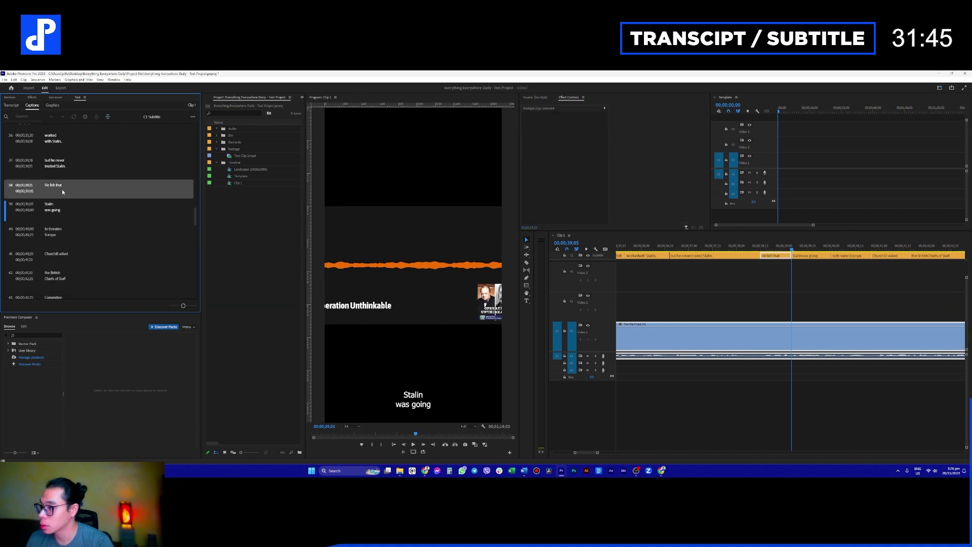
pyautogui.click(61, 208)
pyautogui.keyDown('shift'); pyautogui.click(60, 233); pyautogui.keyUp('shift')
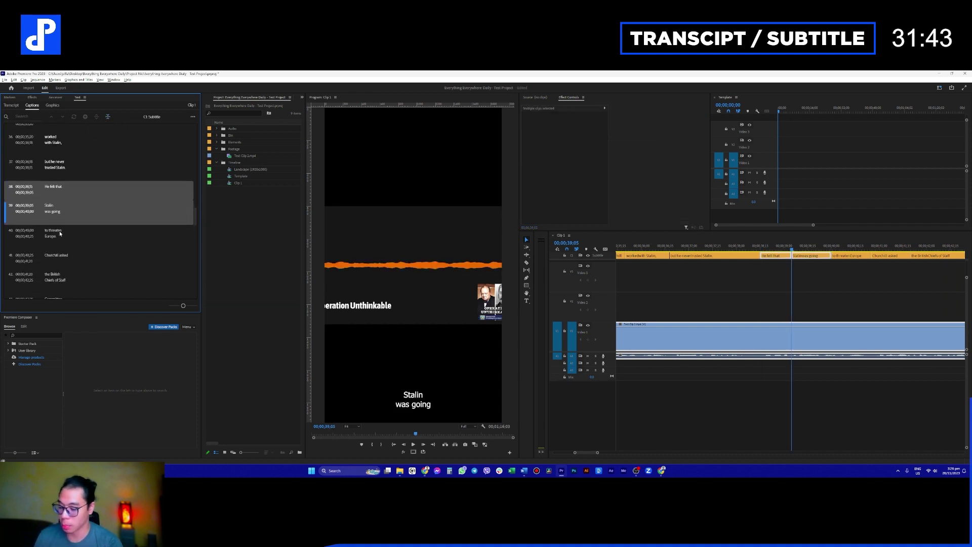
pyautogui.hotkey('alt', 'm')
pyautogui.press('Escape')
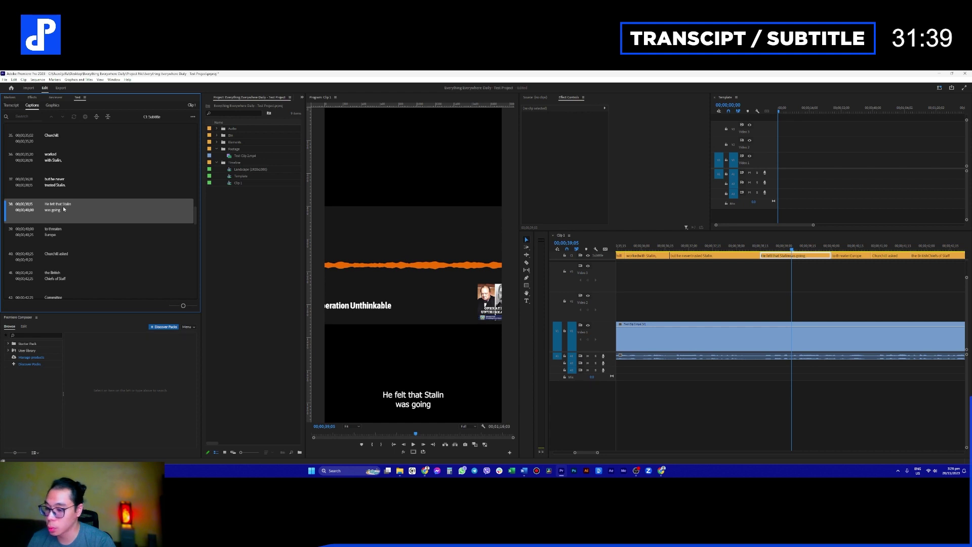
# - Break caption 40 into "Churchill" on the first line and "asked" on the second
pyautogui.click(58, 235)
pyautogui.scroll(-2, 68, 236)
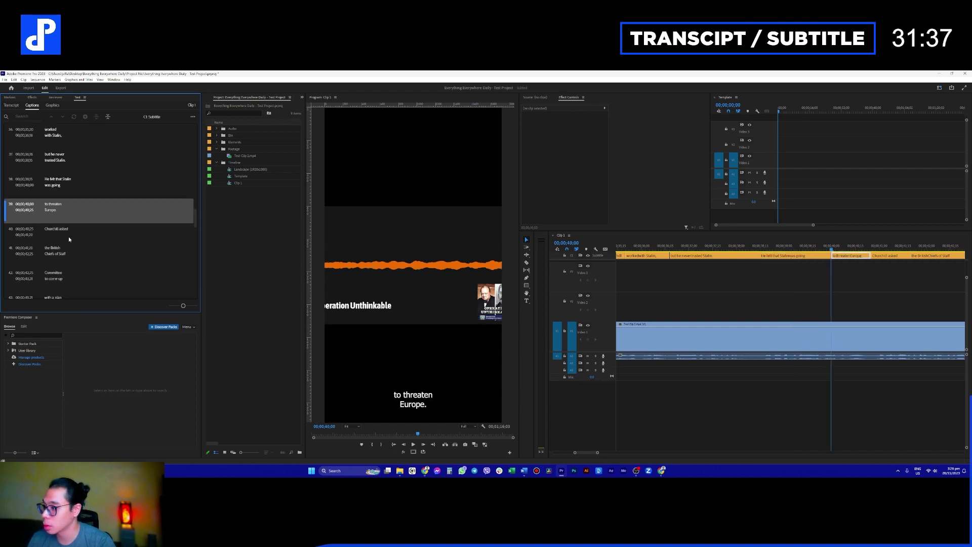
pyautogui.doubleClick(69, 229)
pyautogui.click(63, 229)
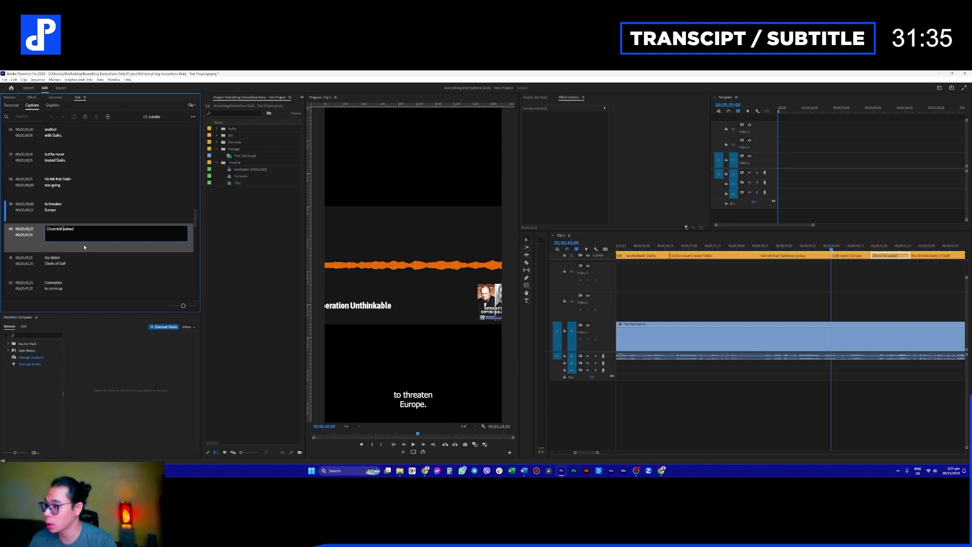
pyautogui.click(83, 256)
pyautogui.scroll(-4, 76, 238)
pyautogui.click(76, 188)
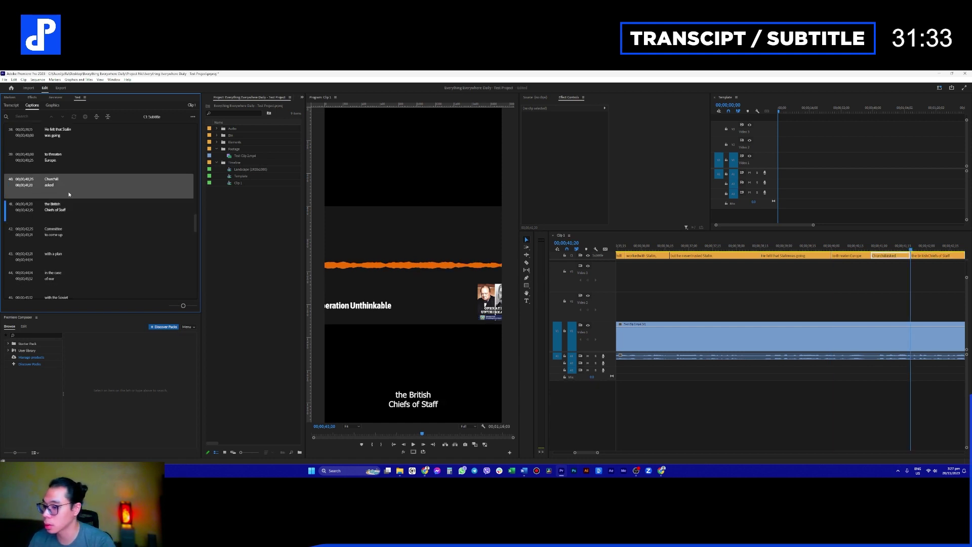
# - Break caption 43 into "with a" on the first line and "plan" on the second
pyautogui.click(73, 230)
pyautogui.scroll(-1, 75, 249)
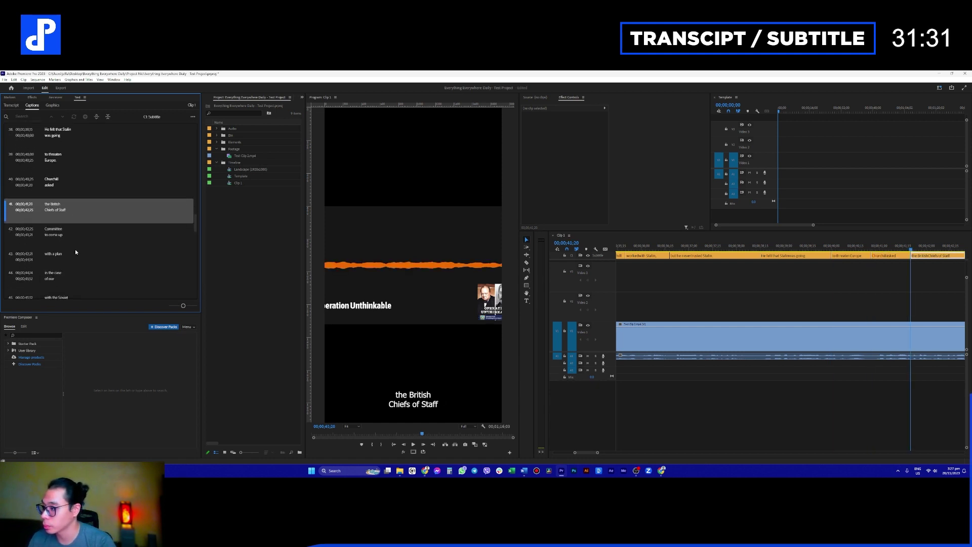
pyautogui.click(74, 253)
pyautogui.scroll(-3, 75, 253)
pyautogui.doubleClick(56, 208)
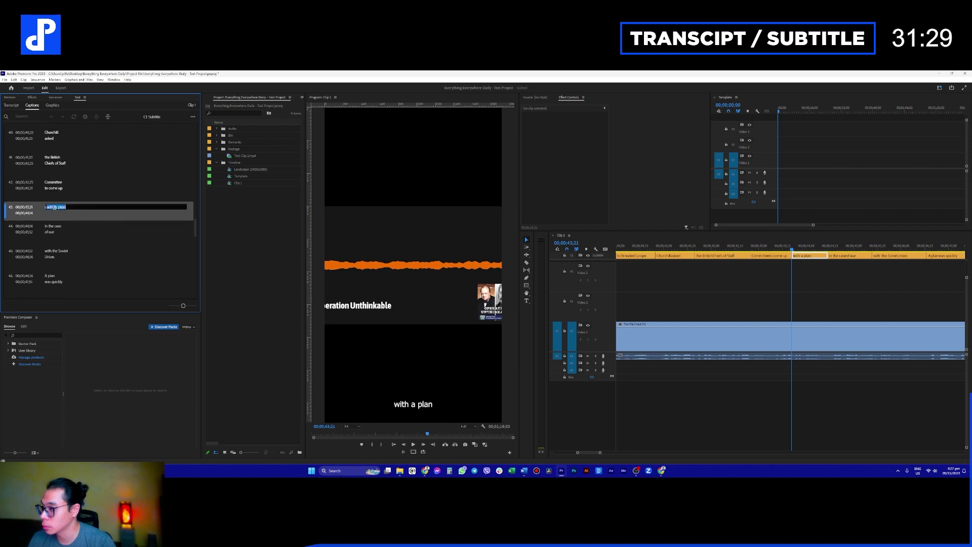
pyautogui.press('Return')
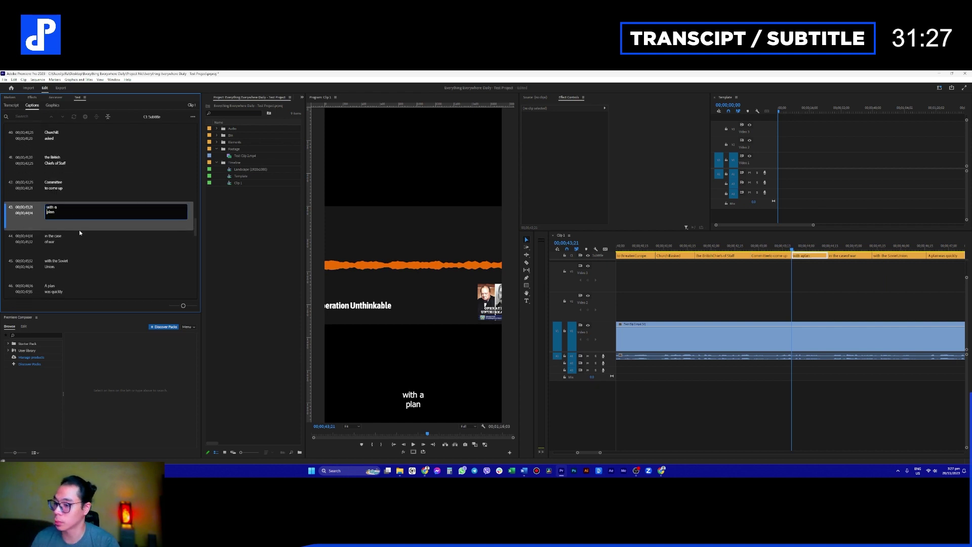
pyautogui.click(76, 237)
pyautogui.scroll(-2, 73, 238)
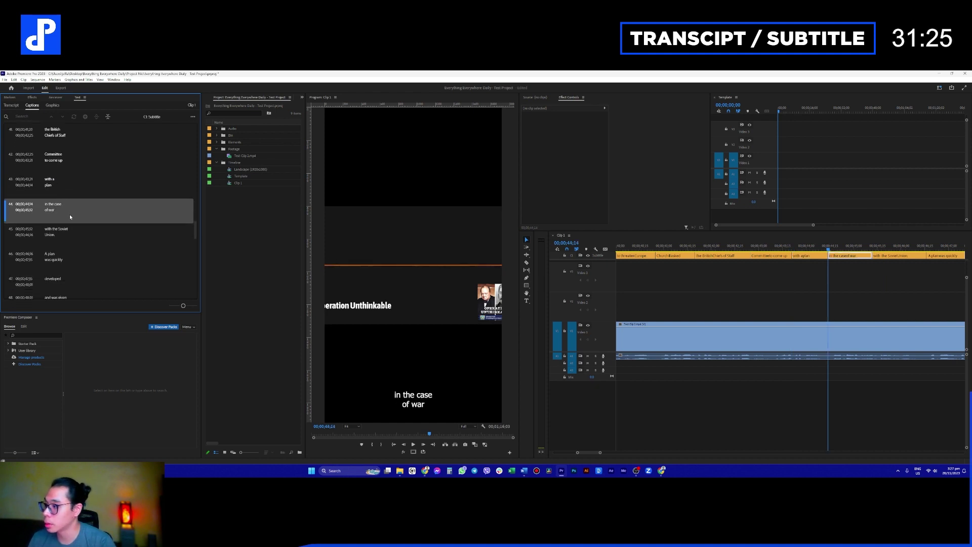
# - Review captions 45 to 56 one by one, from "with the Soviet Union" to "this document was released,"
pyautogui.click(69, 232)
pyautogui.scroll(-1, 70, 232)
pyautogui.click(74, 251)
pyautogui.scroll(-1, 74, 251)
pyautogui.click(74, 251)
pyautogui.scroll(-1, 75, 249)
pyautogui.click(74, 244)
pyautogui.scroll(-1, 74, 243)
pyautogui.click(74, 243)
pyautogui.scroll(-1, 73, 246)
pyautogui.click(73, 246)
pyautogui.scroll(-1, 73, 246)
pyautogui.click(73, 252)
pyautogui.scroll(-1, 73, 253)
pyautogui.click(73, 253)
pyautogui.scroll(-1, 72, 252)
pyautogui.click(72, 250)
pyautogui.scroll(-1, 72, 250)
pyautogui.click(72, 251)
pyautogui.scroll(-1, 72, 250)
pyautogui.click(72, 250)
pyautogui.scroll(-1, 71, 251)
pyautogui.scroll(-1, 72, 250)
pyautogui.click(77, 236)
pyautogui.scroll(-1, 75, 238)
# - Break caption 57 into "the head" on the first line and "of the" on the second
pyautogui.click(64, 230)
pyautogui.click(64, 230)
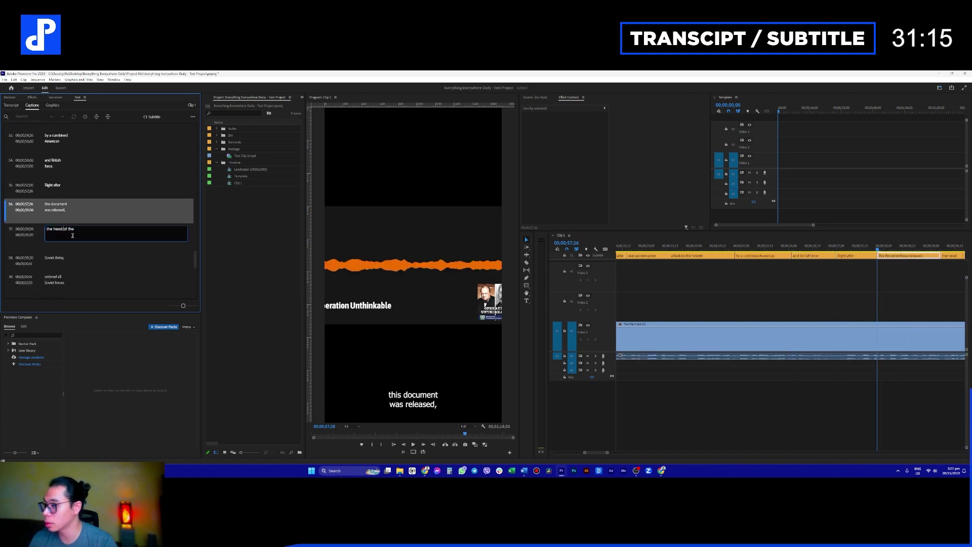
pyautogui.click(76, 251)
pyautogui.scroll(-1, 76, 252)
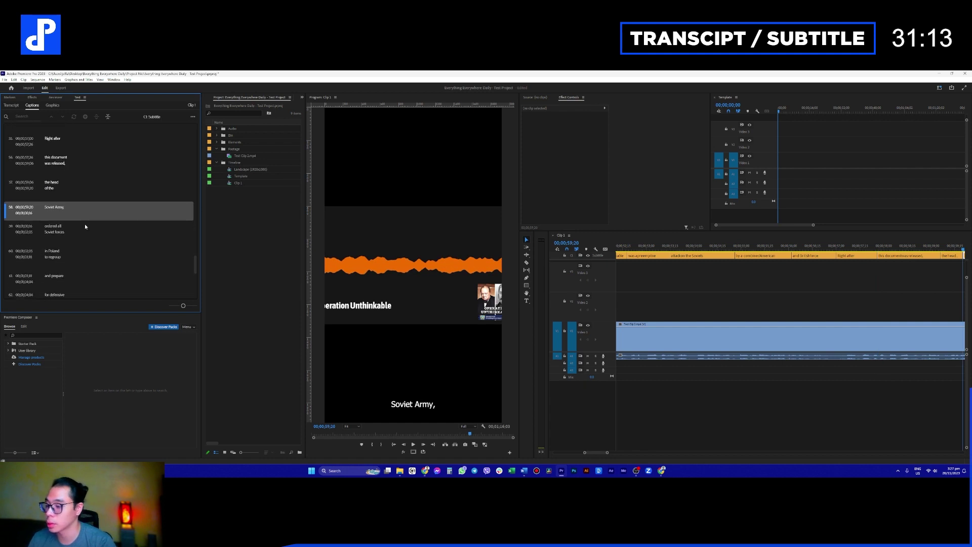
# - Review captions 59 to 63, up to "Many people think", for awkward line breaks
pyautogui.click(66, 229)
pyautogui.scroll(-1, 67, 229)
pyautogui.click(67, 230)
pyautogui.scroll(-1, 68, 230)
pyautogui.click(68, 230)
pyautogui.scroll(-1, 68, 231)
pyautogui.click(72, 258)
pyautogui.scroll(-2, 71, 256)
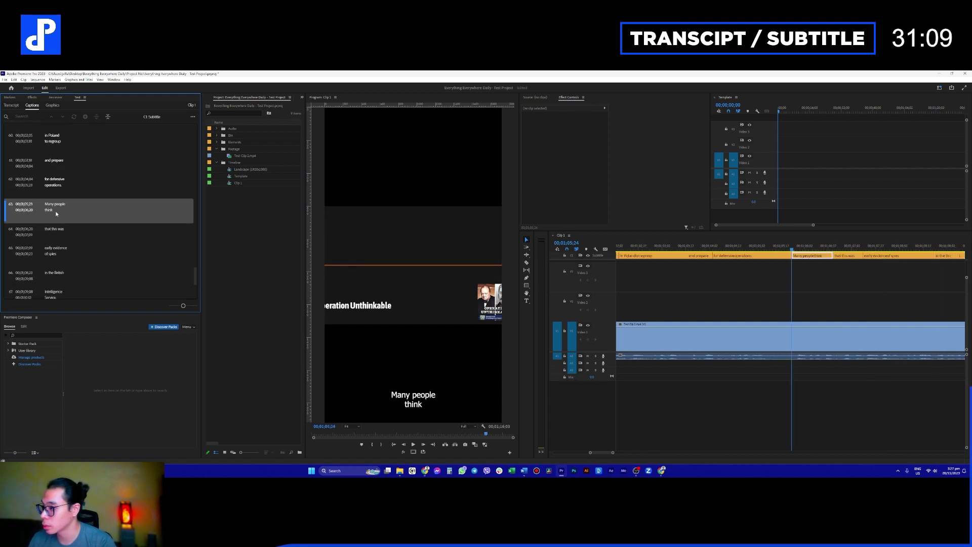
# - Break caption 64 into "that" on the first line and "this was" on the second
pyautogui.doubleClick(62, 230)
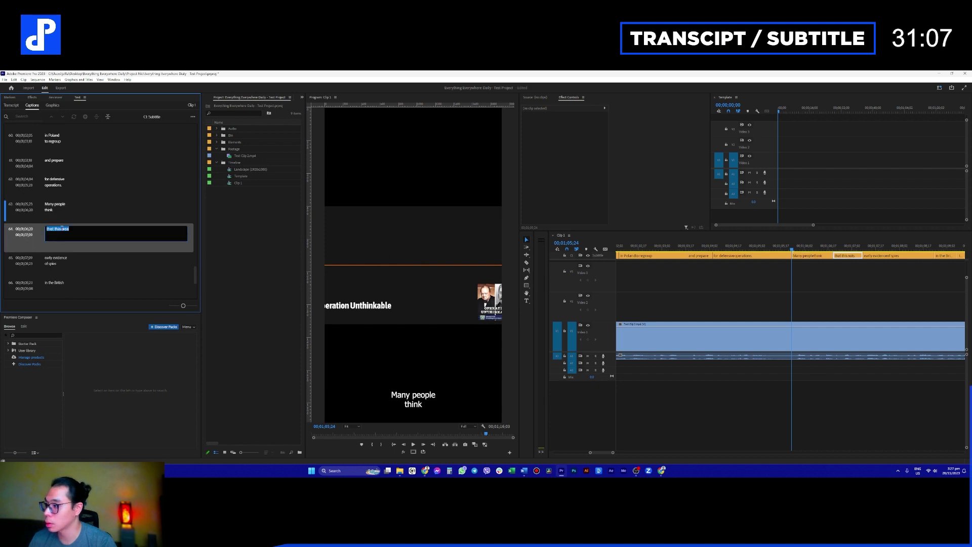
pyautogui.click(54, 229)
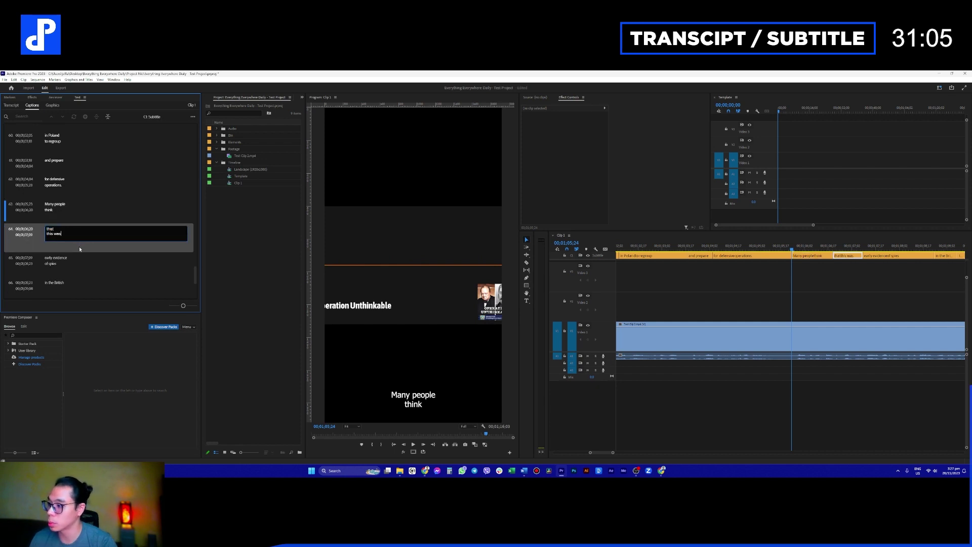
pyautogui.click(80, 249)
pyautogui.press('space')
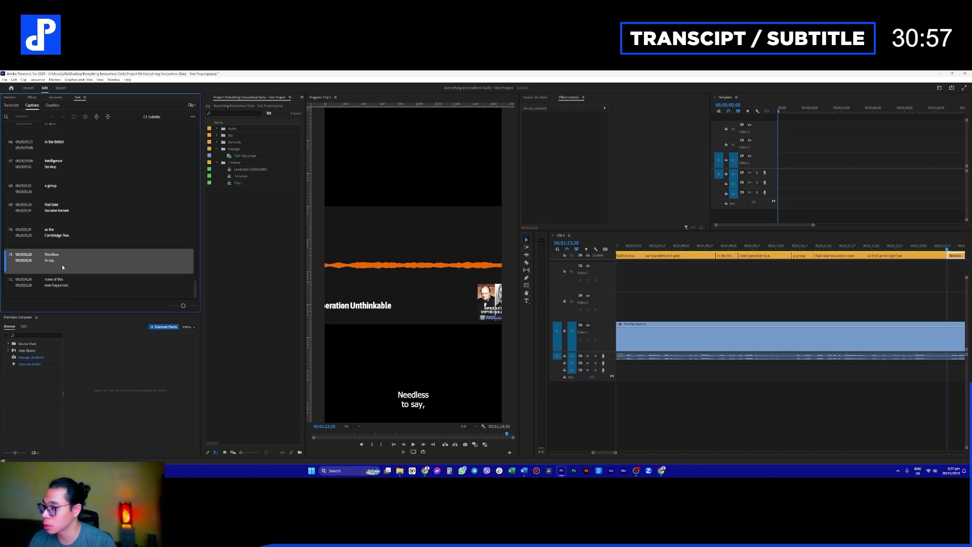
# - Extend the end of the last caption, "none of this ever happened.", to the end of the video clip
pyautogui.click(72, 283)
pyautogui.click(797, 290)
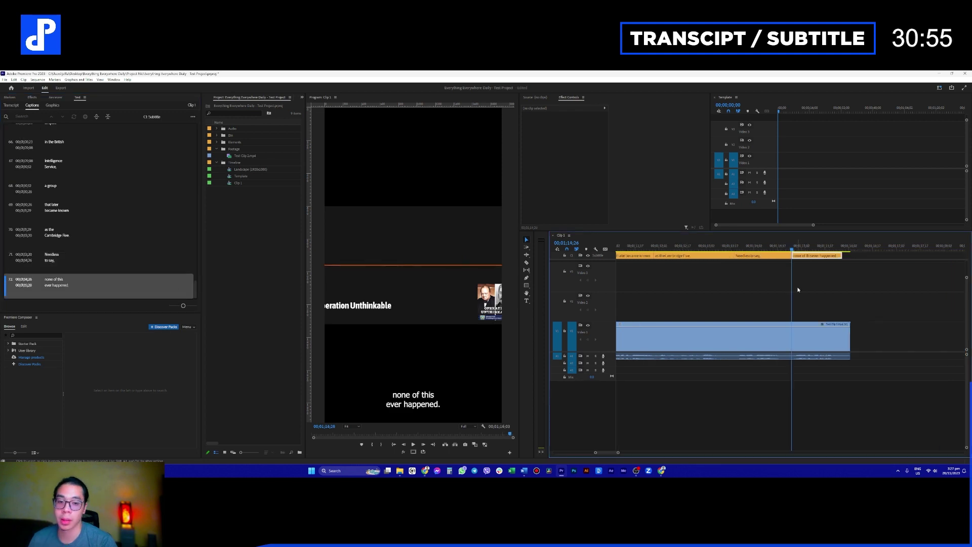
pyautogui.scroll(-3, 779, 287)
pyautogui.scroll(2, 812, 292)
pyautogui.moveTo(817, 256); pyautogui.dragTo(823, 256)
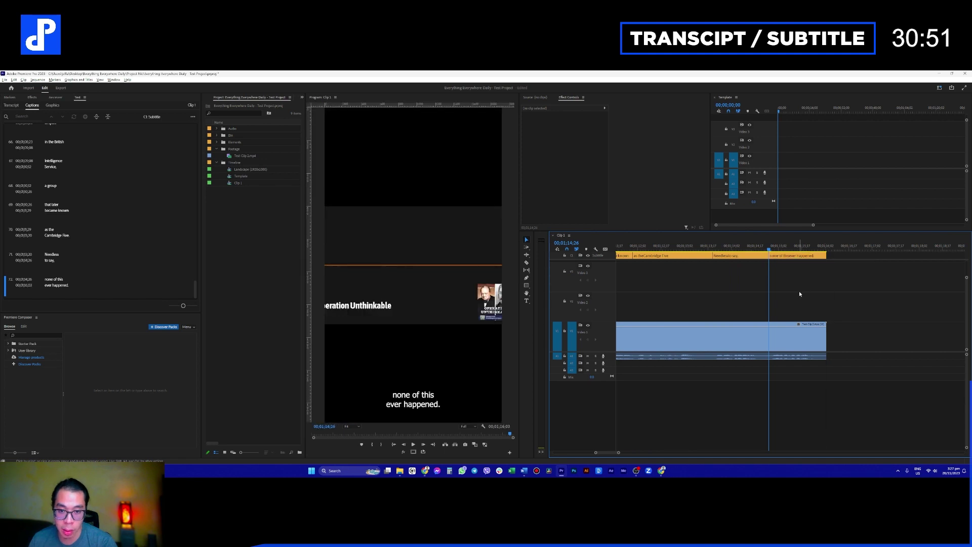
# - Look over the whole caption track on the timeline, with the playhead at the caption "to Patton's viewpoint"
pyautogui.scroll(-2, 793, 282)
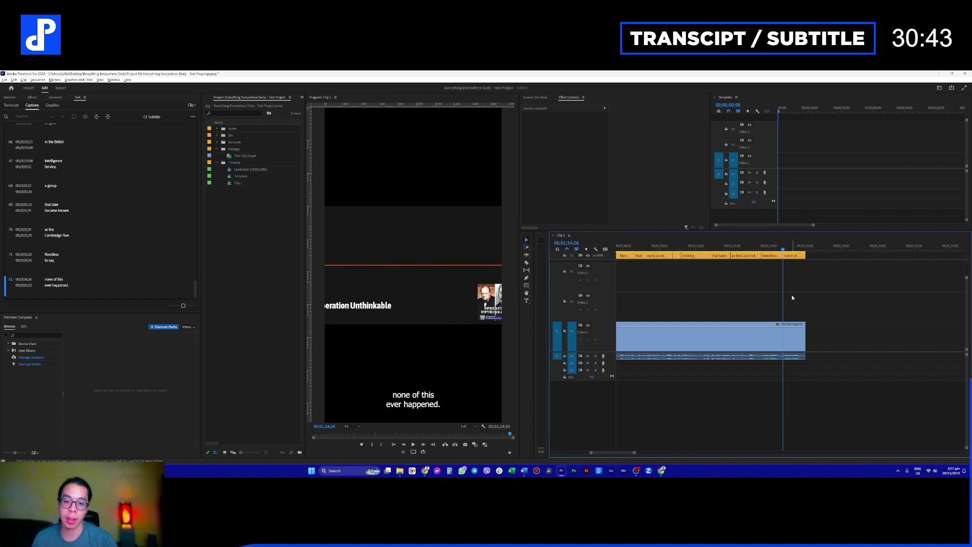
pyautogui.scroll(-2, 792, 296)
pyautogui.scroll(-3, 693, 298)
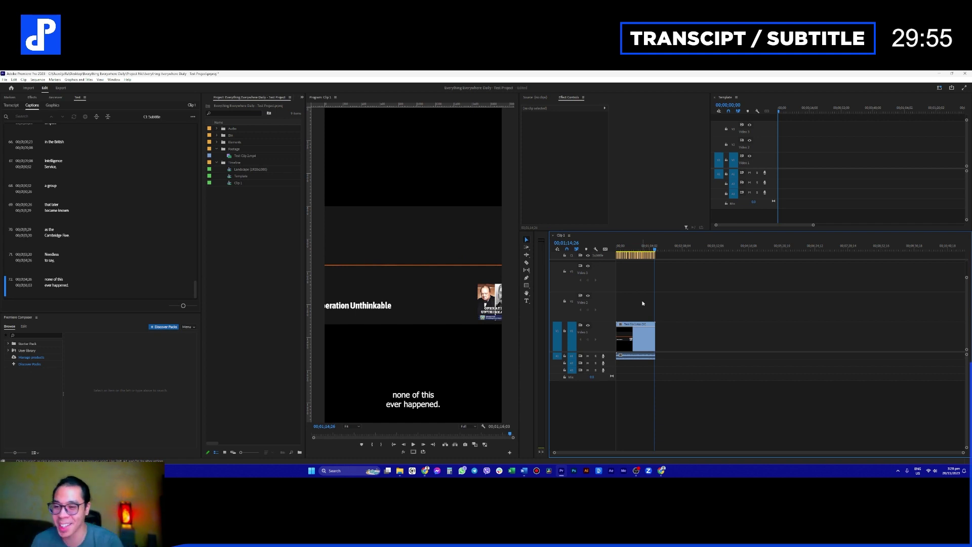
pyautogui.scroll(5, 649, 299)
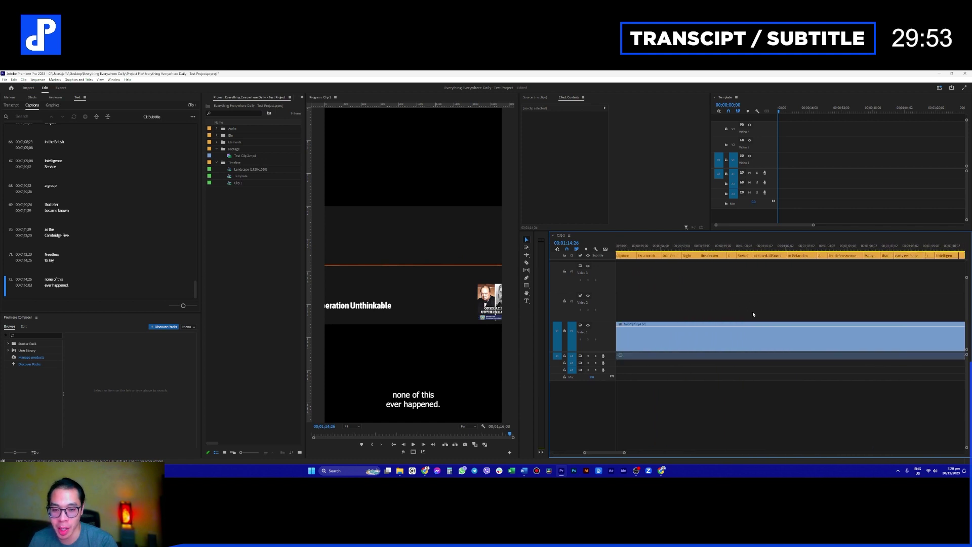
pyautogui.scroll(-2, 746, 310)
pyautogui.scroll(-1, 746, 308)
pyautogui.scroll(2, 716, 296)
pyautogui.moveTo(769, 248); pyautogui.dragTo(716, 251)
pyautogui.scroll(2, 676, 287)
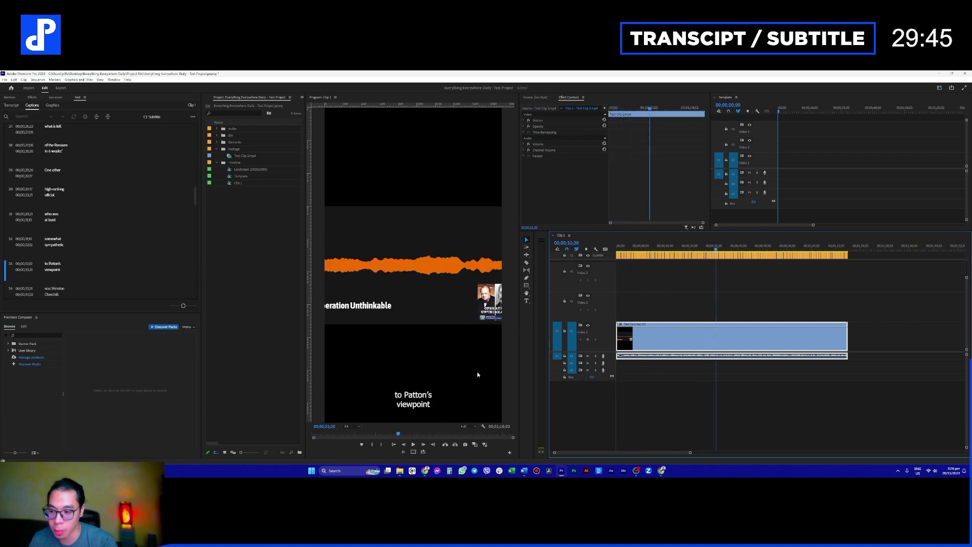
pyautogui.click(803, 305)
pyautogui.moveTo(863, 260); pyautogui.dragTo(619, 255)
pyautogui.click(646, 292)
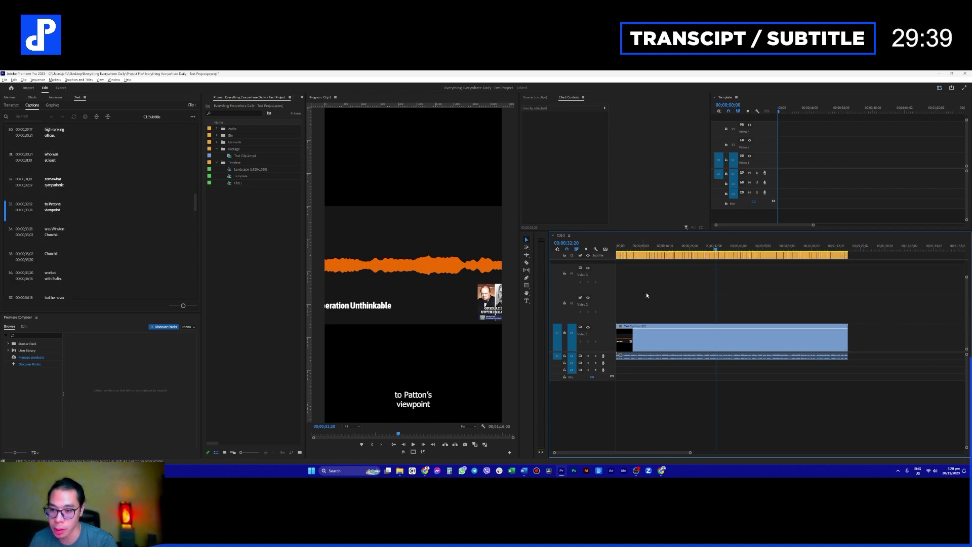
# - Switch to the browser and look over the Everything Everywhere website for its branding
pyautogui.press('=')
pyautogui.press('-')
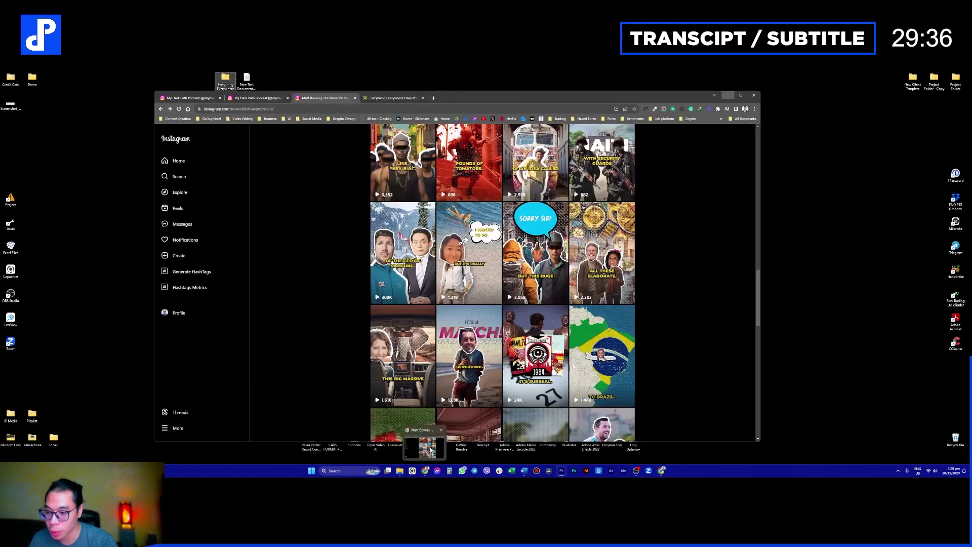
pyautogui.click(434, 392)
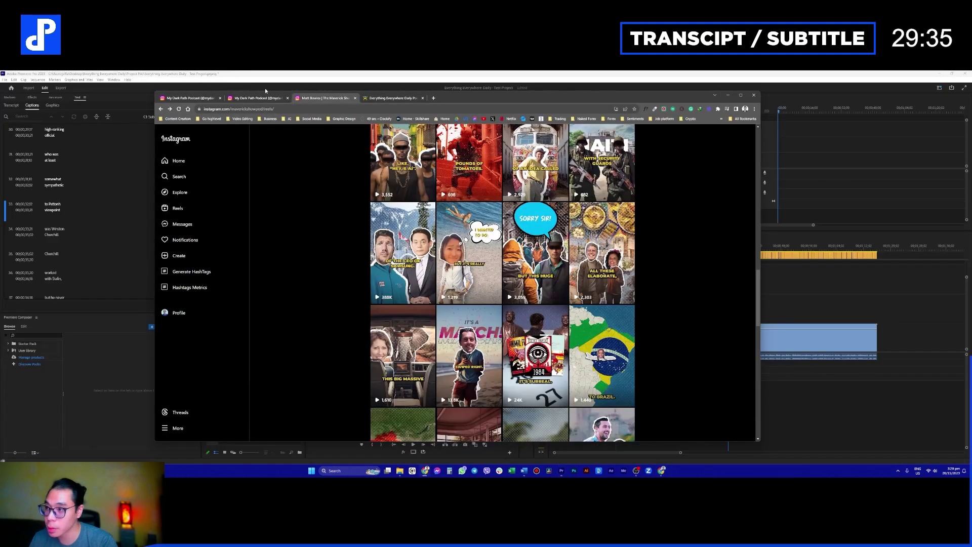
pyautogui.click(379, 99)
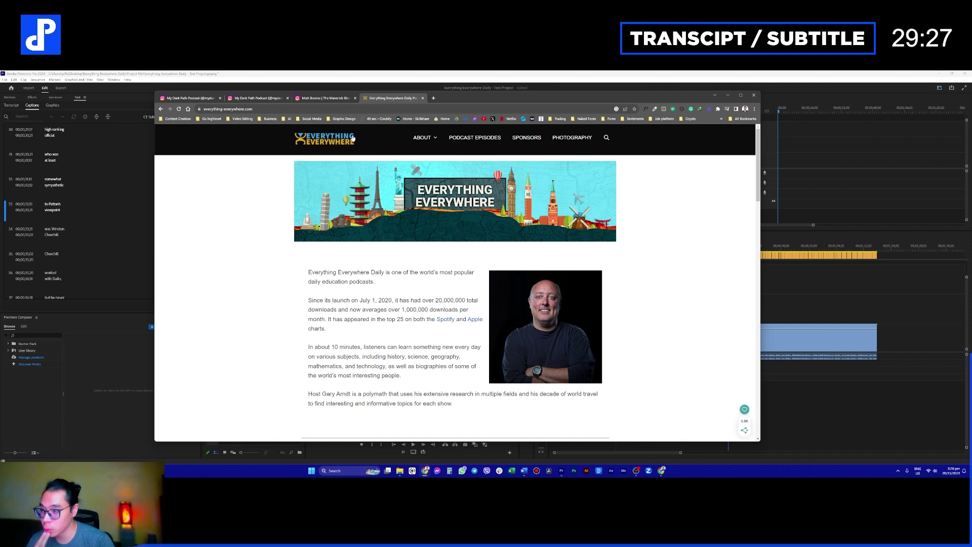
pyautogui.scroll(-10, 365, 228)
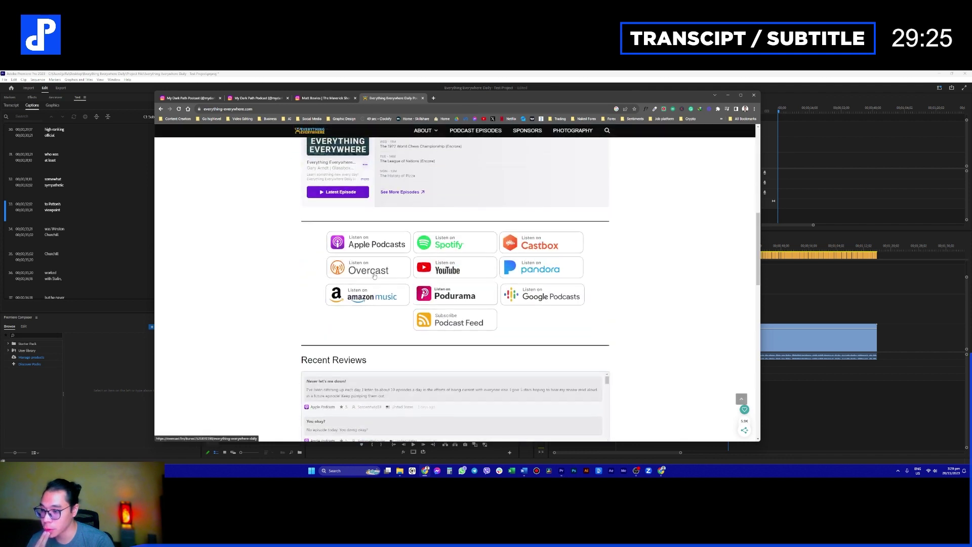
pyautogui.scroll(10, 392, 332)
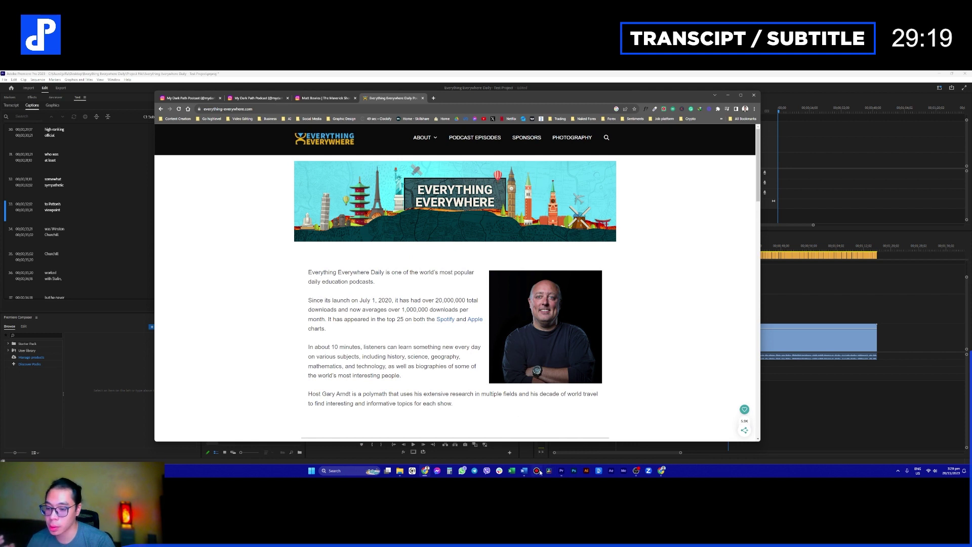
# - Open Illustrator and bring up the settings for a new document, then return to the browser
pyautogui.click(586, 472)
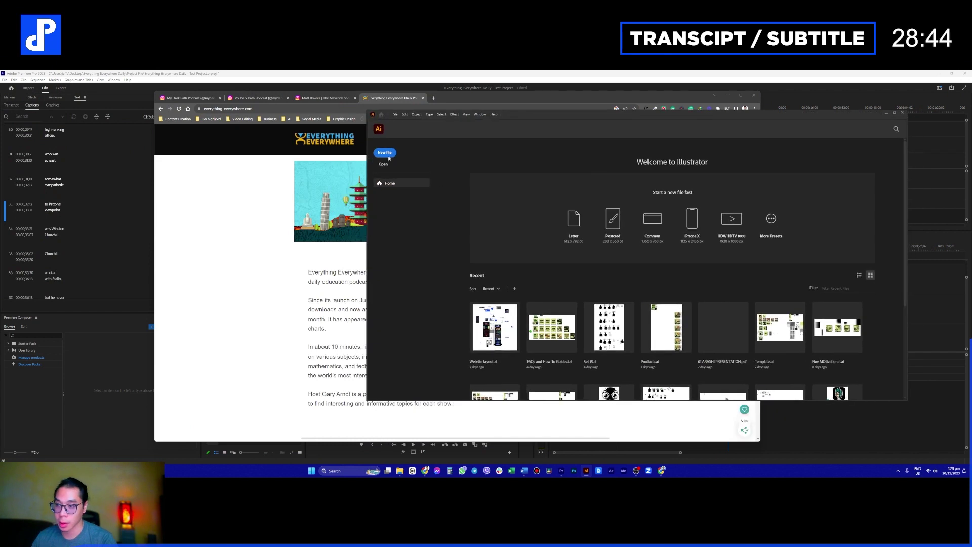
pyautogui.click(388, 156)
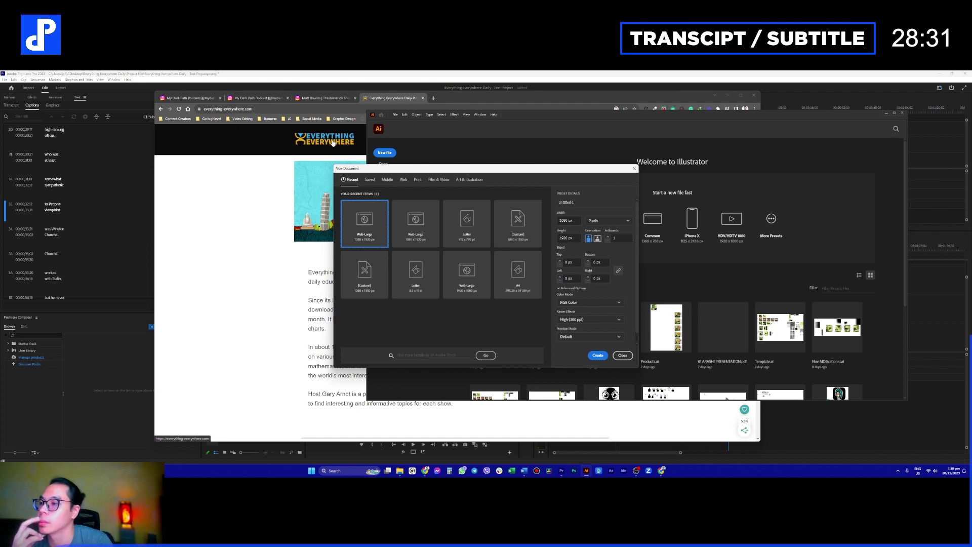
pyautogui.click(447, 104)
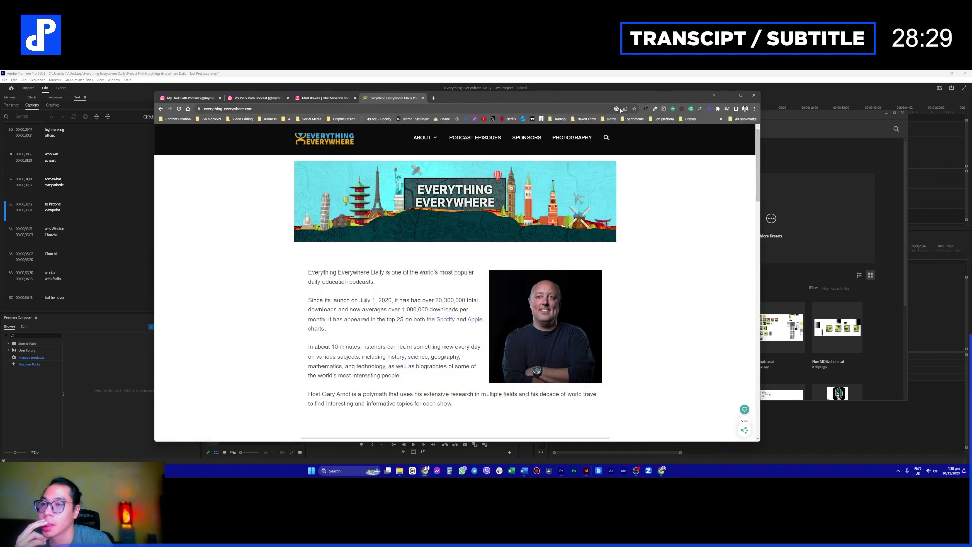
# - Sample the yellow of the word "EVERYWHERE" in the site logo and check it in the colour picker panel
pyautogui.click(654, 110)
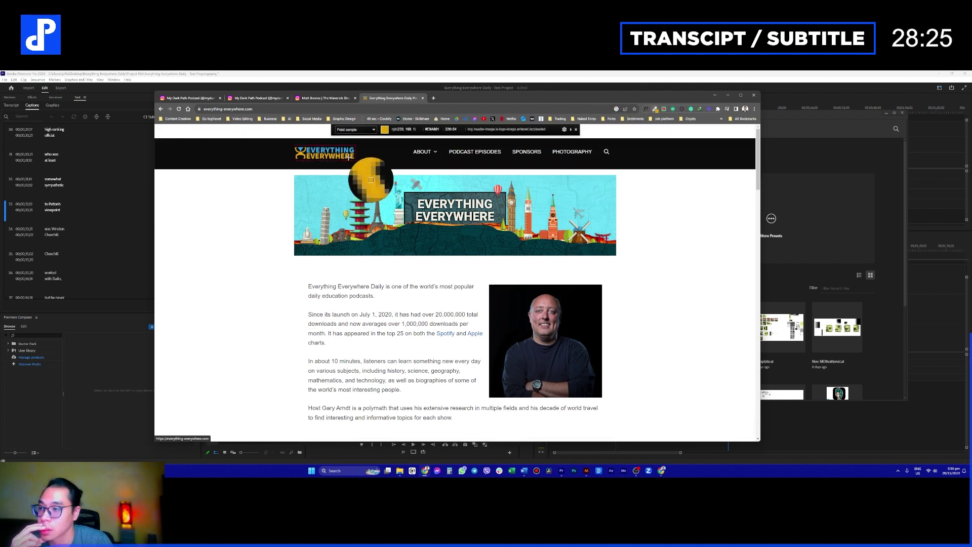
pyautogui.click(348, 157)
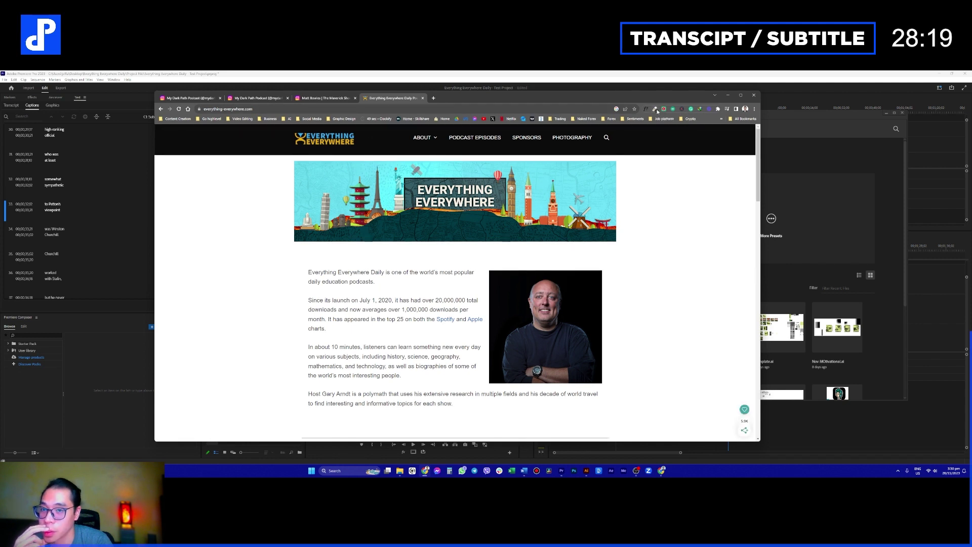
pyautogui.click(654, 110)
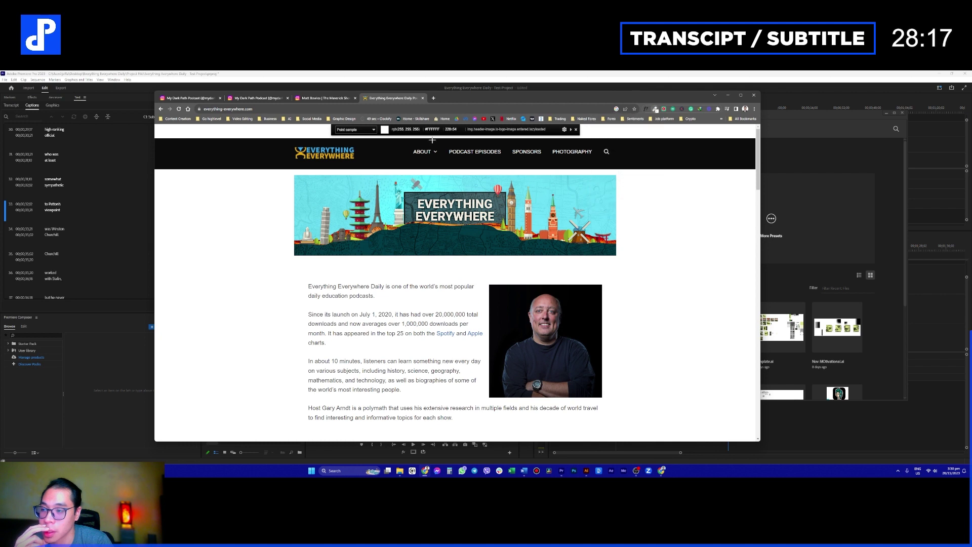
pyautogui.click(343, 156)
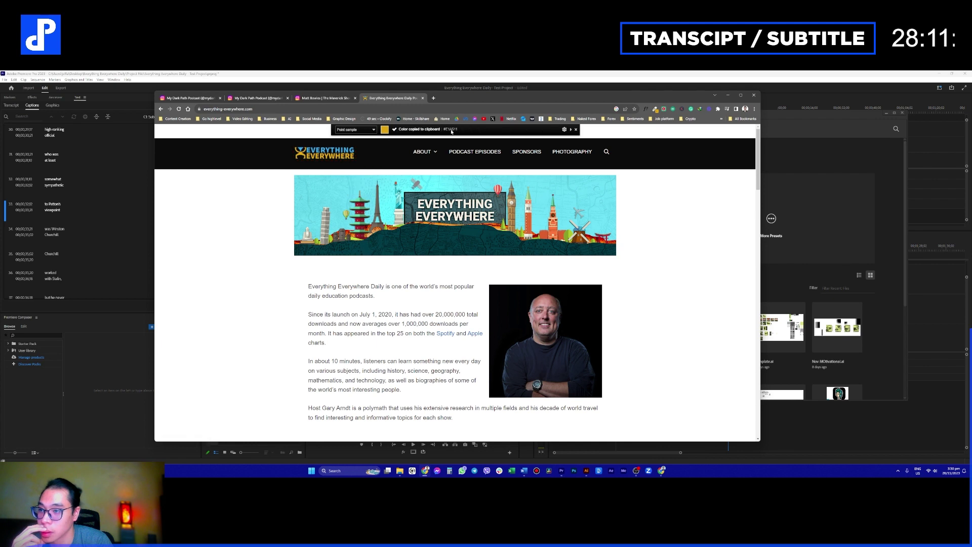
pyautogui.click(655, 108)
pyautogui.click(608, 136)
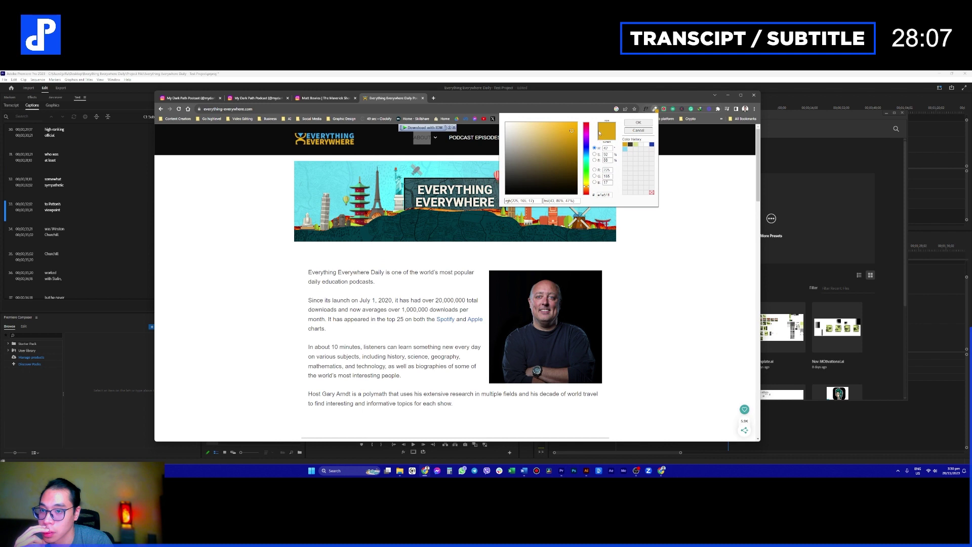
pyautogui.click(639, 123)
# - Resample the yellow of the word "EVERYWHERE" in the website's header logo with the page colour picker
pyautogui.click(656, 109)
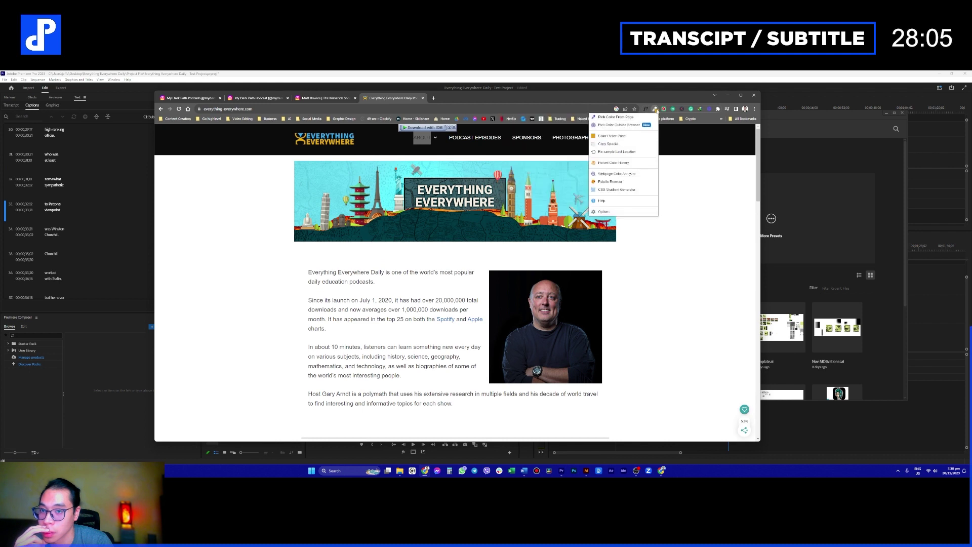
pyautogui.click(616, 116)
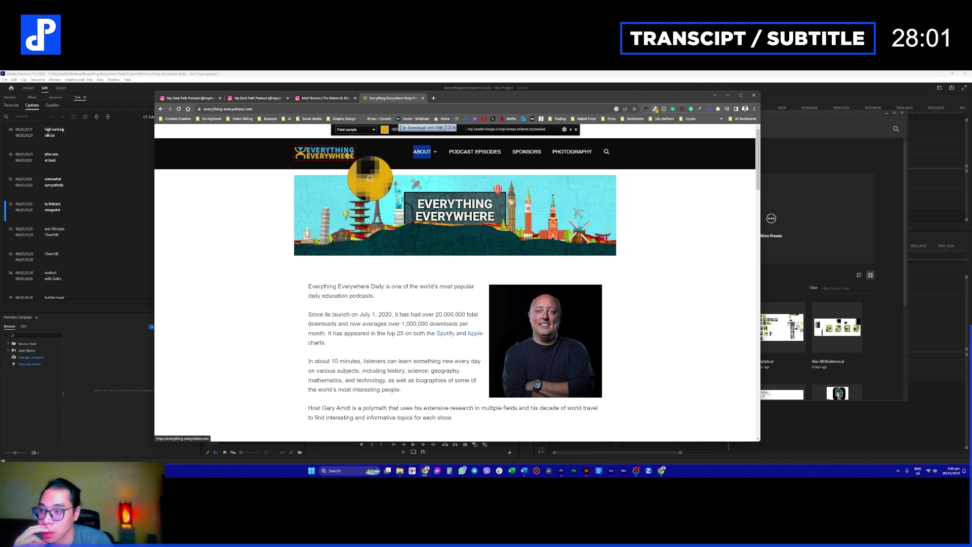
pyautogui.click(347, 156)
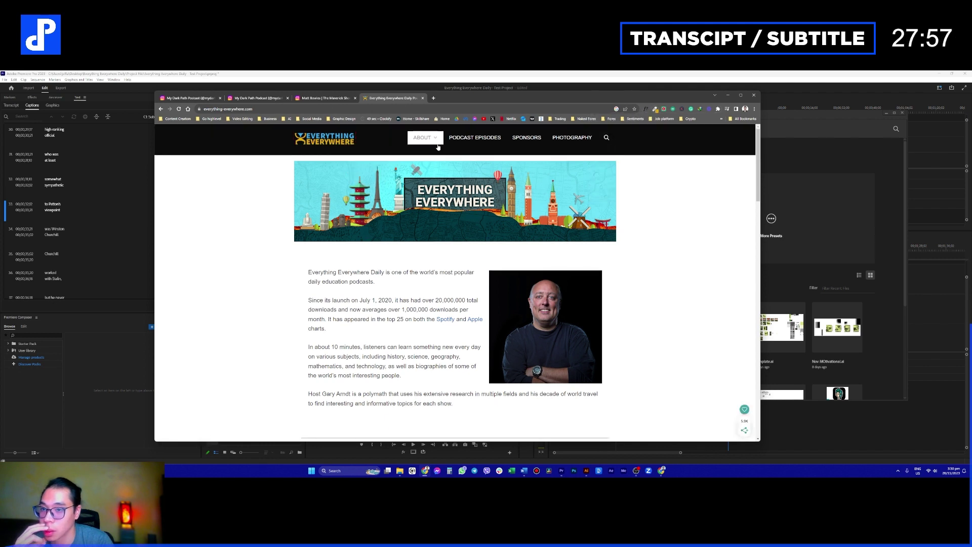
pyautogui.click(655, 109)
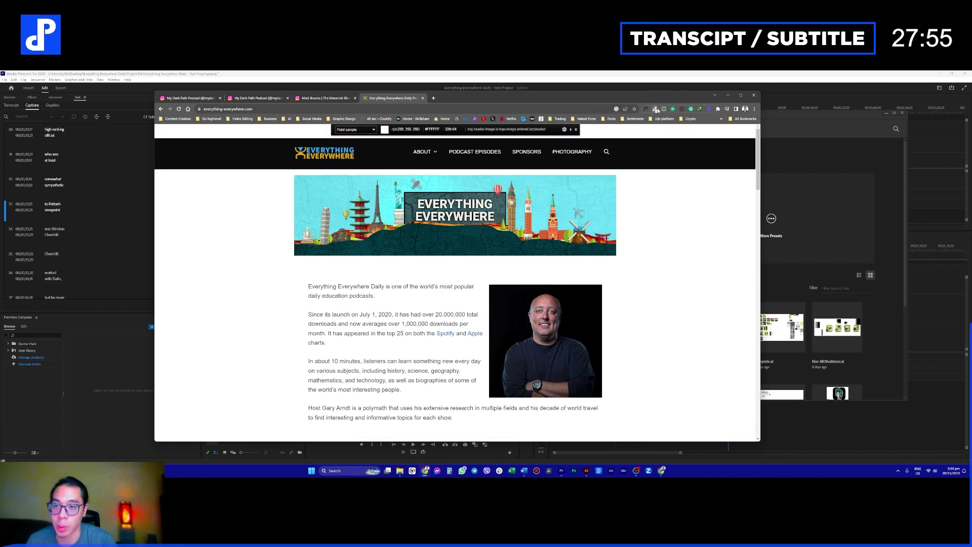
pyautogui.click(655, 110)
pyautogui.click(655, 109)
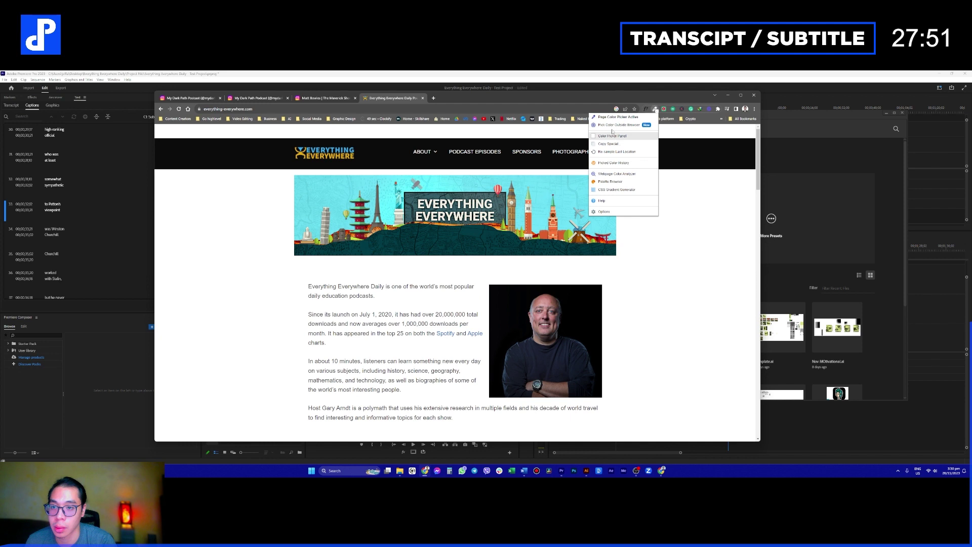
pyautogui.click(656, 112)
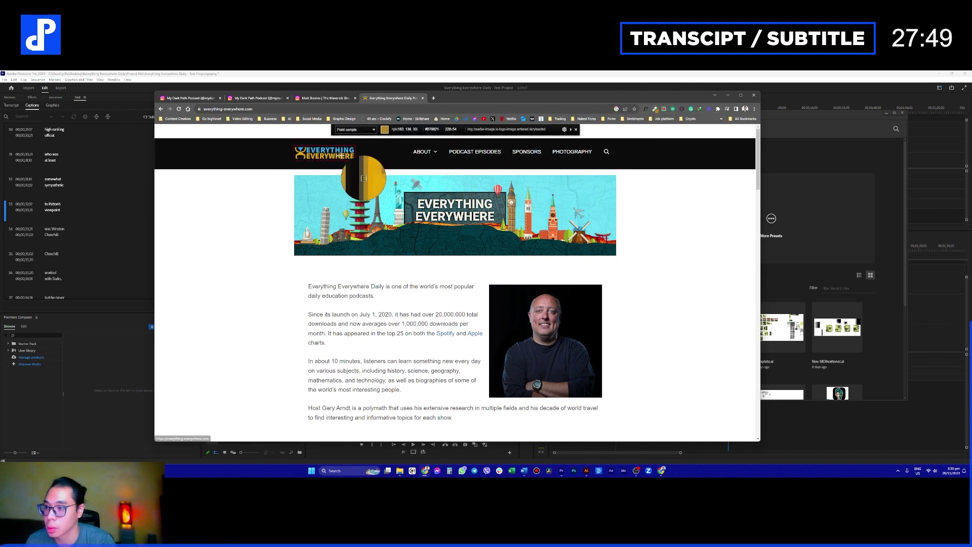
pyautogui.click(342, 156)
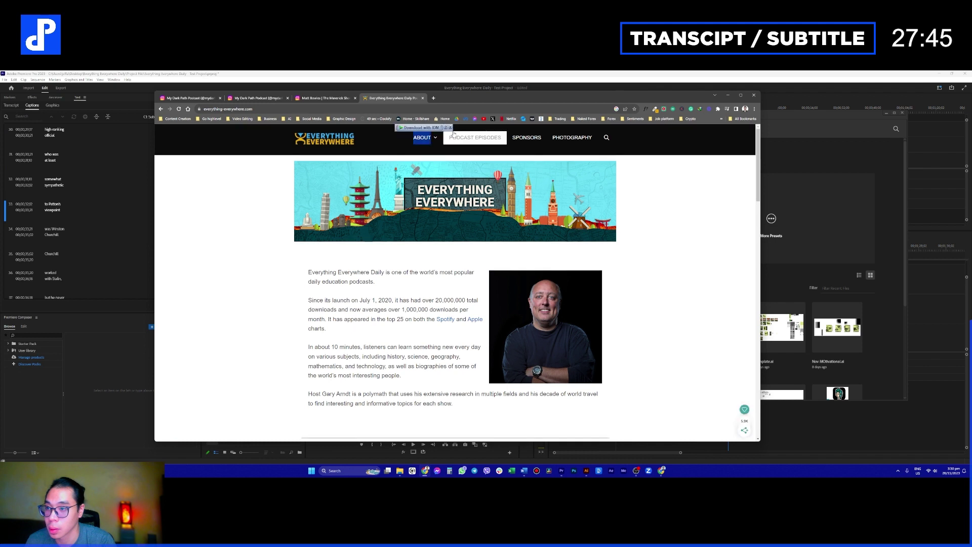
# - Select the hex code of the sampled logo yellow in the colour picker panel and accept the colour
pyautogui.click(657, 109)
pyautogui.click(614, 124)
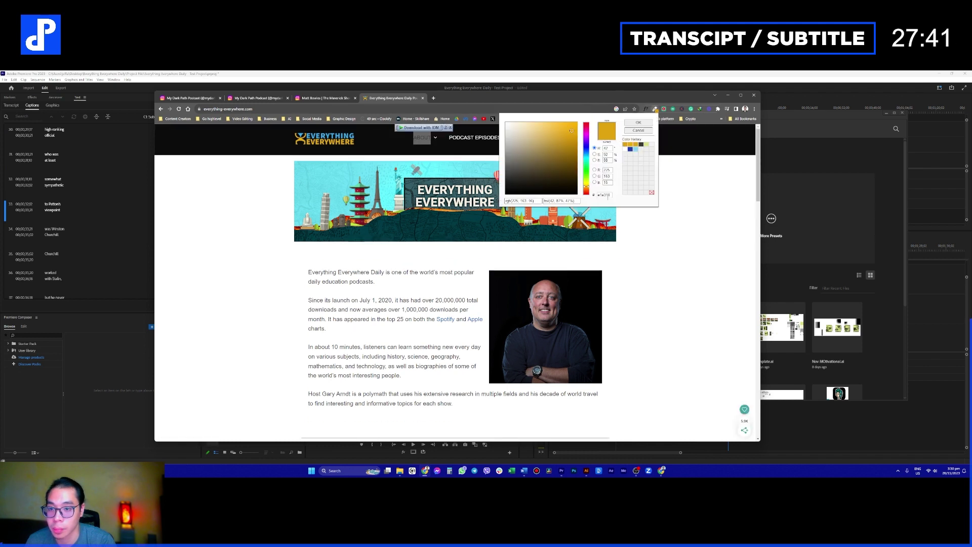
pyautogui.doubleClick(604, 194)
pyautogui.click(638, 124)
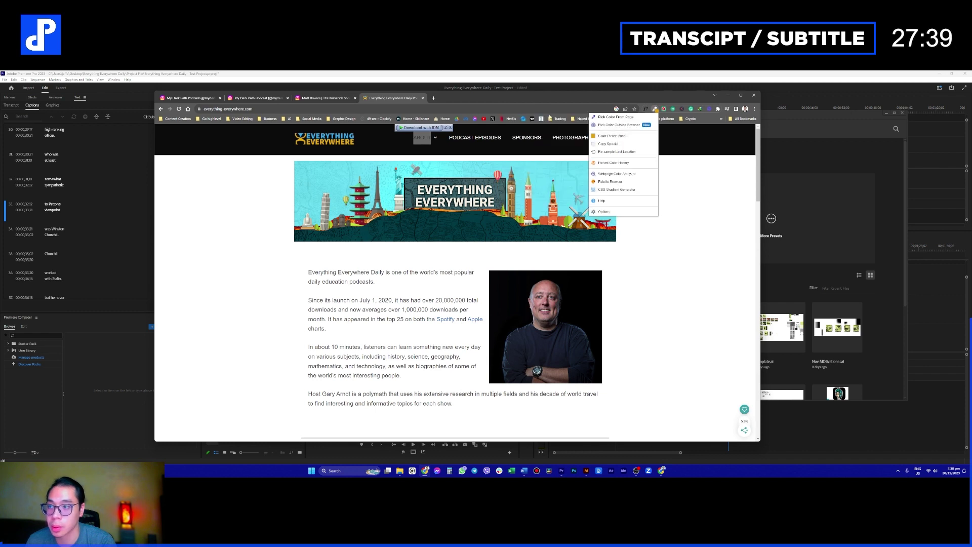
# - Switch back to Premiere Pro and look over the captions along the Clip 1 timeline
pyautogui.hotkey('alt', 'Tab')
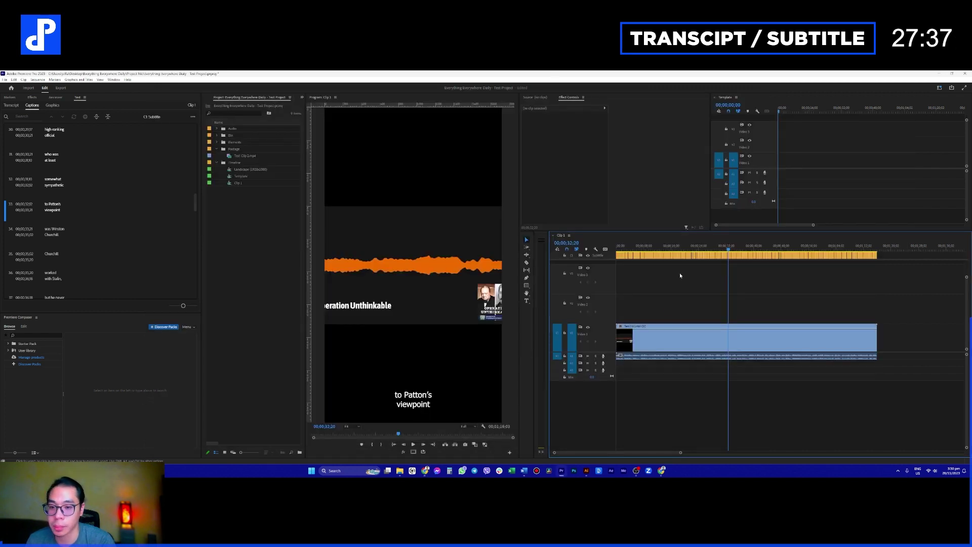
pyautogui.scroll(2, 672, 293)
pyautogui.scroll(-2, 749, 297)
pyautogui.press('Home')
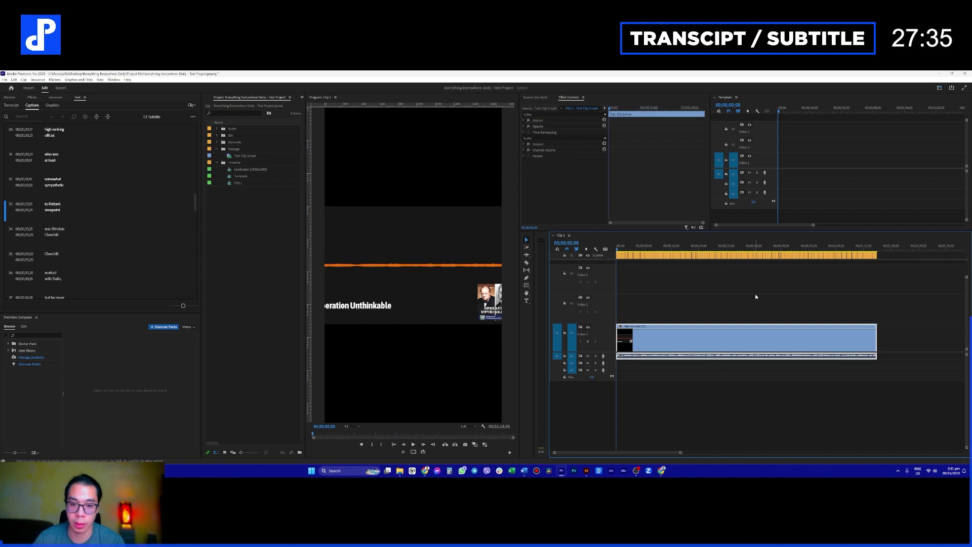
pyautogui.scroll(2, 867, 281)
pyautogui.scroll(1, 869, 283)
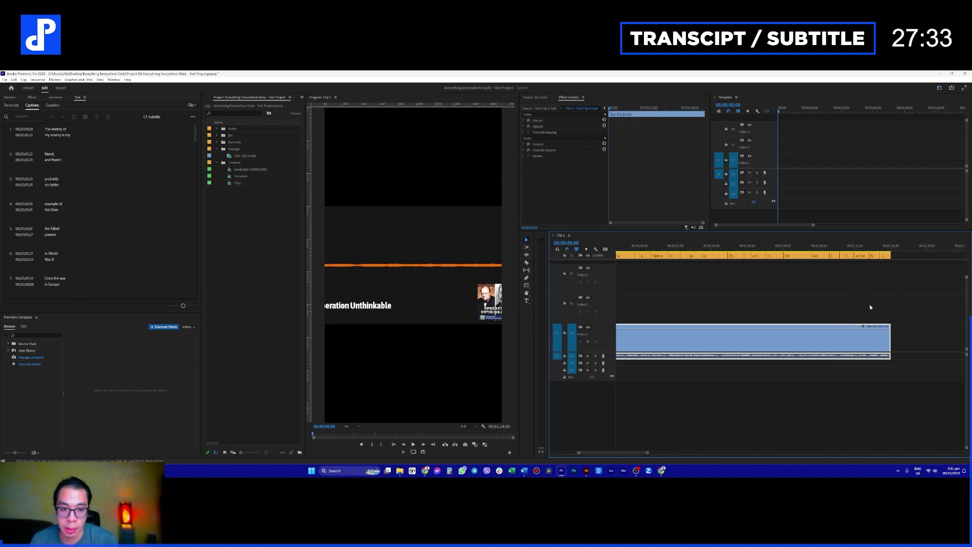
pyautogui.scroll(-3, 863, 301)
pyautogui.scroll(4, 717, 302)
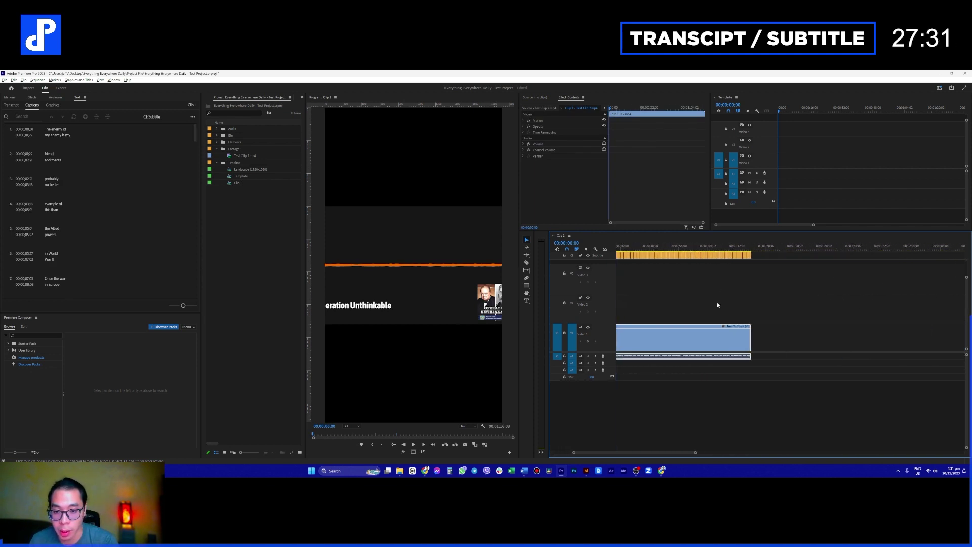
pyautogui.moveTo(821, 249); pyautogui.dragTo(640, 255)
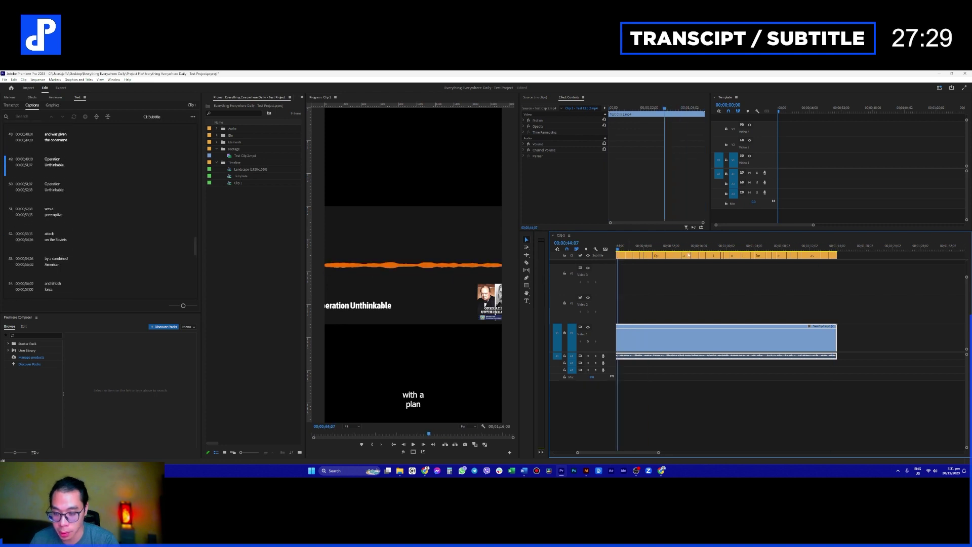
# - Place the playhead on the first caption, "The enemy of my enemy is my", and check the whole caption track
pyautogui.press('Home')
pyautogui.click(623, 247)
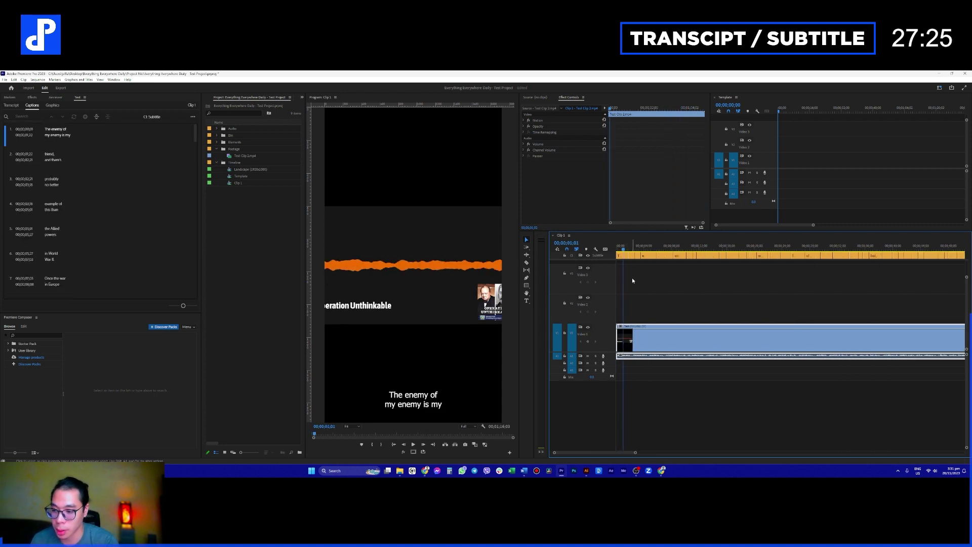
pyautogui.press('-')
pyautogui.press('-')
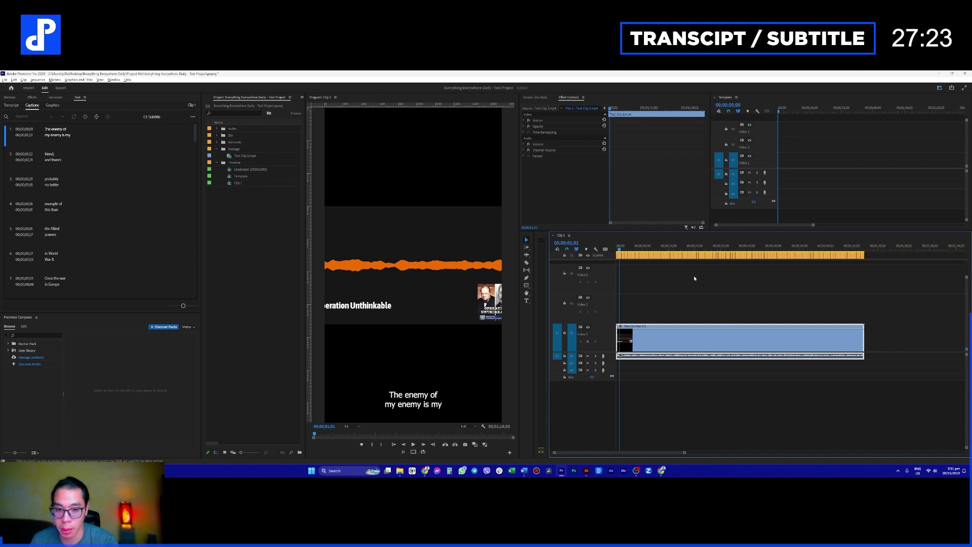
pyautogui.scroll(3, 647, 284)
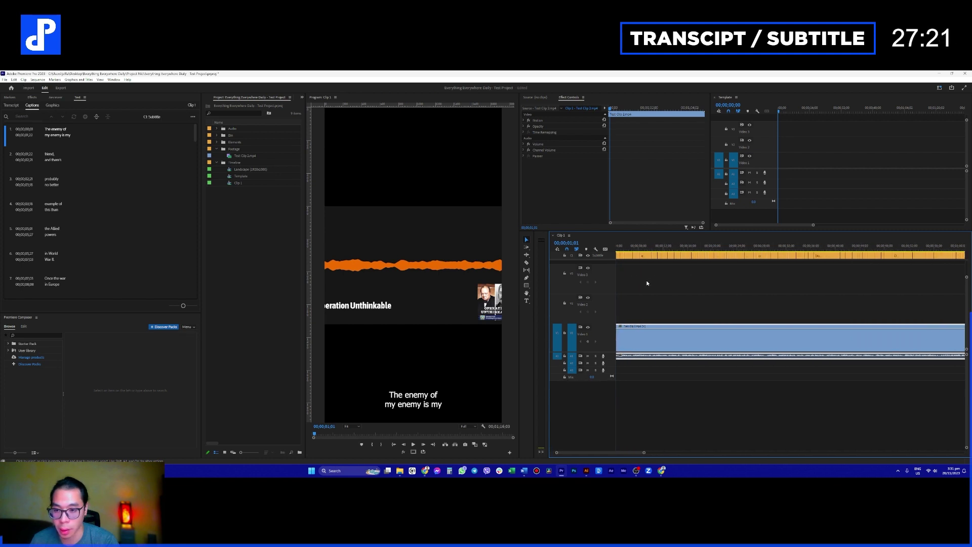
pyautogui.scroll(-3, 654, 283)
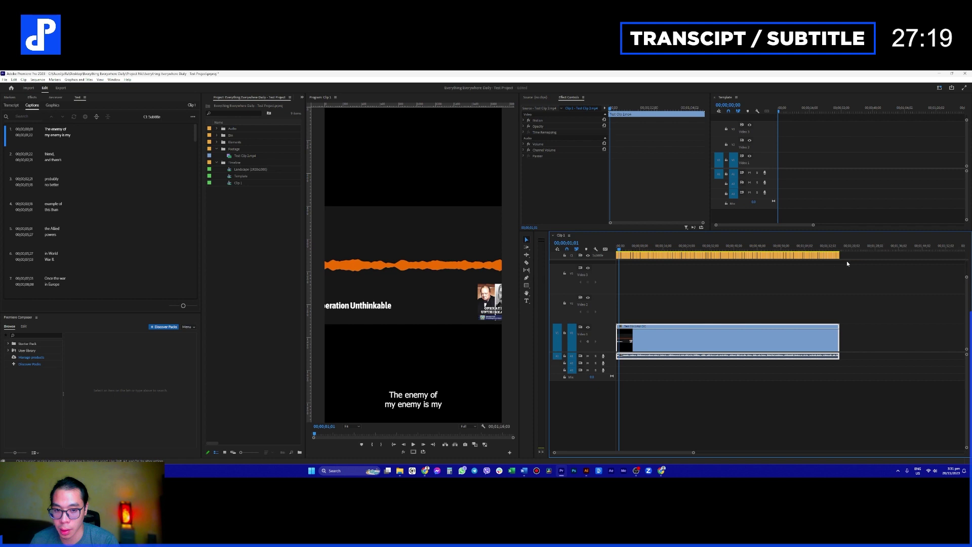
# - Select all captions on the Clip 1 timeline and add three more caption tracks in Subtitle format with no style
pyautogui.moveTo(770, 259); pyautogui.dragTo(619, 258)
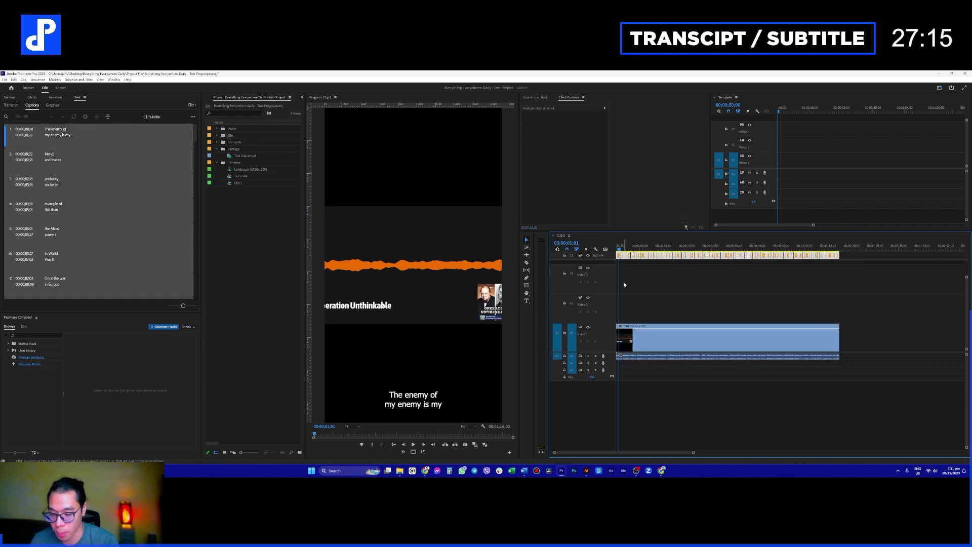
pyautogui.rightClick(609, 257)
pyautogui.click(628, 269)
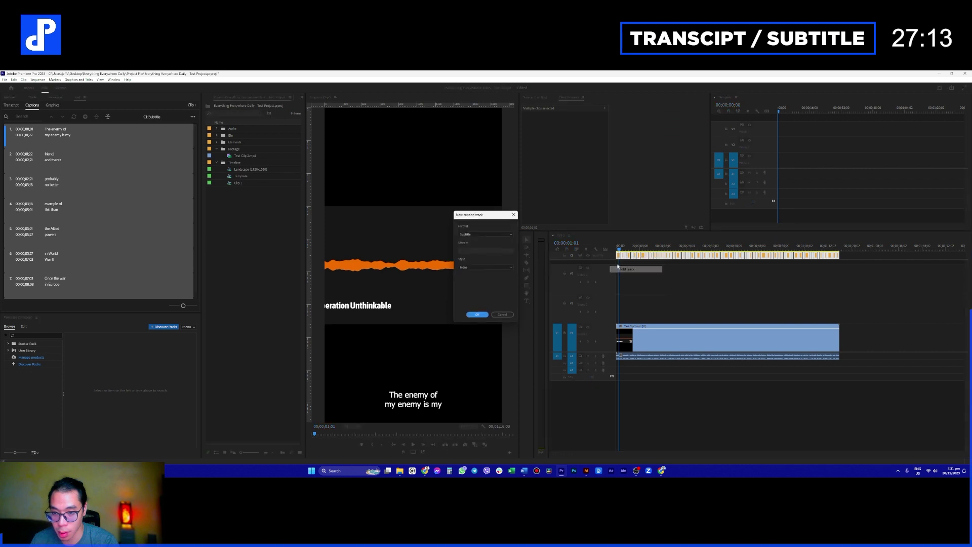
pyautogui.click(476, 314)
pyautogui.rightClick(606, 264)
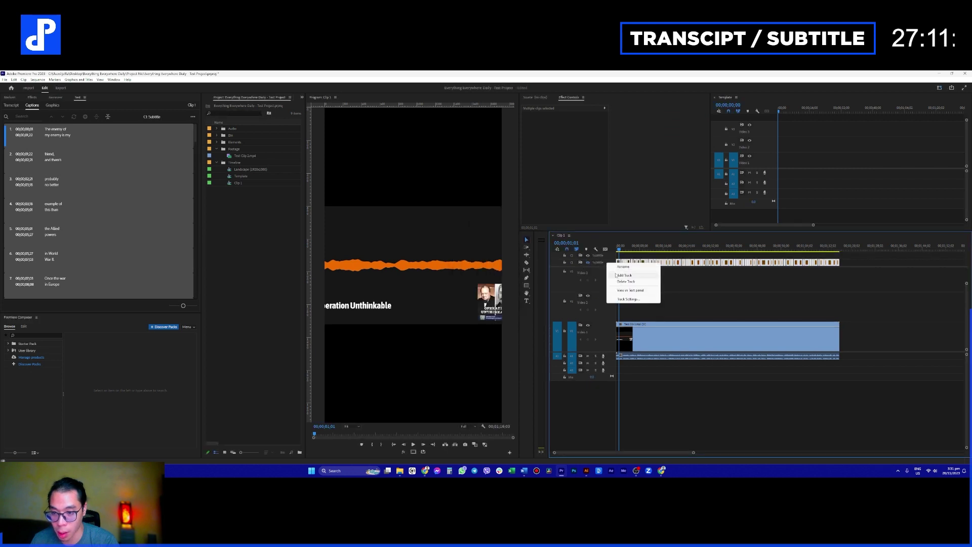
pyautogui.click(627, 274)
pyautogui.press('Return')
pyautogui.rightClick(610, 269)
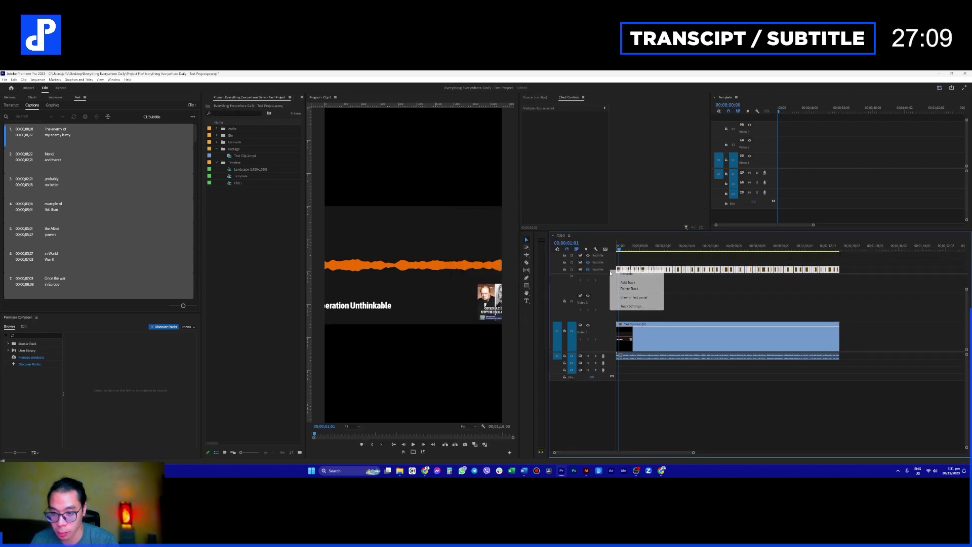
pyautogui.click(628, 283)
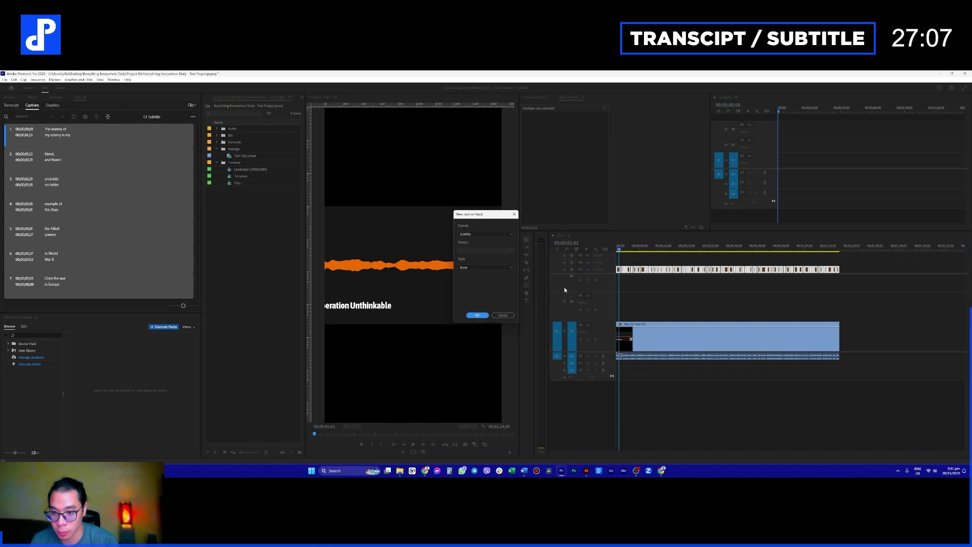
pyautogui.click(477, 315)
pyautogui.press('=')
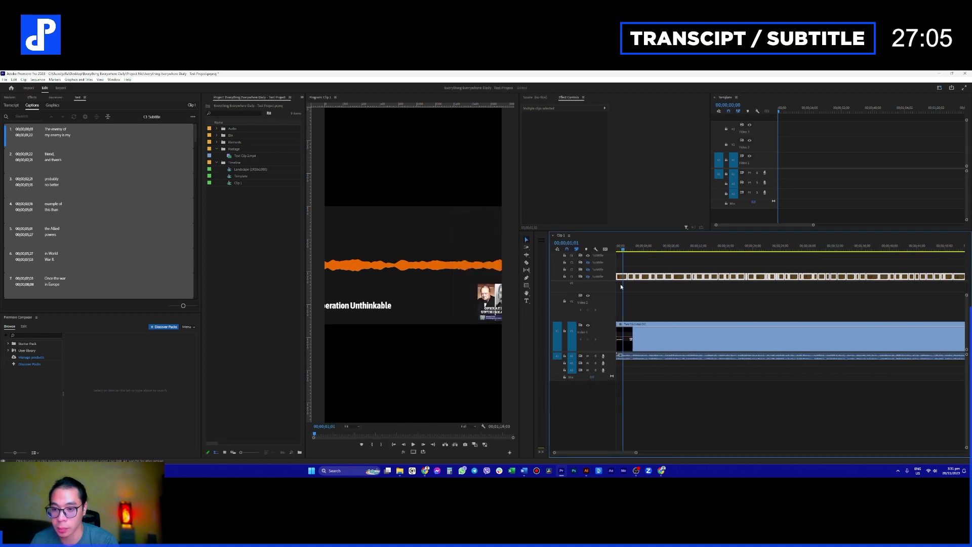
# - Duplicate the captions onto the empty track above, and lock the original caption track, Video 1 and Audio 1
pyautogui.moveTo(622, 279); pyautogui.dragTo(621, 272)
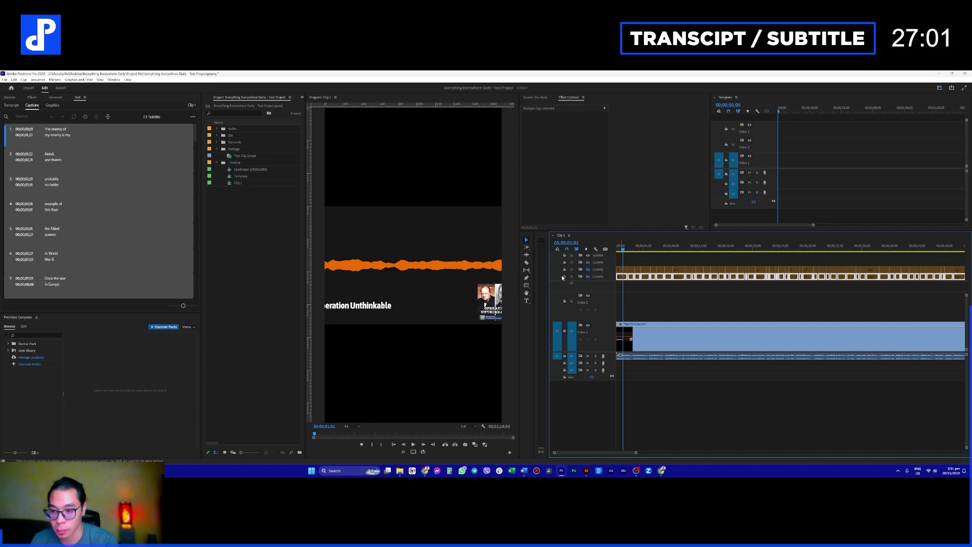
pyautogui.click(581, 276)
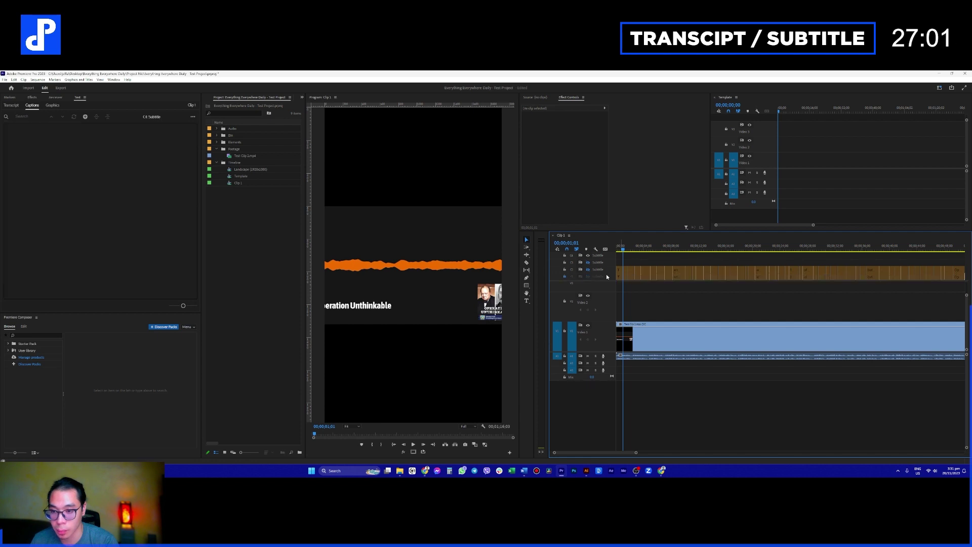
pyautogui.click(565, 331)
pyautogui.click(564, 356)
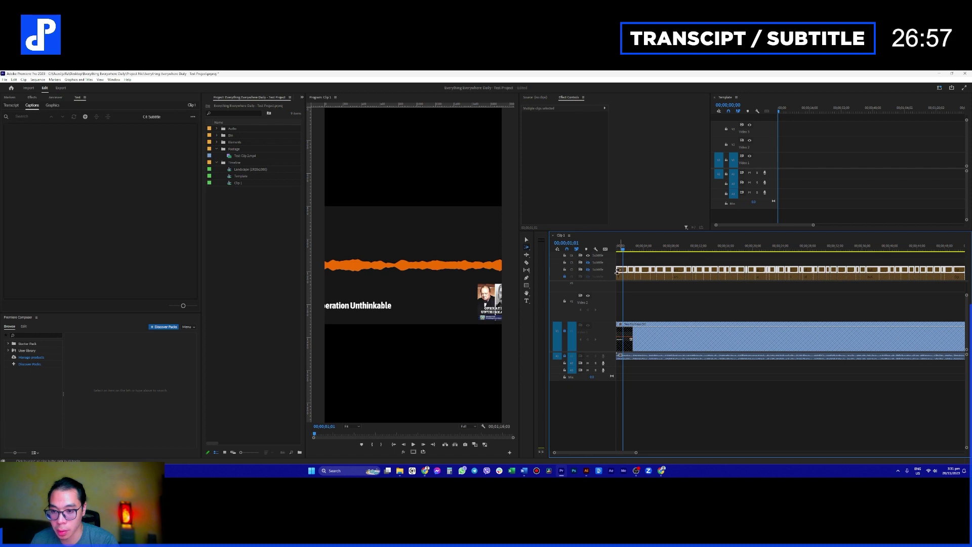
# - Copy all captions up onto the two remaining caption tracks and lock every caption track except the top one
pyautogui.click(621, 262)
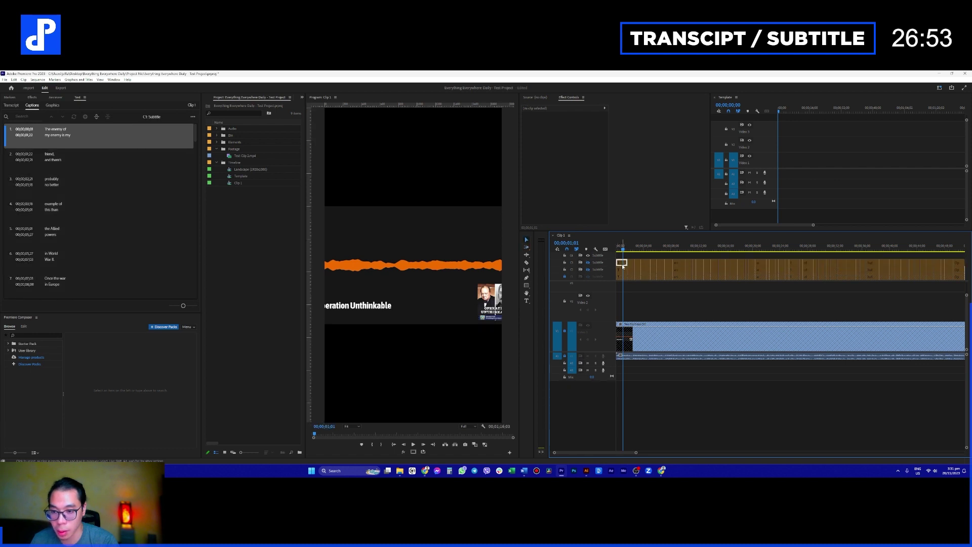
pyautogui.hotkey('ctrl', 'a')
pyautogui.moveTo(622, 263); pyautogui.dragTo(623, 262)
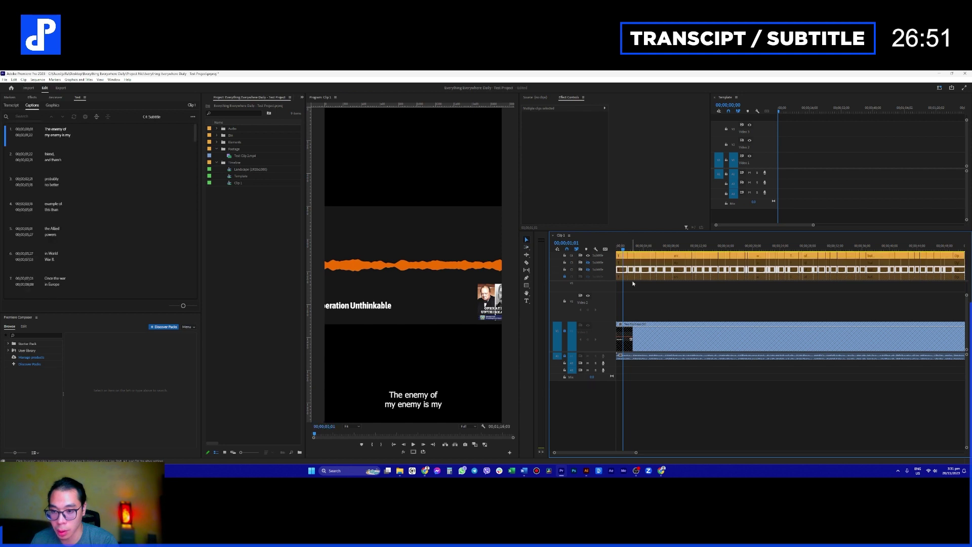
pyautogui.press('Delete')
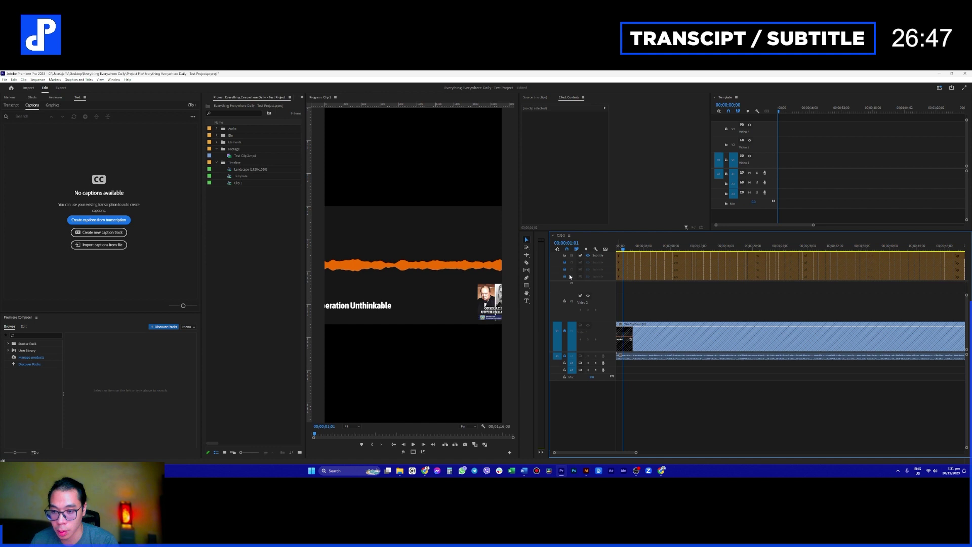
# - Activate the top caption track, place the playhead on its first caption and select that caption
pyautogui.click(598, 258)
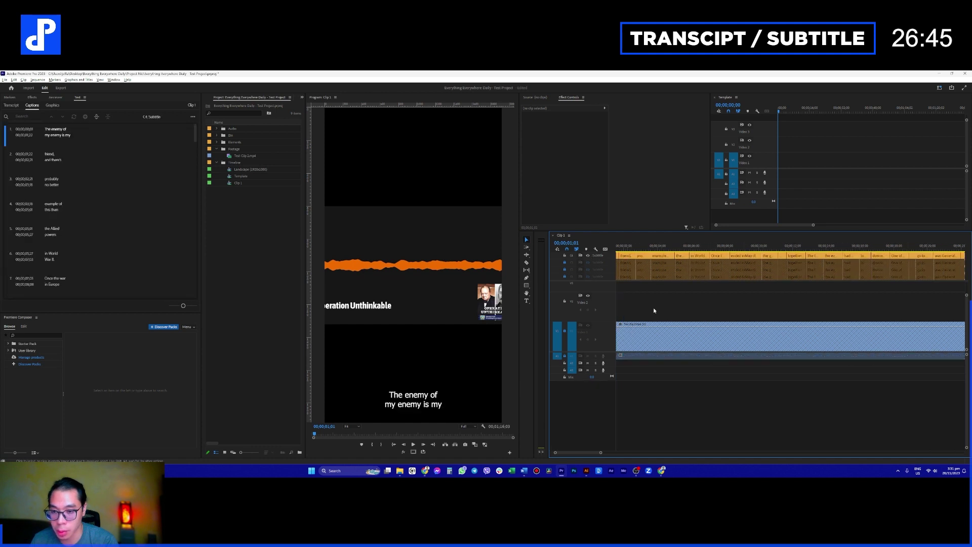
pyautogui.click(636, 248)
pyautogui.click(636, 256)
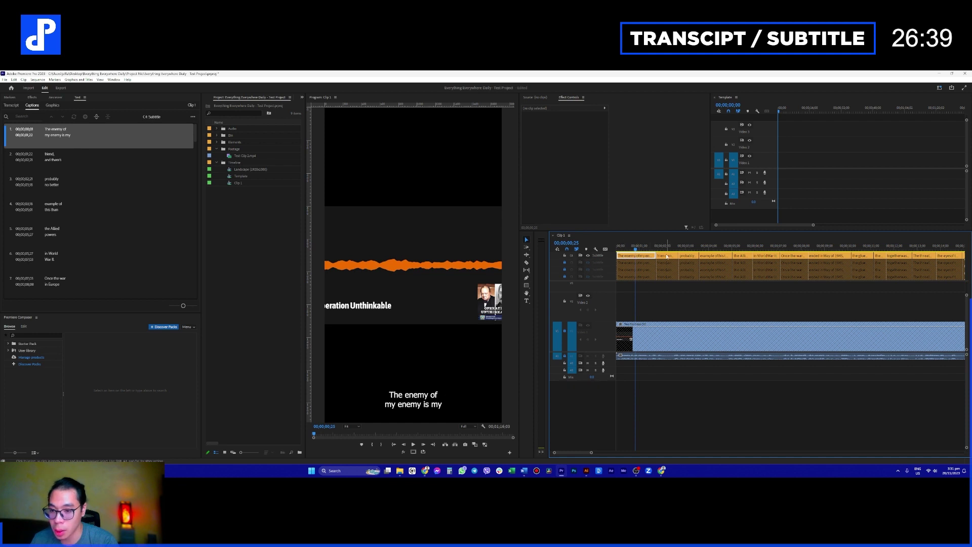
# - Open the first caption's Essential Graphics properties, anchor it to the centre zone and shift it down below the podcast artwork
pyautogui.click(302, 97)
pyautogui.click(314, 105)
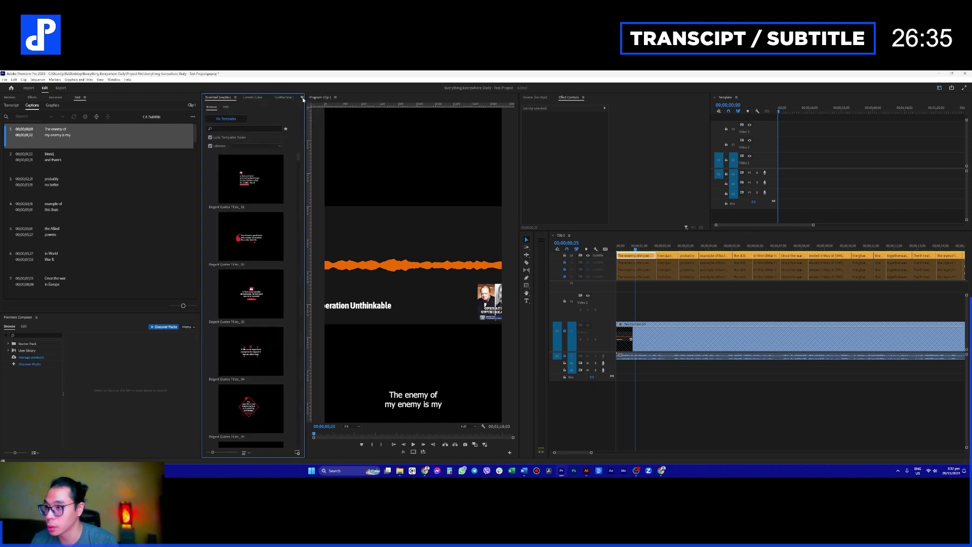
pyautogui.click(302, 97)
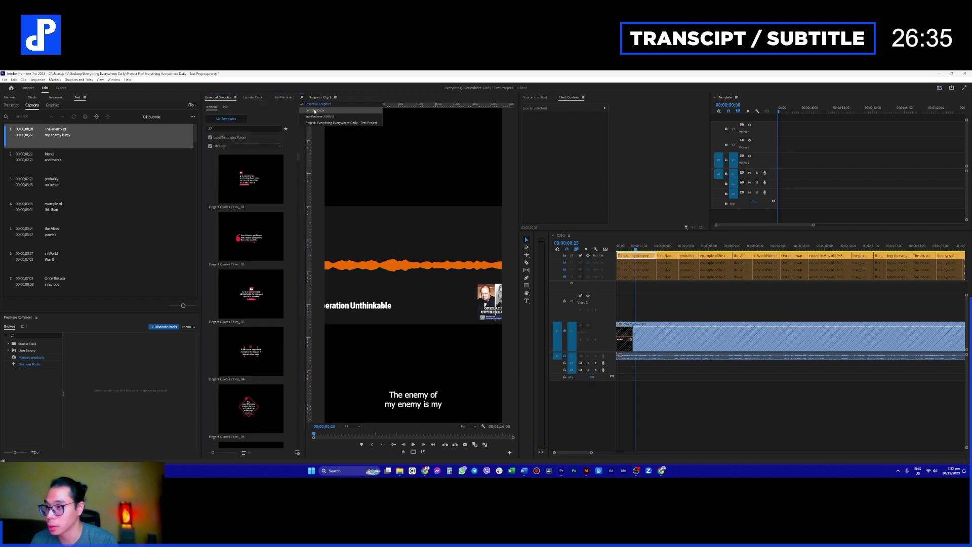
pyautogui.click(225, 107)
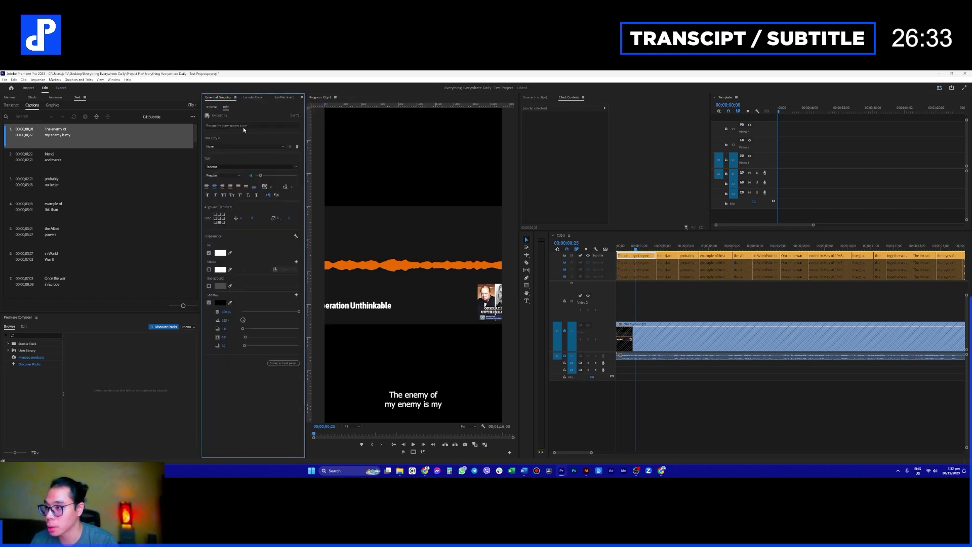
pyautogui.click(219, 218)
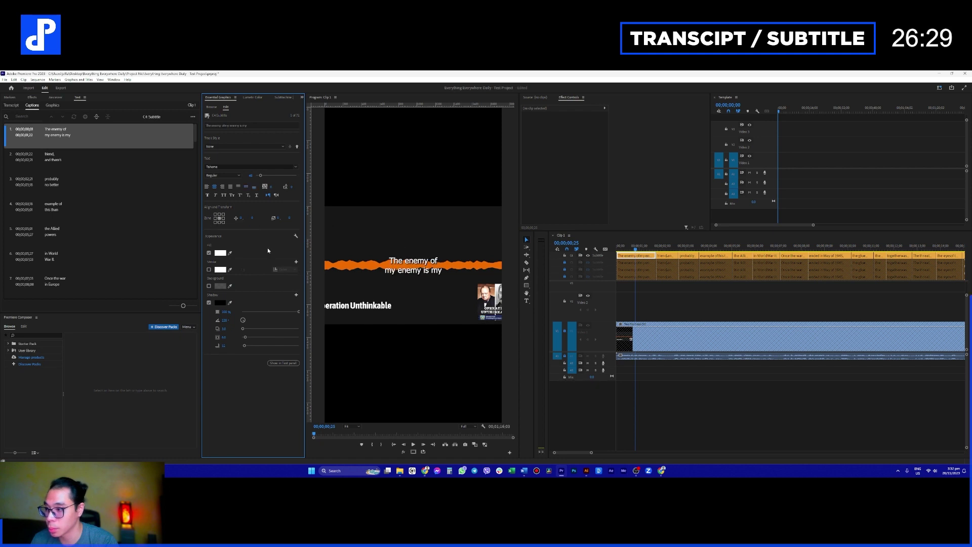
pyautogui.moveTo(251, 219); pyautogui.dragTo(377, 212)
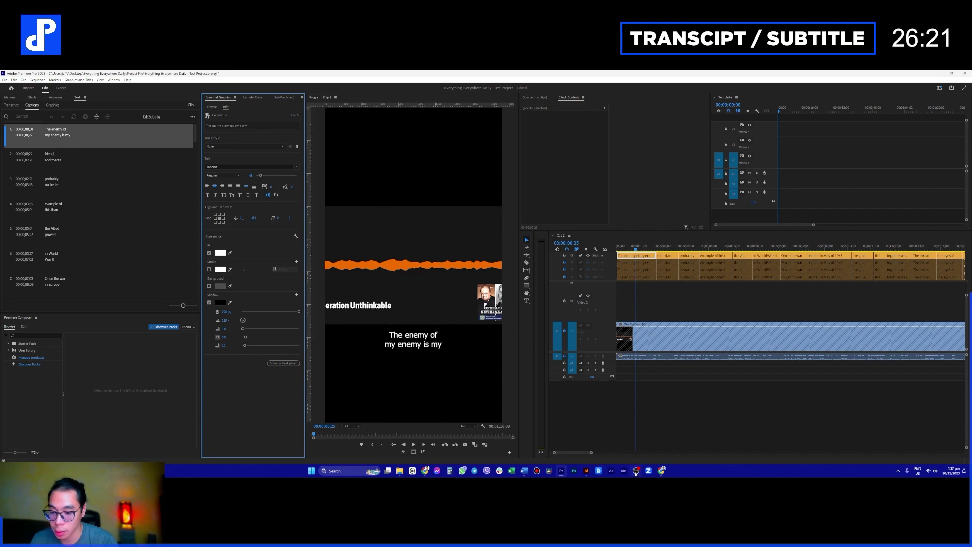
# - Switch to the Everything Everywhere website in Chrome and identify the font of the ABOUT menu item with WhatFont
pyautogui.moveTo(662, 470)
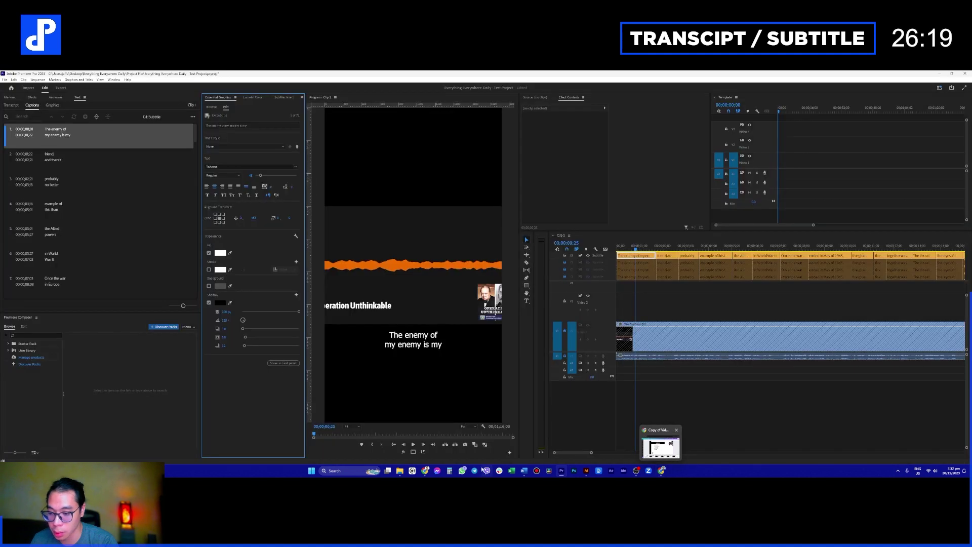
pyautogui.click(436, 471)
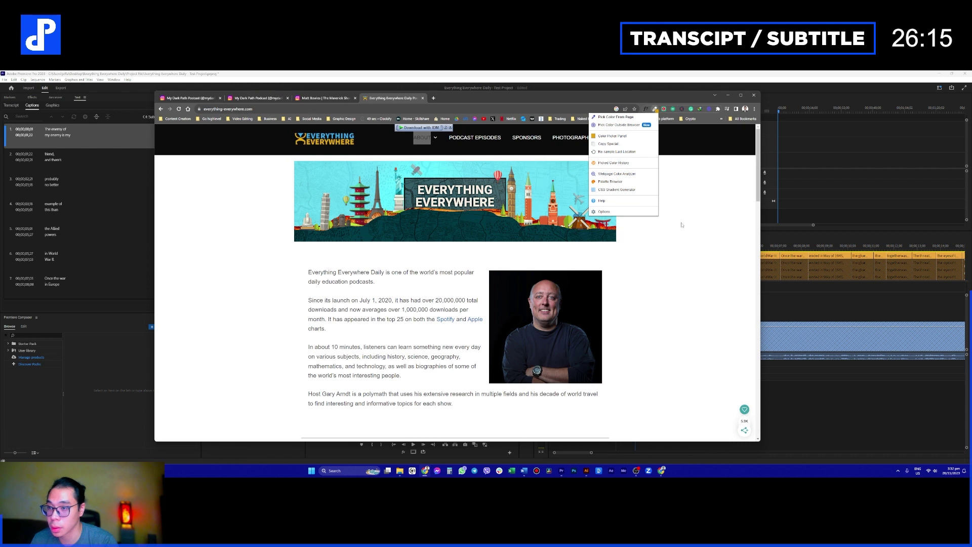
pyautogui.click(655, 109)
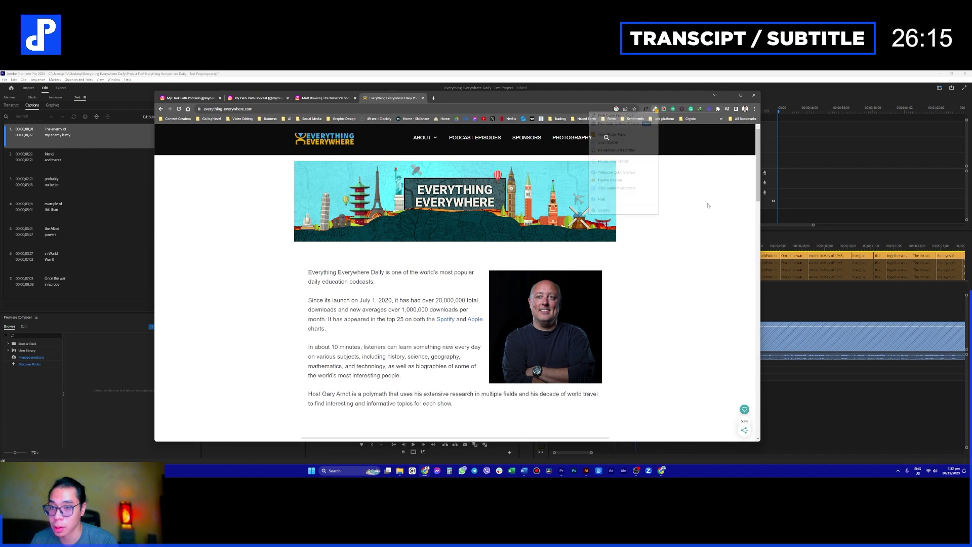
pyautogui.click(646, 110)
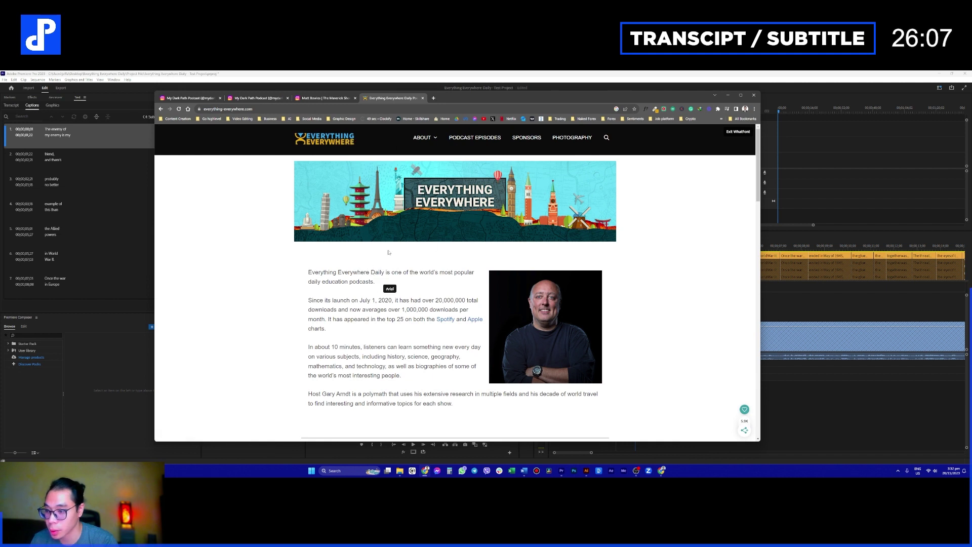
pyautogui.moveTo(430, 142)
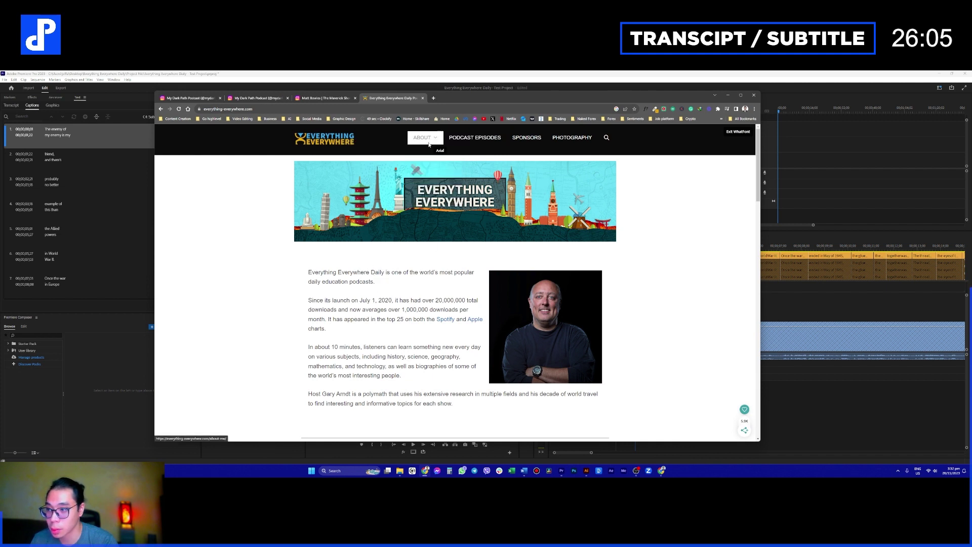
pyautogui.click(426, 139)
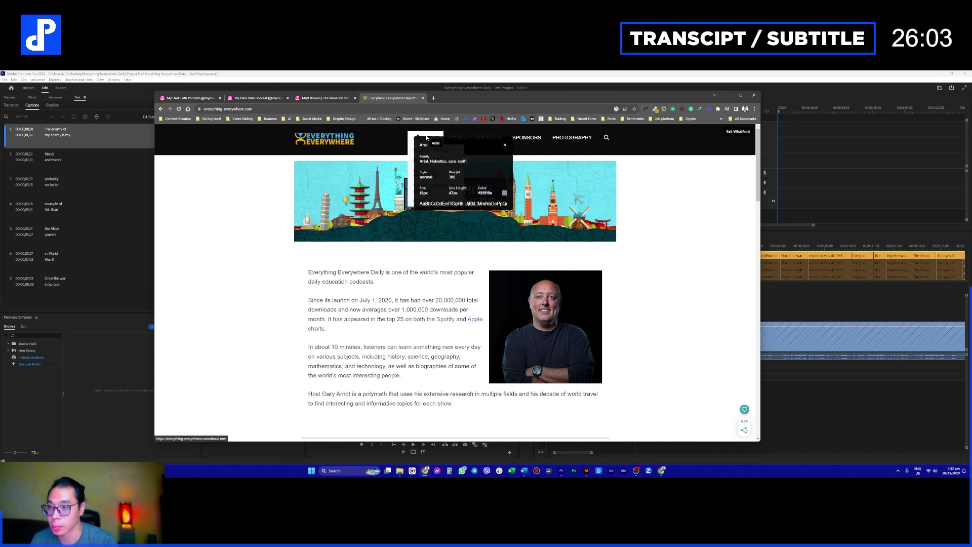
pyautogui.press('Escape')
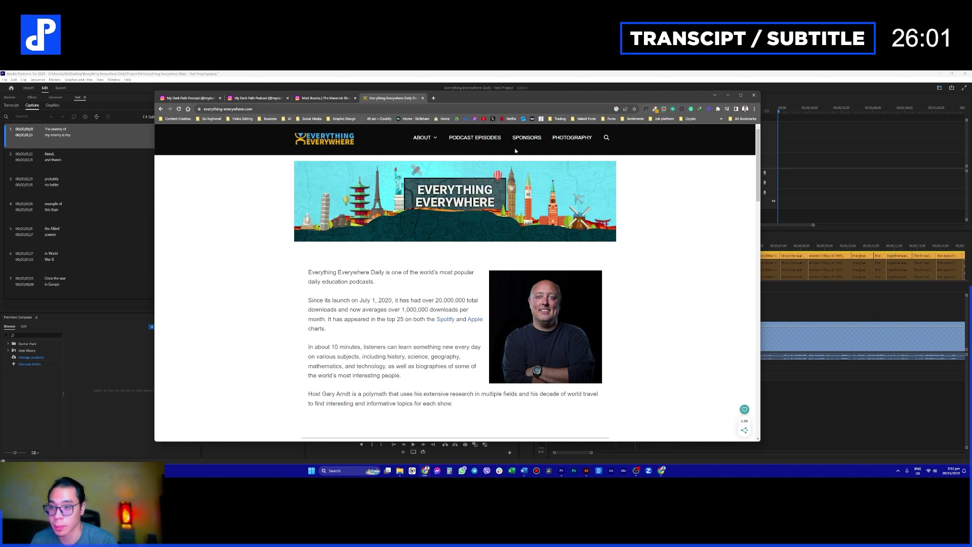
# - Reload the Everything Everywhere page and look through it from the header to the footer for the brand's styling
pyautogui.click(472, 142)
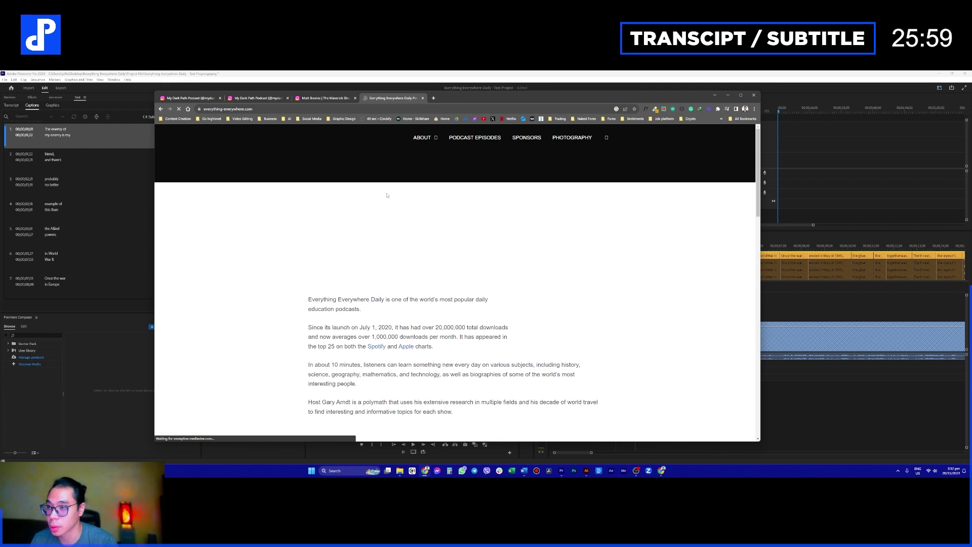
pyautogui.scroll(-12, 411, 238)
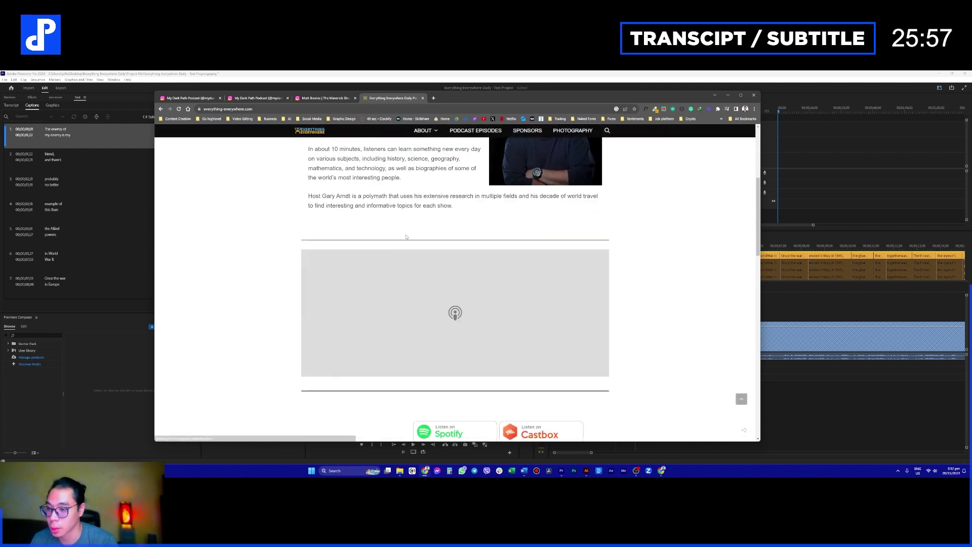
pyautogui.scroll(-3, 411, 255)
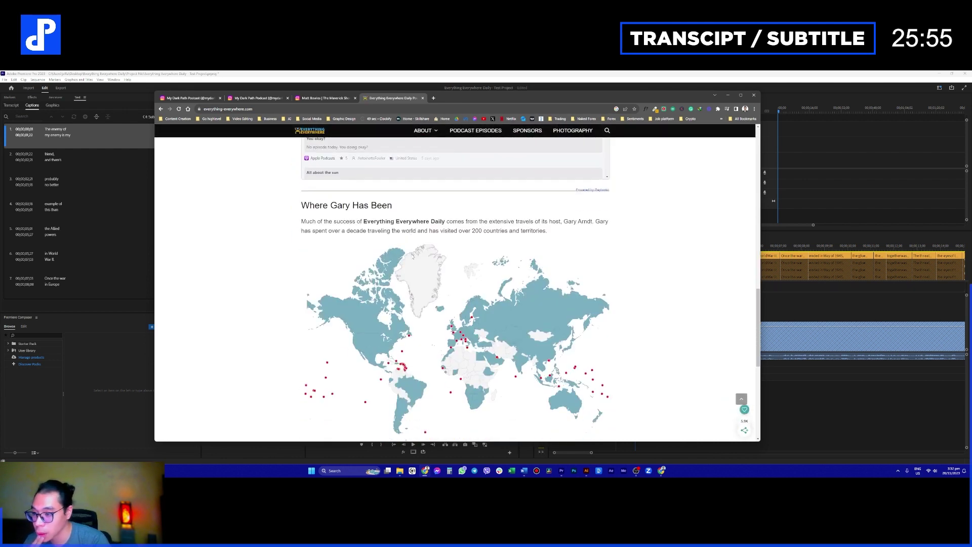
pyautogui.scroll(-1, 432, 295)
pyautogui.scroll(-8, 432, 295)
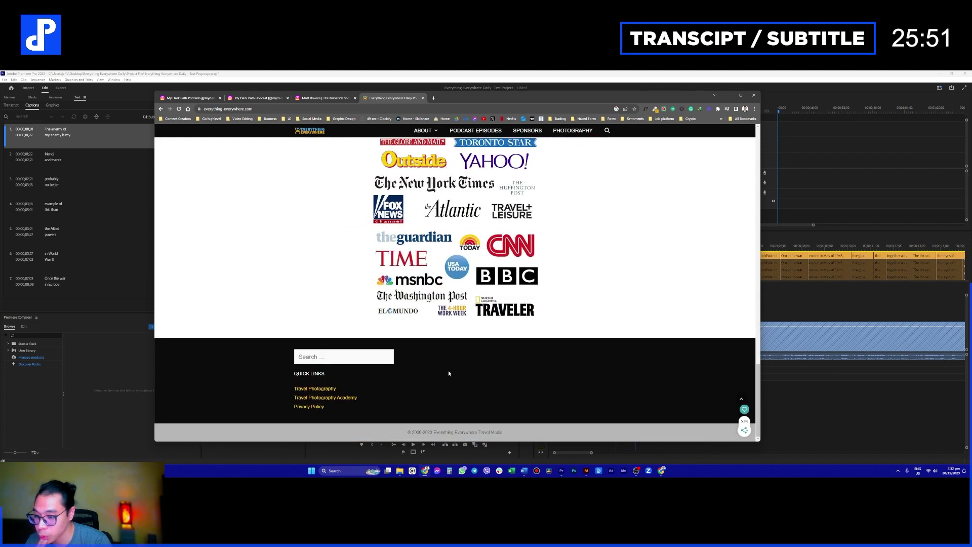
pyautogui.scroll(12, 353, 416)
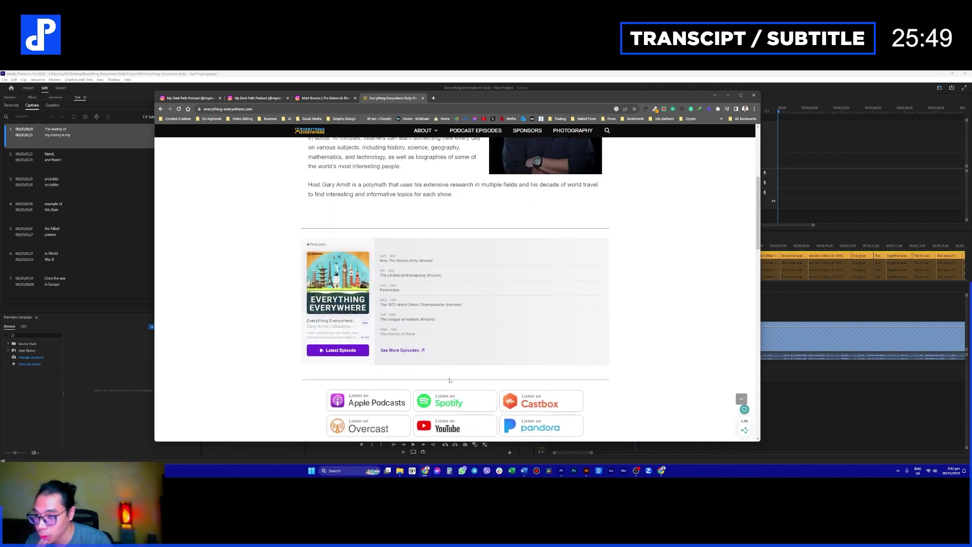
pyautogui.scroll(5, 449, 379)
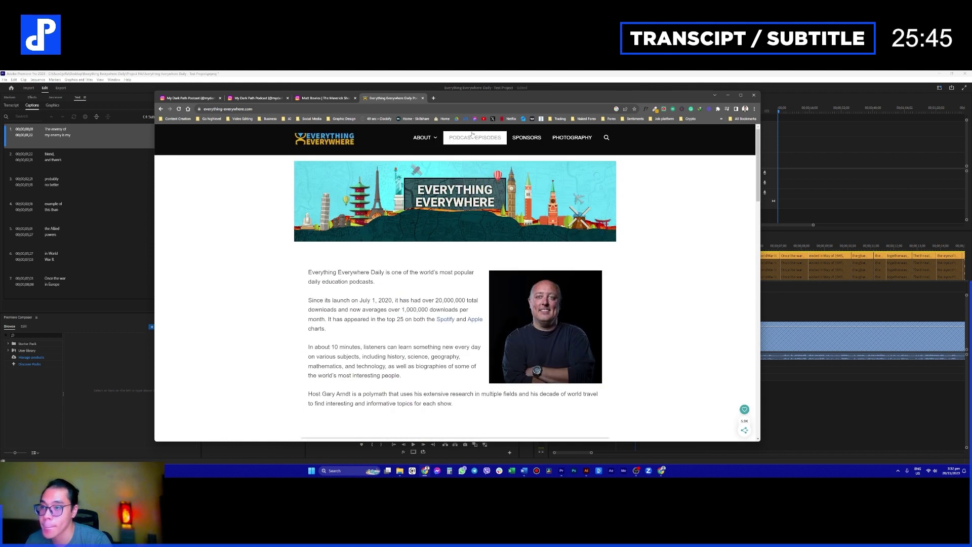
pyautogui.moveTo(434, 139)
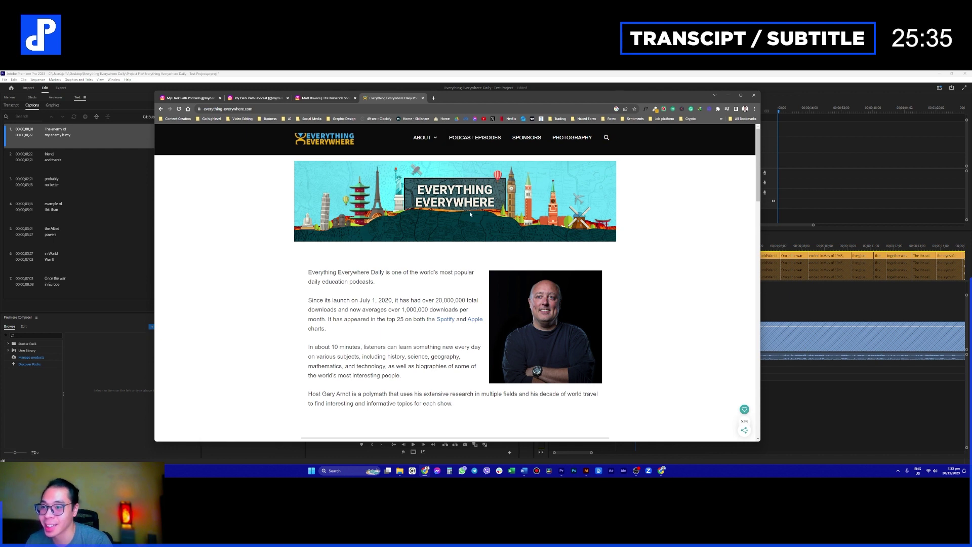
# - Switch back to Premiere Pro and select all captions on the unlocked top caption track
pyautogui.hotkey('alt', 'Tab')
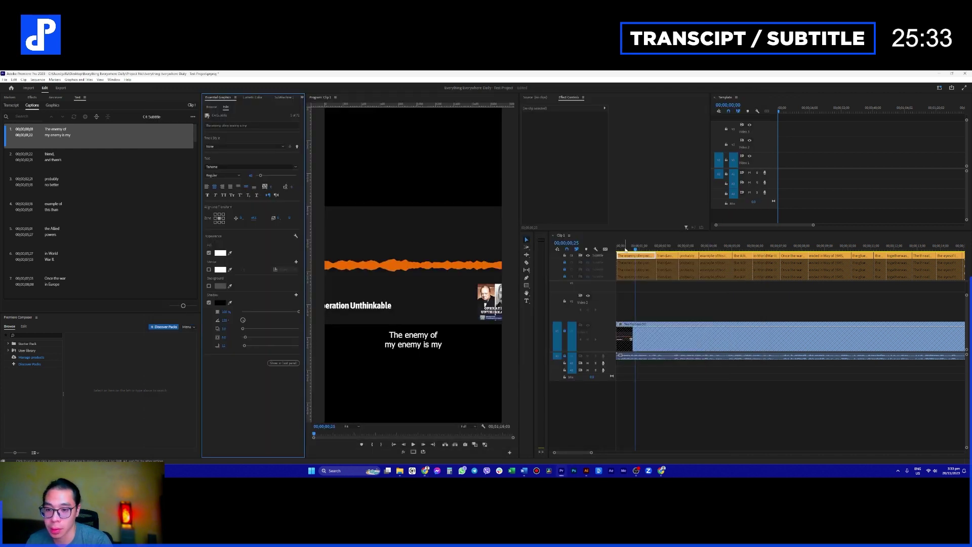
pyautogui.click(541, 280)
pyautogui.hotkey('ctrl', 'a')
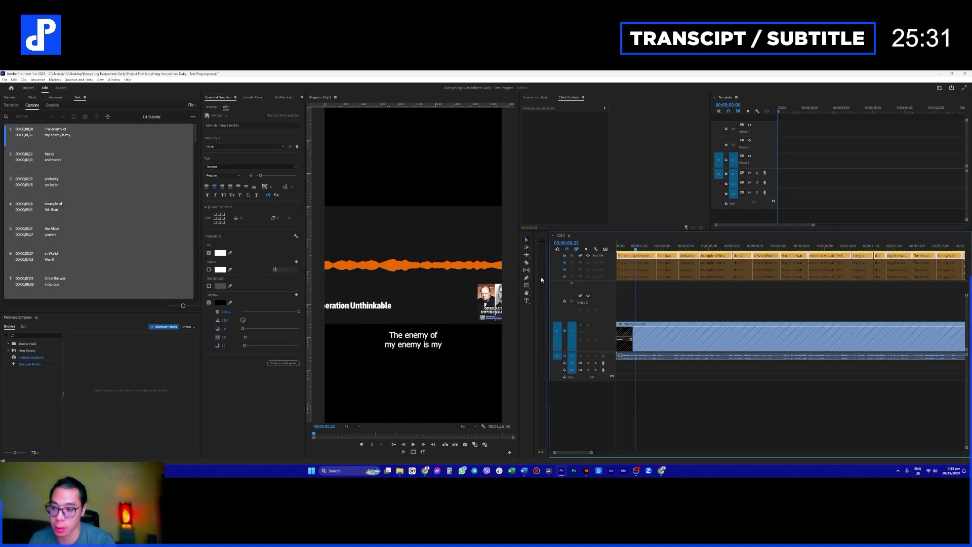
# - Style the selected captions in all-caps Futura Black with wider line spacing
pyautogui.click(218, 166)
pyautogui.write('futura')
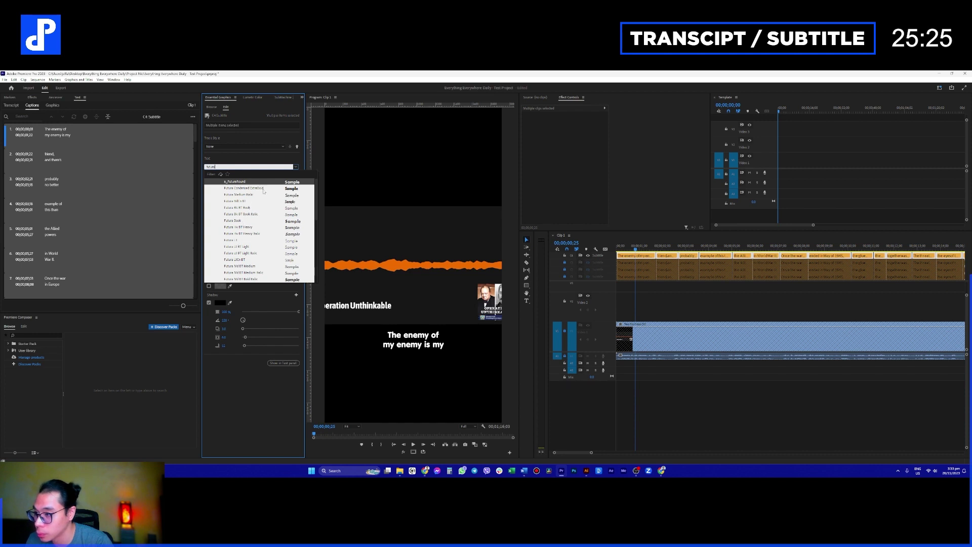
pyautogui.scroll(-6, 250, 249)
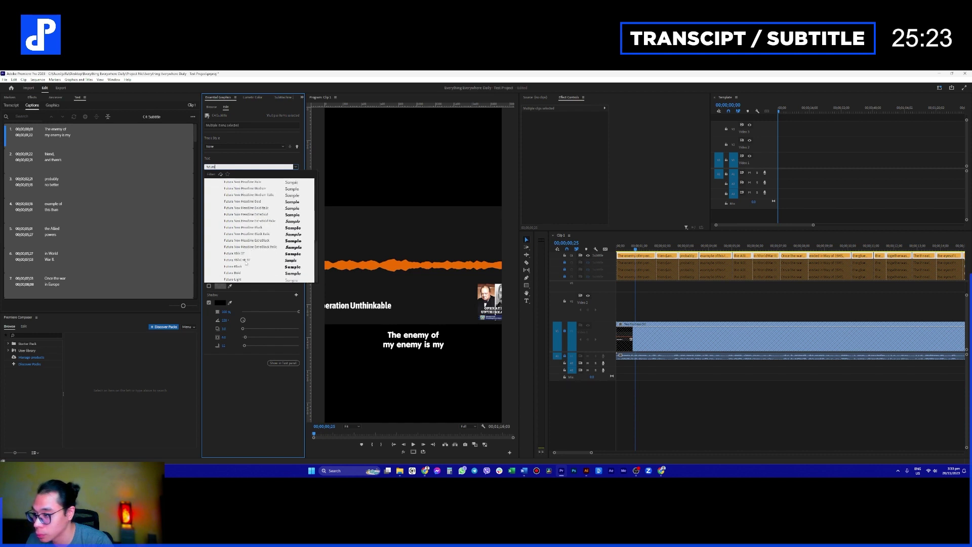
pyautogui.click(237, 267)
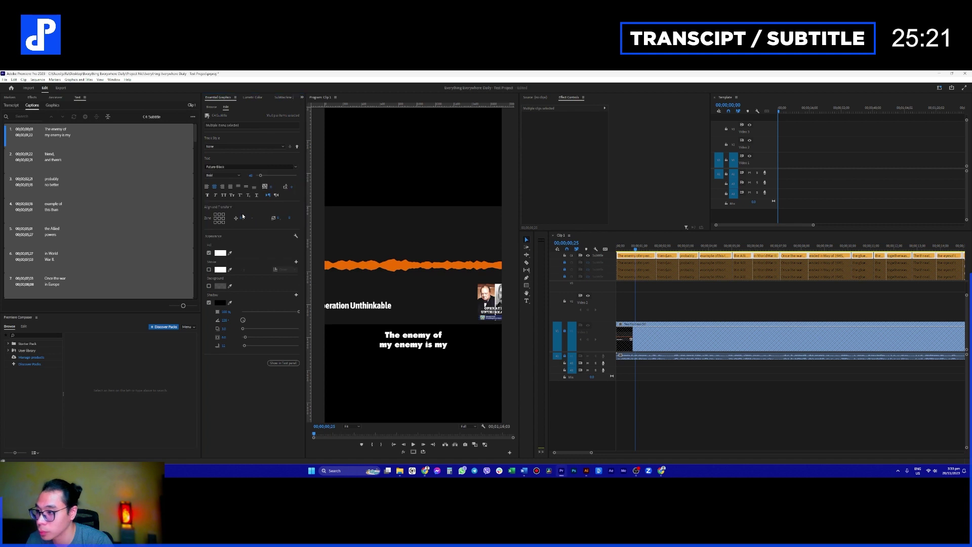
pyautogui.click(222, 195)
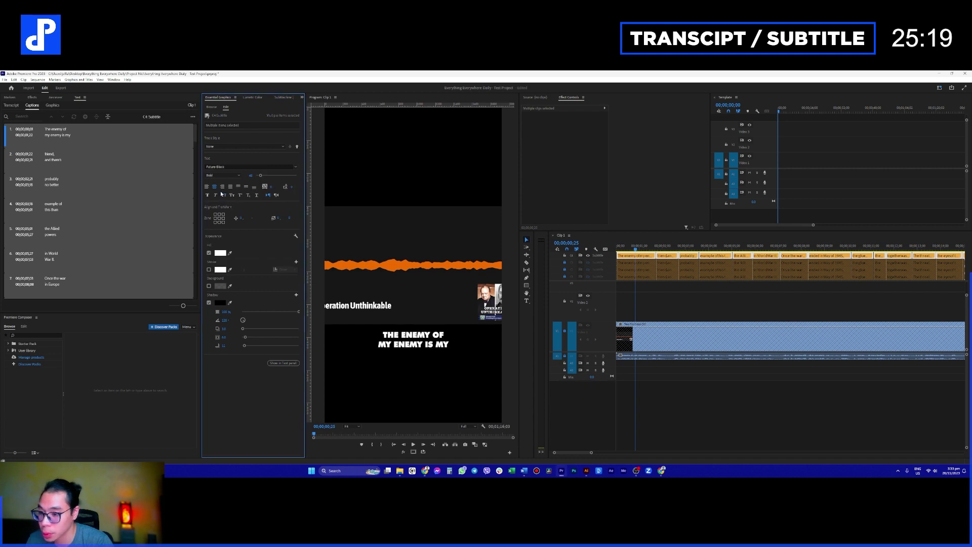
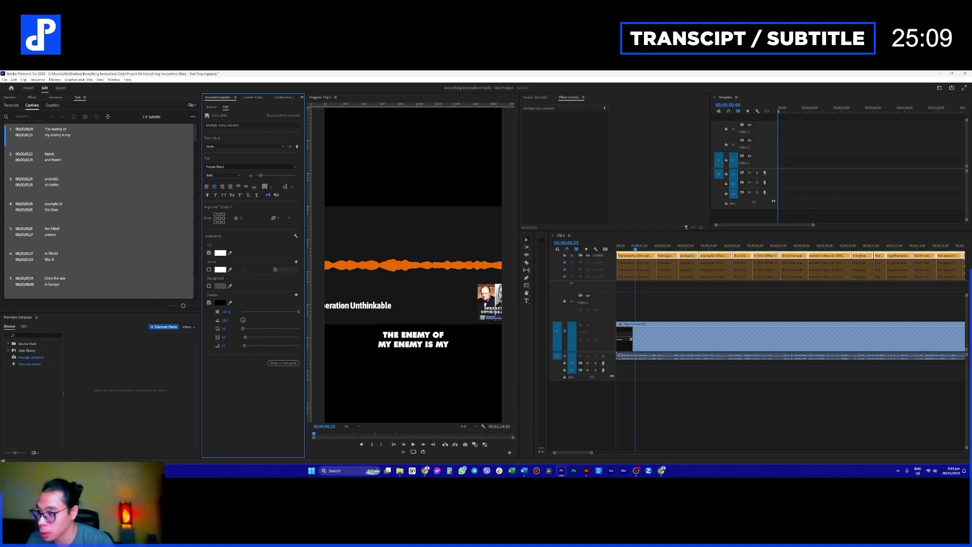
pyautogui.moveTo(294, 188)
pyautogui.mouseDown()
pyautogui.moveTo(372, 188)
pyautogui.moveTo(296, 187)
pyautogui.mouseUp()
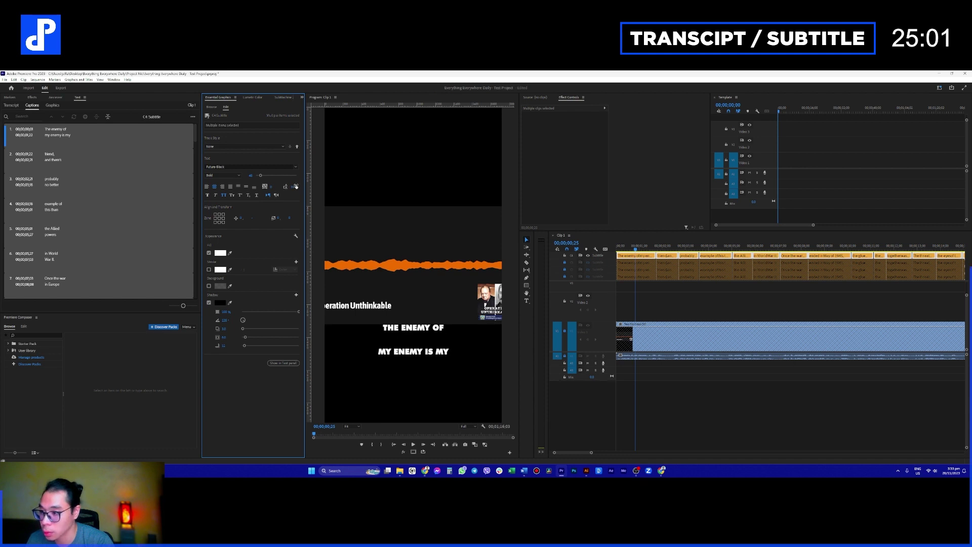
# - Place a horizontal guide along the podcast artwork's lower edge, then enlarge the caption text and adjust its leading so it sits beneath the guide
pyautogui.moveTo(444, 104); pyautogui.dragTo(450, 325)
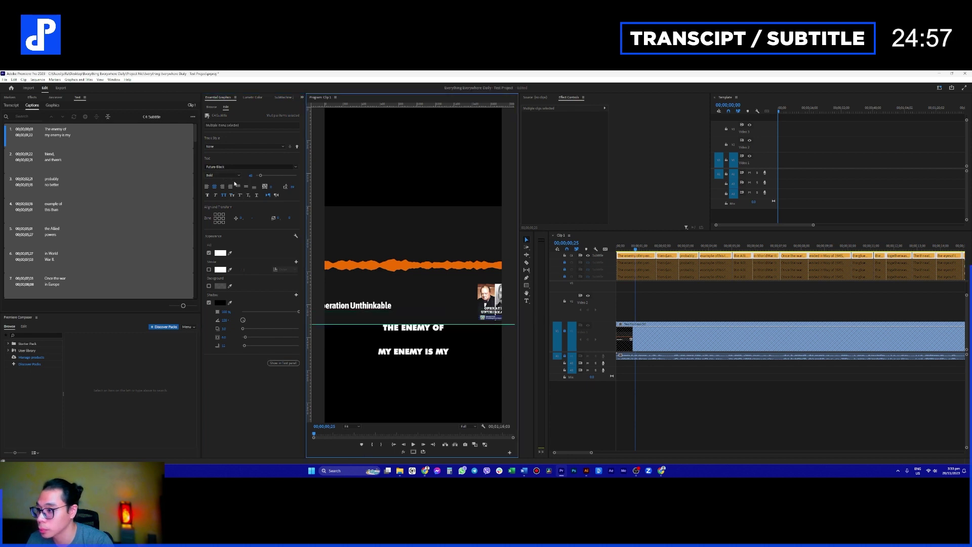
pyautogui.moveTo(262, 177); pyautogui.dragTo(263, 181)
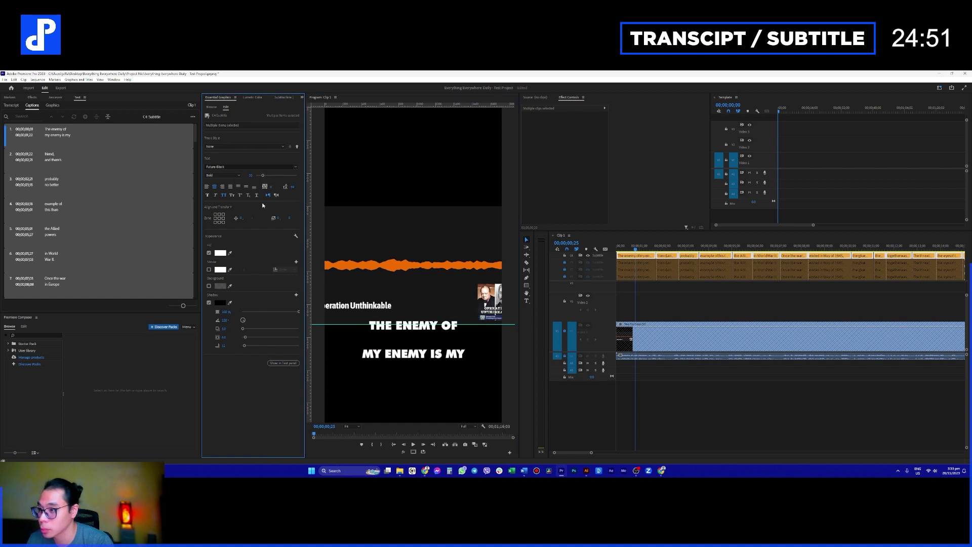
pyautogui.moveTo(256, 219); pyautogui.dragTo(274, 216)
pyautogui.click(293, 186)
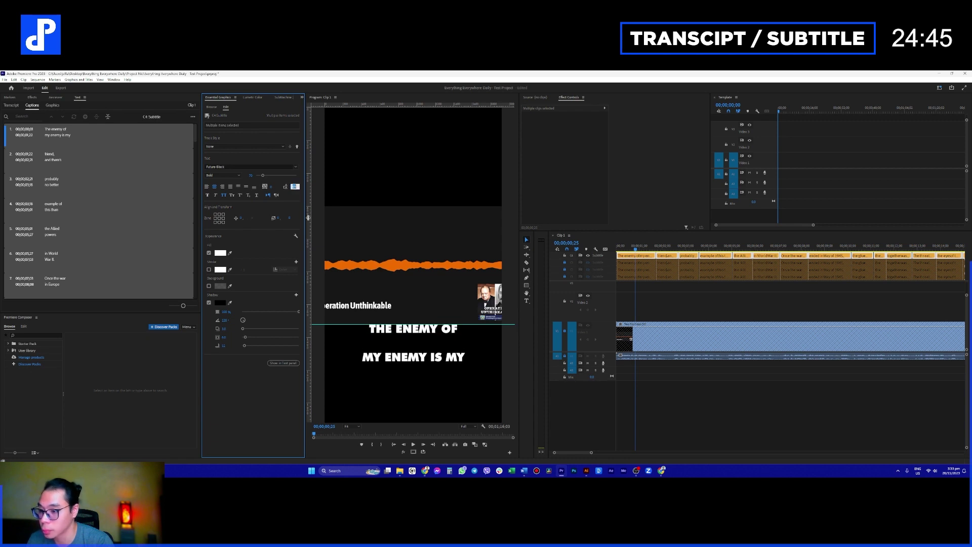
pyautogui.click(657, 302)
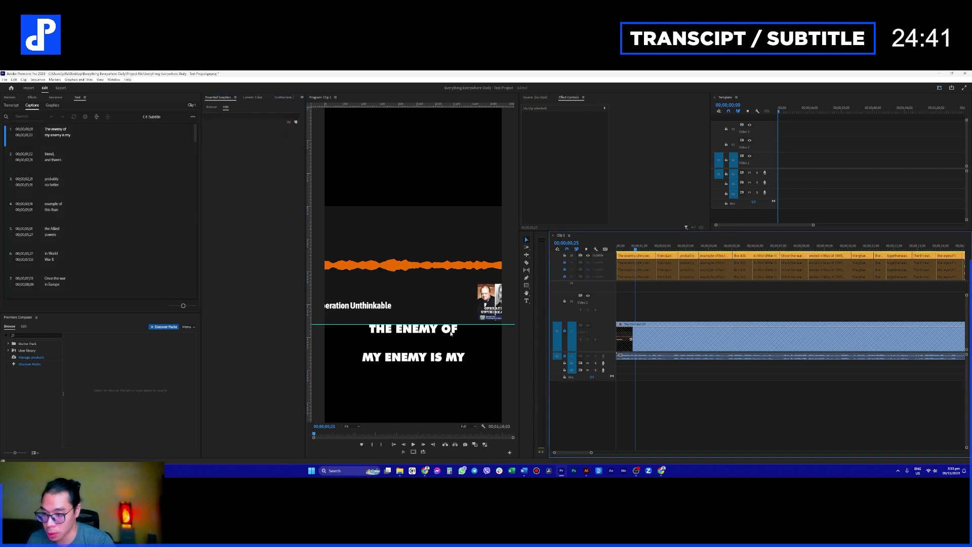
pyautogui.click(635, 255)
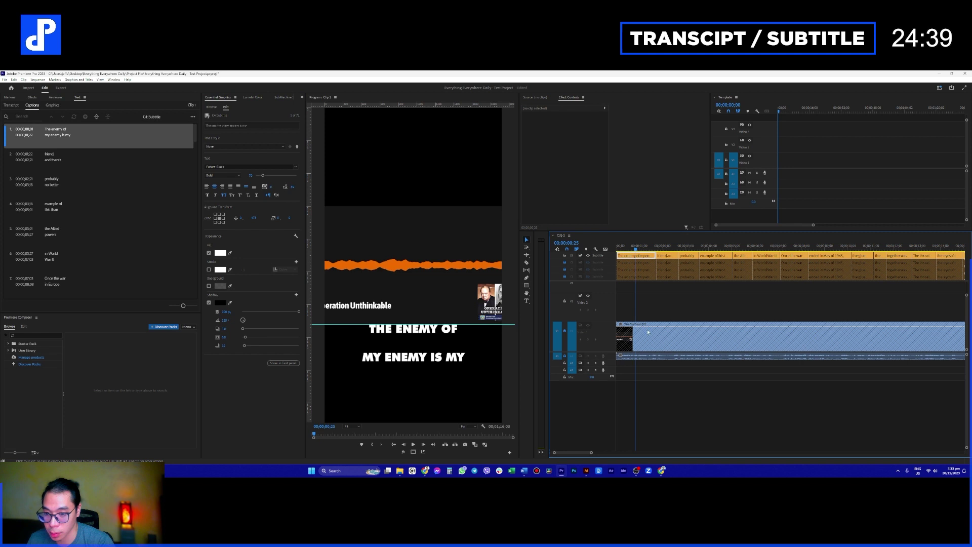
pyautogui.click(633, 302)
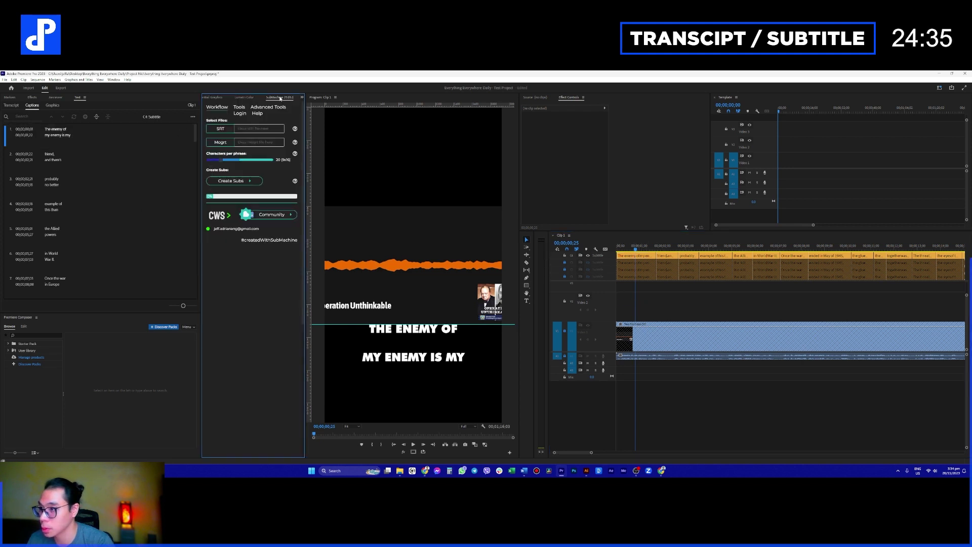
# - Bring up the project's bins in place of the caption properties and widen that area
pyautogui.click(300, 119)
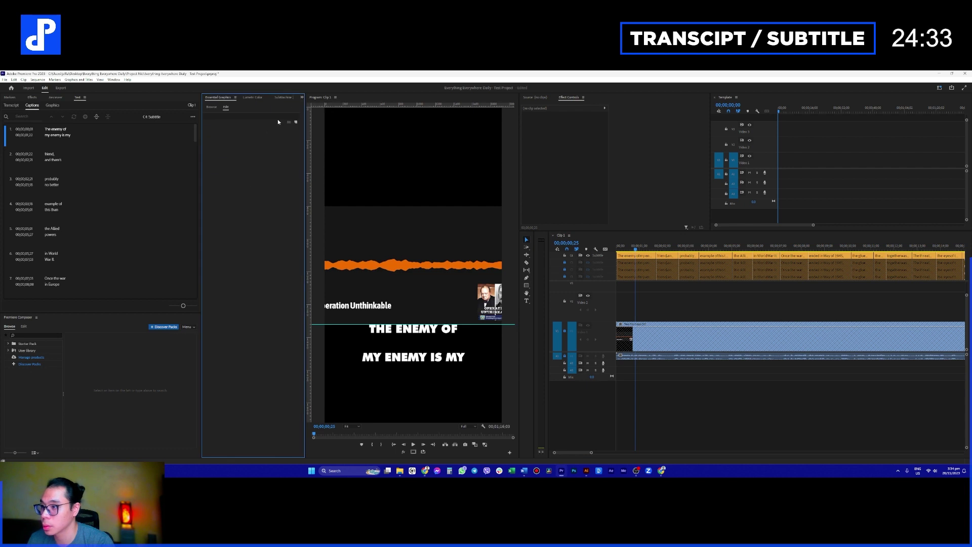
pyautogui.click(302, 97)
pyautogui.click(324, 123)
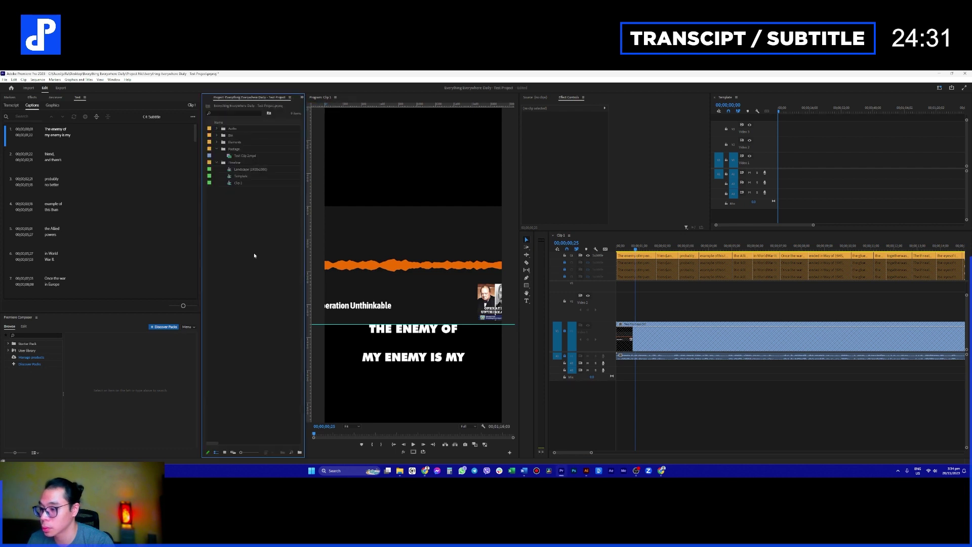
pyautogui.moveTo(304, 438); pyautogui.dragTo(323, 437)
pyautogui.click(309, 452)
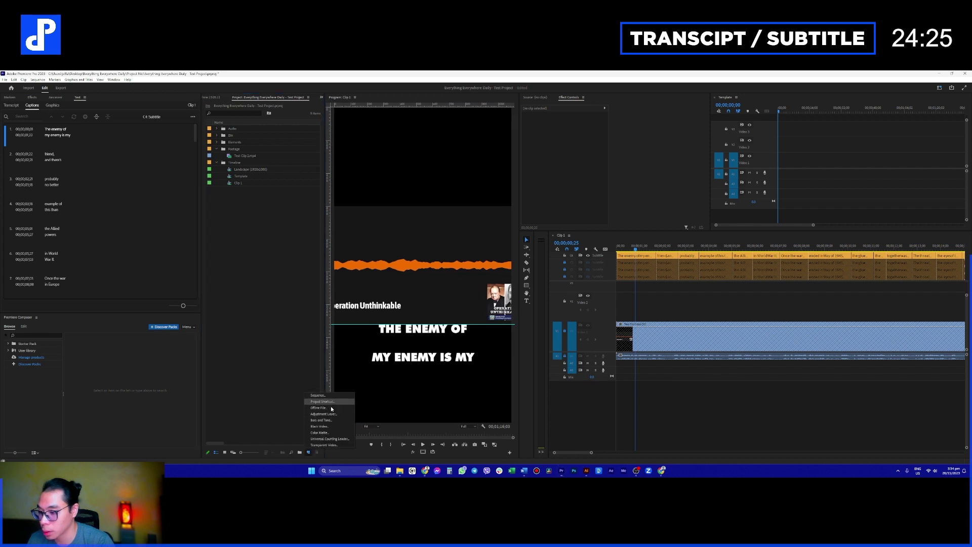
pyautogui.click(324, 433)
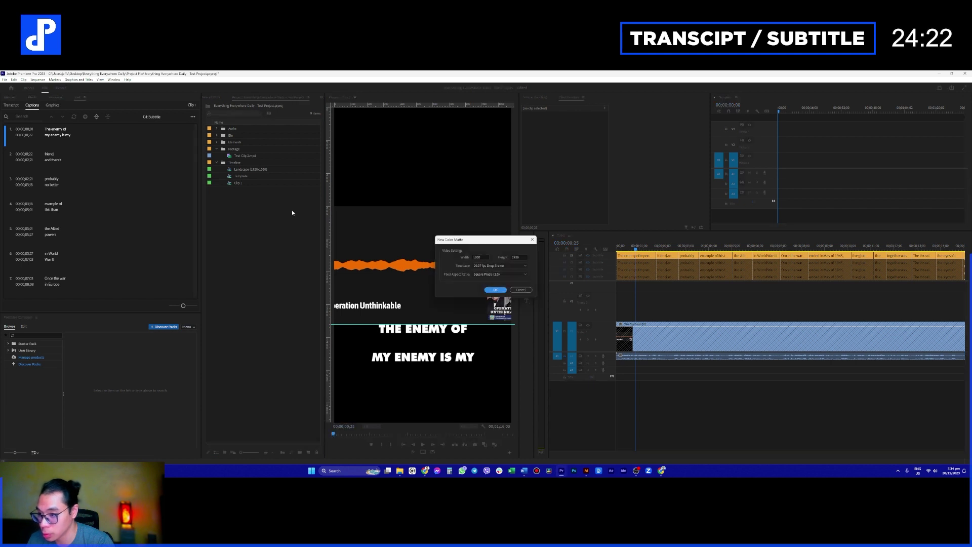
pyautogui.click(520, 290)
# - Create a white color matte with the default sequence settings and place it on Video 2 from the sequence start, above the footage
pyautogui.click(309, 452)
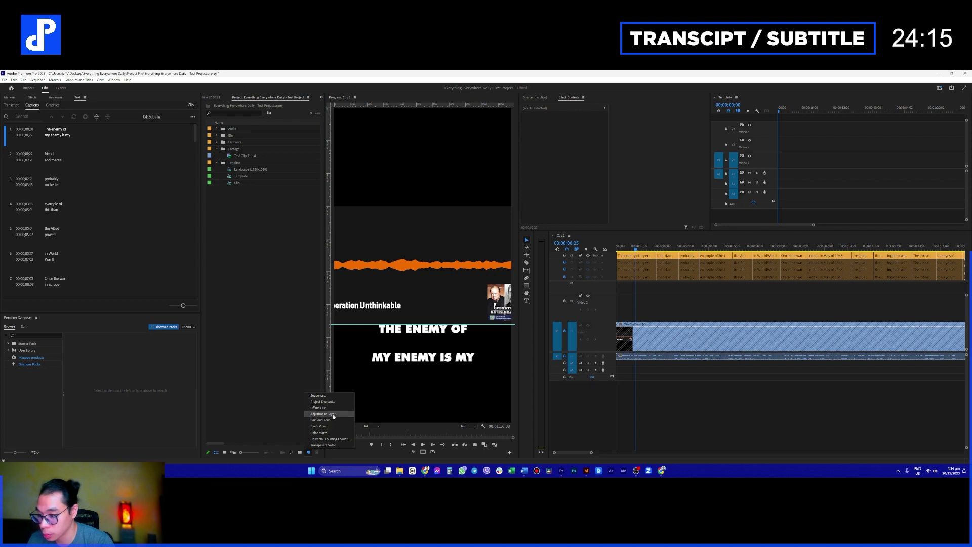
pyautogui.click(320, 433)
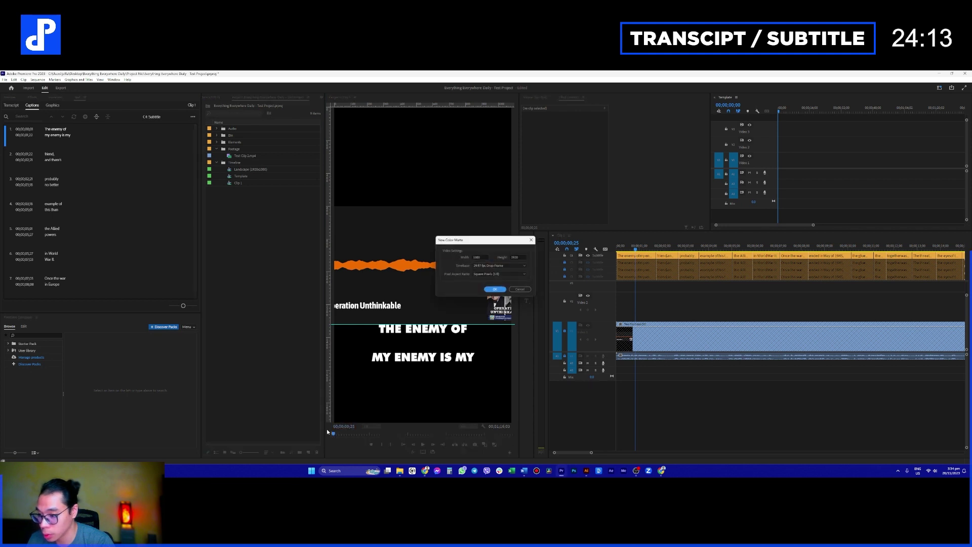
pyautogui.click(493, 288)
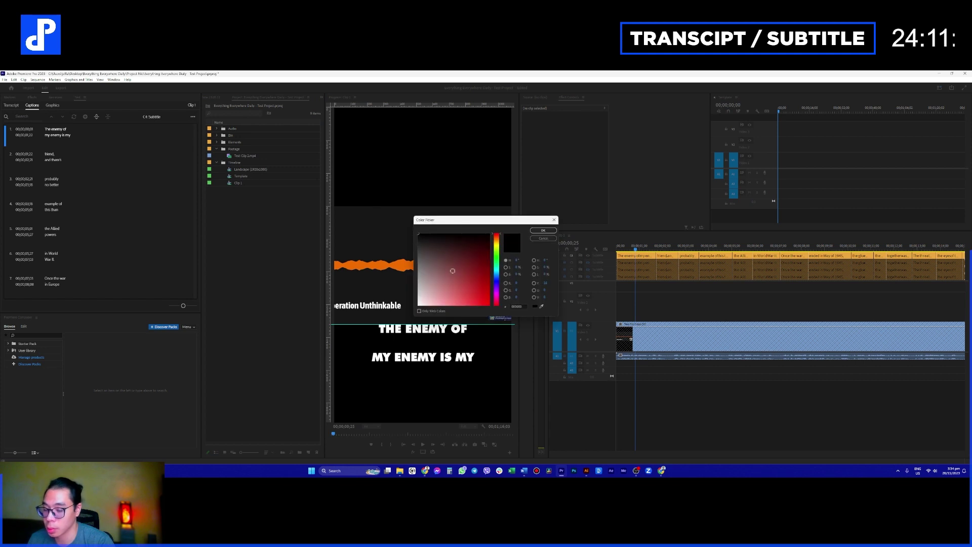
pyautogui.click(537, 230)
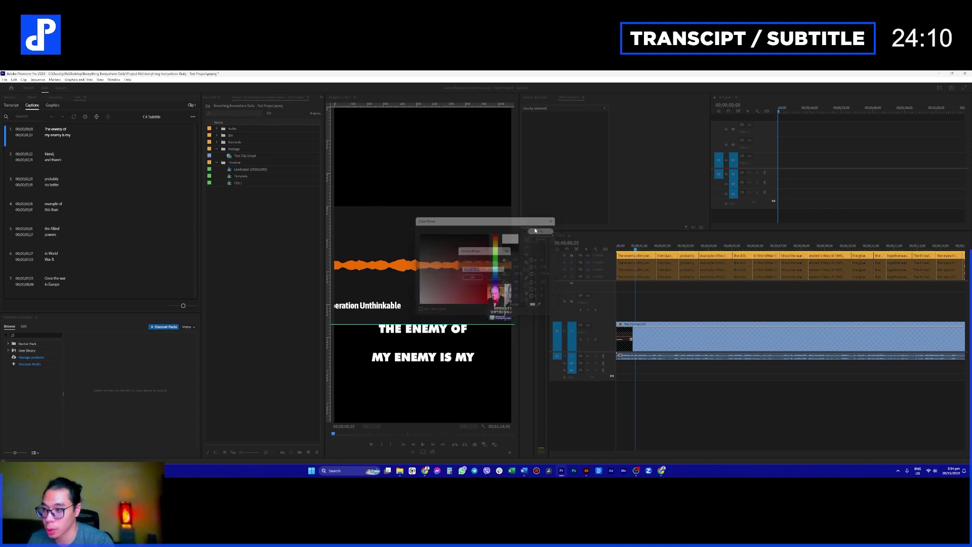
pyautogui.click(473, 277)
pyautogui.moveTo(240, 146); pyautogui.dragTo(851, 307)
# - Increase the distance and size of the first caption's shadow so the white text stands out against the matte
pyautogui.click(636, 256)
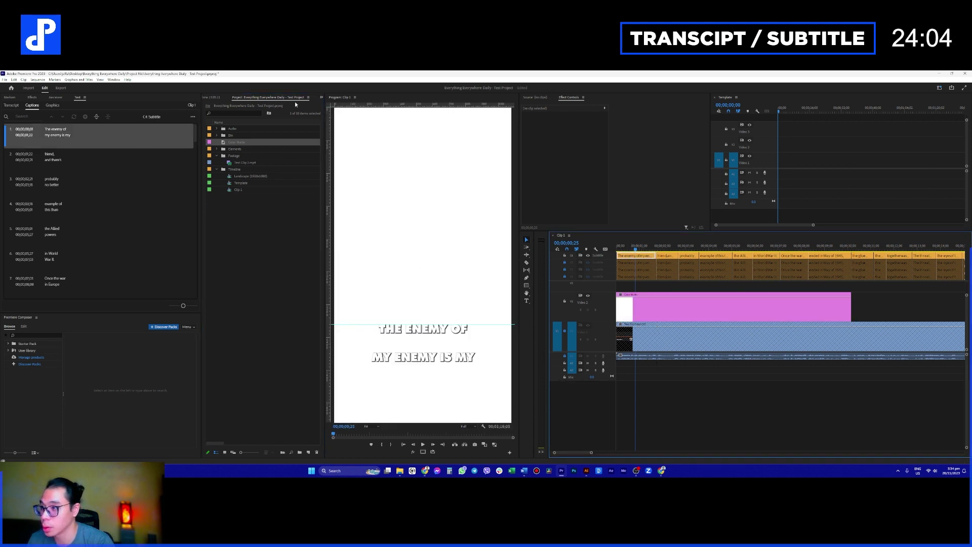
pyautogui.click(321, 97)
pyautogui.click(349, 102)
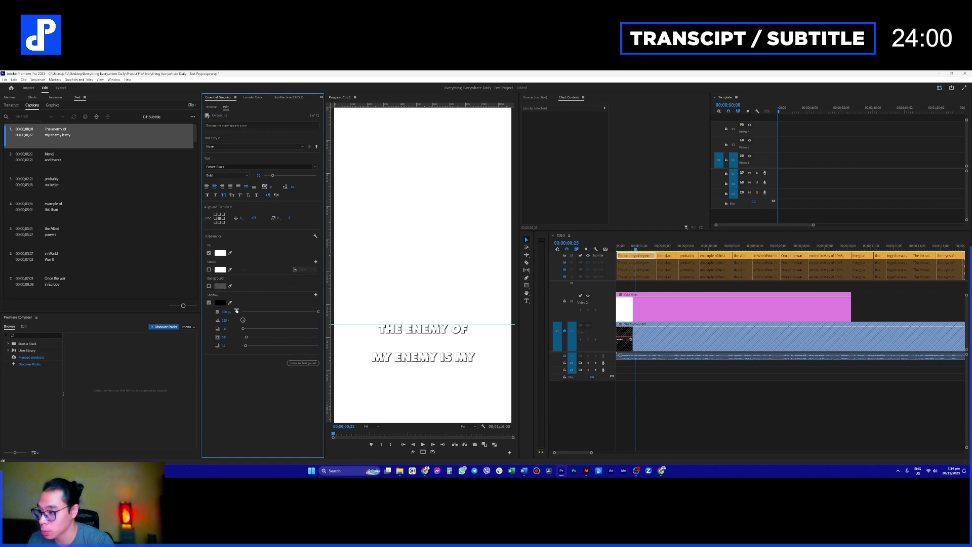
pyautogui.moveTo(243, 329); pyautogui.dragTo(245, 330)
pyautogui.moveTo(248, 330); pyautogui.dragTo(257, 339)
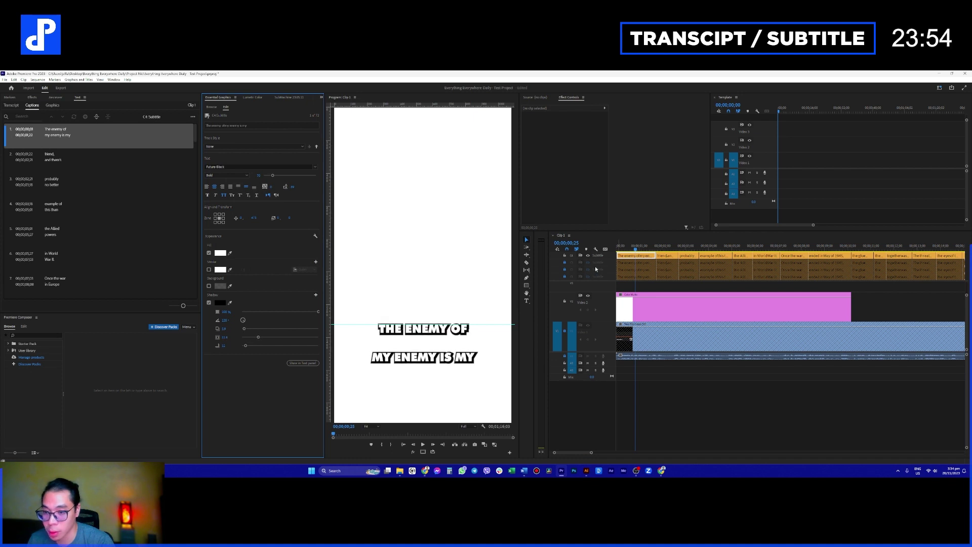
# - Delete all captions from the three lower caption tracks while the top caption track is locked
pyautogui.click(566, 262)
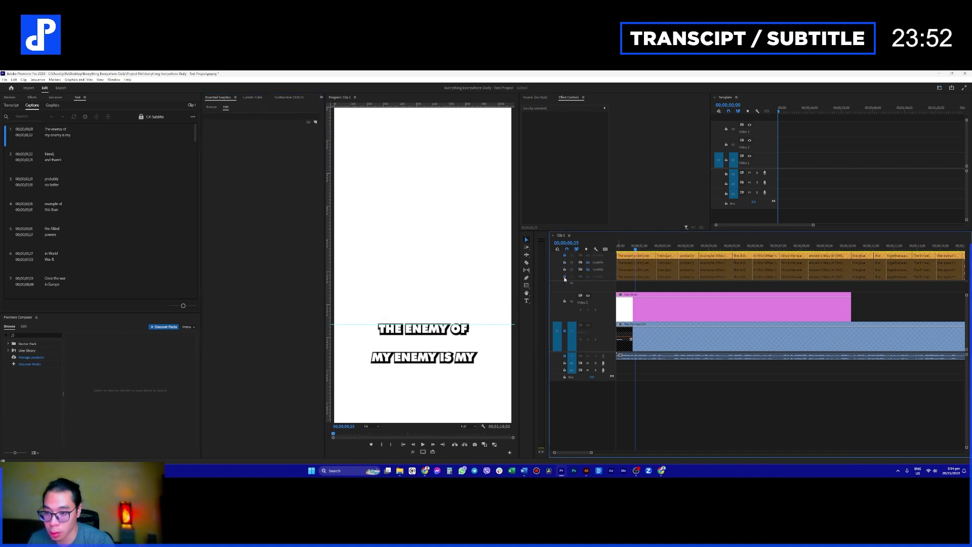
pyautogui.press('a')
pyautogui.click(622, 266)
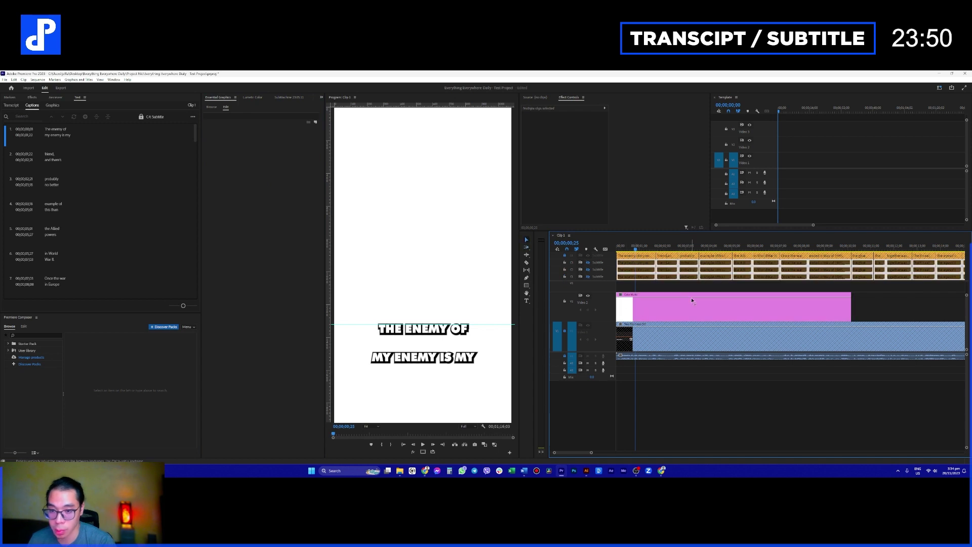
pyautogui.press('Delete')
# - Unlock the top caption track, lock the matte's video track and select all captions on the top track
pyautogui.click(565, 255)
pyautogui.click(564, 301)
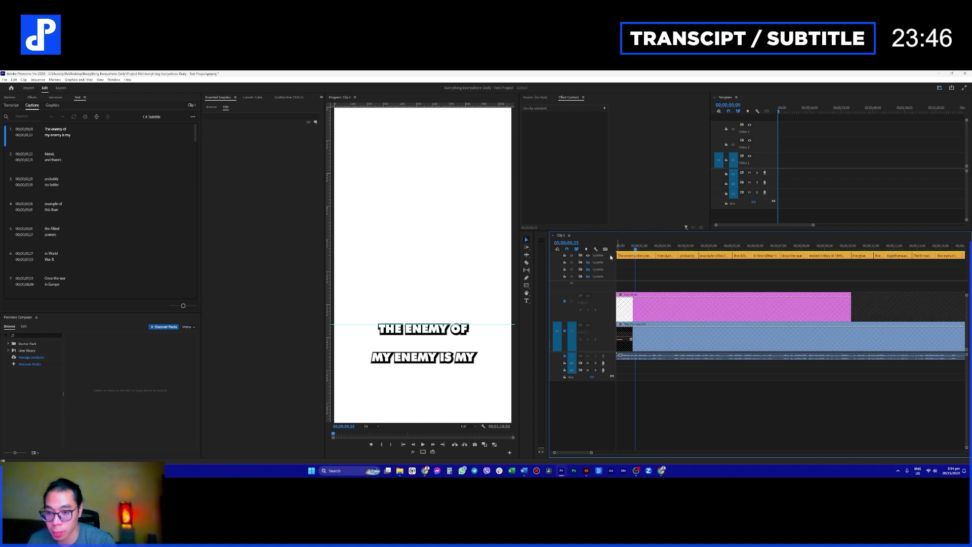
pyautogui.press('a')
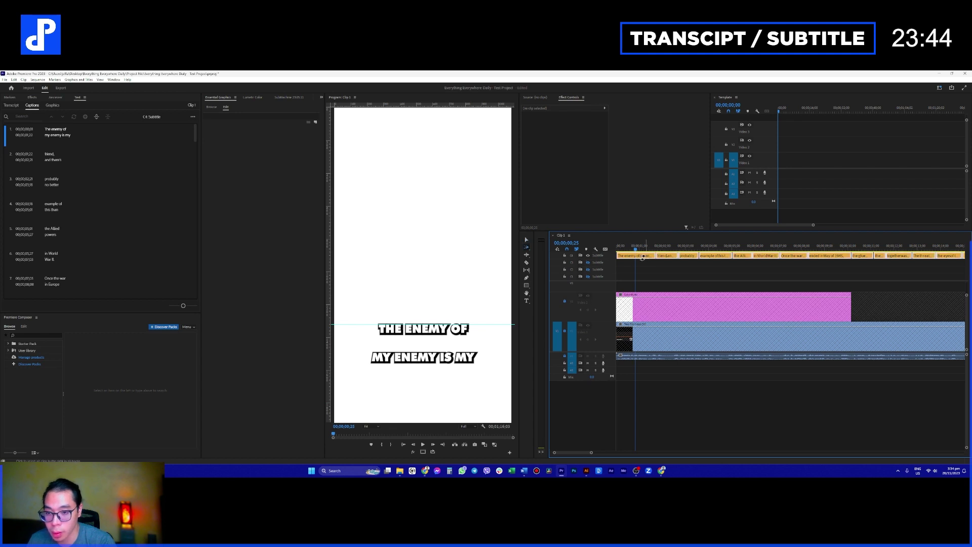
pyautogui.click(643, 258)
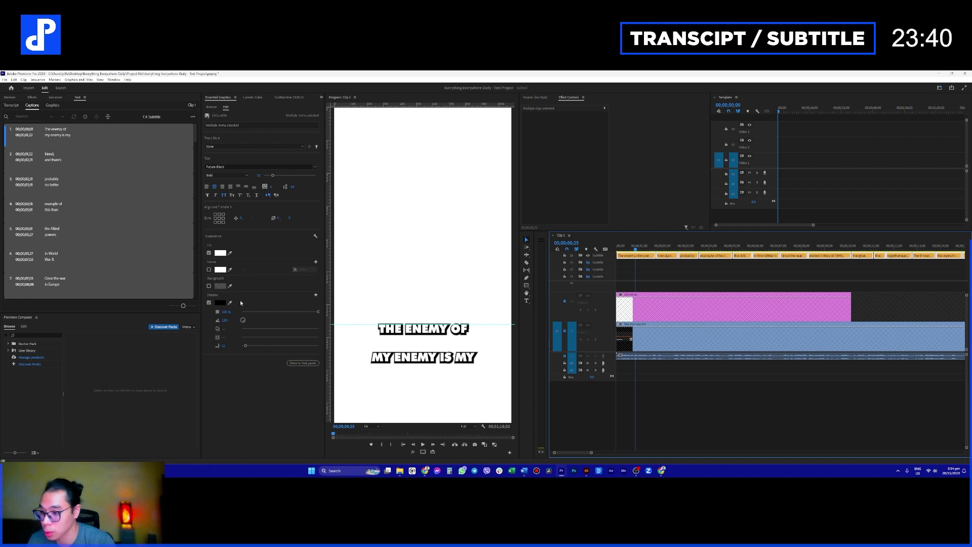
# - Turn off the shadow on the selected captions and give them a black stroke
pyautogui.click(208, 303)
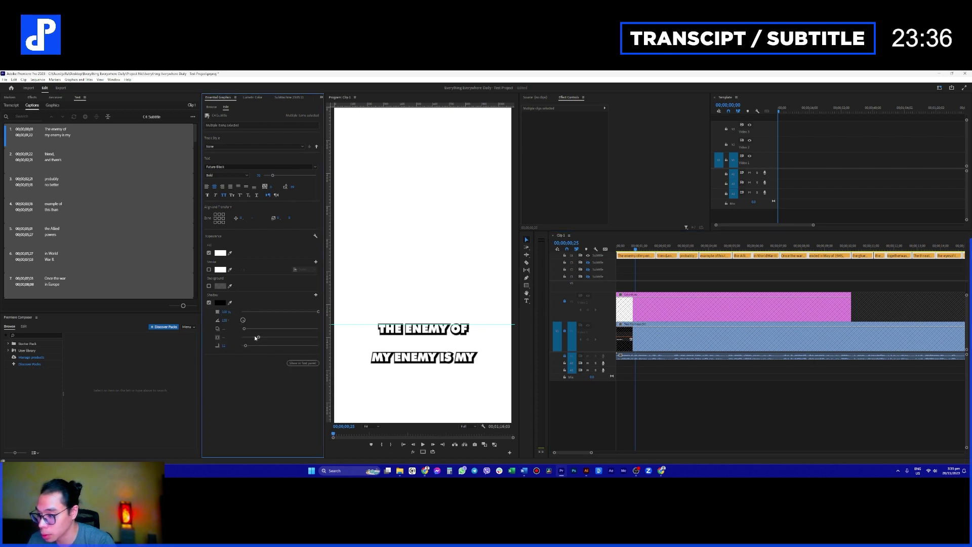
pyautogui.moveTo(257, 338); pyautogui.dragTo(239, 336)
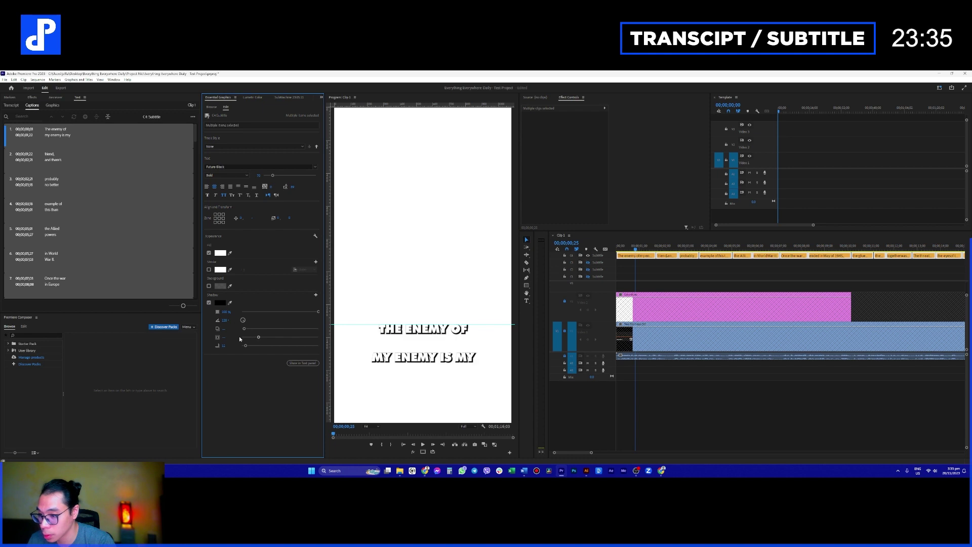
pyautogui.click(208, 303)
pyautogui.click(220, 269)
pyautogui.click(425, 304)
pyautogui.click(543, 228)
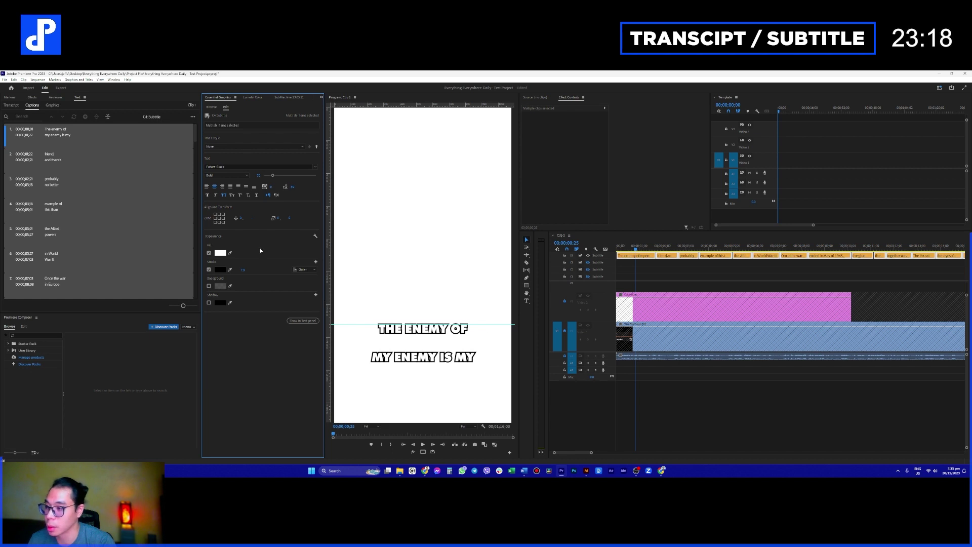
# - Turn the captions' shadow back on at 100% opacity and increase its blur
pyautogui.click(209, 286)
pyautogui.click(209, 285)
pyautogui.click(209, 303)
pyautogui.moveTo(318, 313)
pyautogui.mouseDown()
pyautogui.moveTo(285, 313)
pyautogui.moveTo(310, 313)
pyautogui.mouseUp()
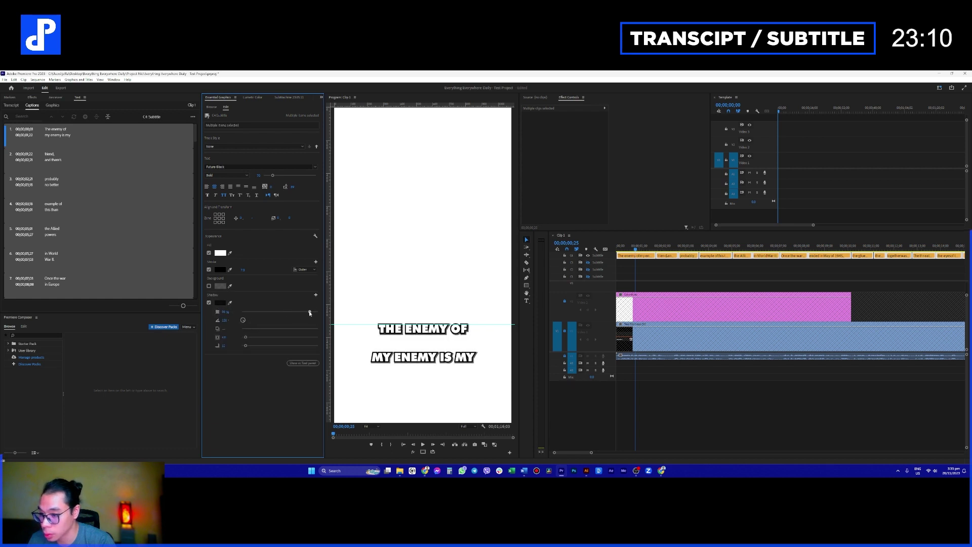
pyautogui.moveTo(247, 346); pyautogui.dragTo(245, 339)
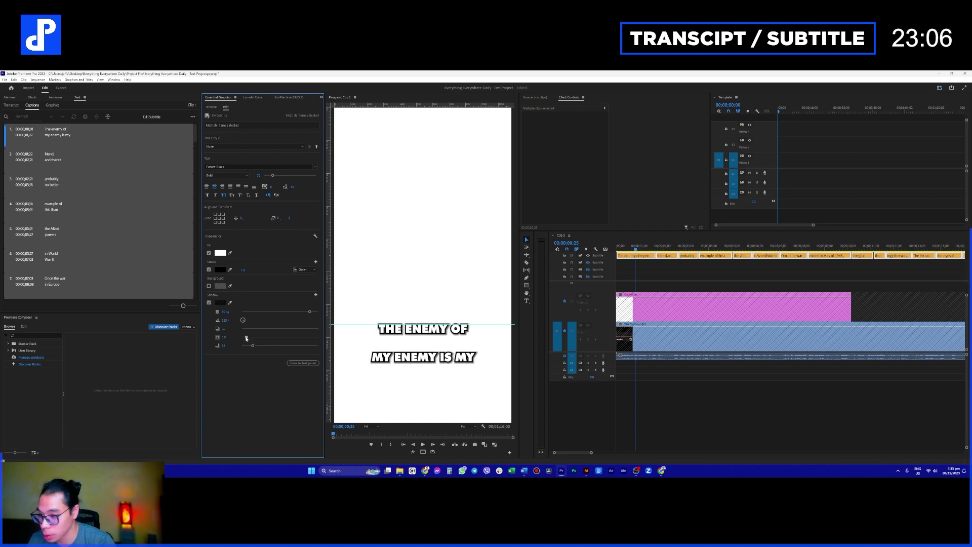
pyautogui.moveTo(305, 311); pyautogui.dragTo(319, 312)
pyautogui.click(258, 346)
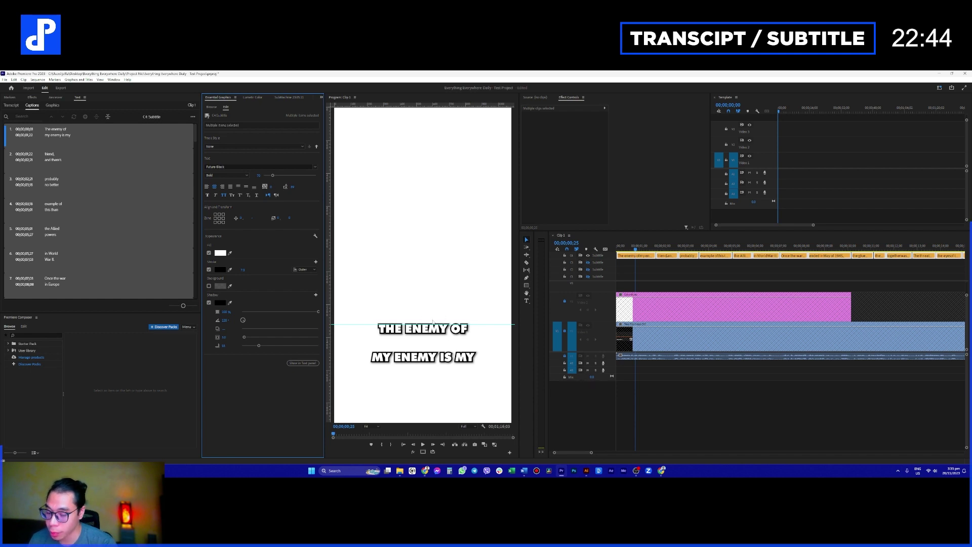
# - Change the selected captions' fill from white to the brand's golden yellow, using the hex code stored in the clipboard history
pyautogui.click(219, 253)
pyautogui.doubleClick(517, 309)
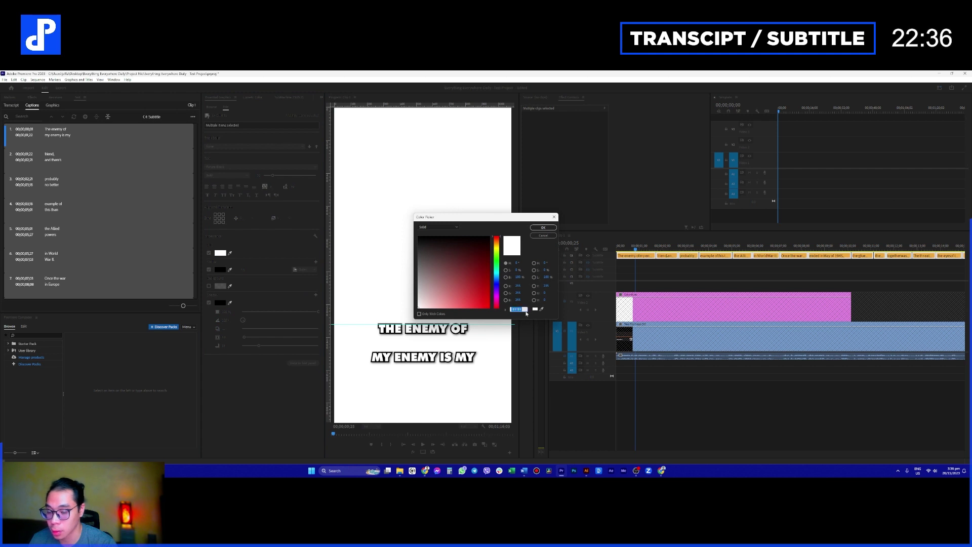
pyautogui.press('super+v')
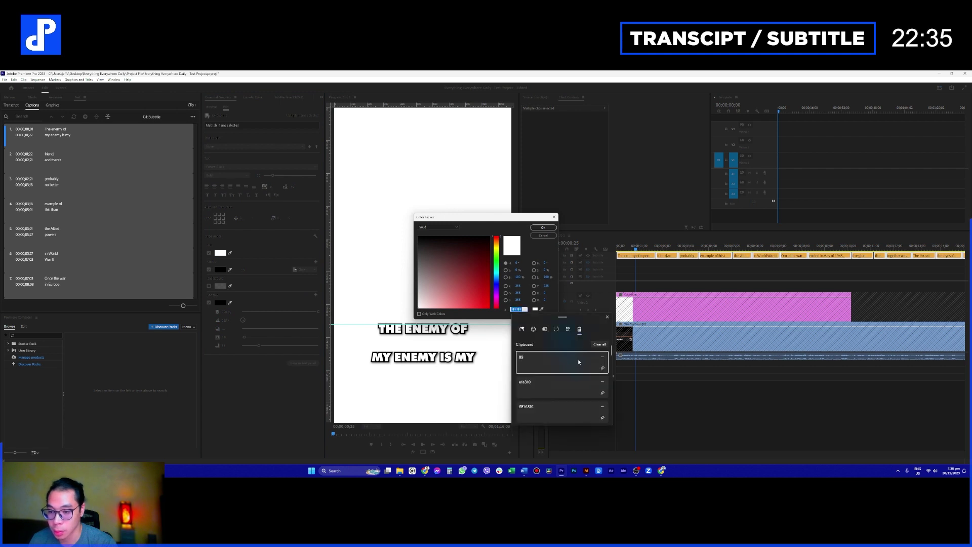
pyautogui.click(531, 392)
pyautogui.click(543, 228)
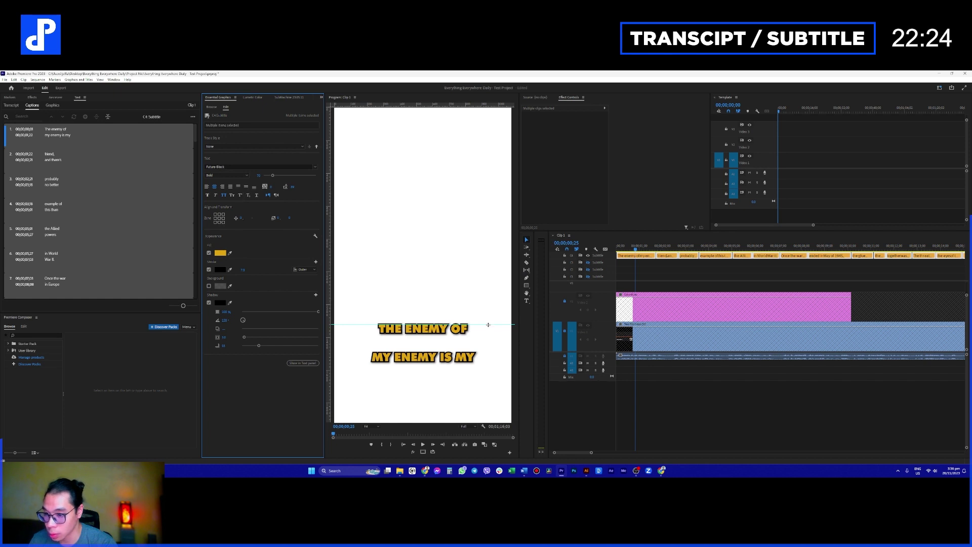
# - Nudge the horizontal guide to line up with the first caption's text and select that caption to check its position
pyautogui.moveTo(489, 325); pyautogui.dragTo(489, 324)
pyautogui.click(662, 281)
pyautogui.click(639, 257)
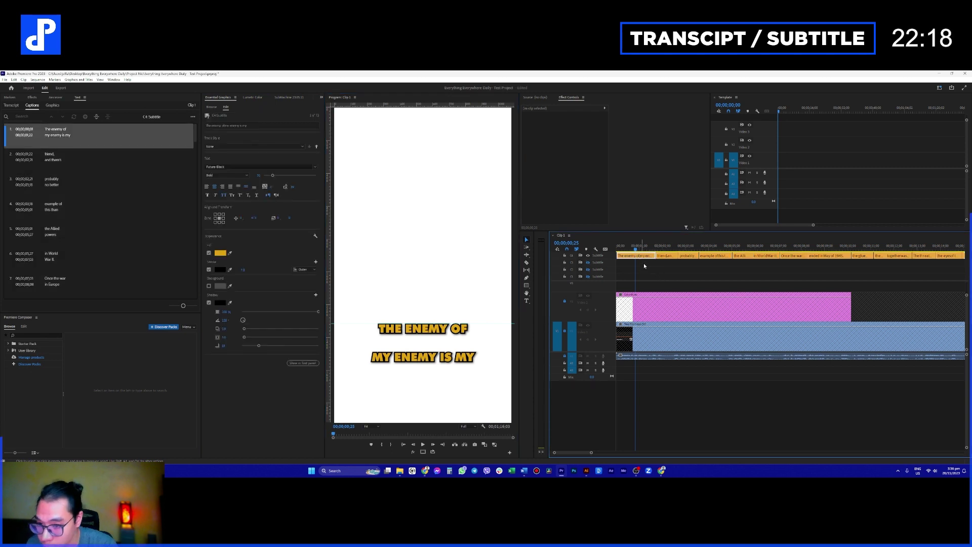
pyautogui.moveTo(653, 247); pyautogui.dragTo(644, 280)
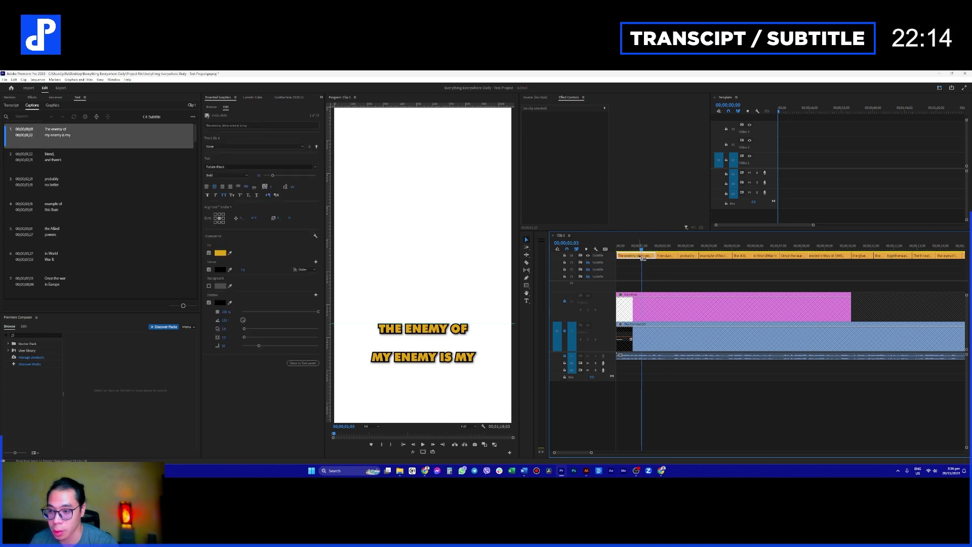
pyautogui.moveTo(667, 248); pyautogui.dragTo(642, 248)
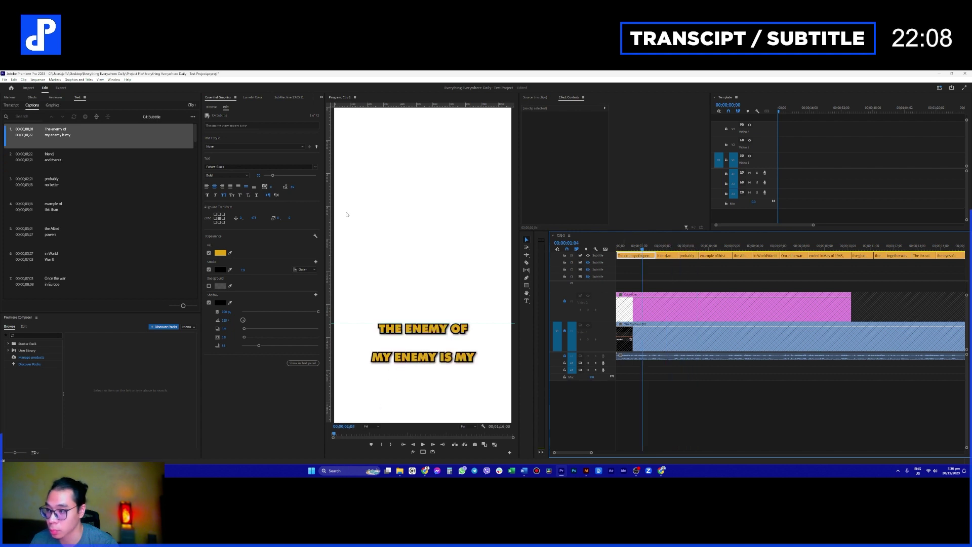
pyautogui.click(667, 262)
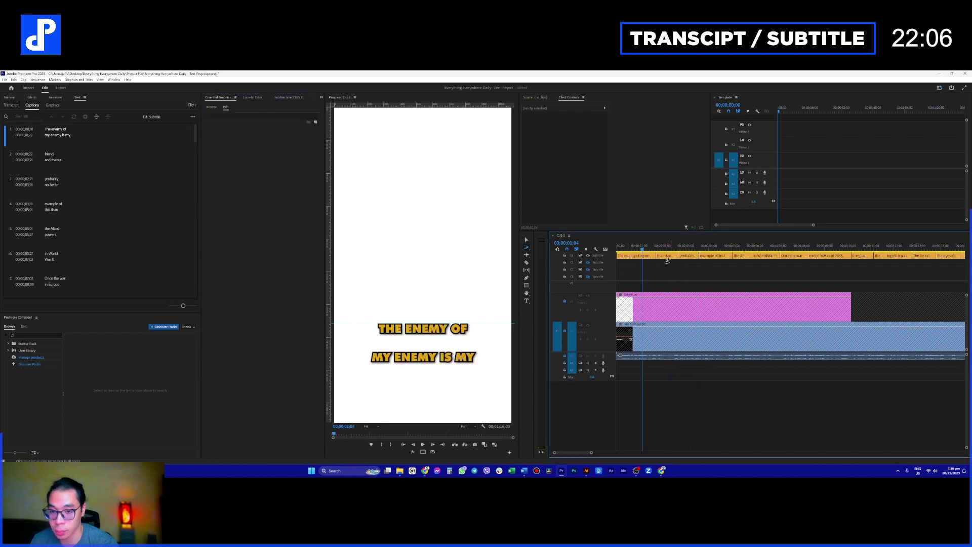
pyautogui.click(667, 262)
pyautogui.press('v')
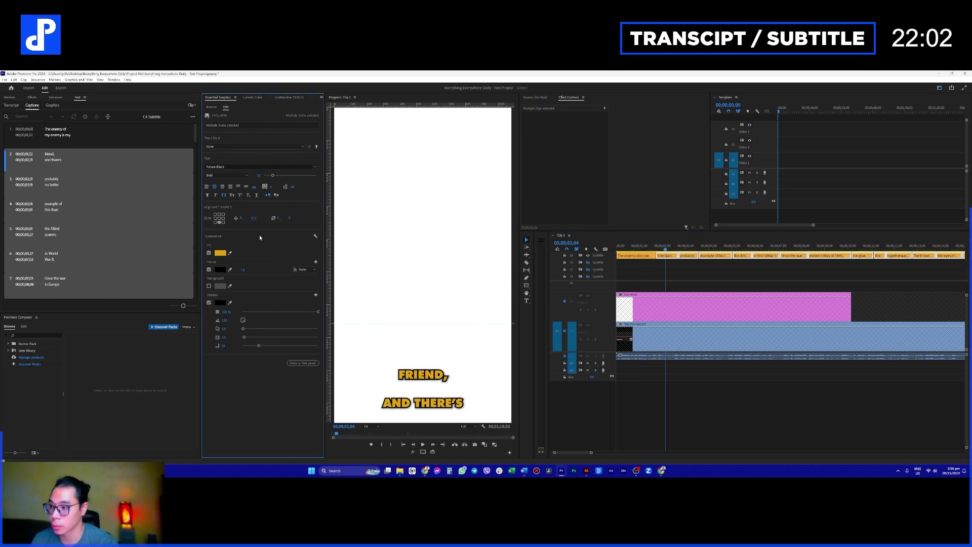
pyautogui.click(681, 276)
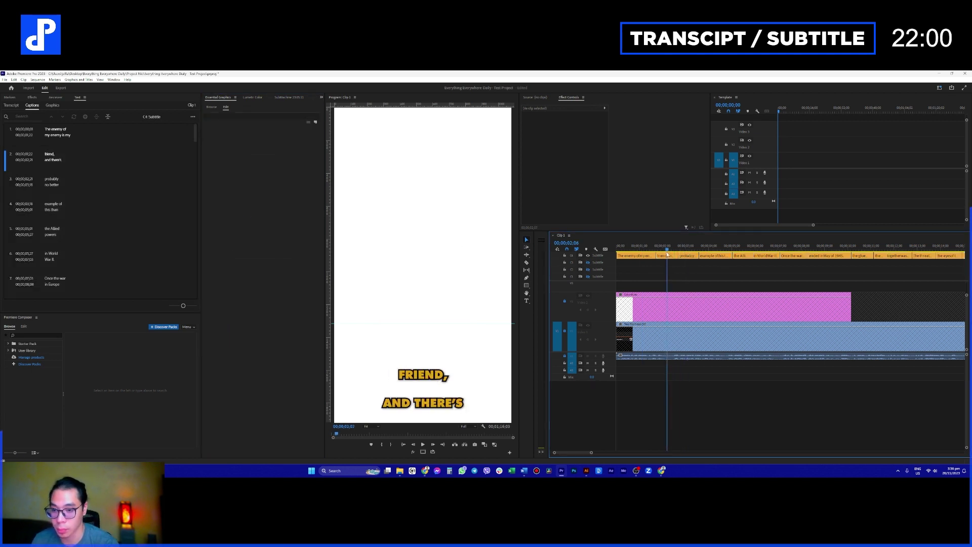
pyautogui.click(666, 255)
pyautogui.click(256, 218)
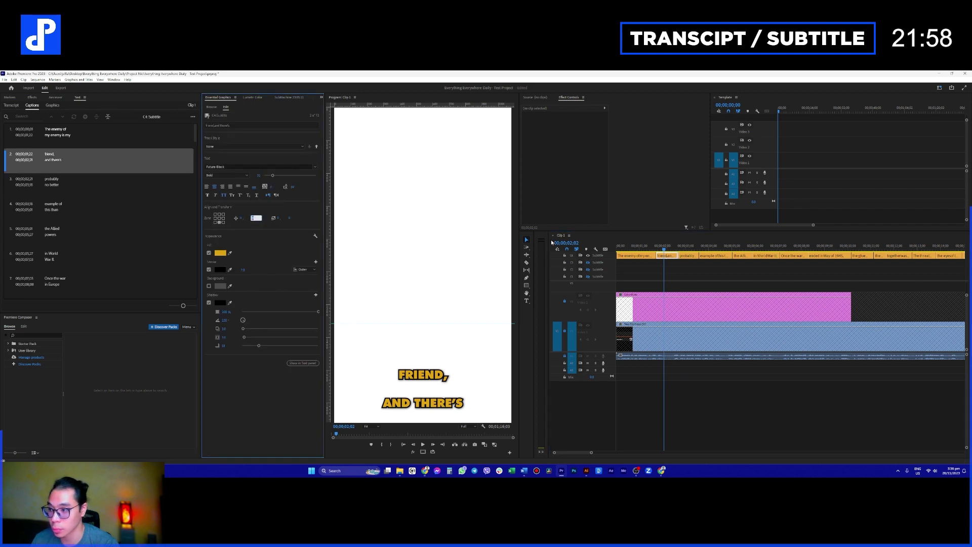
# - Select every caption from the second onward, align them to the centre of the frame and set their vertical position to 470
pyautogui.click(708, 260)
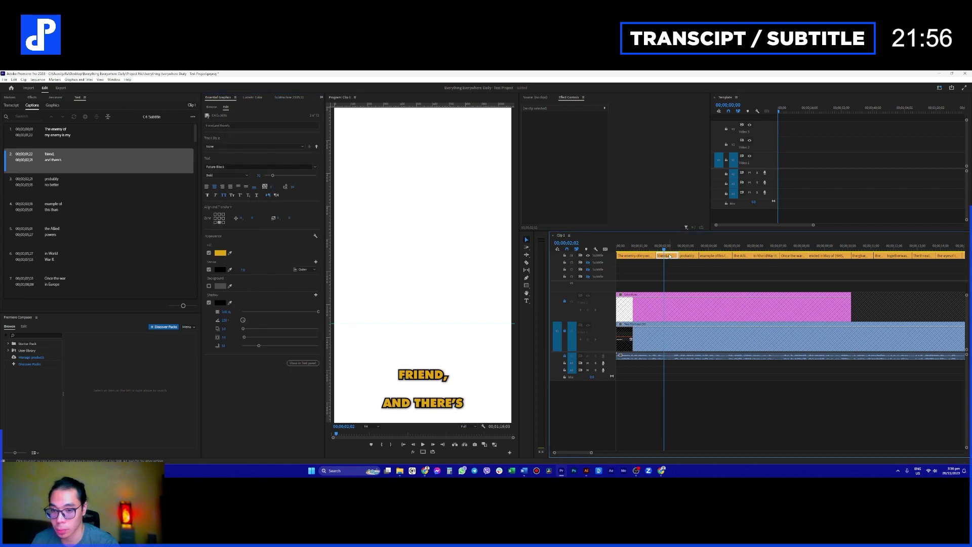
pyautogui.press('v')
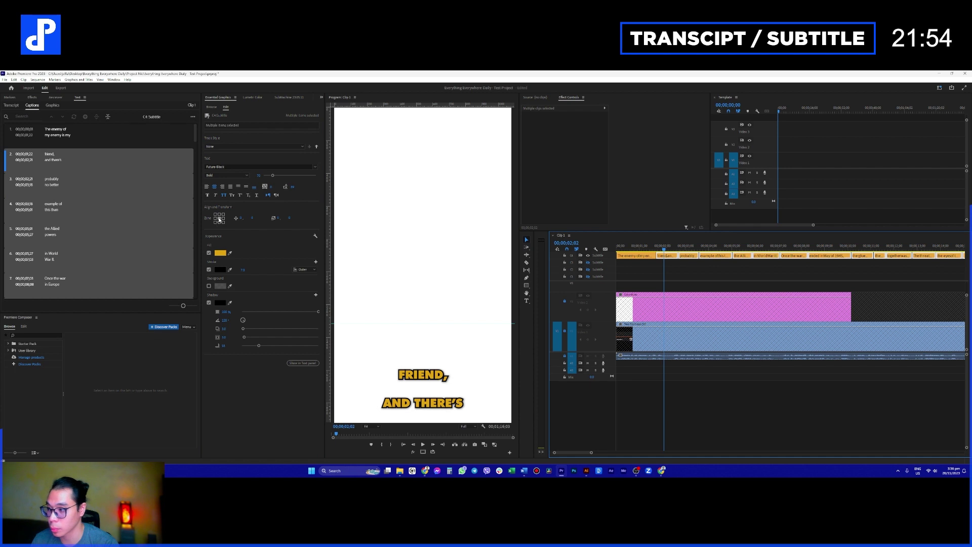
pyautogui.click(219, 219)
pyautogui.click(254, 218)
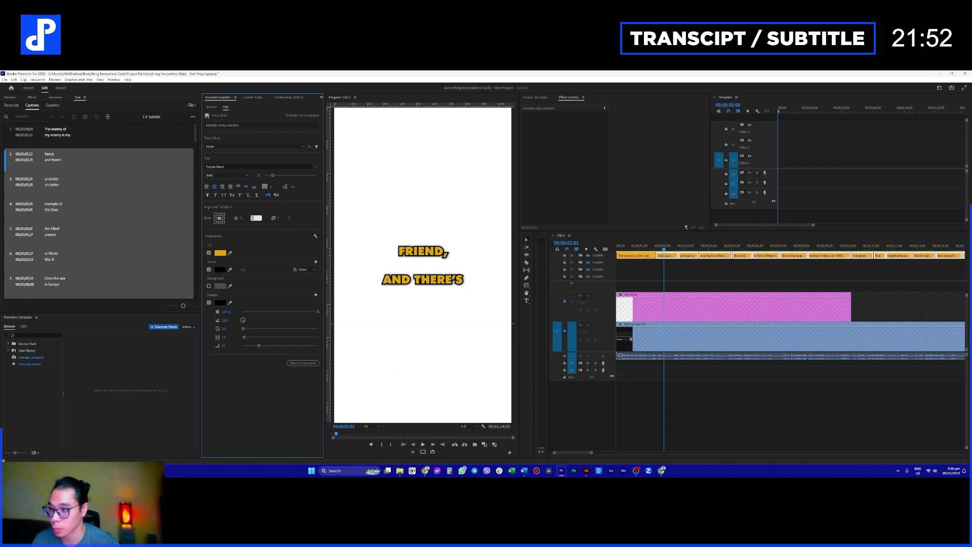
pyautogui.write('470')
pyautogui.press('Return')
# - Select all captions on the top caption track and duplicate them onto the second caption track
pyautogui.moveTo(664, 248); pyautogui.dragTo(631, 248)
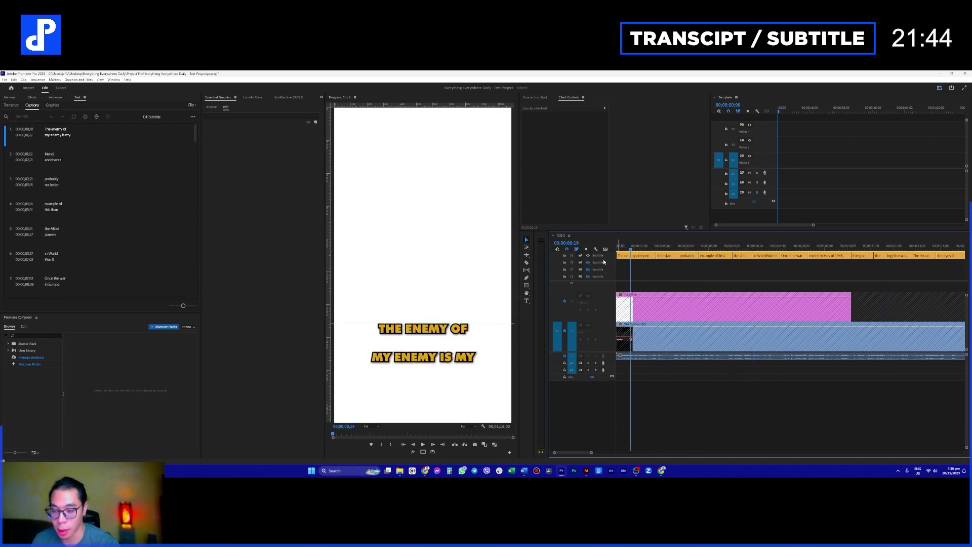
pyautogui.hotkey('ctrl', 'a')
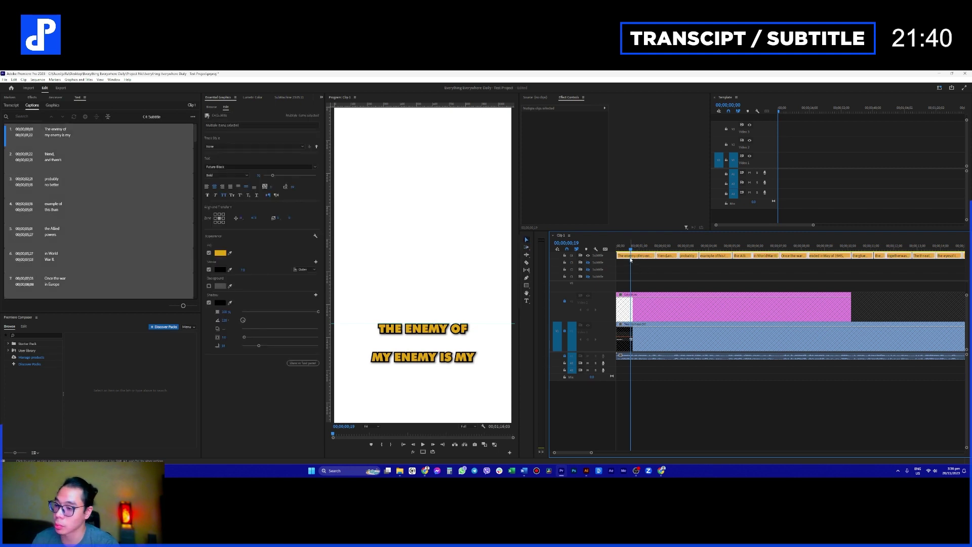
pyautogui.moveTo(640, 260); pyautogui.dragTo(642, 272)
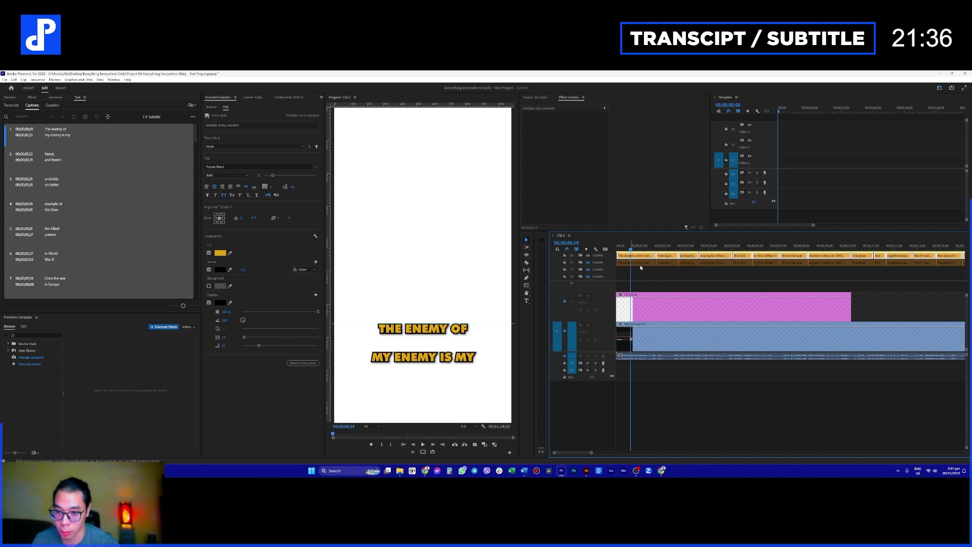
pyautogui.click(642, 272)
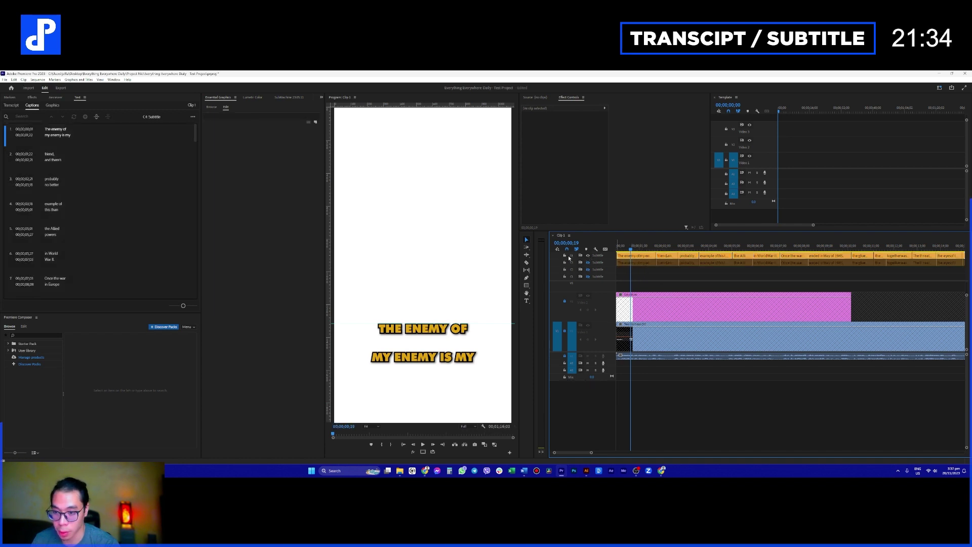
# - Make the second caption track the visible one and select all of its captions
pyautogui.click(586, 255)
pyautogui.click(586, 263)
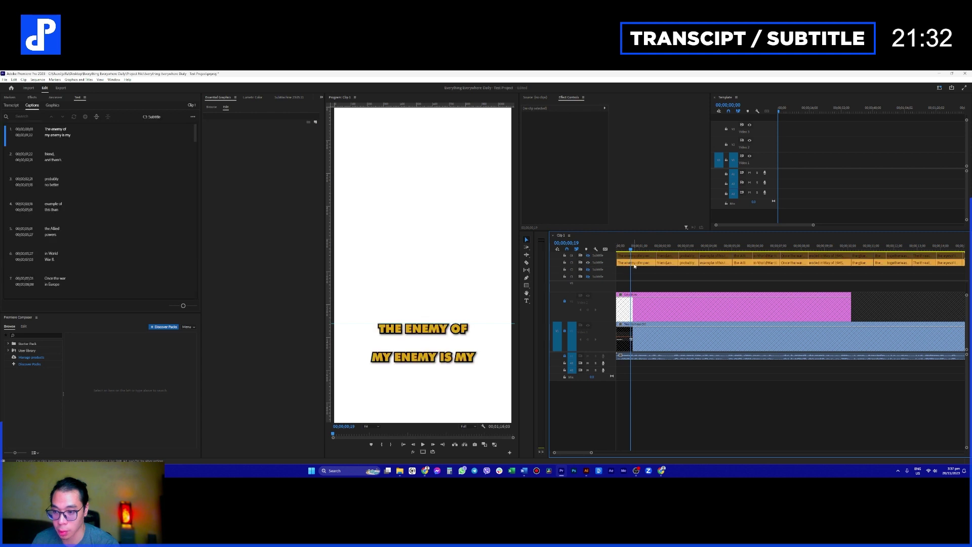
pyautogui.click(634, 264)
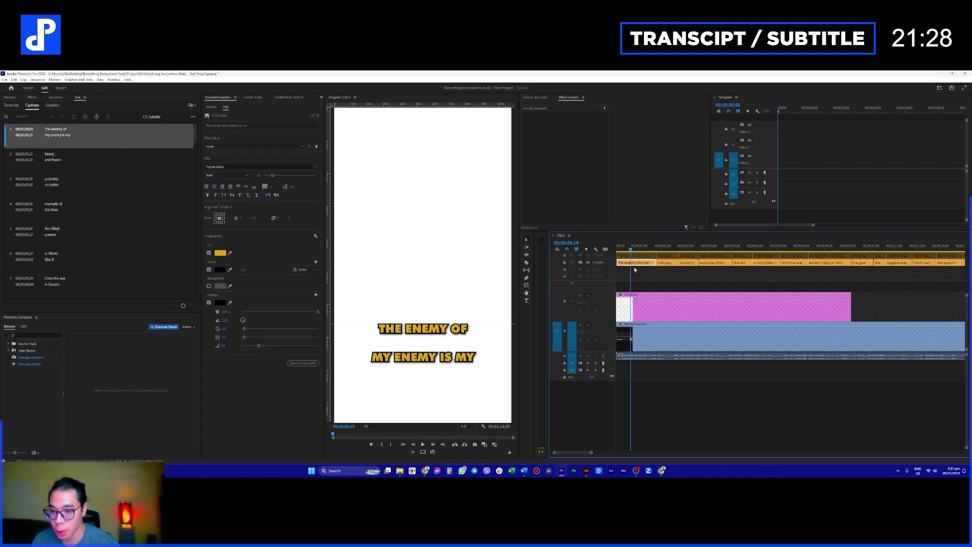
pyautogui.hotkey('ctrl', 'a')
# - Try the Futura Md BT font in Medium on the selected captions and look through its available styles
pyautogui.click(227, 174)
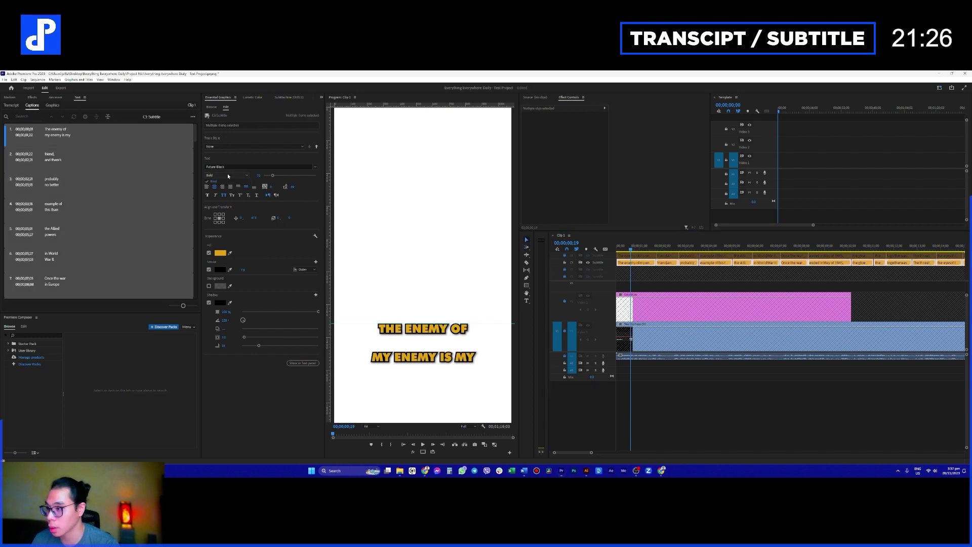
pyautogui.click(253, 166)
pyautogui.write('rutura')
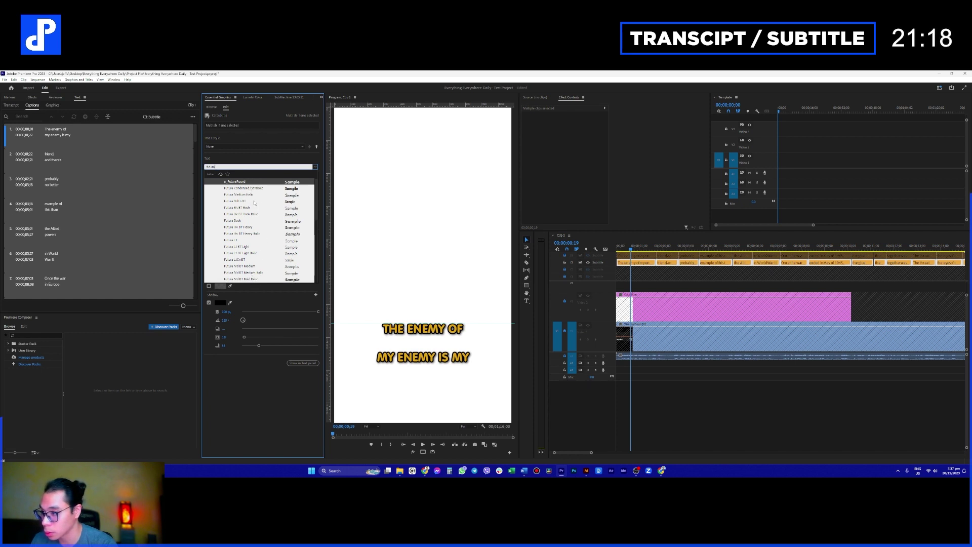
pyautogui.scroll(-5, 254, 233)
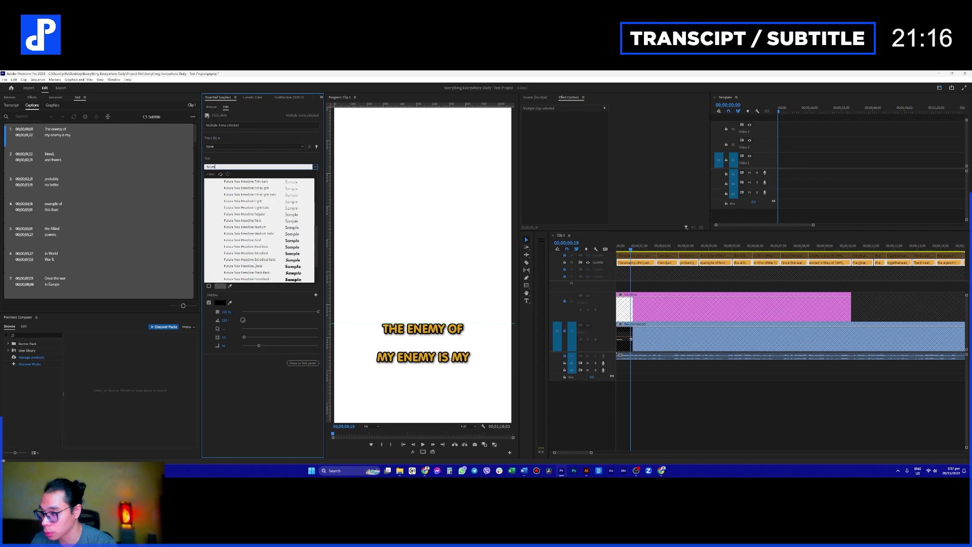
pyautogui.scroll(-2, 251, 260)
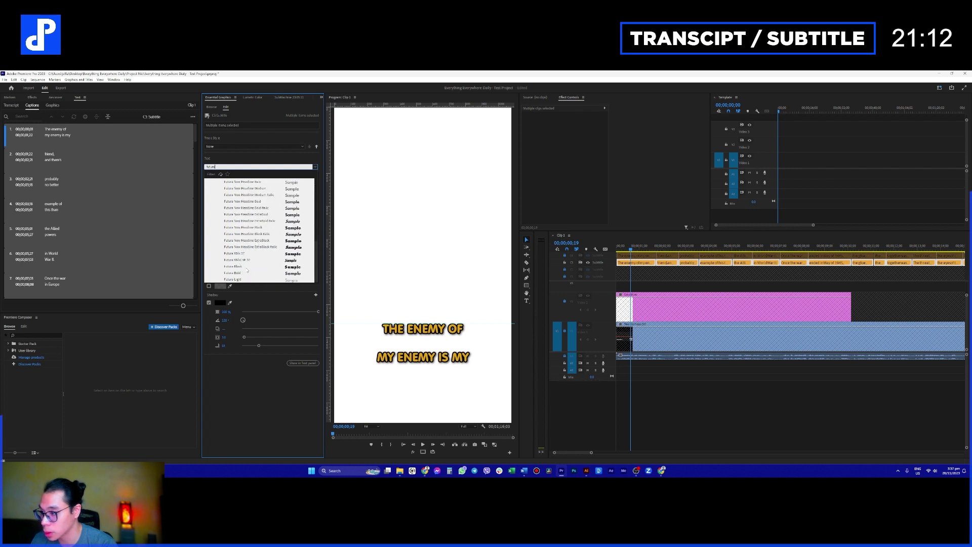
pyautogui.scroll(5, 243, 279)
pyautogui.scroll(1, 245, 229)
pyautogui.click(256, 228)
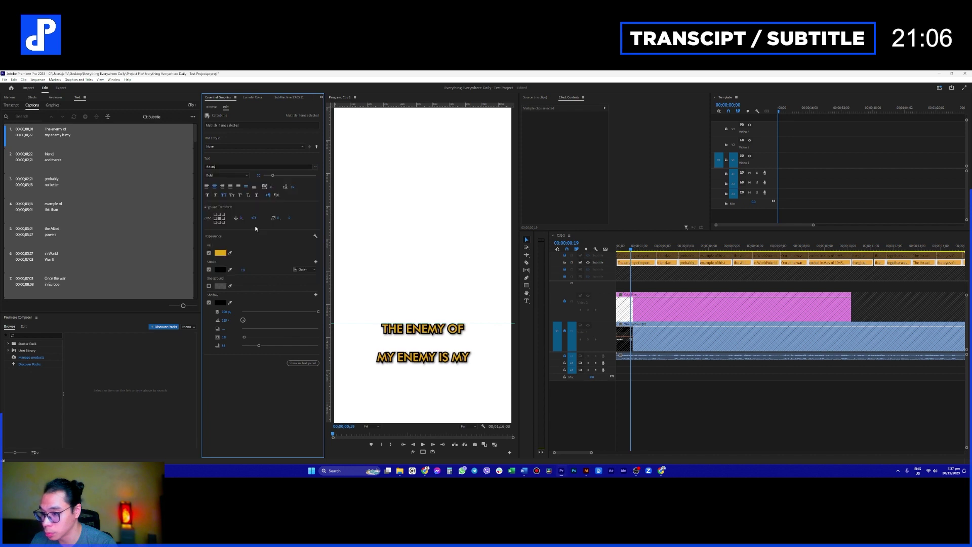
pyautogui.click(239, 176)
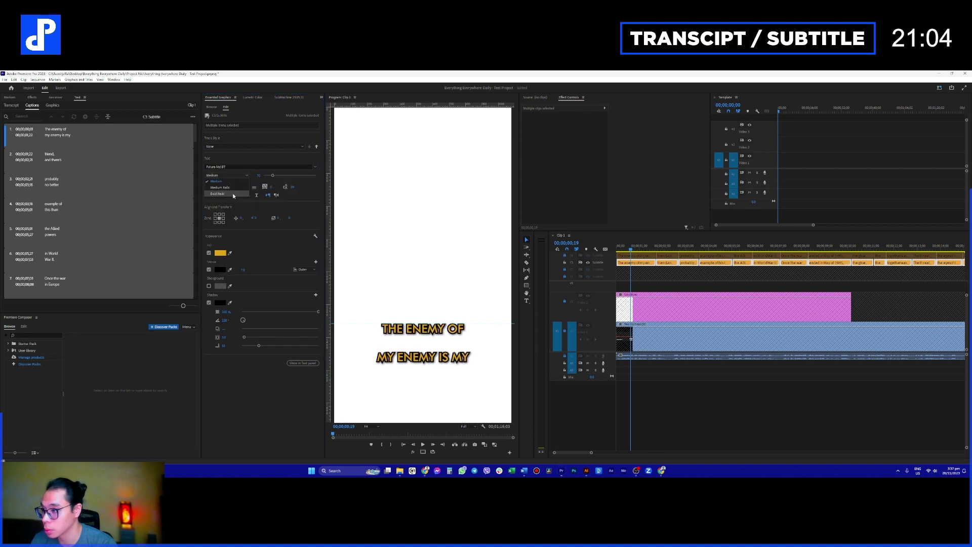
# - Search the fonts for "futura" and set the selected captions to Futura Book in Bold
pyautogui.click(238, 167)
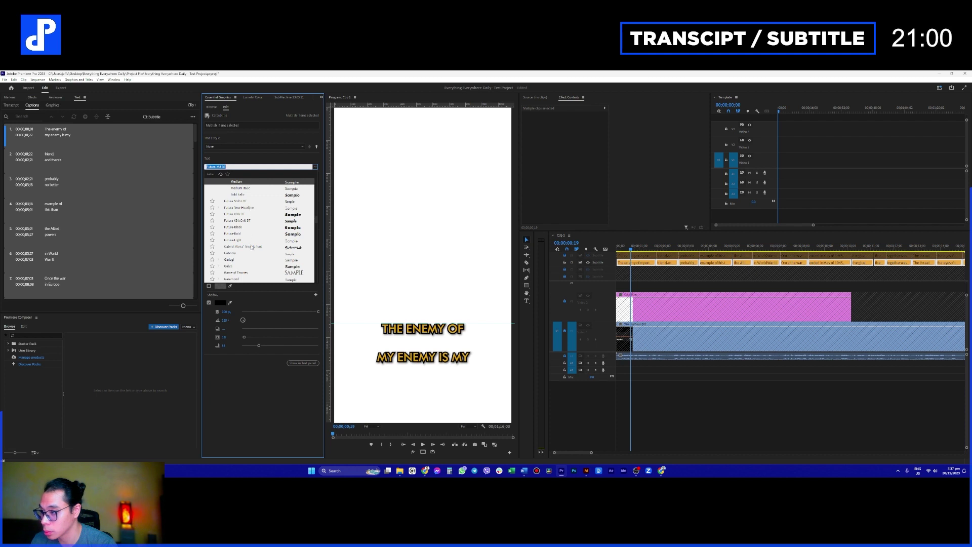
pyautogui.scroll(3, 251, 251)
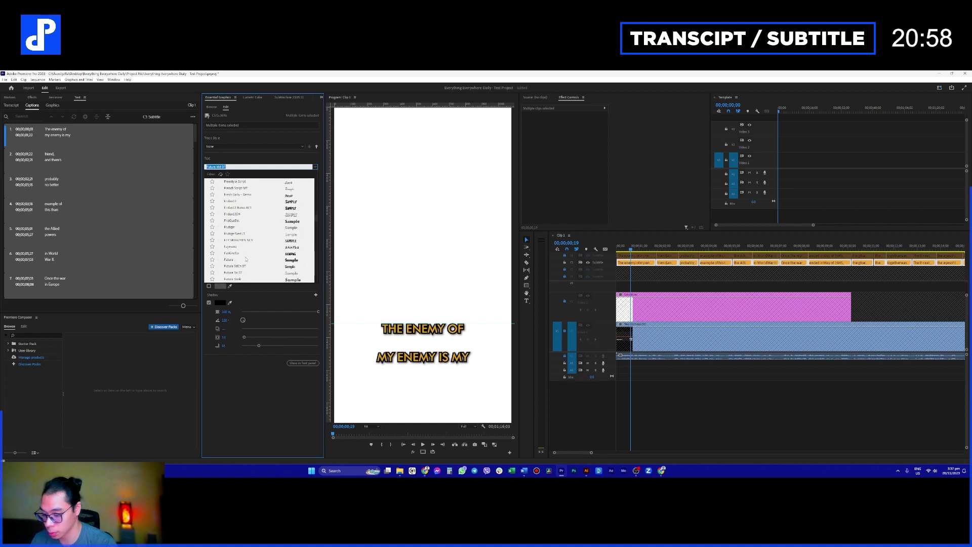
pyautogui.write('futura')
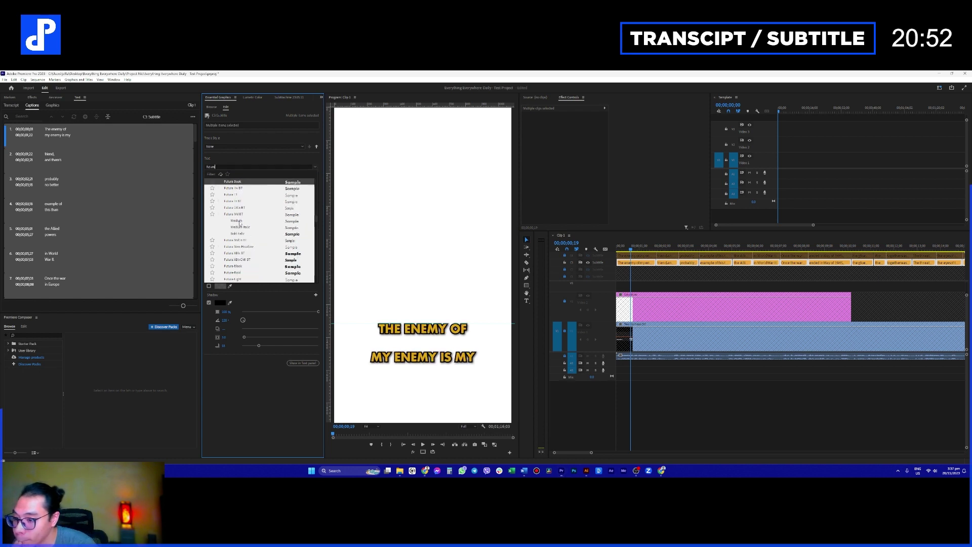
pyautogui.click(241, 221)
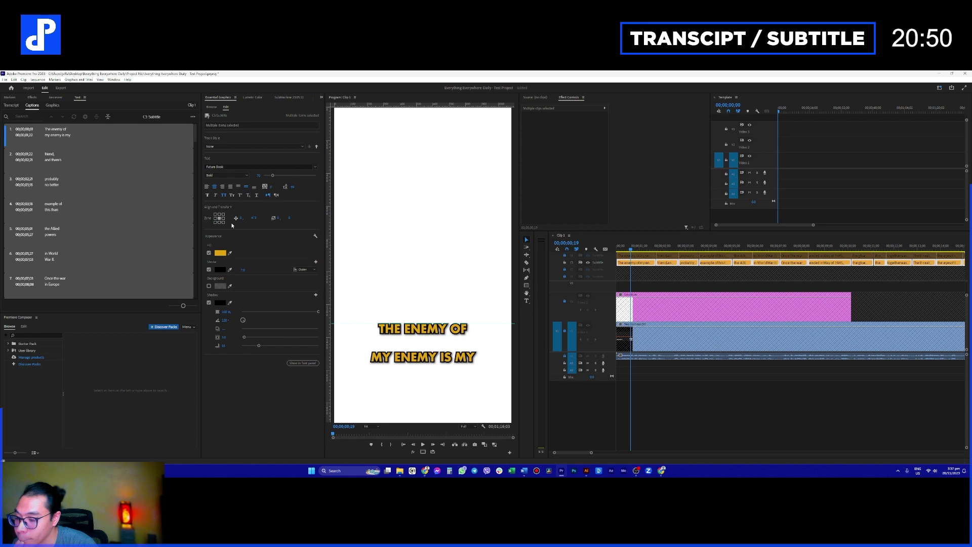
# - Change the fill of the selected second-track captions to white
pyautogui.click(220, 253)
pyautogui.click(418, 306)
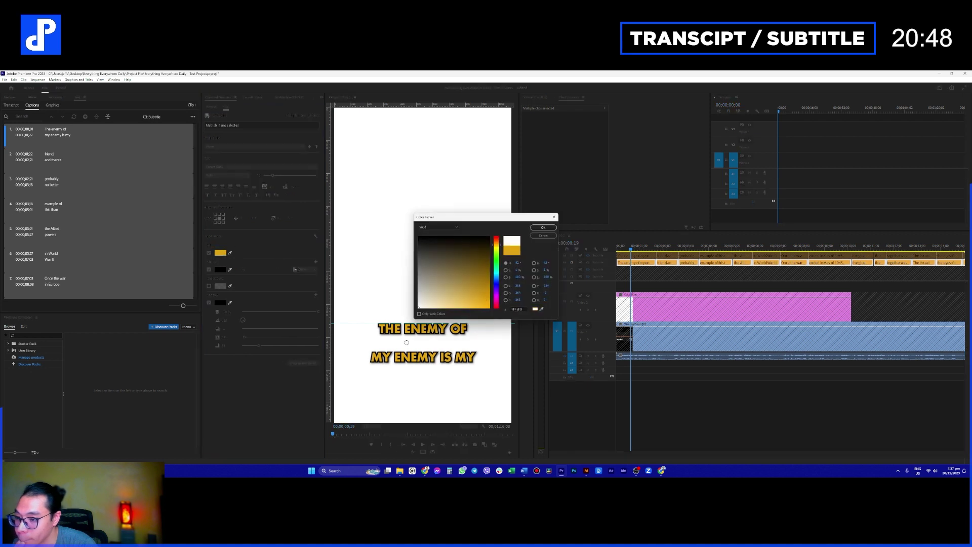
pyautogui.click(540, 227)
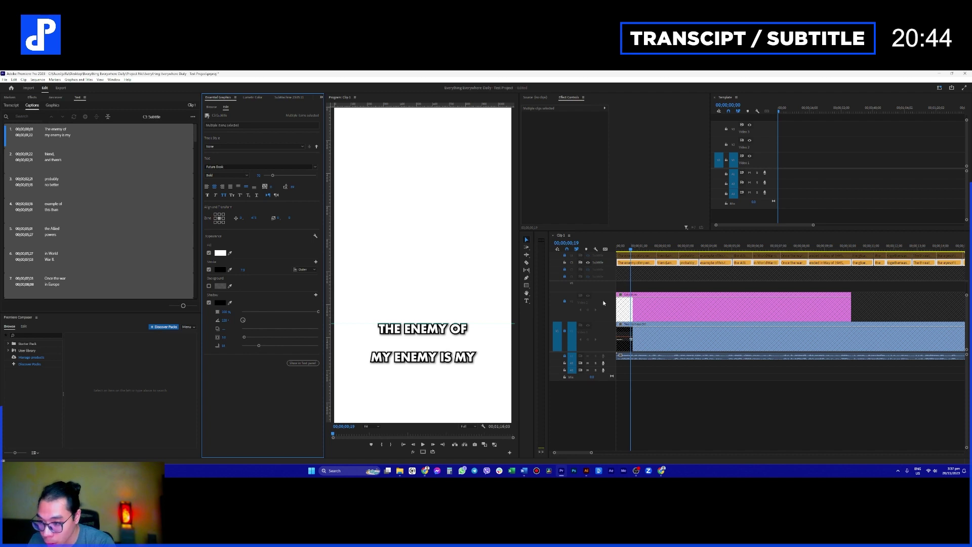
# - Search the font list for "futura" and preview the matching typefaces on the selected second-track captions
pyautogui.click(230, 167)
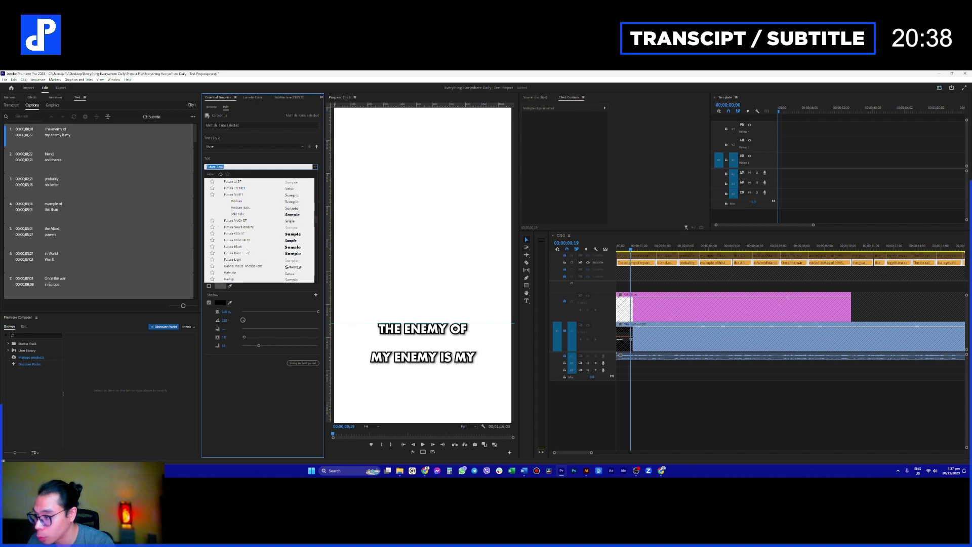
pyautogui.scroll(-1, 247, 254)
pyautogui.scroll(5, 246, 248)
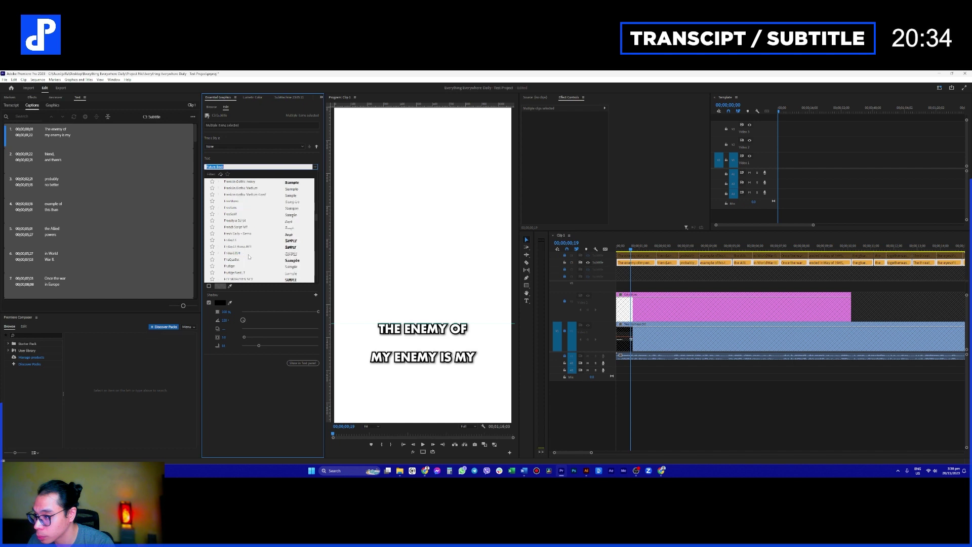
pyautogui.press('BackSpace')
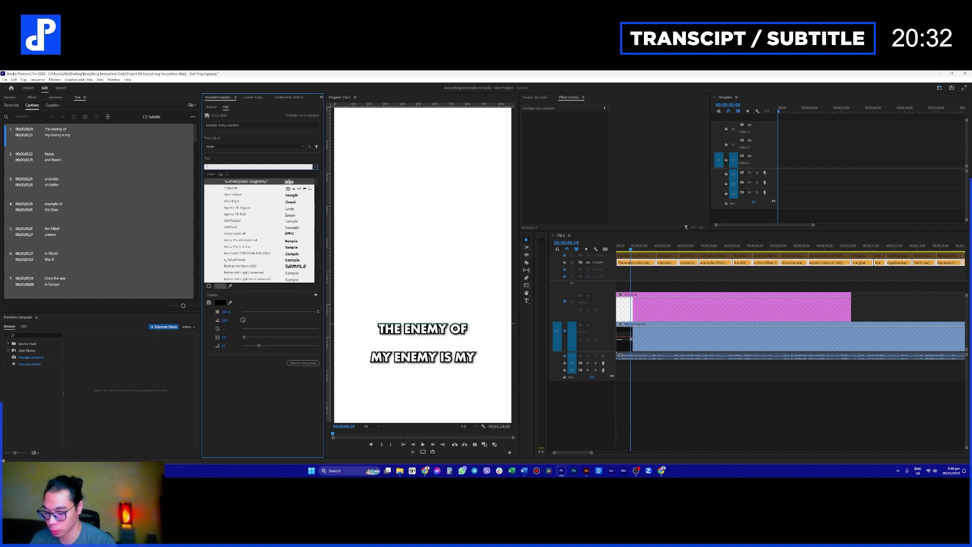
pyautogui.write('futura')
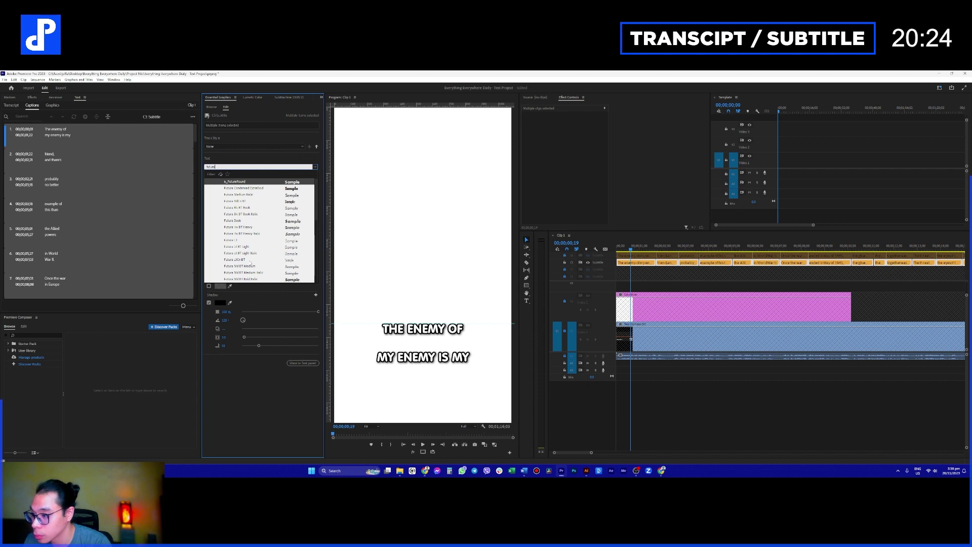
pyautogui.scroll(-3, 243, 238)
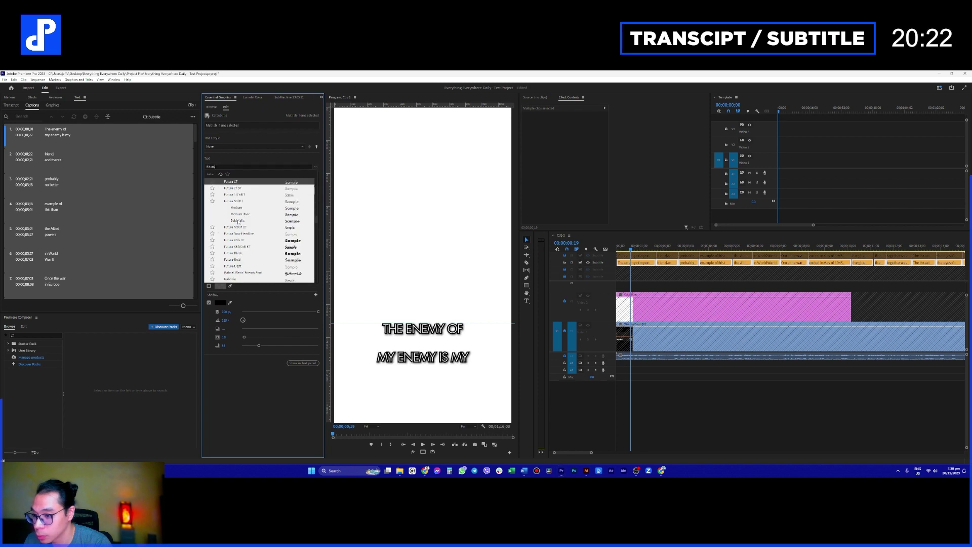
pyautogui.press('Return')
# - Search the fonts for "futura" again and set the selected captions to Futura Bk BT in the Book style
pyautogui.click(240, 167)
pyautogui.scroll(-5, 240, 255)
pyautogui.write('futura')
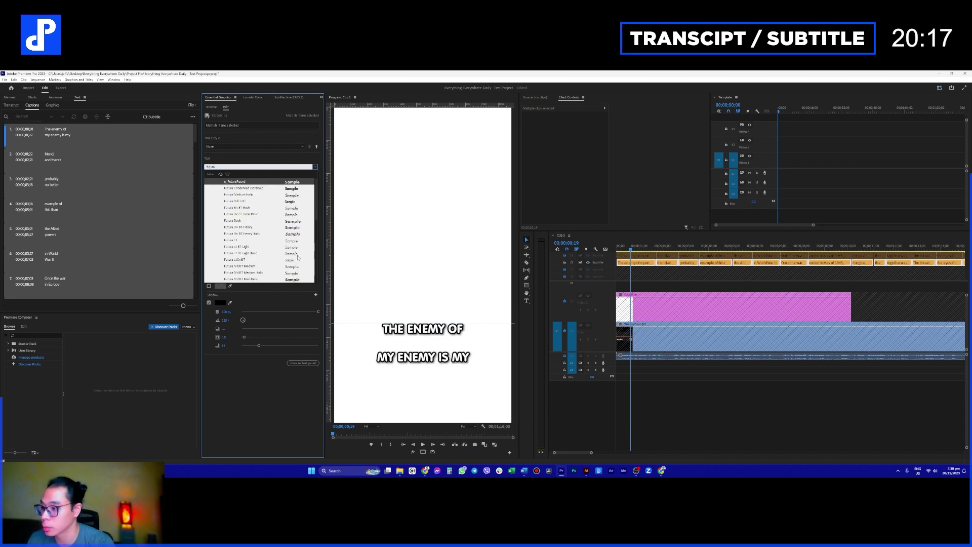
pyautogui.scroll(-1, 297, 257)
pyautogui.scroll(-1, 266, 256)
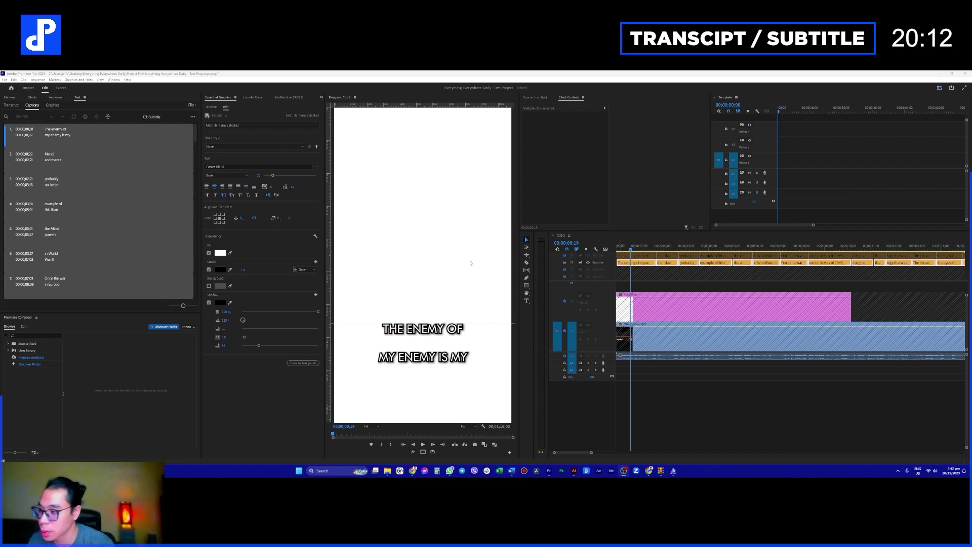
# - Try stroke widths of 4 and 5 on the selected captions
pyautogui.click(251, 276)
pyautogui.write('4')
pyautogui.press('Return')
pyautogui.click(243, 271)
pyautogui.write('5')
pyautogui.press('Return')
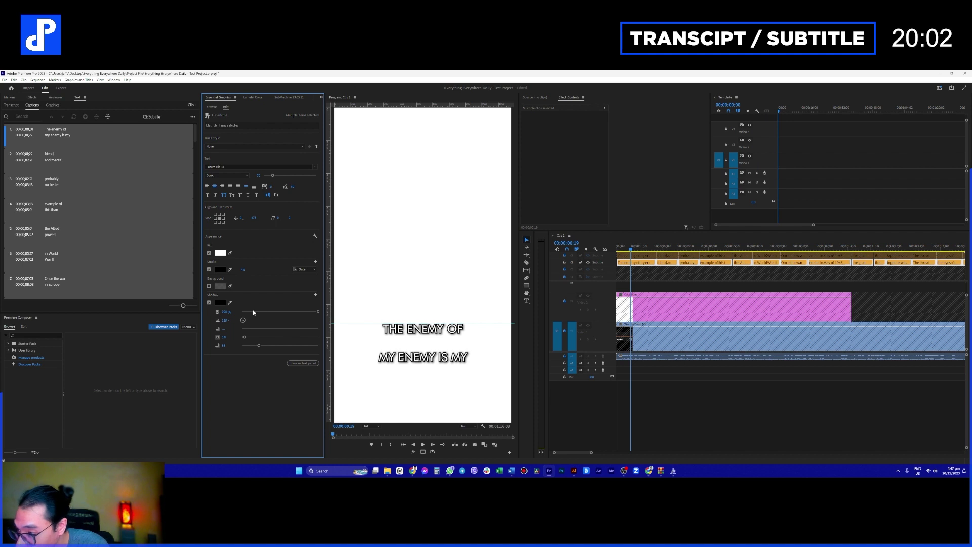
# - Try the Inner stroke alignment on the selected captions, settling on Center
pyautogui.click(308, 270)
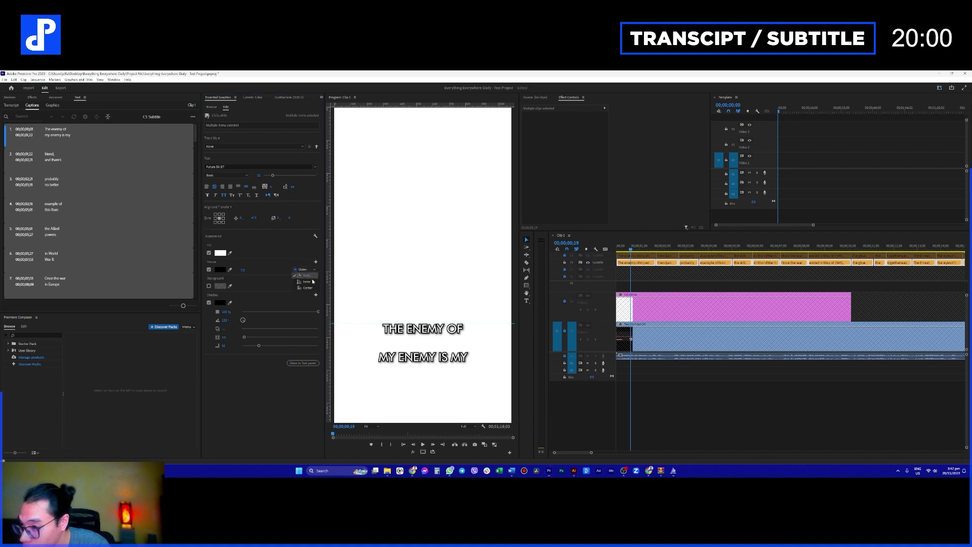
pyautogui.click(309, 282)
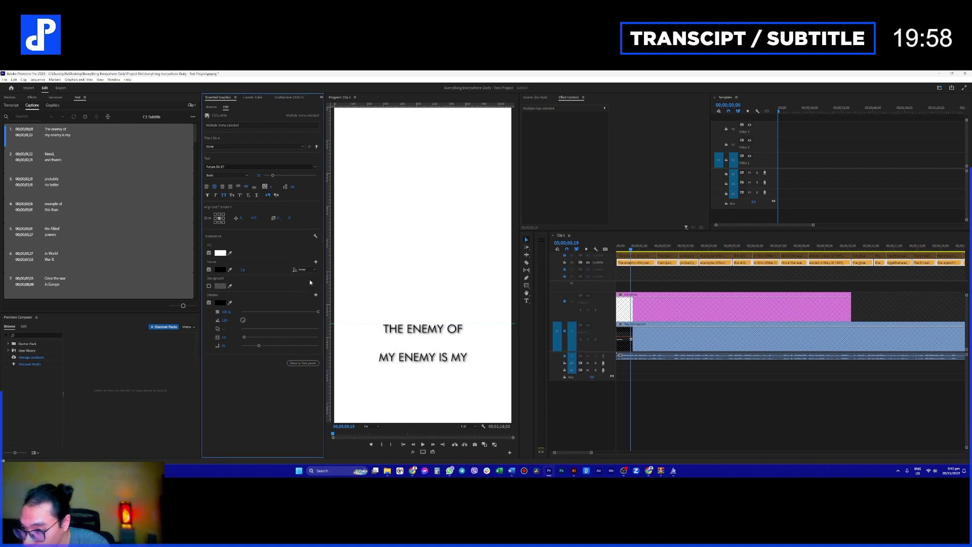
pyautogui.click(304, 270)
pyautogui.click(308, 288)
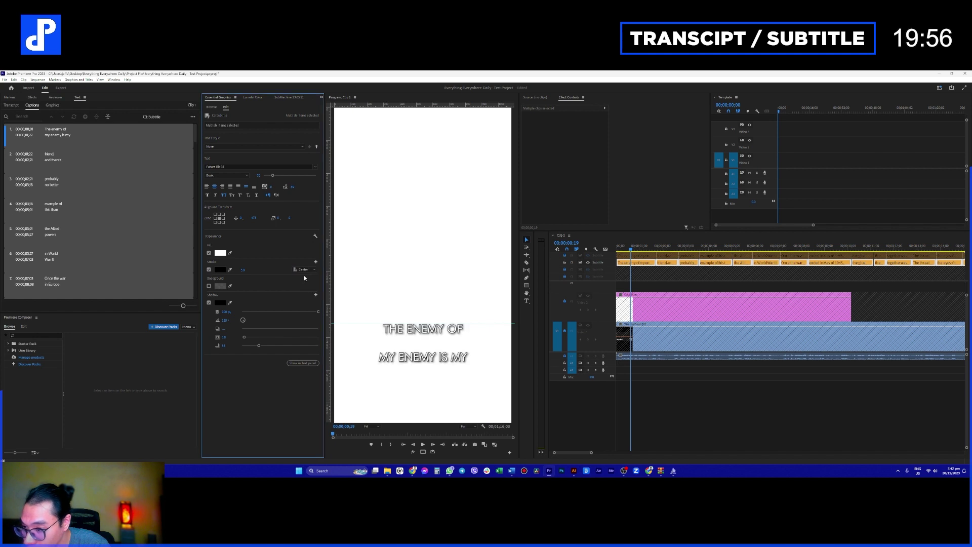
# - Try stroke widths of 1 and 2 on the selected captions, settling on 3
pyautogui.click(249, 268)
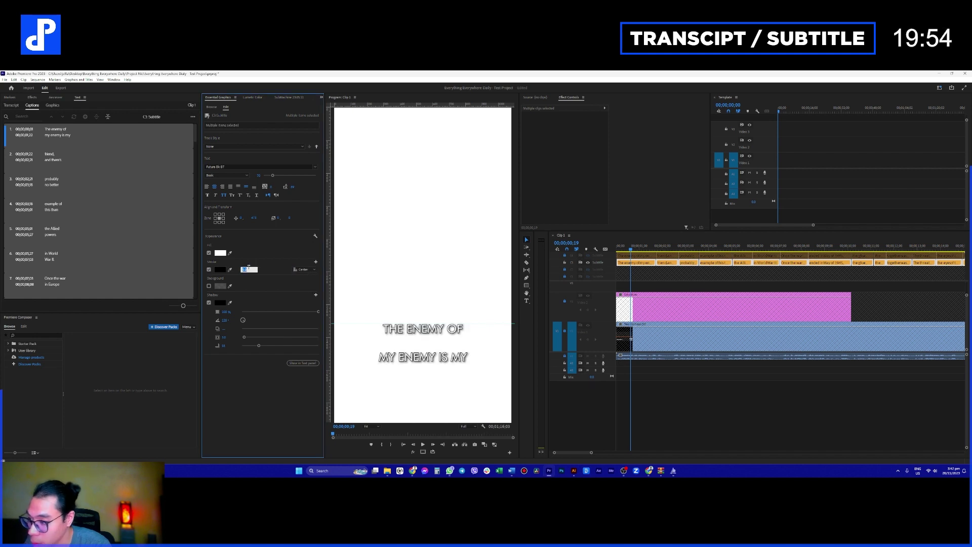
pyautogui.write('1')
pyautogui.press('Return')
pyautogui.click(253, 271)
pyautogui.write('2')
pyautogui.press('Return')
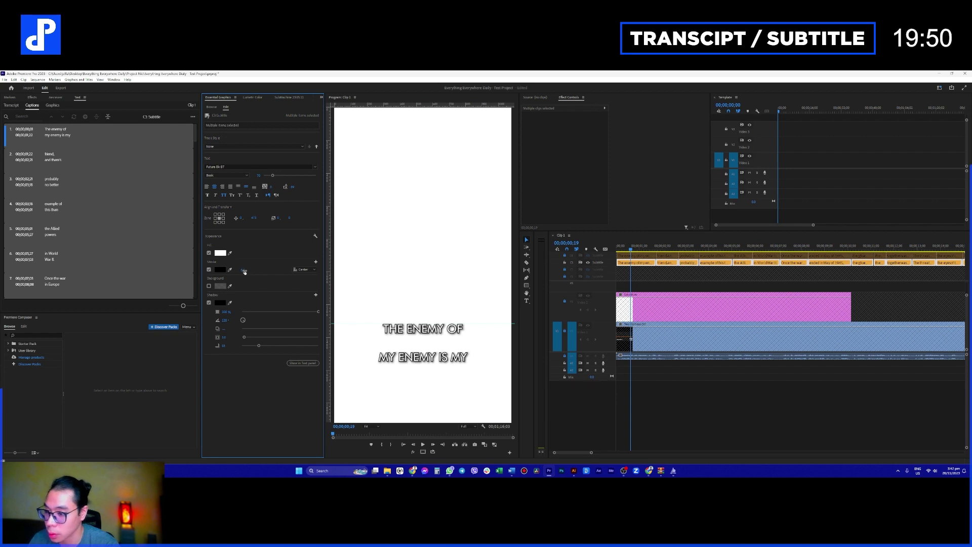
pyautogui.click(252, 271)
pyautogui.write('3')
pyautogui.press('Return')
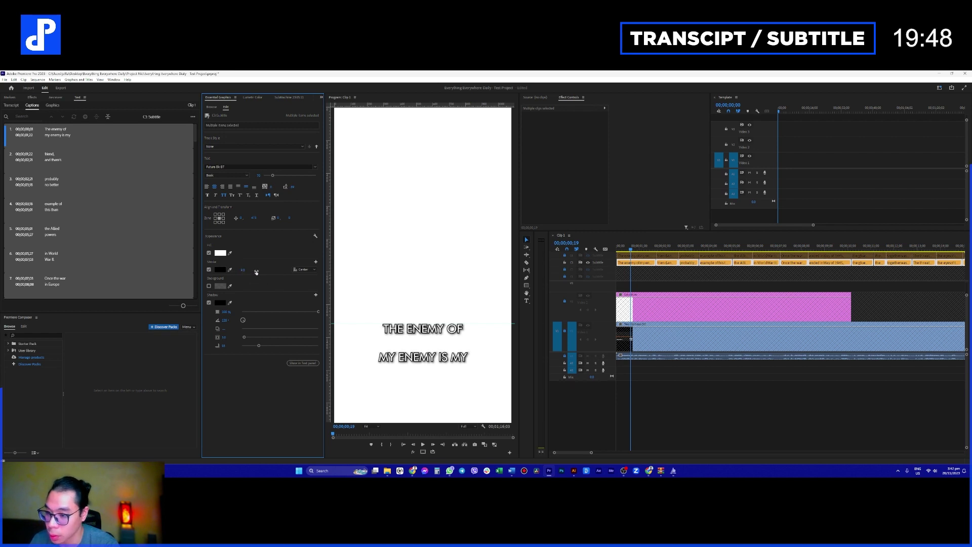
# - Try the Outer and Inner stroke positions on the selected white captions, ending back on Center
pyautogui.click(304, 270)
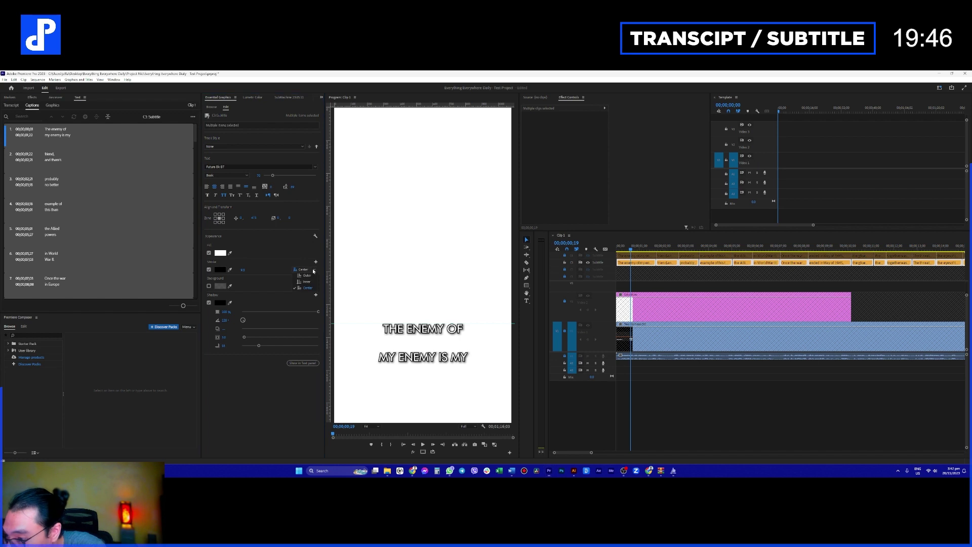
pyautogui.click(309, 277)
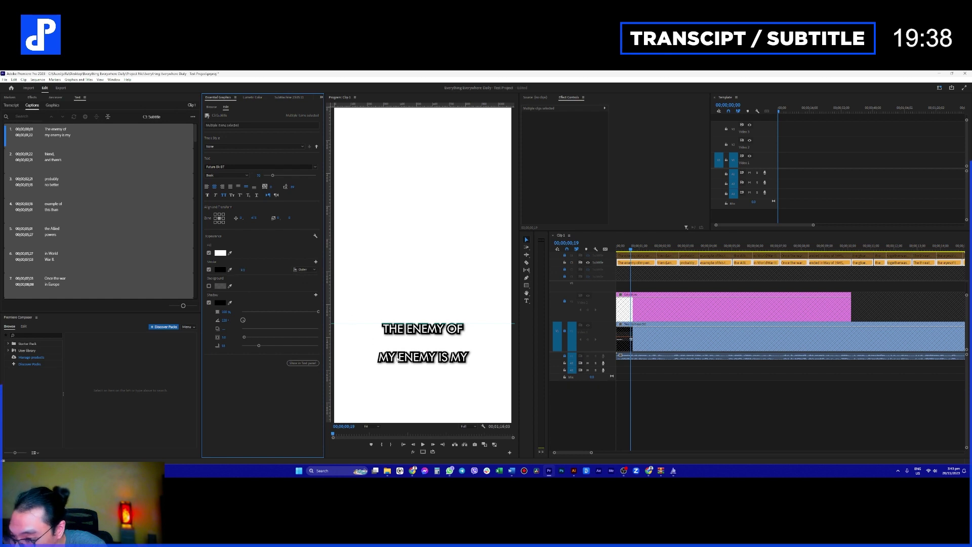
pyautogui.click(306, 274)
pyautogui.click(306, 281)
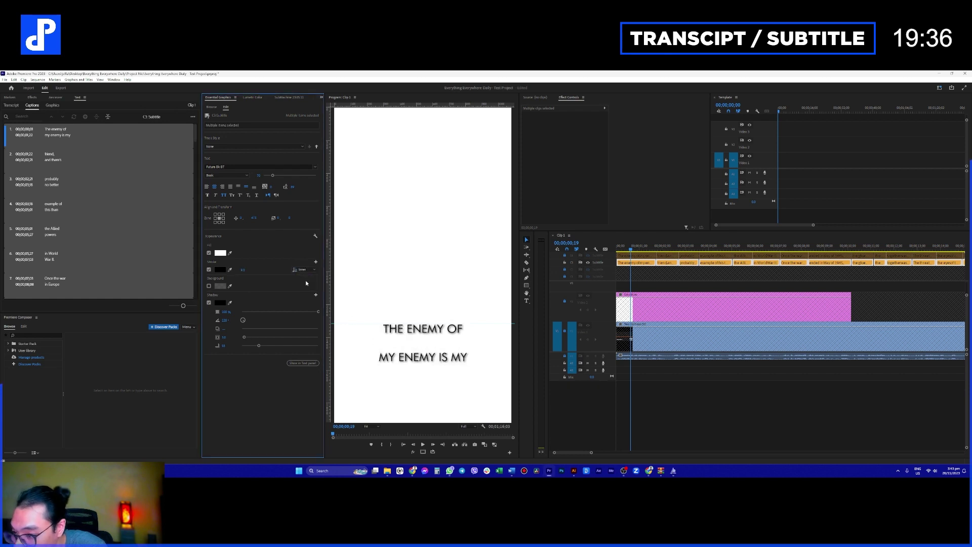
pyautogui.click(304, 271)
pyautogui.click(305, 287)
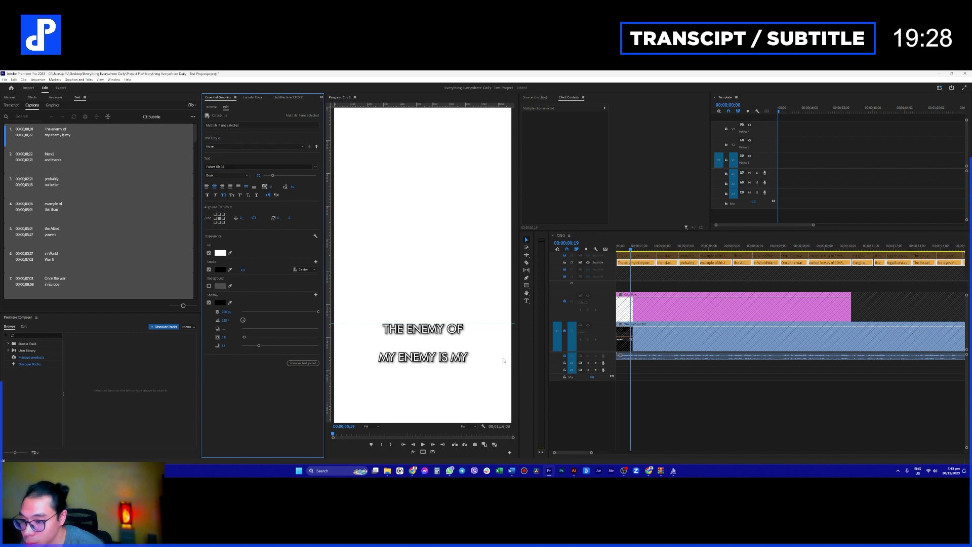
# - Compare the Inner and Outer caption stroke positions at 100% preview magnification, ending on Center
pyautogui.click(374, 426)
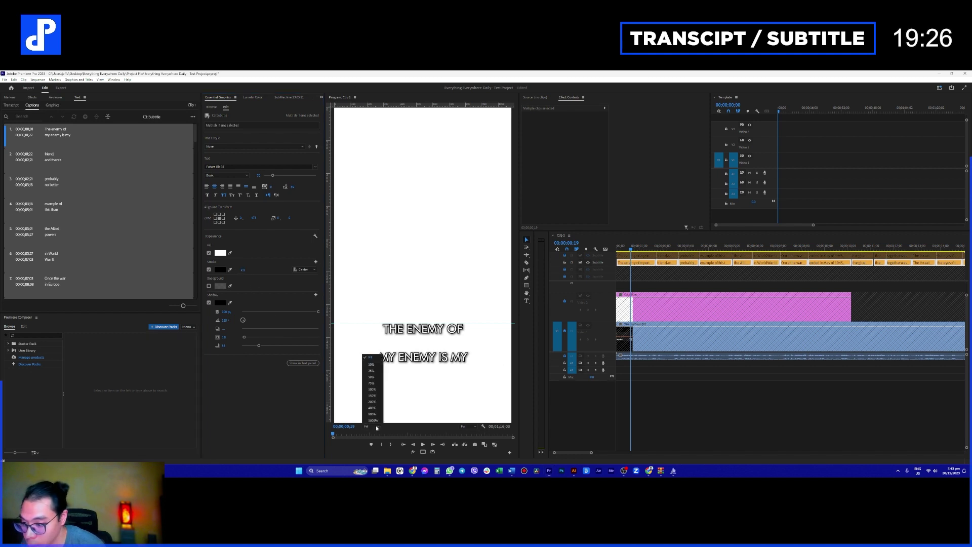
pyautogui.click(373, 390)
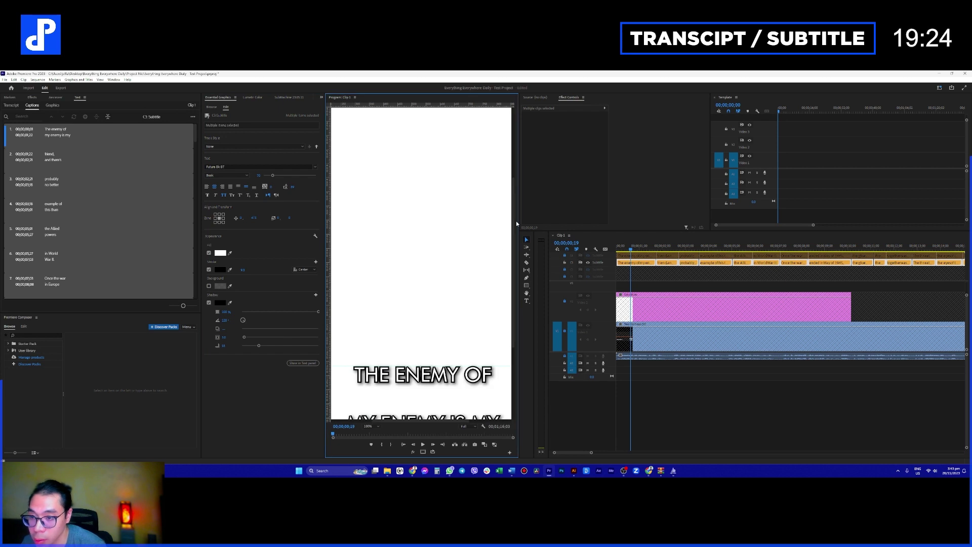
pyautogui.scroll(-3, 447, 329)
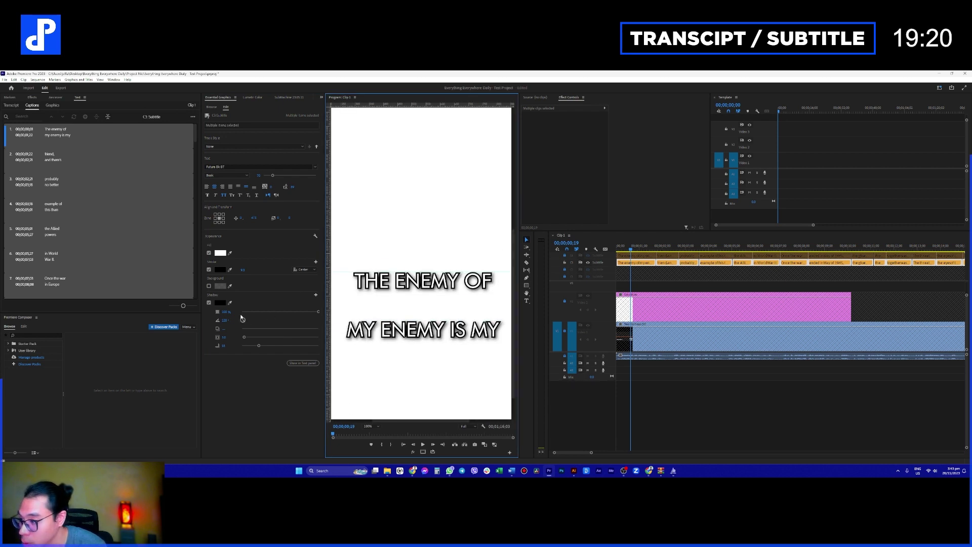
pyautogui.click(302, 269)
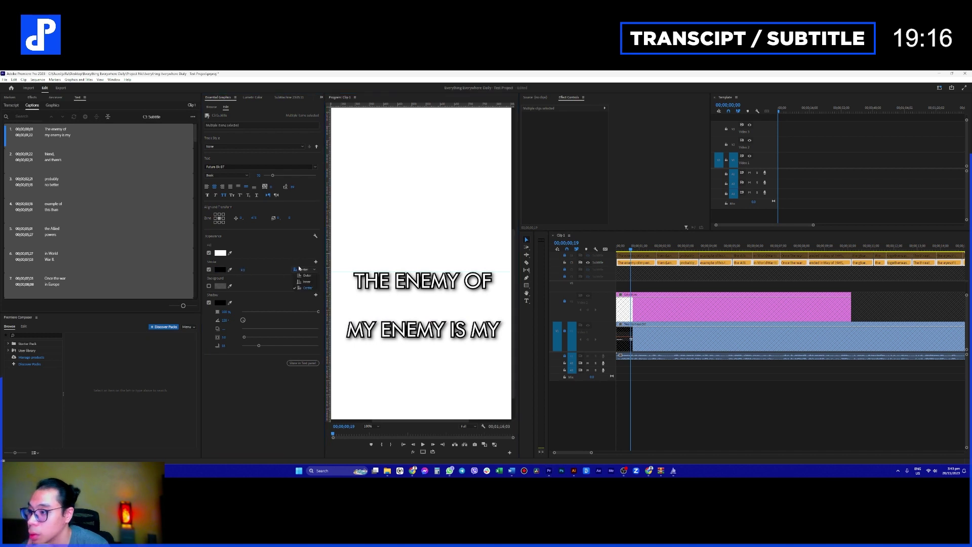
pyautogui.click(305, 281)
pyautogui.click(304, 272)
pyautogui.click(305, 275)
pyautogui.click(303, 270)
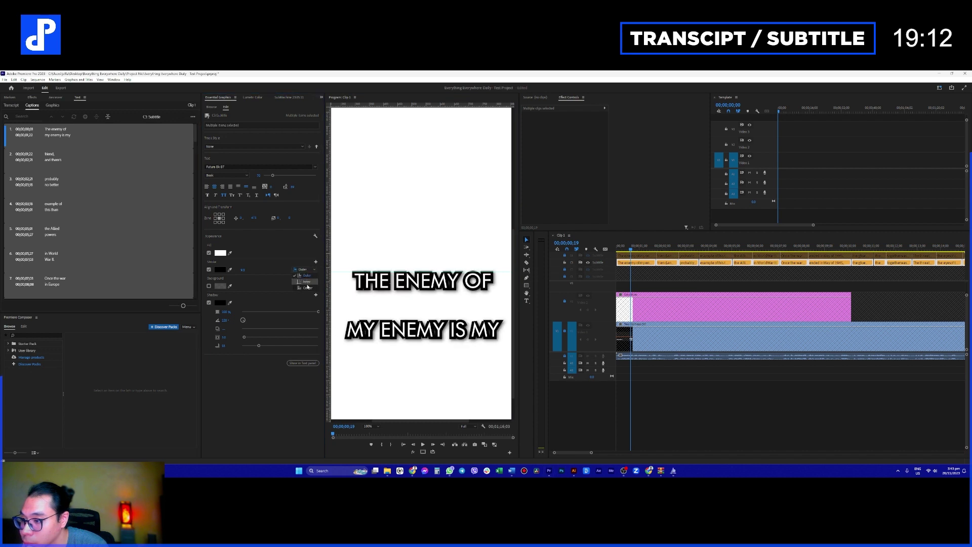
pyautogui.click(306, 287)
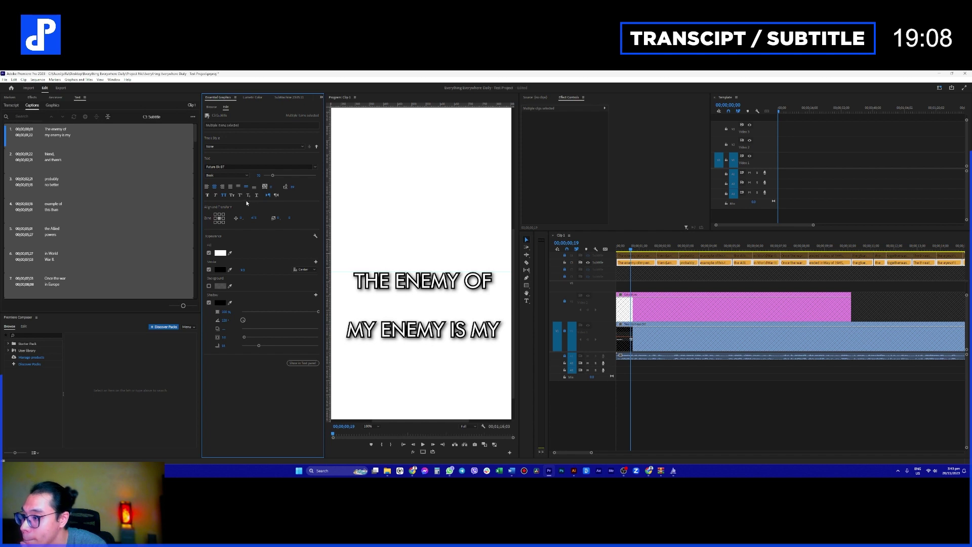
# - Try the white captions without All Caps and with Small Caps, ending back on All Caps
pyautogui.click(225, 196)
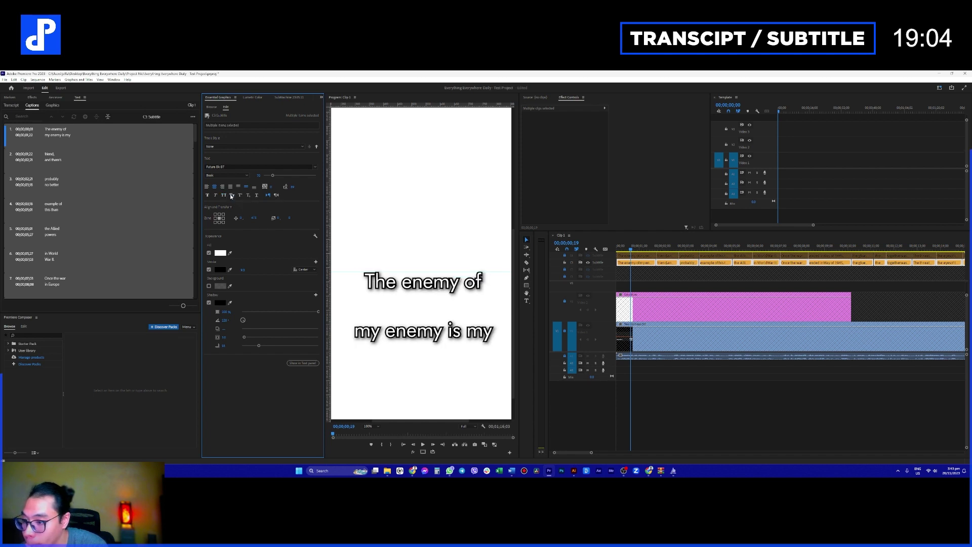
pyautogui.click(231, 196)
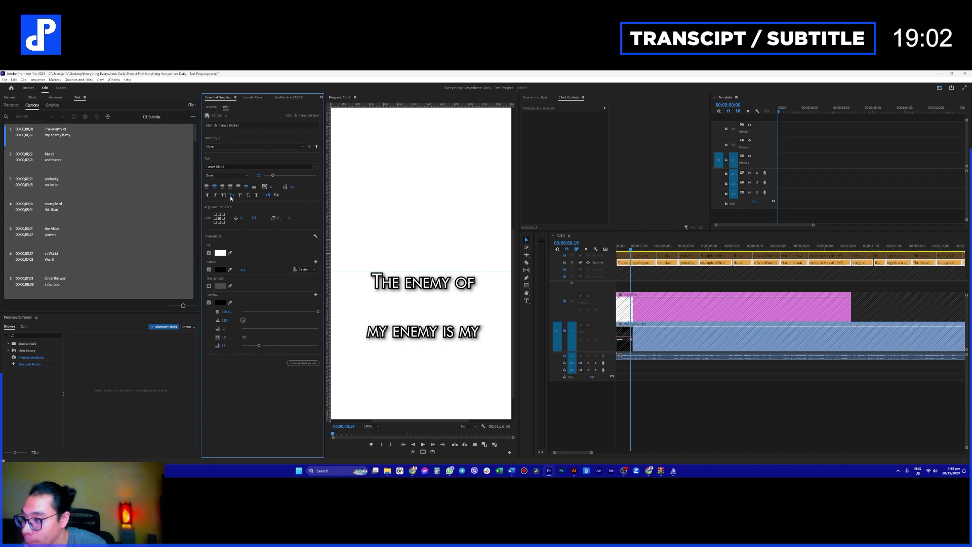
pyautogui.click(231, 196)
pyautogui.click(231, 194)
pyautogui.click(228, 196)
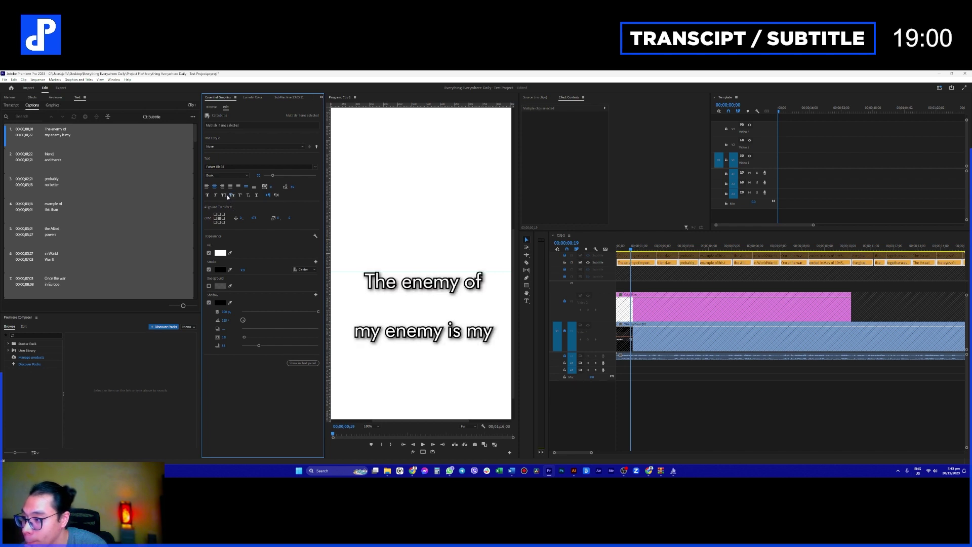
pyautogui.click(223, 195)
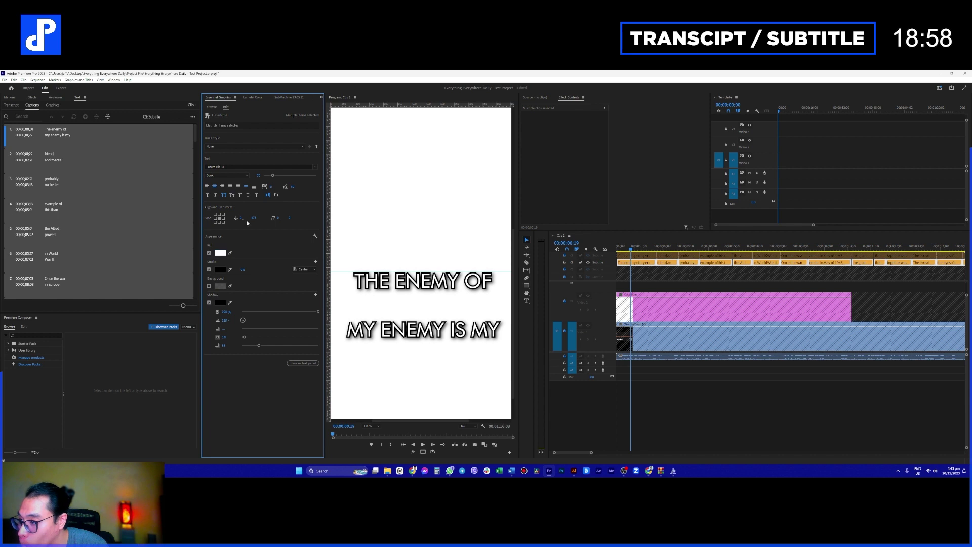
# - Set the stroke width of the selected white captions to 5
pyautogui.click(243, 269)
pyautogui.write('5')
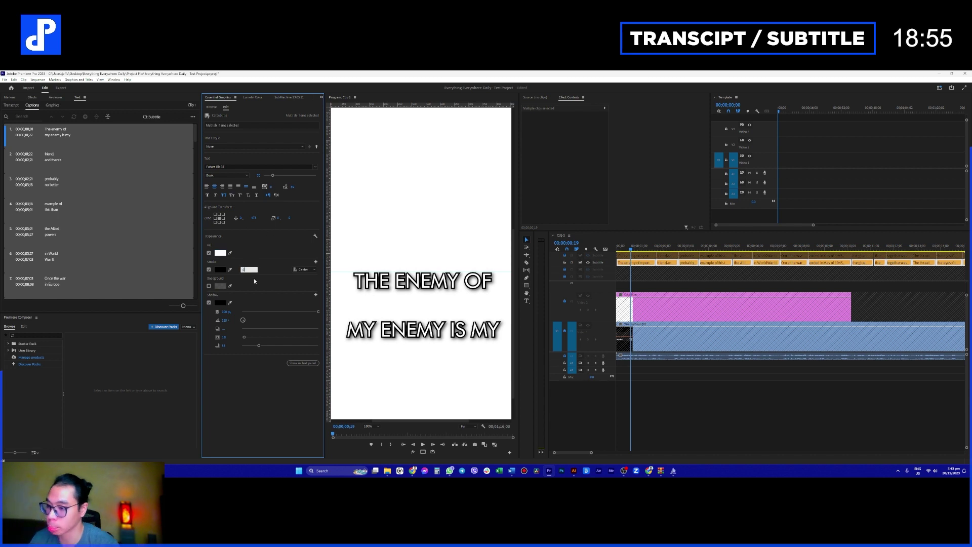
pyautogui.press('Return')
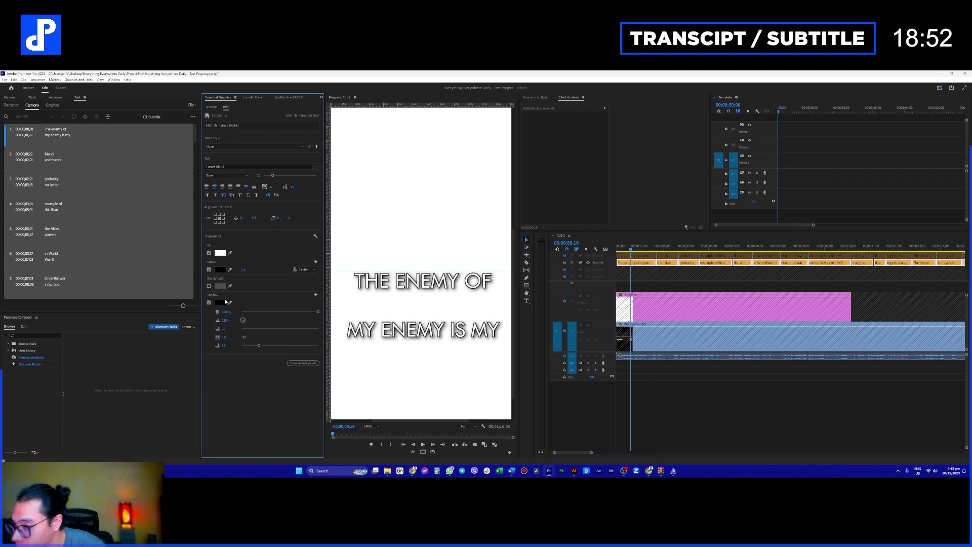
# - Test the Outer position on the resized caption stroke, ending back on Center
pyautogui.click(298, 269)
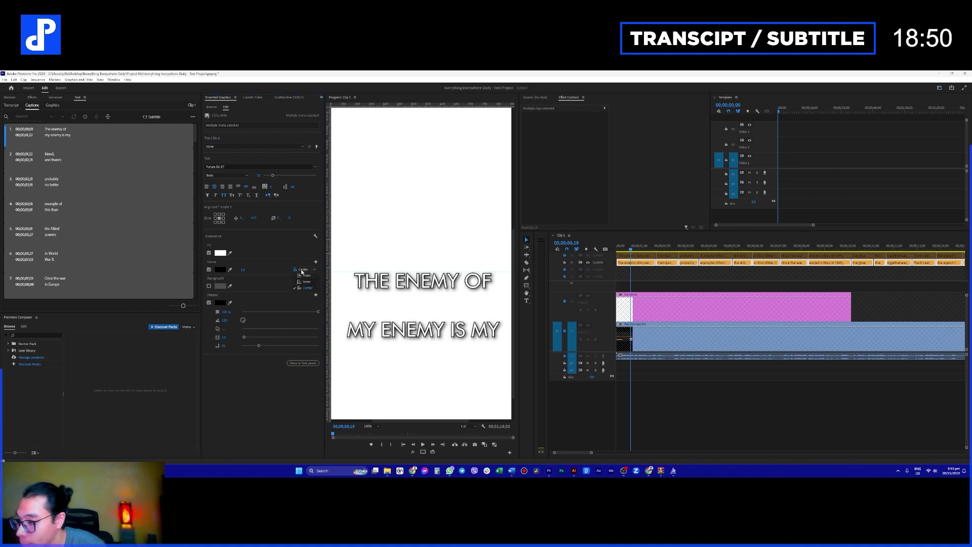
pyautogui.click(306, 275)
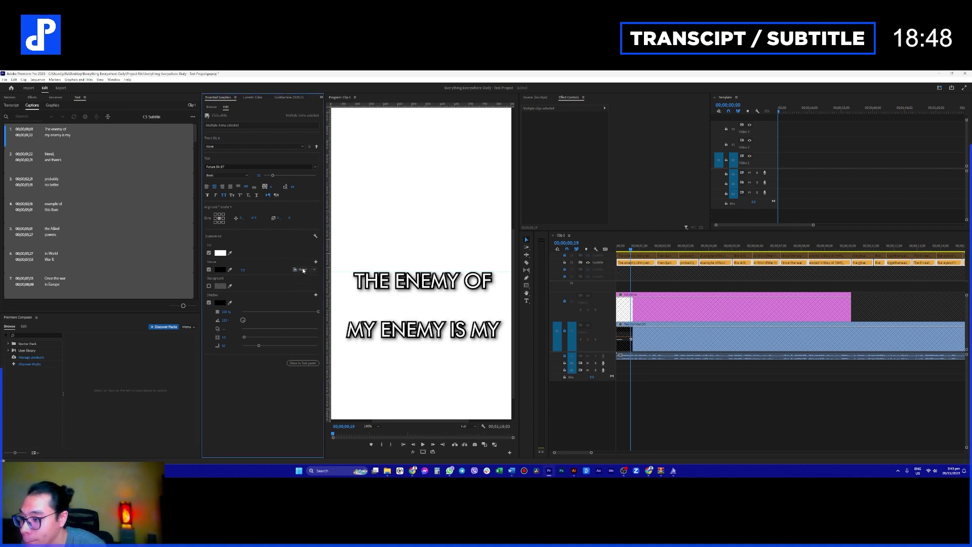
pyautogui.click(303, 270)
pyautogui.click(304, 276)
pyautogui.click(304, 271)
pyautogui.click(303, 279)
# - Try the heavier Futura Book font on the white captions, returning to Futura Bk BT Book
pyautogui.click(230, 166)
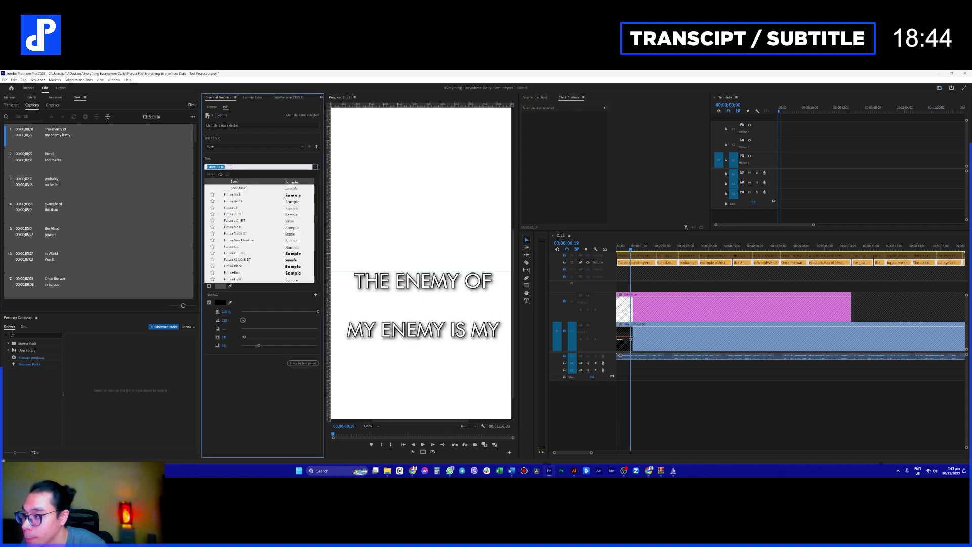
pyautogui.click(248, 194)
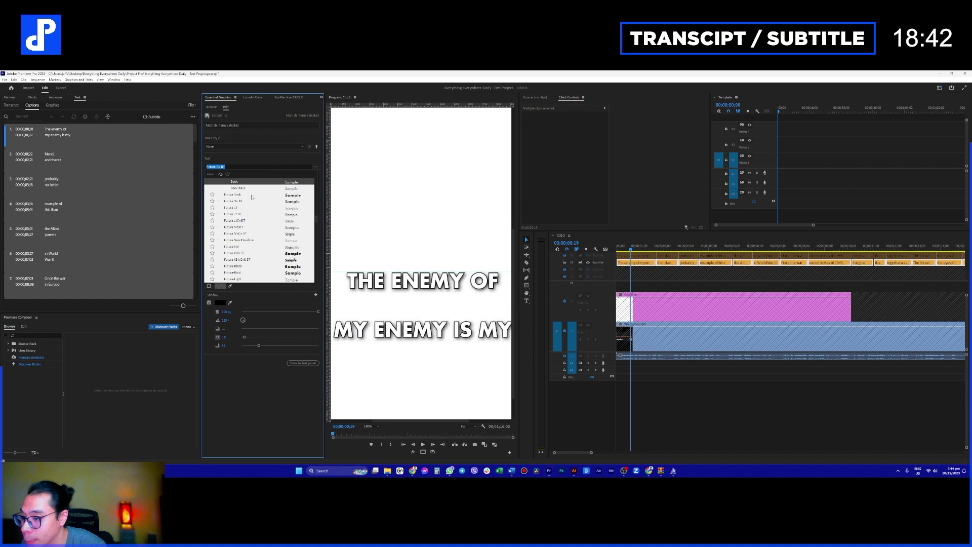
pyautogui.click(233, 167)
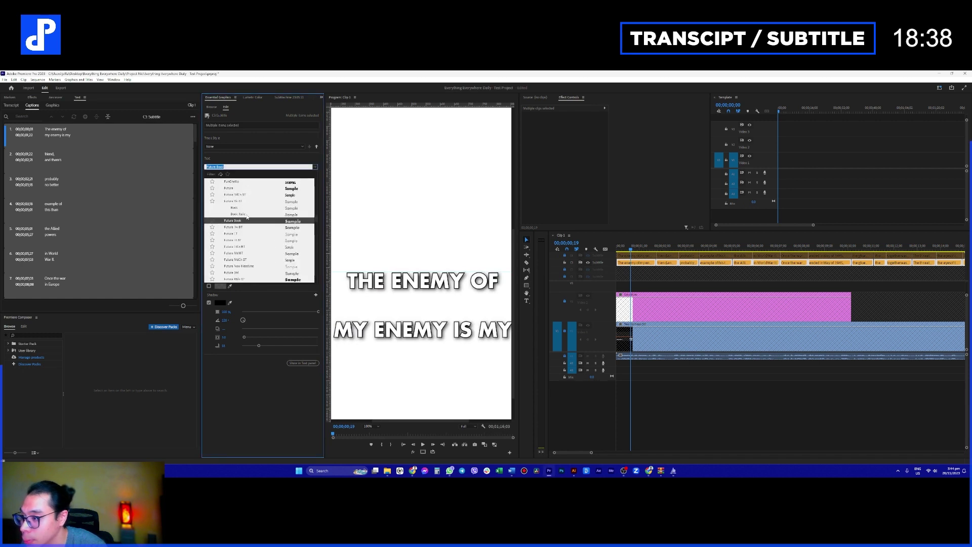
pyautogui.click(246, 209)
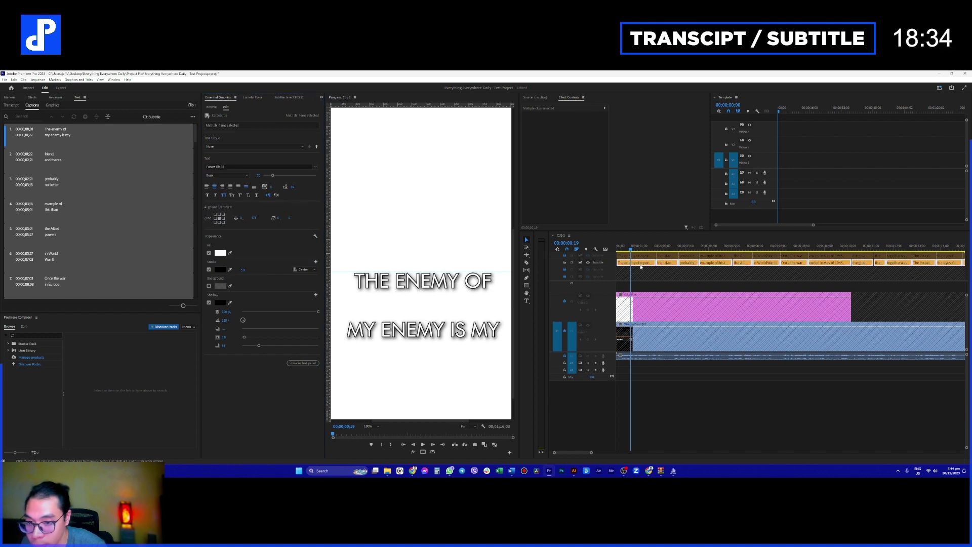
# - Show the yellow subtitle track, select all its captions and change their font to Futura Bk BT Book
pyautogui.click(588, 255)
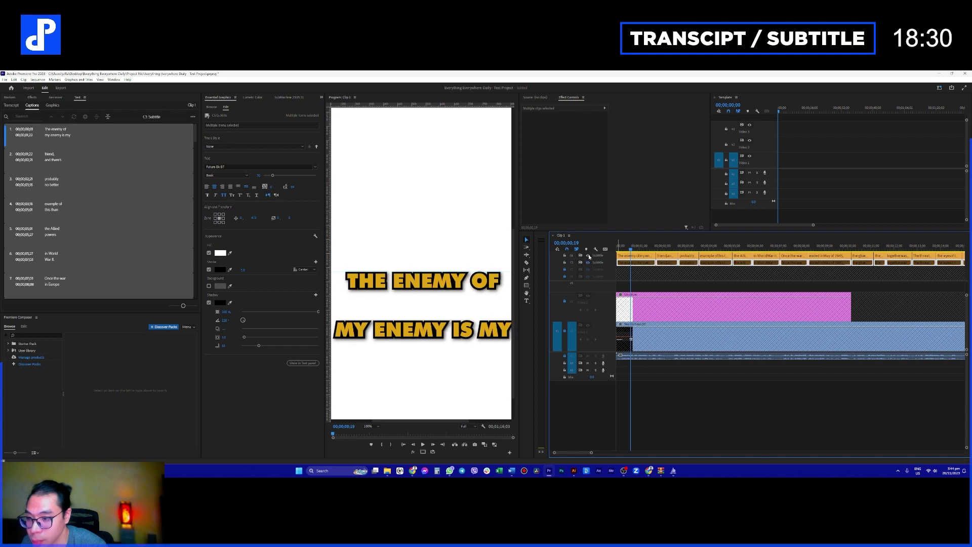
pyautogui.click(616, 257)
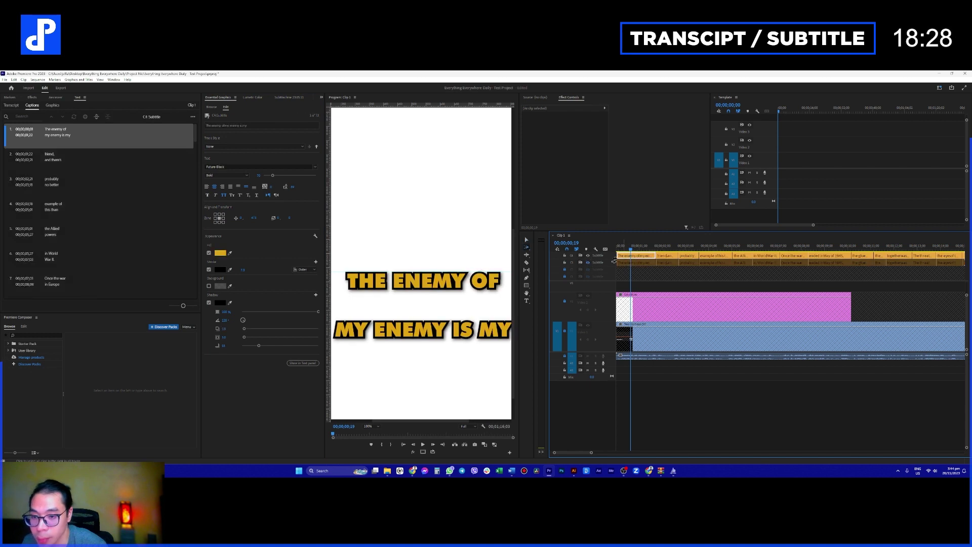
pyautogui.hotkey('ctrl', 'a')
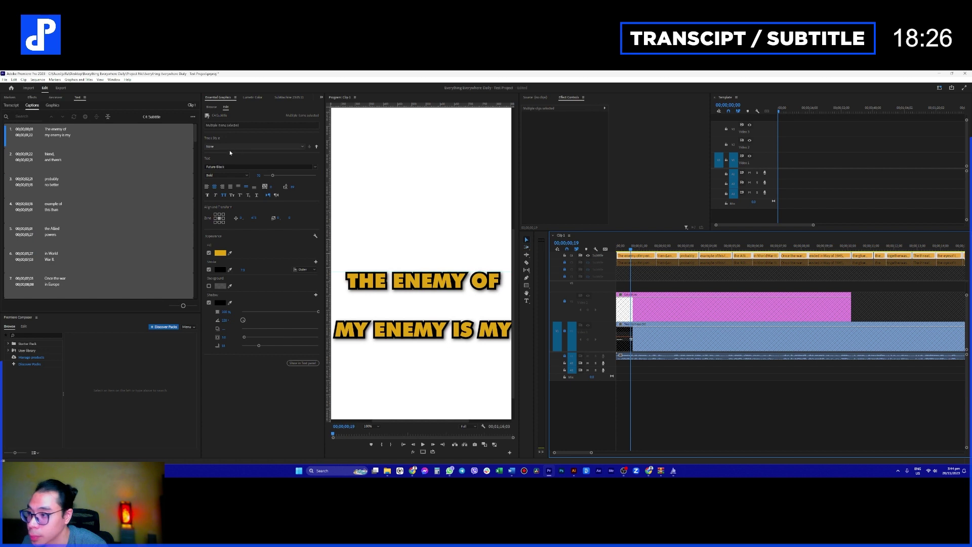
pyautogui.click(229, 166)
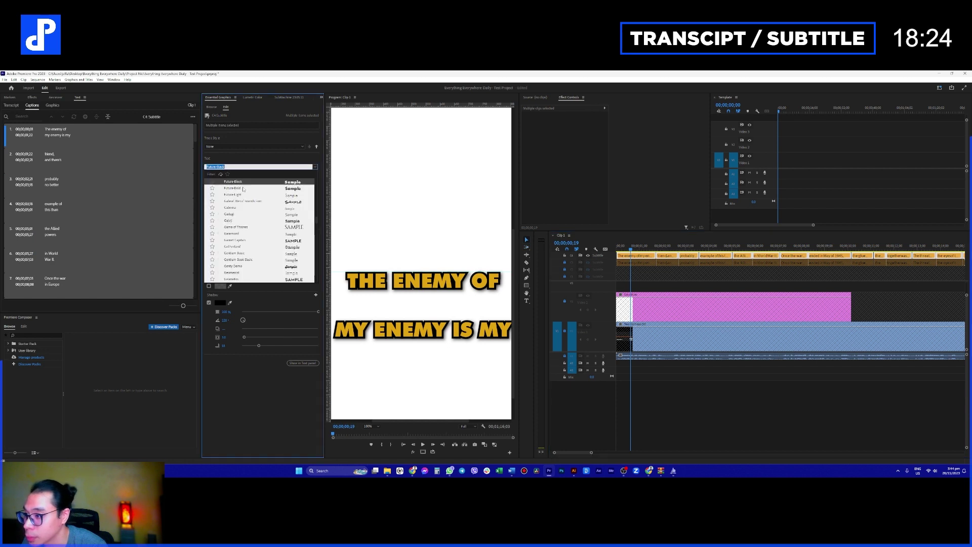
pyautogui.scroll(4, 248, 223)
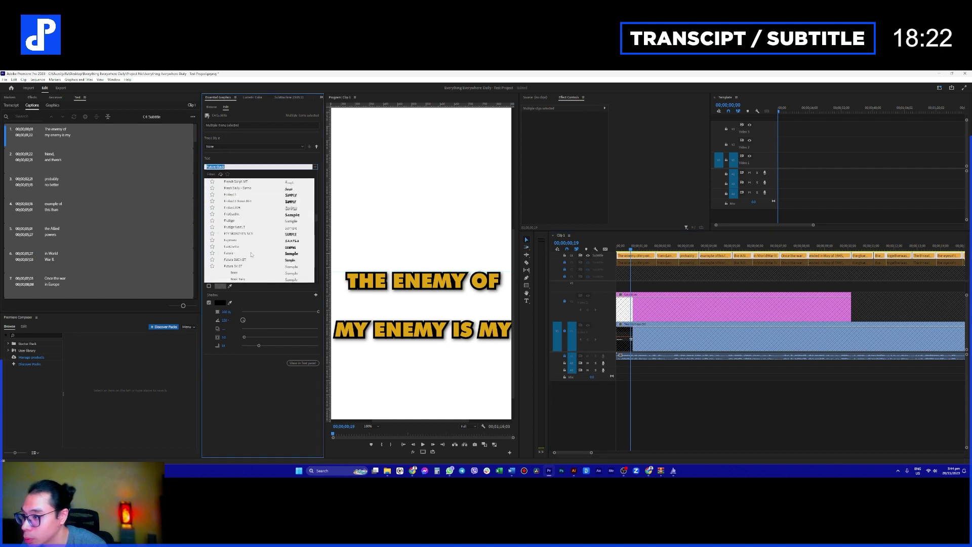
pyautogui.write('futura')
pyautogui.scroll(-5, 261, 242)
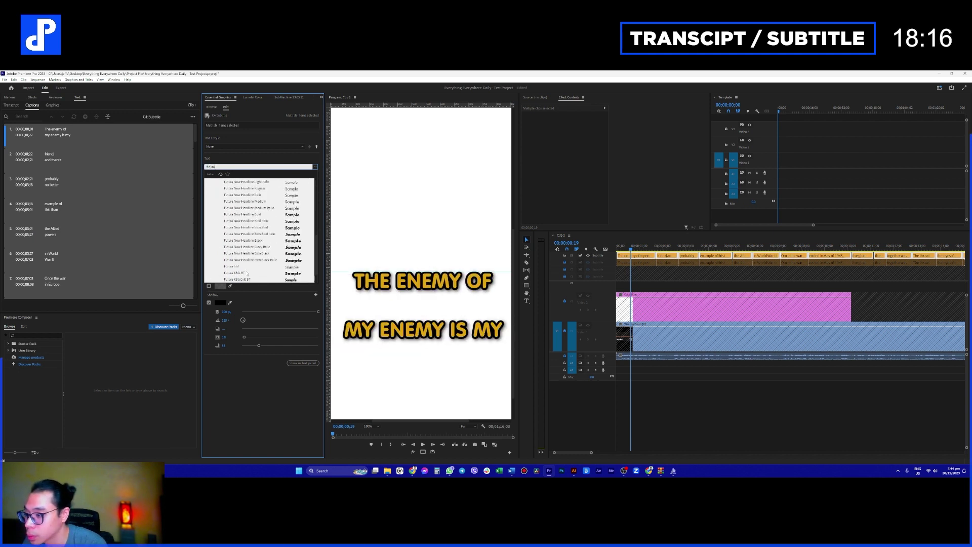
pyautogui.scroll(5, 243, 194)
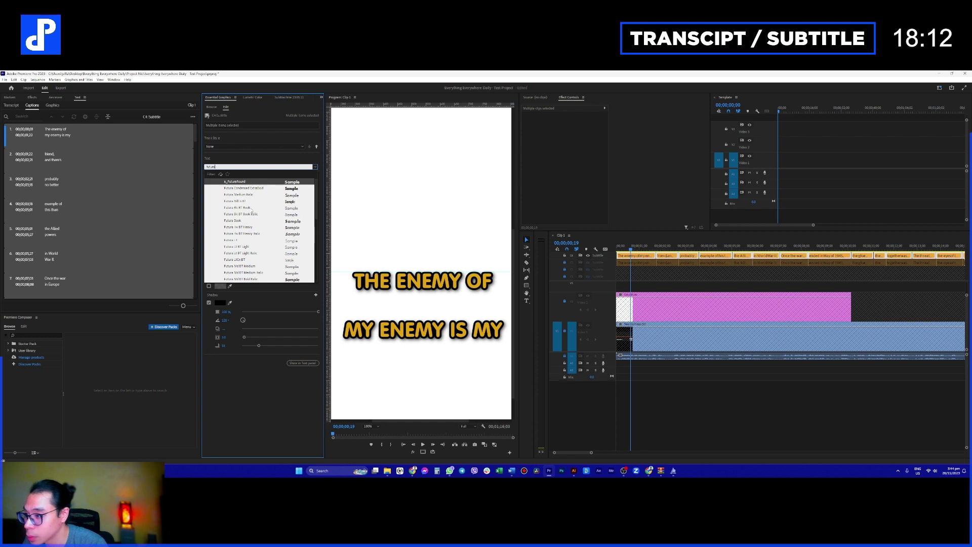
pyautogui.click(251, 208)
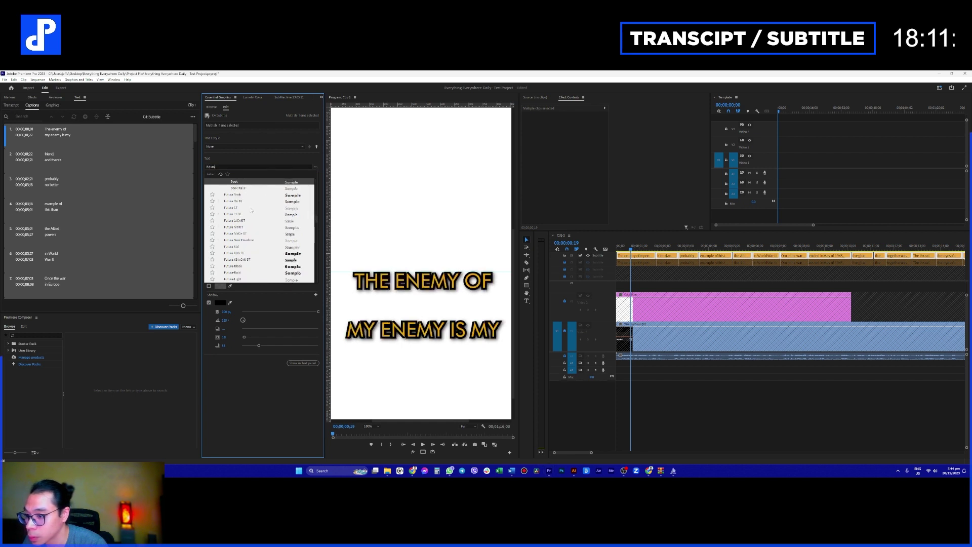
# - Browse the Futura fonts for the selected yellow captions, reapplying Futura Bk BT Book
pyautogui.click(222, 167)
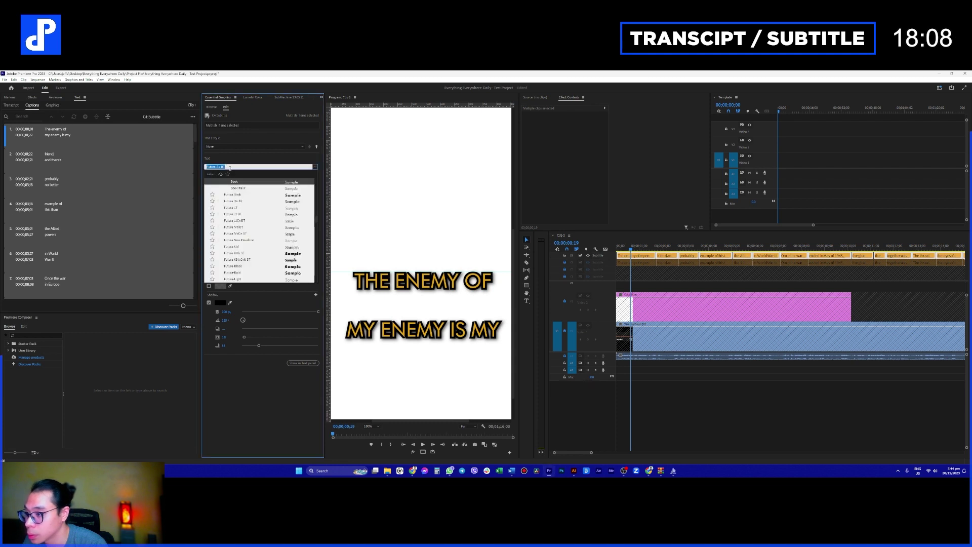
pyautogui.scroll(-3, 249, 268)
pyautogui.scroll(1, 244, 248)
pyautogui.scroll(5, 245, 232)
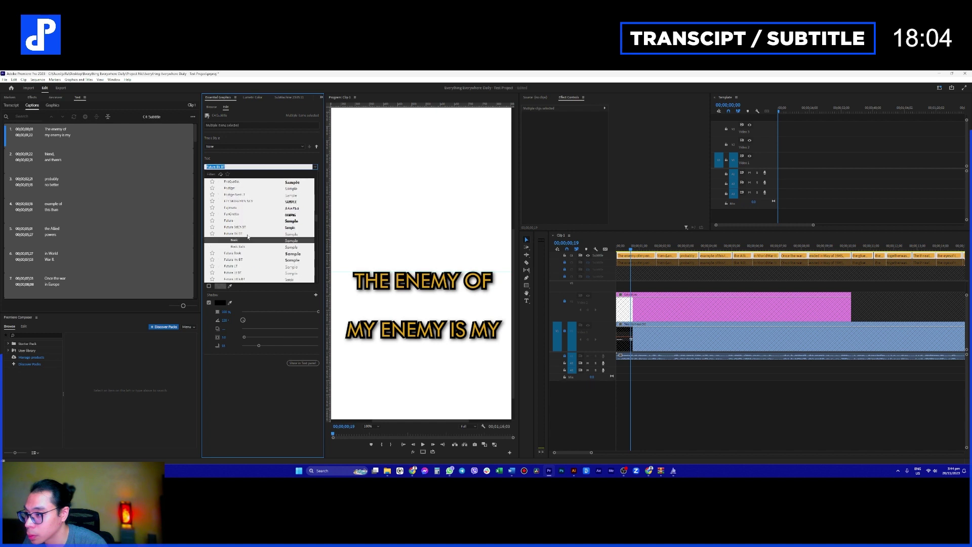
pyautogui.write('futura')
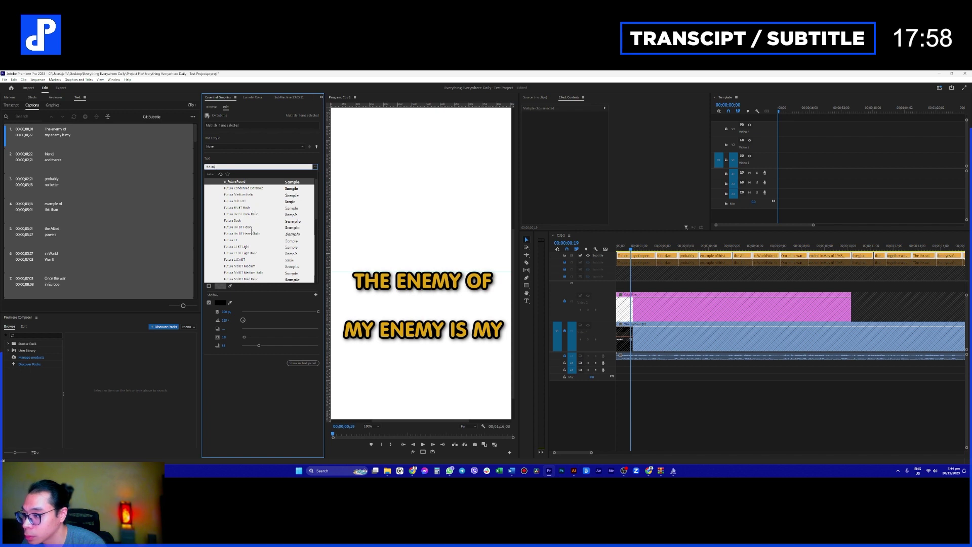
pyautogui.scroll(-5, 256, 233)
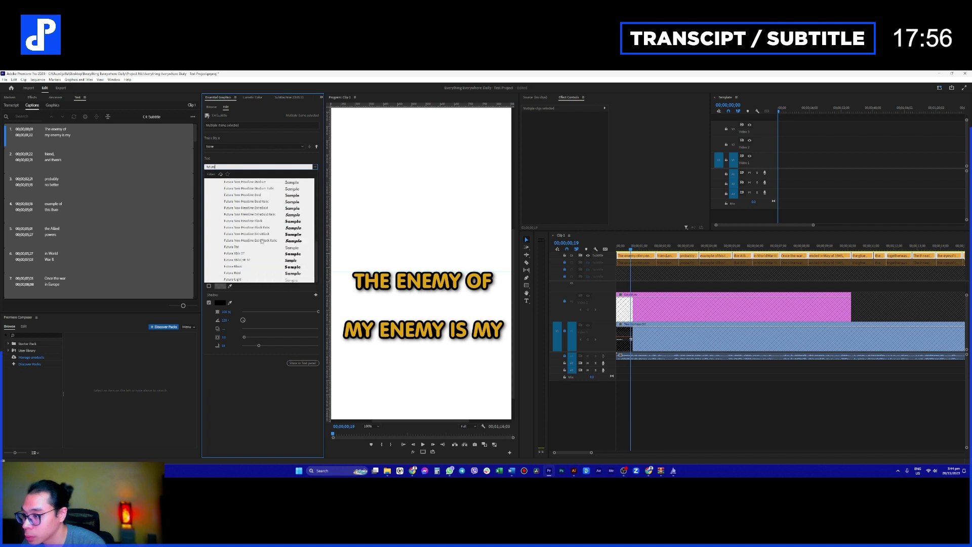
pyautogui.scroll(5, 262, 241)
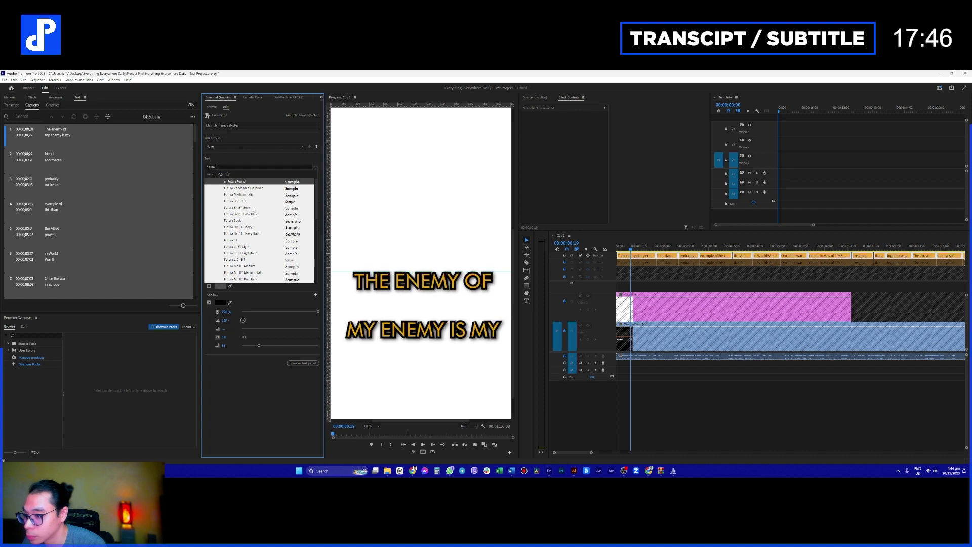
# - Change the selected yellow captions to the Futura Black font and fit the whole frame in the program preview
pyautogui.click(251, 207)
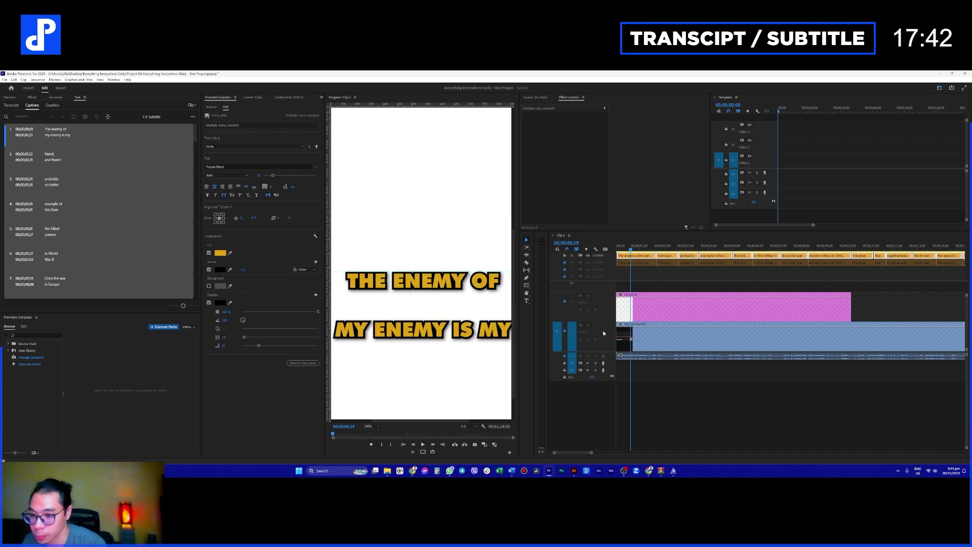
pyautogui.click(373, 428)
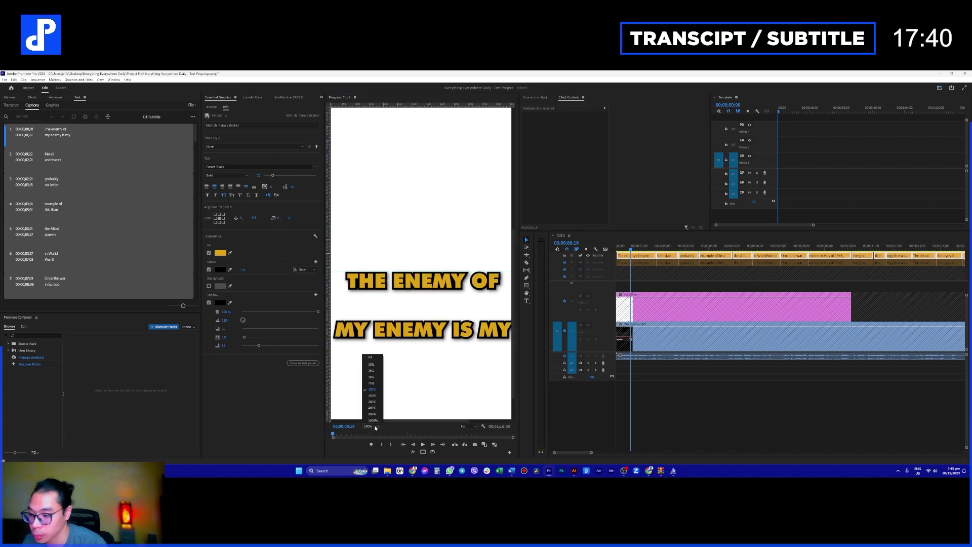
pyautogui.click(377, 358)
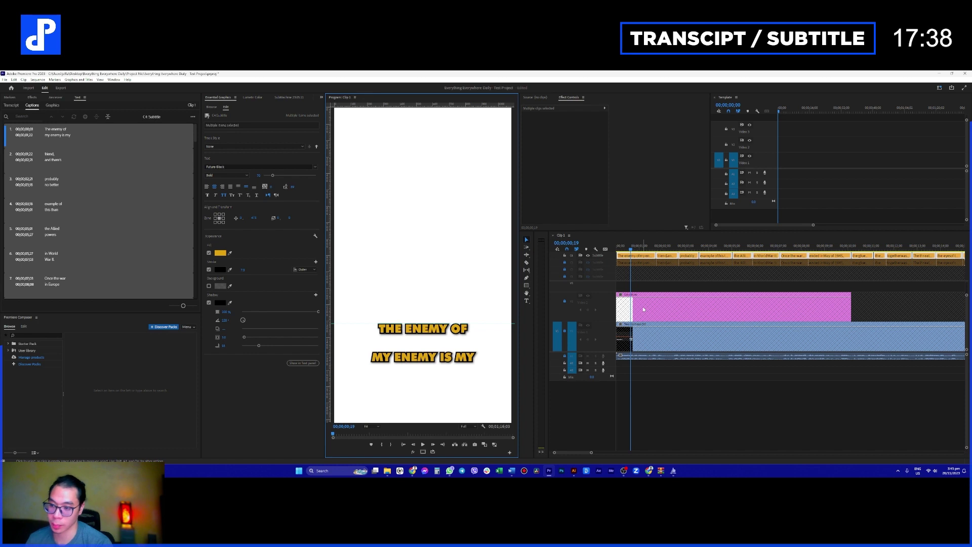
# - Alternate between the white and yellow subtitle tracks to compare how their captions look in the frame
pyautogui.click(565, 263)
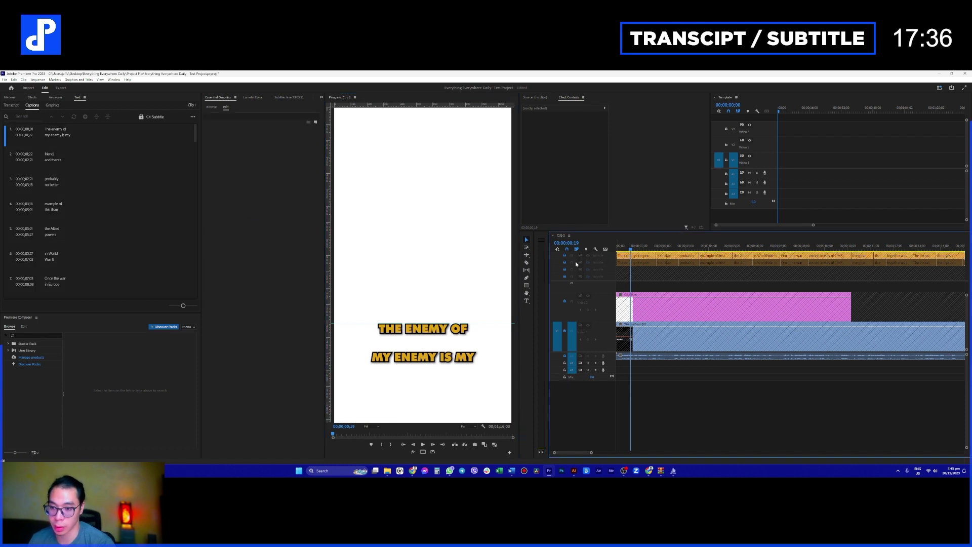
pyautogui.click(589, 263)
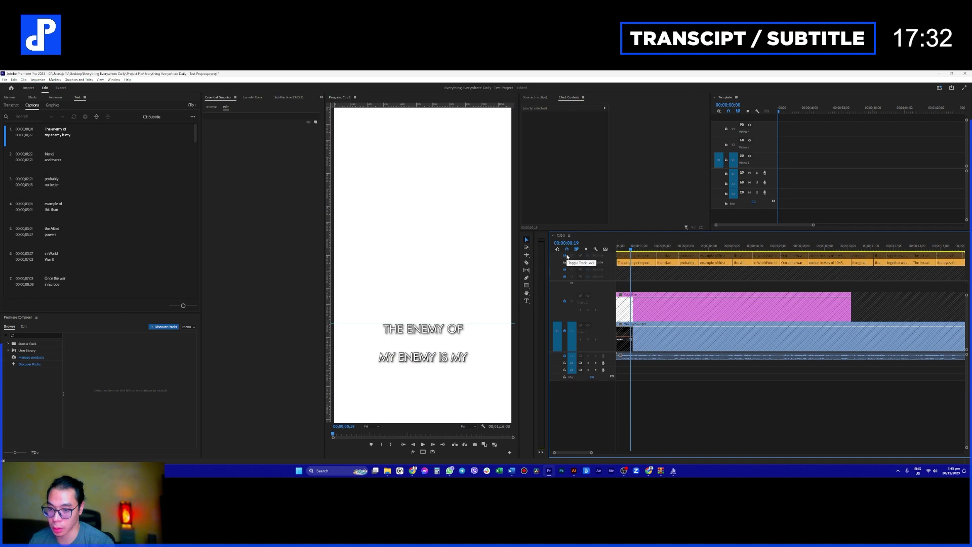
pyautogui.click(588, 256)
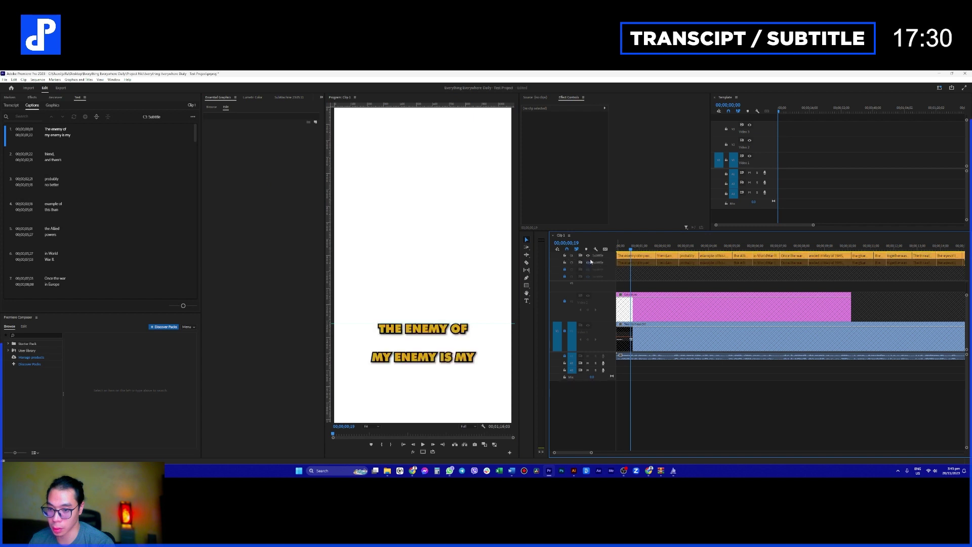
# - With the yellow subtitle track locked, select all the white captions, adjust their stroke width and raise their vertical position
pyautogui.click(636, 260)
pyautogui.click(588, 262)
pyautogui.click(628, 262)
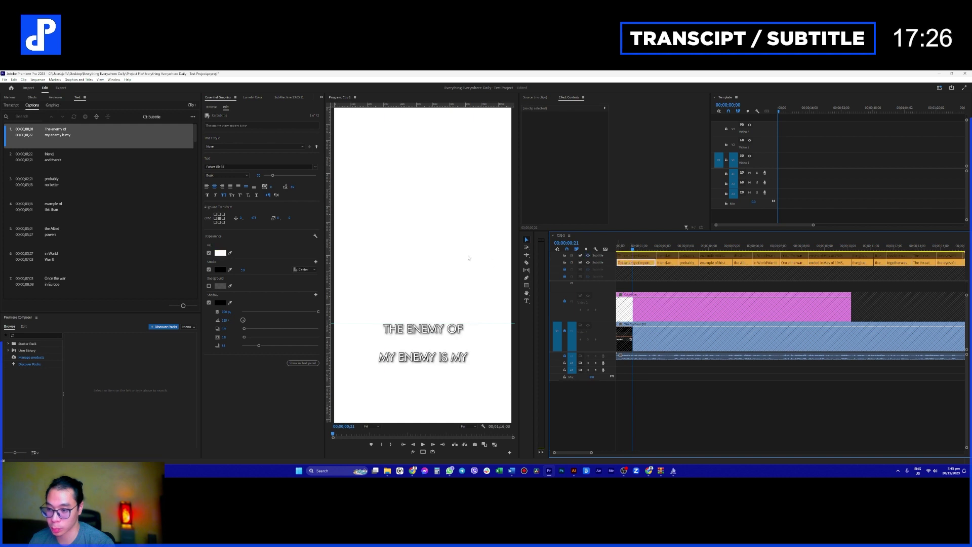
pyautogui.hotkey('ctrl', 'a')
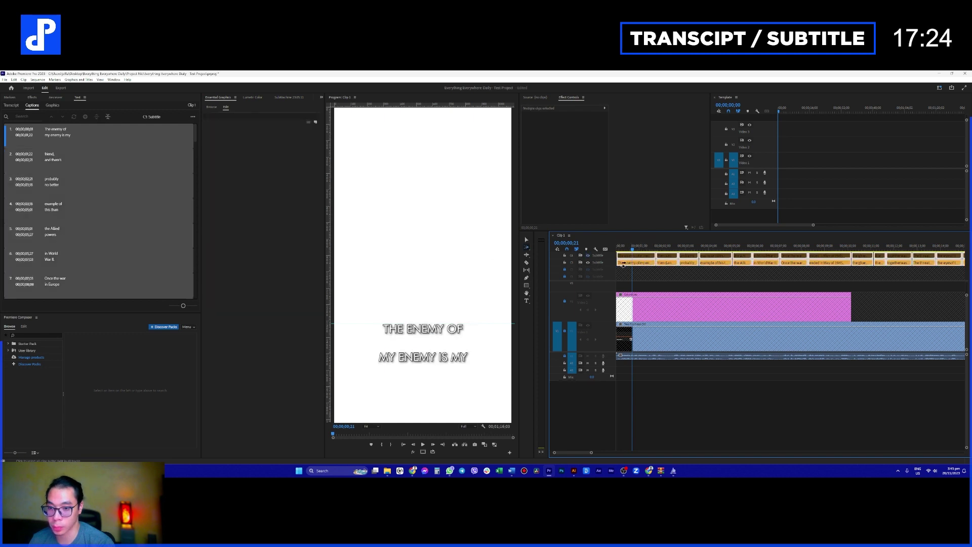
pyautogui.click(564, 255)
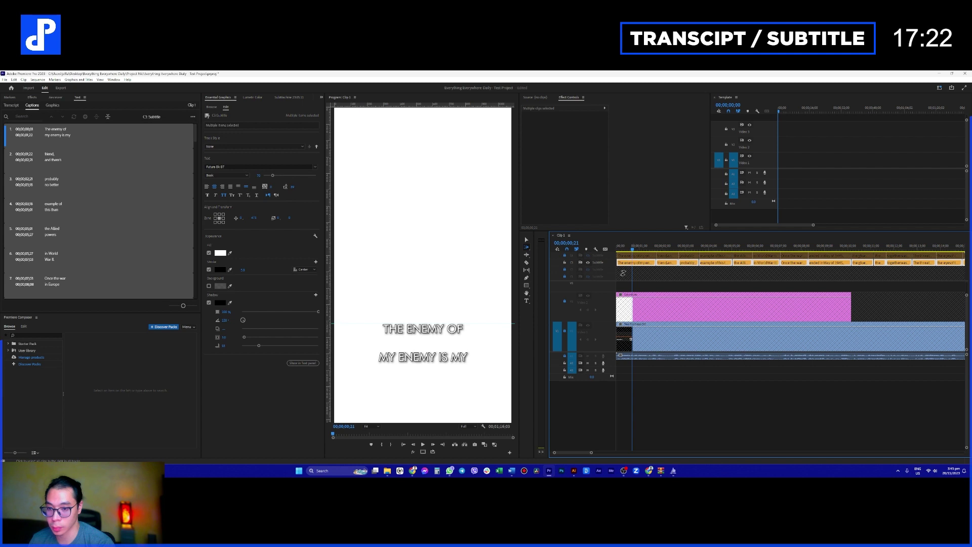
pyautogui.click(243, 269)
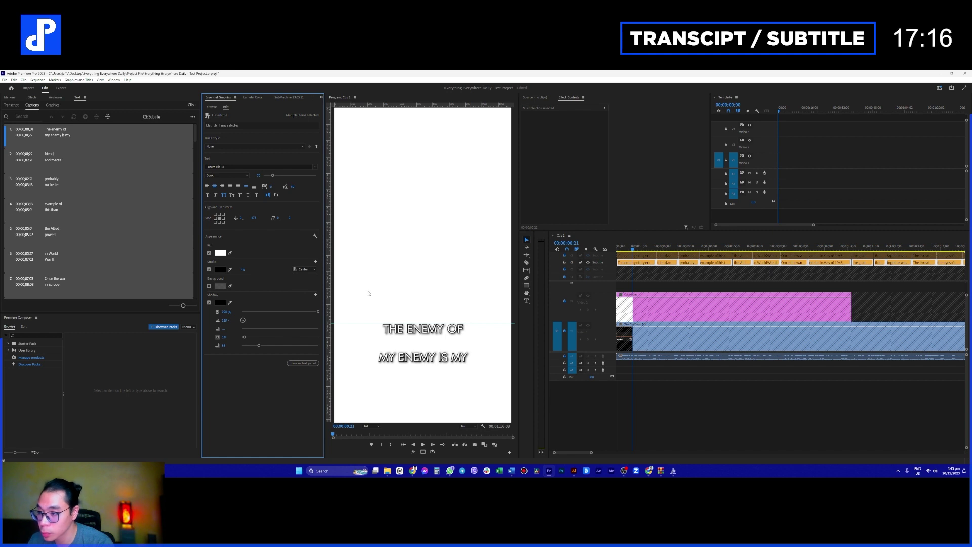
pyautogui.moveTo(255, 219); pyautogui.dragTo(229, 229)
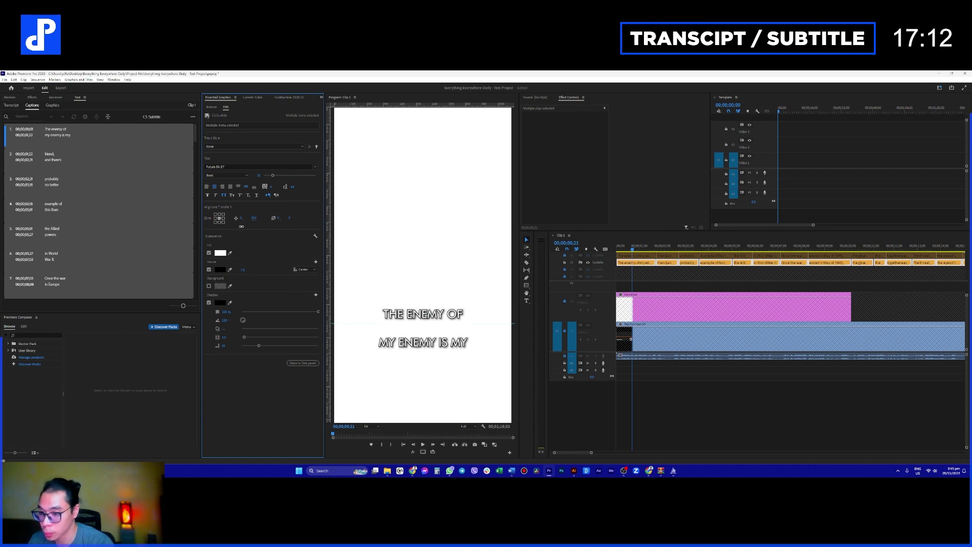
# - Show the yellow subtitle track and place a horizontal guide along the base of its first caption line
pyautogui.click(588, 255)
pyautogui.click(628, 258)
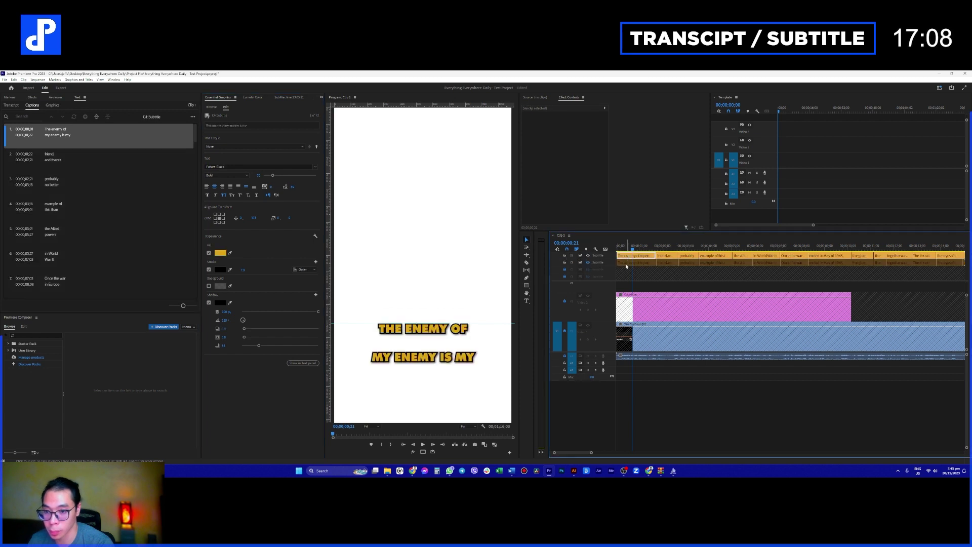
pyautogui.click(483, 328)
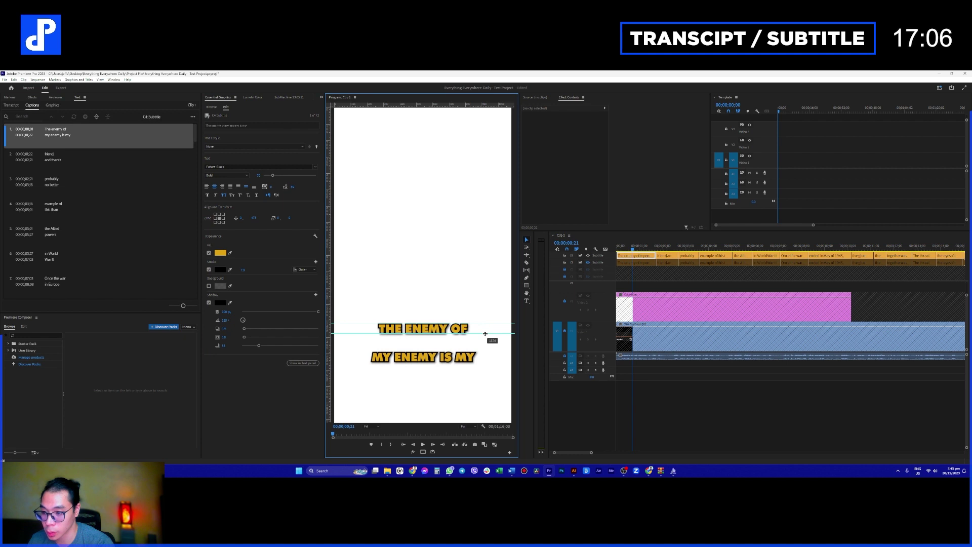
# - Switch back to the white subtitle track, select all its captions and move them slightly higher relative to the guides
pyautogui.click(588, 262)
pyautogui.click(630, 263)
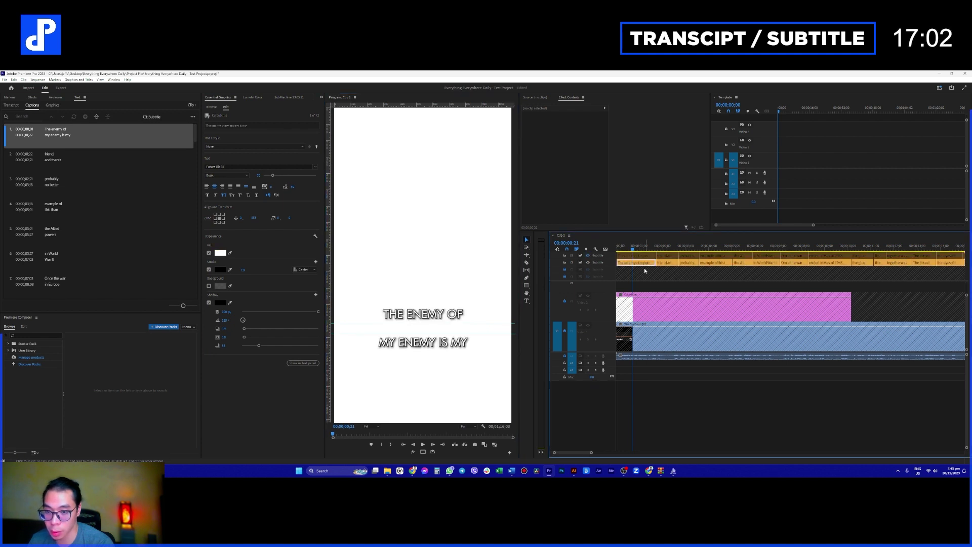
pyautogui.press('a')
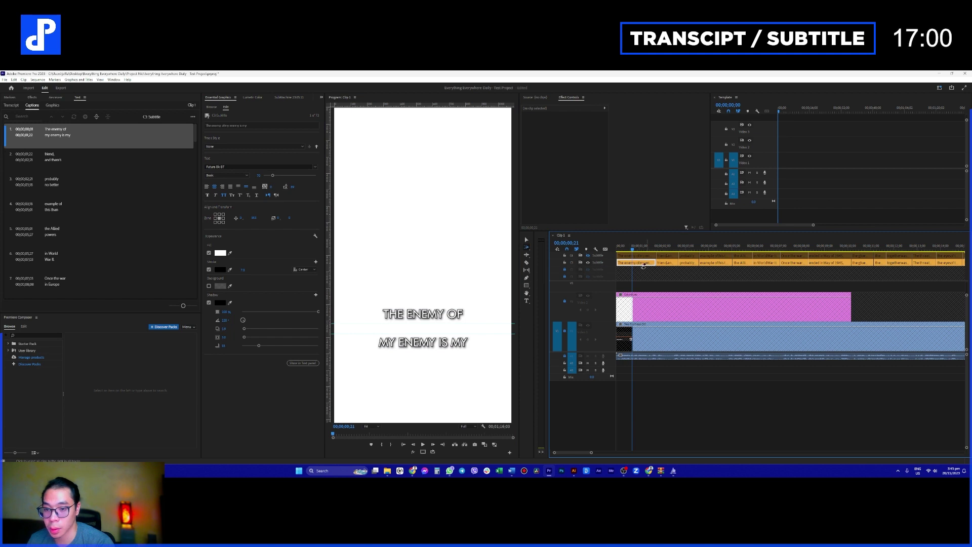
pyautogui.click(632, 264)
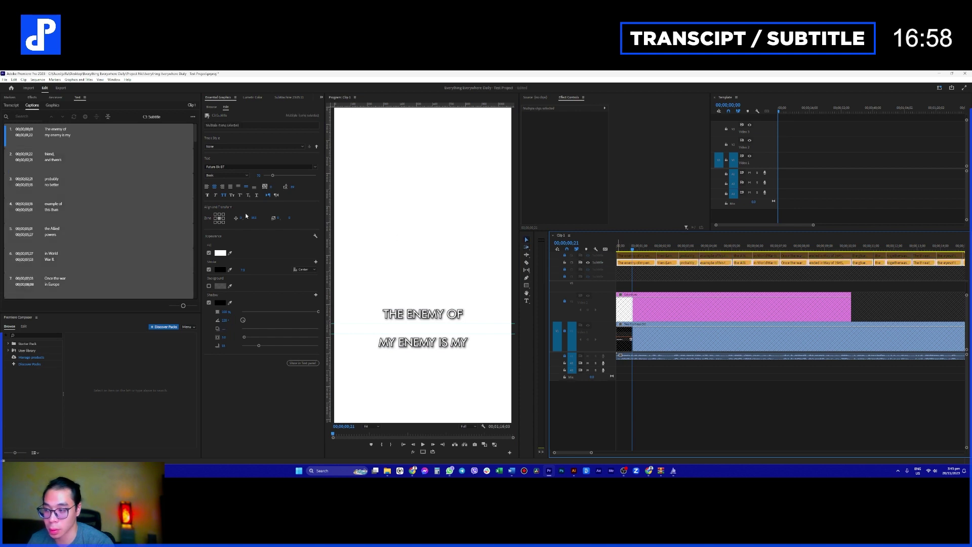
pyautogui.moveTo(256, 219); pyautogui.dragTo(255, 220)
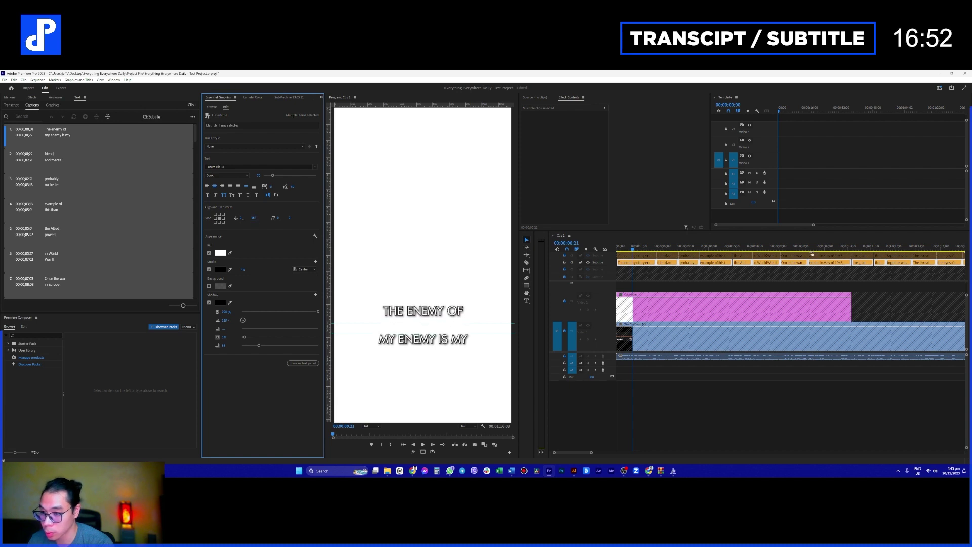
# - Show the yellow subtitle track, select all its captions and set their stroke width to 6
pyautogui.click(580, 260)
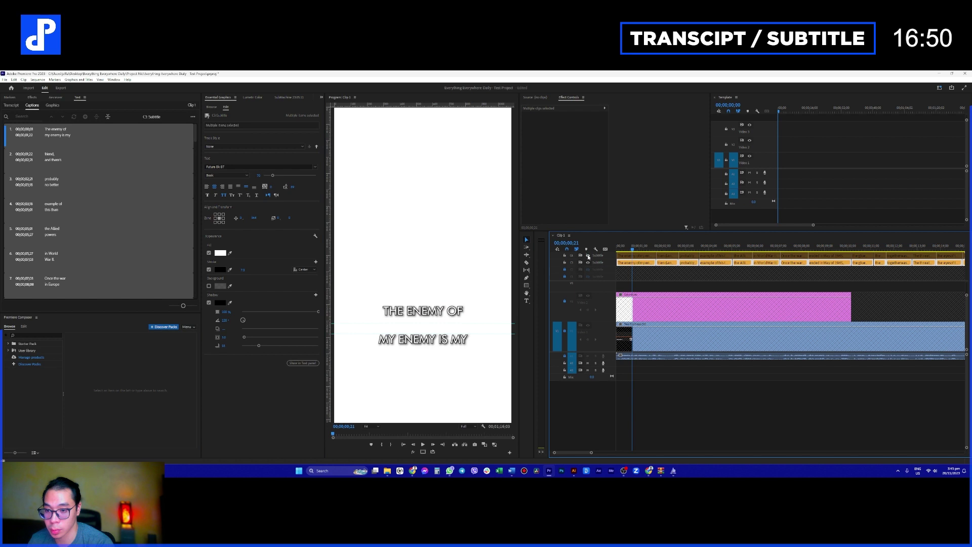
pyautogui.click(588, 256)
pyautogui.click(641, 257)
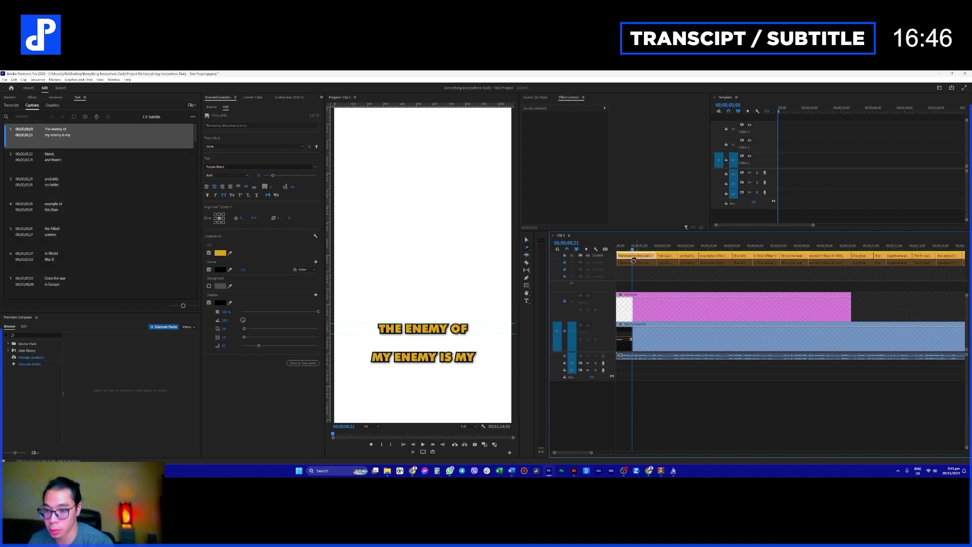
pyautogui.hotkey('ctrl', 'a')
pyautogui.click(243, 270)
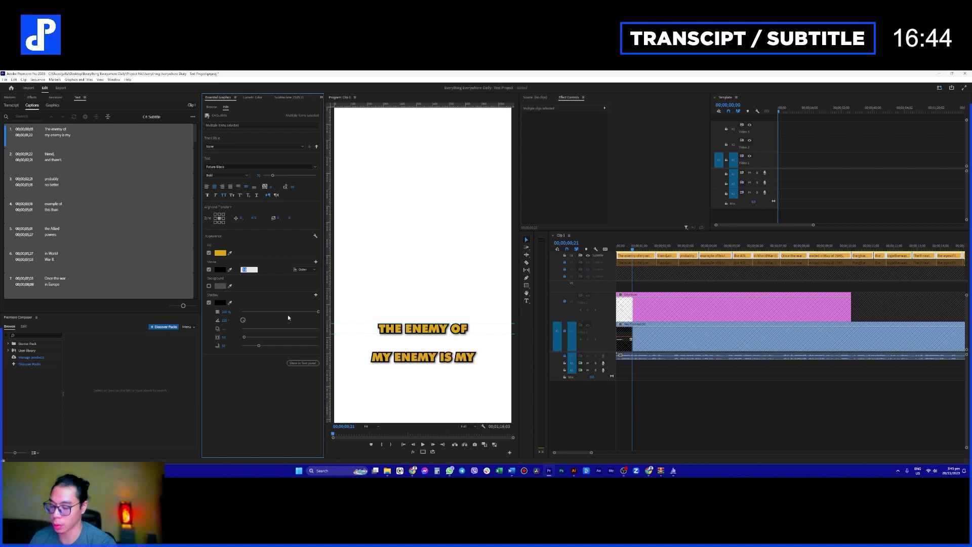
pyautogui.write('6')
pyautogui.press('Return')
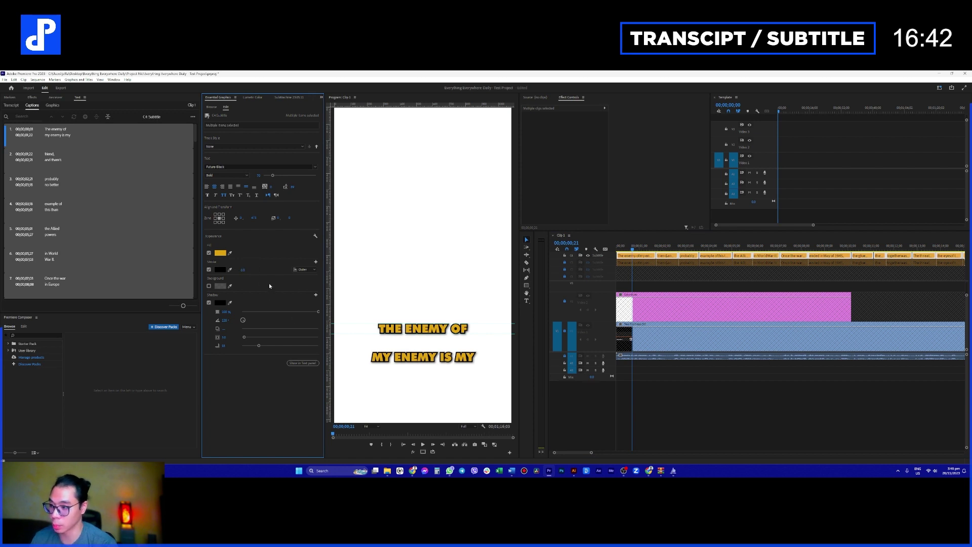
pyautogui.click(249, 270)
pyautogui.press('Return')
# - Show the white subtitle track, adjust the stroke width of all its captions and clear the selection
pyautogui.click(589, 256)
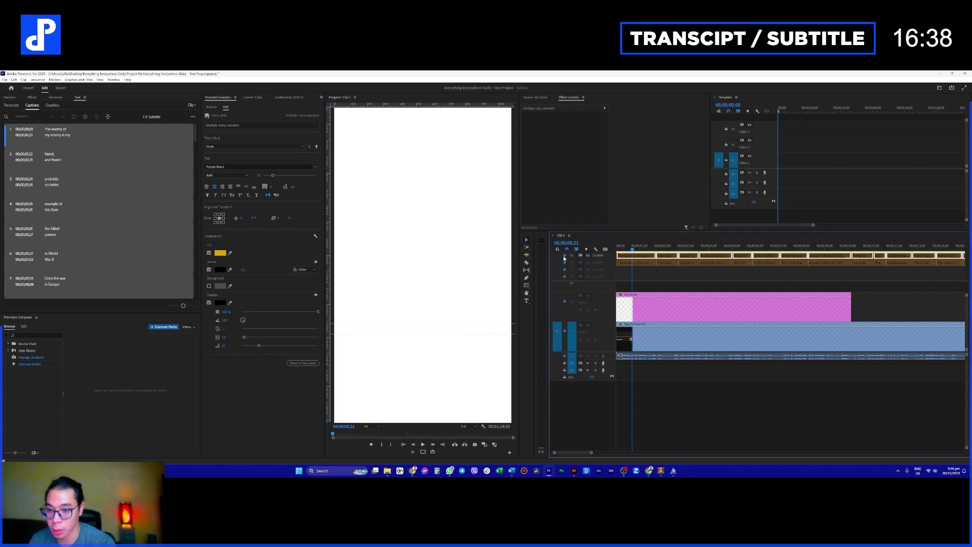
pyautogui.click(580, 262)
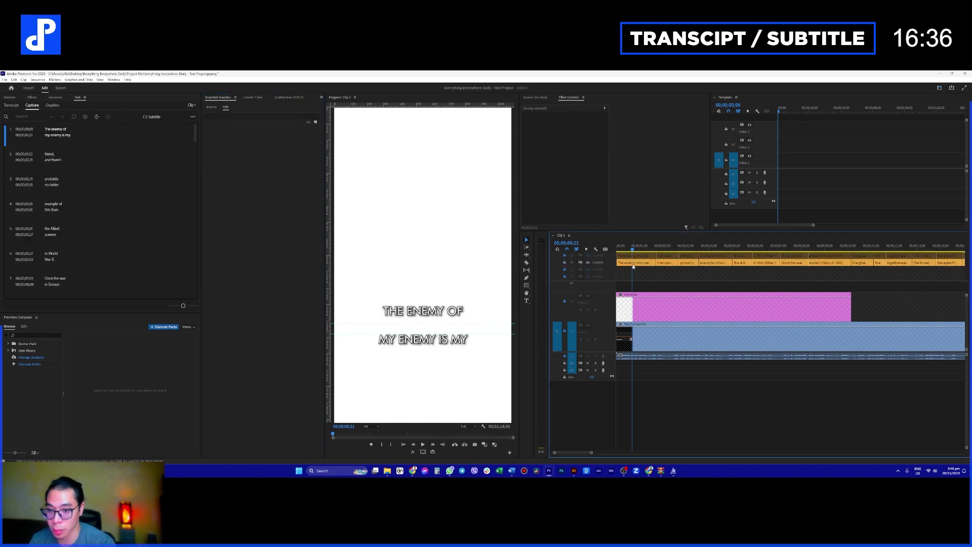
pyautogui.click(247, 272)
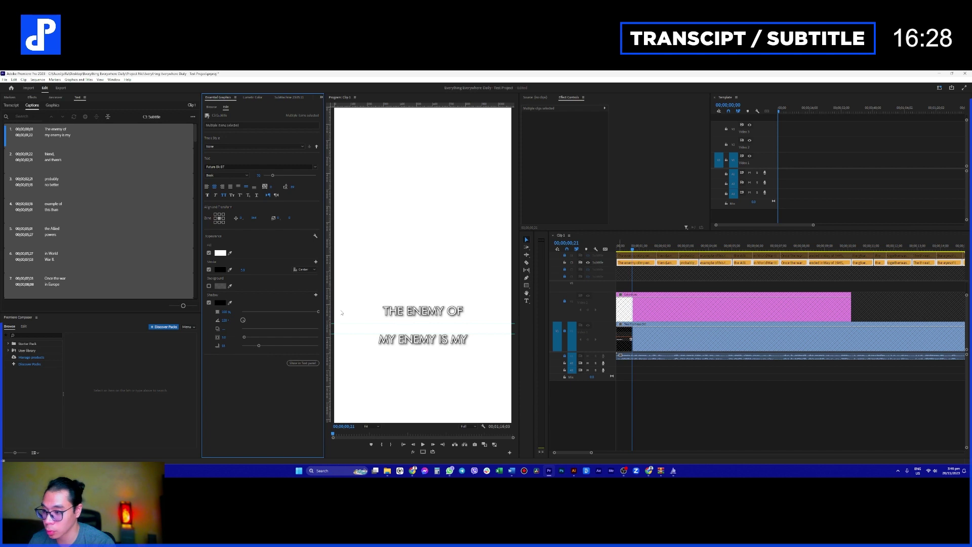
pyautogui.click(646, 276)
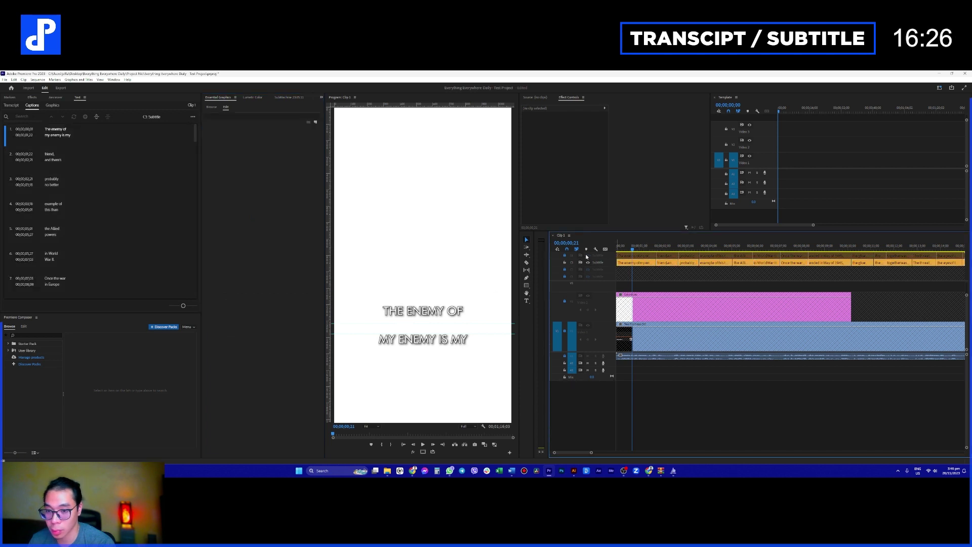
# - Lock the white subtitle track, and show and lock the yellow subtitle track
pyautogui.click(624, 265)
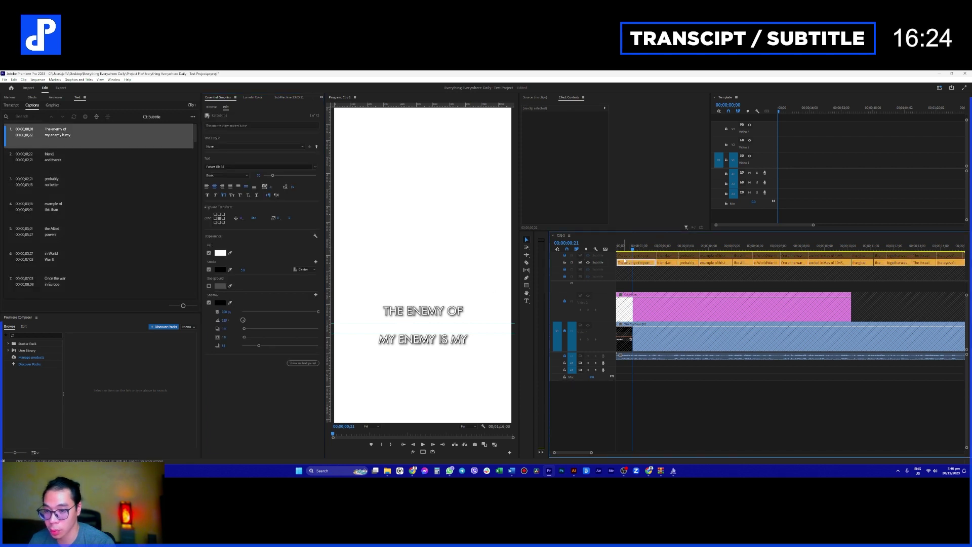
pyautogui.click(565, 264)
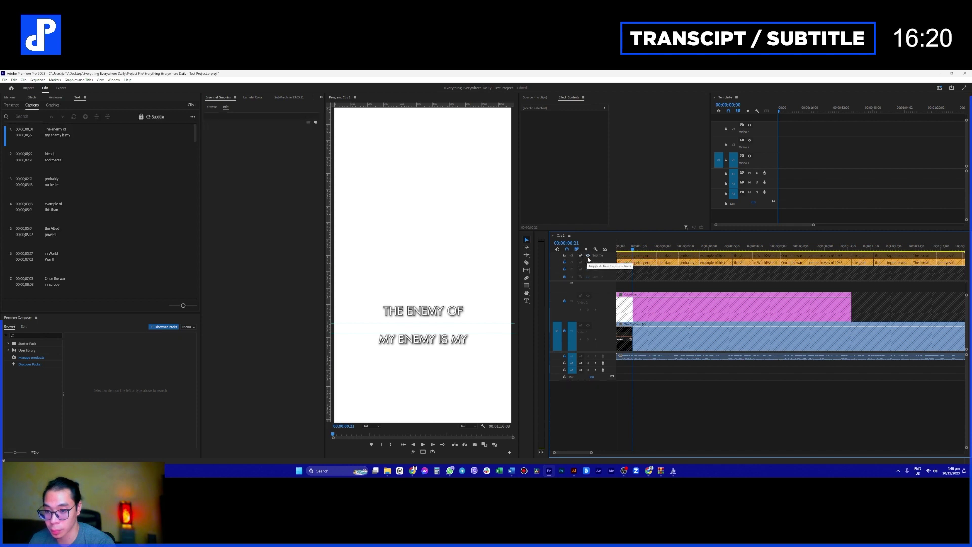
pyautogui.click(588, 256)
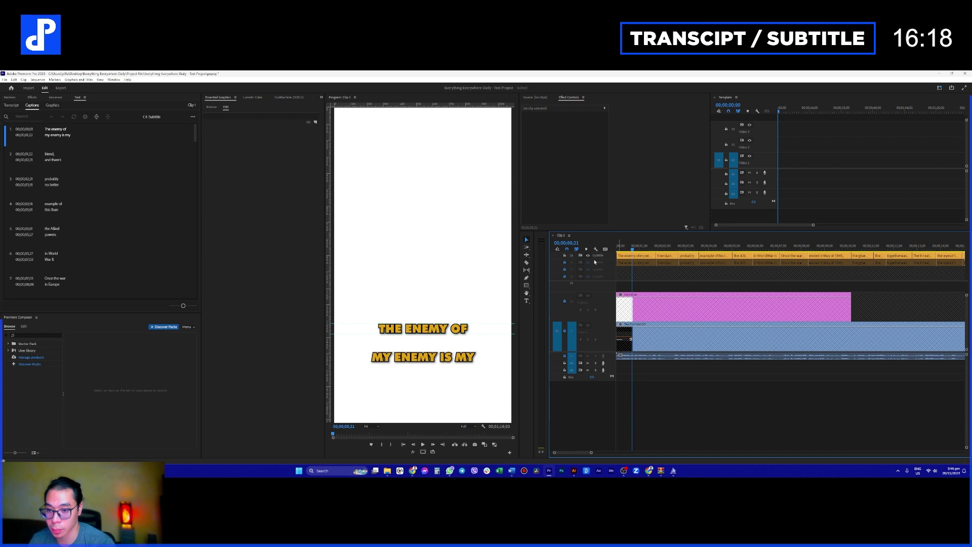
pyautogui.click(565, 255)
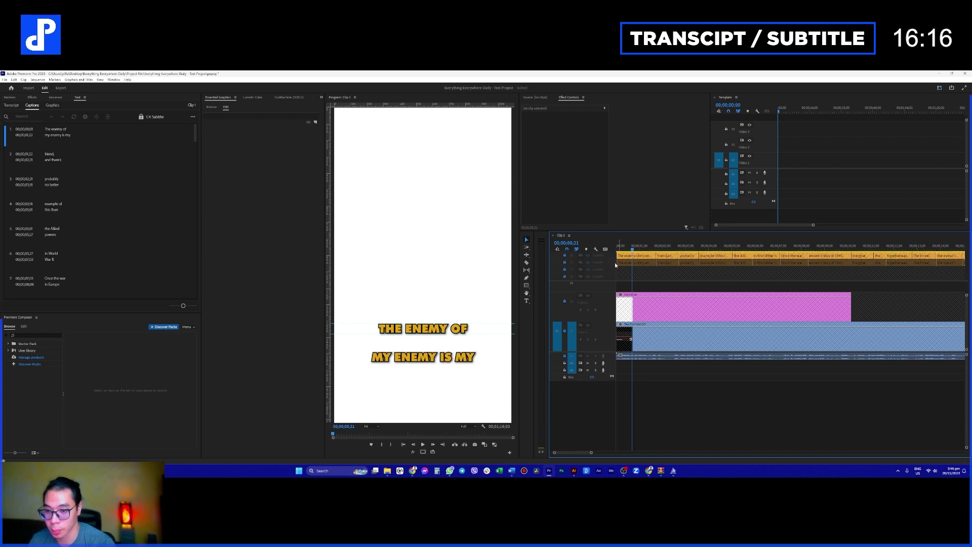
# - Unlock all the subtitle tracks, select every yellow caption and clear the selection again
pyautogui.click(583, 263)
pyautogui.click(588, 263)
pyautogui.click(567, 275)
pyautogui.click(569, 263)
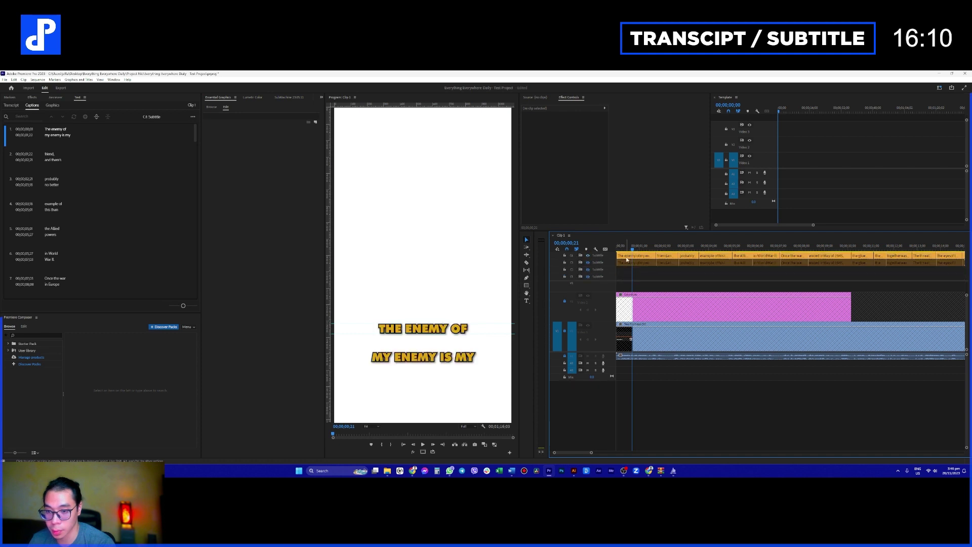
pyautogui.hotkey('ctrl', 'a')
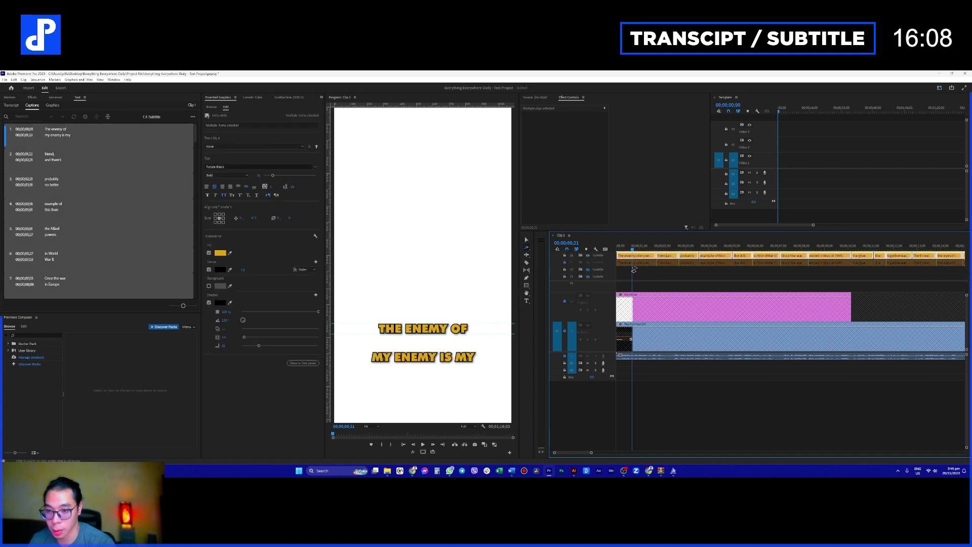
pyautogui.moveTo(643, 257)
pyautogui.mouseDown()
pyautogui.moveTo(646, 272)
pyautogui.moveTo(640, 261)
pyautogui.mouseUp()
pyautogui.hotkey('ctrl', 'shift', 'a')
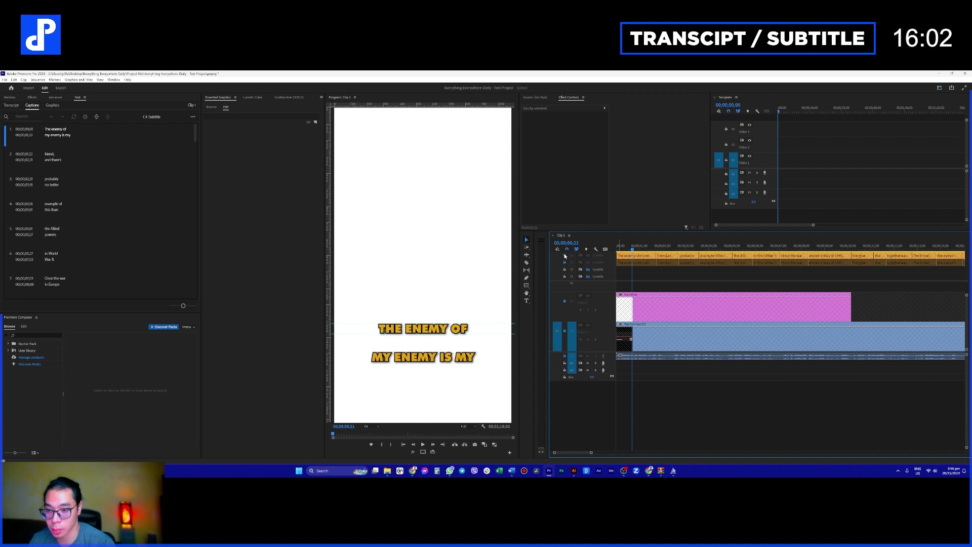
# - Recheck the white captions, lock their track, and make the yellow track active and locked
pyautogui.click(588, 262)
pyautogui.click(631, 264)
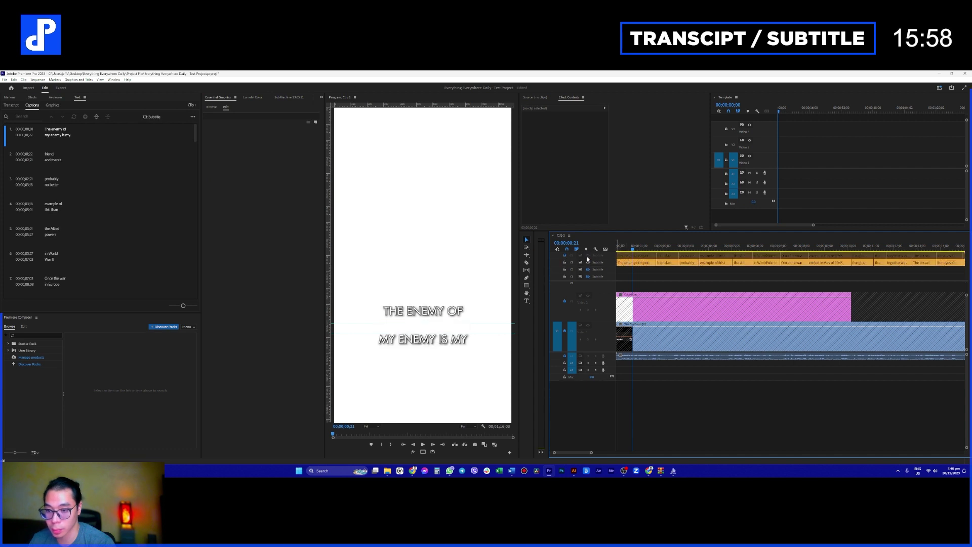
pyautogui.click(565, 263)
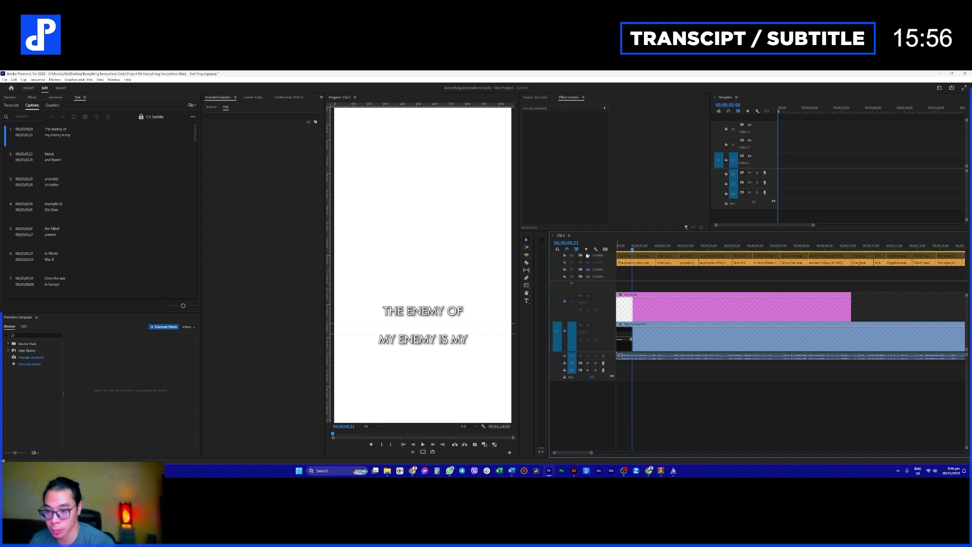
pyautogui.click(589, 255)
pyautogui.click(565, 255)
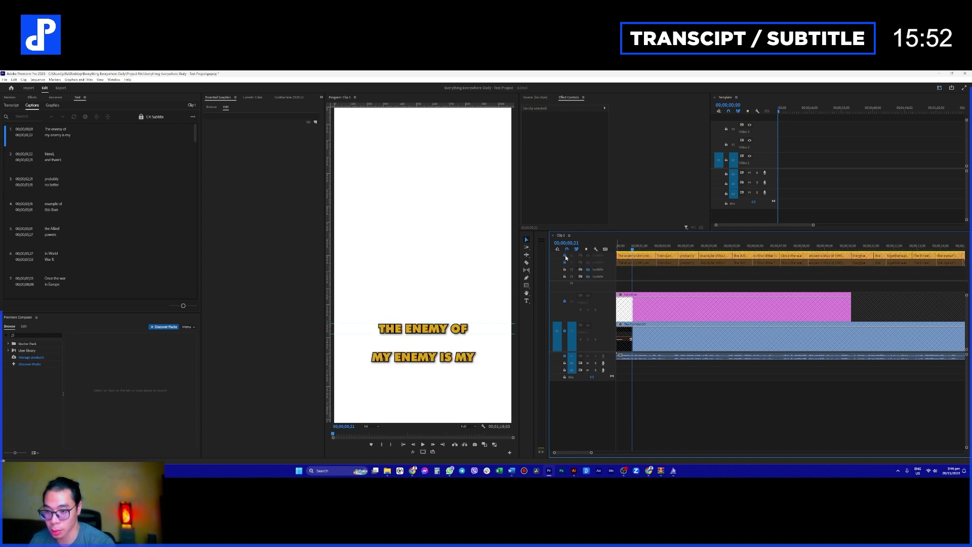
# - Show the white subtitle track, move all its captions slightly lower and confirm their stroke width
pyautogui.click(588, 262)
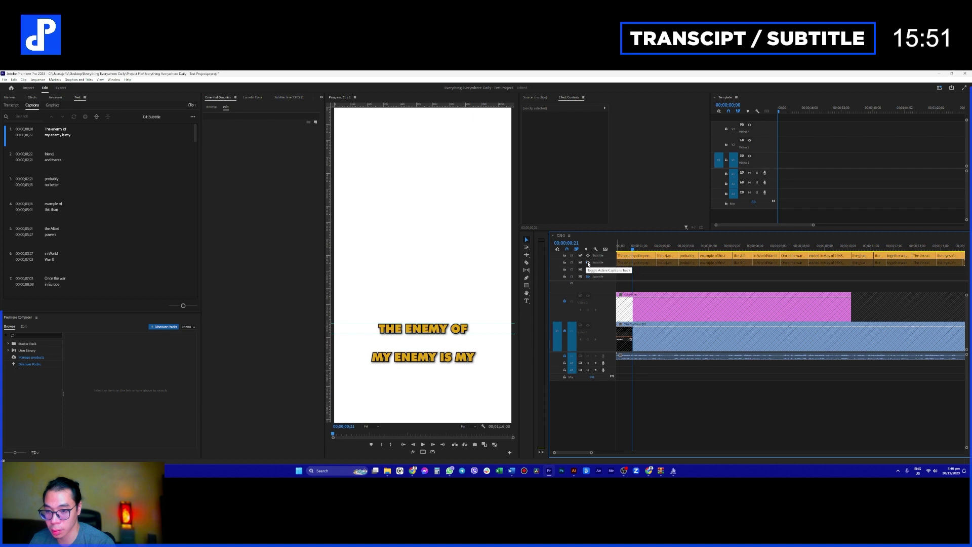
pyautogui.click(624, 264)
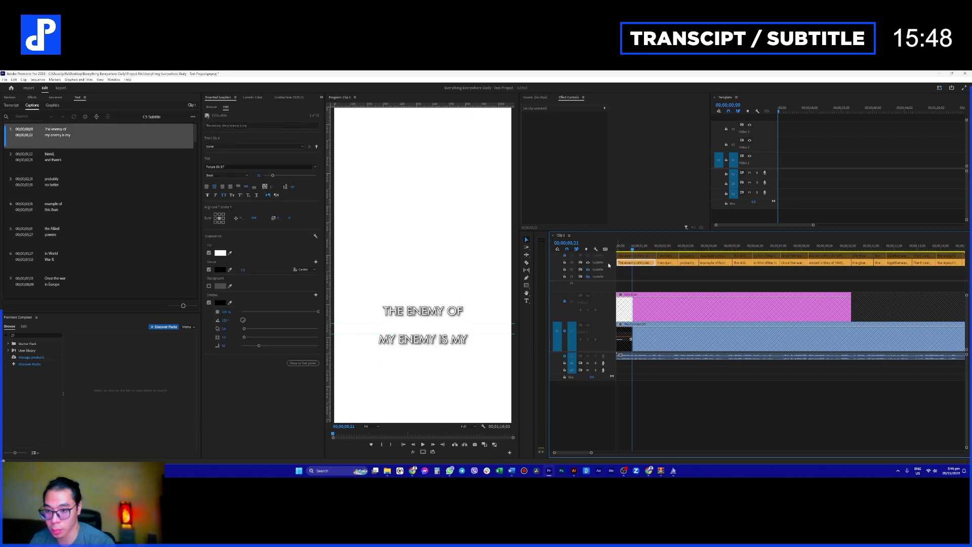
pyautogui.hotkey('ctrl', 'a')
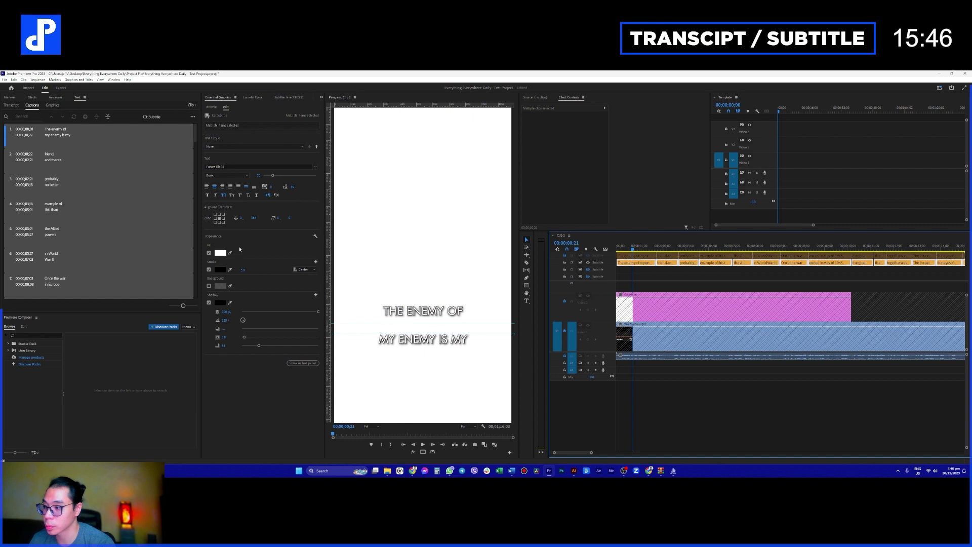
pyautogui.moveTo(254, 218); pyautogui.dragTo(258, 218)
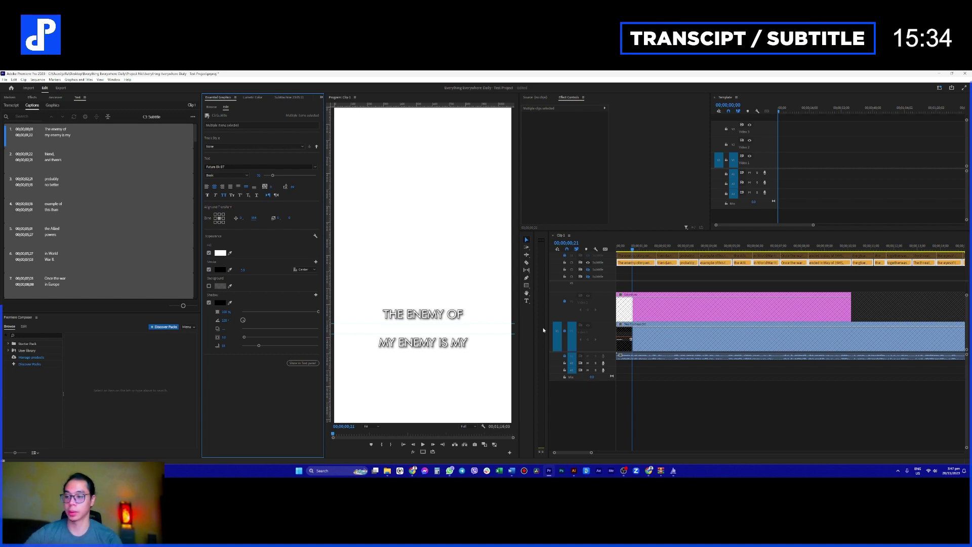
pyautogui.click(248, 269)
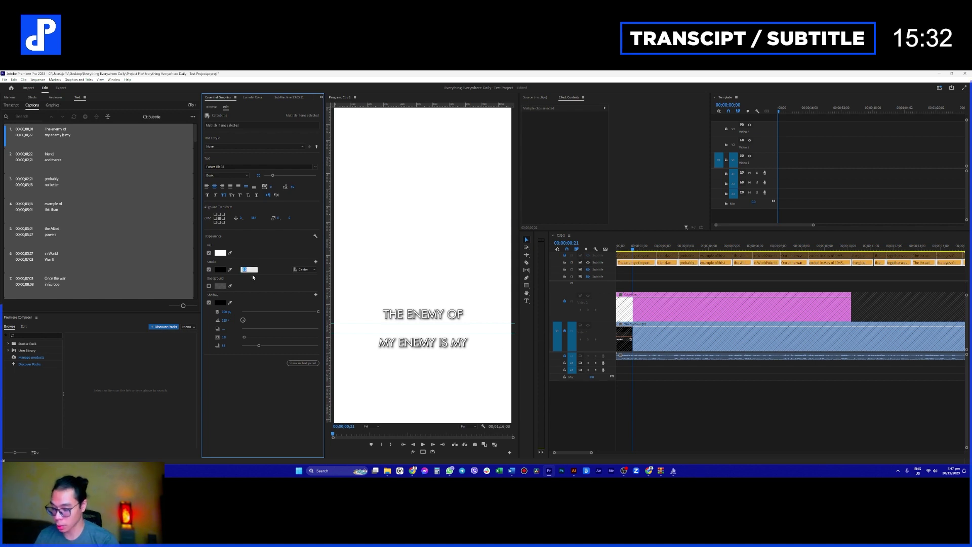
pyautogui.press('Return')
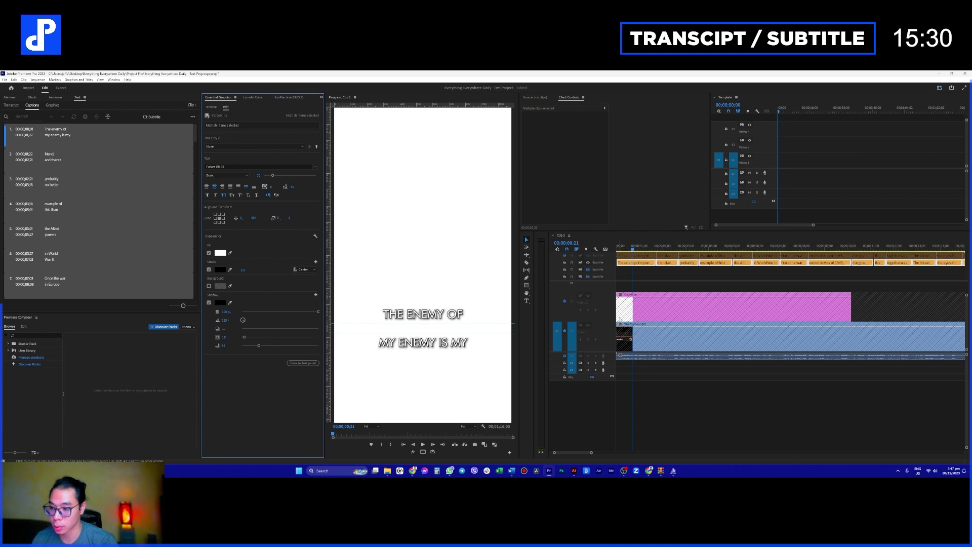
# - Lock the white subtitle track and duplicate all yellow captions onto the third subtitle track
pyautogui.click(566, 263)
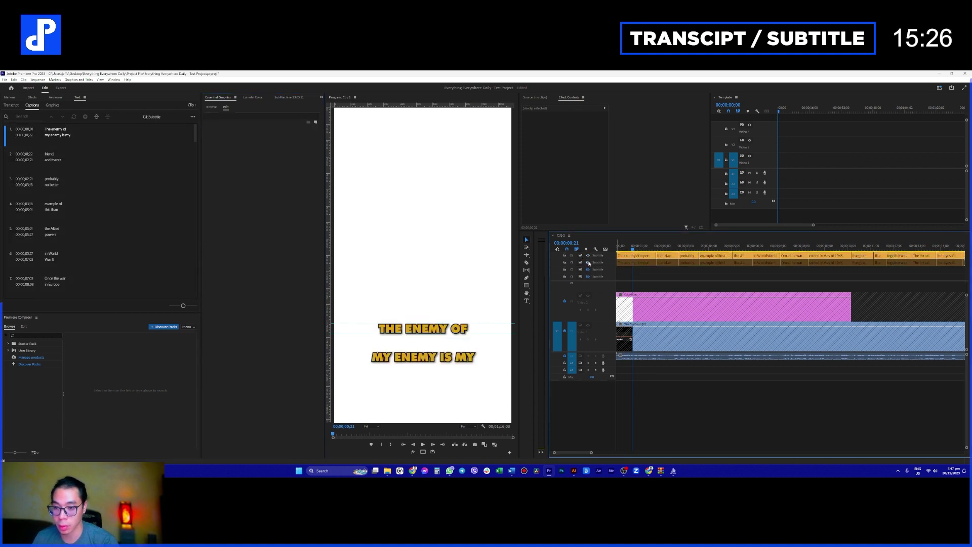
pyautogui.click(565, 263)
pyautogui.click(588, 259)
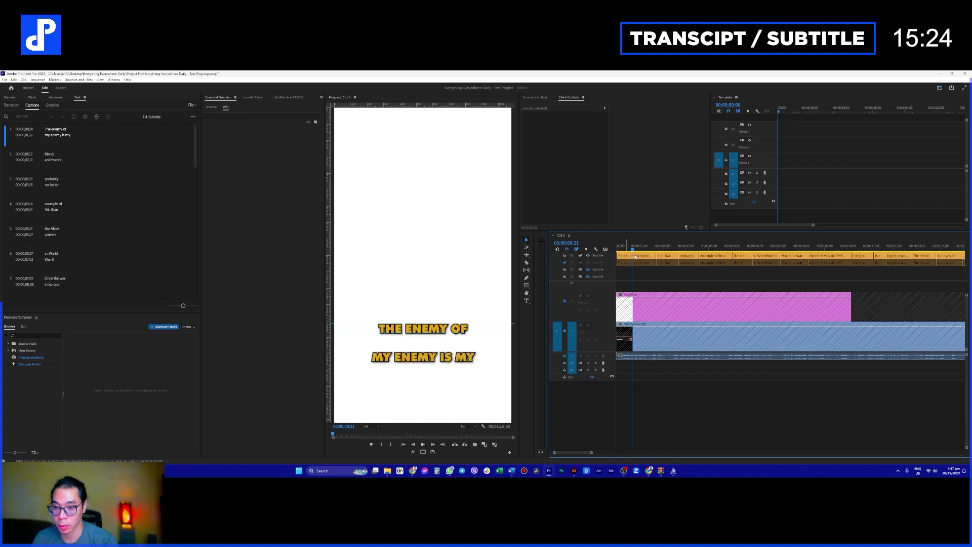
pyautogui.press('Return')
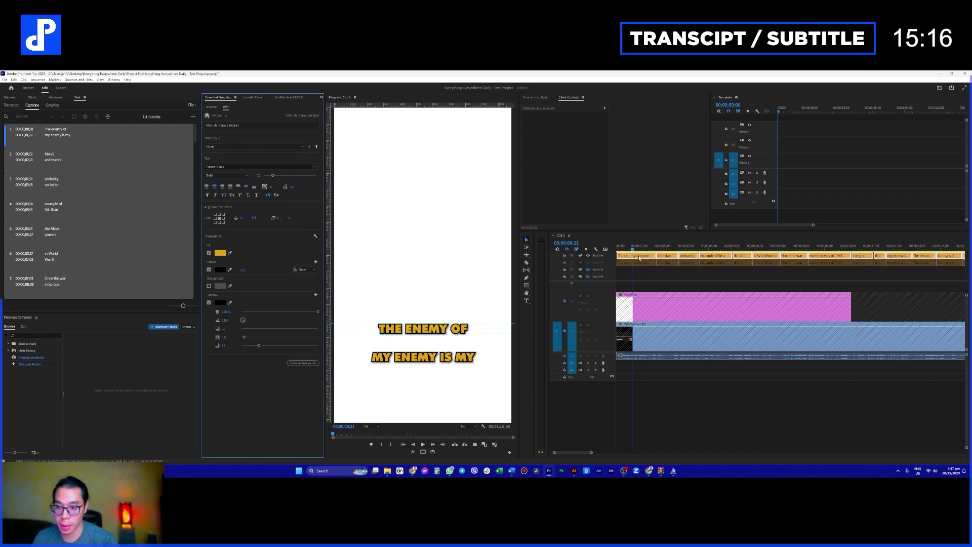
pyautogui.moveTo(642, 260); pyautogui.dragTo(641, 274)
pyautogui.press('=')
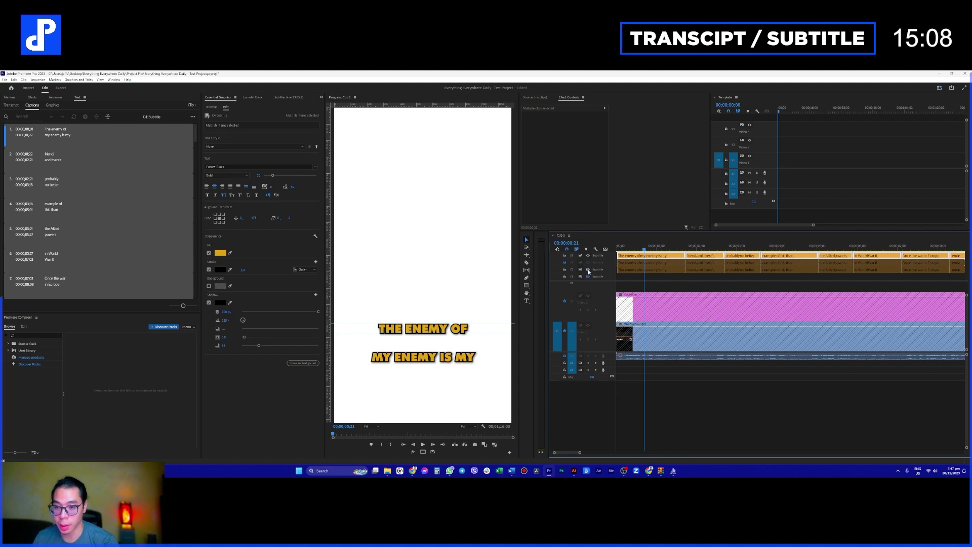
# - Lock the original yellow track and move all the duplicated yellow captions down to the fourth subtitle track
pyautogui.click(564, 256)
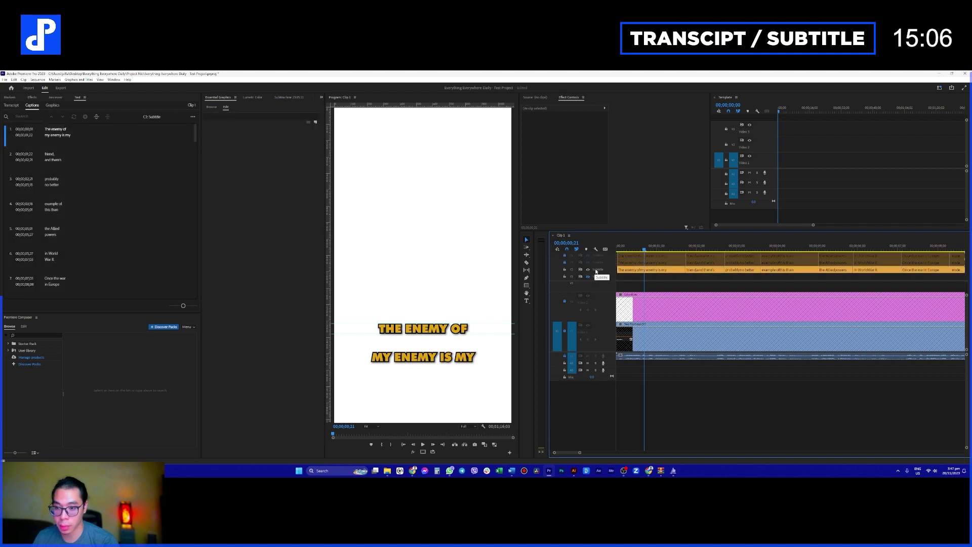
pyautogui.click(636, 271)
pyautogui.hotkey('ctrl', 'a')
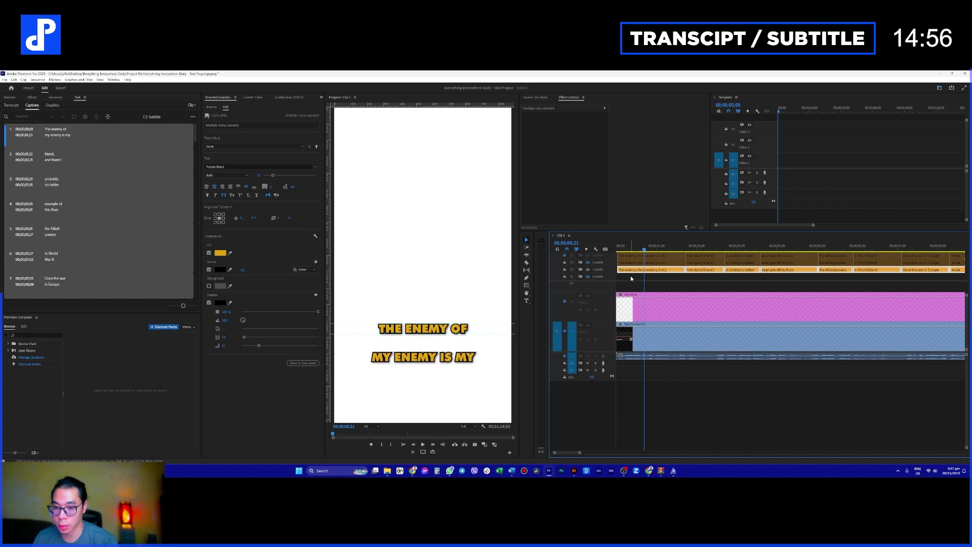
pyautogui.press('a')
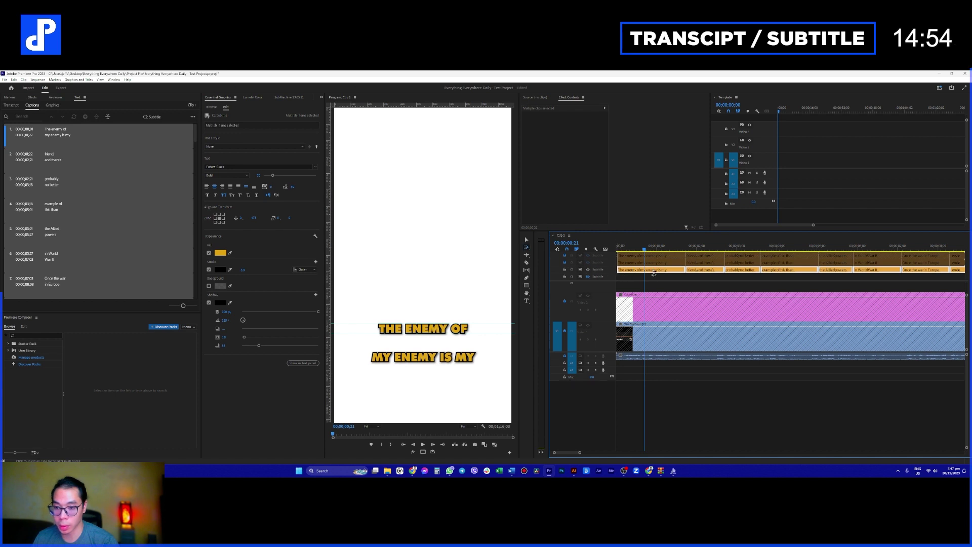
pyautogui.moveTo(661, 275); pyautogui.dragTo(661, 280)
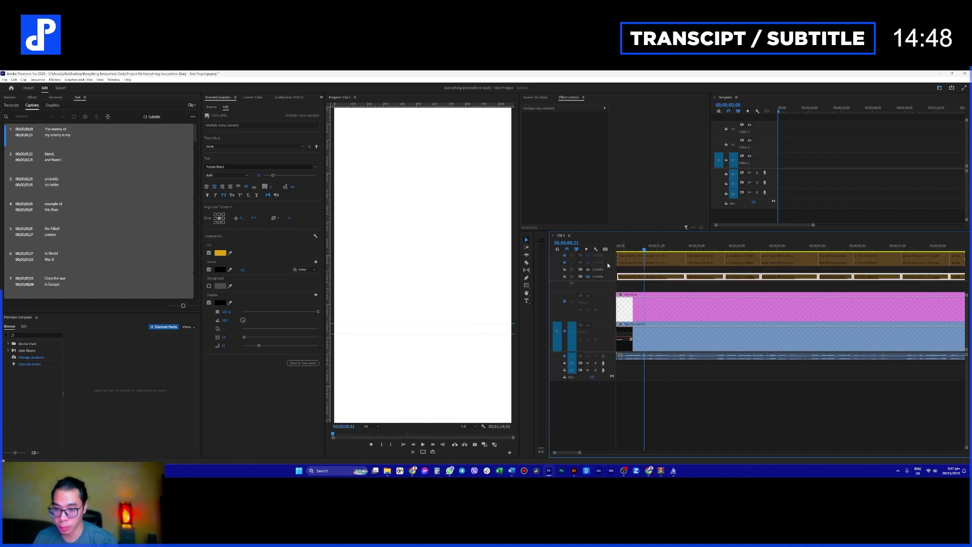
# - Duplicate all white captions onto the empty third subtitle track, keeping the other subtitle tracks locked
pyautogui.click(574, 265)
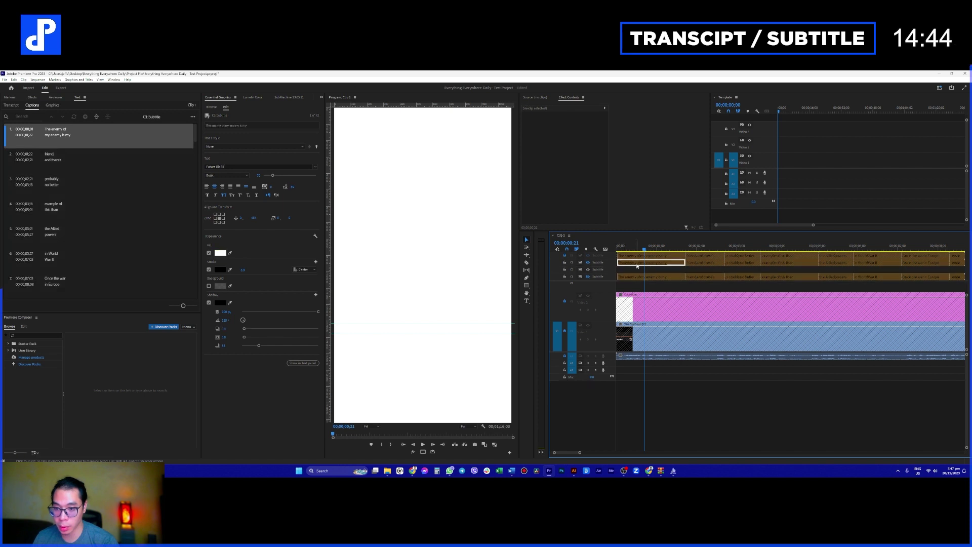
pyautogui.press('a')
pyautogui.click(623, 269)
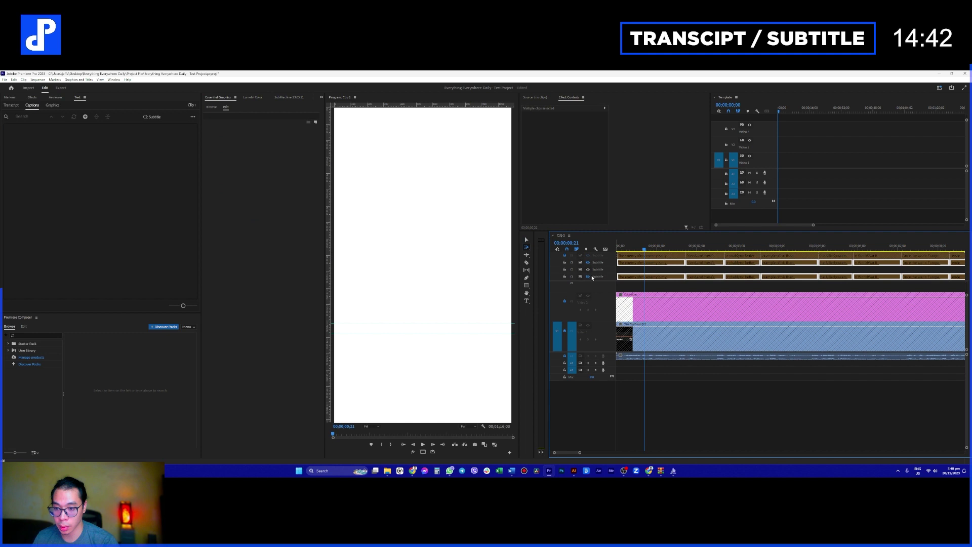
pyautogui.moveTo(637, 277); pyautogui.dragTo(640, 269)
pyautogui.click(578, 263)
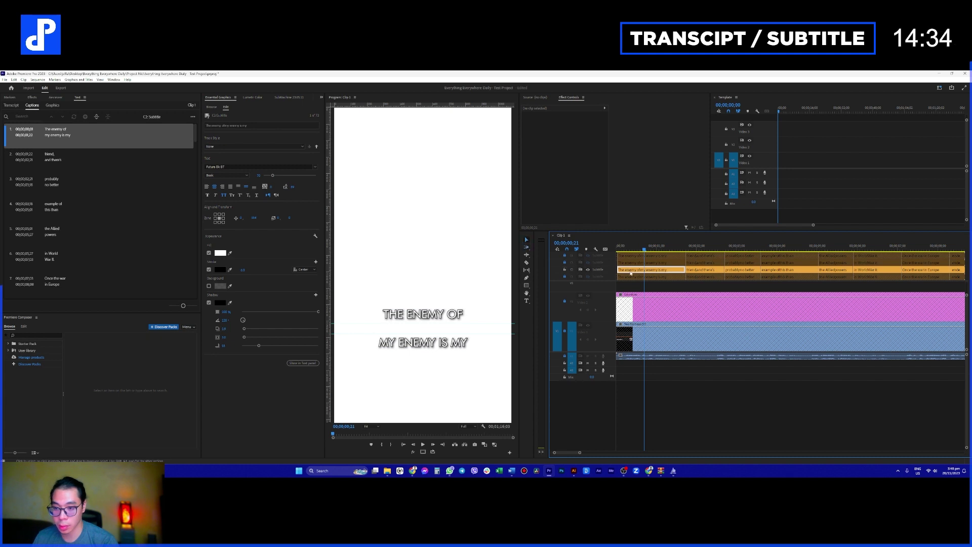
# - Lower all captions on the duplicated white track to the vertical position of the original yellow captions
pyautogui.hotkey('ctrl', 'a')
pyautogui.press('v')
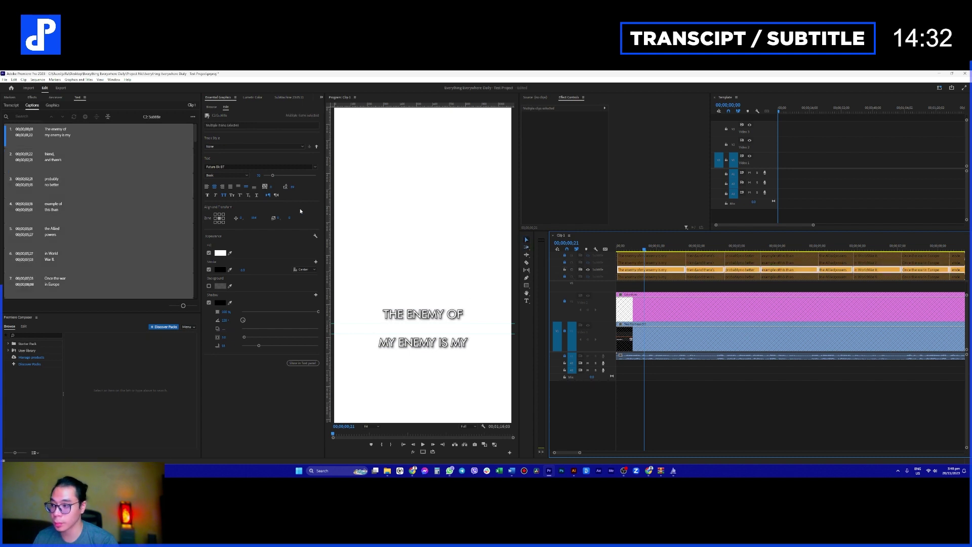
pyautogui.moveTo(266, 218); pyautogui.dragTo(285, 222)
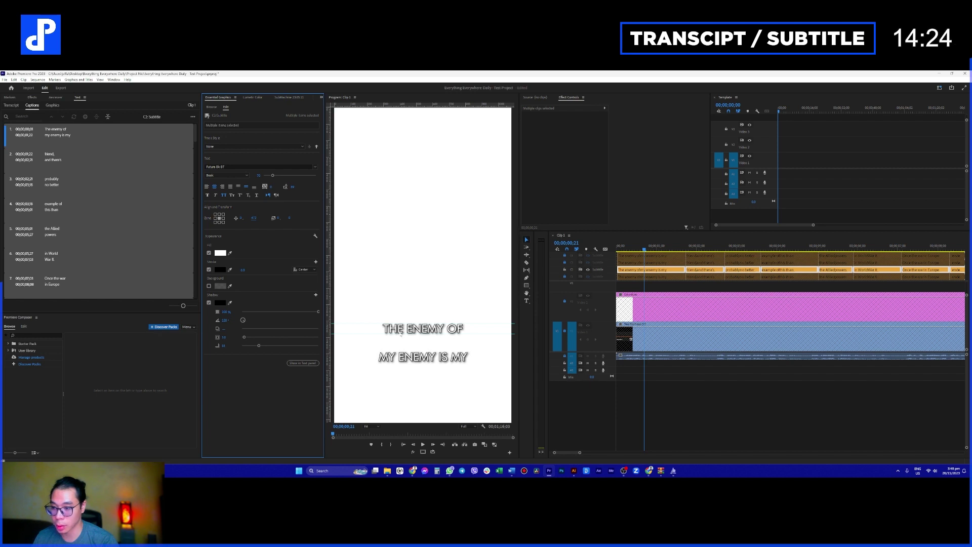
# - Show the original white captions and adjust the horizontal guide beside their second line
pyautogui.click(565, 263)
pyautogui.click(643, 263)
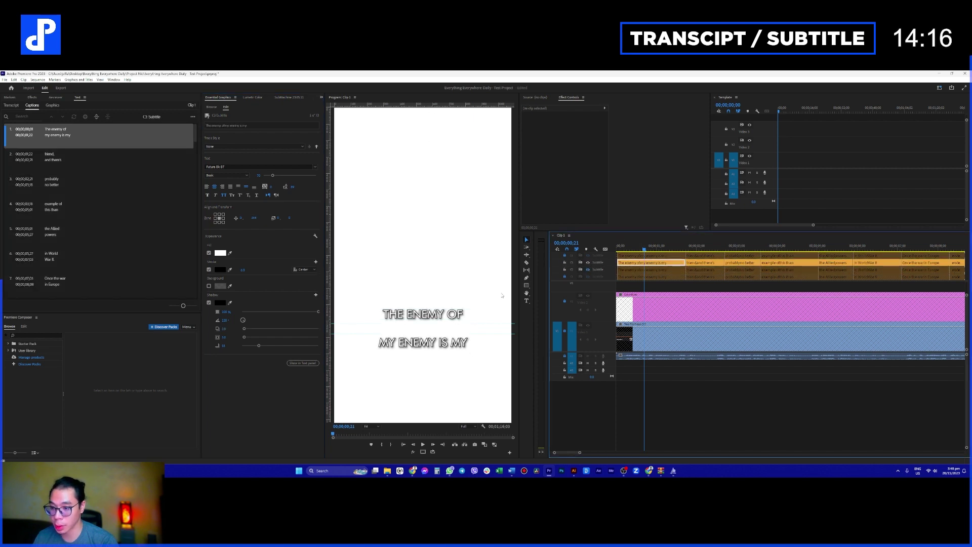
pyautogui.moveTo(478, 343); pyautogui.dragTo(474, 338)
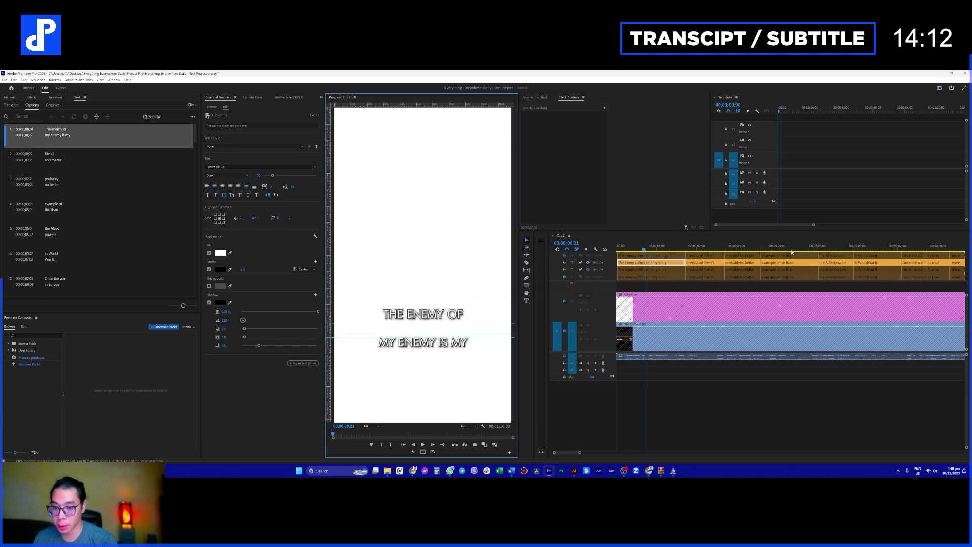
# - Show the duplicated yellow track and raise all its captions to the vertical position of the original white captions
pyautogui.click(564, 262)
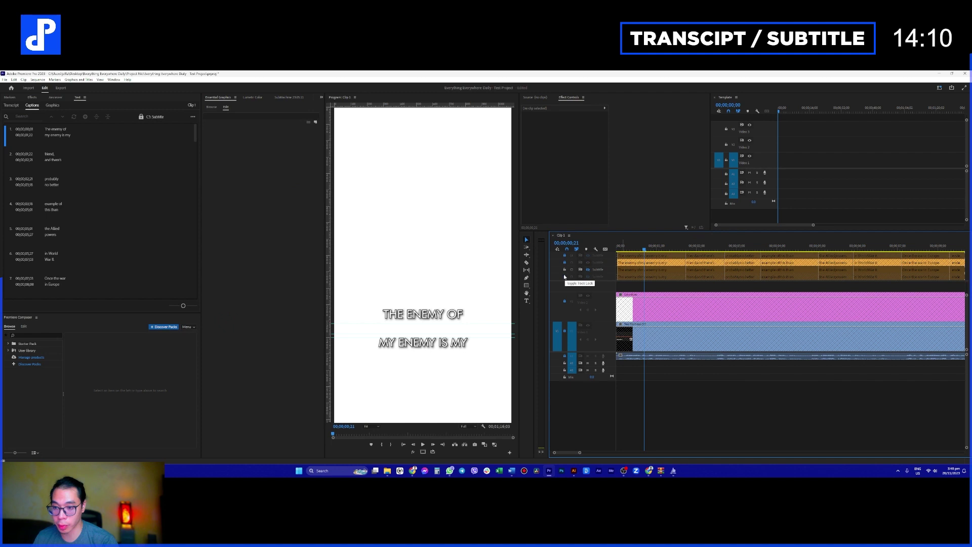
pyautogui.click(587, 277)
pyautogui.click(638, 277)
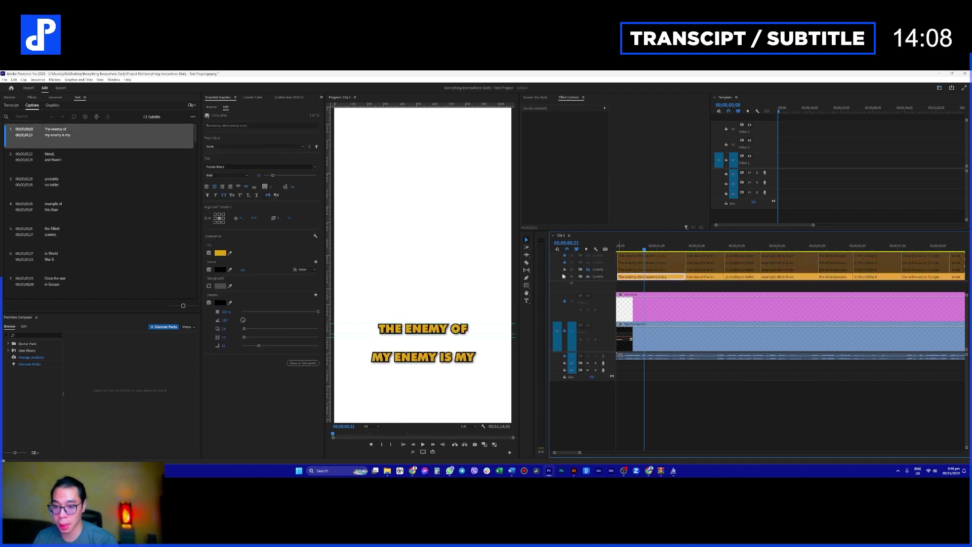
pyautogui.hotkey('ctrl', 'a')
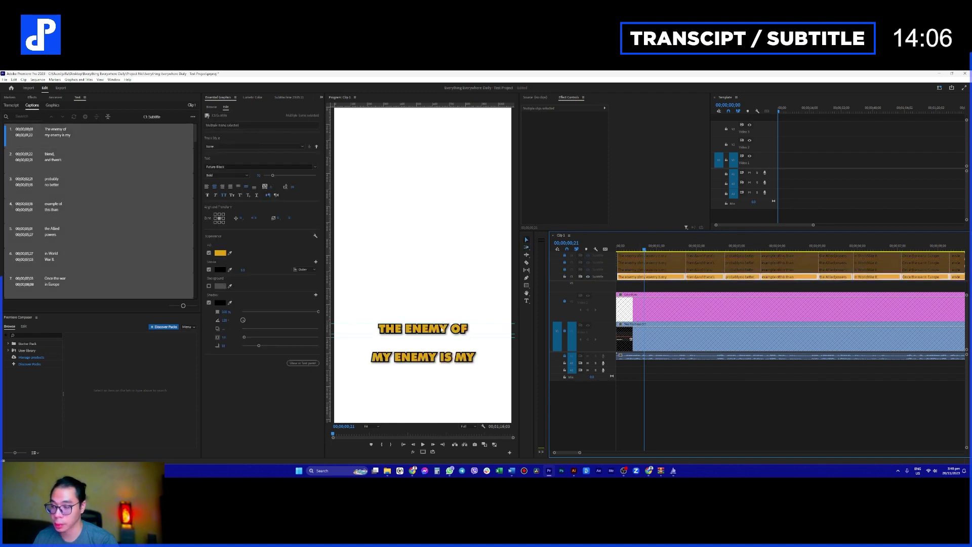
pyautogui.moveTo(253, 217); pyautogui.dragTo(233, 219)
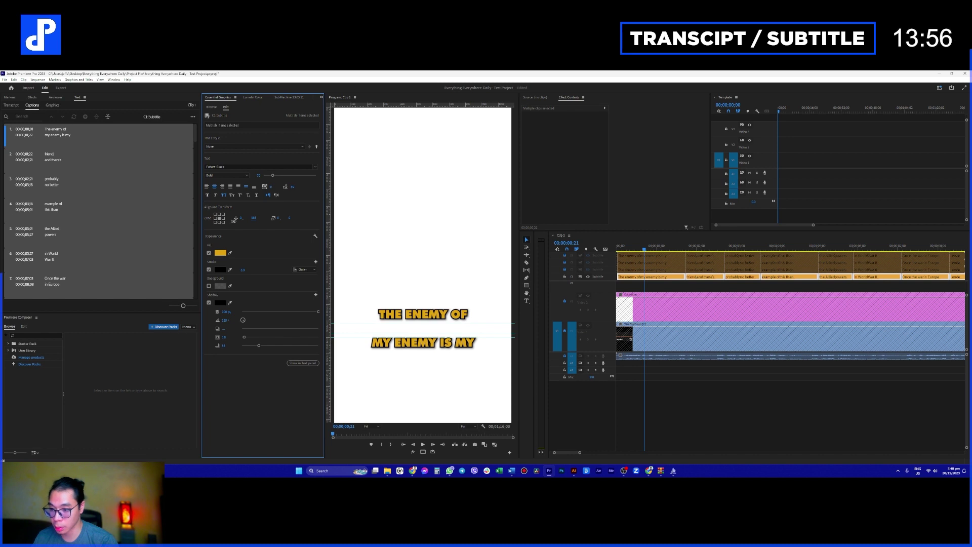
# - Unlock the subtitle tracks below the original yellow one and select all their captions
pyautogui.click(656, 283)
pyautogui.click(563, 262)
pyautogui.press('a')
pyautogui.click(646, 259)
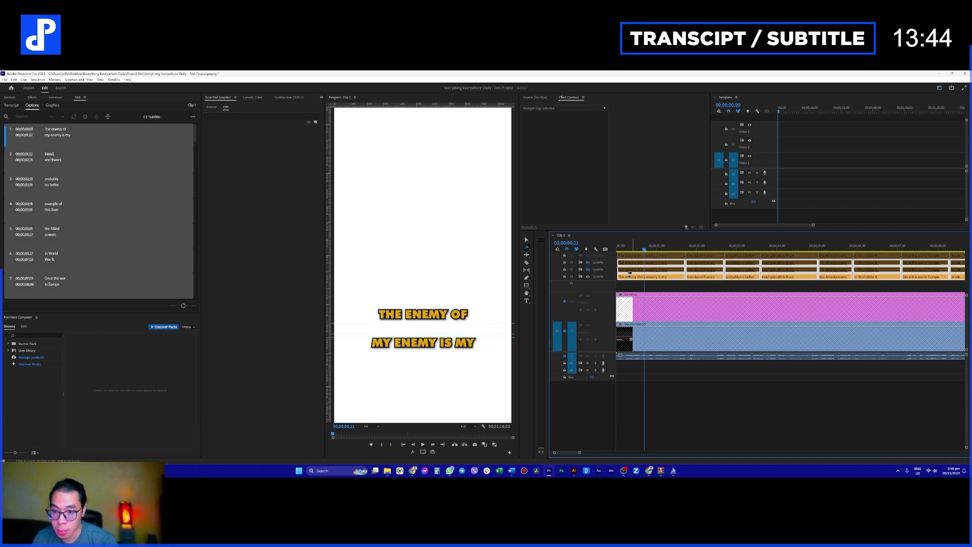
# - Add three new caption tracks in Subtitle format with the style set to None
pyautogui.rightClick(614, 262)
pyautogui.click(630, 272)
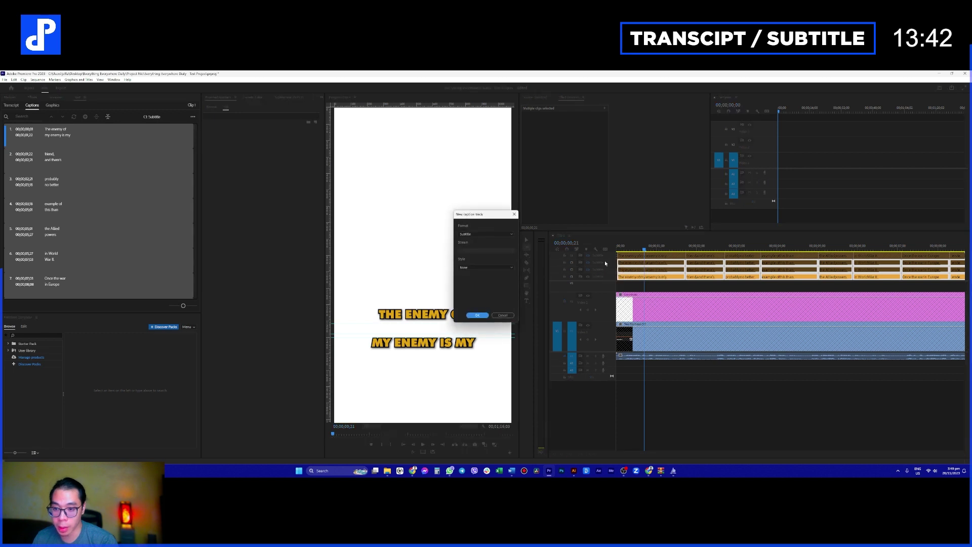
pyautogui.click(478, 315)
pyautogui.rightClick(610, 263)
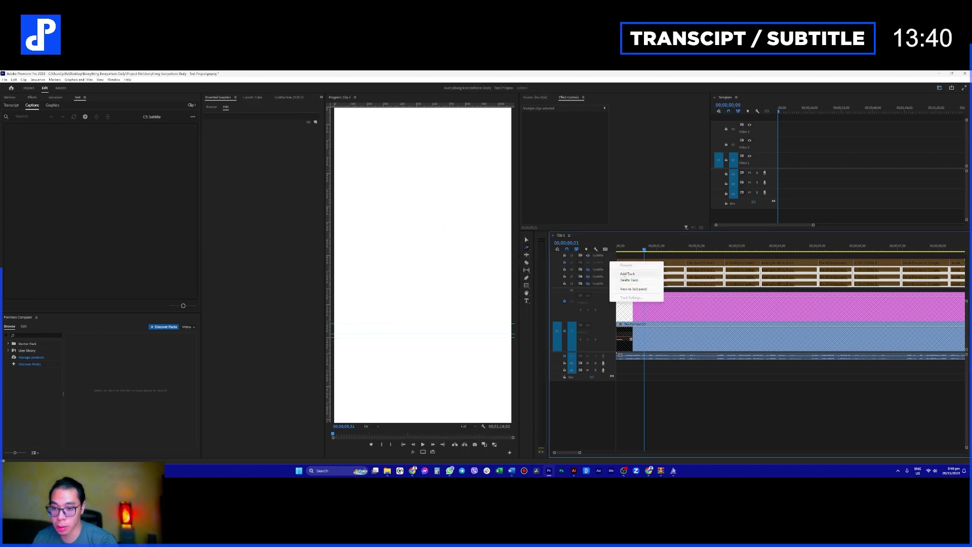
pyautogui.click(621, 272)
pyautogui.click(477, 315)
pyautogui.rightClick(607, 272)
pyautogui.click(622, 282)
pyautogui.click(478, 315)
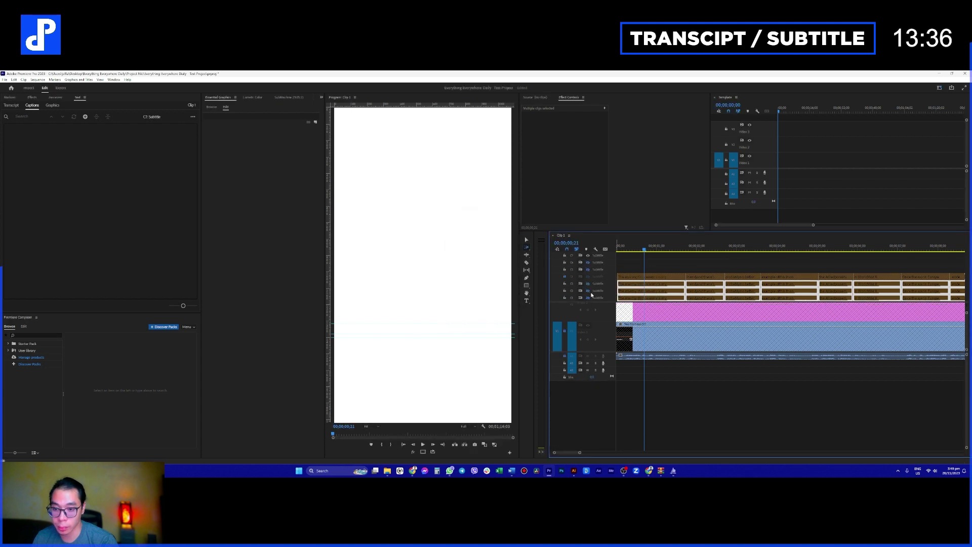
# - Duplicate the selected captions onto the new subtitle tracks and lock the original caption tracks
pyautogui.moveTo(623, 277); pyautogui.dragTo(642, 273)
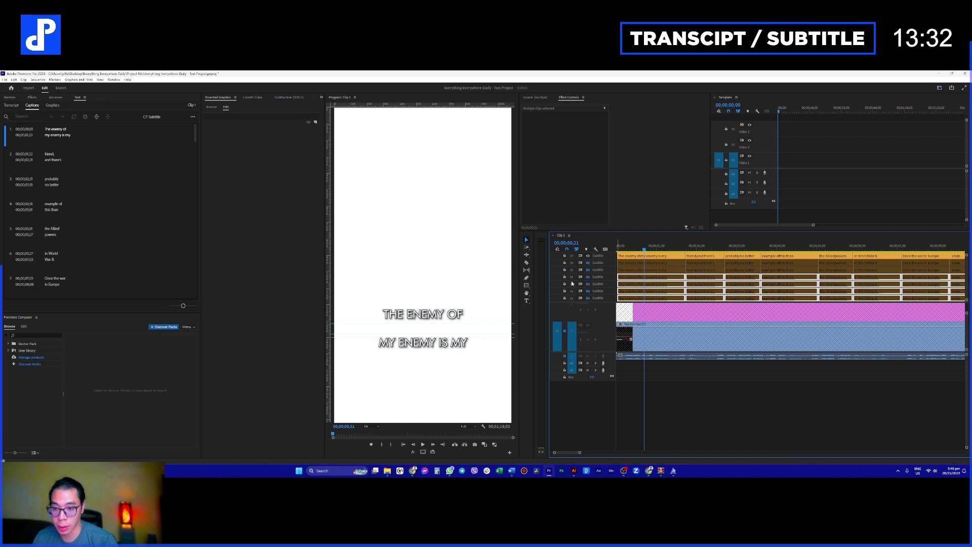
pyautogui.moveTo(566, 277); pyautogui.dragTo(565, 298)
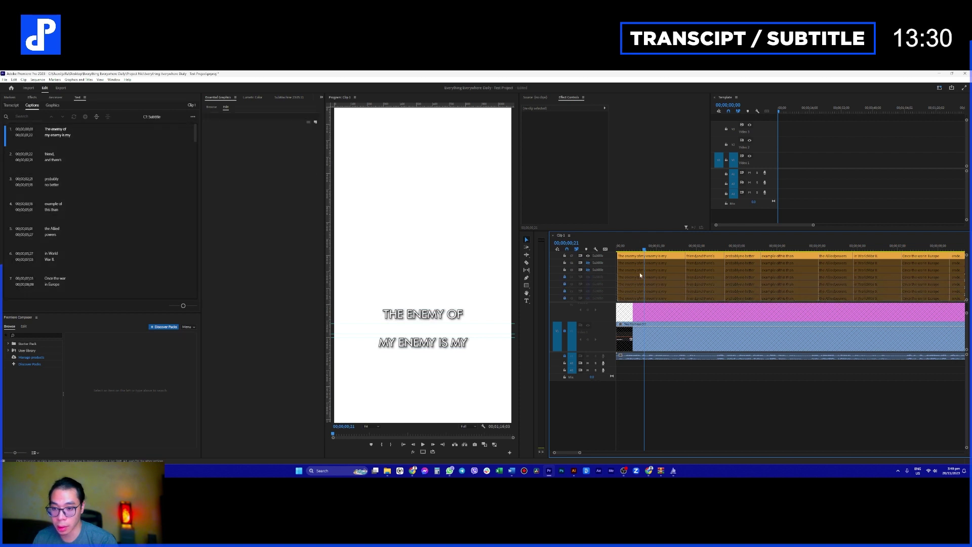
# - Select all captions on the unlocked duplicate tracks and upgrade them to graphics
pyautogui.click(630, 271)
pyautogui.moveTo(650, 271); pyautogui.dragTo(652, 273)
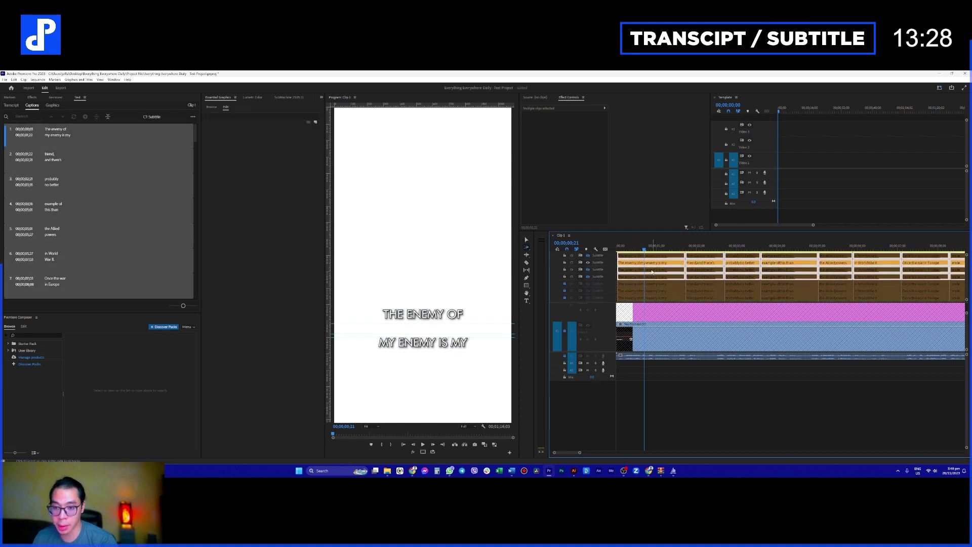
pyautogui.press('v')
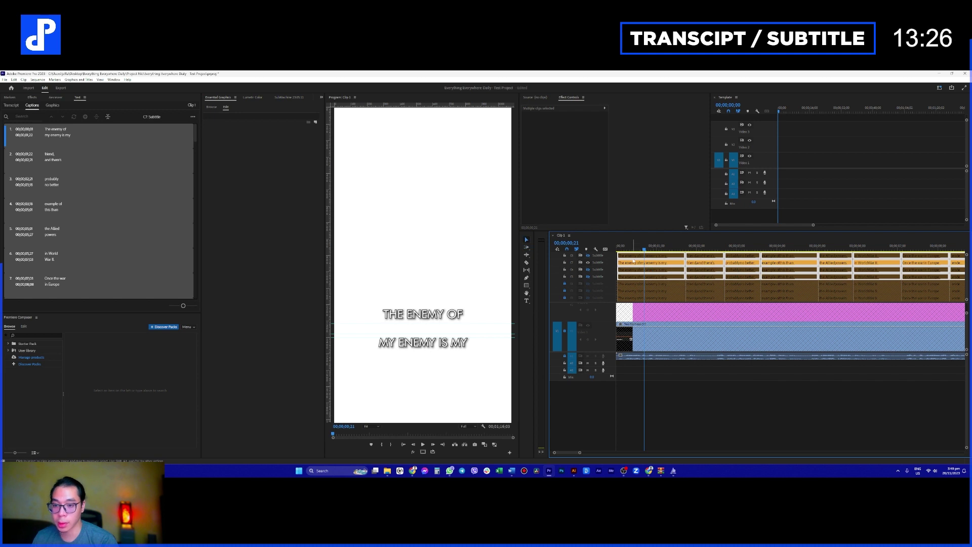
pyautogui.click(79, 80)
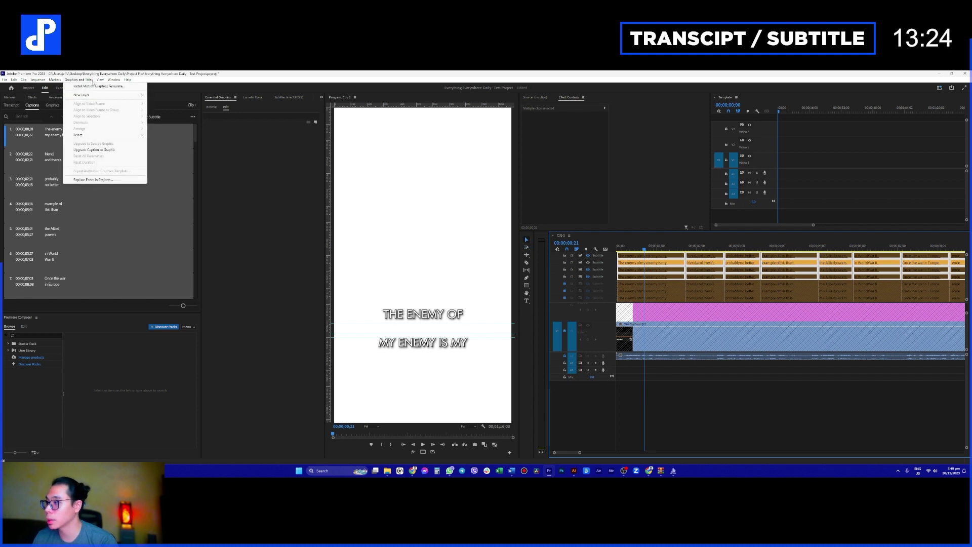
pyautogui.click(105, 151)
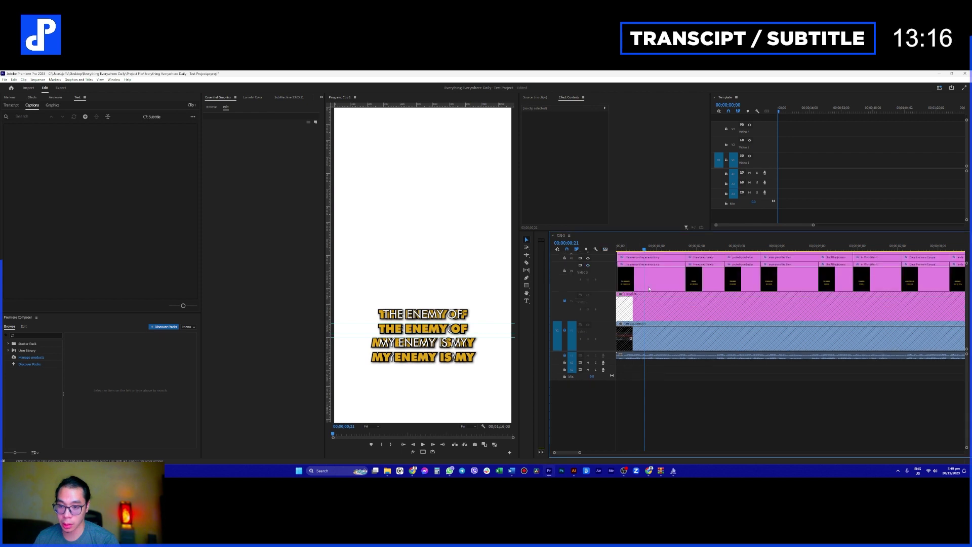
# - Hide the three graphics tracks beneath the topmost yellow subtitle track so only the topmost one shows in the preview
pyautogui.press('=')
pyautogui.press('=')
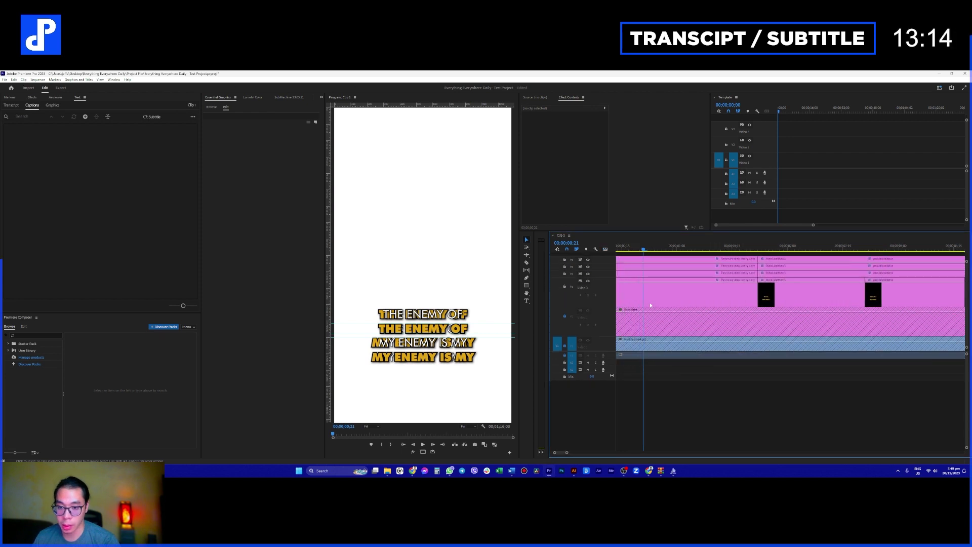
pyautogui.click(564, 286)
pyautogui.click(565, 273)
pyautogui.click(565, 267)
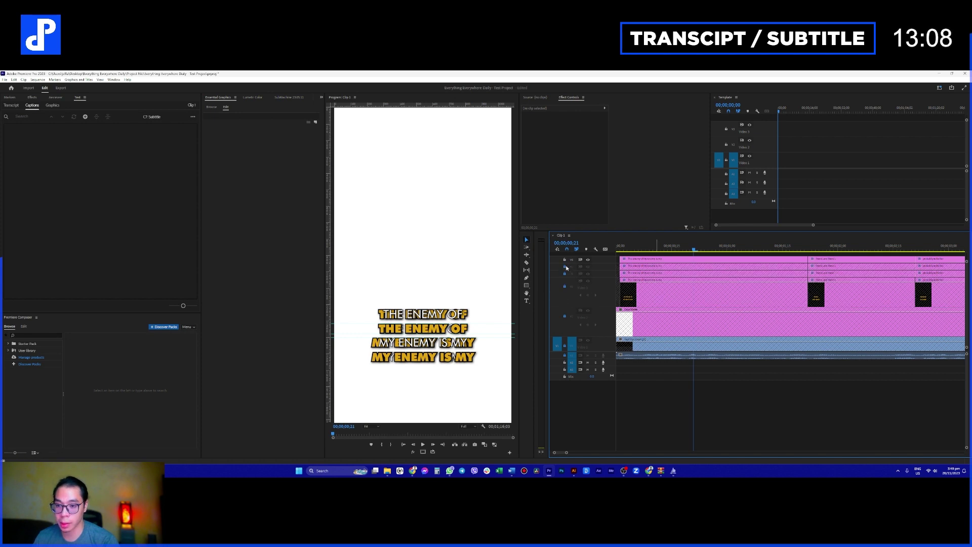
pyautogui.click(565, 274)
pyautogui.click(566, 286)
pyautogui.click(588, 267)
pyautogui.click(588, 273)
pyautogui.click(587, 281)
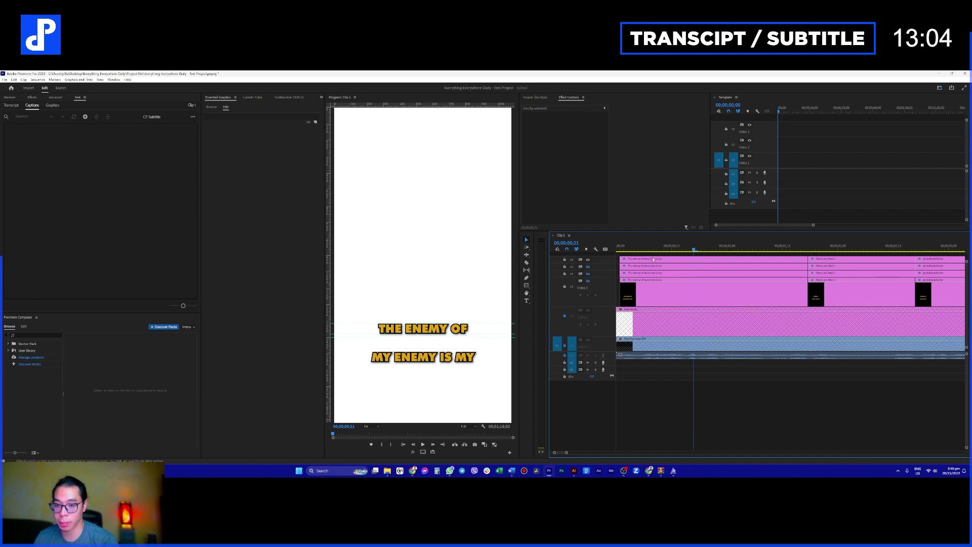
# - Apply the Crop effect to the topmost track's first clip and crop its bottom edge up to just below the upper text line
pyautogui.click(709, 259)
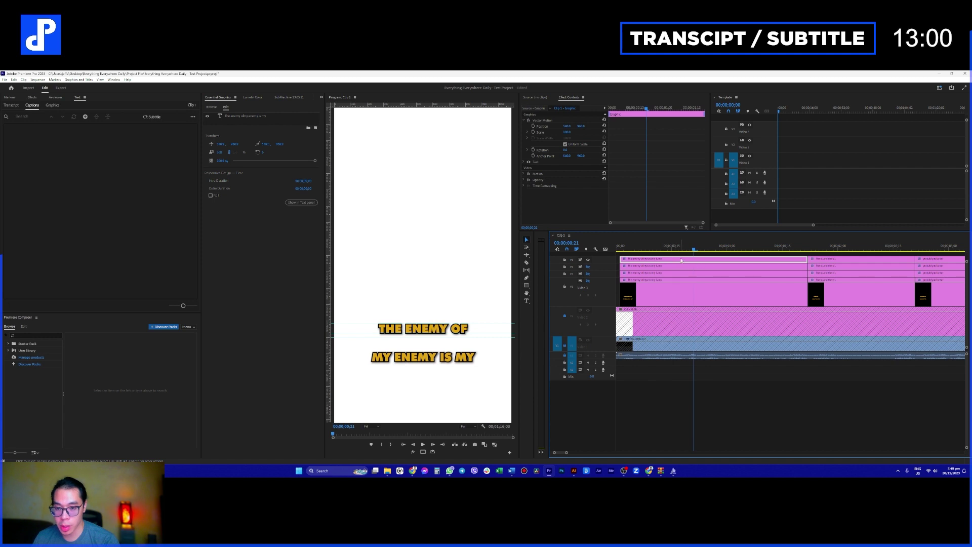
pyautogui.moveTo(604, 307); pyautogui.dragTo(602, 348)
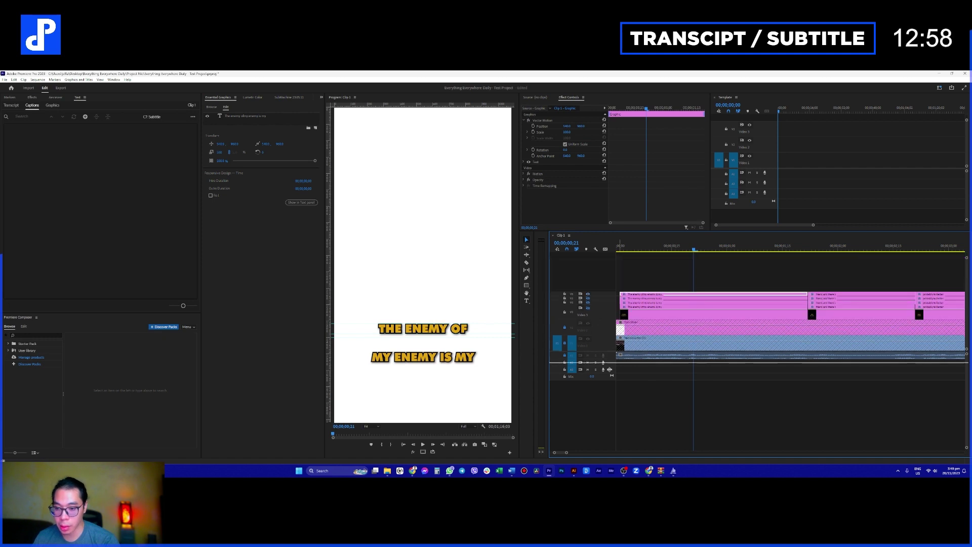
pyautogui.hotkey('shift', '=')
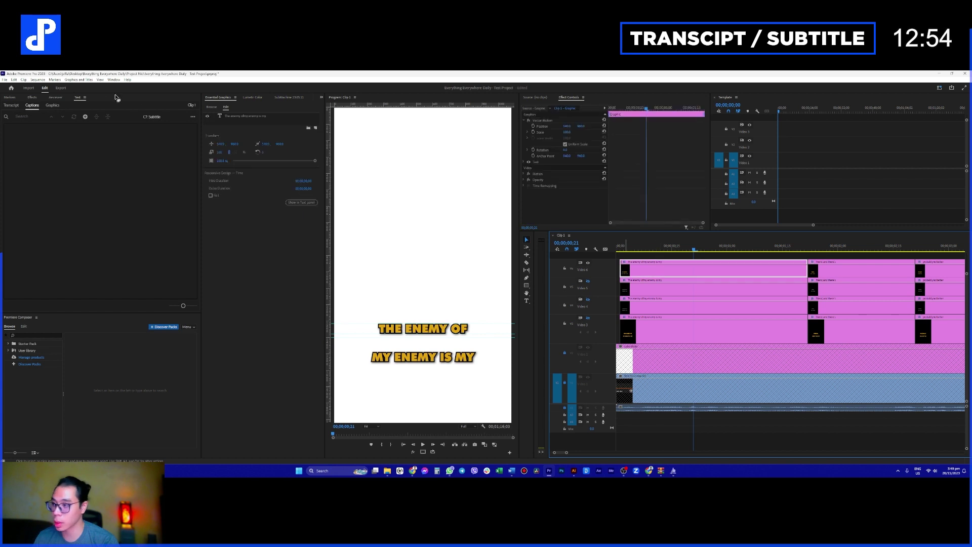
pyautogui.click(32, 97)
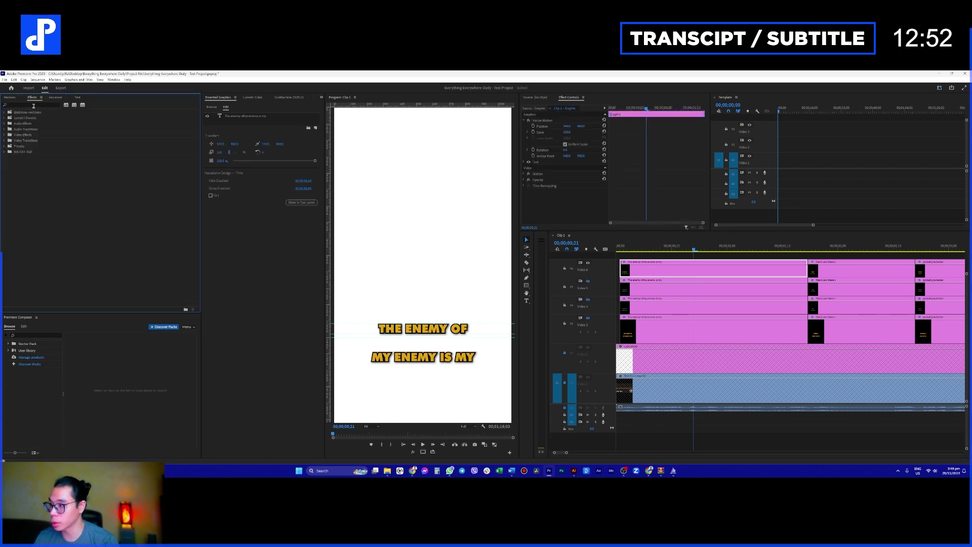
pyautogui.click(34, 105)
pyautogui.write('crop')
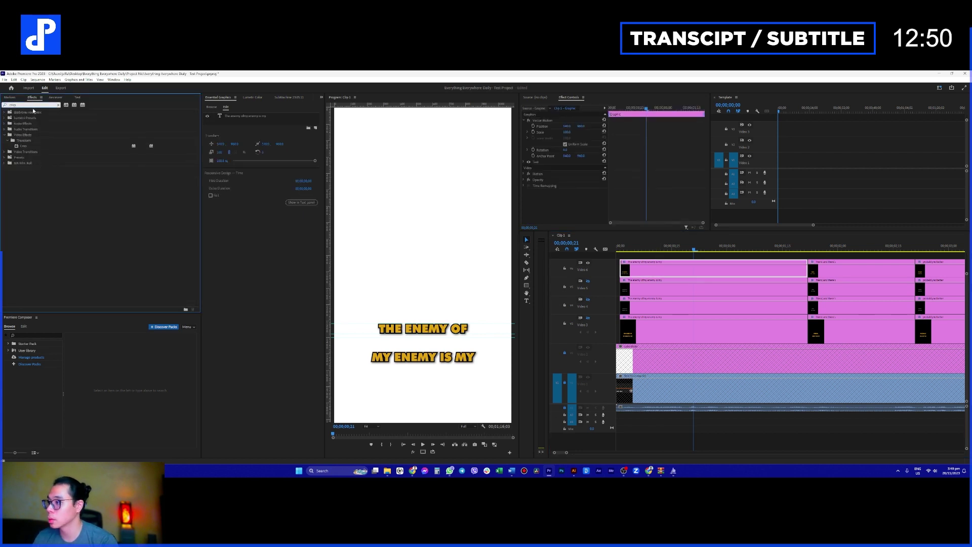
pyautogui.doubleClick(38, 145)
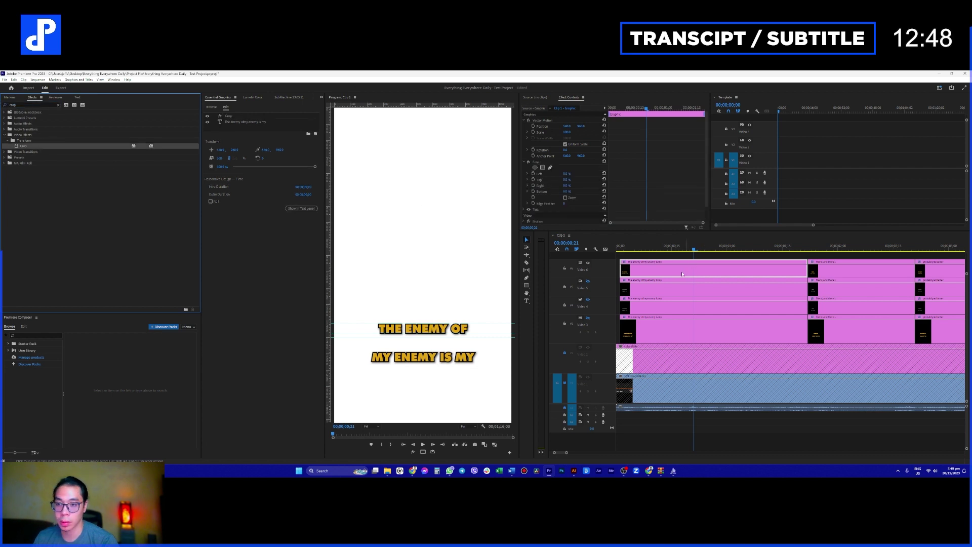
pyautogui.click(537, 162)
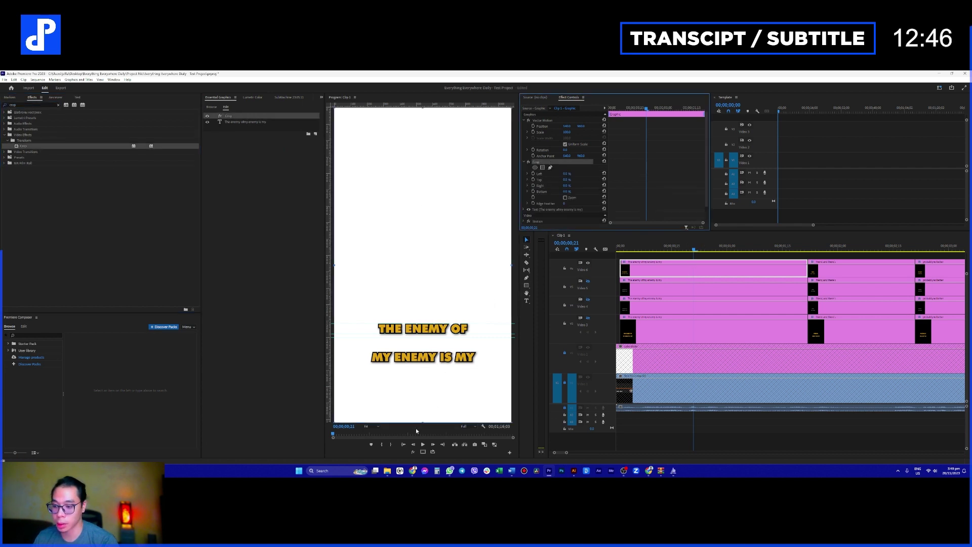
pyautogui.moveTo(424, 422); pyautogui.dragTo(432, 341)
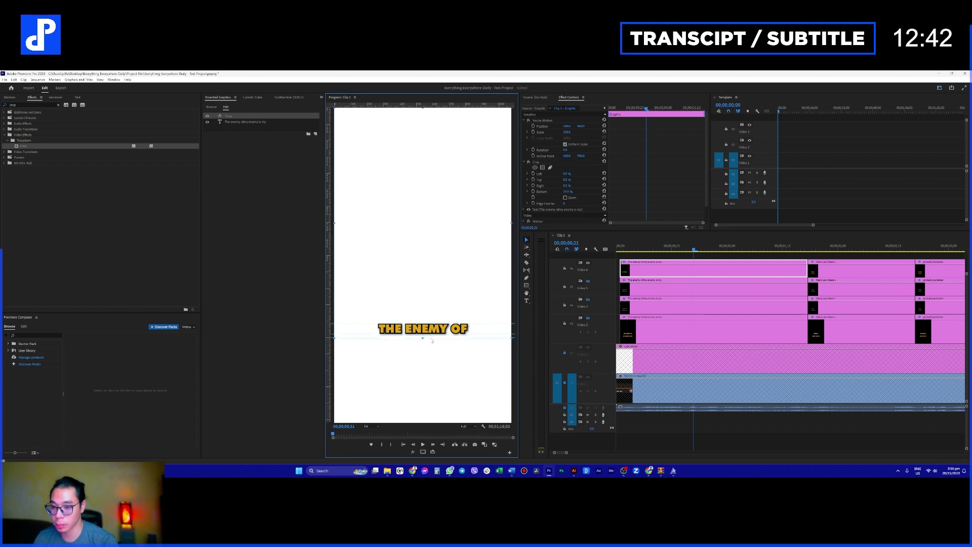
# - Lock the three hidden graphics tracks and copy the first clip's Crop effect onto all remaining clips of the topmost yellow track
pyautogui.click(565, 287)
pyautogui.click(565, 305)
pyautogui.click(564, 323)
pyautogui.click(526, 247)
pyautogui.click(526, 239)
pyautogui.click(541, 161)
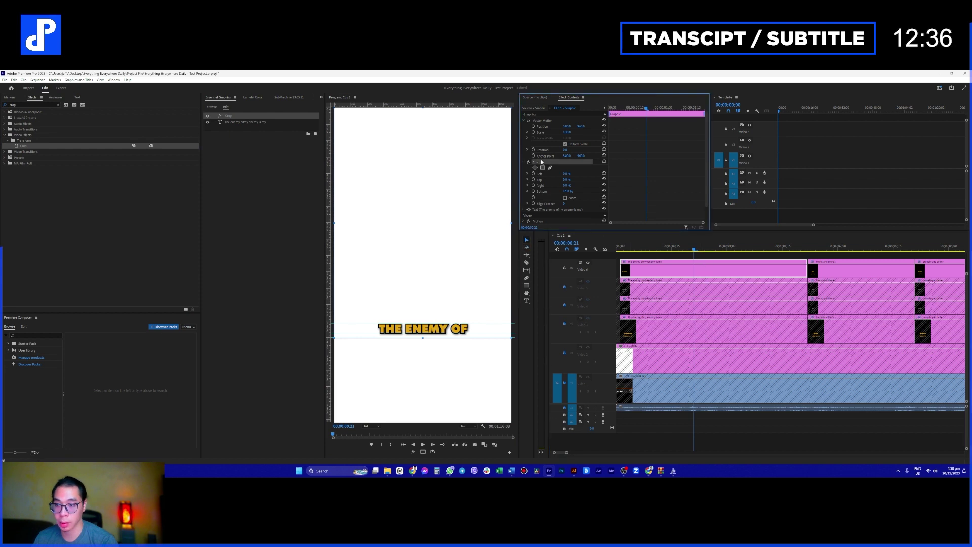
pyautogui.click(837, 274)
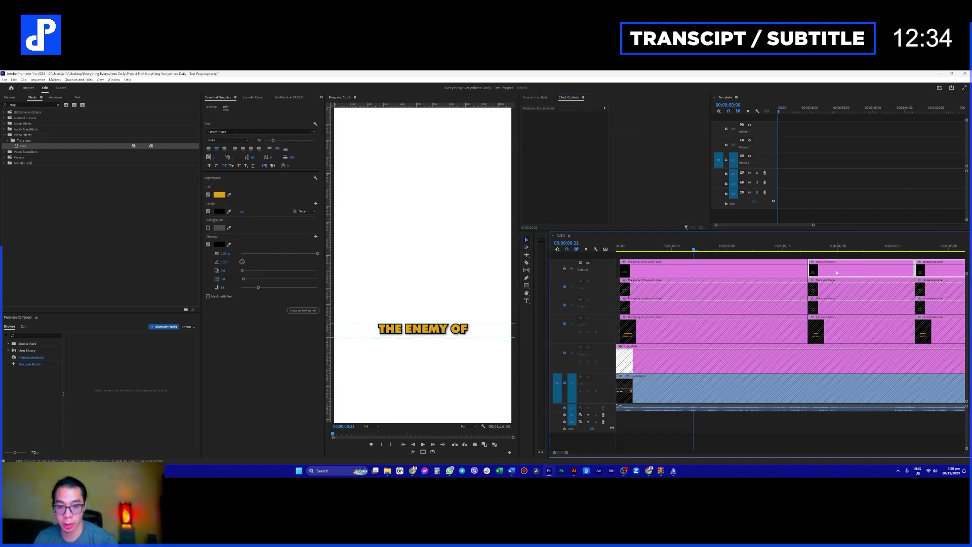
pyautogui.click(812, 248)
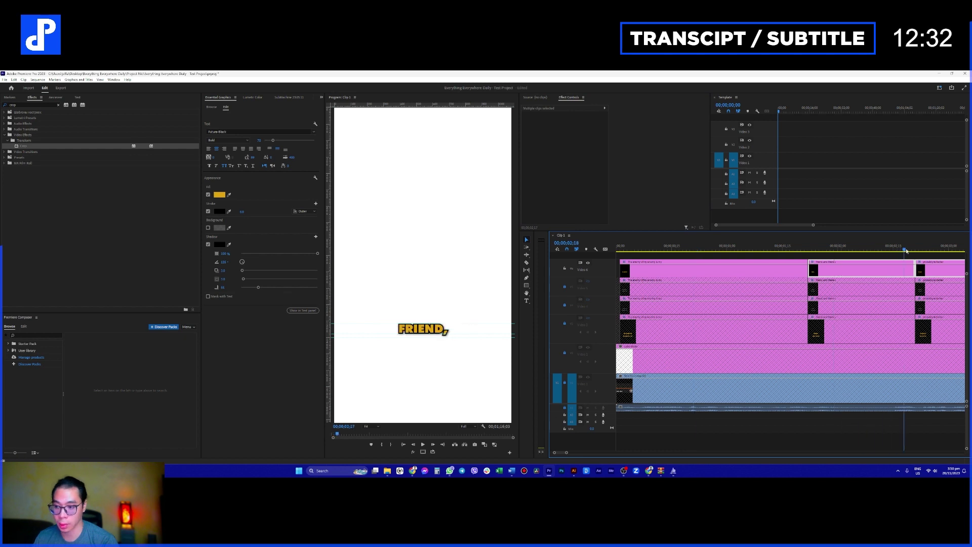
pyautogui.click(711, 248)
# - Lock and hide the topmost yellow track, then unlock and show the white subtitle track directly below it
pyautogui.click(559, 269)
pyautogui.click(565, 270)
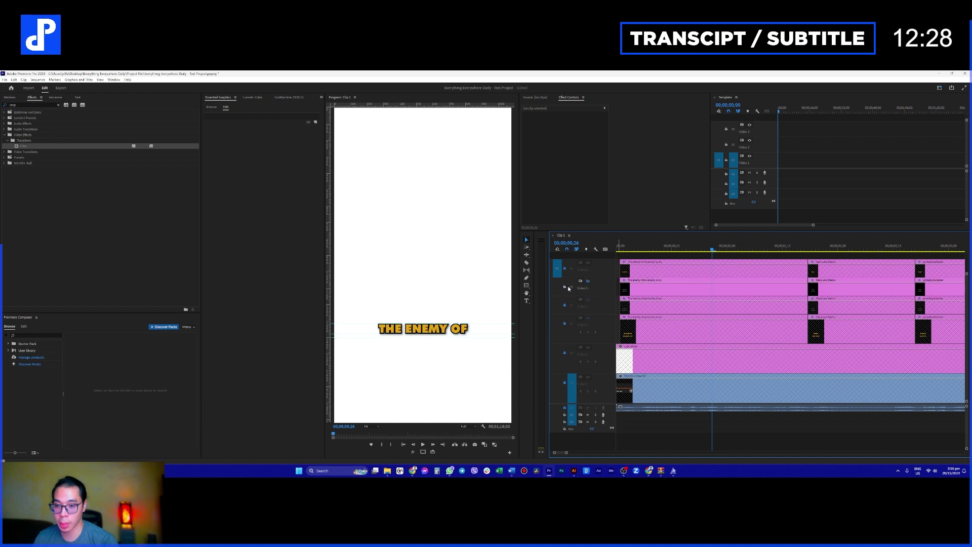
pyautogui.click(587, 281)
pyautogui.click(664, 289)
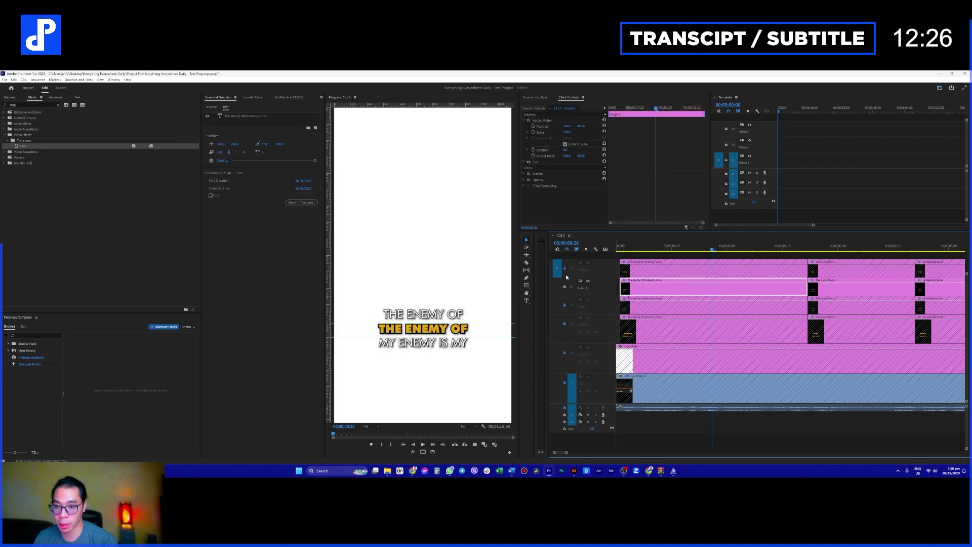
pyautogui.click(588, 263)
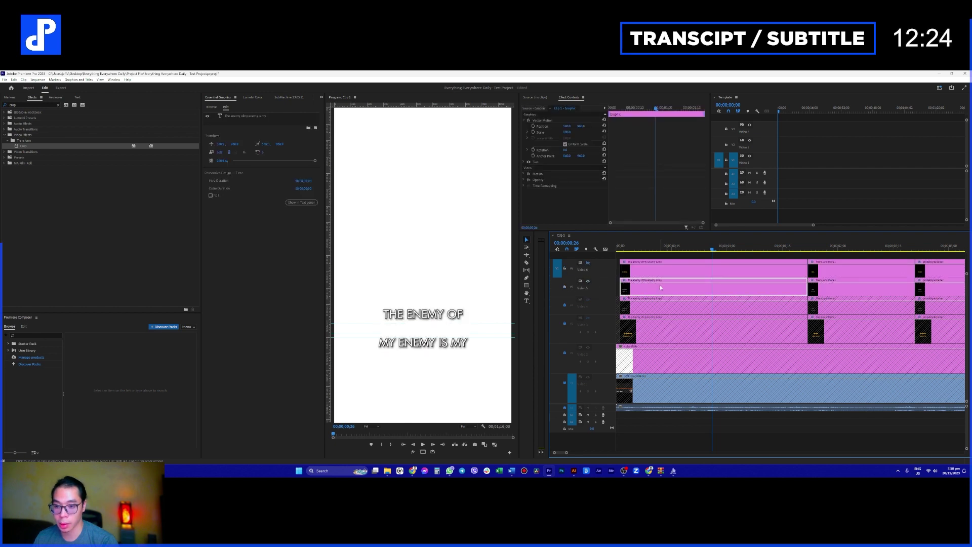
# - Apply the Crop effect to the first clip on Video 5 and crop its top edge down to between the two text lines
pyautogui.press('a')
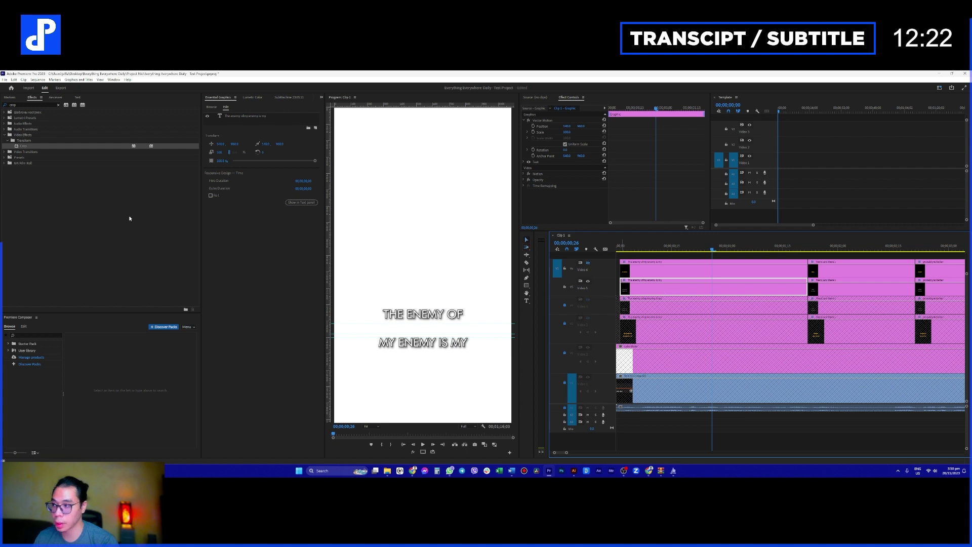
pyautogui.moveTo(40, 146); pyautogui.dragTo(714, 279)
pyautogui.click(548, 162)
pyautogui.moveTo(419, 114); pyautogui.dragTo(446, 333)
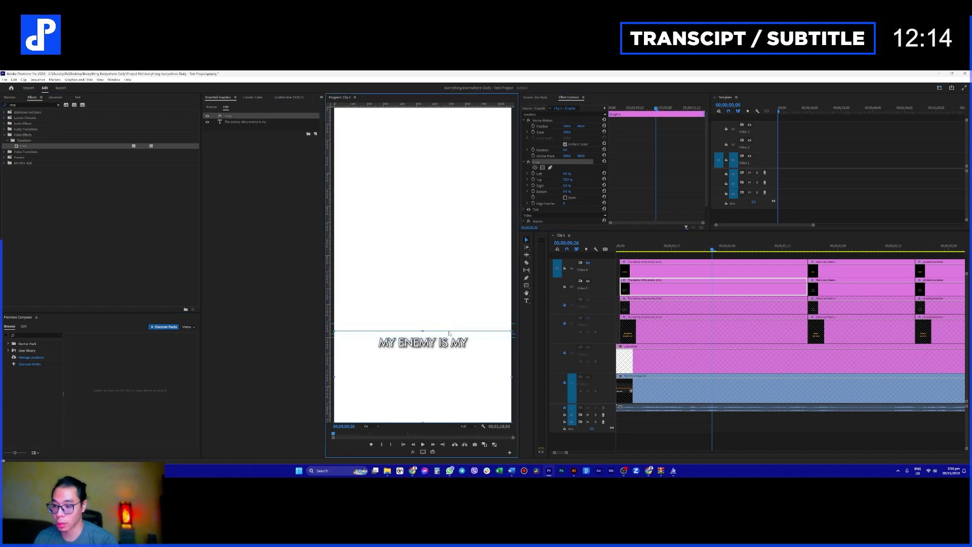
# - Copy the first clip's Crop effect onto all remaining clips of the white Video 5 track and check another caption
pyautogui.click(677, 291)
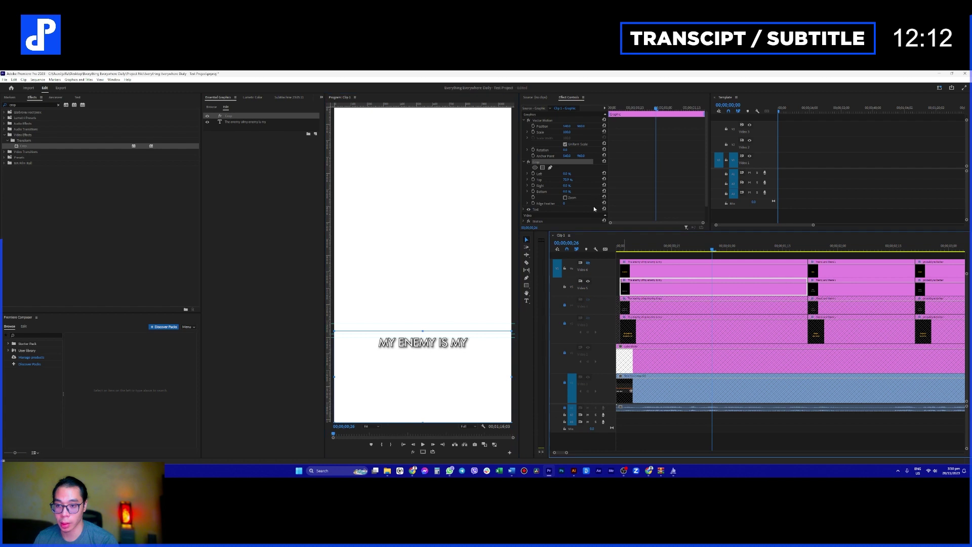
pyautogui.click(829, 288)
pyautogui.hotkey('ctrl', 's')
pyautogui.click(564, 269)
pyautogui.click(830, 247)
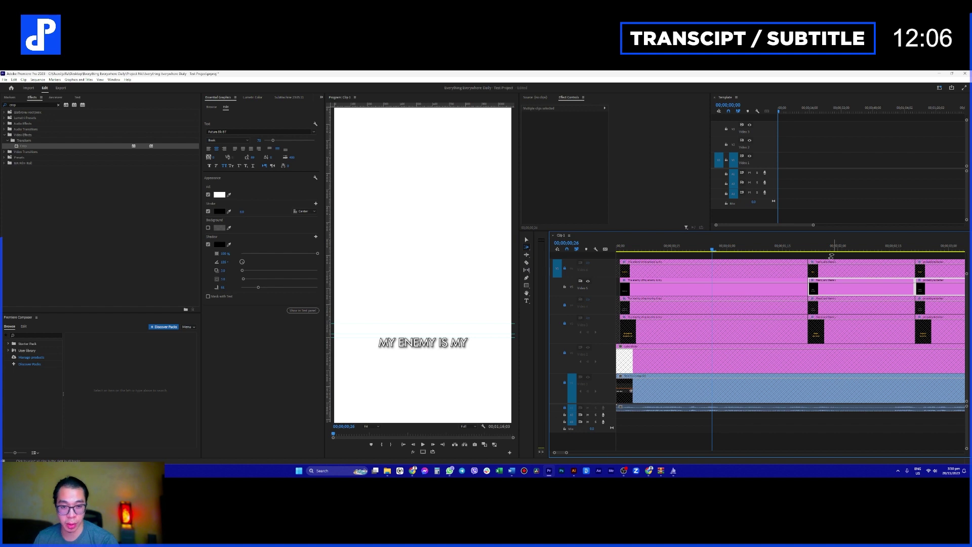
pyautogui.click(672, 287)
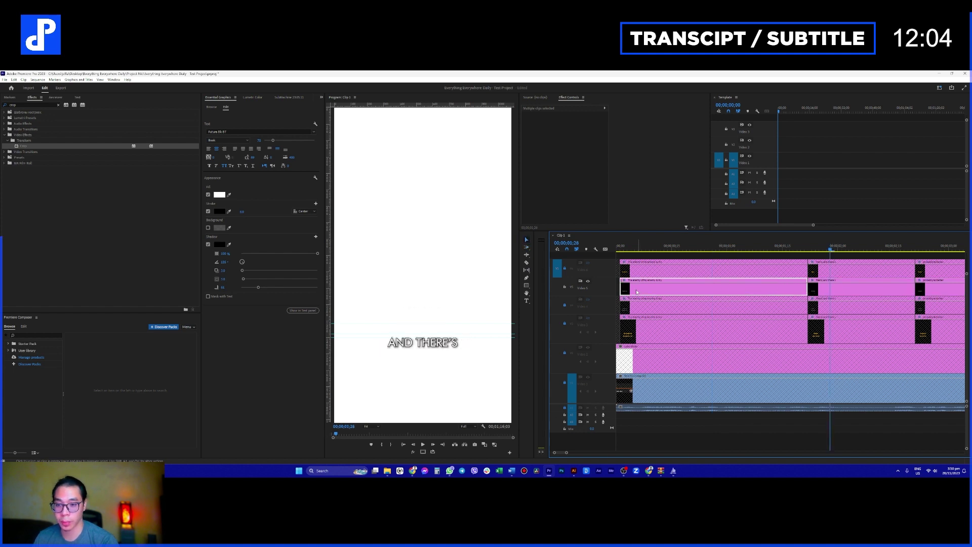
# - Lock and hide the Video 5 track, then unlock and show the lower-positioned white track on Video 4
pyautogui.click(564, 286)
pyautogui.click(565, 287)
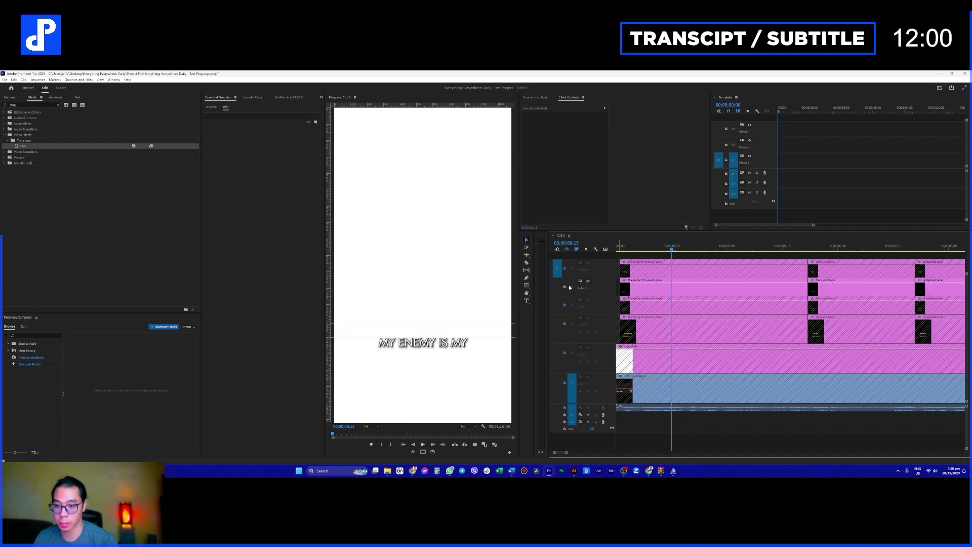
pyautogui.click(589, 282)
pyautogui.click(587, 300)
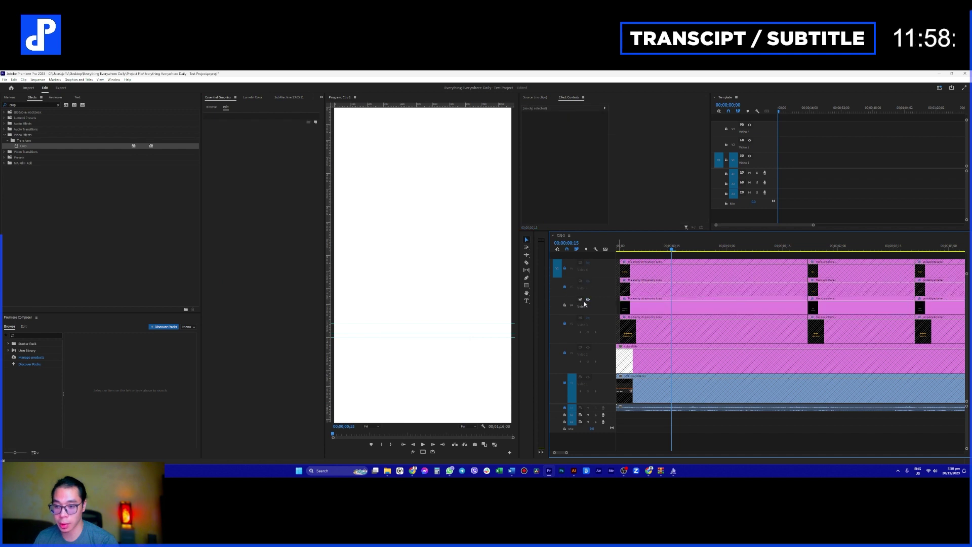
# - Apply the Crop effect to the first Video 4 clip and crop its bottom edge up to just below the upper text line
pyautogui.click(630, 303)
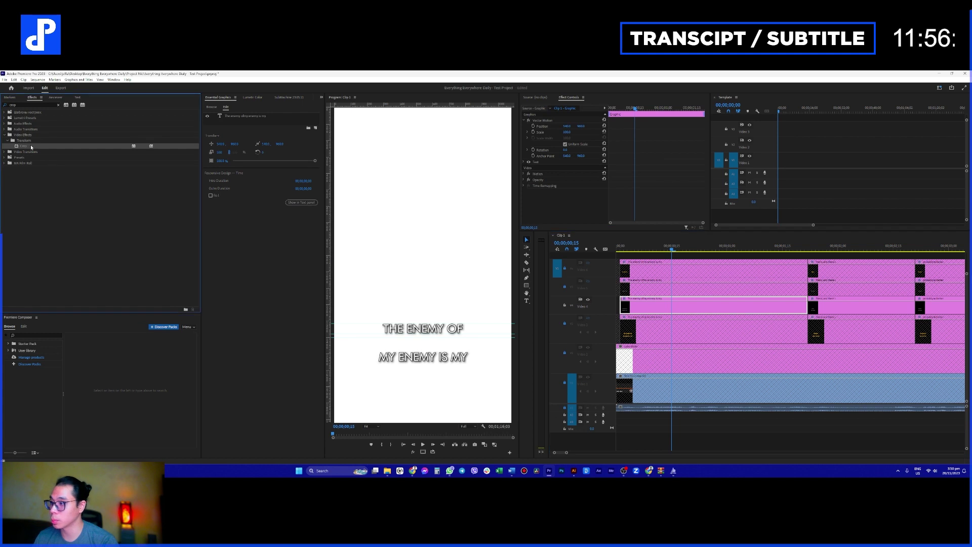
pyautogui.click(537, 162)
pyautogui.moveTo(429, 109); pyautogui.dragTo(430, 114)
pyautogui.moveTo(422, 422); pyautogui.dragTo(422, 336)
# - Copy the first clip's Crop effect onto all remaining clips of the white Video 4 track and scrub to check them
pyautogui.click(690, 308)
pyautogui.press('a')
pyautogui.click(548, 162)
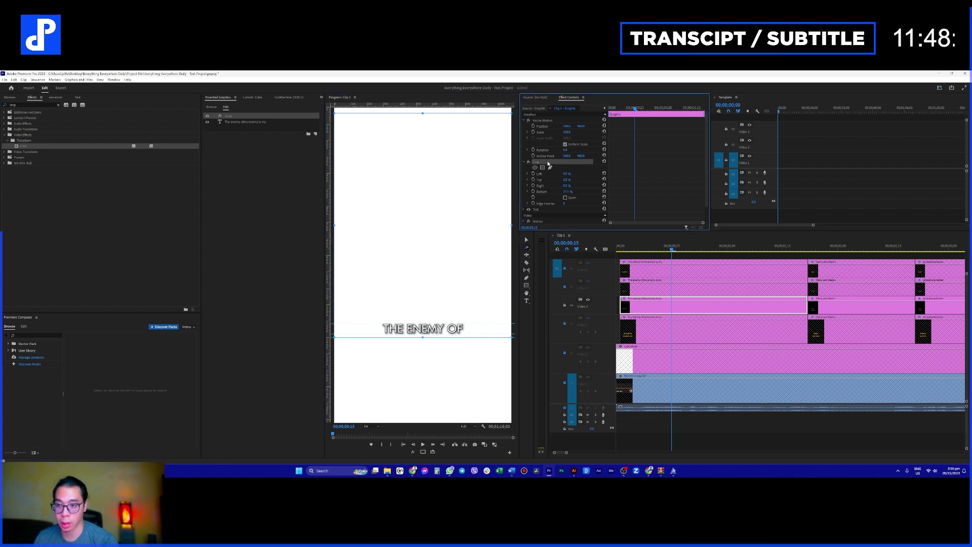
pyautogui.keyDown('shift'); pyautogui.click(879, 308); pyautogui.keyUp('shift')
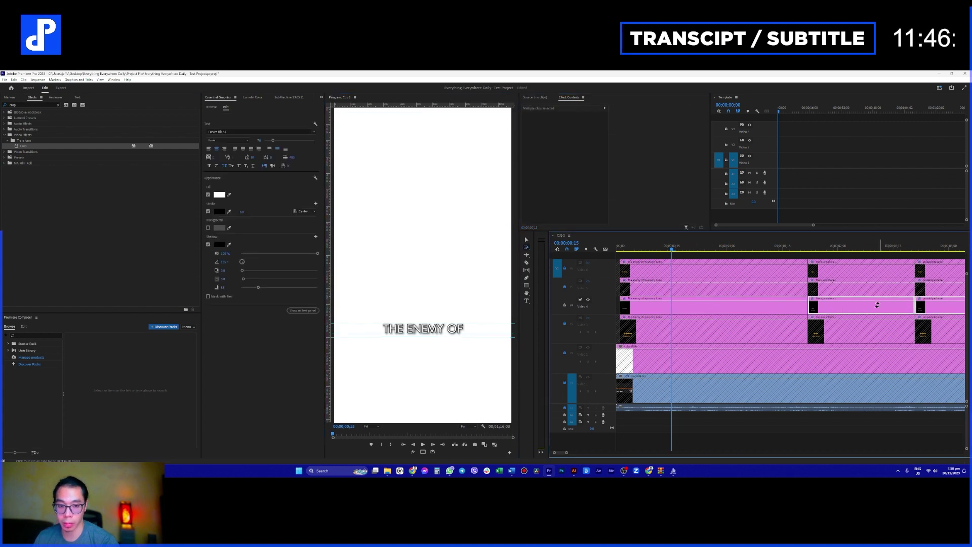
pyautogui.press('v')
pyautogui.moveTo(861, 248); pyautogui.dragTo(701, 252)
# - Lock and hide the Video 4 track, then unlock and show the yellow subtitle track on Video 3
pyautogui.click(564, 306)
pyautogui.click(565, 306)
pyautogui.click(588, 299)
pyautogui.click(564, 305)
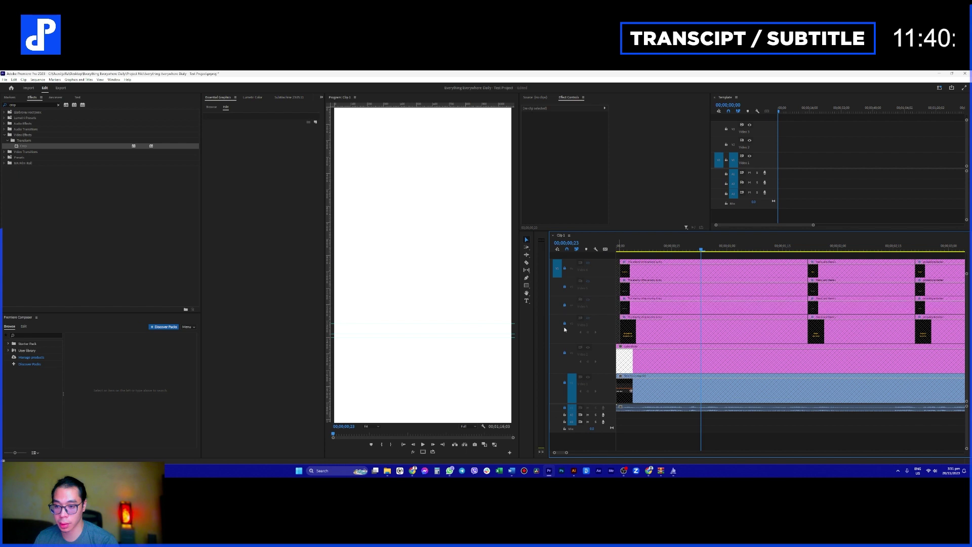
pyautogui.click(564, 324)
pyautogui.click(588, 317)
# - Apply the Crop effect to the first clip on Video 3 and crop its top edge down to between the two text lines
pyautogui.click(423, 328)
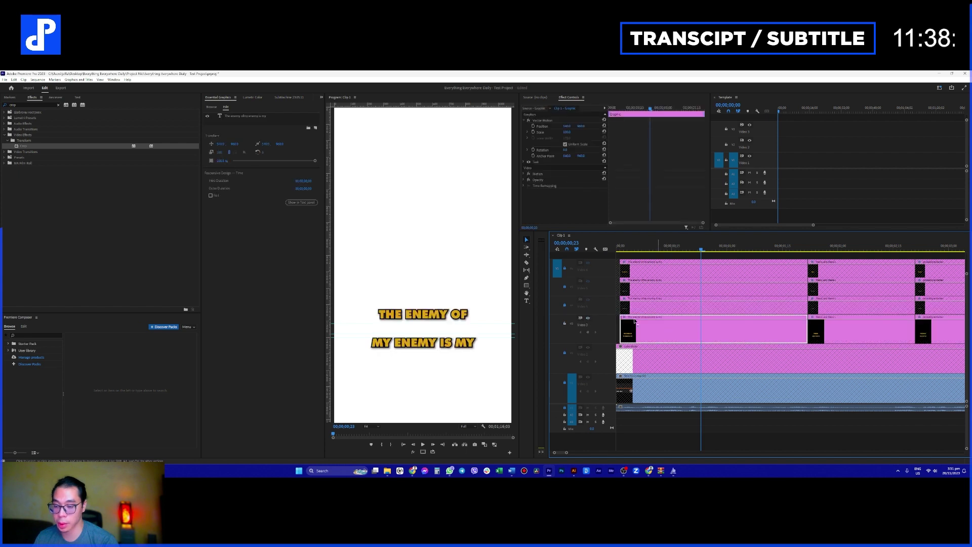
pyautogui.moveTo(23, 146); pyautogui.dragTo(709, 329)
pyautogui.click(536, 162)
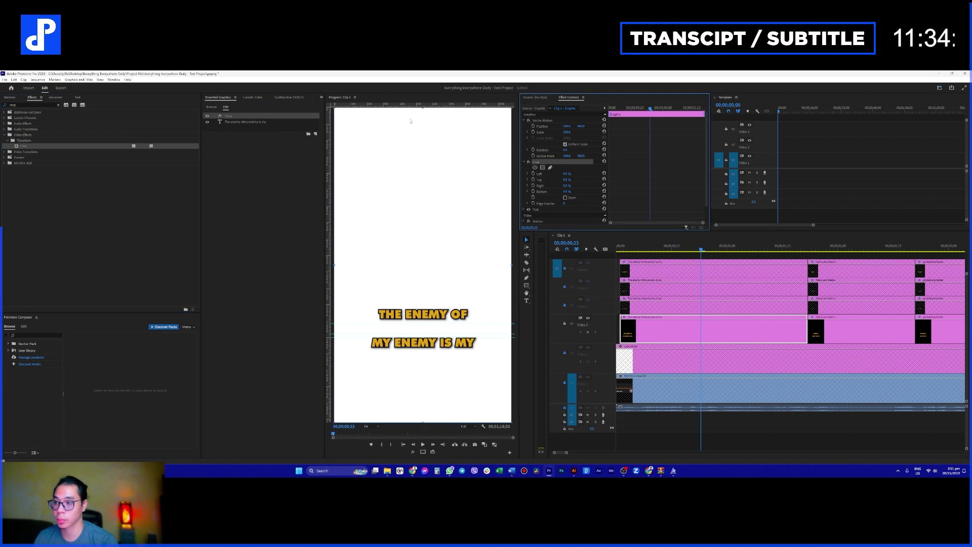
pyautogui.moveTo(424, 108); pyautogui.dragTo(426, 334)
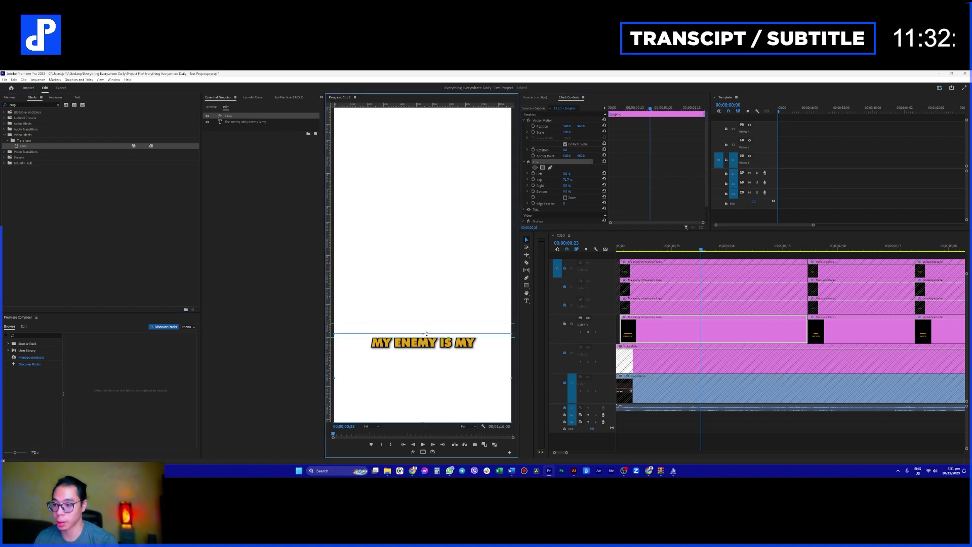
# - Copy the first clip's Crop effect onto all remaining clips of the yellow Video 3 track and scrub to check them
pyautogui.click(690, 333)
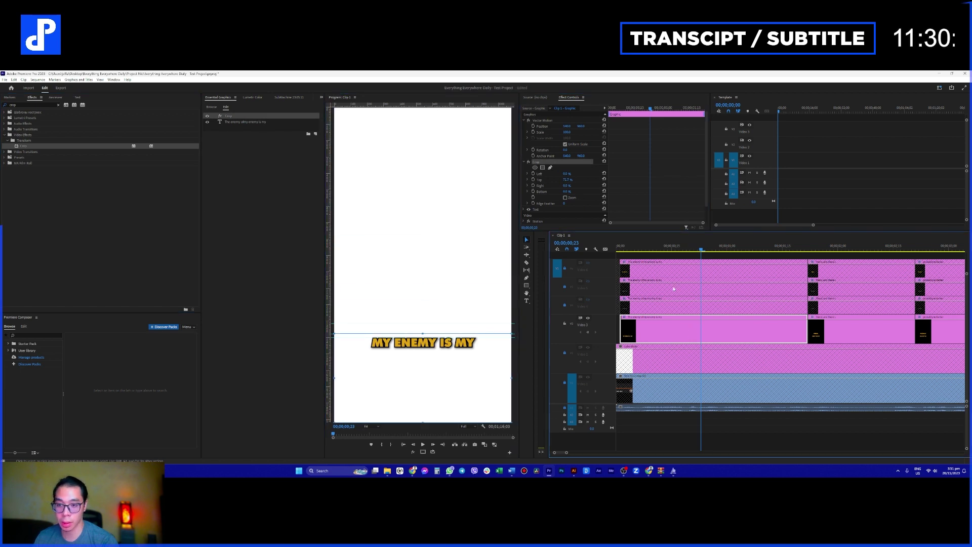
pyautogui.click(843, 331)
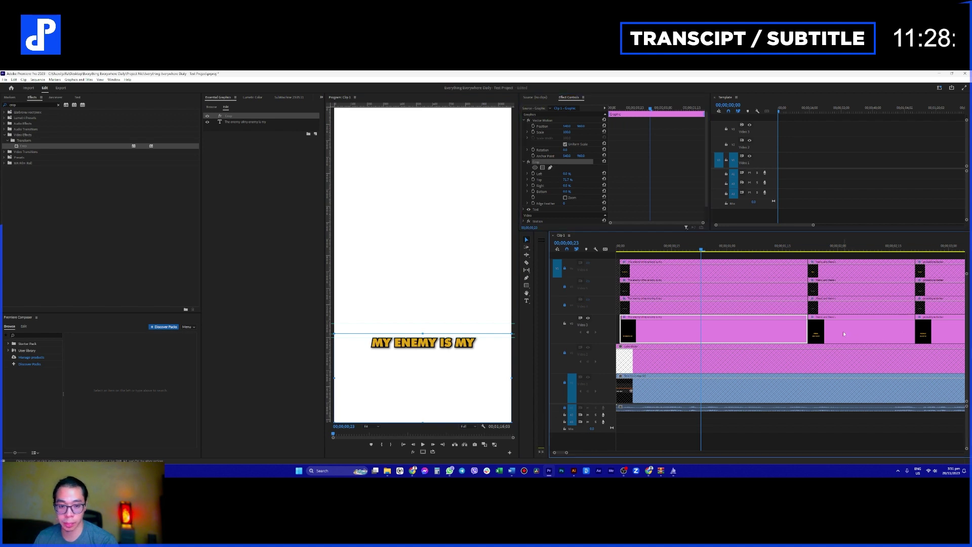
pyautogui.click(840, 331)
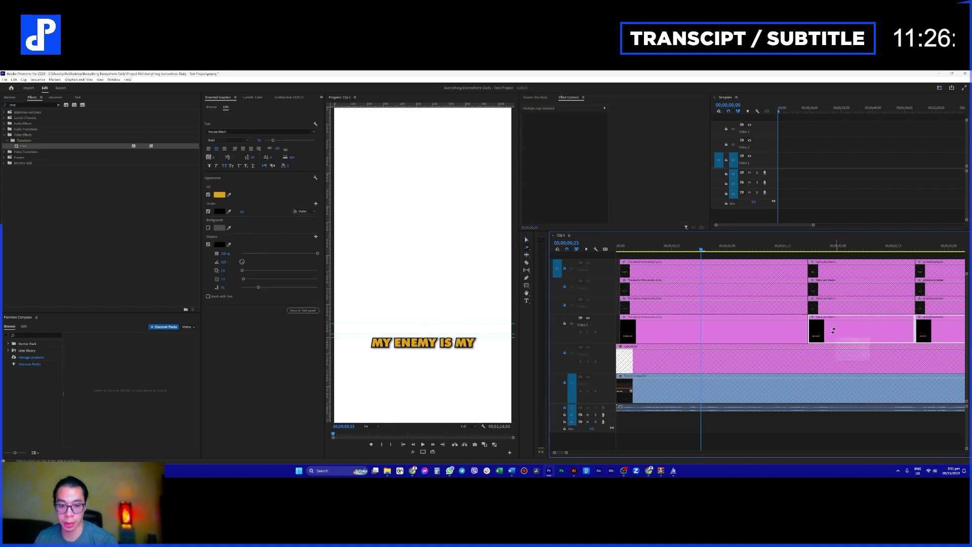
pyautogui.moveTo(845, 247); pyautogui.dragTo(704, 248)
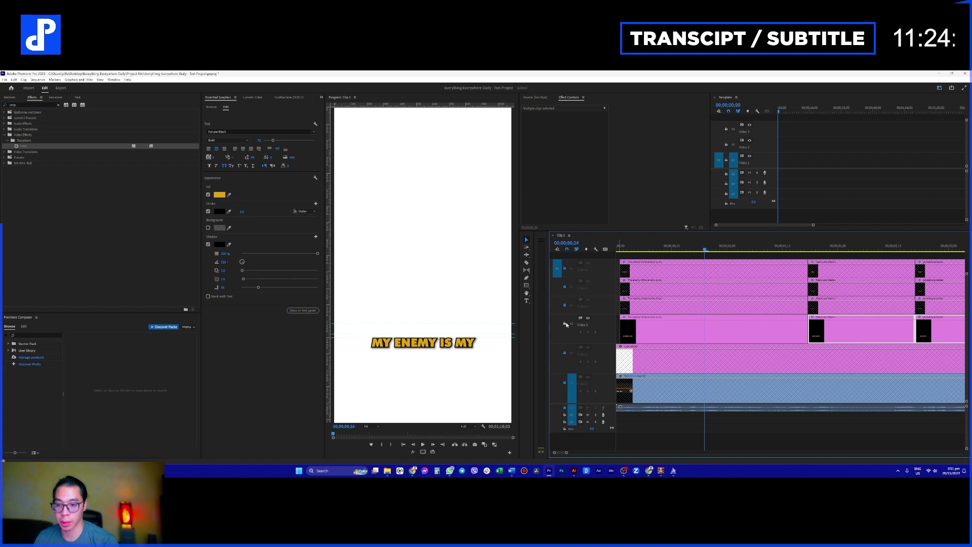
# - Unlock the Video 3 and Video 4 tracks and show Video 4 to preview the white first line above the yellow second line
pyautogui.click(566, 306)
pyautogui.click(565, 306)
pyautogui.click(565, 323)
pyautogui.click(588, 300)
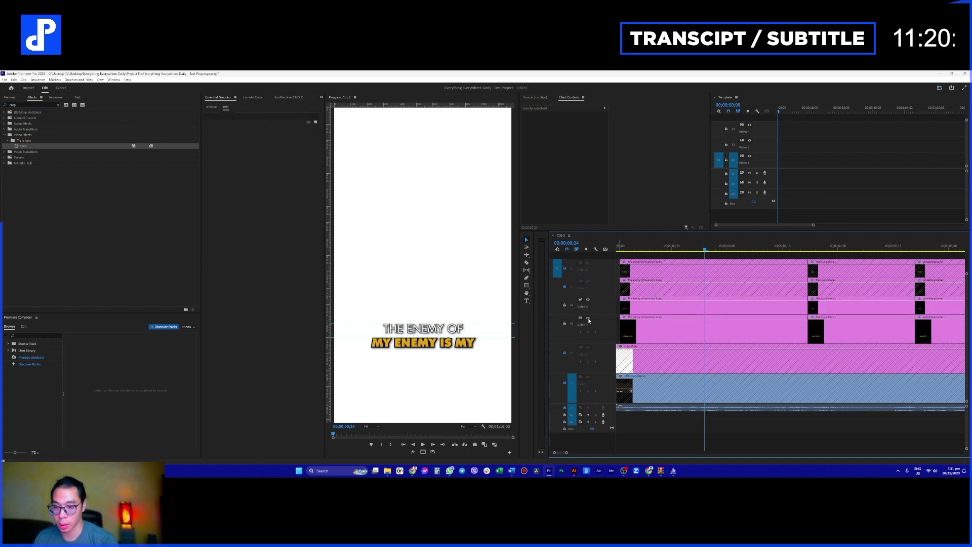
# - Hide Video 3 and Video 4, and unlock and show Video 5 and Video 6 to preview the yellow first line above the white second
pyautogui.click(587, 318)
pyautogui.click(565, 269)
pyautogui.click(564, 285)
pyautogui.click(589, 282)
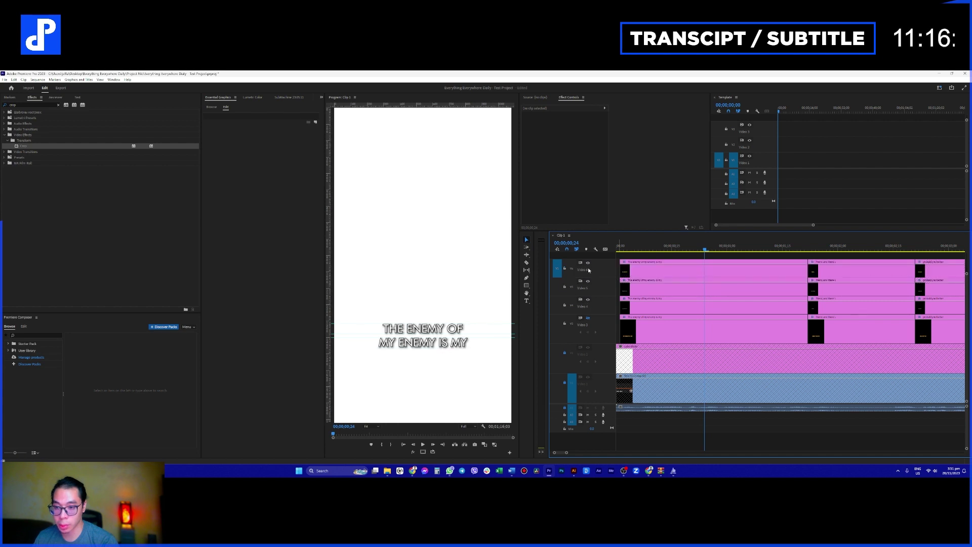
pyautogui.click(589, 300)
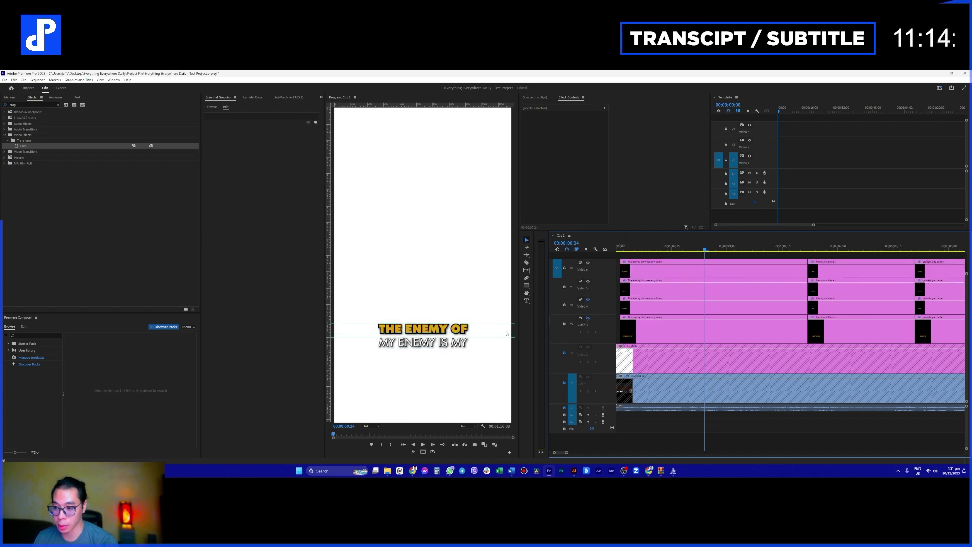
pyautogui.moveTo(646, 247); pyautogui.dragTo(701, 248)
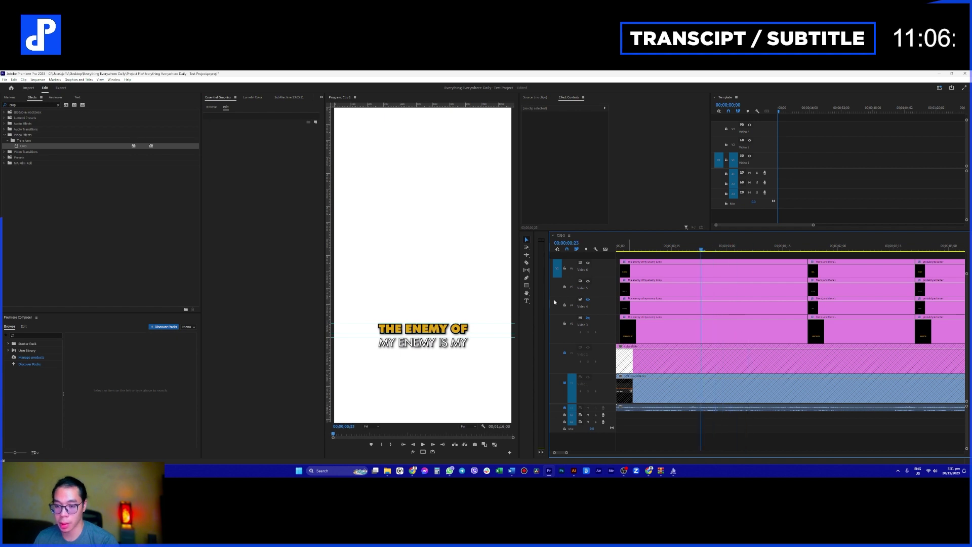
# - Show all four subtitle tracks again and extend their first clips back to the start of the sequence
pyautogui.click(587, 318)
pyautogui.moveTo(684, 249); pyautogui.dragTo(622, 339)
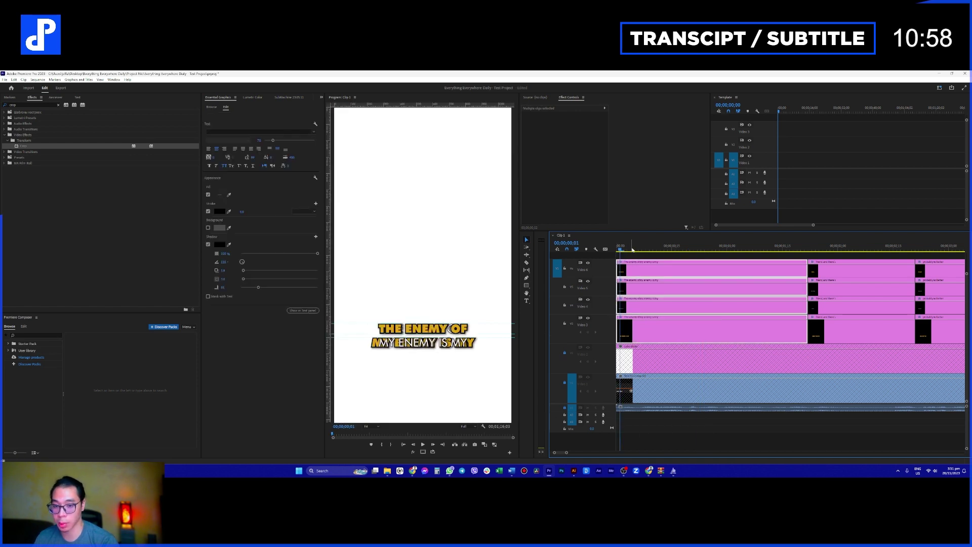
pyautogui.moveTo(657, 249); pyautogui.dragTo(616, 249)
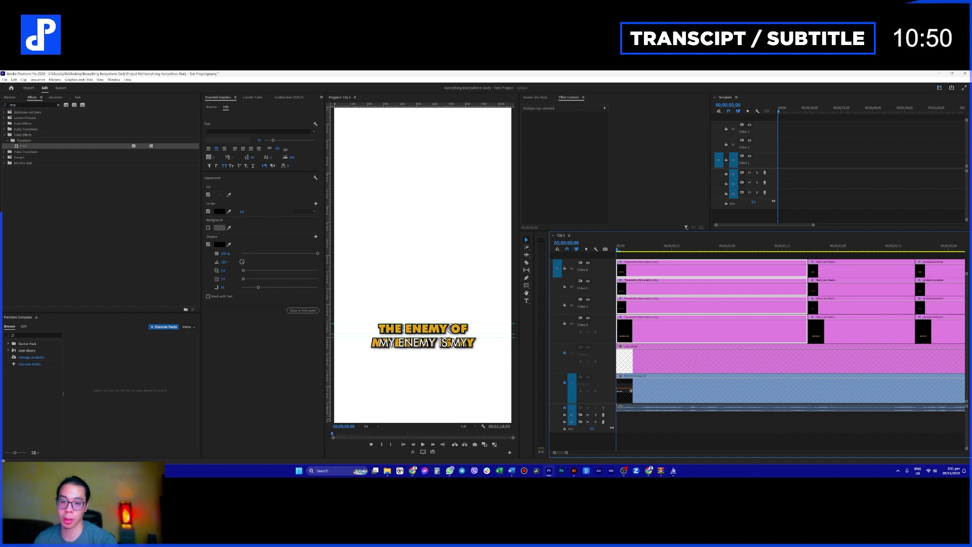
# - Play to 00;00;00;24, where the second line is spoken, and cut the first clip there on all four subtitle tracks
pyautogui.click(673, 259)
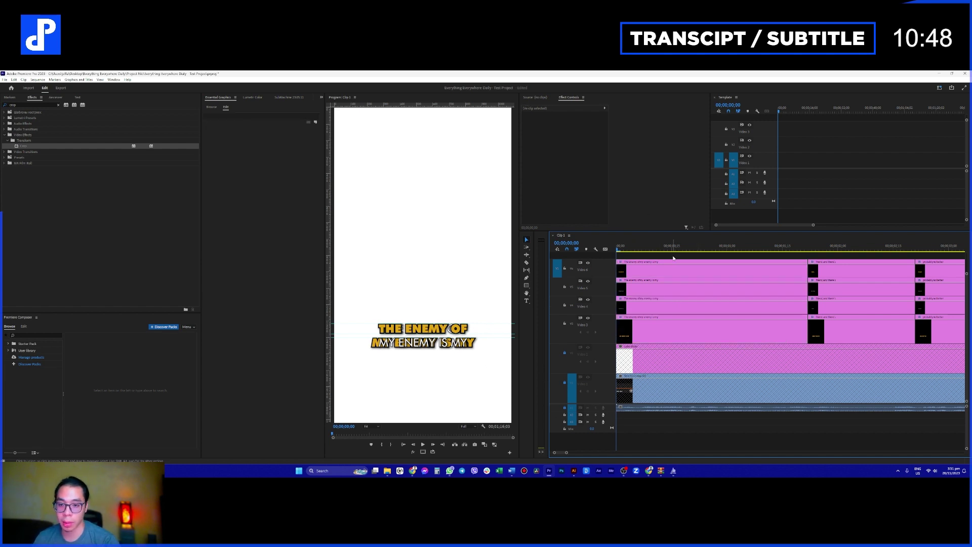
pyautogui.press('space')
pyautogui.press('space')
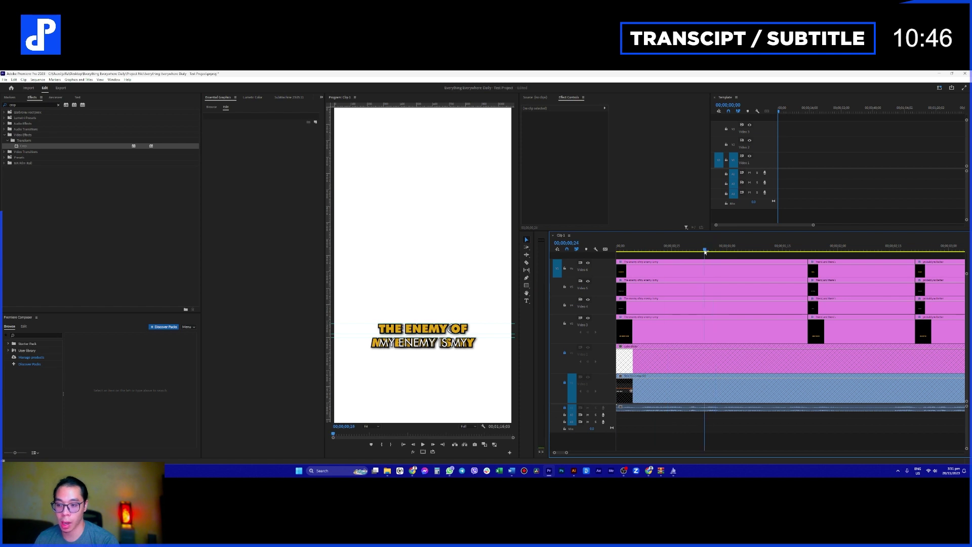
pyautogui.hotkey('ctrl', 'k')
pyautogui.click(663, 313)
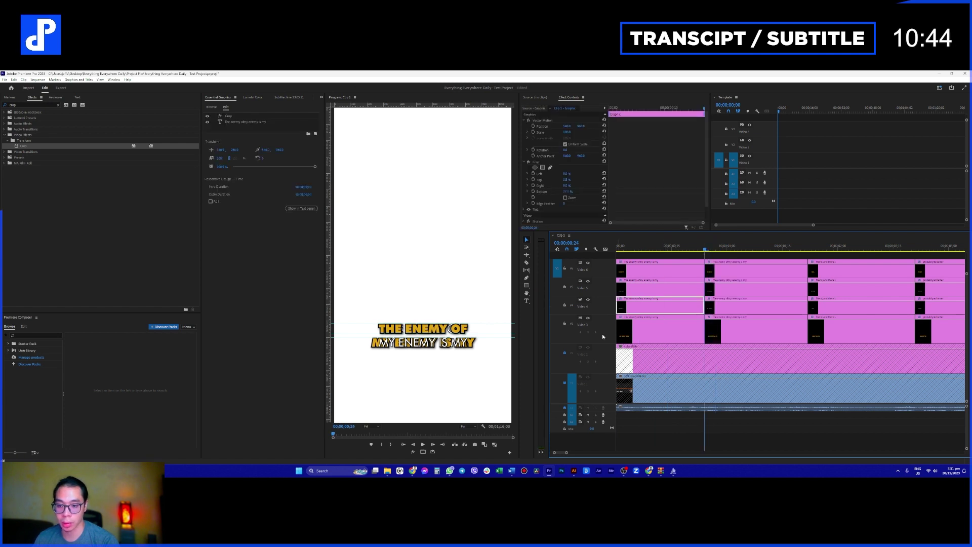
# - Add an empty video track below the subtitle tracks, hide the caption tracks and reduce the video track heights
pyautogui.rightClick(603, 350)
pyautogui.click(619, 363)
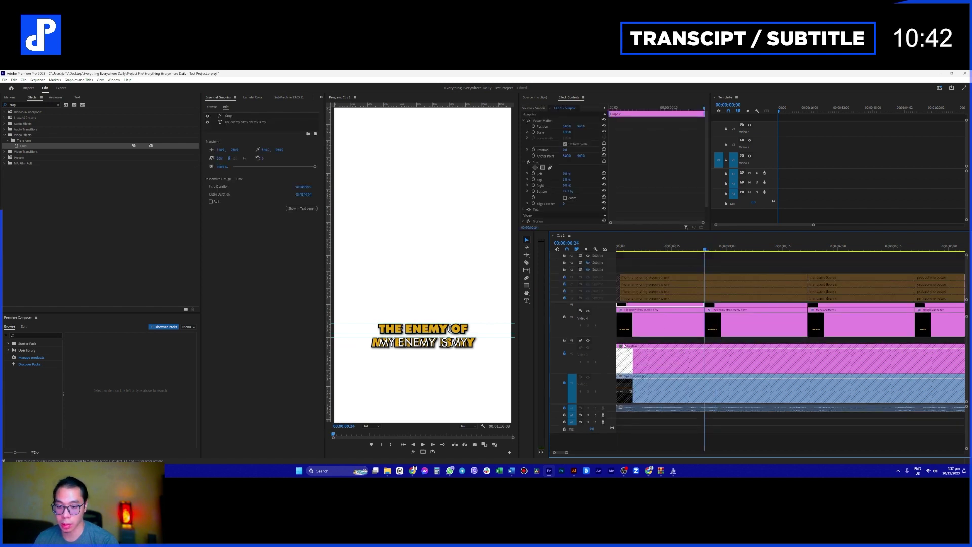
pyautogui.click(607, 249)
pyautogui.click(618, 256)
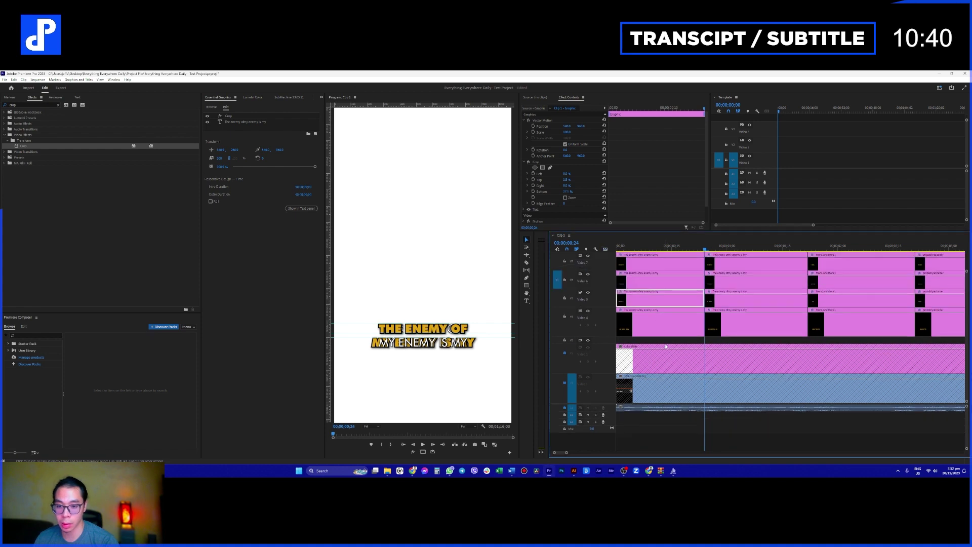
pyautogui.click(670, 334)
pyautogui.scroll(-5, 600, 346)
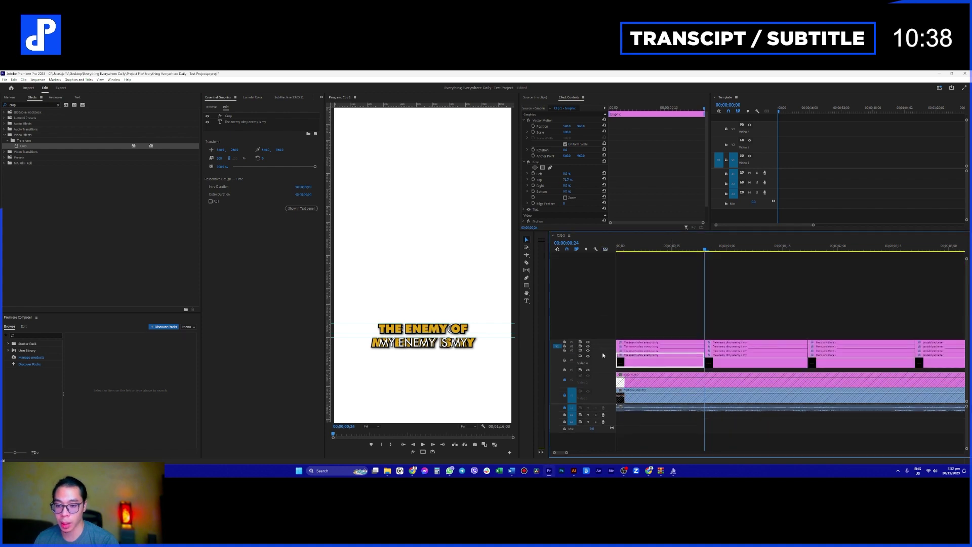
# - Disable the two lower subtitle clips before the first cut and the two upper subtitle clips after it
pyautogui.moveTo(646, 346); pyautogui.dragTo(661, 314)
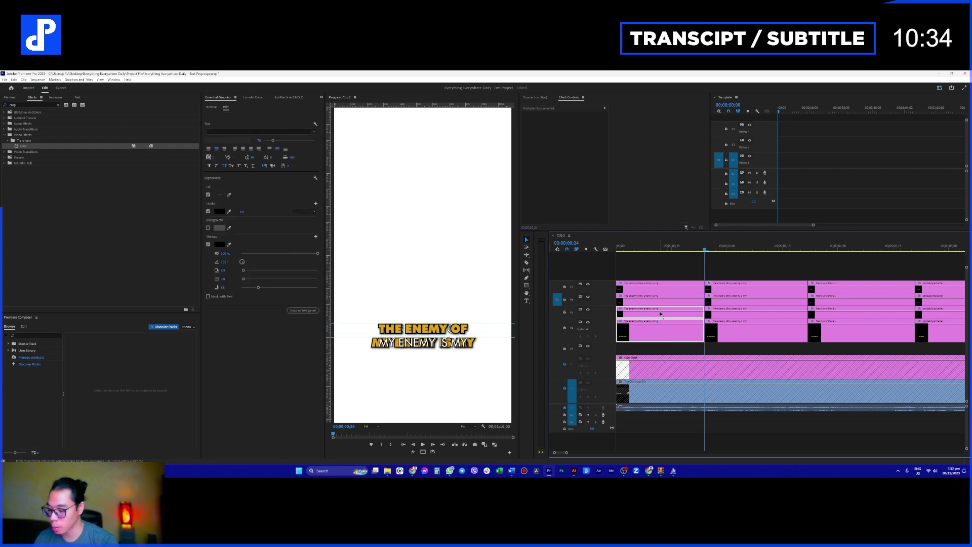
pyautogui.rightClick(661, 313)
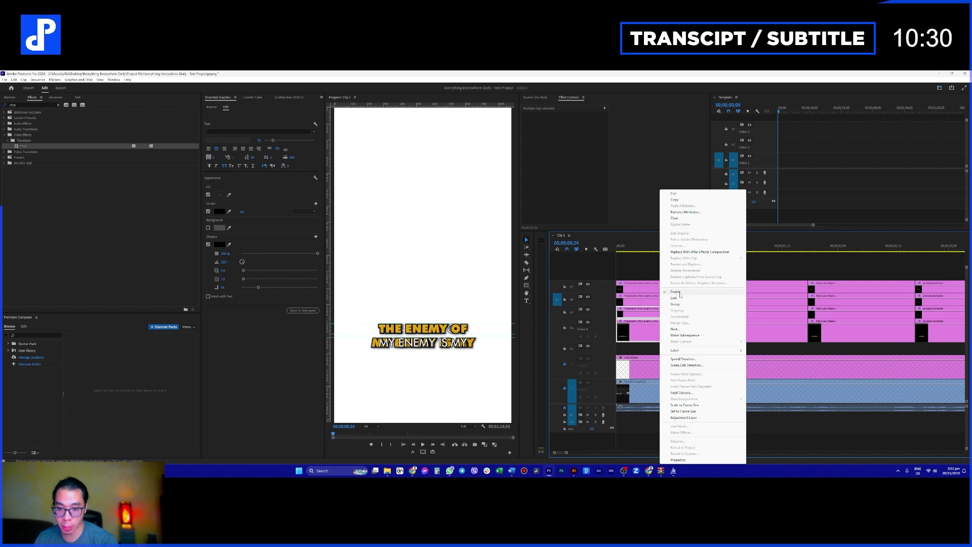
pyautogui.click(677, 292)
pyautogui.moveTo(725, 269); pyautogui.dragTo(734, 300)
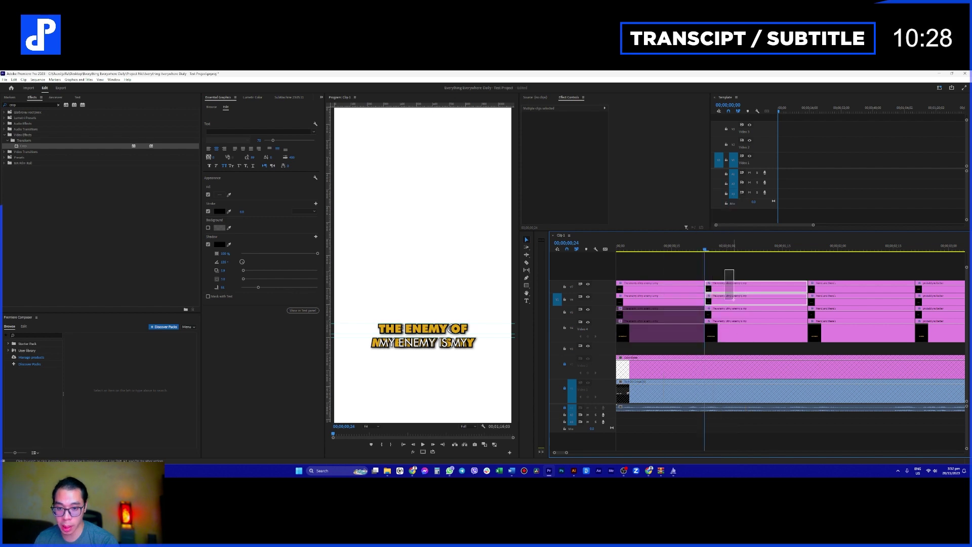
pyautogui.hotkey('shift', 'e')
# - Split the "FRIEND, AND THERE'S" clips where the second line is spoken, disabling the lower pair before the cut and the upper pair after it
pyautogui.press('Home')
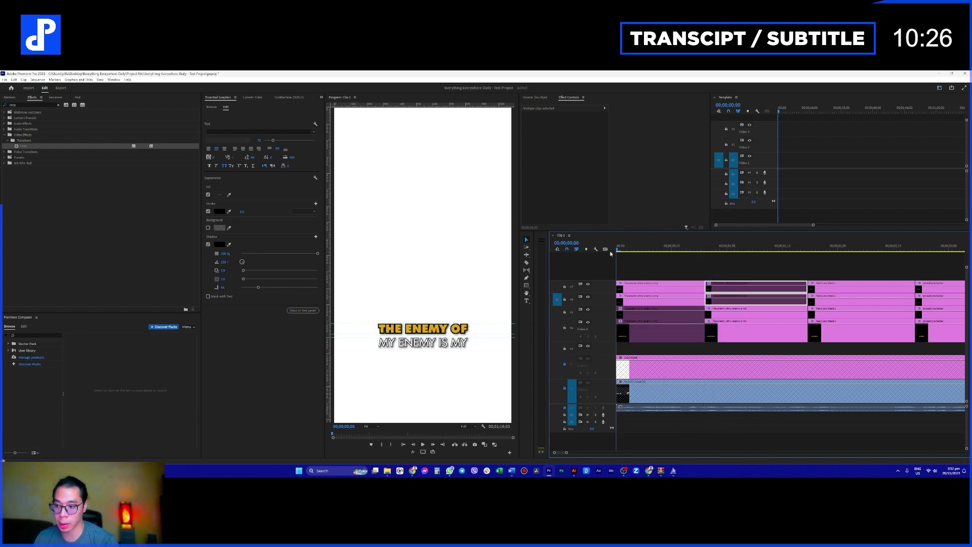
pyautogui.press('space')
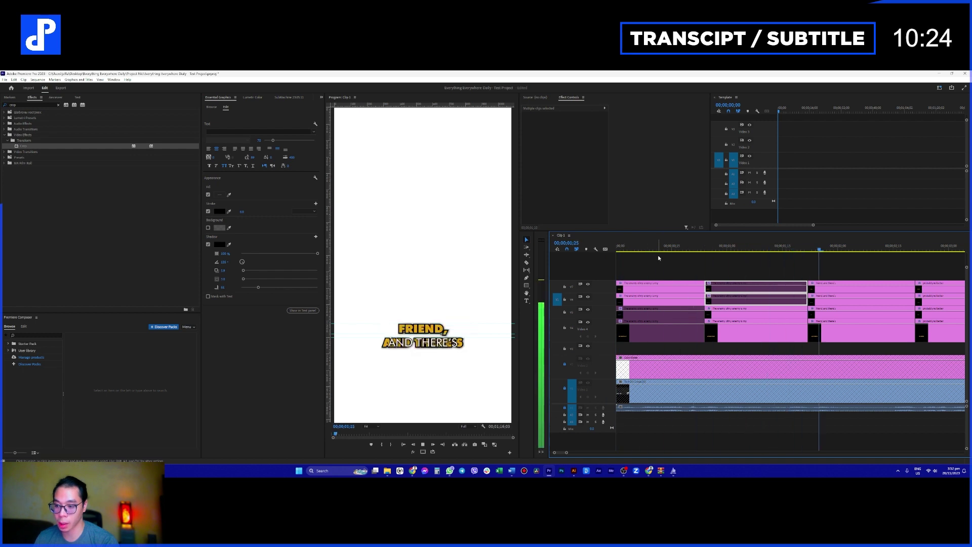
pyautogui.hscroll(2, 777, 293)
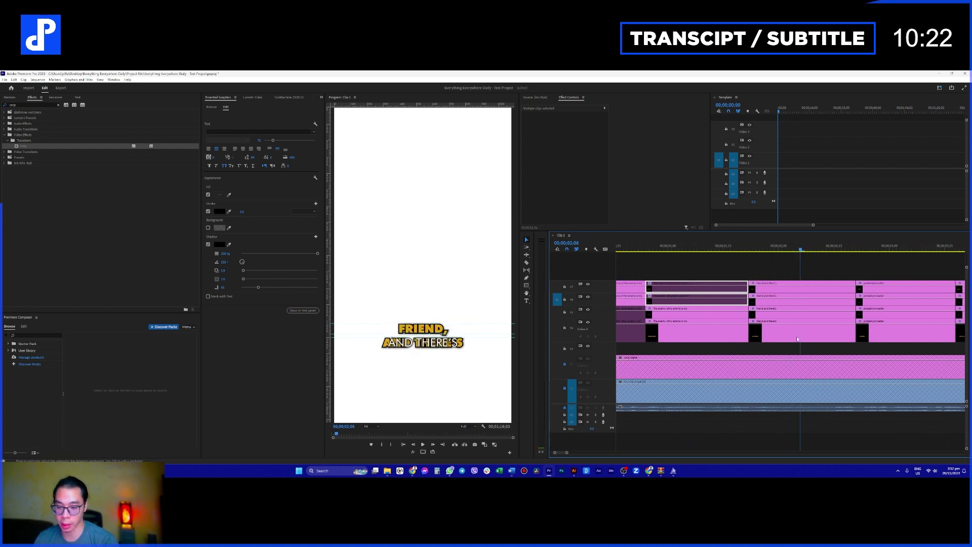
pyautogui.hotkey('ctrl', 'k')
pyautogui.click(766, 326)
pyautogui.hotkey('shift', 'e')
pyautogui.click(824, 287)
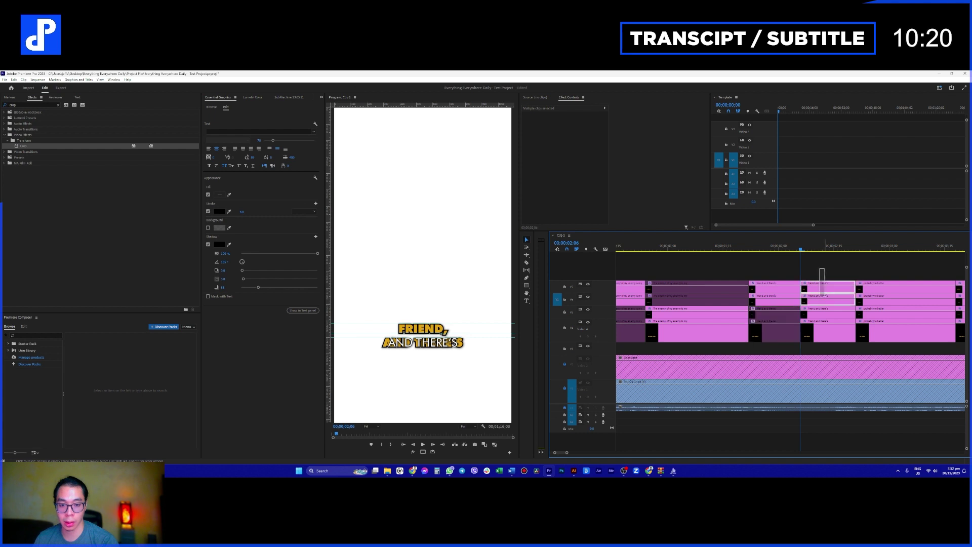
pyautogui.keyDown('shift'); pyautogui.click(823, 301); pyautogui.keyUp('shift')
pyautogui.hotkey('shift', 'e')
# - Split the "PROBABLY NO BETTER" clips at 00;00;03;05, disabling the lower pair before the cut and the upper pair after it
pyautogui.press('Up')
pyautogui.press('space')
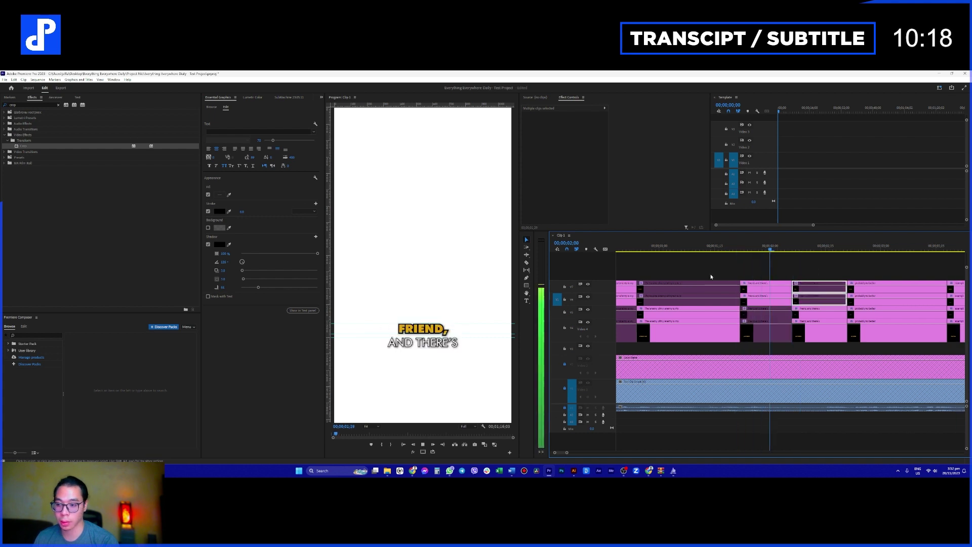
pyautogui.press('space')
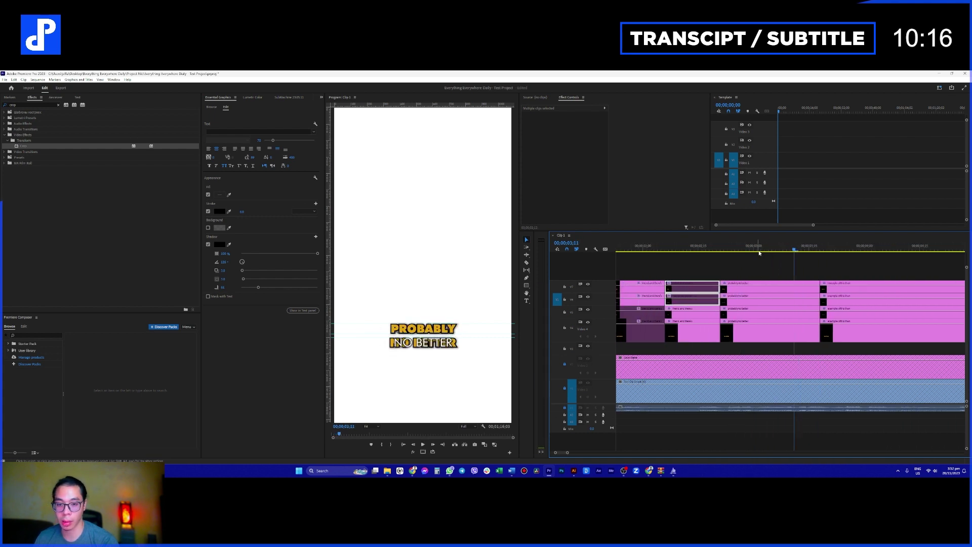
pyautogui.hotkey('ctrl', 'k')
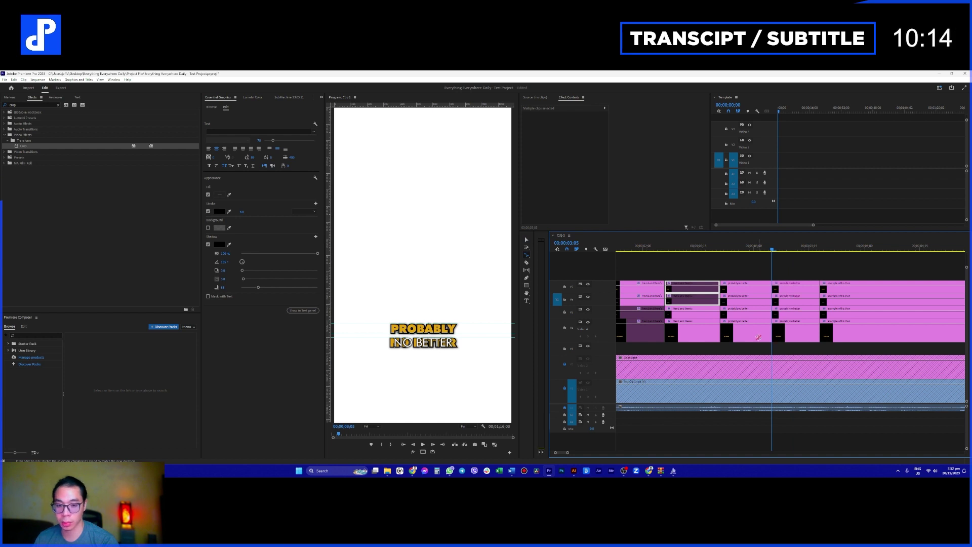
pyautogui.moveTo(751, 350); pyautogui.dragTo(750, 307)
pyautogui.hotkey('shift', 'e')
pyautogui.moveTo(796, 267); pyautogui.dragTo(800, 303)
pyautogui.hotkey('shift', 'e')
# - Split the "EXAMPLE OF THIS THAN" clips where the second line starts, disabling the lower pair before the cut and the upper pair after it
pyautogui.click(719, 259)
pyautogui.press('space')
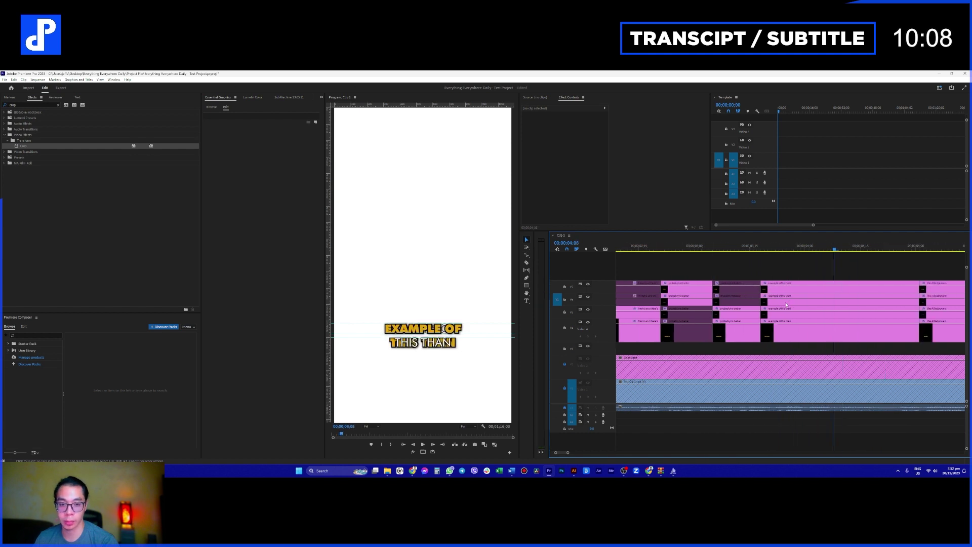
pyautogui.press('space')
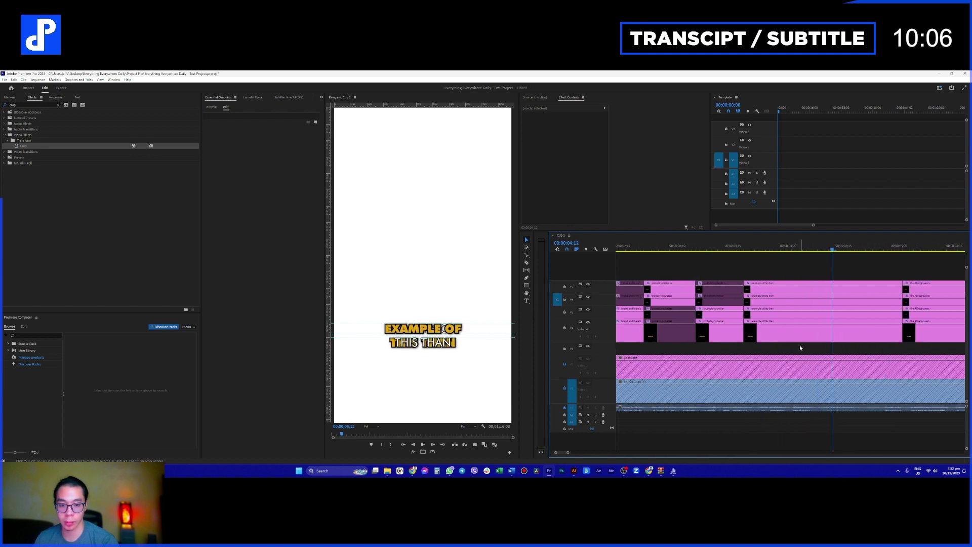
pyautogui.hotkey('ctrl', 'k')
pyautogui.moveTo(800, 348); pyautogui.dragTo(800, 306)
pyautogui.hotkey('shift', 'e')
pyautogui.moveTo(856, 271); pyautogui.dragTo(855, 302)
pyautogui.hotkey('shift', 'e')
# - Play the sequence from the start to check the alternating subtitle colours against the speech
pyautogui.press('Up')
pyautogui.press('Up')
pyautogui.scroll(5, 669, 264)
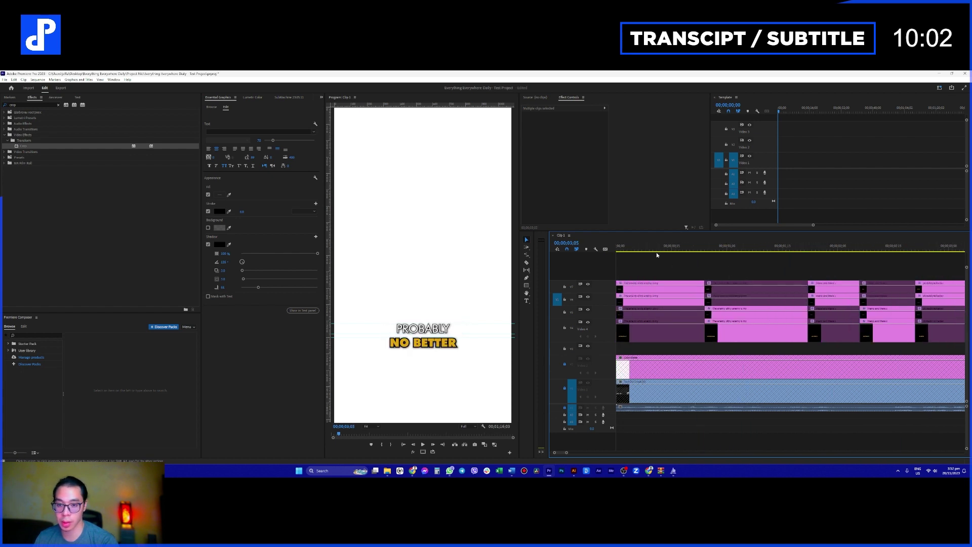
pyautogui.moveTo(624, 250); pyautogui.dragTo(633, 246)
pyautogui.press('space')
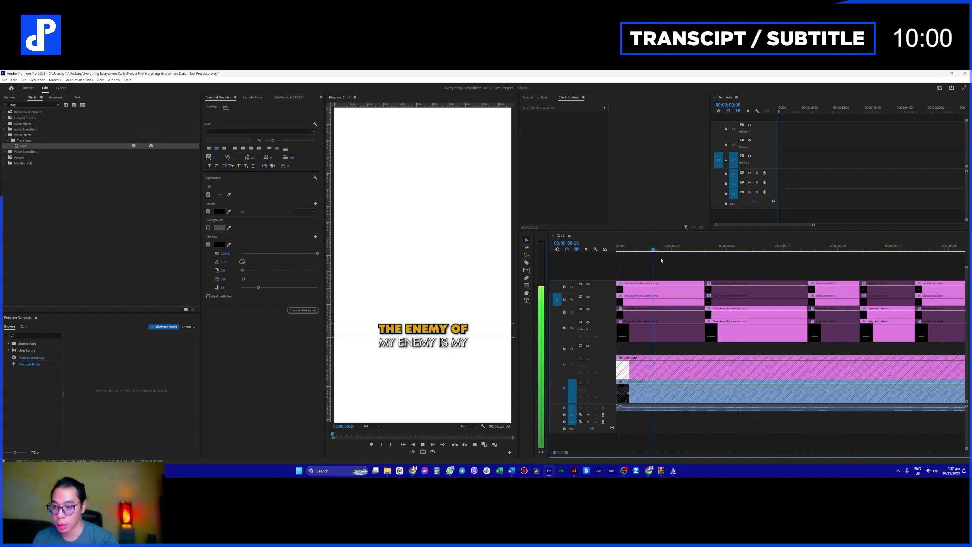
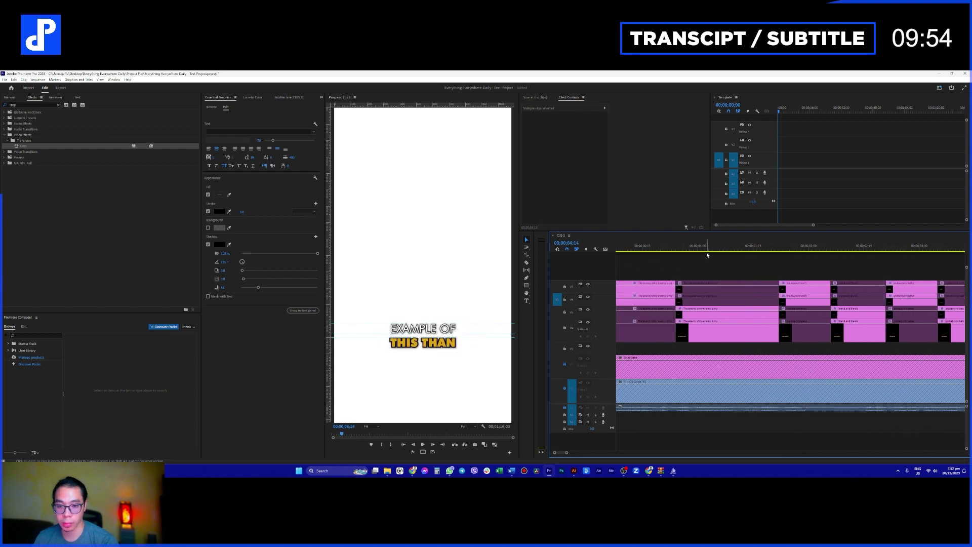
pyautogui.scroll(1, 698, 260)
pyautogui.click(681, 246)
pyautogui.press('space')
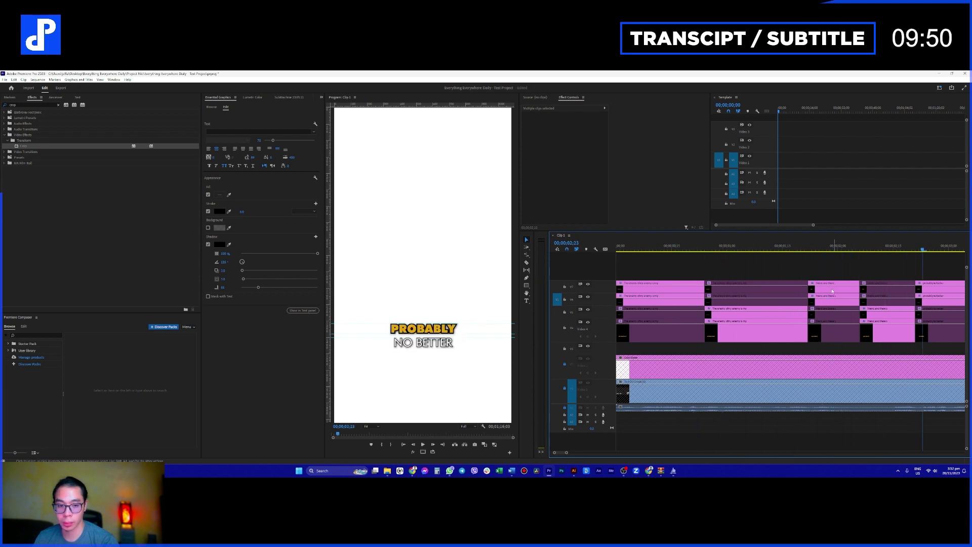
# - Adjust the start of the clips after the "FRIEND, AND THERE'S" cut on the lower and upper subtitle tracks
pyautogui.click(824, 246)
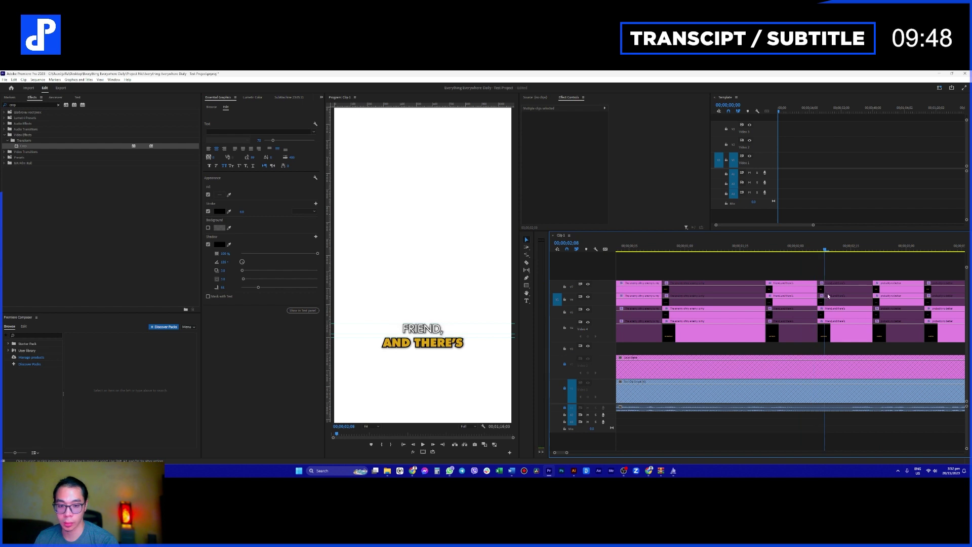
pyautogui.click(834, 336)
pyautogui.moveTo(836, 315); pyautogui.dragTo(838, 314)
pyautogui.click(823, 290)
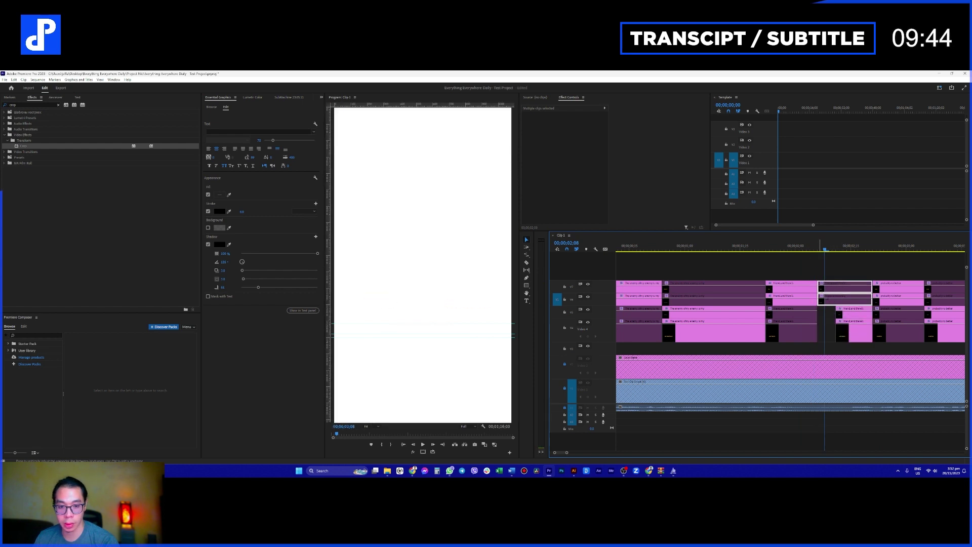
pyautogui.moveTo(820, 290); pyautogui.dragTo(835, 302)
pyautogui.click(813, 302)
# - Move the cut in the "EXAMPLE OF THIS THAN" subtitle earlier by trimming the clips on both sides of it on all four tracks
pyautogui.click(761, 248)
pyautogui.press('space')
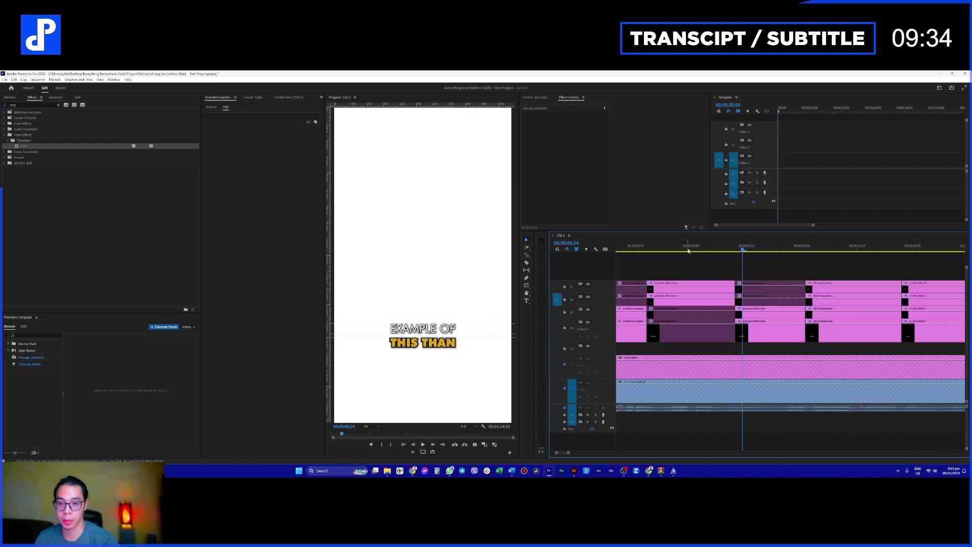
pyautogui.click(699, 248)
pyautogui.moveTo(720, 265); pyautogui.dragTo(706, 303)
pyautogui.click(739, 303)
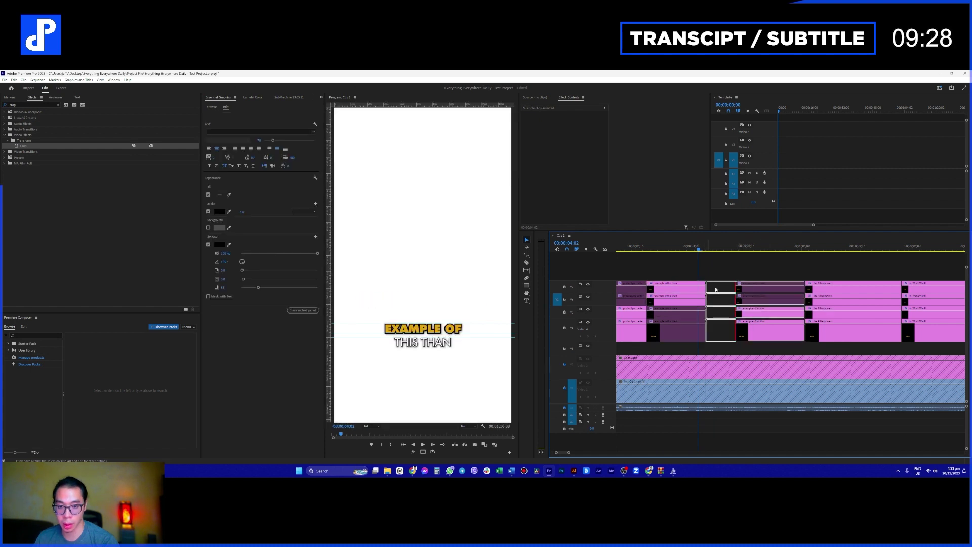
# - Split the "THE ALLIED POWERS" clips where the second line is spoken, disabling the lower pair before the cut and the upper pair after it
pyautogui.press('space')
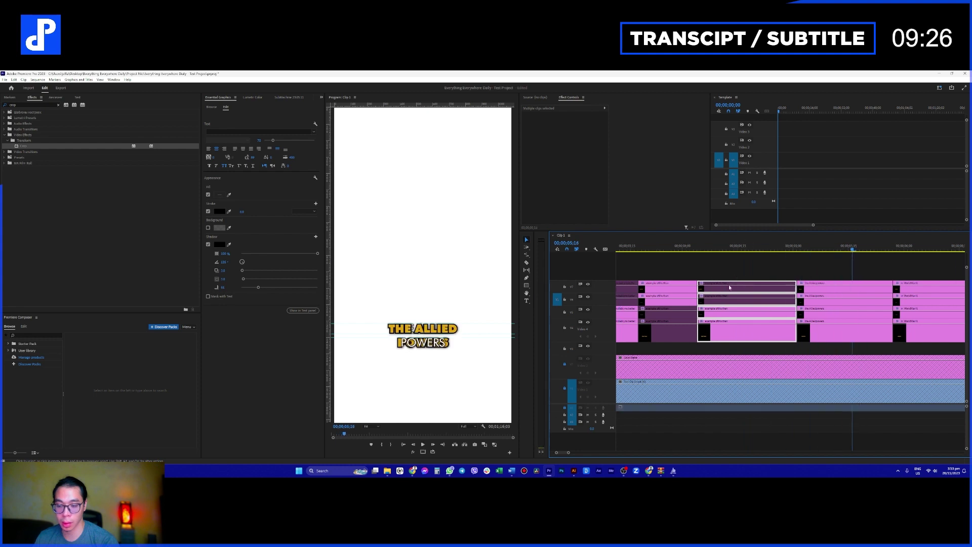
pyautogui.press('space')
pyautogui.hotkey('ctrl', 'k')
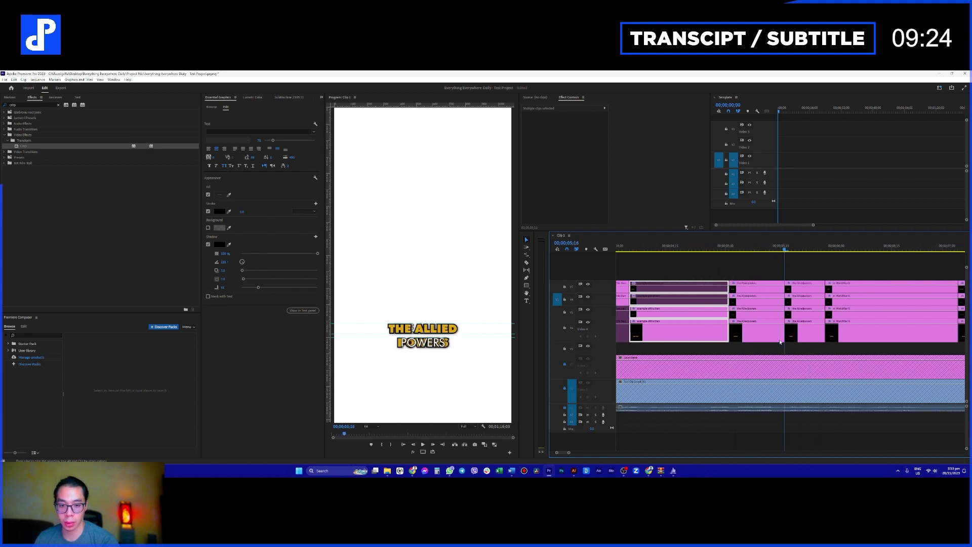
pyautogui.moveTo(799, 269); pyautogui.dragTo(805, 303)
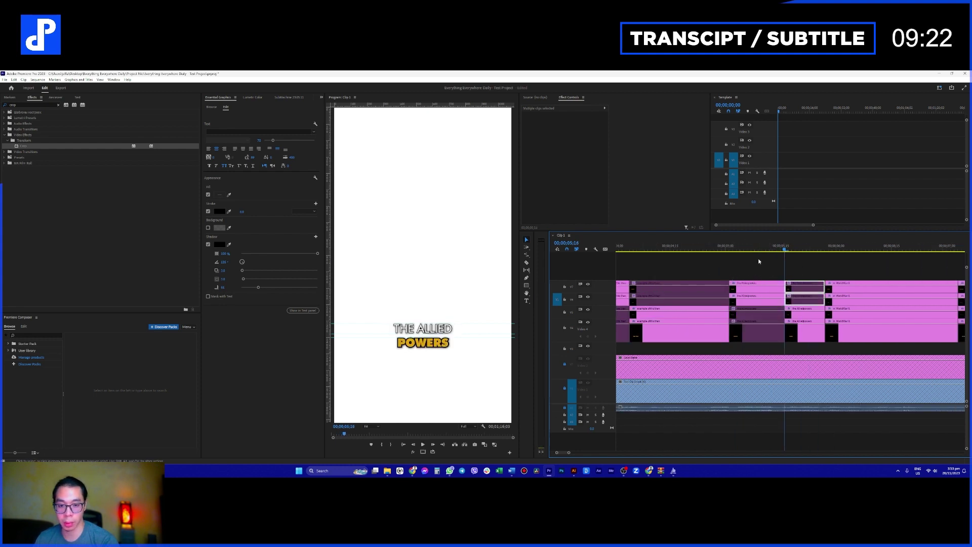
# - Split the "IN WORLD WAR II." clips where the second line is spoken, disabling the lower pair before the cut and the upper pair after it
pyautogui.press('space')
pyautogui.press('space')
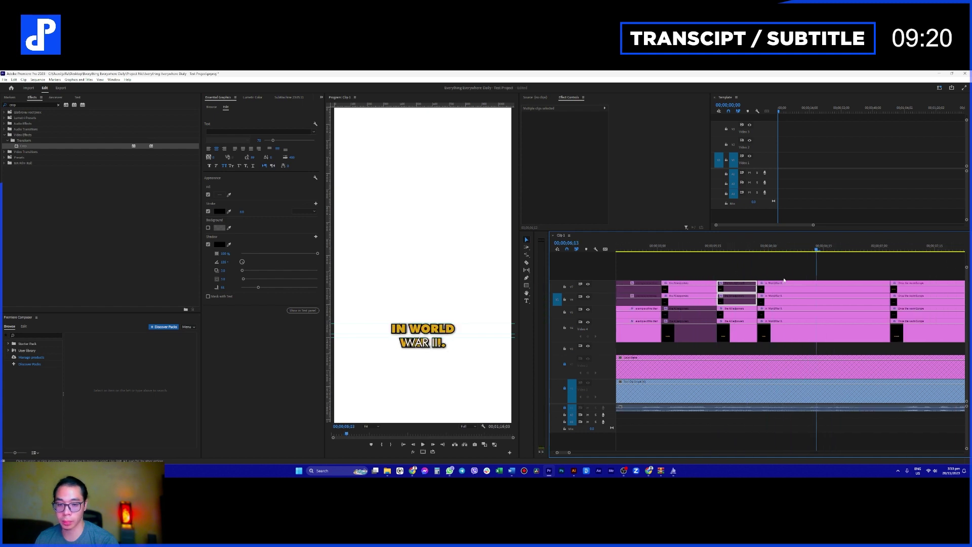
pyautogui.hotkey('ctrl', 'k')
pyautogui.moveTo(794, 326); pyautogui.dragTo(803, 270)
# - Split the "ONCE THE WAR IN EUROPE" clips where its second line begins, disabling the lower pair before the cut and the upper pair after it
pyautogui.press('space')
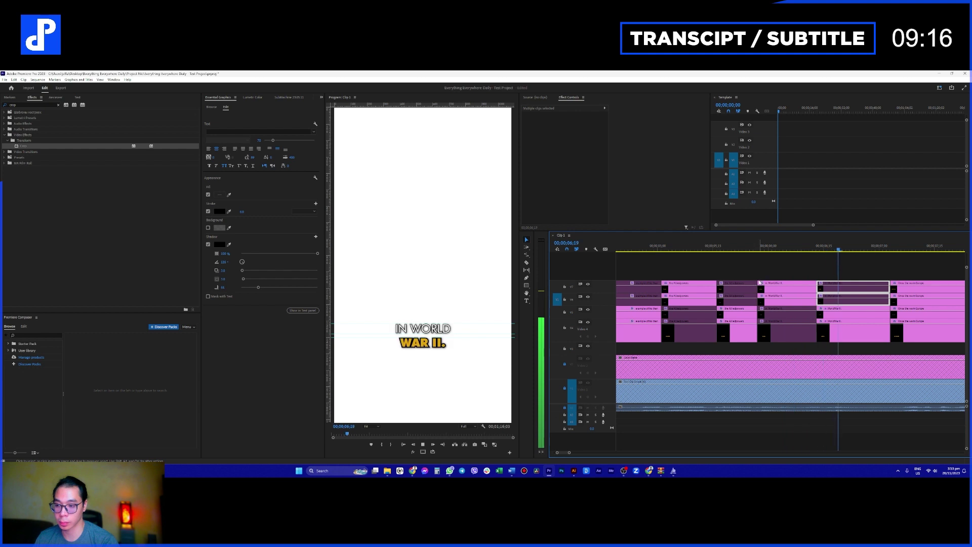
pyautogui.press('space')
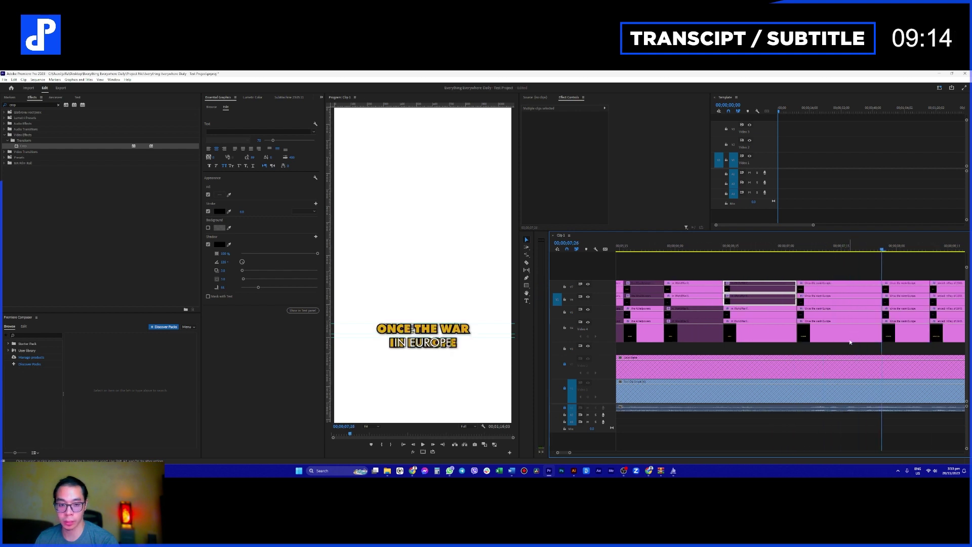
pyautogui.click(847, 334)
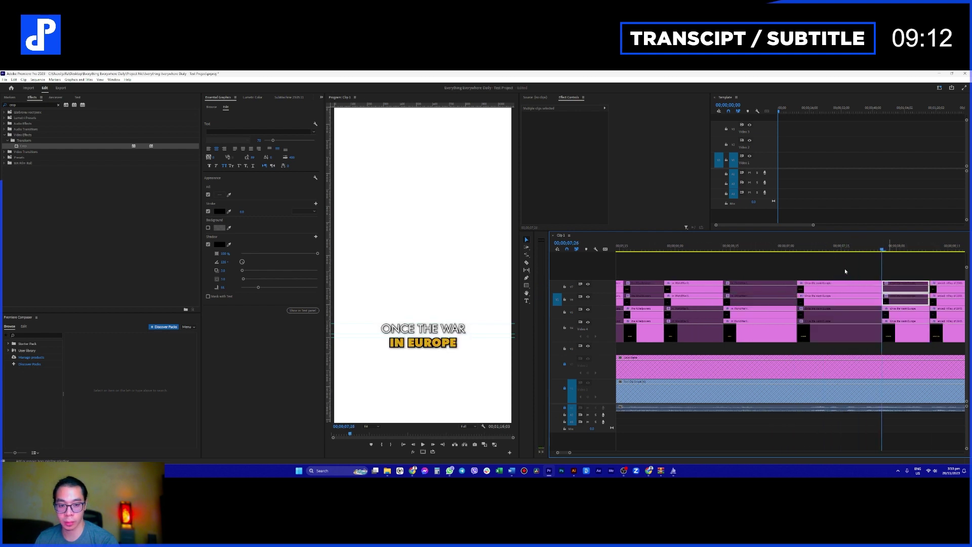
# - Split the "ENDED IN MAY OF 1945," clips before the date is spoken, disabling the lower pair before the cut and the upper pair after it
pyautogui.click(787, 251)
pyautogui.press('space')
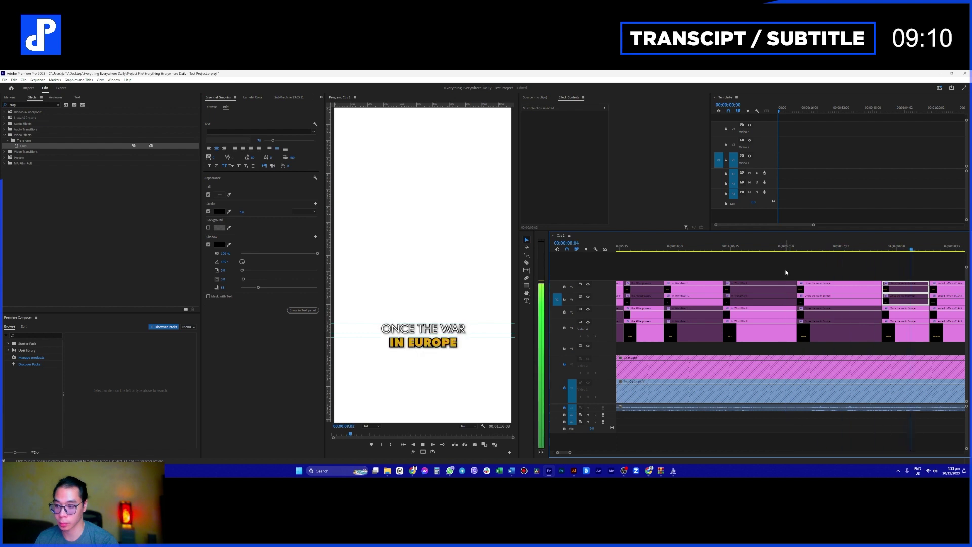
pyautogui.press('space')
pyautogui.press('space')
pyautogui.click(663, 248)
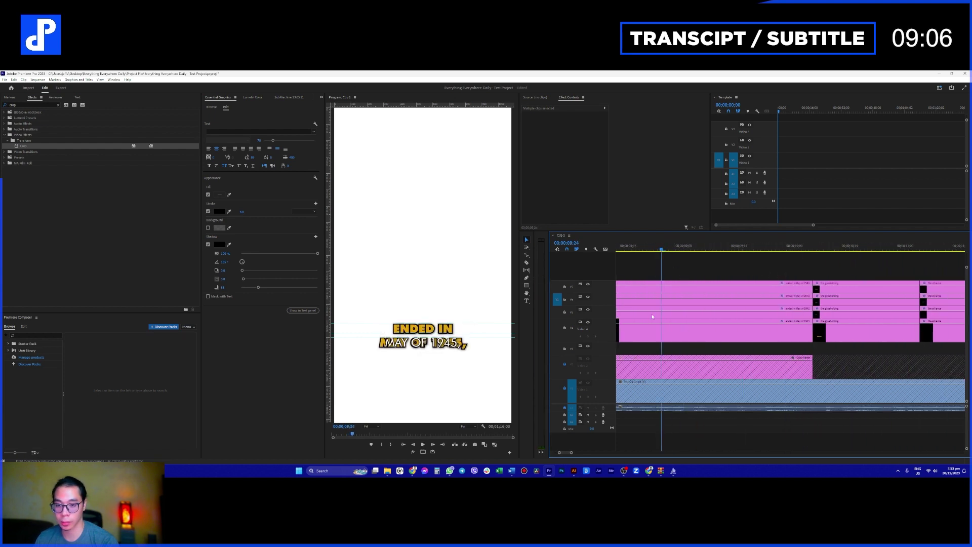
pyautogui.hotkey('ctrl', 'k')
pyautogui.moveTo(699, 272); pyautogui.dragTo(700, 298)
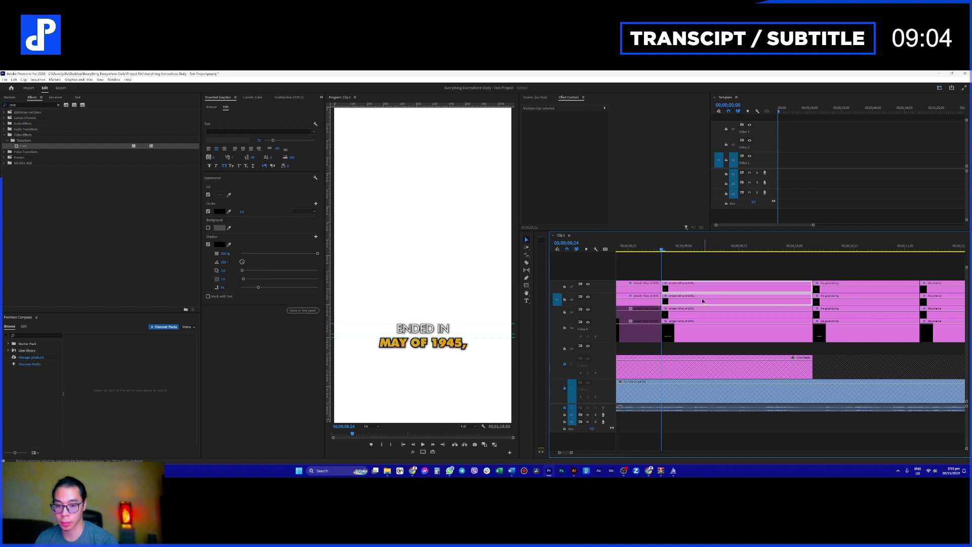
pyautogui.hotkey('shift', 'e')
# - Replay from "ONCE THE WAR IN EUROPE" through "ENDED IN MAY OF 1945," to check the highlight changes against the speech
pyautogui.hscroll(-3, 729, 274)
pyautogui.click(757, 250)
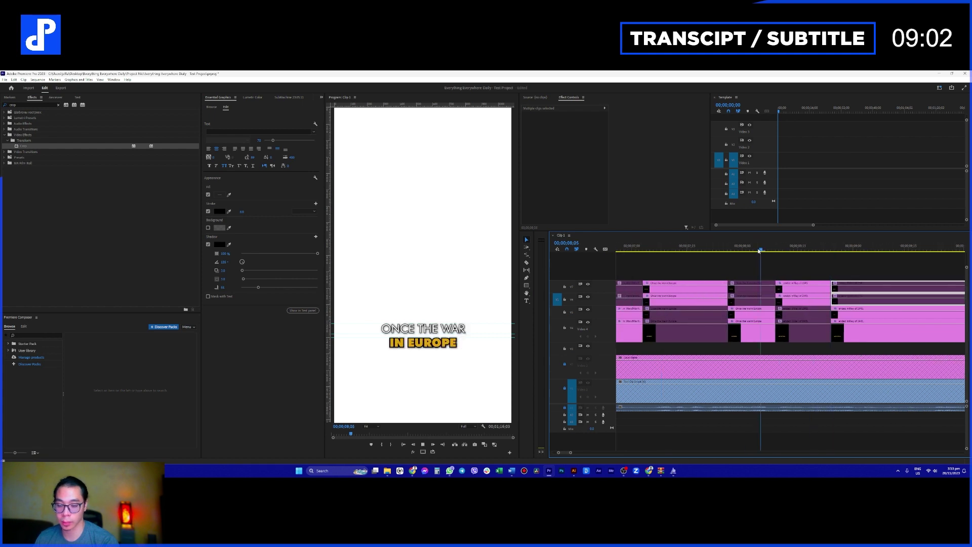
pyautogui.press('space')
pyautogui.press('space')
pyautogui.hscroll(2, 766, 267)
pyautogui.hscroll(1, 766, 267)
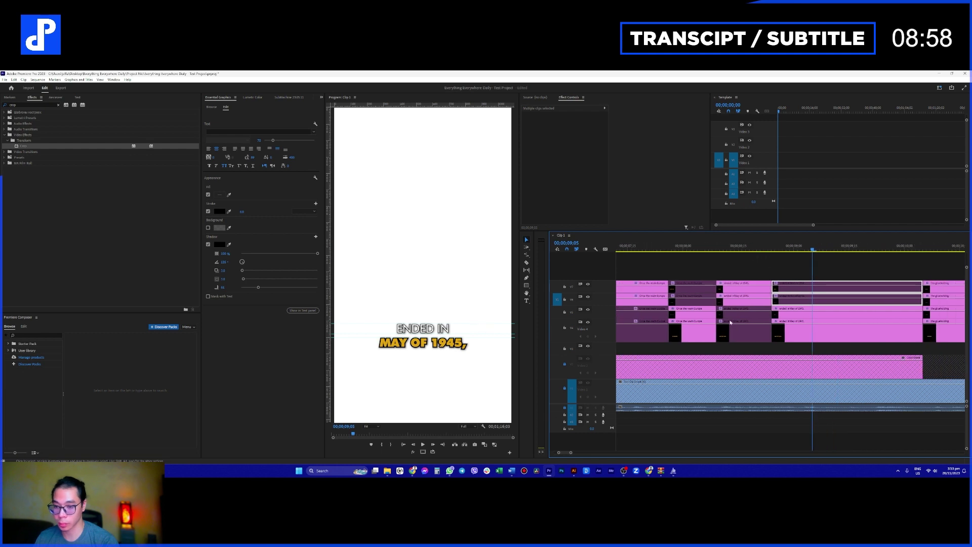
# - Unlock the white background matte's track, play past the end of the matte, and return to the earlier subtitles
pyautogui.click(565, 364)
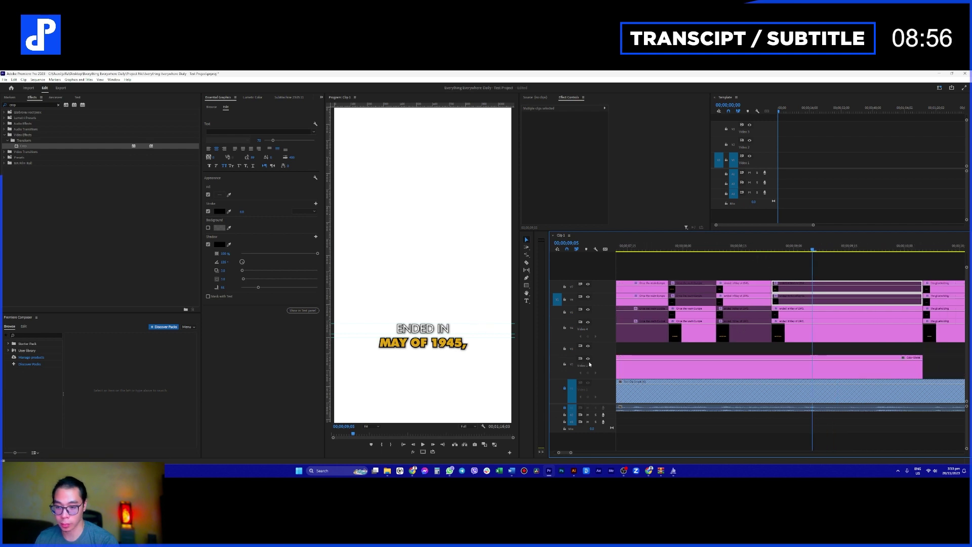
pyautogui.press('space')
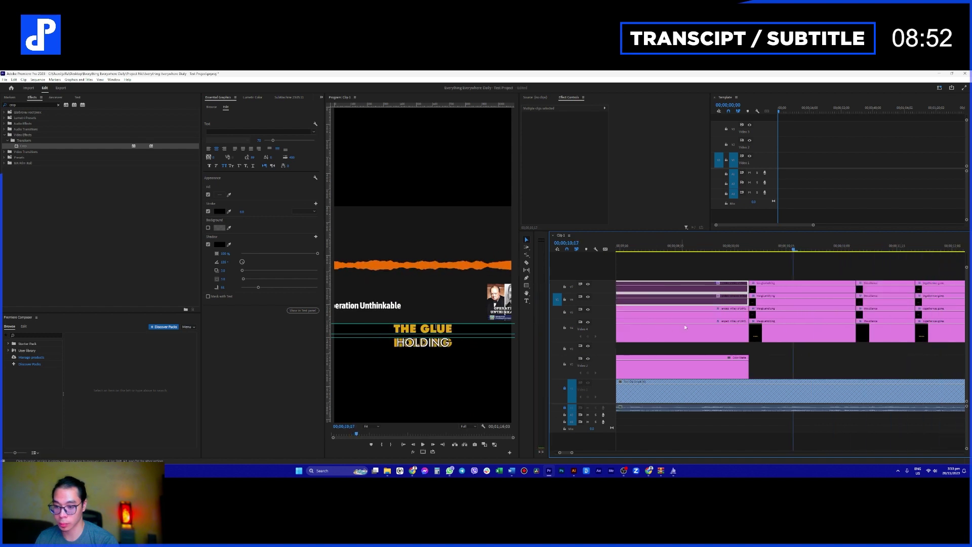
pyautogui.scroll(5, 685, 327)
pyautogui.click(754, 253)
pyautogui.click(668, 250)
pyautogui.scroll(8, 736, 288)
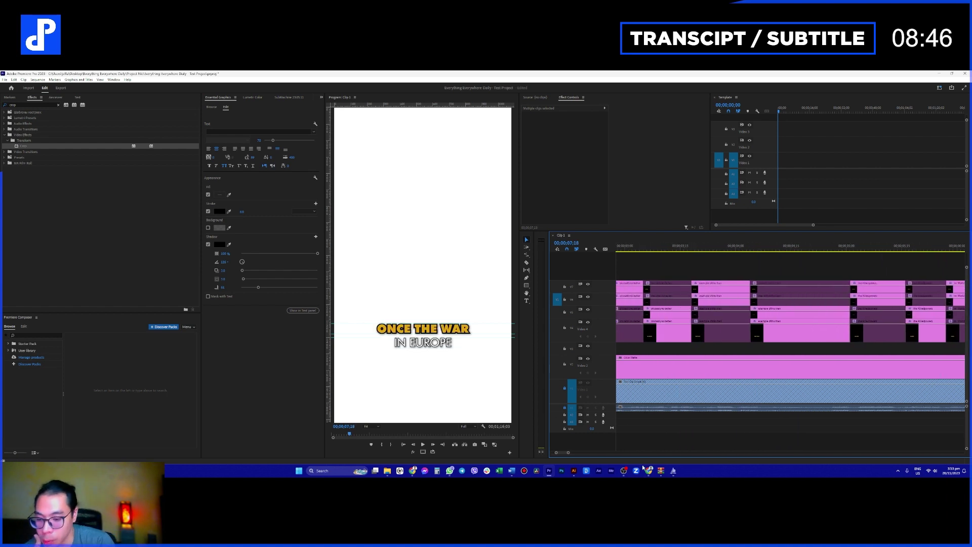
# - Switch to the browser and play the reference Instagram reel to examine how its two-line subtitles change highlight, pausing it there
pyautogui.click(413, 471)
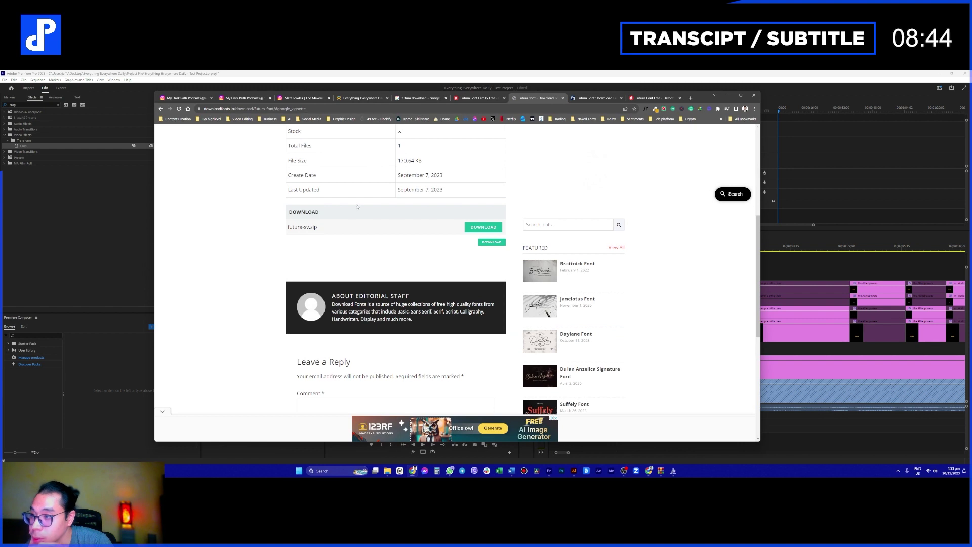
pyautogui.click(290, 100)
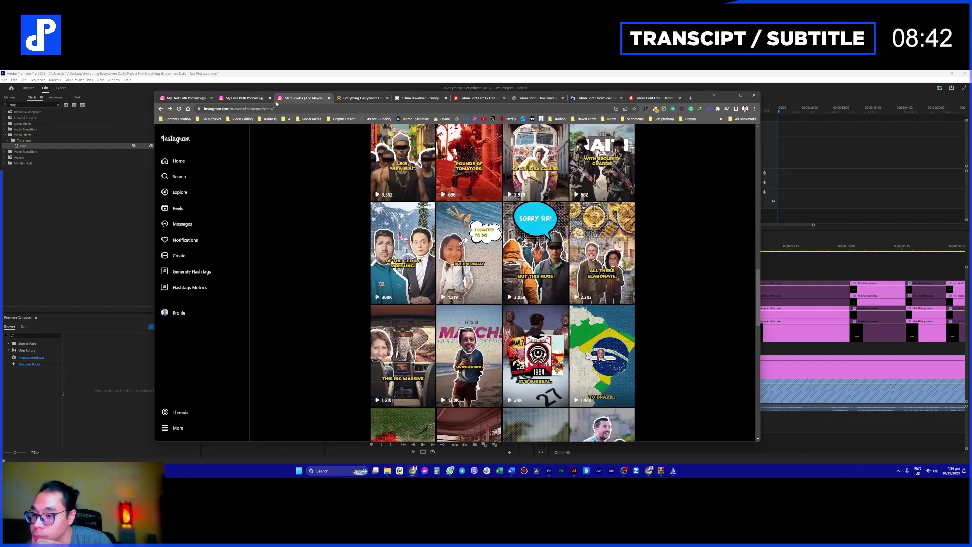
pyautogui.click(248, 99)
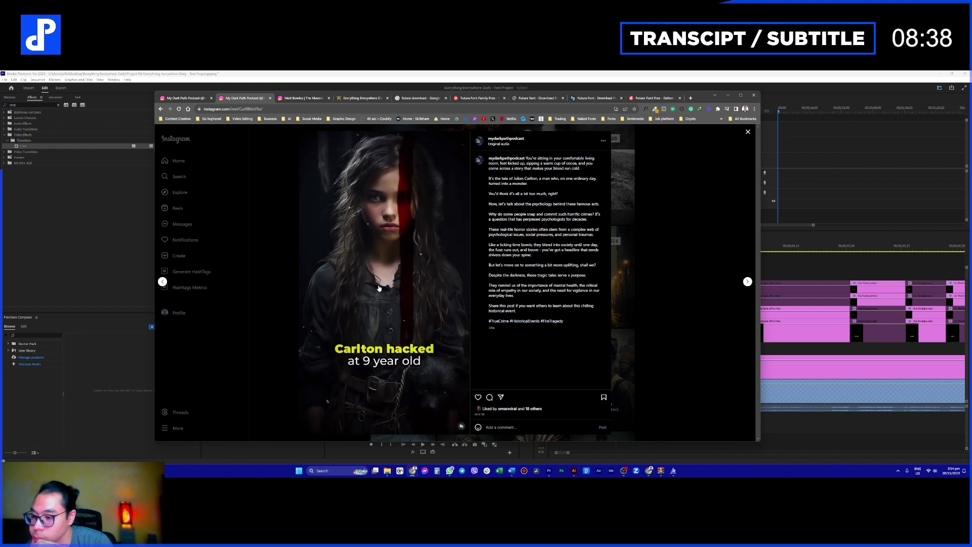
pyautogui.click(378, 287)
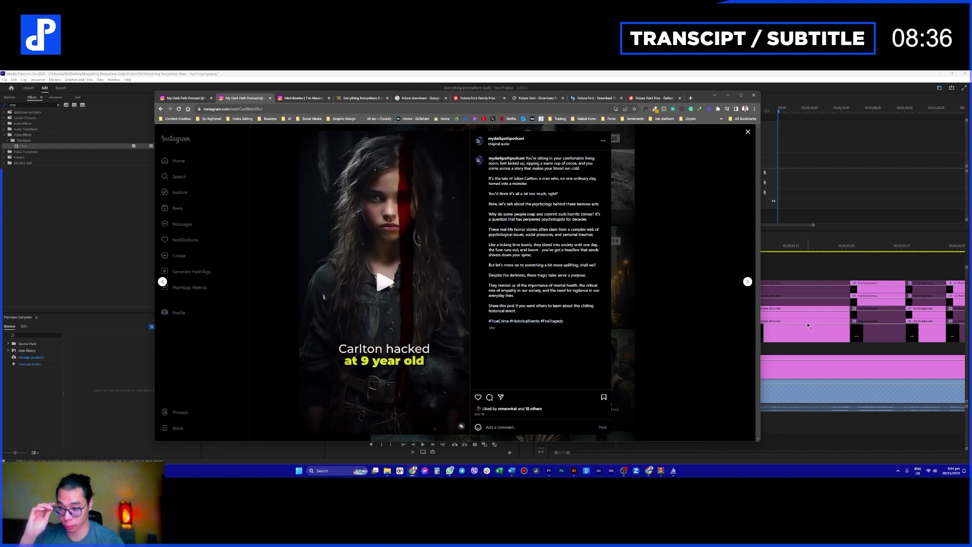
# - Return to Premiere Pro and replay the edited subtitles up to "THE GLUE HOLDING" to check their highlight timing
pyautogui.click(843, 356)
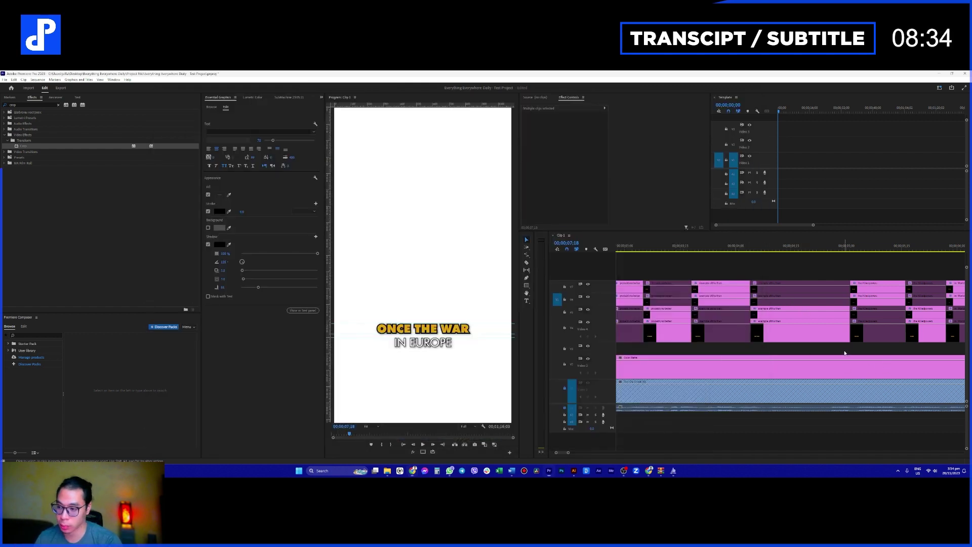
pyautogui.click(777, 248)
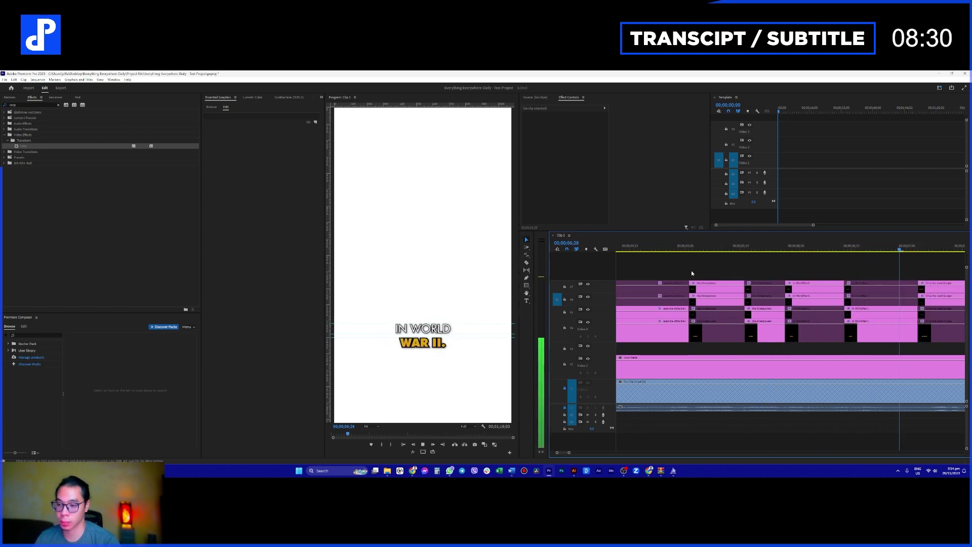
pyautogui.click(722, 249)
pyautogui.moveTo(719, 250); pyautogui.dragTo(812, 267)
pyautogui.press('space')
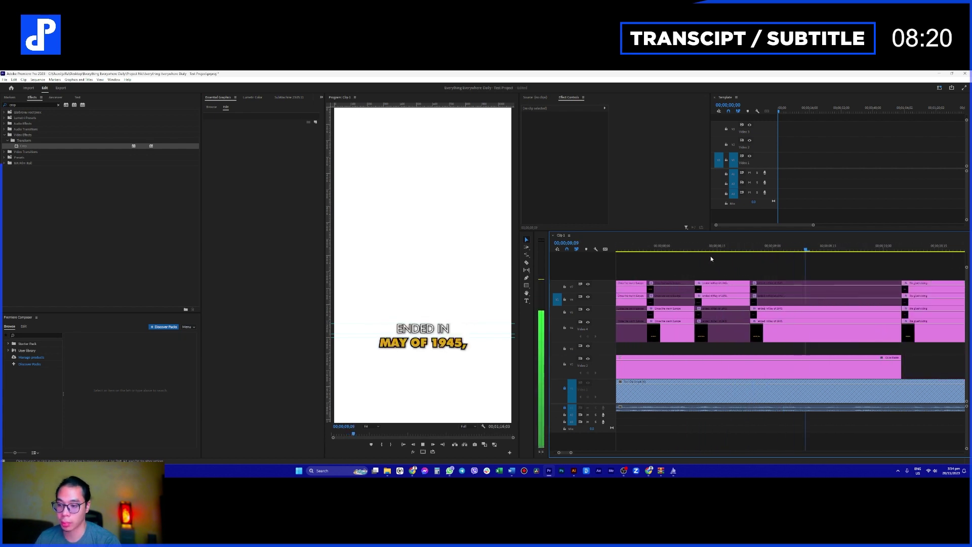
pyautogui.press('space')
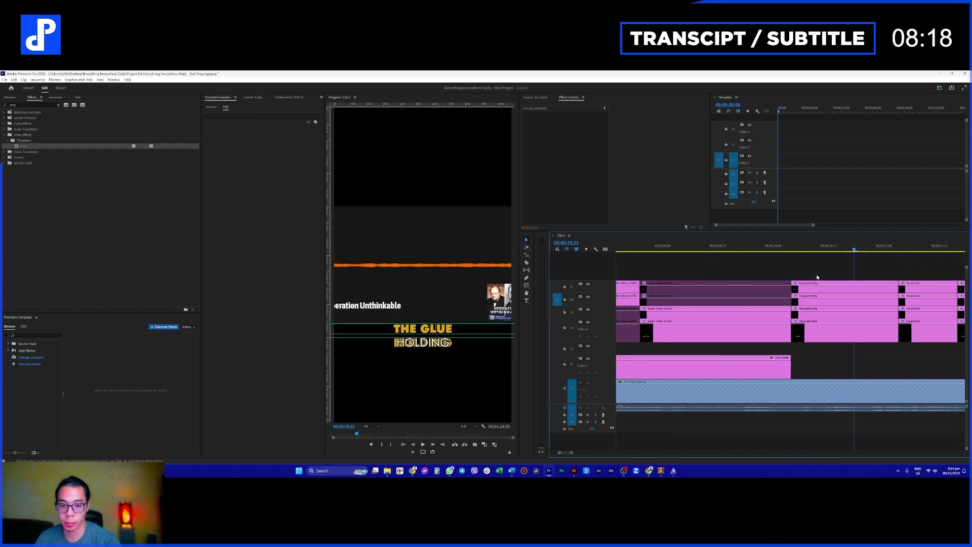
# - Extend the white background matte past the end of the subtitles and audio, and lock its track again
pyautogui.press('\\')
pyautogui.moveTo(622, 371); pyautogui.dragTo(656, 367)
pyautogui.press('=')
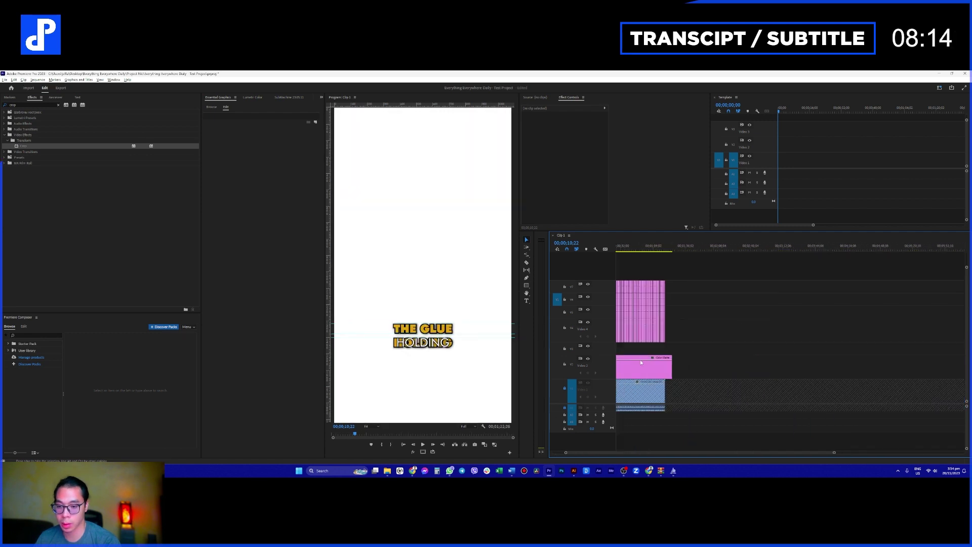
pyautogui.press('=')
pyautogui.press('=')
pyautogui.press('=')
pyautogui.press('=')
pyautogui.press('=')
pyautogui.press('=')
pyautogui.press('=')
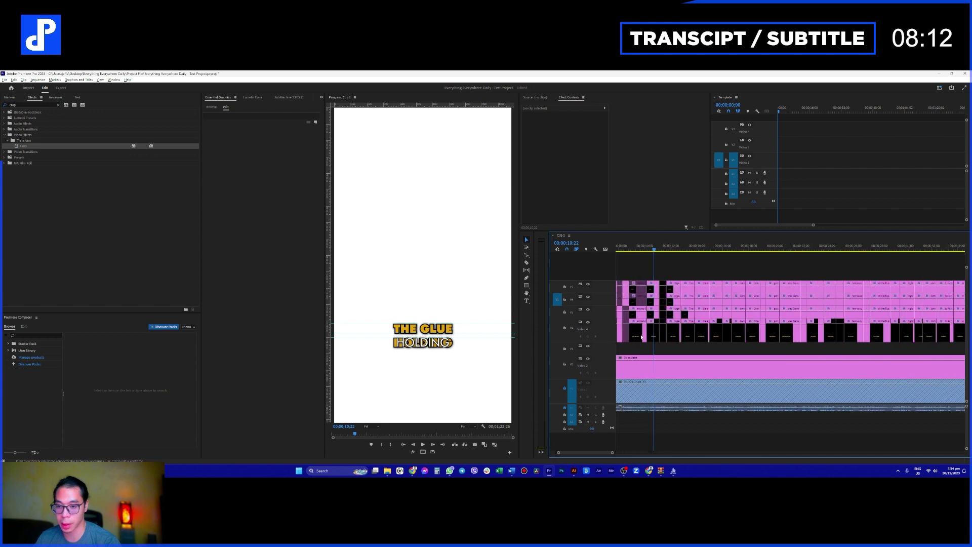
pyautogui.hscroll(-4, 628, 367)
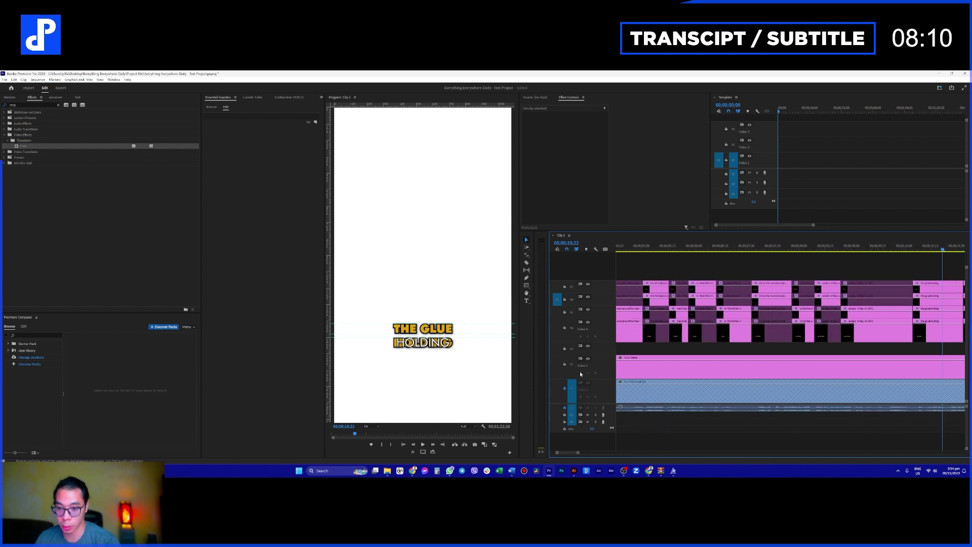
pyautogui.click(565, 364)
# - Split the "THE GLUE HOLDING" clips where "HOLDING" is spoken, disabling the lower pair before the cut and the upper pair after it
pyautogui.hscroll(3, 796, 345)
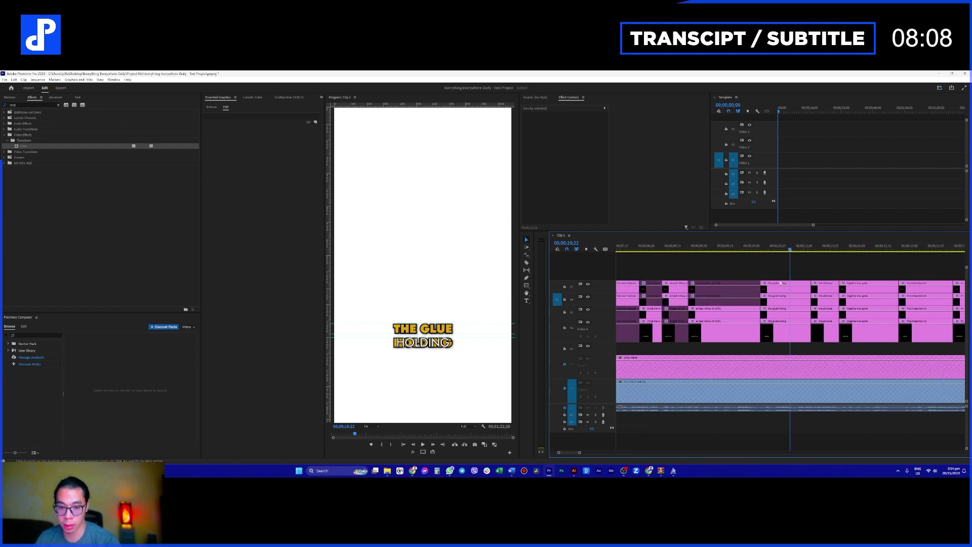
pyautogui.scroll(2, 798, 314)
pyautogui.press('space')
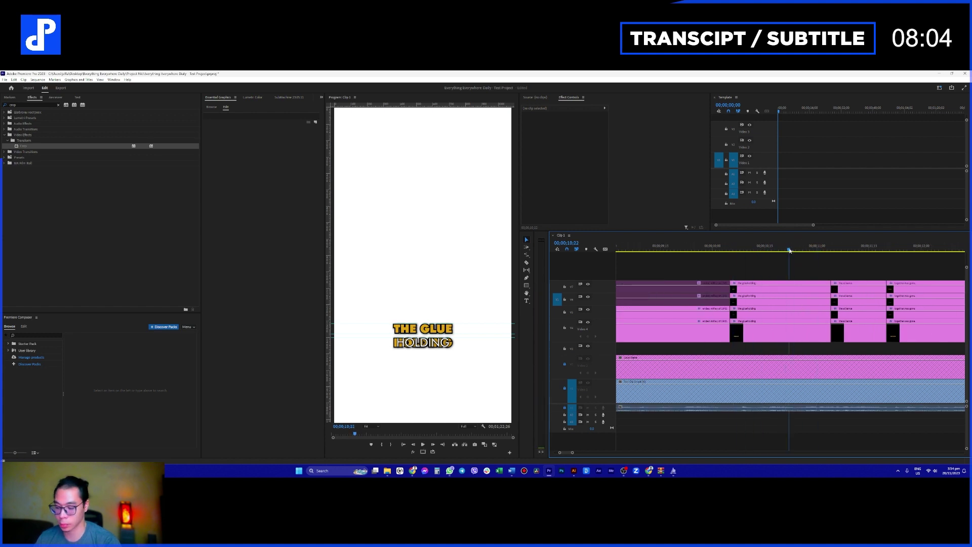
pyautogui.moveTo(775, 347); pyautogui.dragTo(773, 310)
pyautogui.hotkey('shift', 'e')
pyautogui.moveTo(806, 277); pyautogui.dragTo(809, 296)
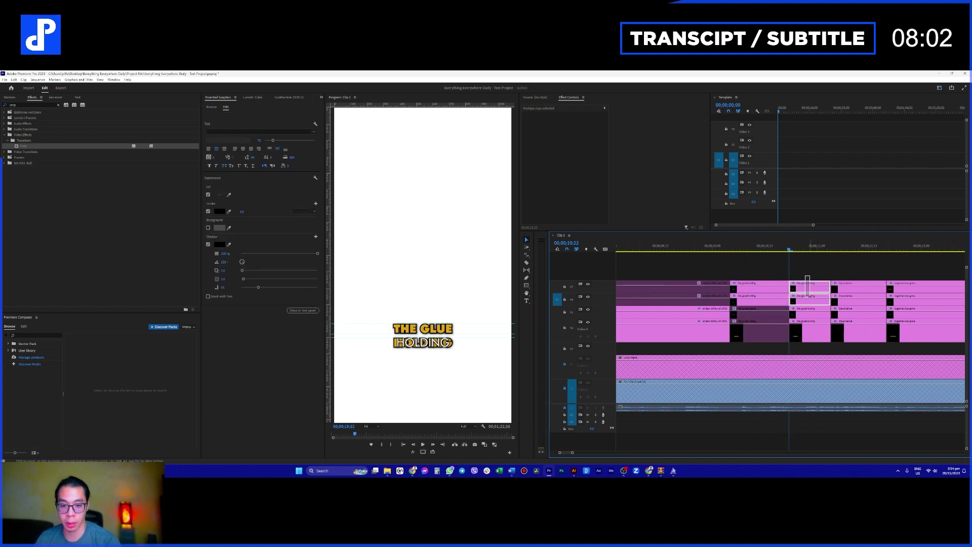
pyautogui.hotkey('shift', 'e')
# - Play on to the one-line subtitle after "THE GLUE HOLDING" and move its topmost clip onto a new video track above
pyautogui.hscroll(1, 781, 306)
pyautogui.hscroll(1, 783, 306)
pyautogui.press('space')
pyautogui.press('space')
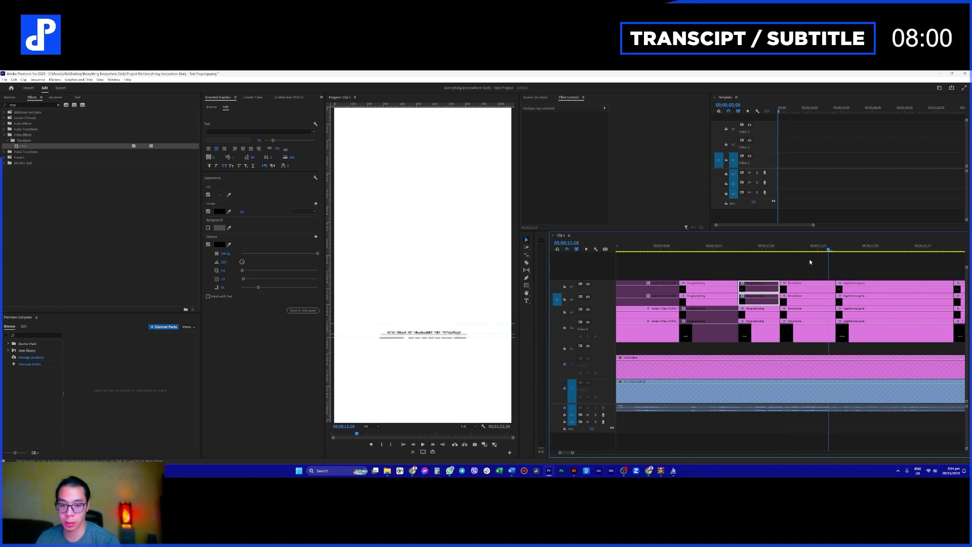
pyautogui.click(813, 286)
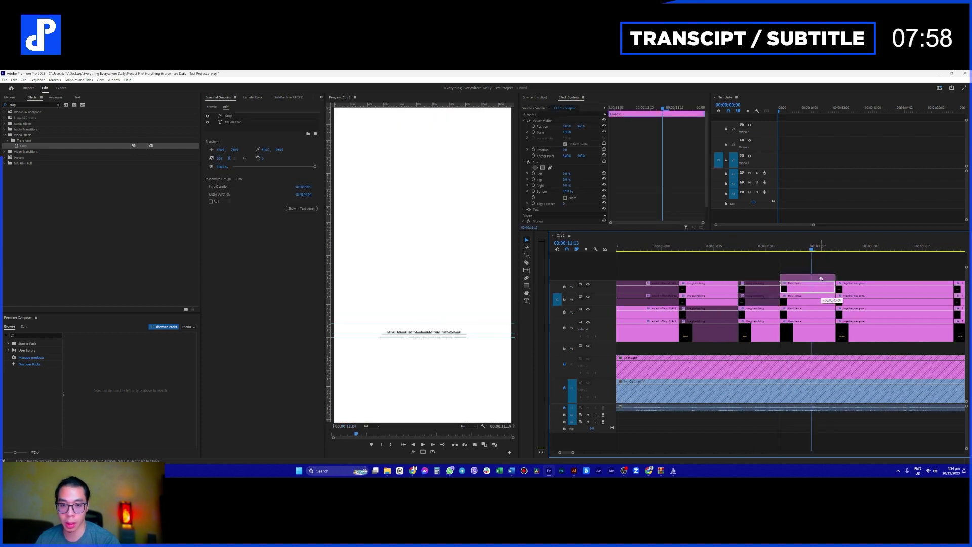
pyautogui.click(605, 249)
pyautogui.click(619, 256)
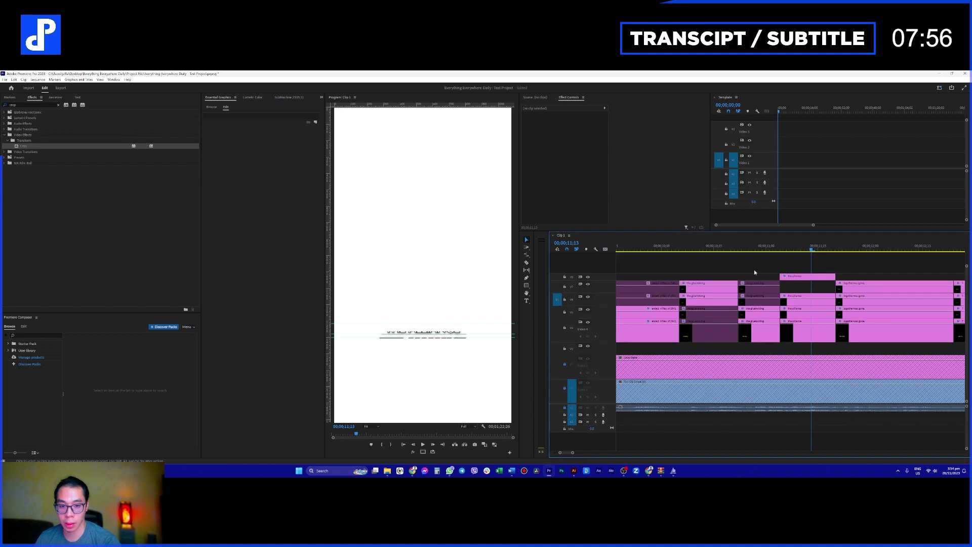
# - Remove the Crop effect from the raised top clip of the one-line subtitle after "THE GLUE HOLDING"
pyautogui.click(804, 277)
pyautogui.scroll(-2, 787, 272)
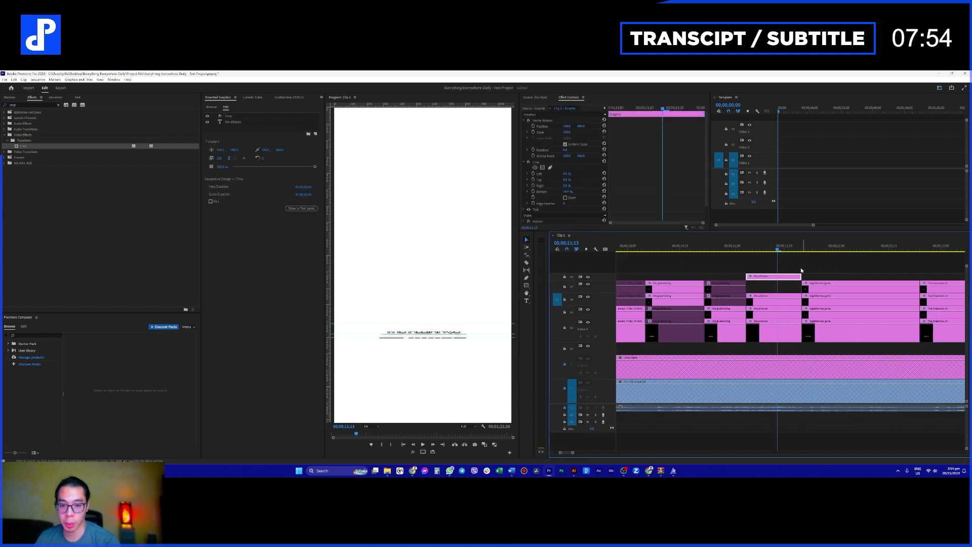
pyautogui.scroll(-2, 801, 271)
pyautogui.click(731, 251)
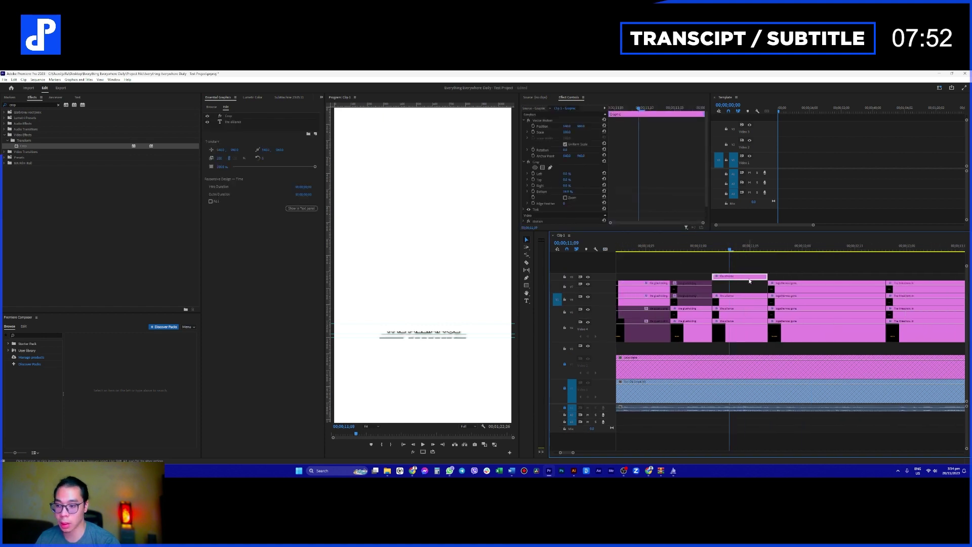
pyautogui.click(742, 303)
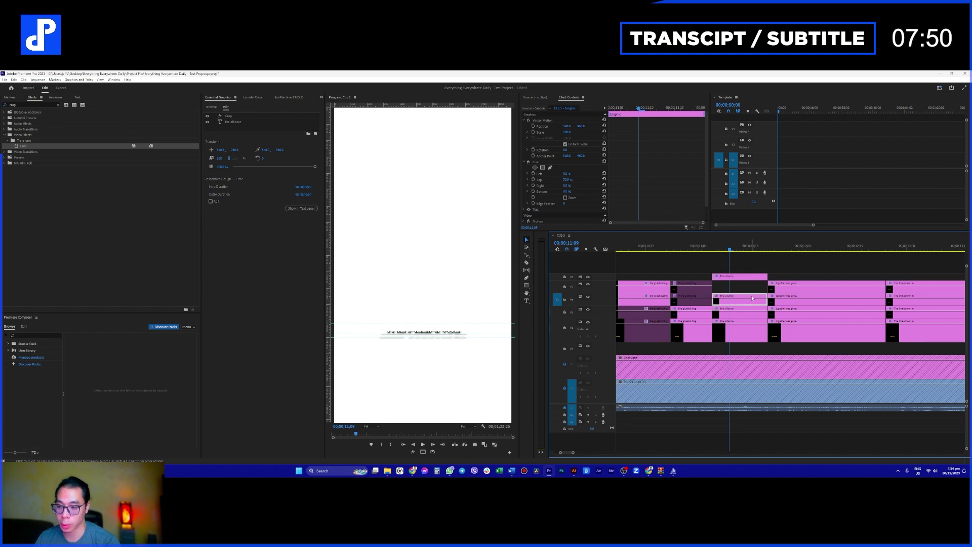
pyautogui.click(745, 278)
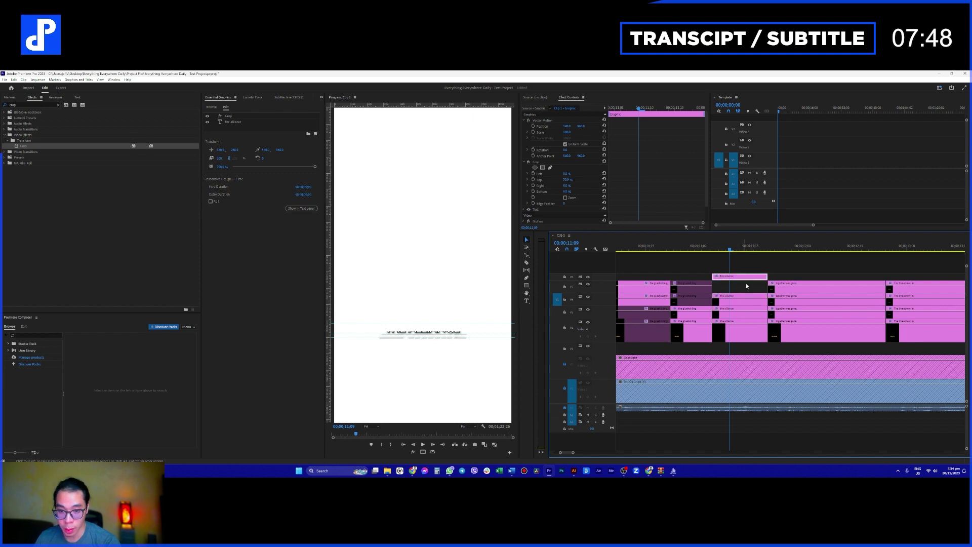
pyautogui.click(548, 162)
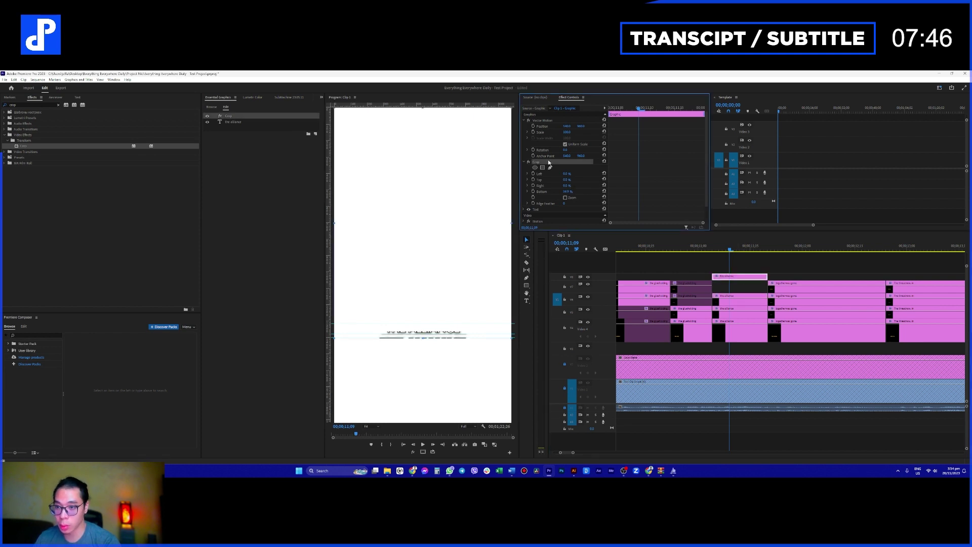
pyautogui.click(560, 121)
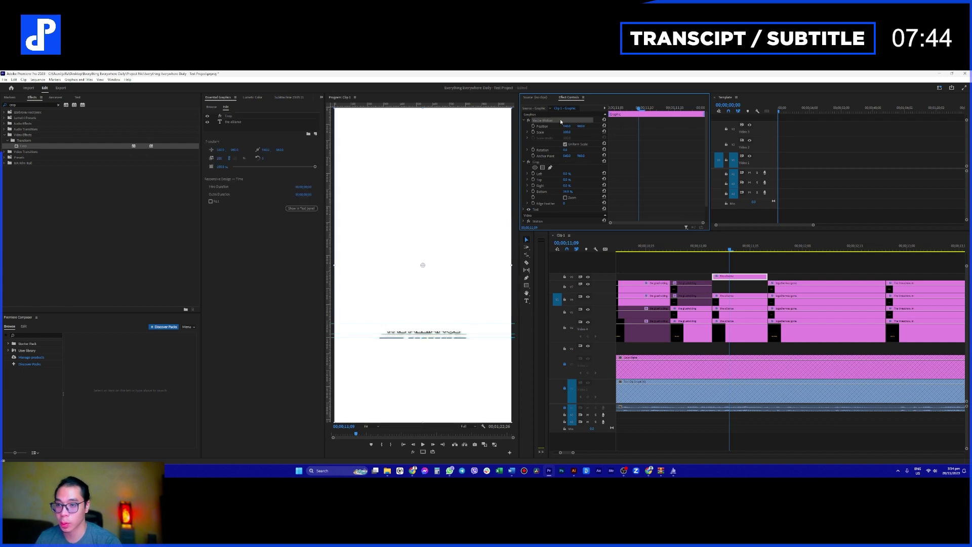
pyautogui.click(548, 163)
pyautogui.press('Delete')
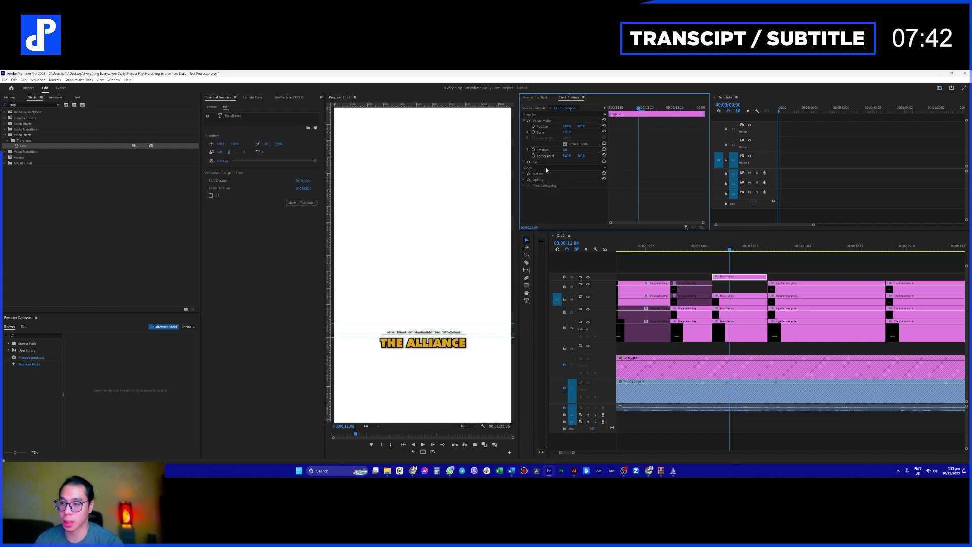
# - Move the raised "THE ALLIANCE" text slightly up with its Vector Motion so it sits centred between the two subtitle lines
pyautogui.click(739, 277)
pyautogui.click(553, 121)
pyautogui.moveTo(454, 344); pyautogui.dragTo(460, 340)
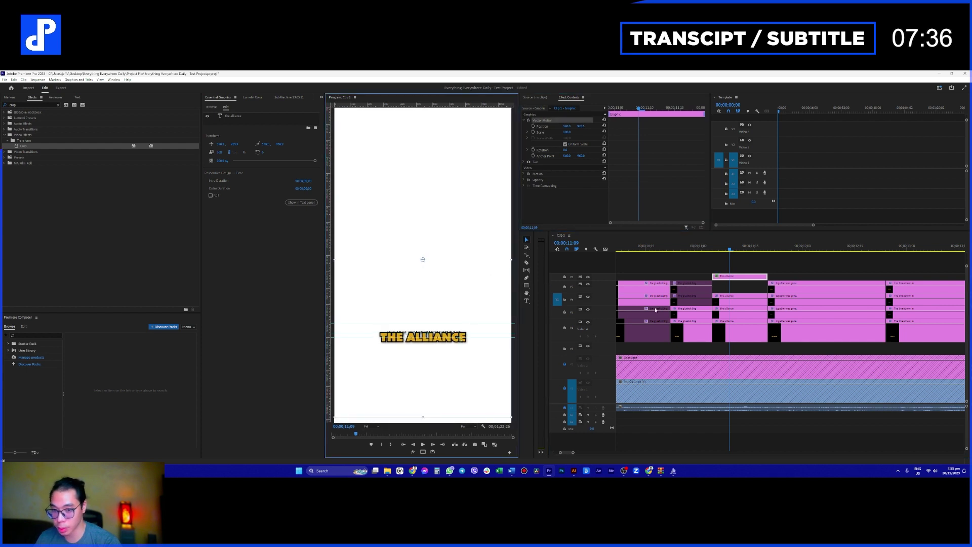
# - Disable the three clips beneath the raised "THE ALLIANCE" clip and compare its placement with the preceding "THE GLUE HOLDING" subtitle
pyautogui.click(741, 285)
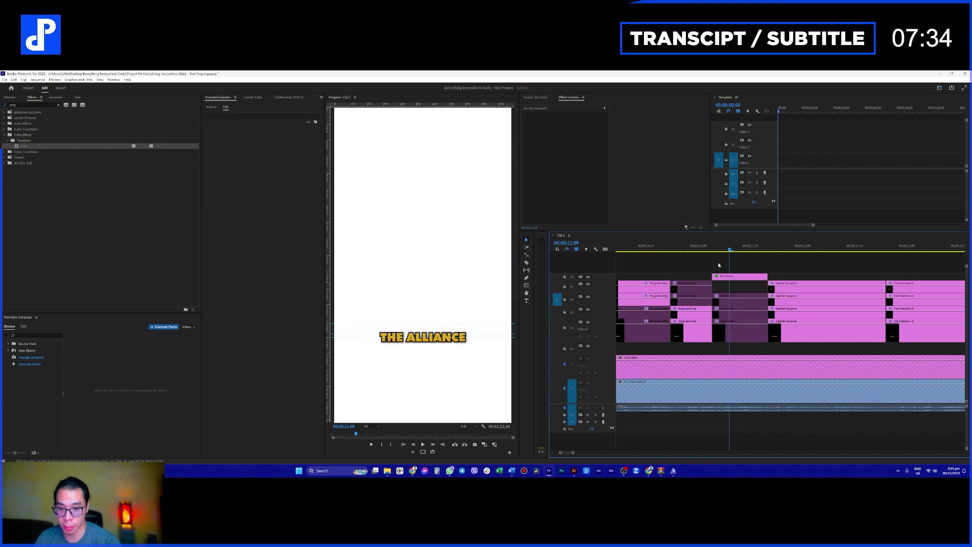
pyautogui.click(698, 250)
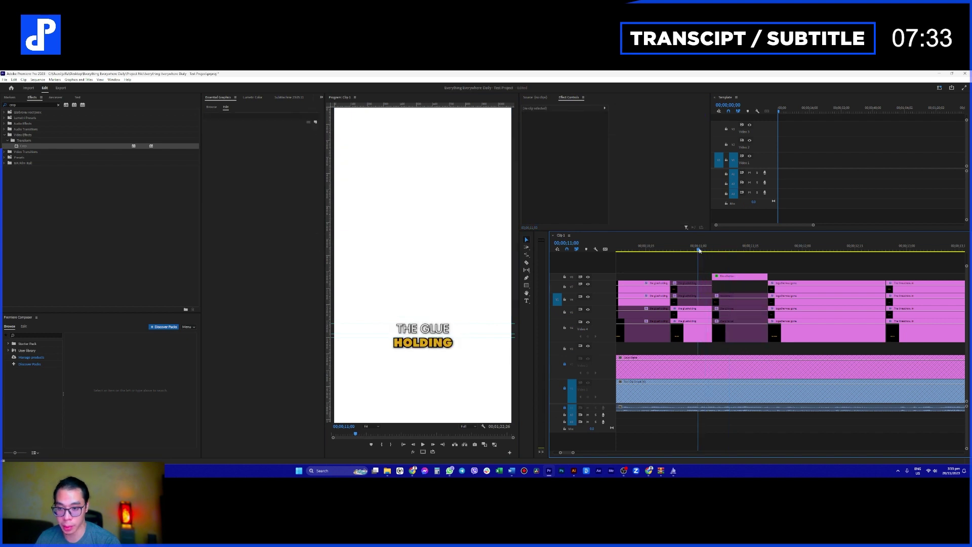
pyautogui.click(736, 276)
pyautogui.click(737, 251)
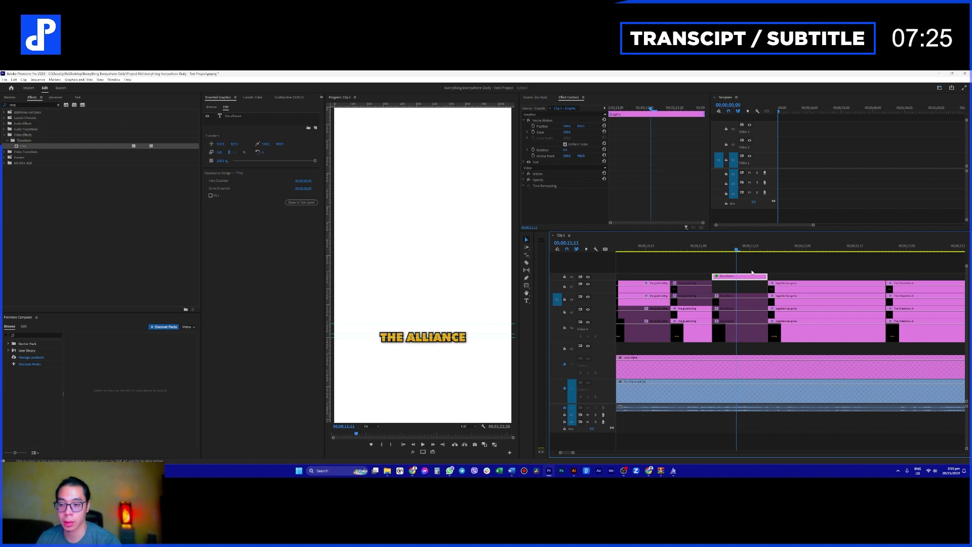
# - Split the "TOGETHER WAS GONE." clips where "WAS GONE" is spoken, disabling the lower pair before the cut and the upper pair after it
pyautogui.press('space')
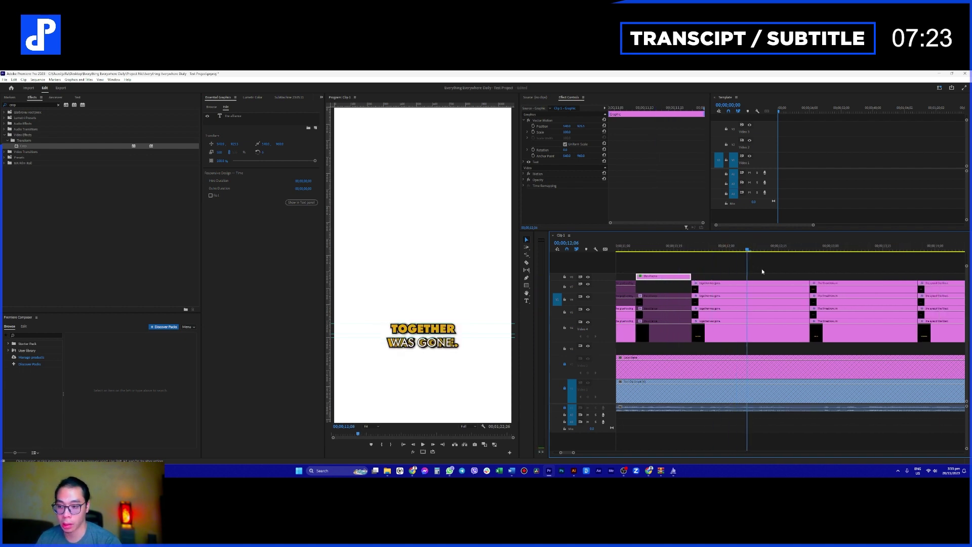
pyautogui.click(699, 250)
pyautogui.press('space')
pyautogui.press('space')
pyautogui.click(699, 249)
pyautogui.press('space')
pyautogui.hotkey('ctrl', 'k')
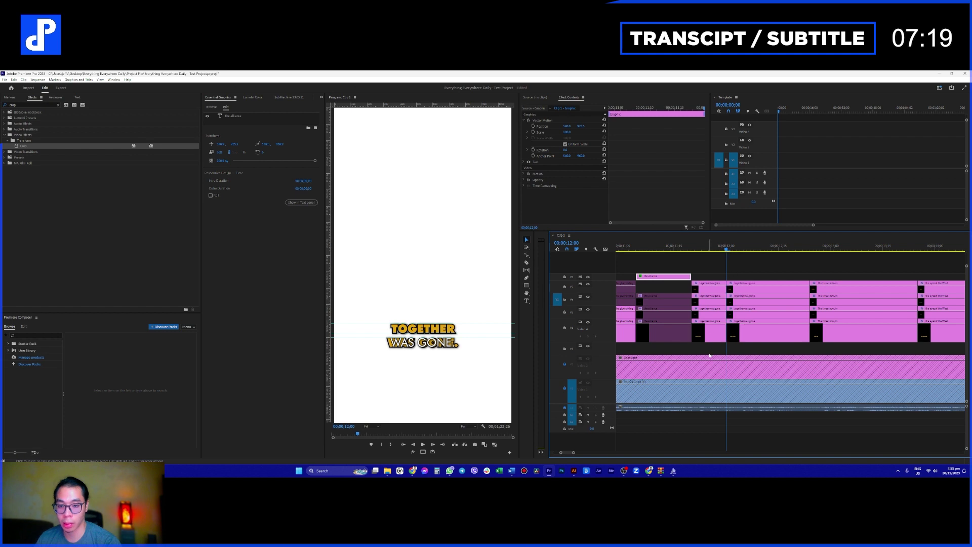
pyautogui.click(741, 287)
pyautogui.keyDown('shift'); pyautogui.click(742, 300); pyautogui.keyUp('shift')
# - Split the "THE THREAT NOW, IN" clips where "NOW, IN" is spoken, disabling the lower pair before the cut and the upper pair after it
pyautogui.press('space')
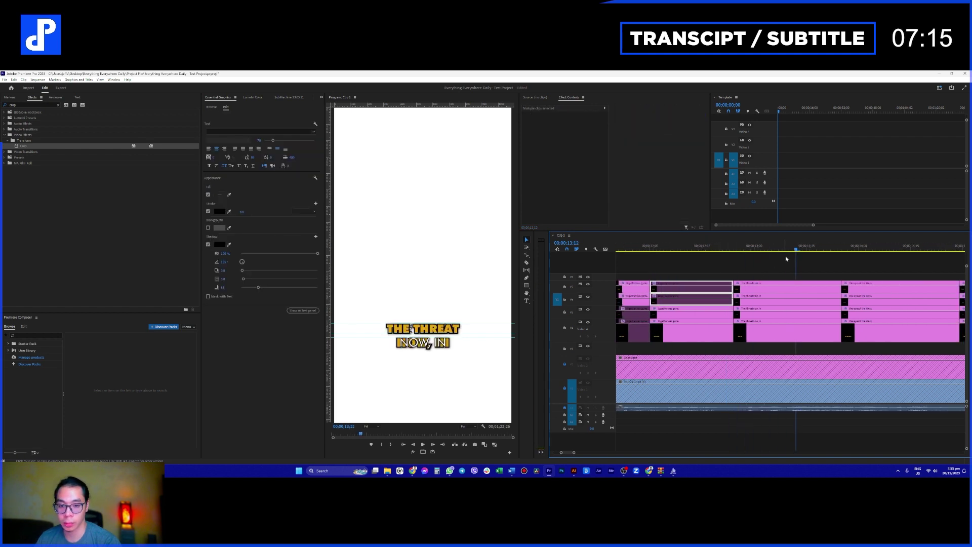
pyautogui.hotkey('ctrl', 'k')
pyautogui.click(776, 337)
pyautogui.moveTo(826, 307); pyautogui.dragTo(793, 267)
# - Split "THE EYES OF THE WEST," and "HAD GONE FROM NAZI" at their second lines, disabling the lower pair before each cut and the upper pair after
pyautogui.click(765, 249)
pyautogui.press('space')
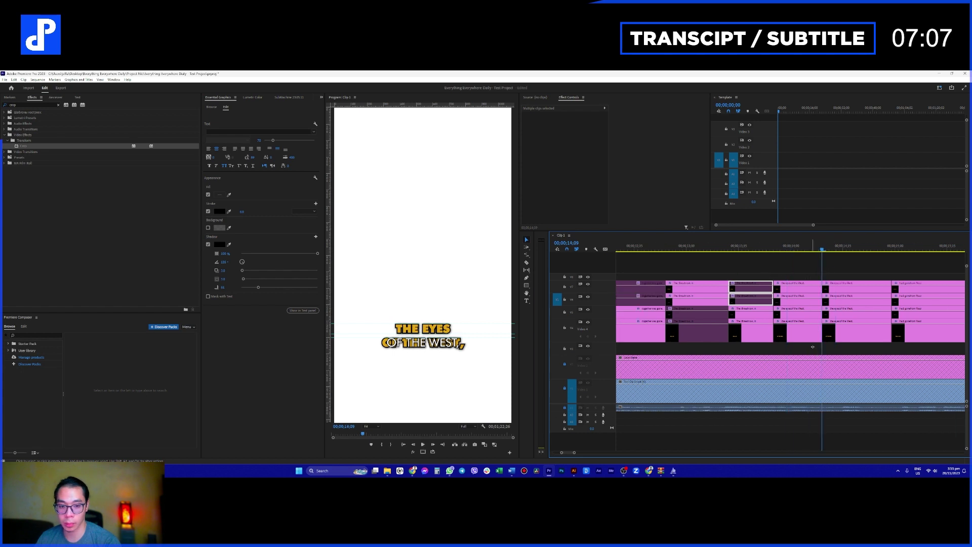
pyautogui.press('space')
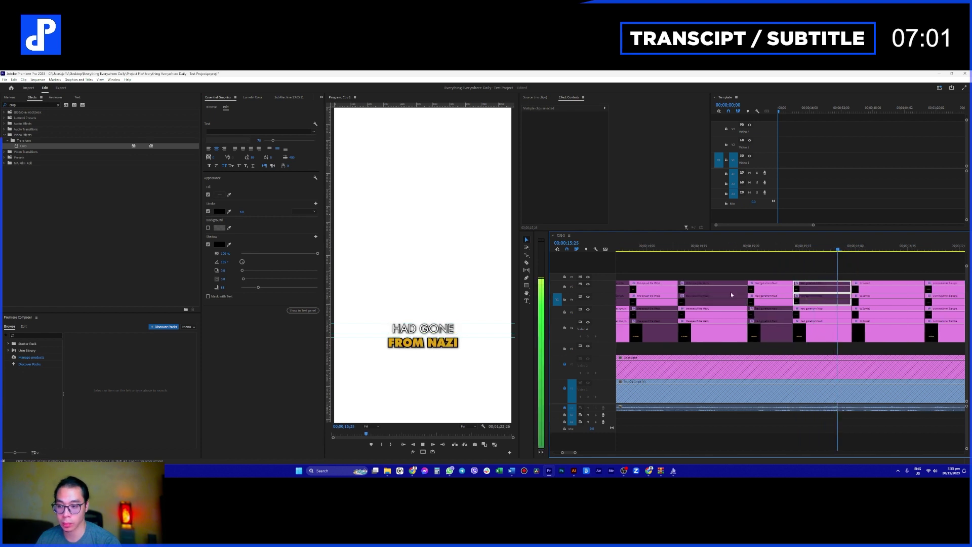
# - Raise the topmost clip of the one-line subtitle after "HAD GONE FROM NAZI" one track and disable the three clips beneath it
pyautogui.press('space')
pyautogui.click(837, 302)
pyautogui.moveTo(810, 287); pyautogui.dragTo(795, 350)
pyautogui.hscroll(1, 805, 300)
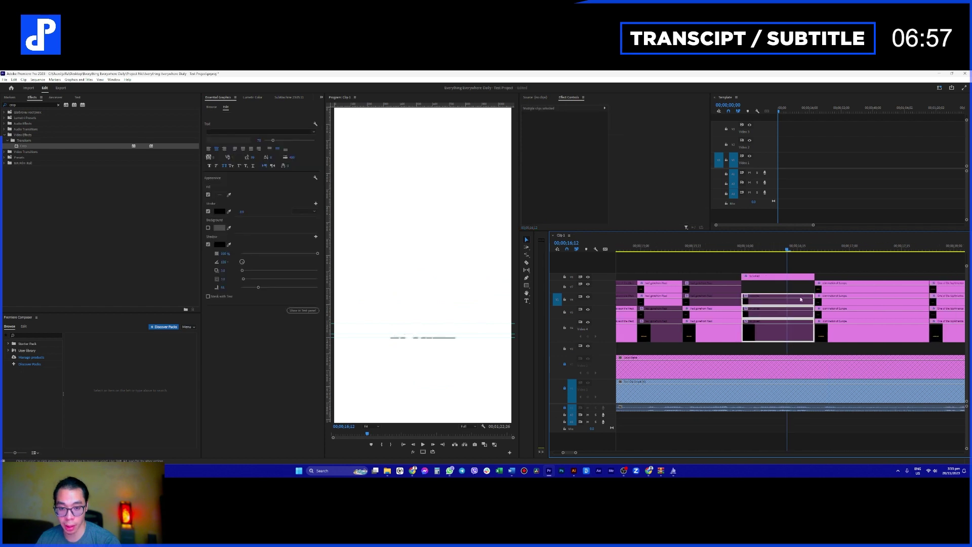
pyautogui.hscroll(1, 816, 281)
# - Split the "DOMINATION OF EUROPE." clips where "OF EUROPE" is spoken, disabling the lower pair before the cut and the upper pair after it
pyautogui.press('space')
pyautogui.press('space')
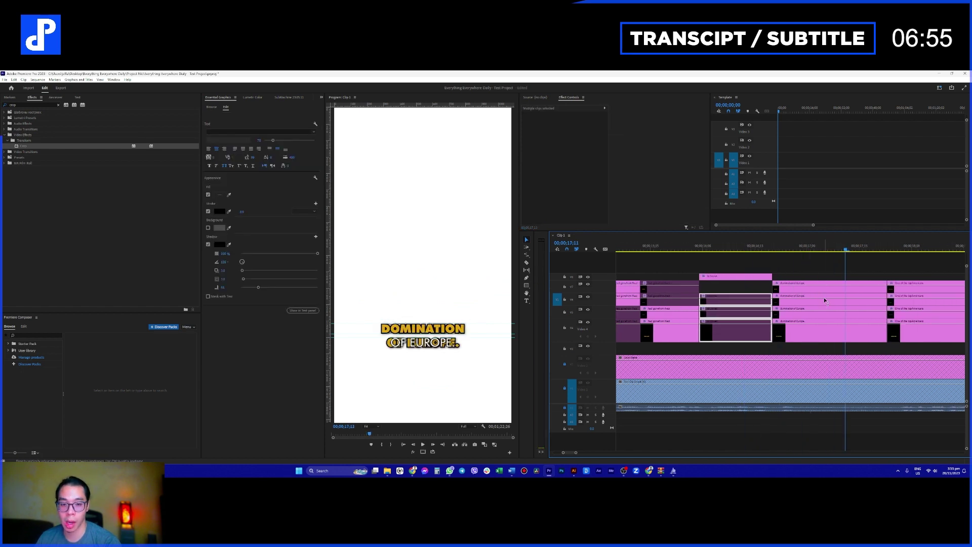
pyautogui.click(818, 329)
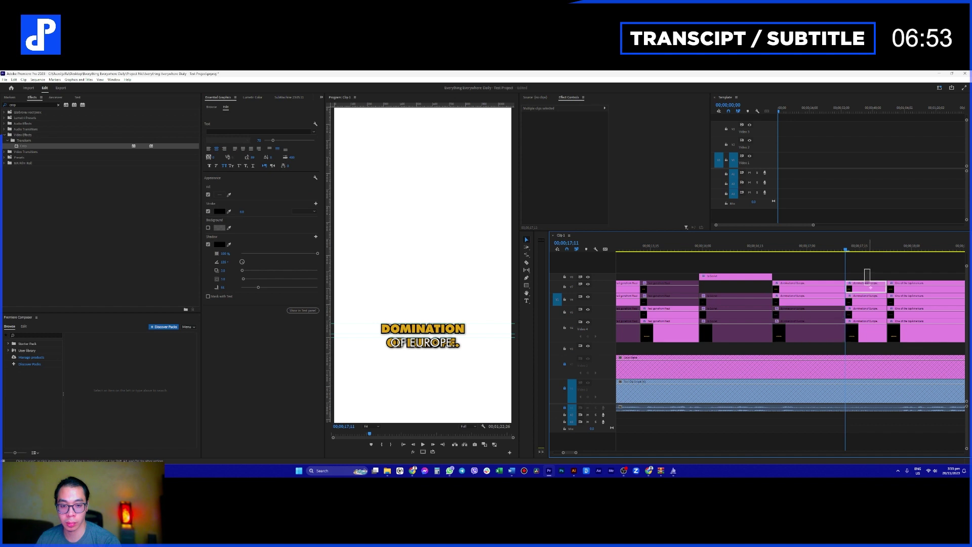
pyautogui.moveTo(847, 270); pyautogui.dragTo(885, 306)
pyautogui.hotkey('shift', 'e')
pyautogui.hscroll(3, 704, 295)
# - Split the "ONE OF THE TOP AMERICANS" clips where "AMERICANS" is spoken, disabling the lower pair before the cut and the upper pair after it
pyautogui.press('space')
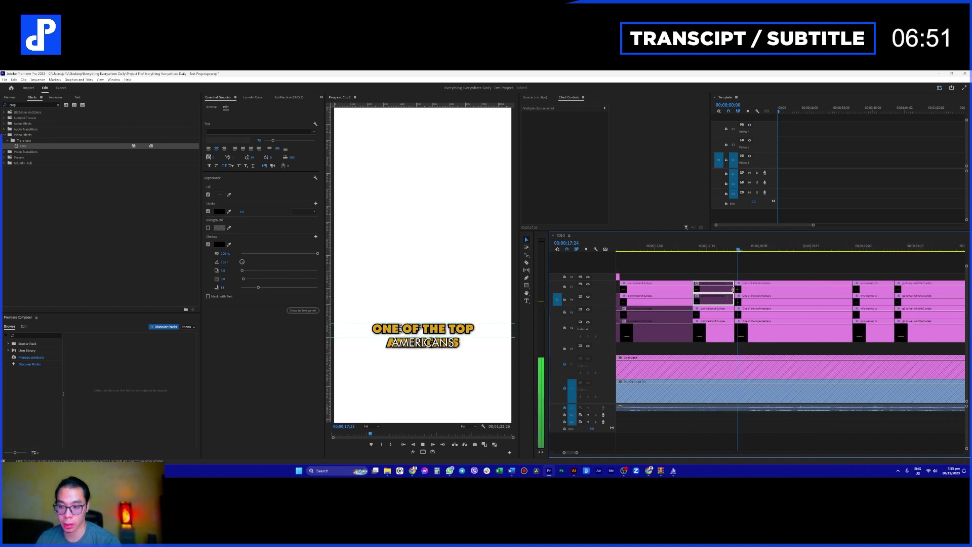
pyautogui.press('space')
pyautogui.press('space')
pyautogui.press('space')
pyautogui.press('space')
pyautogui.click(769, 343)
pyautogui.hotkey('ctrl', 'k')
pyautogui.hotkey('shift', 'e')
pyautogui.moveTo(804, 272); pyautogui.dragTo(810, 302)
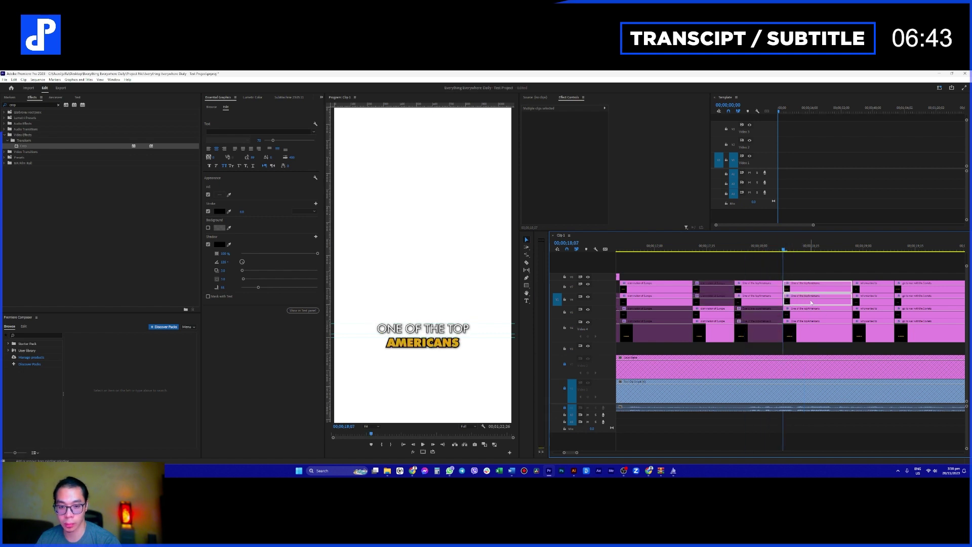
pyautogui.hotkey('shift', 'e')
# - Split the "WHO WANTED TO" clips where "WANTED TO" is spoken, disabling the lower pair before the cut and the upper pair after it
pyautogui.scroll(-1, 811, 303)
pyautogui.press('space')
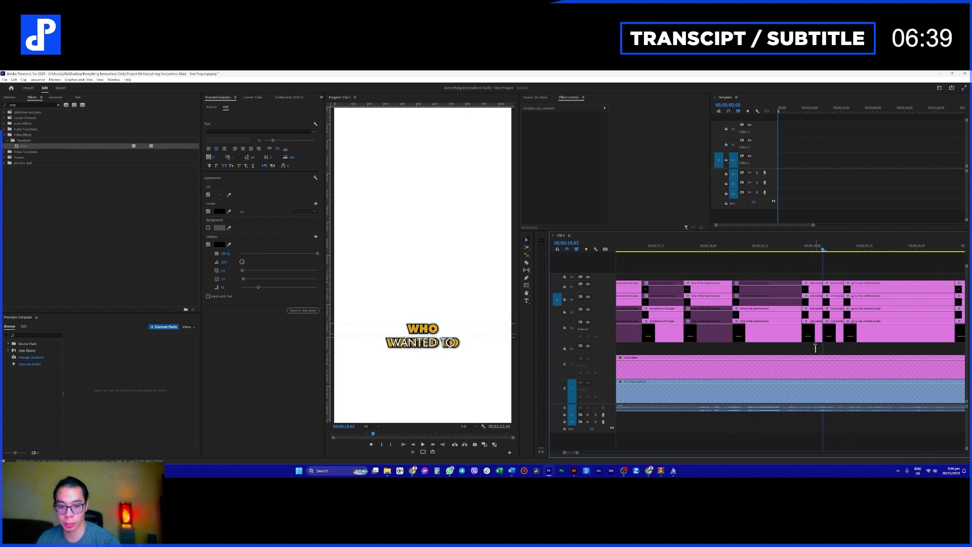
pyautogui.moveTo(841, 274); pyautogui.dragTo(830, 303)
pyautogui.hotkey('shift', 'e')
# - Split the "GO TO WAR WITH THE SOVIETS" clips at "THE SOVIETS", disabling the lower pair before the cut and the upper pair after it
pyautogui.press('space')
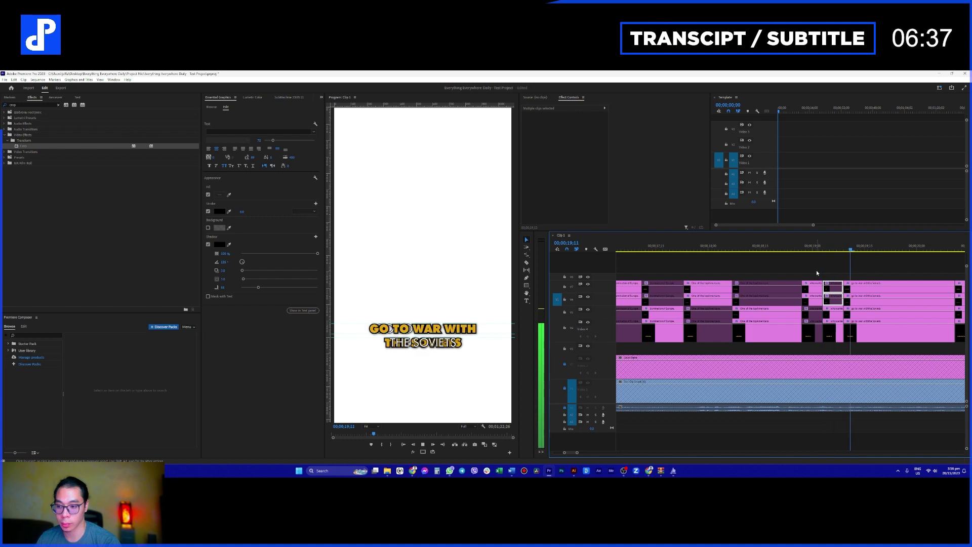
pyautogui.scroll(1, 835, 276)
pyautogui.press('space')
pyautogui.moveTo(898, 350); pyautogui.dragTo(906, 314)
pyautogui.hotkey('shift', 'e')
pyautogui.moveTo(941, 273); pyautogui.dragTo(946, 303)
pyautogui.hotkey('shift', 'e')
pyautogui.scroll(-4, 843, 290)
# - Split the "WAS GENERAL GEORGE PATTON." clips at "GEORGE PATTON", disabling the lower pair before the cut and the upper pair after it
pyautogui.press('space')
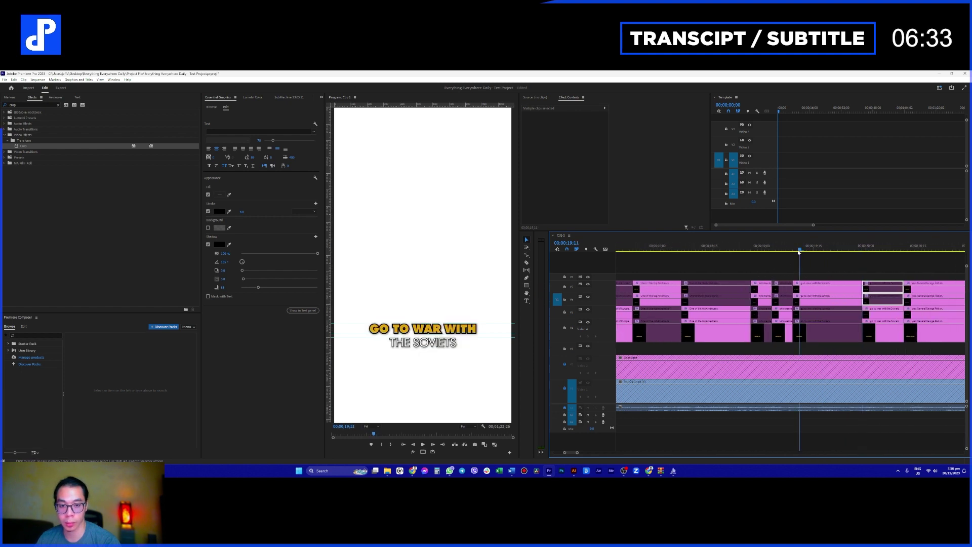
pyautogui.scroll(-5, 748, 269)
pyautogui.scroll(-3, 748, 269)
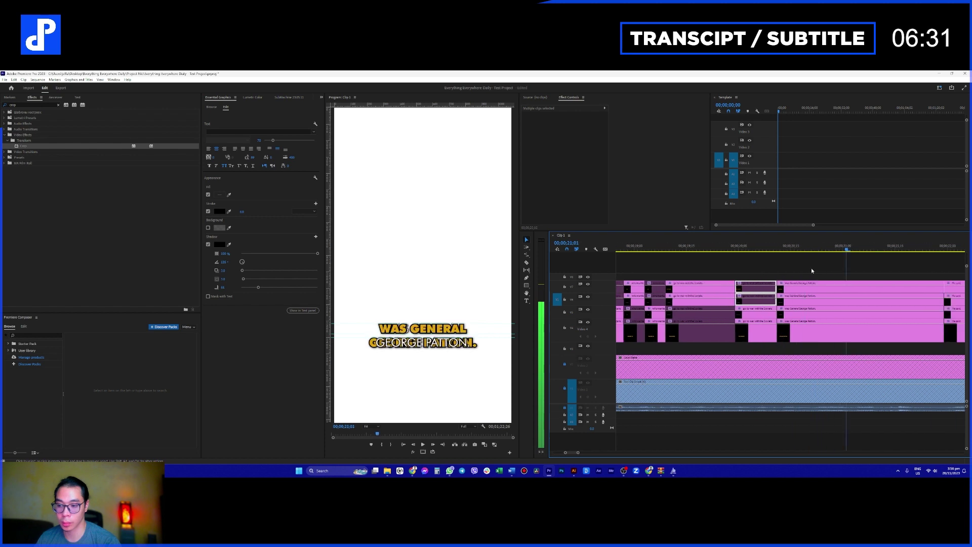
pyautogui.press('space')
pyautogui.moveTo(826, 346); pyautogui.dragTo(818, 314)
pyautogui.hotkey('ctrl', 'k')
pyautogui.hotkey('shift', 'e')
pyautogui.moveTo(868, 270); pyautogui.dragTo(874, 302)
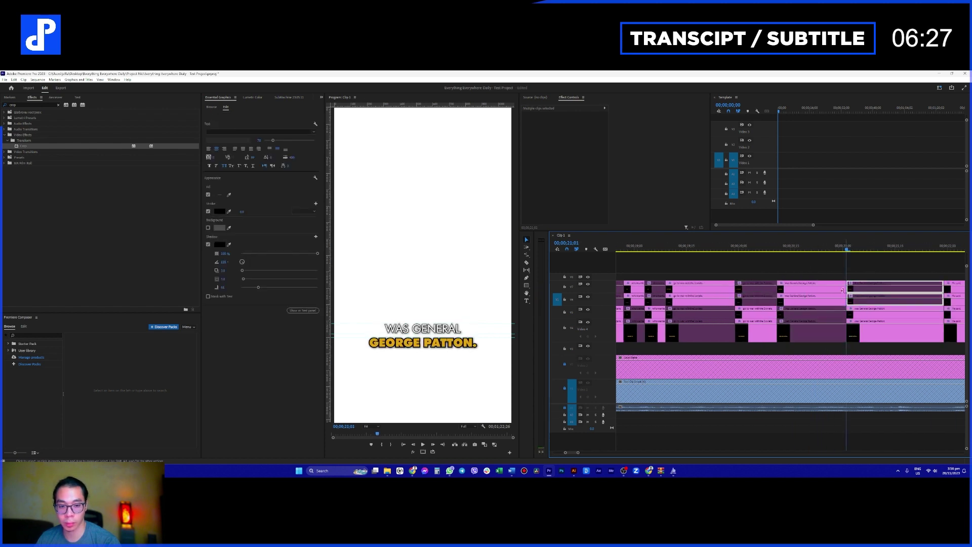
# - Raise the topmost clip of the one-line subtitle after "WAS GENERAL GEORGE PATTON." one track and disable the three clips beneath it
pyautogui.press('space')
pyautogui.scroll(-3, 798, 290)
pyautogui.moveTo(860, 288); pyautogui.dragTo(860, 344)
pyautogui.scroll(-3, 876, 293)
# - Disable every subtitle clip from the "THE 3RD ARMY" quote up to the one-line subtitle preceding "HIGH-RANKING OFFICIAL"
pyautogui.press('space')
pyautogui.scroll(-2, 877, 293)
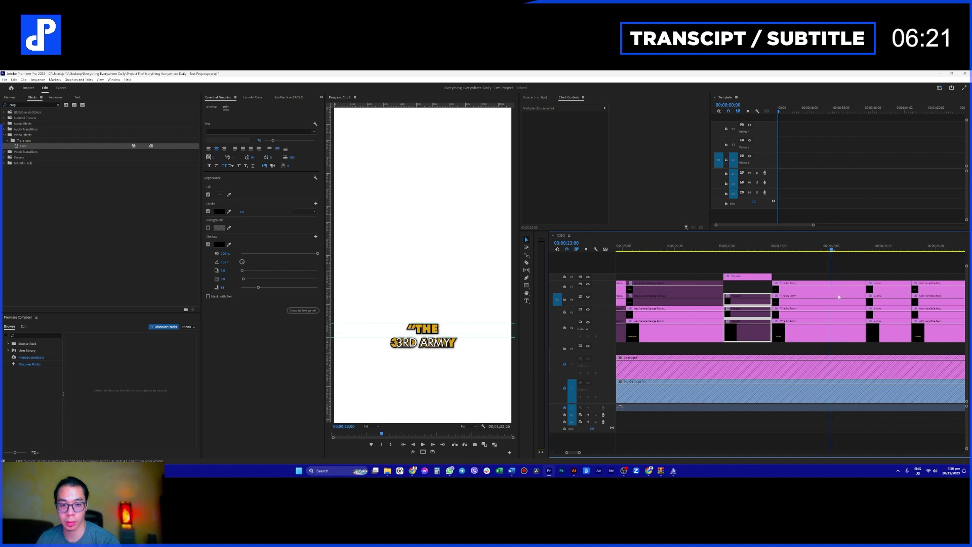
pyautogui.click(775, 276)
pyautogui.scroll(-3, 730, 279)
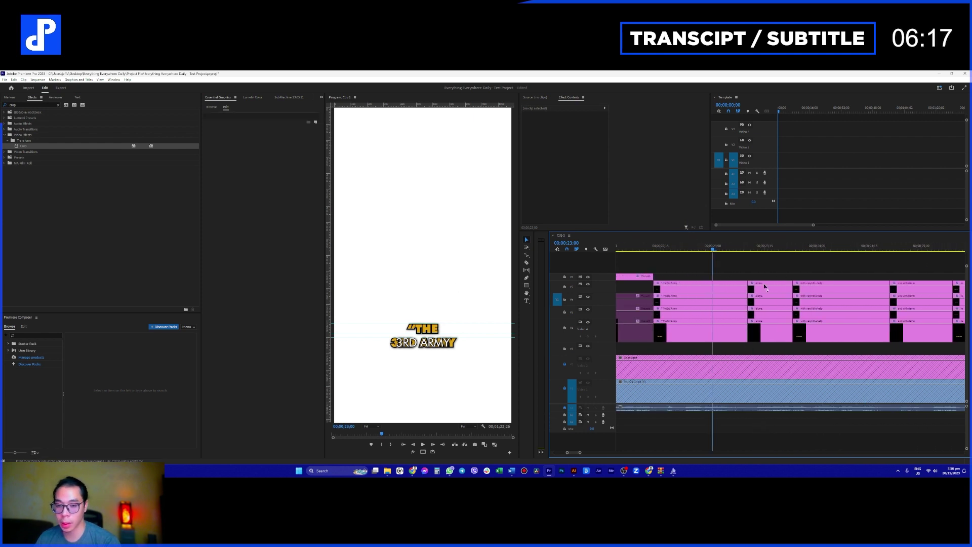
pyautogui.scroll(-1, 773, 286)
pyautogui.scroll(-1, 684, 277)
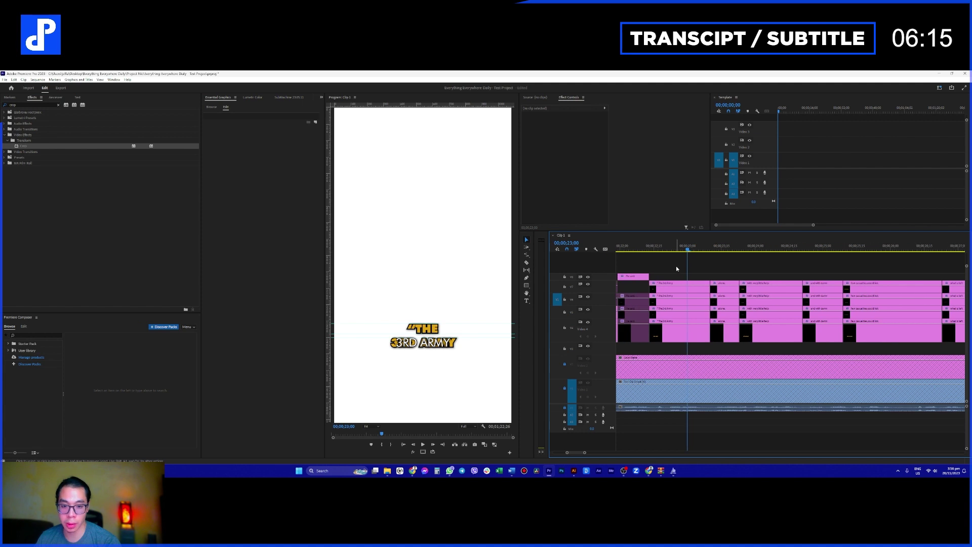
pyautogui.scroll(-1, 679, 274)
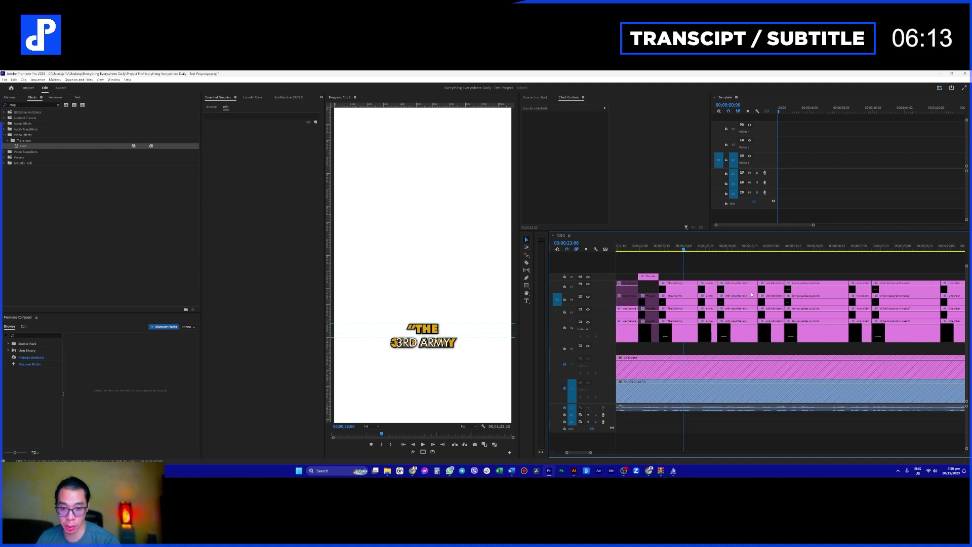
pyautogui.moveTo(921, 277); pyautogui.dragTo(901, 348)
pyautogui.scroll(-1, 907, 344)
pyautogui.hotkey('shift', 'e')
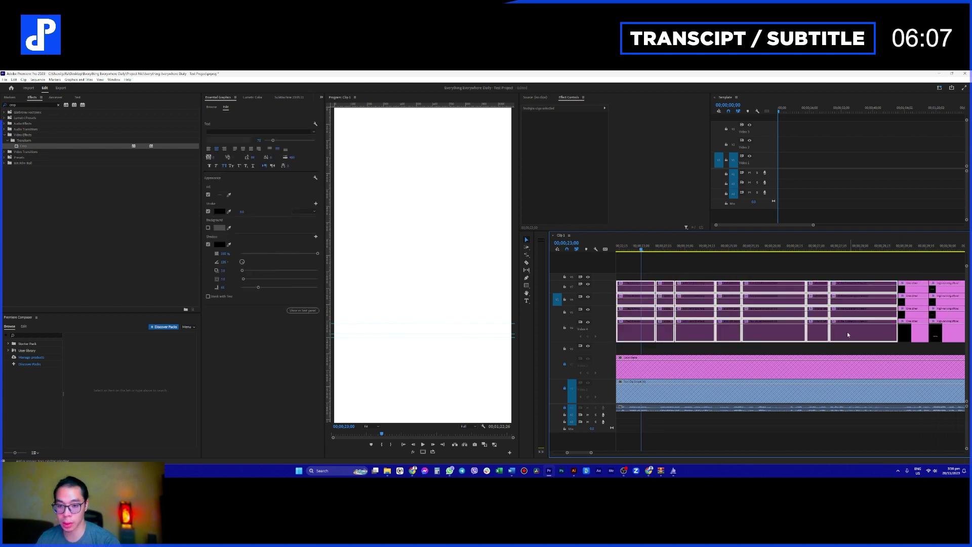
# - Raise the topmost clip of the one-line subtitle before "HIGH-RANKING OFFICIAL" one track and disable the three clips beneath it
pyautogui.click(845, 263)
pyautogui.click(840, 247)
pyautogui.scroll(-1, 843, 258)
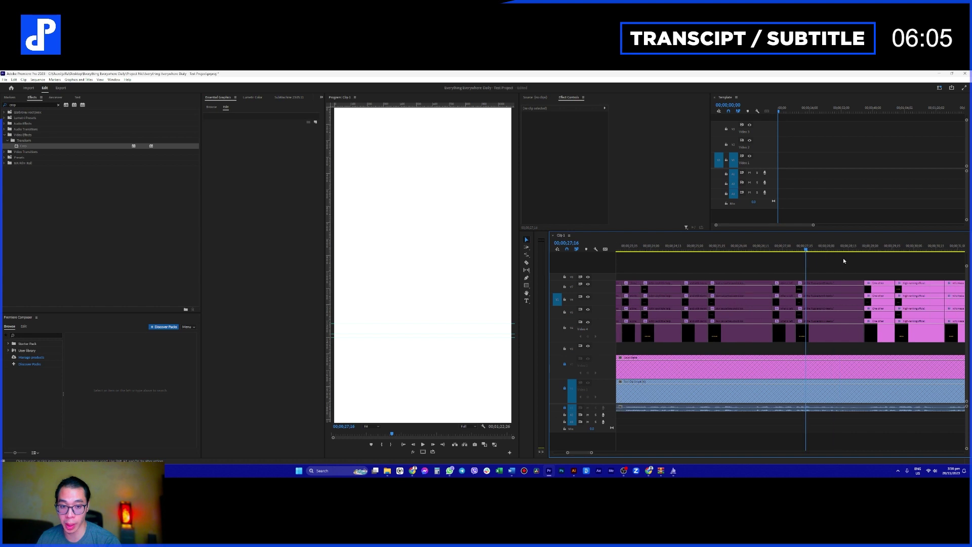
pyautogui.scroll(-2, 843, 257)
pyautogui.press('space')
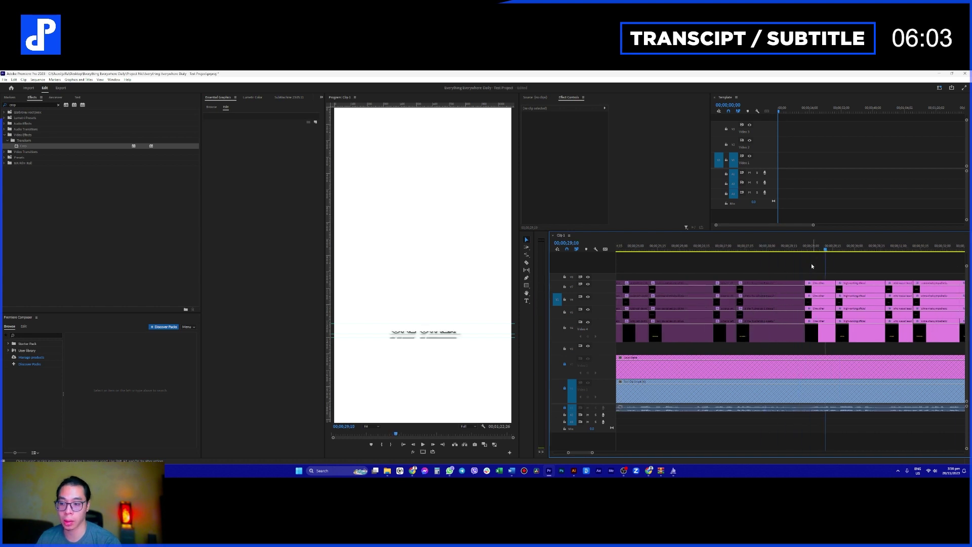
pyautogui.moveTo(820, 284); pyautogui.dragTo(824, 349)
# - Split the "HIGH-RANKING OFFICIAL" clips at "OFFICIAL", disabling the lower pair before the cut and the upper pair after it
pyautogui.press('space')
pyautogui.scroll(-1, 840, 289)
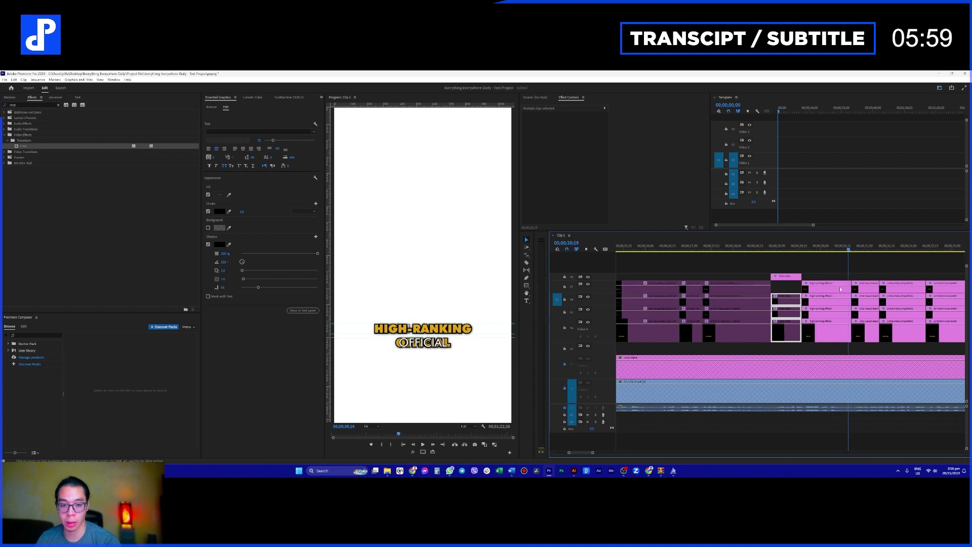
pyautogui.moveTo(808, 248); pyautogui.dragTo(815, 248)
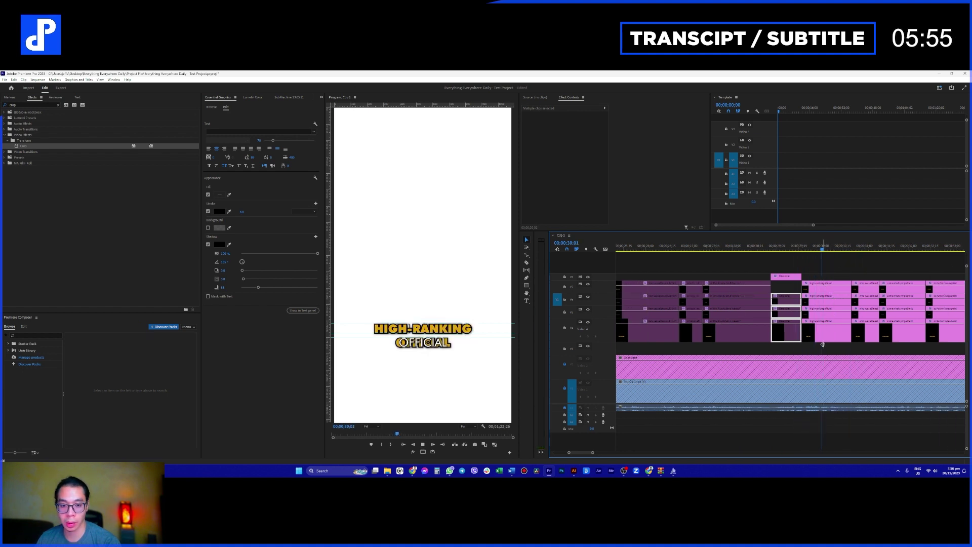
pyautogui.hotkey('ctrl', 'v')
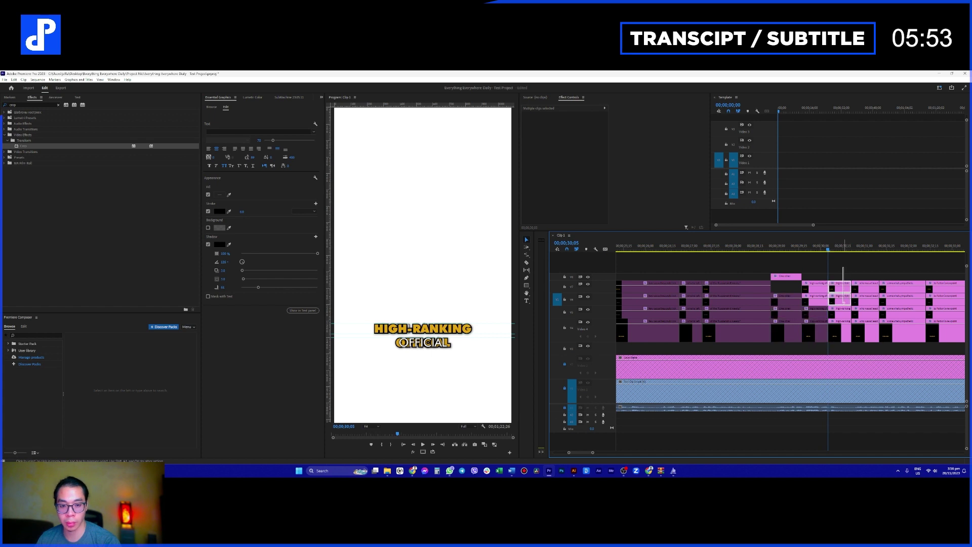
pyautogui.scroll(3, 847, 314)
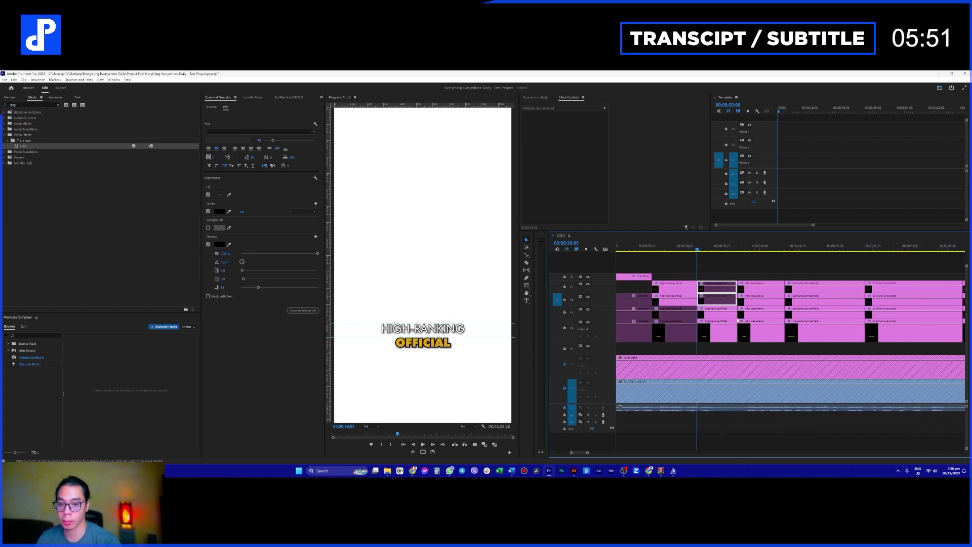
# - Split the "WHO WAS AT LEAST" clips where "AT LEAST" is spoken, disabling the lower pair before the cut and the upper pair after it
pyautogui.press('space')
pyautogui.press('space')
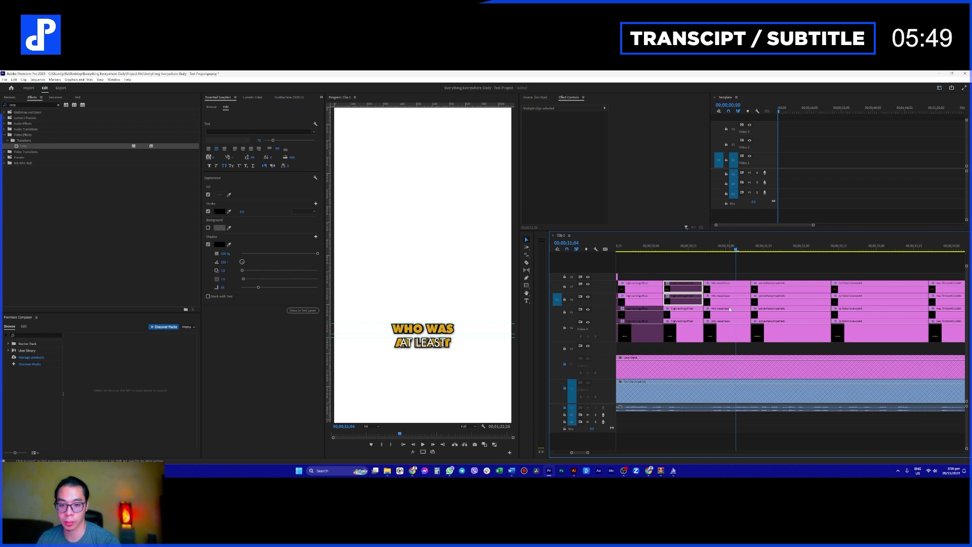
pyautogui.press('space')
pyautogui.click(718, 340)
pyautogui.hotkey('ctrl', 'z')
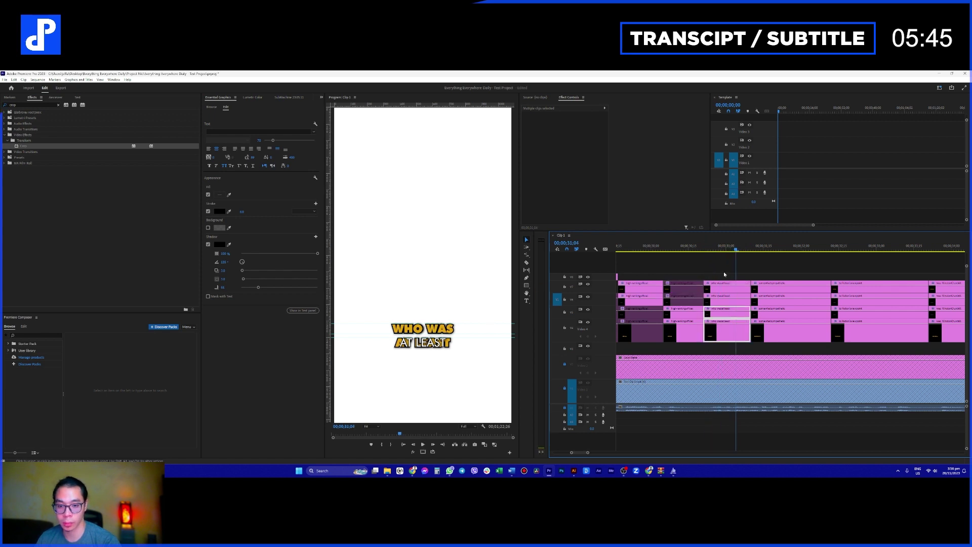
pyautogui.hotkey('ctrl', 'k')
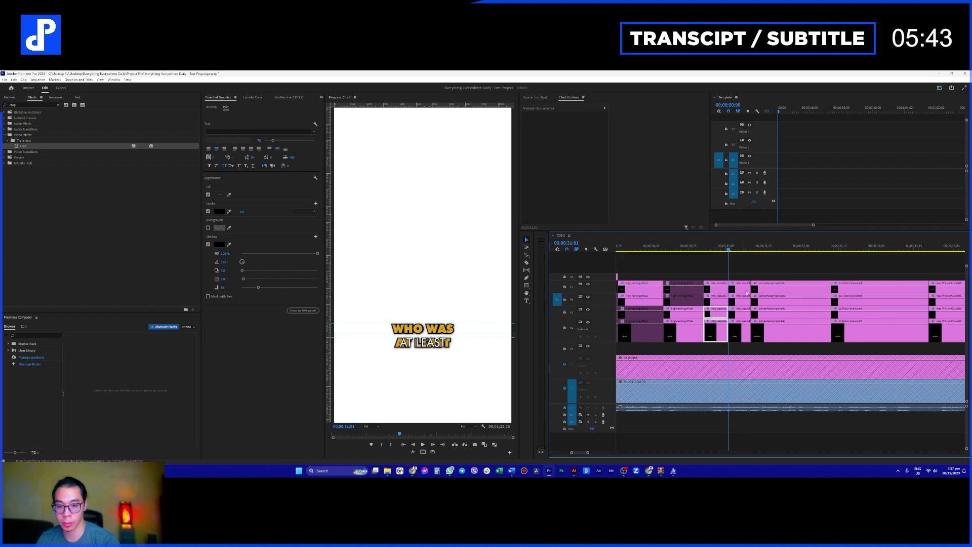
# - Split the "SOMEWHAT SYMPATHETIC" clips at "SYMPATHETIC", disabling the lower pair before the cut and the upper pair after it
pyautogui.press('space')
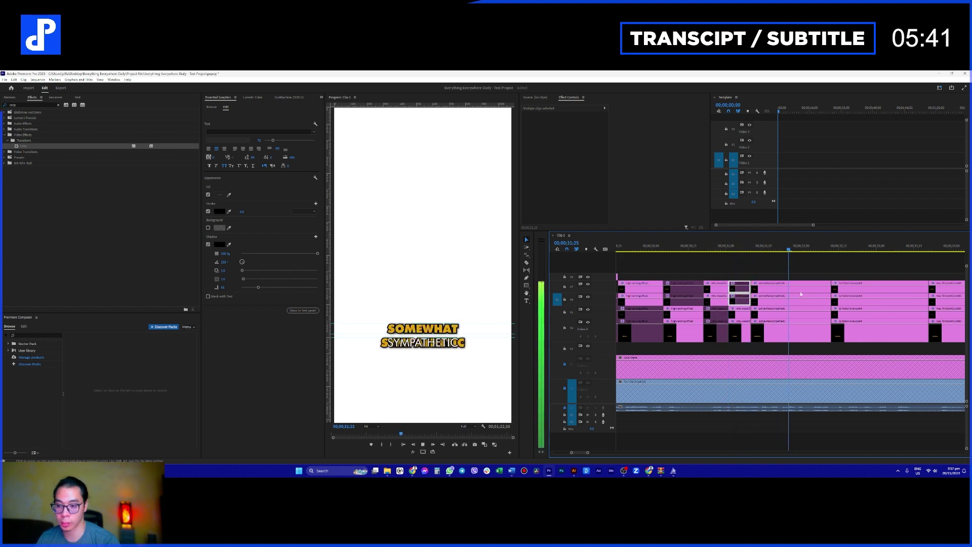
pyautogui.press('space')
pyautogui.press('space')
pyautogui.press('space')
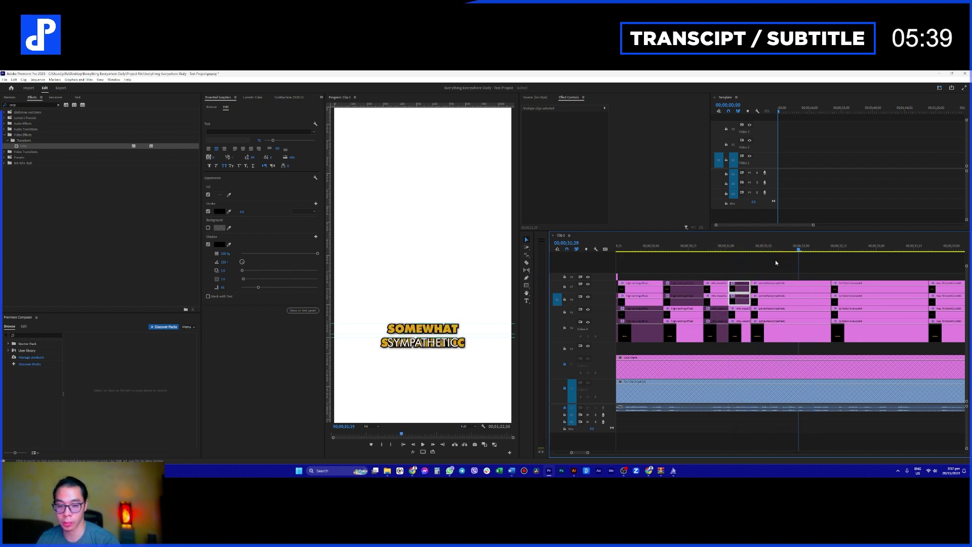
pyautogui.press('space')
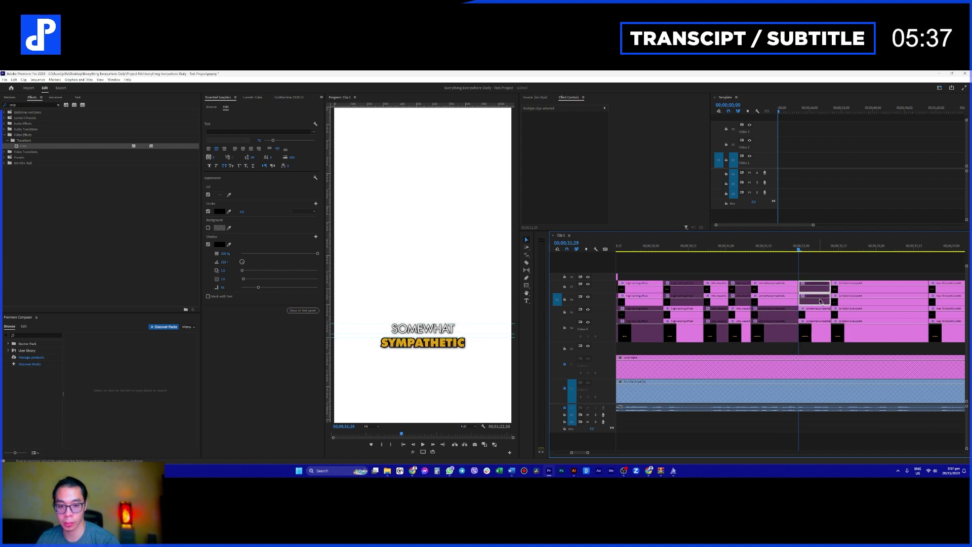
# - Split the "TO PATTON'S VIEWPOINT" clips at "VIEWPOINT", disabling the lower pair before the cut and the upper pair after it
pyautogui.press('space')
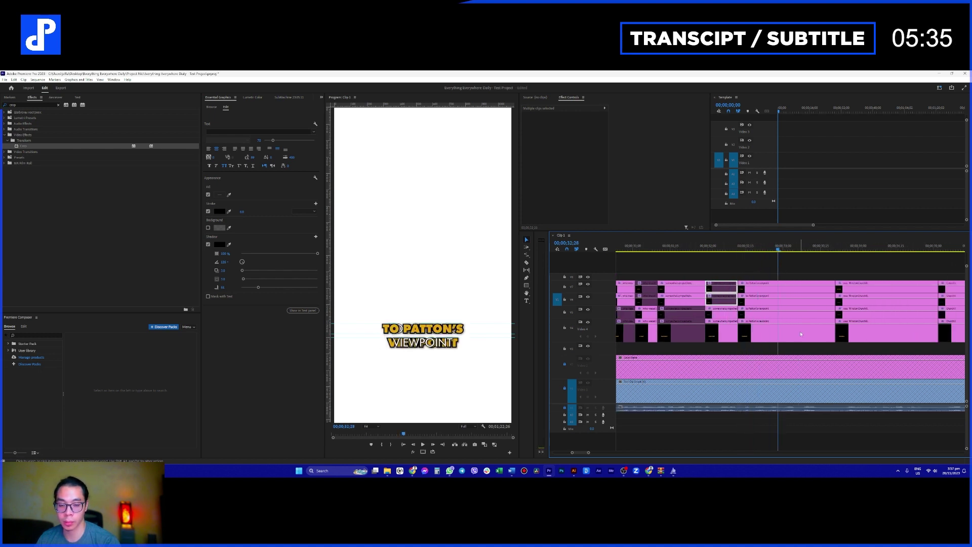
pyautogui.press('Right')
pyautogui.press('Right')
pyautogui.press('Right')
pyautogui.press('Right')
pyautogui.hotkey('ctrl', 'k')
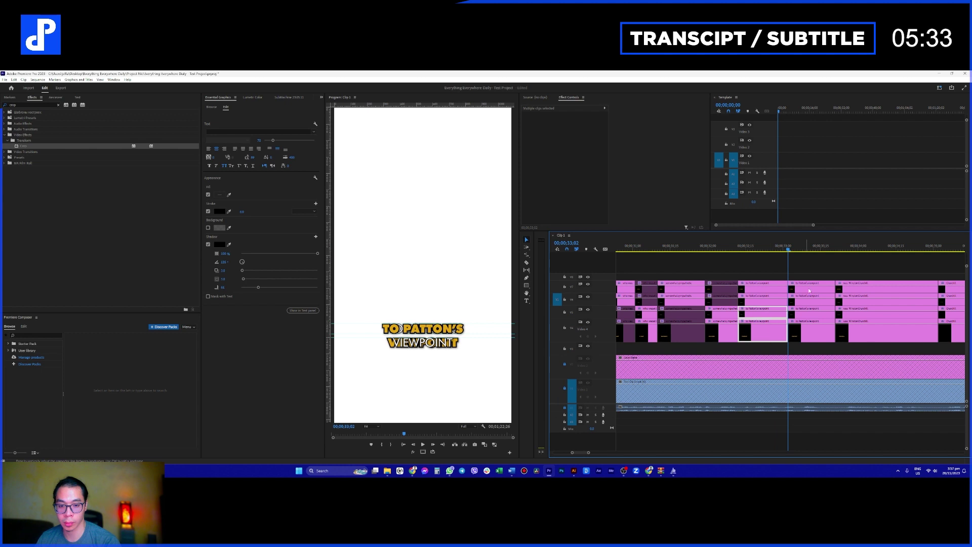
pyautogui.click(806, 300)
# - Split the "WAS WINSTON CHURCHILL." clips at "CHURCHILL", disabling the lower pair before the cut and the upper pair after it
pyautogui.press('space')
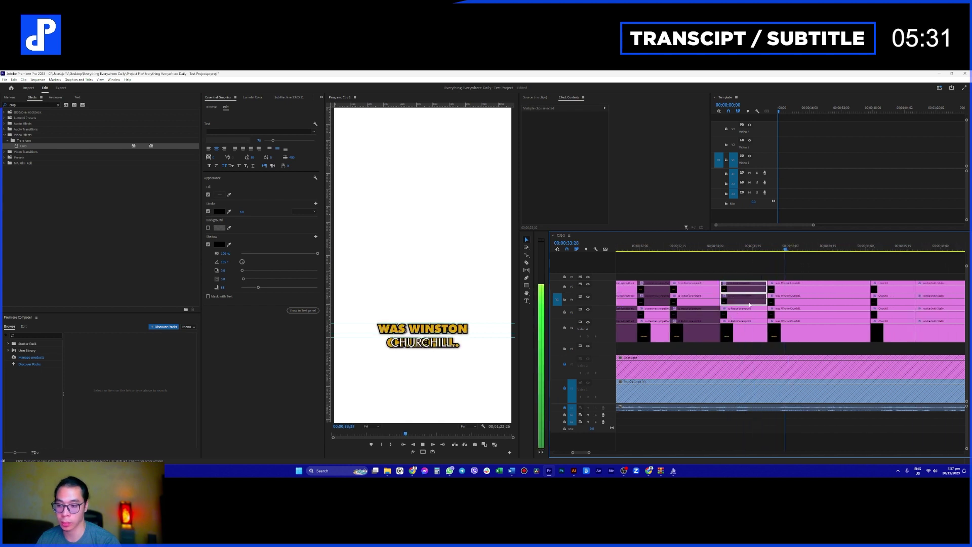
pyautogui.press('space')
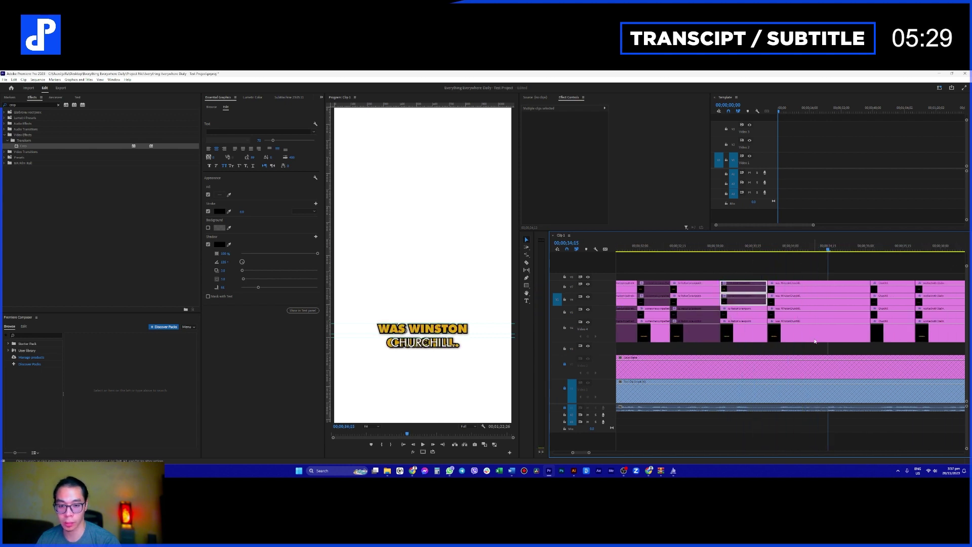
pyautogui.press('Right')
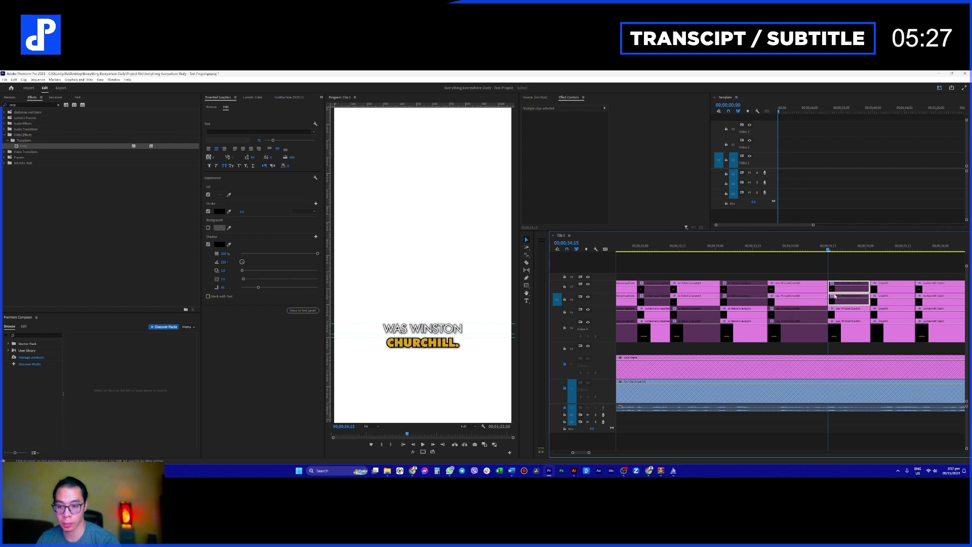
# - Raise the topmost clip of the one-line subtitle after "WAS WINSTON CHURCHILL." one track and disable the three clips beneath it
pyautogui.scroll(-2, 760, 312)
pyautogui.press('space')
pyautogui.press('space')
pyautogui.moveTo(823, 287); pyautogui.dragTo(823, 277)
# - Split the "WORKED WITH STALIN," clips at "WITH STALIN", disabling the lower pair before the cut and the upper pair after it
pyautogui.press('space')
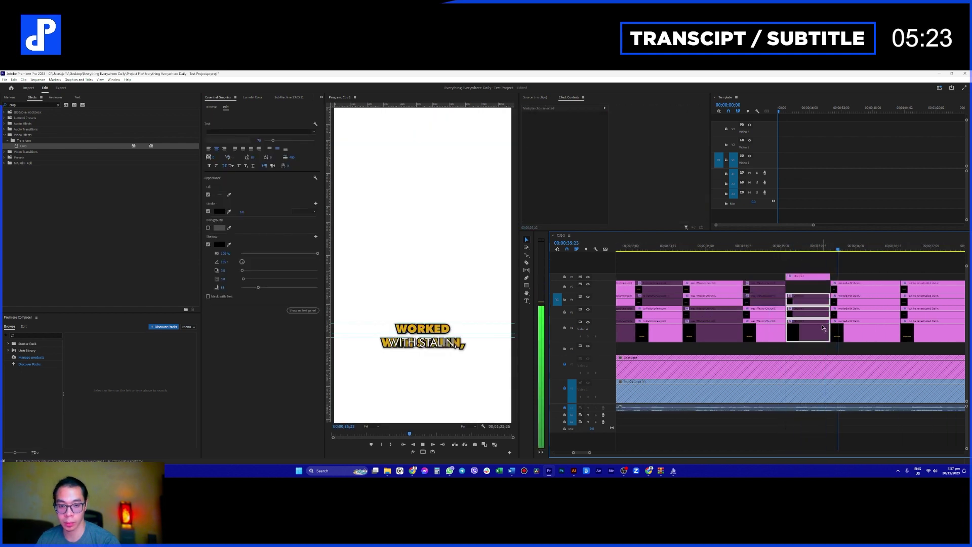
pyautogui.press('space')
pyautogui.hotkey('ctrl', 'k')
pyautogui.moveTo(852, 271); pyautogui.dragTo(862, 303)
# - Split the "BUT HE NEVER TRUSTED STALIN." clips at "TRUSTED STALIN", disabling the lower pair before the cut and the upper pair after it
pyautogui.press('space')
pyautogui.press('space')
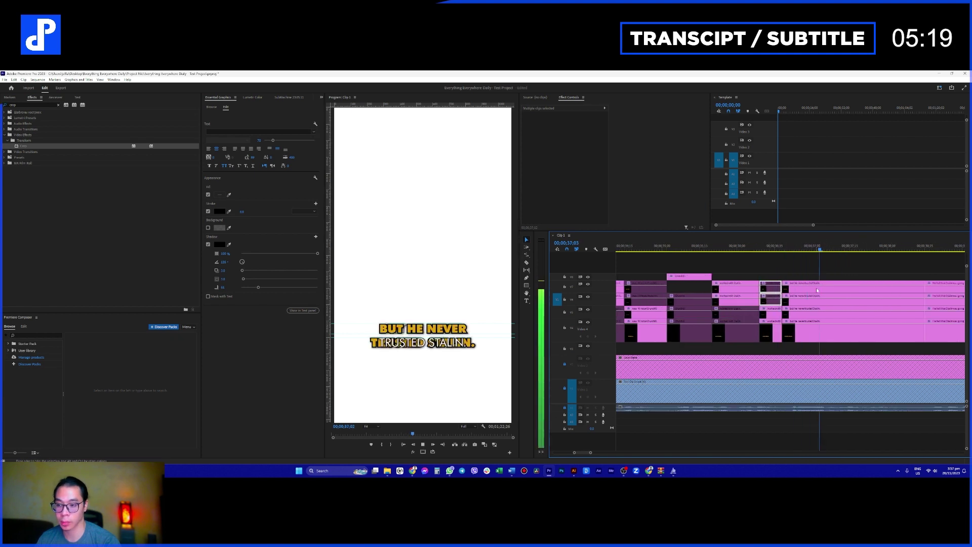
pyautogui.hotkey('ctrl', 'shift', 'k')
pyautogui.moveTo(833, 348); pyautogui.dragTo(828, 314)
pyautogui.hotkey('shift', 'e')
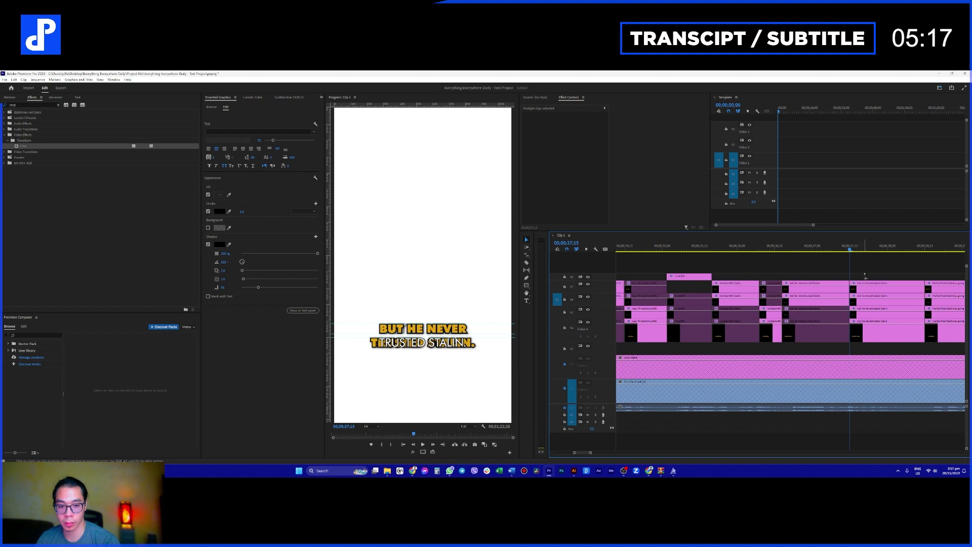
pyautogui.moveTo(864, 275); pyautogui.dragTo(867, 301)
pyautogui.hotkey('shift', 'e')
# - Split the "HE FELT THAT STALIN WAS GOING" clips at "WAS GOING", disabling the lower pair before the cut and the upper pair after it
pyautogui.scroll(-1, 816, 312)
pyautogui.press('space')
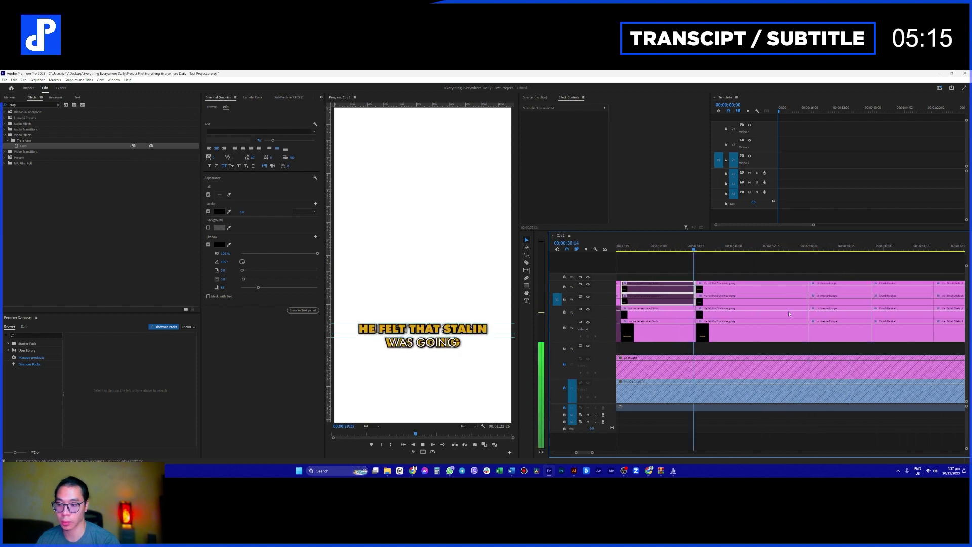
pyautogui.press('space')
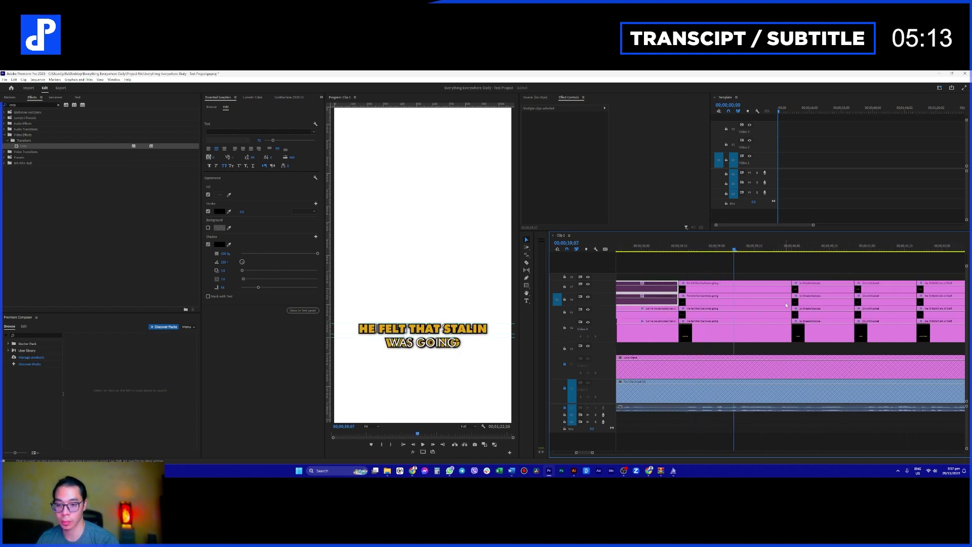
pyautogui.press('space')
pyautogui.press('space')
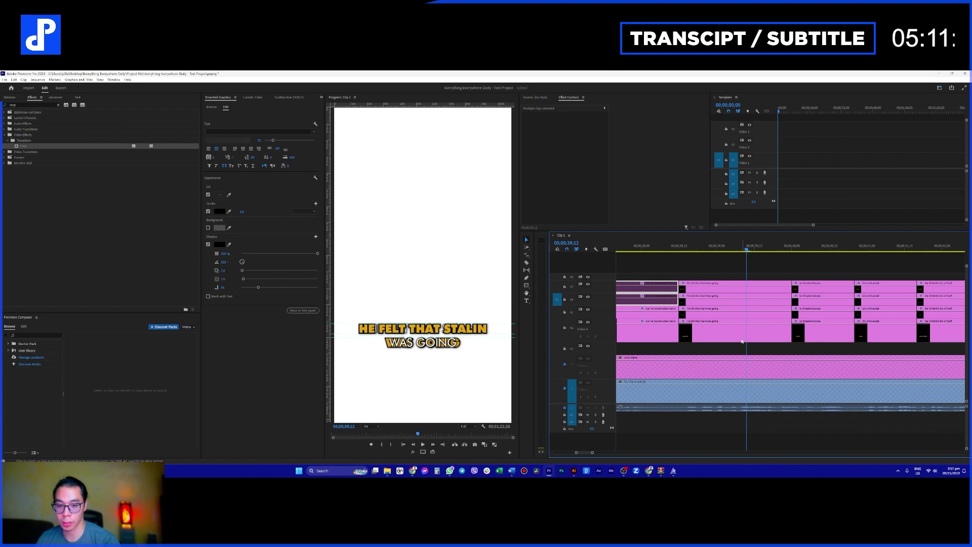
pyautogui.hotkey('ctrl', 'shift', 'k')
pyautogui.moveTo(738, 350); pyautogui.dragTo(734, 315)
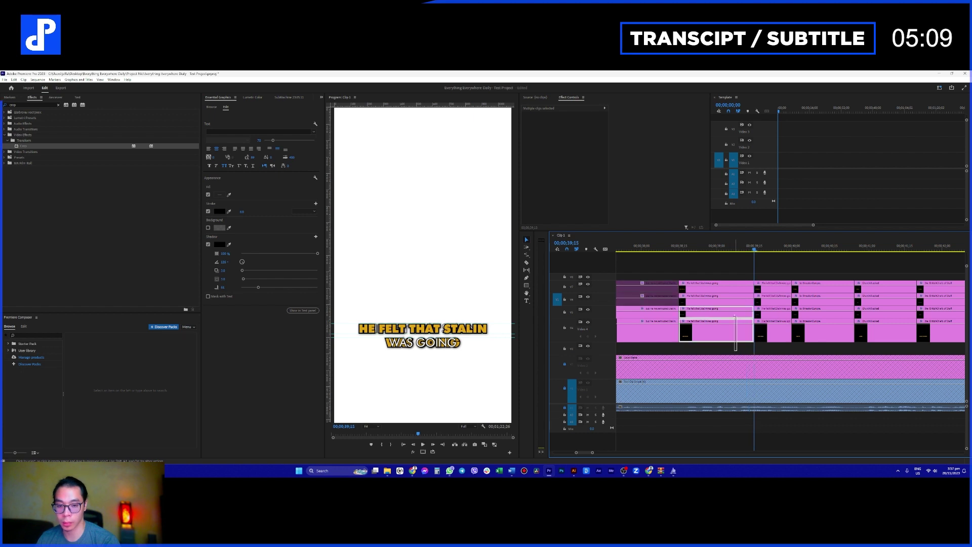
pyautogui.hotkey('shift', 'e')
pyautogui.moveTo(774, 268); pyautogui.dragTo(777, 306)
pyautogui.hotkey('shift', 'e')
# - Split the "TO THREATEN EUROPE." clips at "EUROPE", disabling the lower pair before the cut and the upper pair after it
pyautogui.click(682, 248)
pyautogui.press('space')
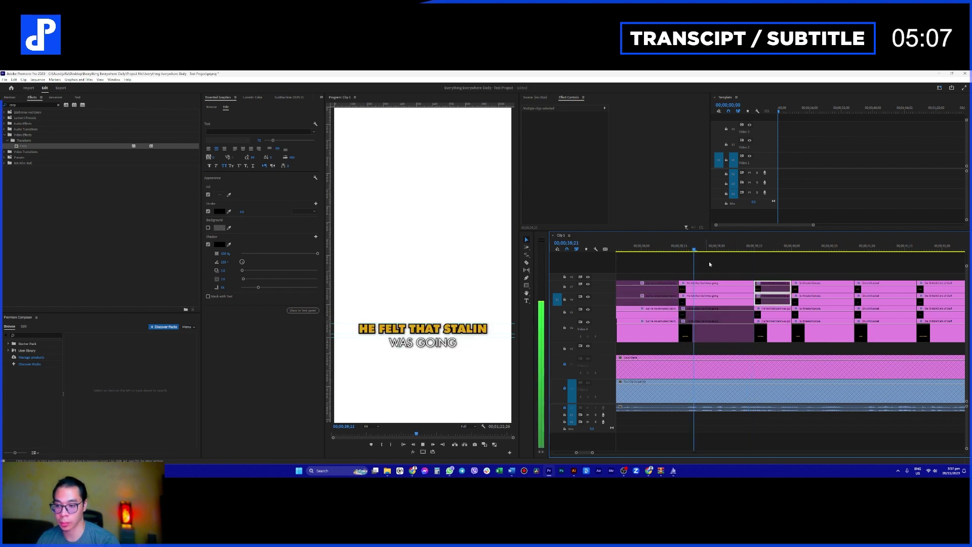
pyautogui.press('space')
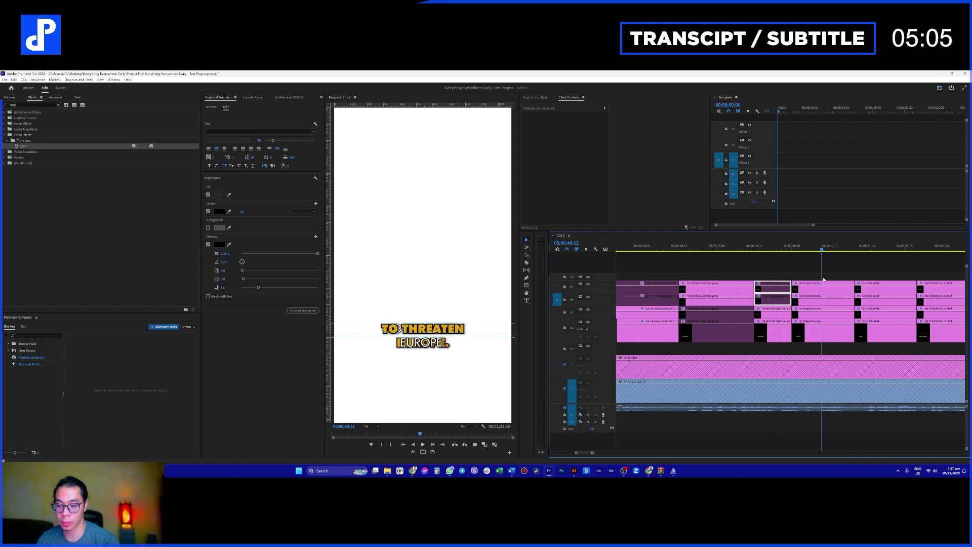
pyautogui.moveTo(814, 345); pyautogui.dragTo(809, 317)
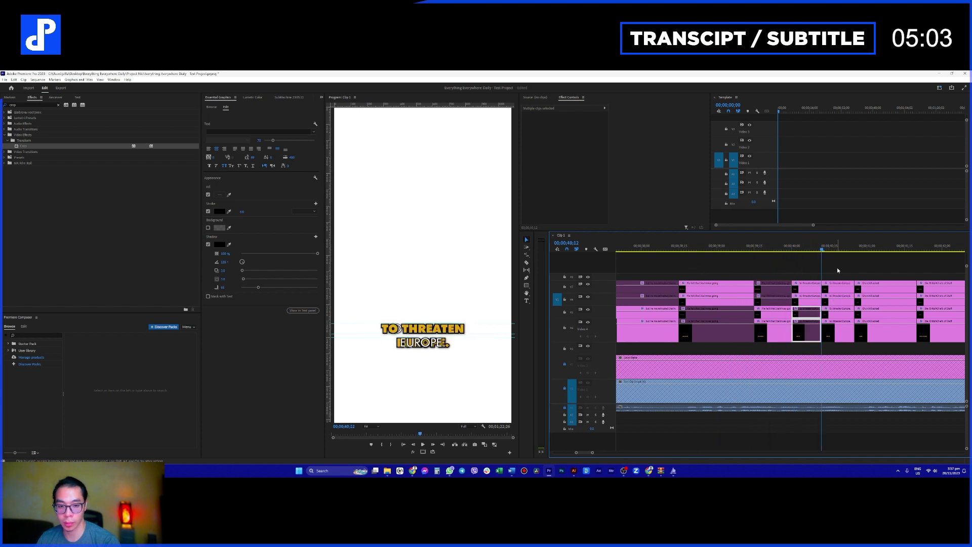
pyautogui.press('space')
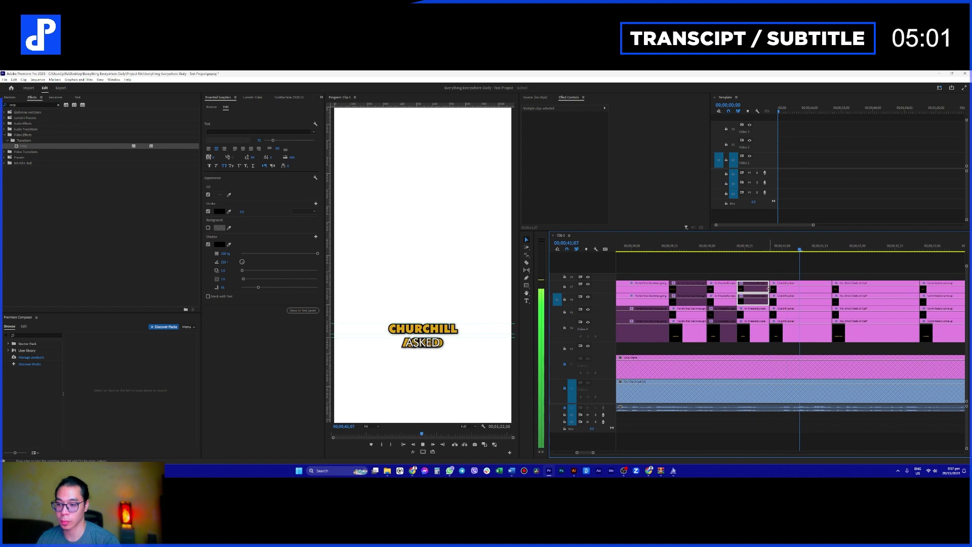
pyautogui.press('space')
pyautogui.click(785, 246)
pyautogui.press('space')
pyautogui.press('space')
pyautogui.click(795, 312)
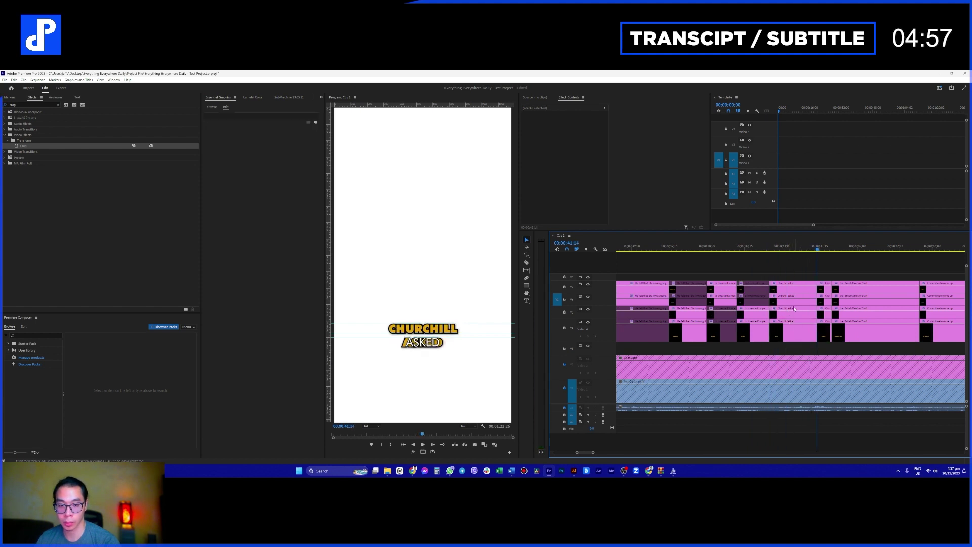
pyautogui.hotkey('ctrl', 'z')
# - Split the "CHURCHILL ASKED" clips at "ASKED", disabling the lower pair before the cut and the upper pair after it
pyautogui.hotkey('ctrl', 'shift', 'k')
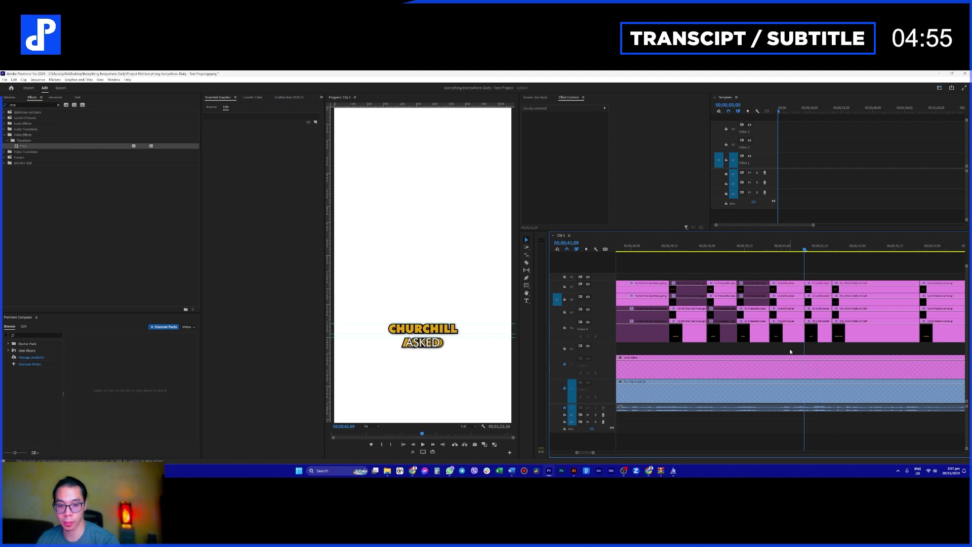
pyautogui.moveTo(792, 351); pyautogui.dragTo(788, 313)
pyautogui.hotkey('shift', 'e')
pyautogui.moveTo(814, 274); pyautogui.dragTo(817, 297)
pyautogui.hotkey('shift', 'e')
# - Split the "THE BRITISH CHIEFS OF STAFF" clips at "CHIEFS OF STAFF", disabling the lower pair before the cut and the upper pair after it
pyautogui.press('space')
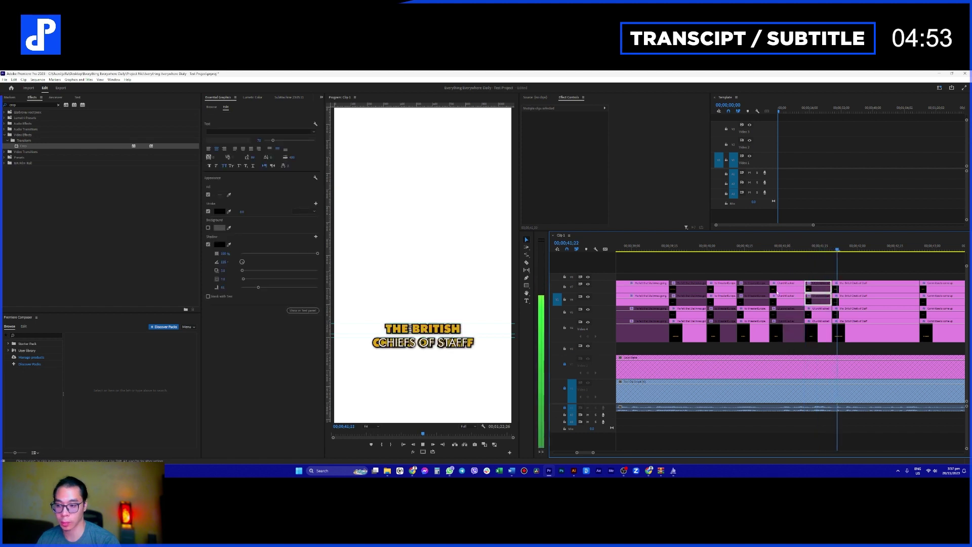
pyautogui.press('space')
pyautogui.moveTo(818, 350); pyautogui.dragTo(815, 313)
pyautogui.hotkey('shift', 'e')
pyautogui.moveTo(852, 270); pyautogui.dragTo(856, 300)
pyautogui.hotkey('shift', 'e')
# - Split the "COMMITTEE TO COME UP" clips at "TO COME UP", disabling the lower pair before the cut and the upper pair after it
pyautogui.scroll(-3, 790, 309)
pyautogui.press('space')
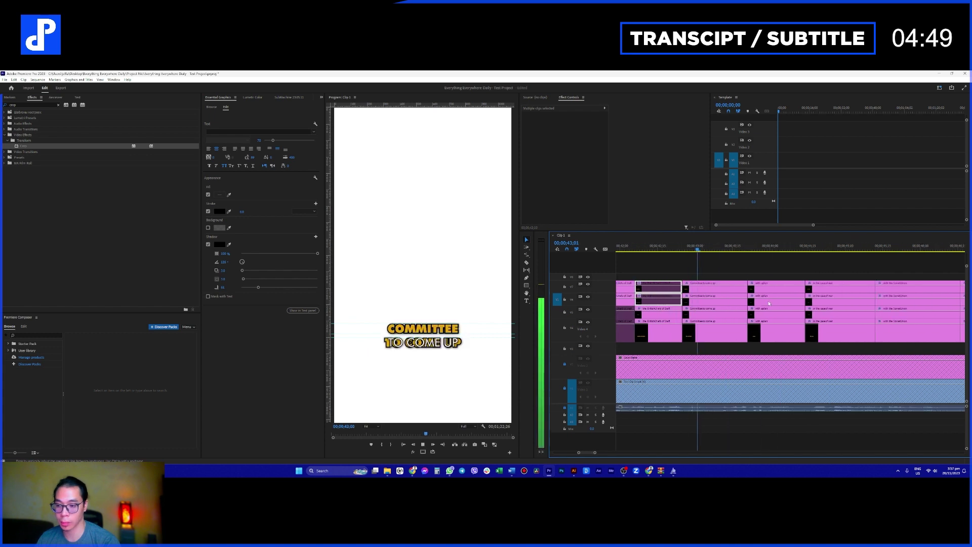
pyautogui.press('space')
pyautogui.moveTo(699, 349); pyautogui.dragTo(702, 315)
pyautogui.hotkey('shift', 'e')
pyautogui.moveTo(730, 272); pyautogui.dragTo(741, 305)
pyautogui.hotkey('shift', 'e')
# - Split the "WITH A PLAN" clips at "PLAN", disabling the lower pair before the cut and the upper pair after it
pyautogui.press('space')
pyautogui.press('space')
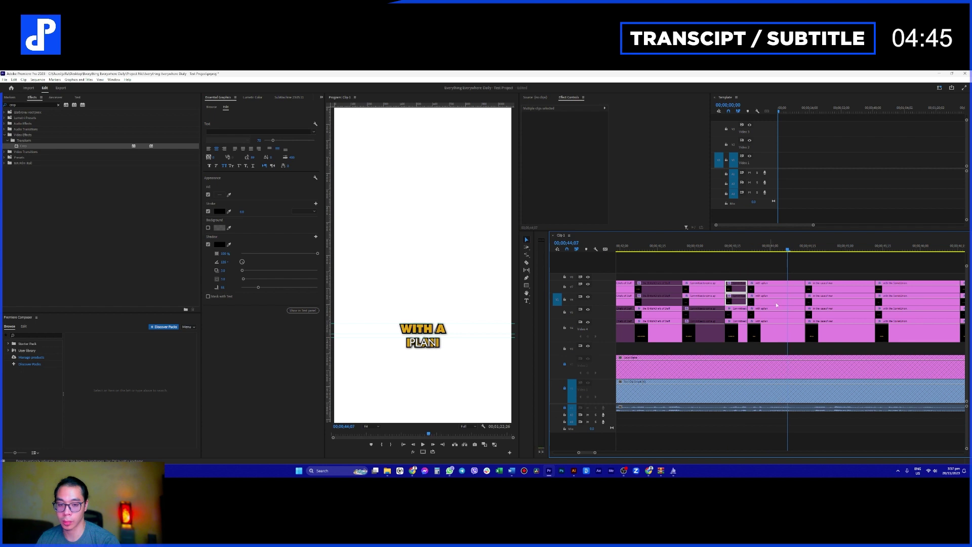
pyautogui.moveTo(752, 251); pyautogui.dragTo(773, 279)
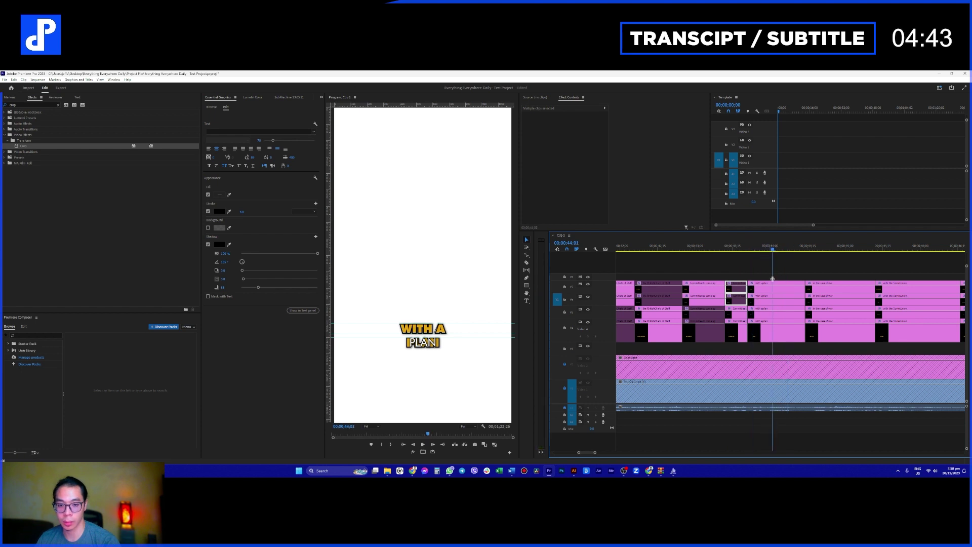
pyautogui.hotkey('shift', 'e')
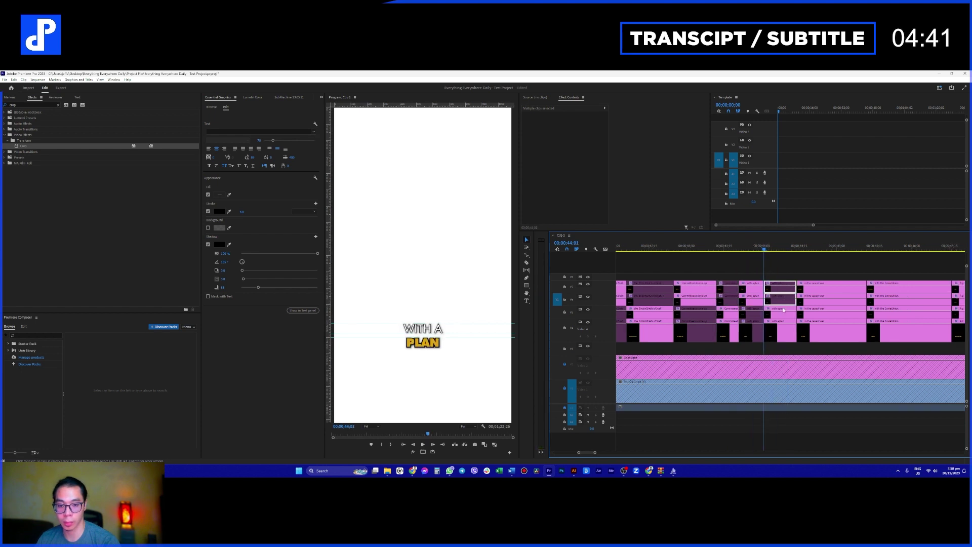
# - Split the "IN THE CASE OF WAR" clips at "OF WAR", disabling the lower pair before the cut and the upper pair after it
pyautogui.scroll(-2, 780, 324)
pyautogui.press('space')
pyautogui.press('space')
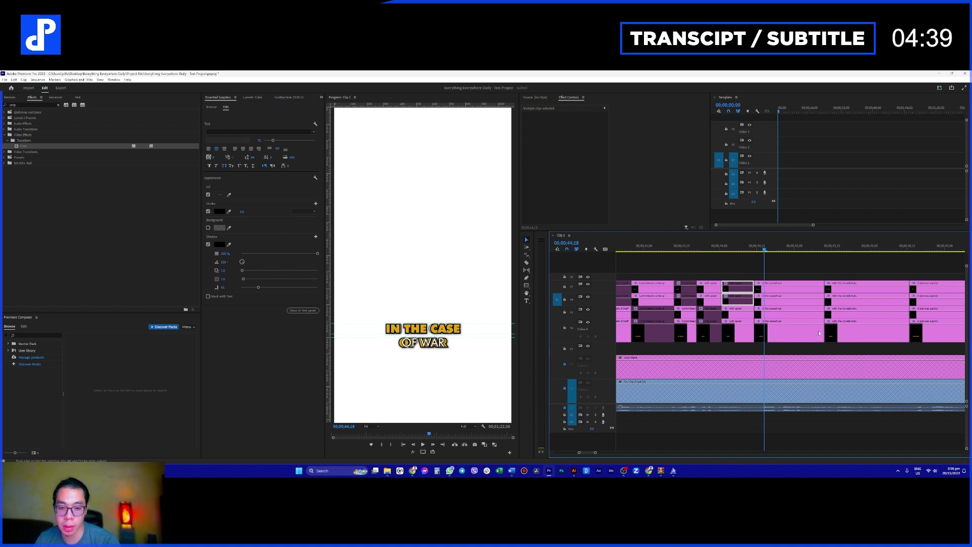
pyautogui.scroll(2, 818, 331)
pyautogui.press('space')
pyautogui.press('space')
pyautogui.press('space')
pyautogui.press('space')
pyautogui.press('space')
pyautogui.press('space')
pyautogui.hotkey('ctrl', 'k')
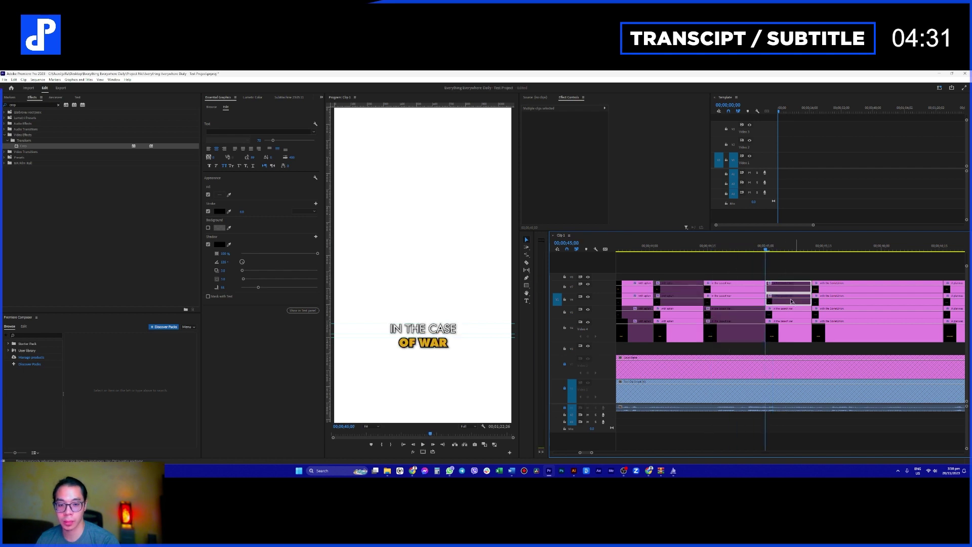
# - Split the "WITH THE SOVIET UNION." clips at "UNION.", disabling the lower pair before the cut and the upper pair after it
pyautogui.press('space')
pyautogui.press('space')
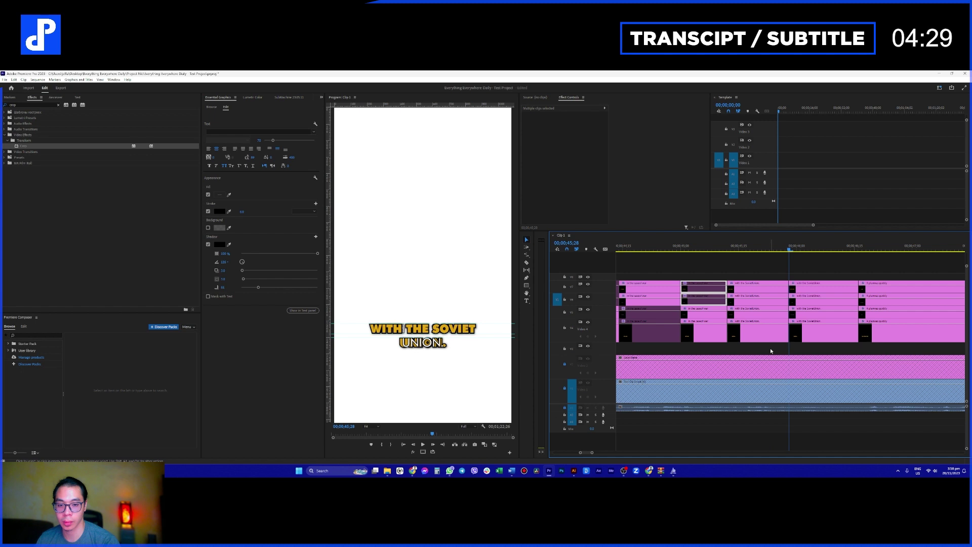
pyautogui.click(810, 296)
# - Split the "A PLAN WAS QUICKLY" clips at "WAS QUICKLY", disabling the lower pair before the cut and the upper pair after it
pyautogui.press('space')
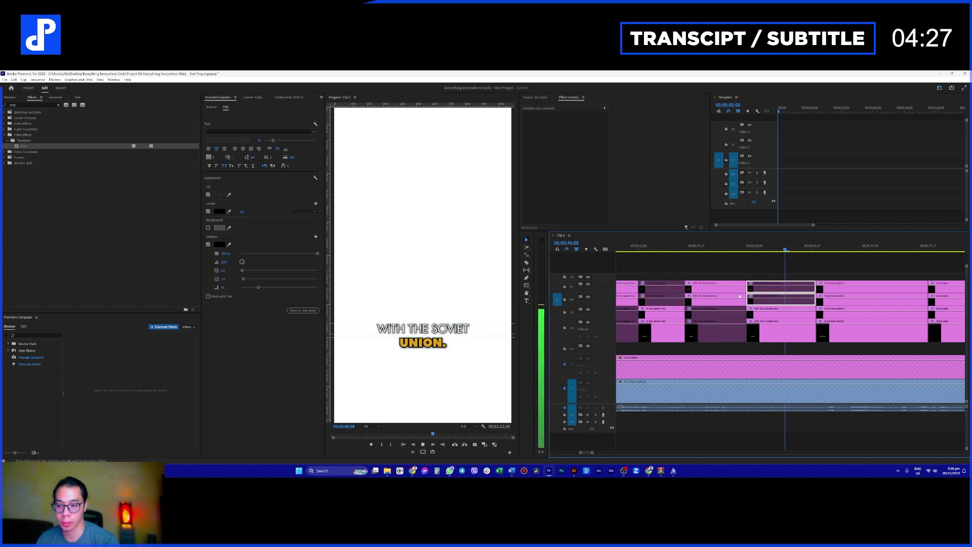
pyautogui.press('space')
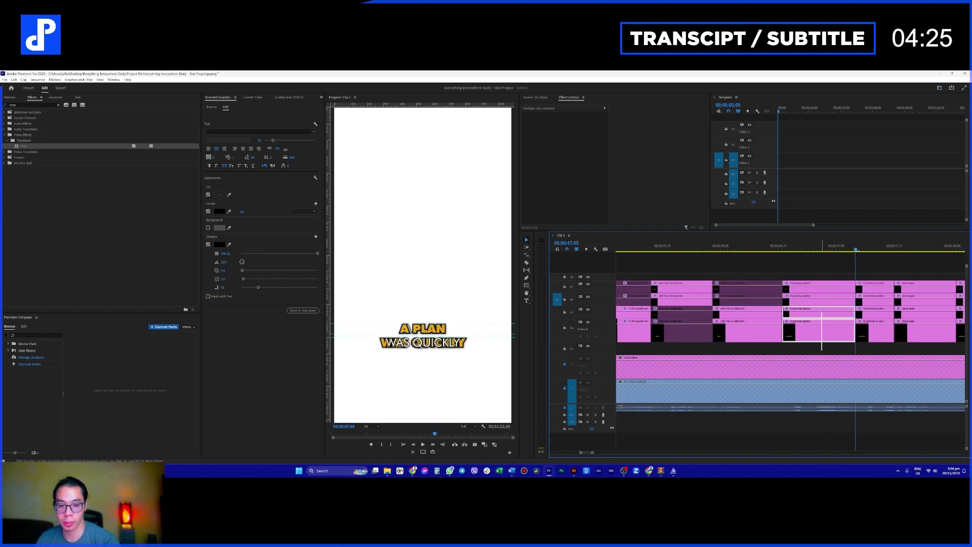
pyautogui.click(820, 329)
# - Raise one clip of the one-line subtitle following "A PLAN WAS QUICKLY" to the track above and disable its remaining clips
pyautogui.press('space')
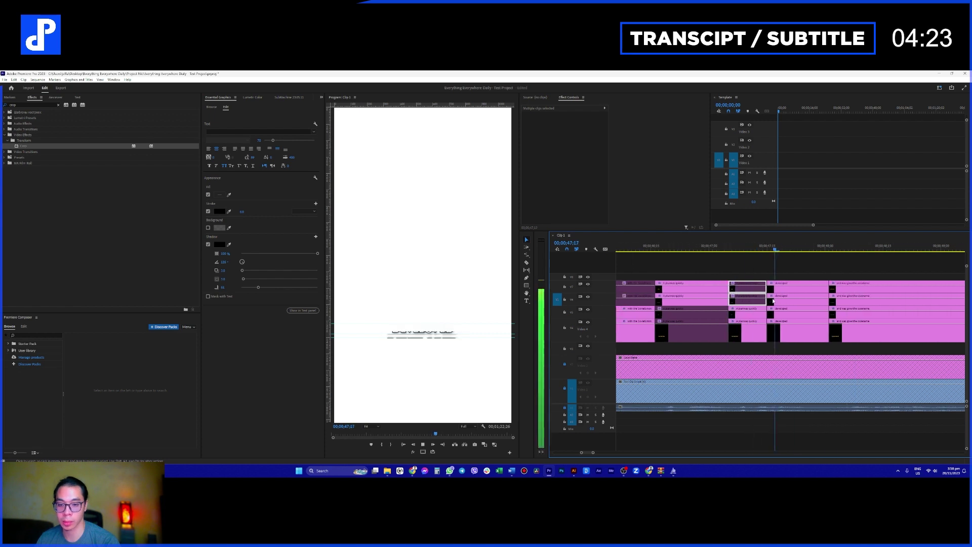
pyautogui.press('space')
pyautogui.click(807, 291)
pyautogui.hotkey('alt', 'Up')
pyautogui.click(780, 323)
# - Split the "AND WAS GIVEN THE CODENAME" clips at "THE CODENAME", disabling the lower pair before the cut and the upper pair after it
pyautogui.press('space')
pyautogui.press('space')
pyautogui.hotkey('ctrl', 'k')
pyautogui.moveTo(806, 316); pyautogui.dragTo(798, 352)
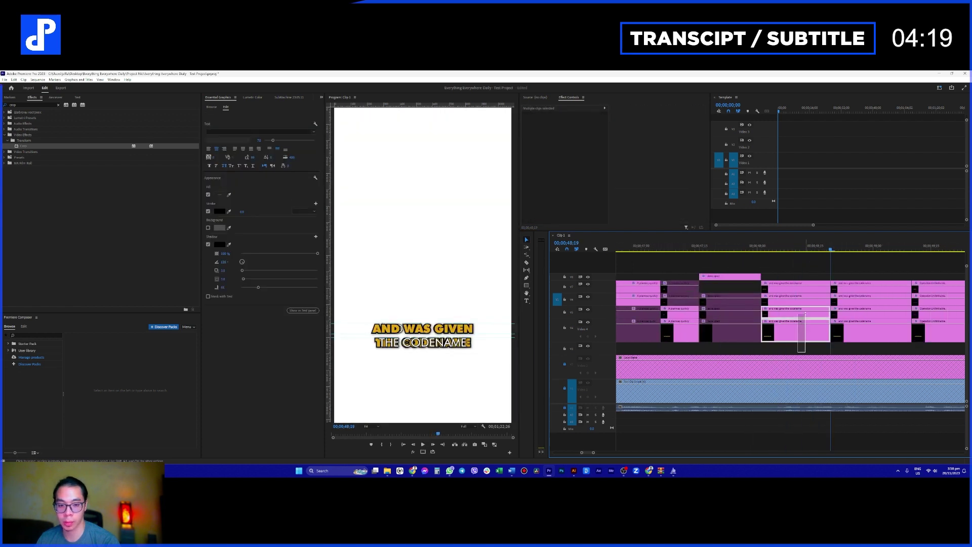
pyautogui.moveTo(847, 279); pyautogui.dragTo(861, 300)
# - Split the first "OPERATION UNTHINKABLE." clips at "UNTHINKABLE.", disabling the lower pair before the cut and the upper pair after it
pyautogui.press('space')
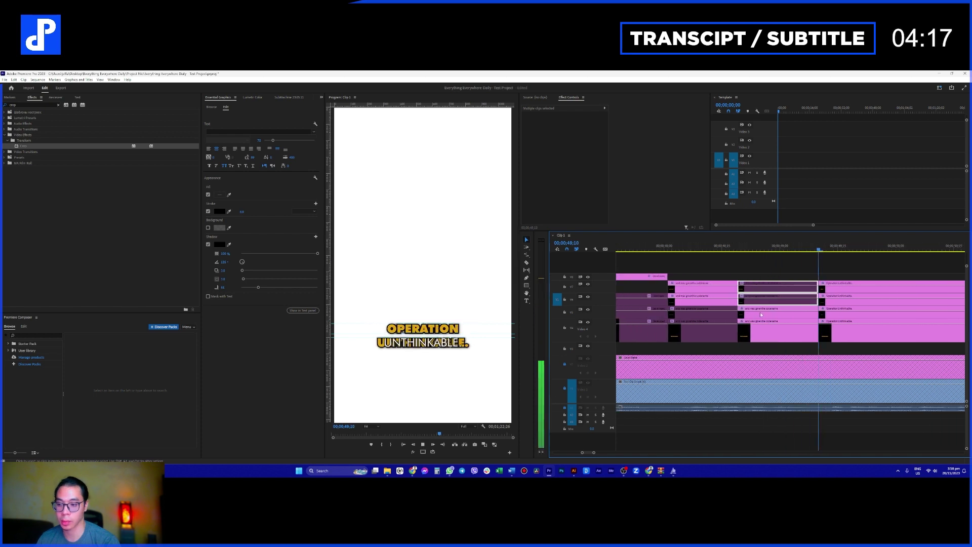
pyautogui.press('space')
pyautogui.press('space')
pyautogui.press('space')
pyautogui.press('space')
pyautogui.hotkey('ctrl', 'shift', 'k')
pyautogui.moveTo(830, 349); pyautogui.dragTo(835, 315)
pyautogui.hotkey('shift', 'e')
pyautogui.moveTo(889, 276); pyautogui.dragTo(896, 300)
pyautogui.hotkey('shift', 'e')
# - Split the second "OPERATION UNTHINKABLE" clips at "UNTHINKABLE", disabling the lower pair before the cut and the upper pair after it
pyautogui.scroll(-3, 845, 302)
pyautogui.press('space')
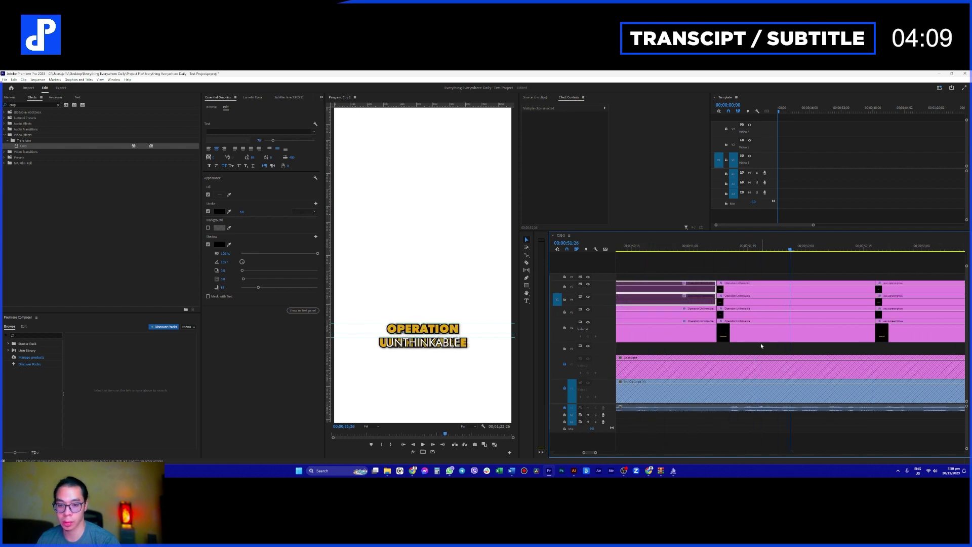
pyautogui.click(832, 298)
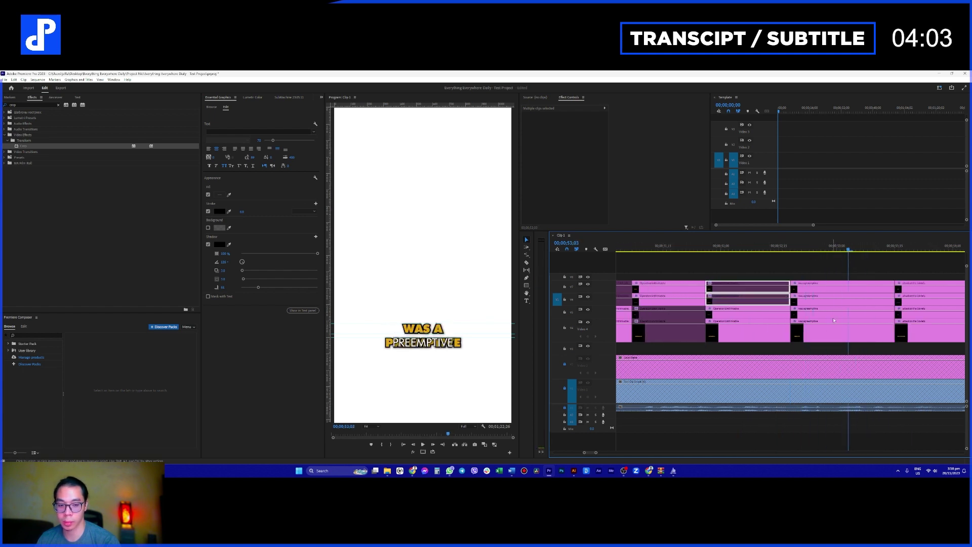
# - Split the "WAS A PREEMPTIVE" clips at "PREEMPTIVE", disabling the lower pair before the cut and the upper pair after it
pyautogui.hotkey('ctrl', 'shift', 'k')
pyautogui.moveTo(833, 350); pyautogui.dragTo(826, 314)
pyautogui.hotkey('shift', 'e')
pyautogui.moveTo(869, 276); pyautogui.dragTo(873, 299)
pyautogui.hotkey('shift', 'e')
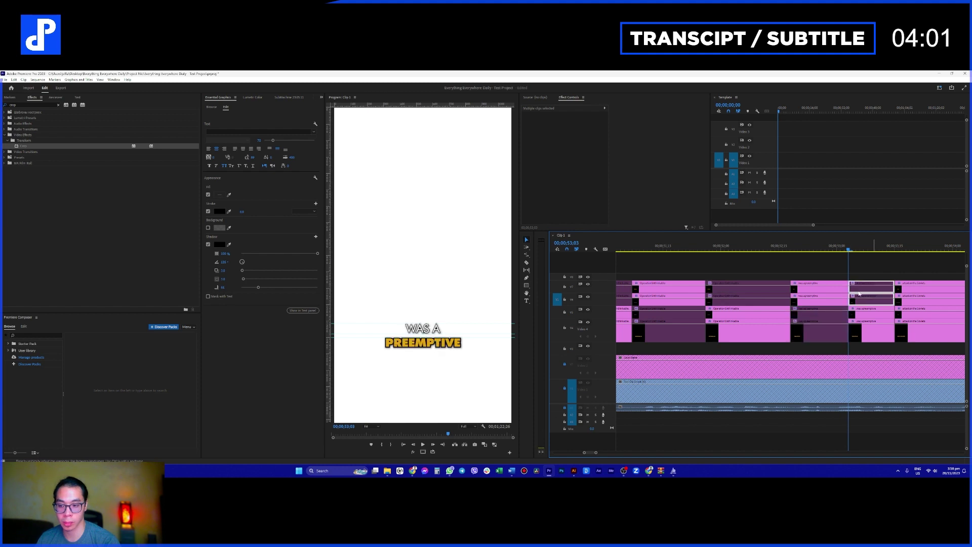
# - Split the "ATTACK ON THE SOVIETS" clips at "ON THE SOVIETS", disabling the lower pair before the cut and the upper pair after it
pyautogui.scroll(-1, 810, 303)
pyautogui.press('space')
pyautogui.moveTo(778, 300); pyautogui.dragTo(919, 297)
# - Split the "BY A COMBINED AMERICAN" clips at "AMERICAN", disabling the lower pair before the cut and the upper pair after it
pyautogui.press('space')
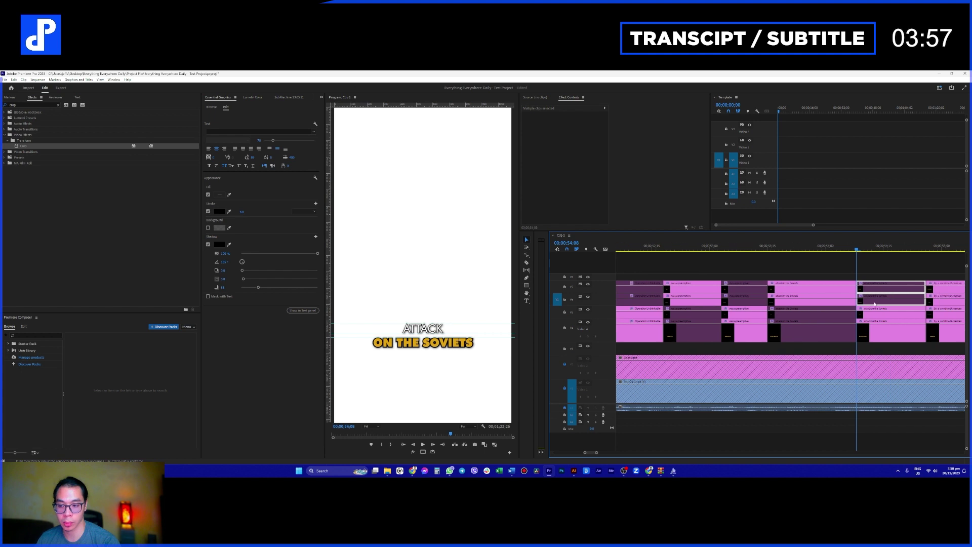
pyautogui.press('space')
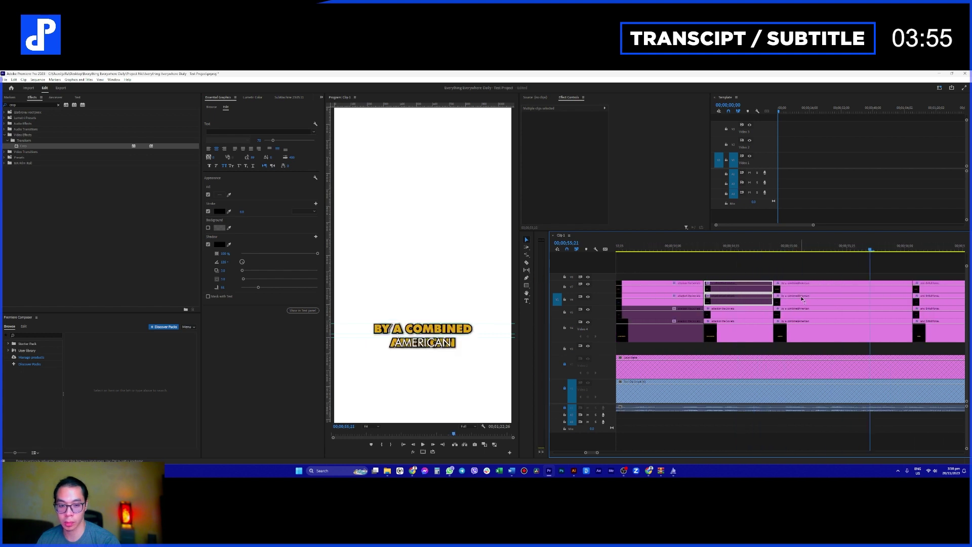
pyautogui.hotkey('ctrl', 'k')
pyautogui.click(841, 312)
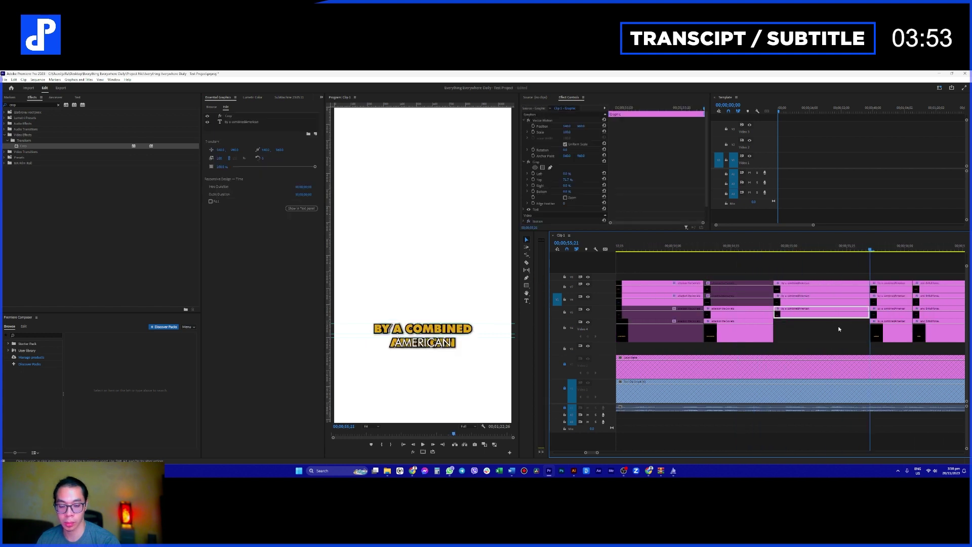
pyautogui.keyDown('shift'); pyautogui.click(838, 329); pyautogui.keyUp('shift')
pyautogui.hotkey('shift', 'e')
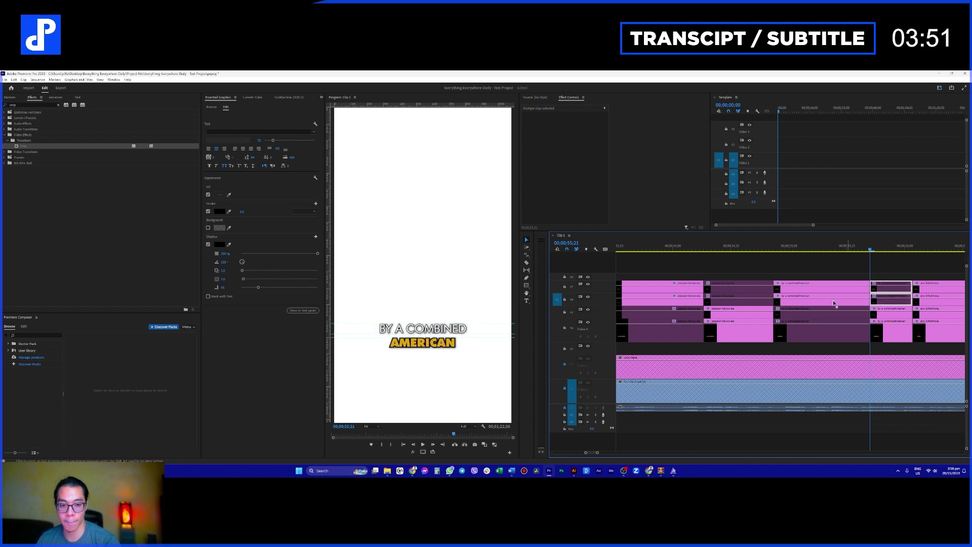
# - Split the "AND BRITISH FORCE." clips at "FORCE.", disabling the lower pair before the cut and the upper pair after it
pyautogui.press('space')
pyautogui.press('space')
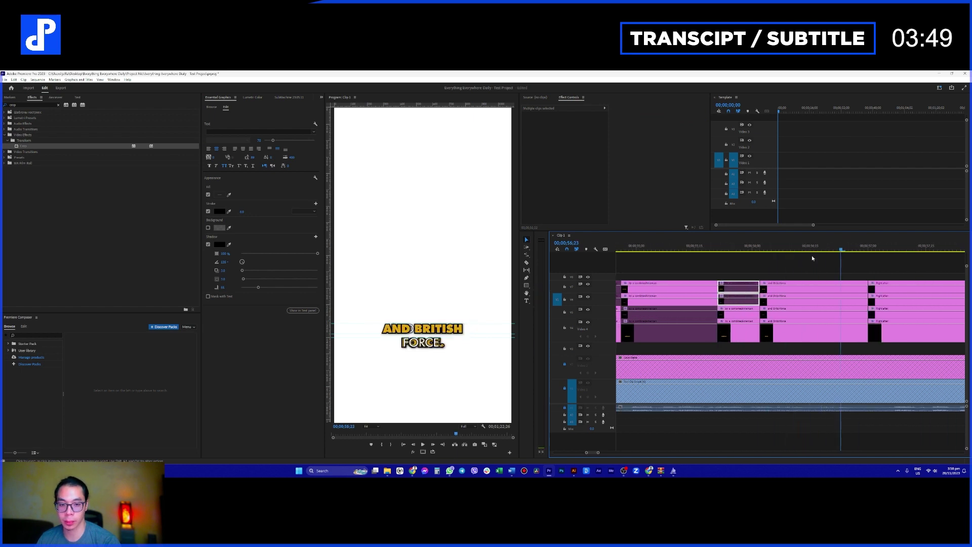
pyautogui.press('space')
pyautogui.press('space')
pyautogui.hotkey('ctrl', 'k')
pyautogui.click(792, 326)
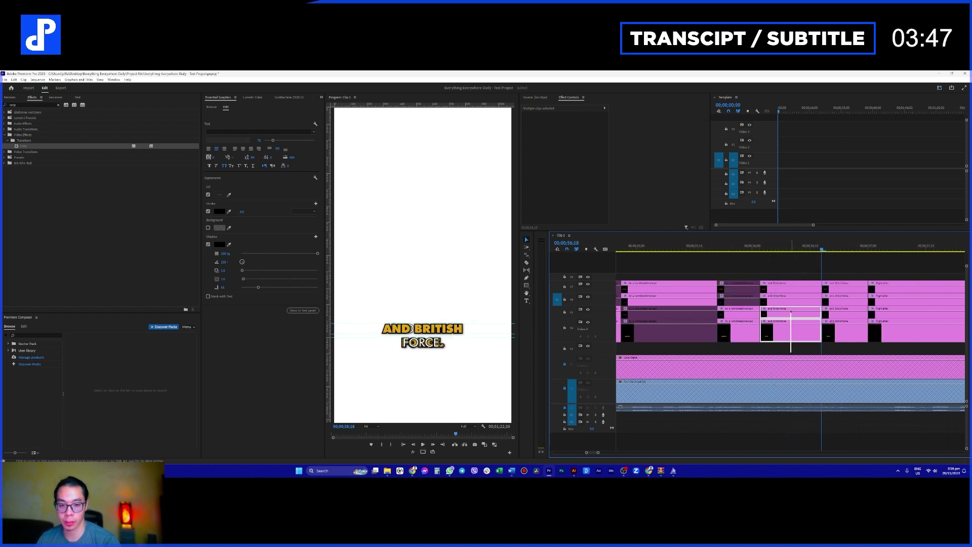
pyautogui.hotkey('shift', 'e')
pyautogui.click(849, 282)
pyautogui.keyDown('shift'); pyautogui.click(840, 296); pyautogui.keyUp('shift')
pyautogui.hotkey('shift', 'e')
# - Raise one clip of the one-line subtitle following "AND BRITISH FORCE." to the track above and disable its remaining clips
pyautogui.press('space')
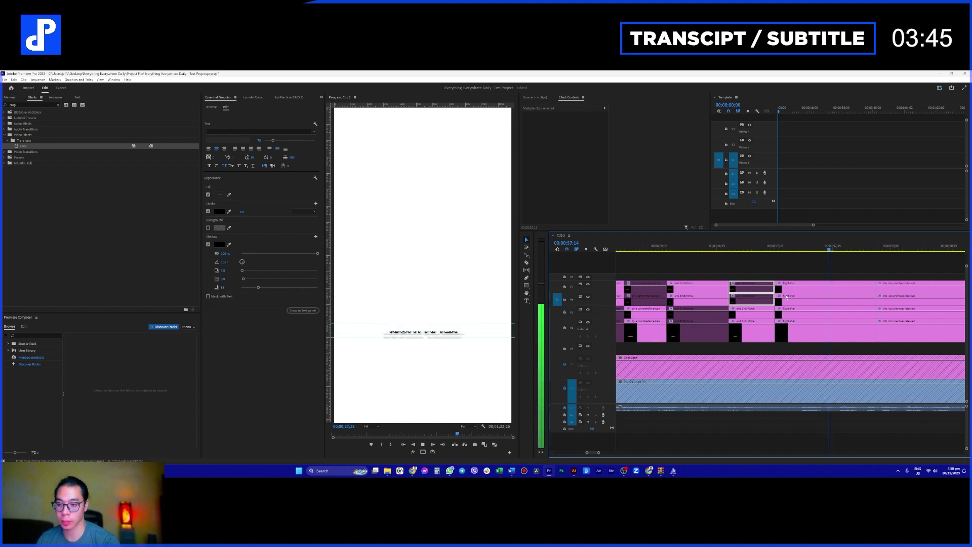
pyautogui.press('space')
pyautogui.hotkey('ctrl', 'z')
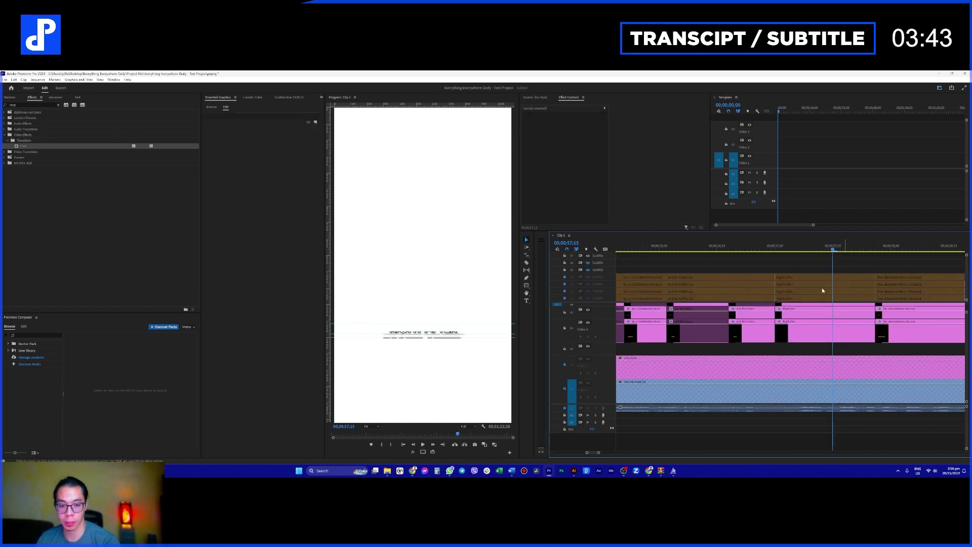
pyautogui.hotkey('ctrl', 'shift', 'z')
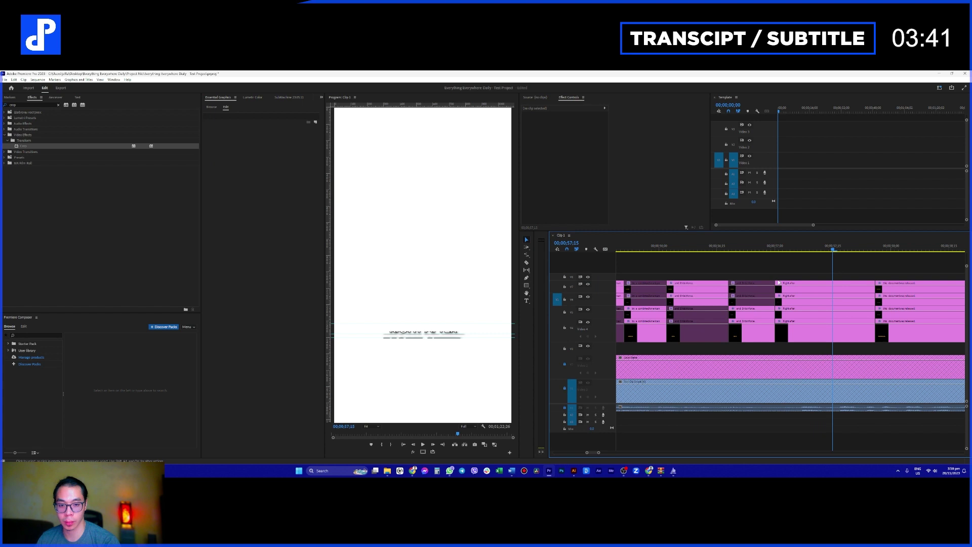
pyautogui.hotkey('ctrl', 'shift', 'z')
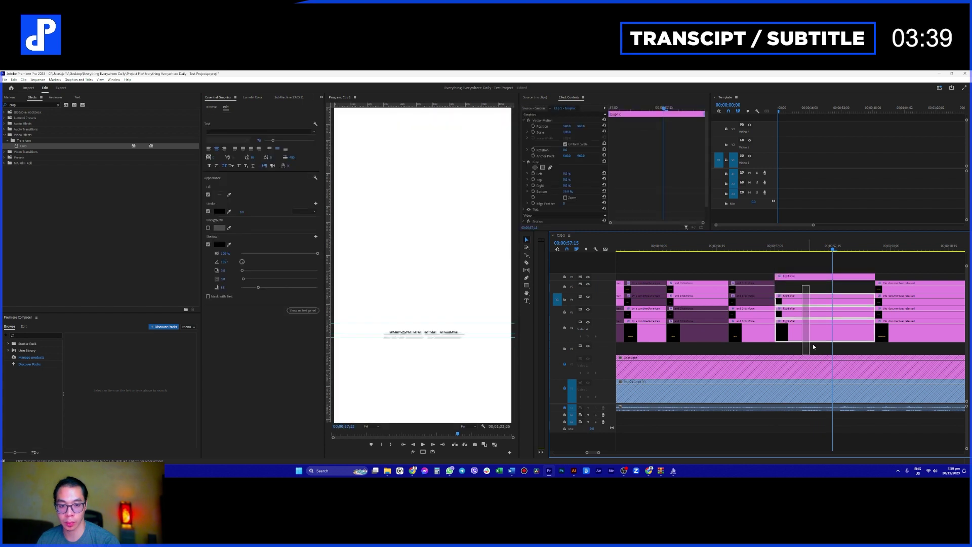
pyautogui.hotkey('ctrl', 'shift', 'z')
# - Split the "THIS DOCUMENT WAS RELEASED," clips at "WAS RELEASED,", disabling the lower pair before the cut and the upper pair after it
pyautogui.press('space')
pyautogui.press('space')
pyautogui.hotkey('ctrl', 'k')
pyautogui.moveTo(883, 273); pyautogui.dragTo(885, 303)
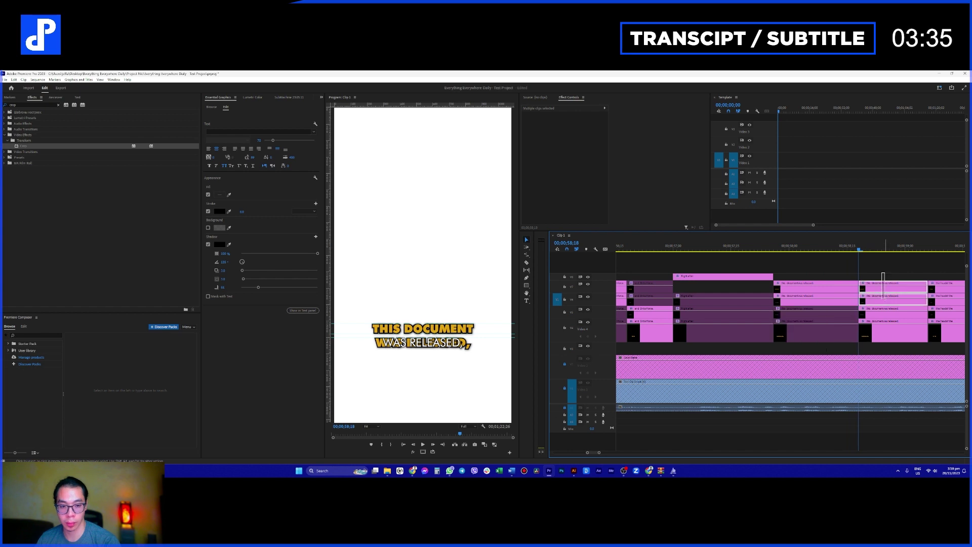
pyautogui.hotkey('shift', 'e')
# - Split the "THE HEAD OF THE" clips at "OF THE", disabling the lower pair before the cut and the upper pair after it
pyautogui.press('space')
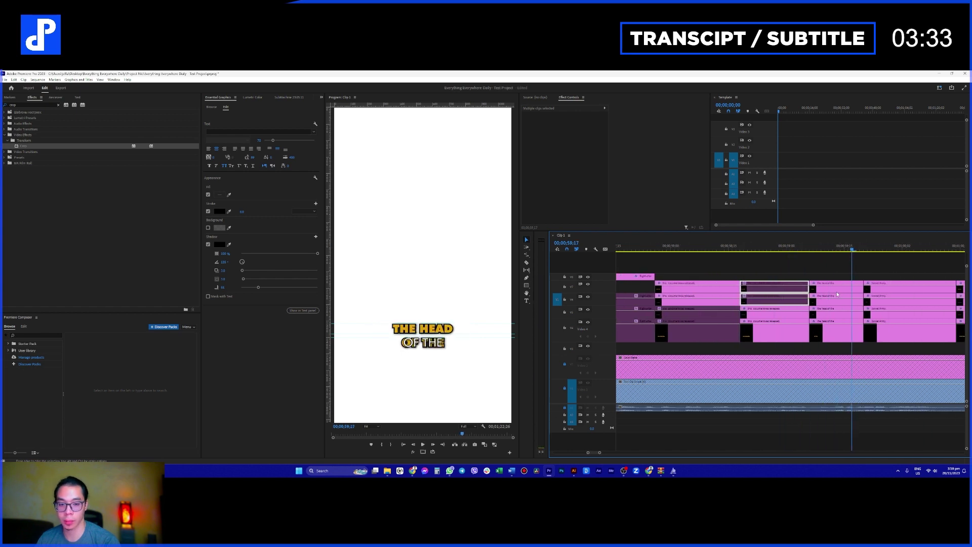
pyautogui.hotkey('ctrl', 'k')
pyautogui.moveTo(845, 274); pyautogui.dragTo(850, 301)
pyautogui.hotkey('shift', 'e')
# - Raise one clip of the one-line subtitle following "THE HEAD OF THE" to the track above and disable its remaining clips
pyautogui.press('space')
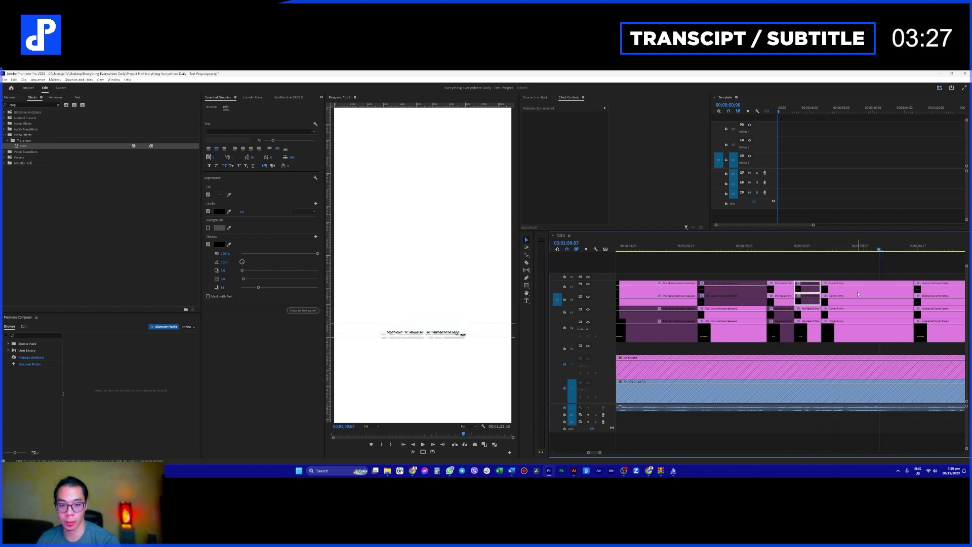
pyautogui.click(857, 294)
pyautogui.hotkey('shift', 'e')
# - Split the "ORDERED ALL SOVIET FORCES" clips at "SOVIET FORCES", disabling the lower pair before the cut and the upper pair after it
pyautogui.scroll(-3, 782, 314)
pyautogui.press('space')
pyautogui.press('space')
pyautogui.hotkey('ctrl', 'k')
pyautogui.click(788, 320)
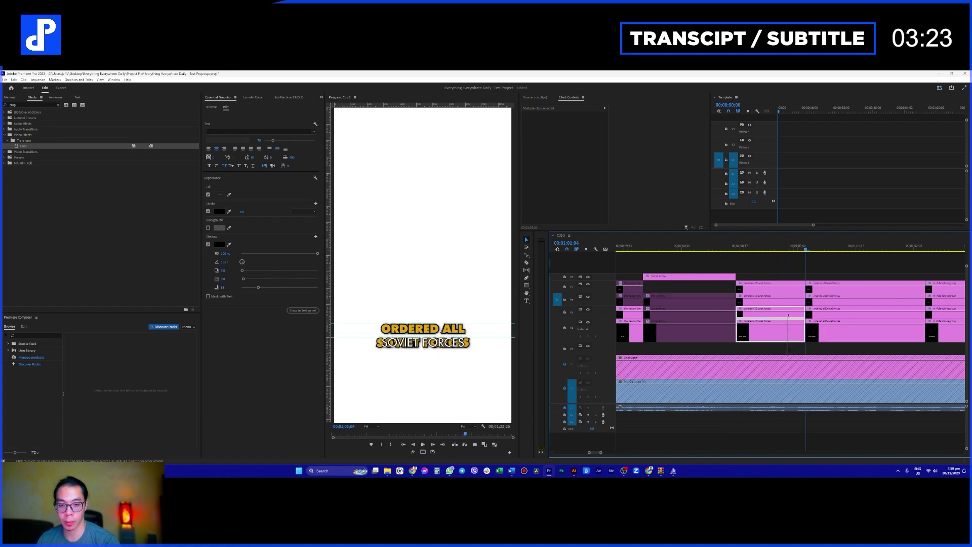
pyautogui.click(830, 284)
pyautogui.keyDown('shift'); pyautogui.click(830, 296); pyautogui.keyUp('shift')
pyautogui.hotkey('shift', 'e')
# - Split the "IN POLAND TO REGROUP" clips at "TO REGROUP", disabling the lower pair before the cut and the upper pair after it
pyautogui.press('space')
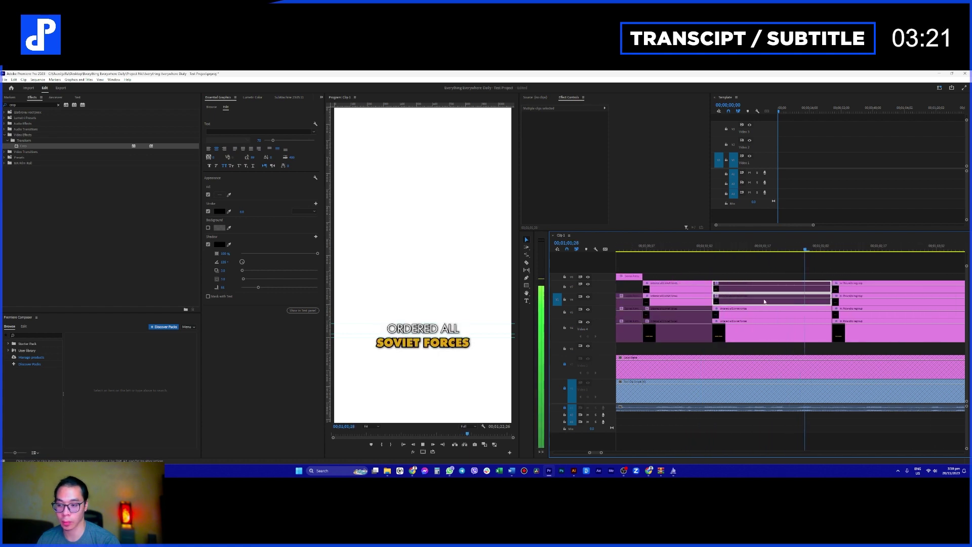
pyautogui.press('space')
pyautogui.hotkey('ctrl', 'k')
pyautogui.click(831, 285)
pyautogui.keyDown('shift'); pyautogui.click(829, 299); pyautogui.keyUp('shift')
pyautogui.hotkey('shift', 'e')
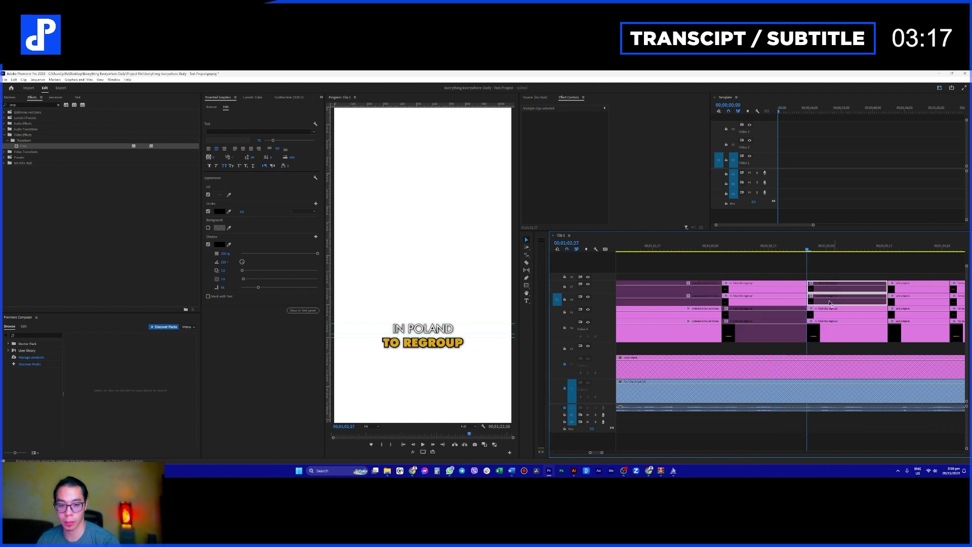
# - Raise one clip of the one-line subtitle following "IN POLAND TO REGROUP" to the track above and disable its remaining clips
pyautogui.press('space')
pyautogui.press('space')
pyautogui.moveTo(790, 285); pyautogui.dragTo(807, 329)
pyautogui.hotkey('shift', 'e')
# - Split the "FOR DEFENSIVE OPERATIONS." clips at "OPERATIONS.", disabling the lower pair before the cut and the upper pair after it
pyautogui.press('space')
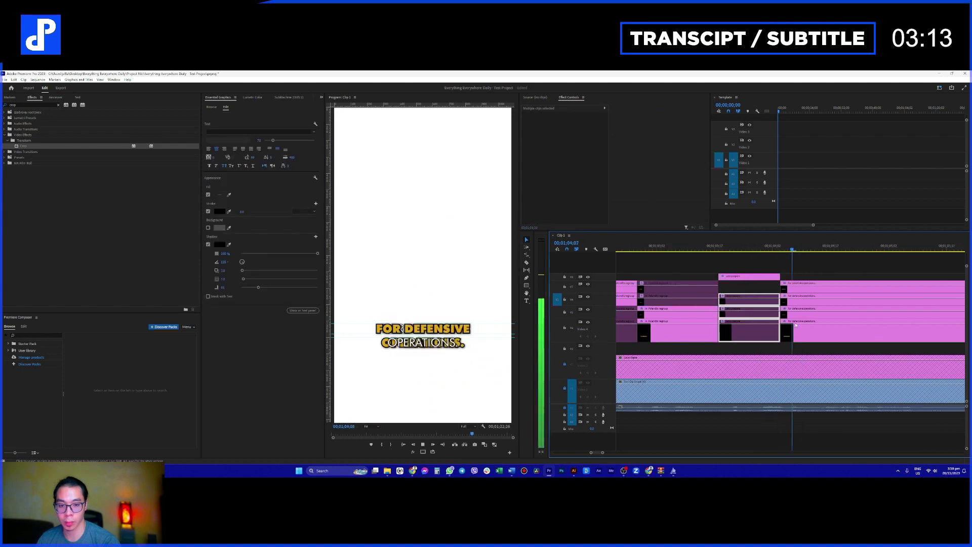
pyautogui.press('space')
pyautogui.hotkey('ctrl', 'k')
pyautogui.moveTo(830, 317); pyautogui.dragTo(833, 354)
pyautogui.hotkey('shift', 'e')
pyautogui.moveTo(912, 269); pyautogui.dragTo(913, 300)
pyautogui.hotkey('shift', 'e')
# - Split the "MANY PEOPLE THINK" clips at "THINK", disabling the lower pair before the cut and the upper pair after it
pyautogui.press('space')
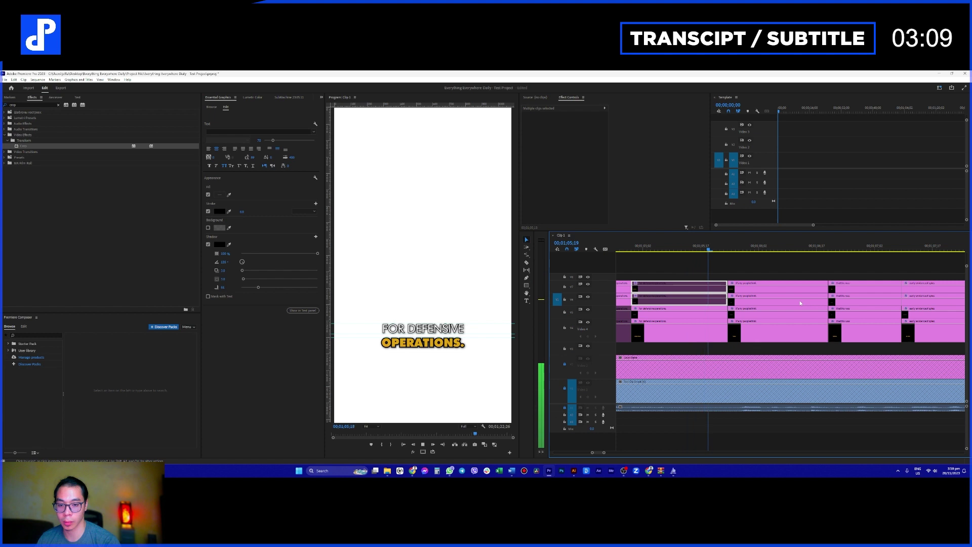
pyautogui.press('space')
pyautogui.hotkey('ctrl', 'k')
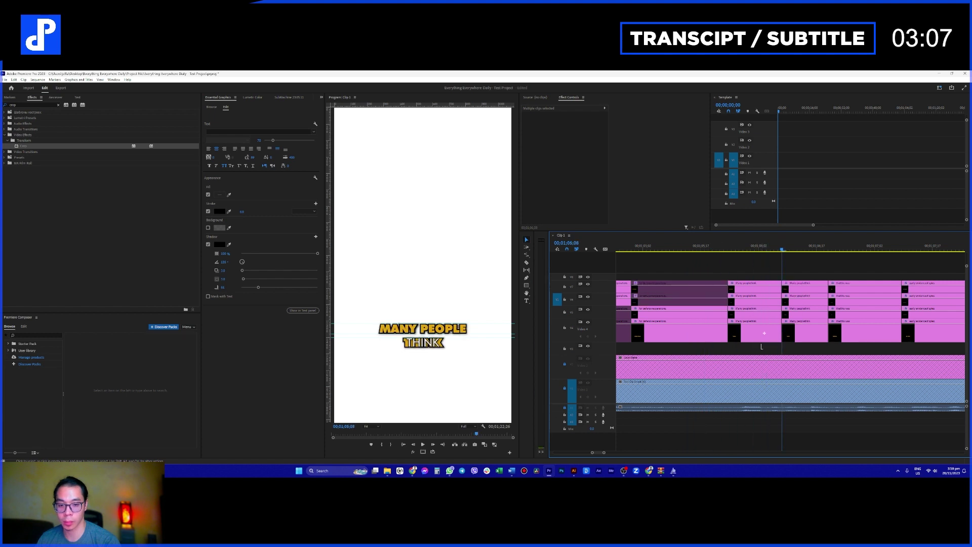
pyautogui.hotkey('shift', 'e')
pyautogui.moveTo(810, 280); pyautogui.dragTo(814, 303)
pyautogui.hotkey('shift', 'e')
# - Split the "THAT THIS WAS" clips at "THIS WAS", disabling the lower pair before the cut and the upper pair after it
pyautogui.press('space')
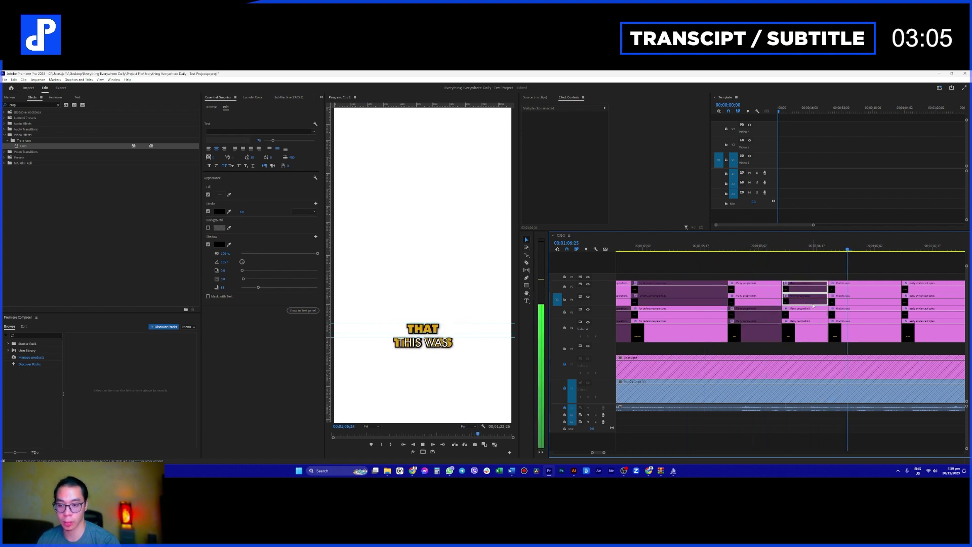
pyautogui.press('space')
pyautogui.moveTo(875, 249); pyautogui.dragTo(825, 248)
pyautogui.press('space')
pyautogui.press('space')
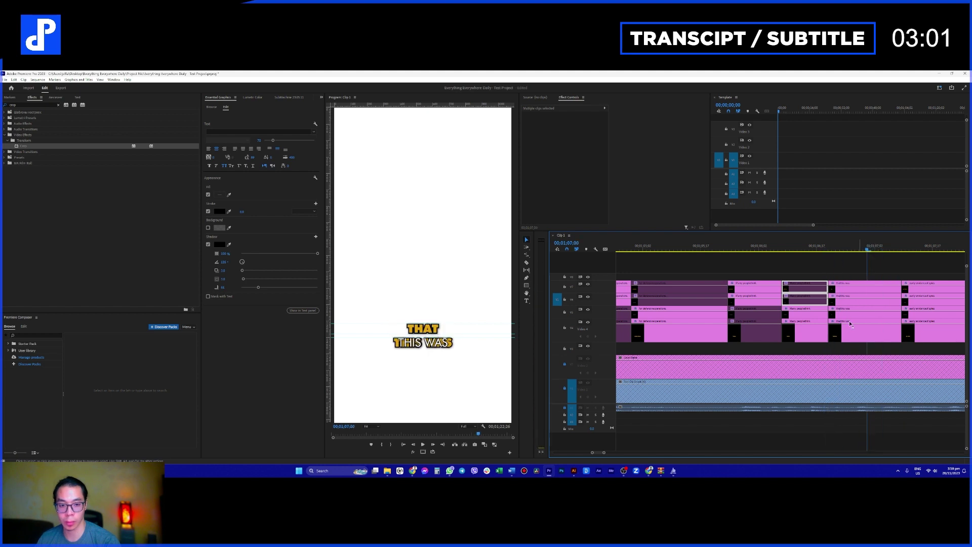
pyautogui.hotkey('ctrl', 'shift', 'k')
pyautogui.moveTo(855, 346); pyautogui.dragTo(852, 314)
pyautogui.hotkey('shift', 'e')
pyautogui.moveTo(882, 274); pyautogui.dragTo(880, 300)
pyautogui.hotkey('shift', 'e')
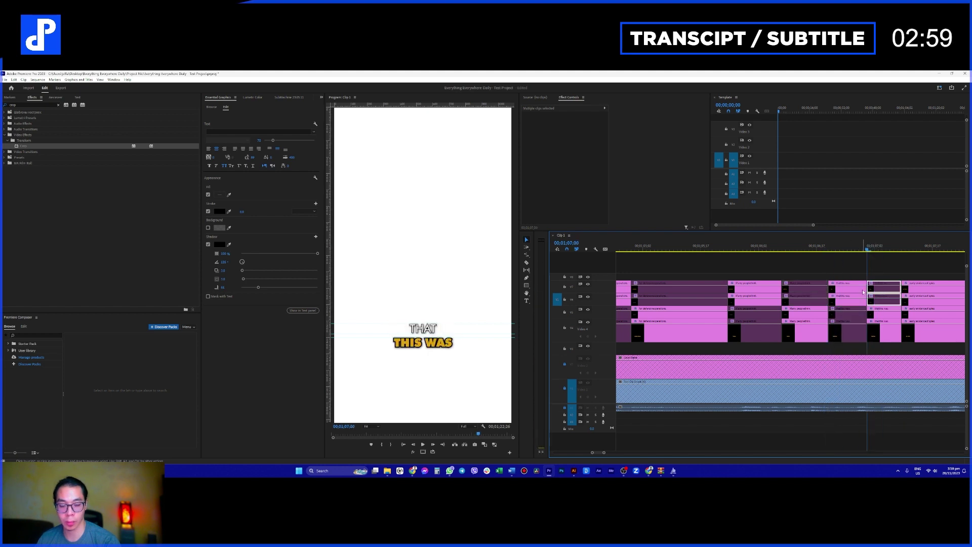
# - Split the "EARLY EVIDENCE OF SPIES" clips at "OF SPIES", disabling the lower pair before the cut and the upper pair after it
pyautogui.press('space')
pyautogui.press('space')
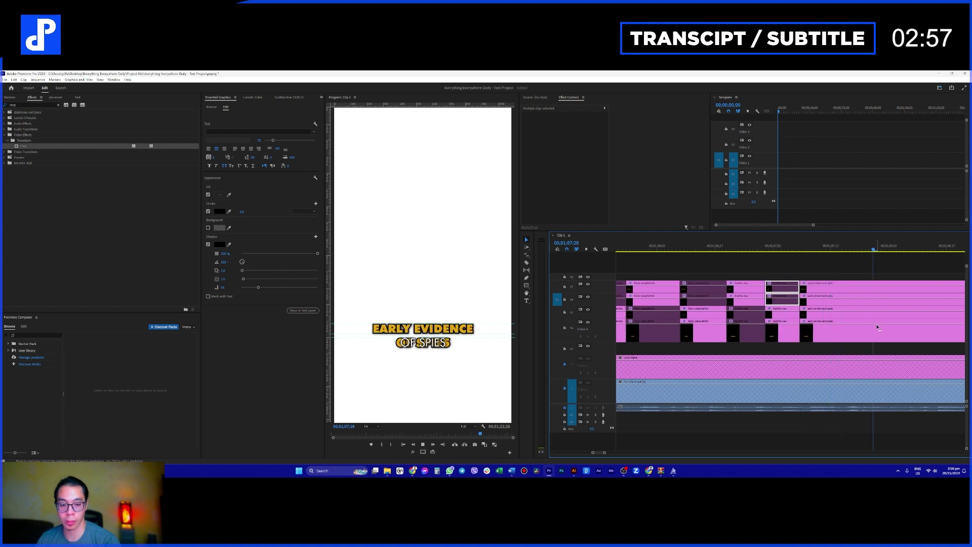
pyautogui.hotkey('ctrl', 'shift', 'k')
pyautogui.moveTo(860, 347); pyautogui.dragTo(856, 315)
pyautogui.hotkey('shift', 'e')
pyautogui.moveTo(915, 269); pyautogui.dragTo(913, 303)
pyautogui.hotkey('shift', 'e')
# - Raise one clip of the one-line subtitle following "EARLY EVIDENCE OF SPIES" to the track above and disable its remaining clips
pyautogui.press('space')
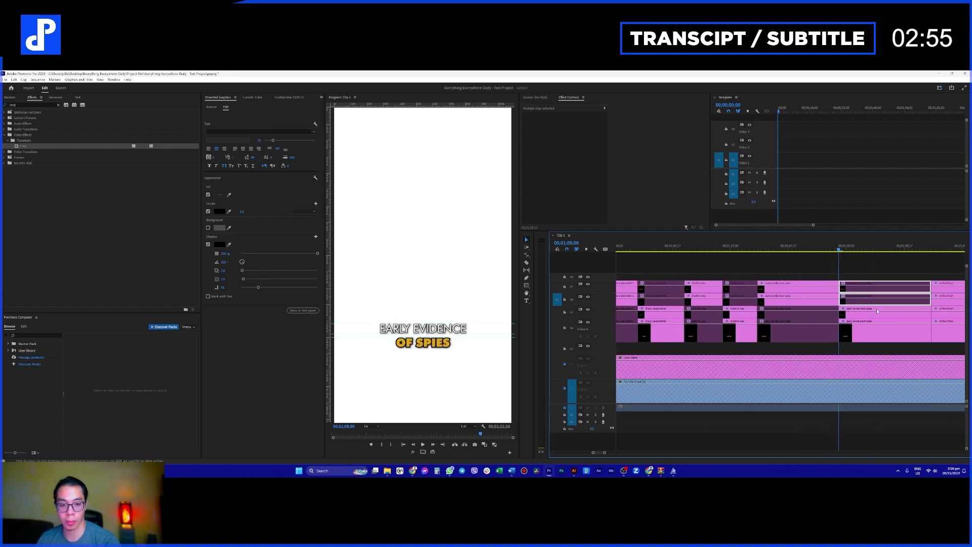
pyautogui.press('space')
pyautogui.moveTo(830, 293); pyautogui.dragTo(826, 278)
pyautogui.moveTo(860, 347); pyautogui.dragTo(840, 295)
pyautogui.hotkey('shift', 'e')
pyautogui.press('Right')
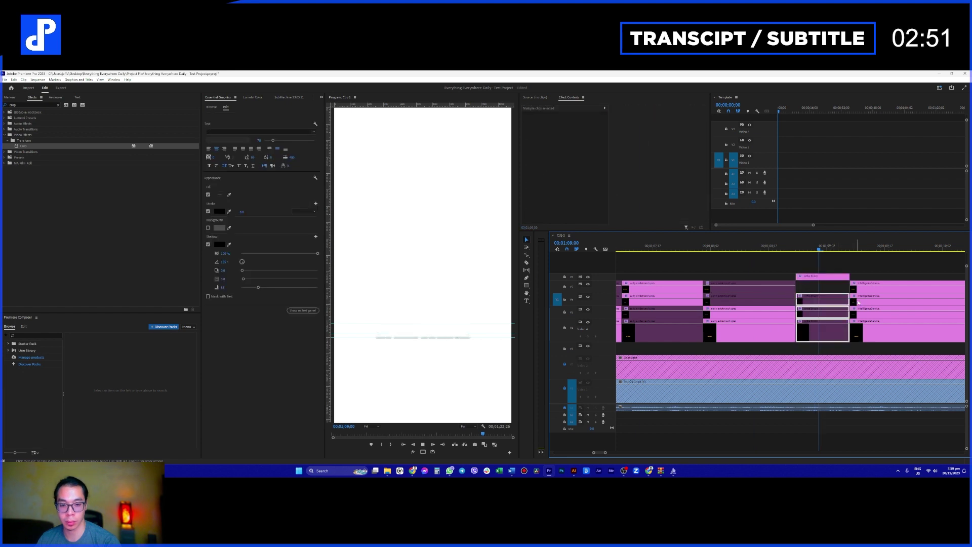
pyautogui.press('space')
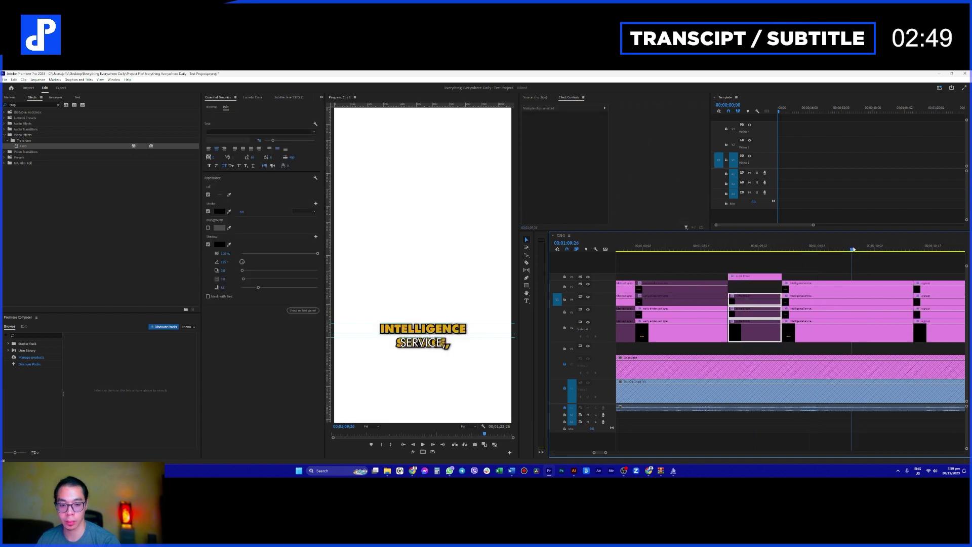
# - Split the "INTELLIGENCE SERVICE," clips at "SERVICE,", disabling the lower pair before the cut and the upper pair after it
pyautogui.hotkey('ctrl', 'k')
pyautogui.click(830, 328)
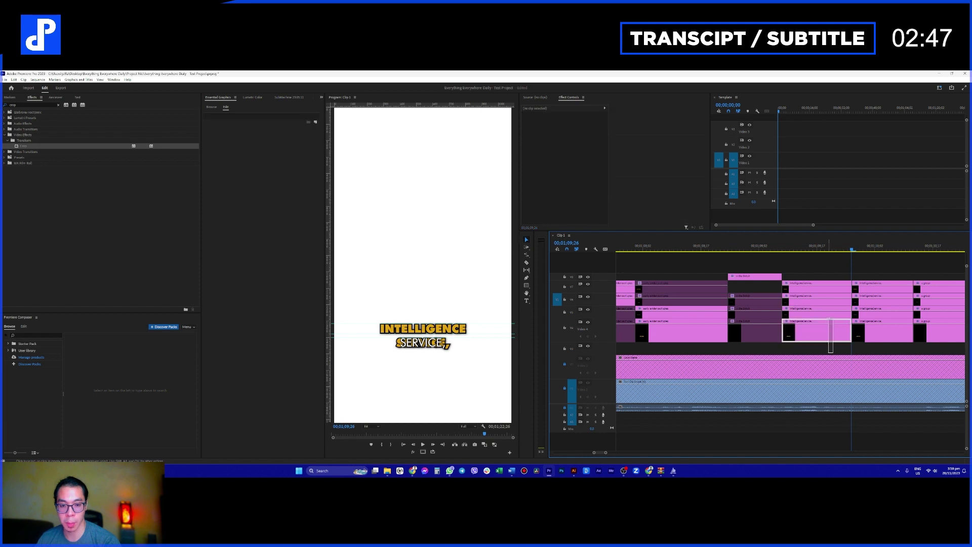
pyautogui.press('d')
# - Raise one clip of the one-line subtitle following "INTELLIGENCE SERVICE," to the track above and disable its remaining clips
pyautogui.press('space')
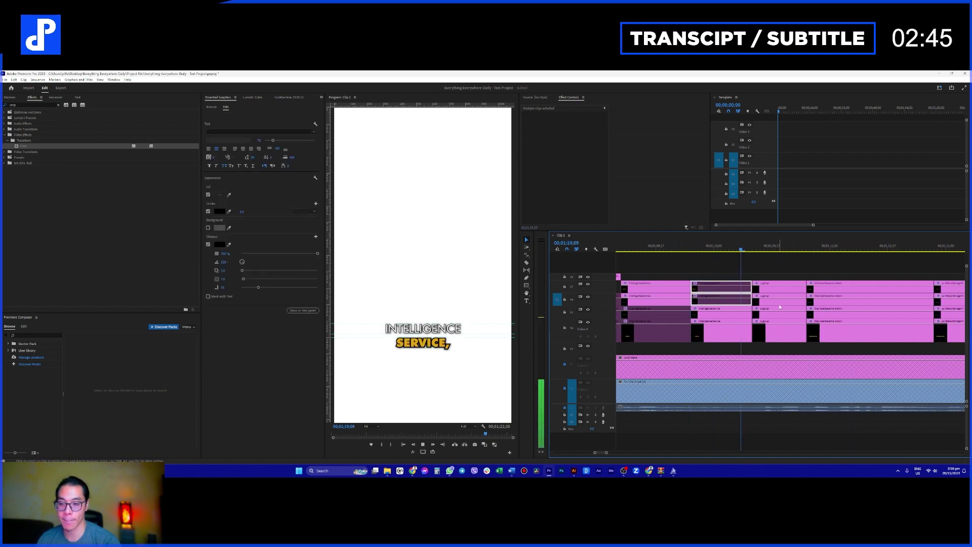
pyautogui.press('space')
pyautogui.click(782, 293)
pyautogui.hotkey('alt', 'Up')
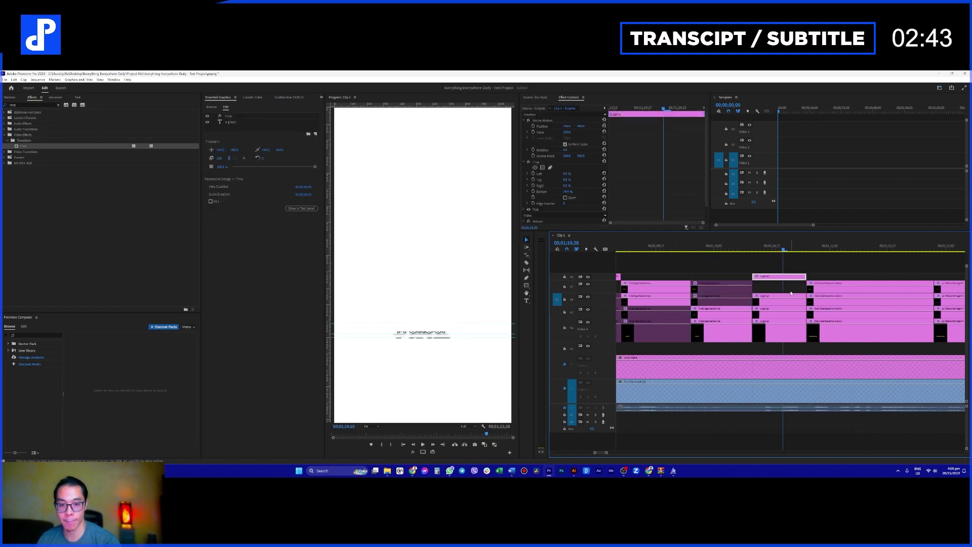
pyautogui.moveTo(794, 354); pyautogui.dragTo(795, 354)
# - Split the "THAT LATER BECAME KNOWN" clips at "BECAME KNOWN", disabling the lower pair before the cut and the upper pair after it
pyautogui.press('space')
pyautogui.press('space')
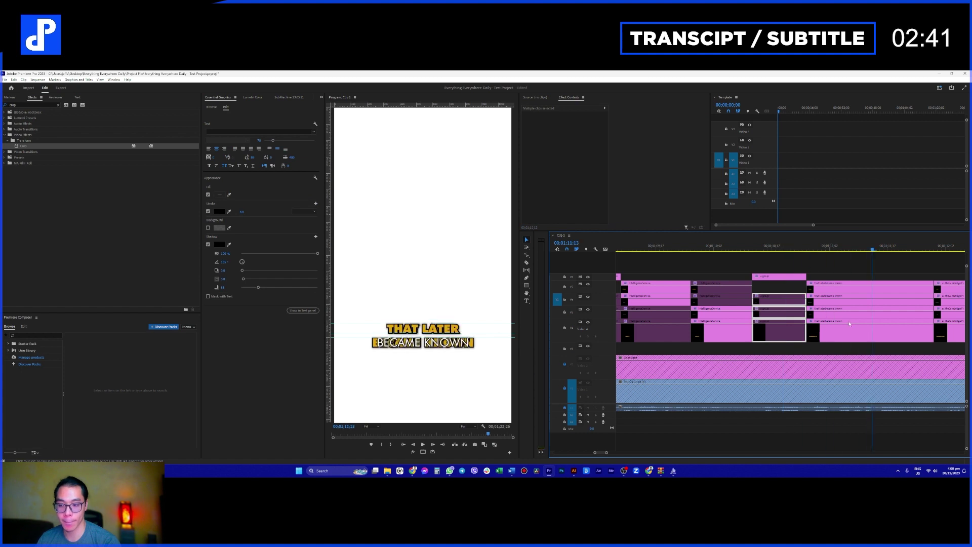
pyautogui.hotkey('ctrl', 'k')
pyautogui.moveTo(859, 354); pyautogui.dragTo(810, 306)
pyautogui.hotkey('shift', 'e')
pyautogui.moveTo(896, 268); pyautogui.dragTo(876, 303)
pyautogui.hotkey('shift', 'e')
# - Split the "AS THE CAMBRIDGE FIVE." clips at "CAMBRIDGE FIVE.", disabling the lower pair before the cut and the upper pair after it
pyautogui.scroll(-2, 816, 310)
pyautogui.press('space')
pyautogui.press('space')
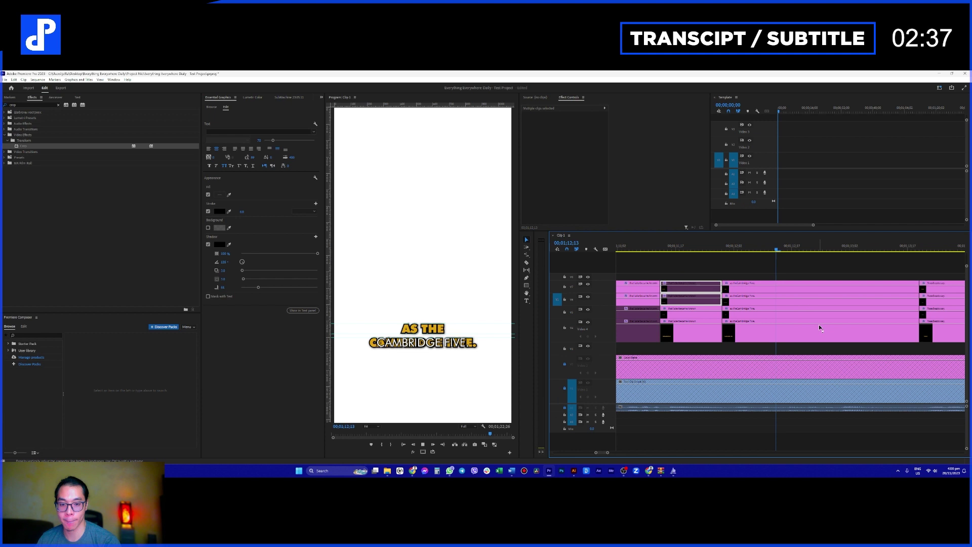
pyautogui.hotkey('ctrl', 'k')
pyautogui.moveTo(778, 358); pyautogui.dragTo(772, 324)
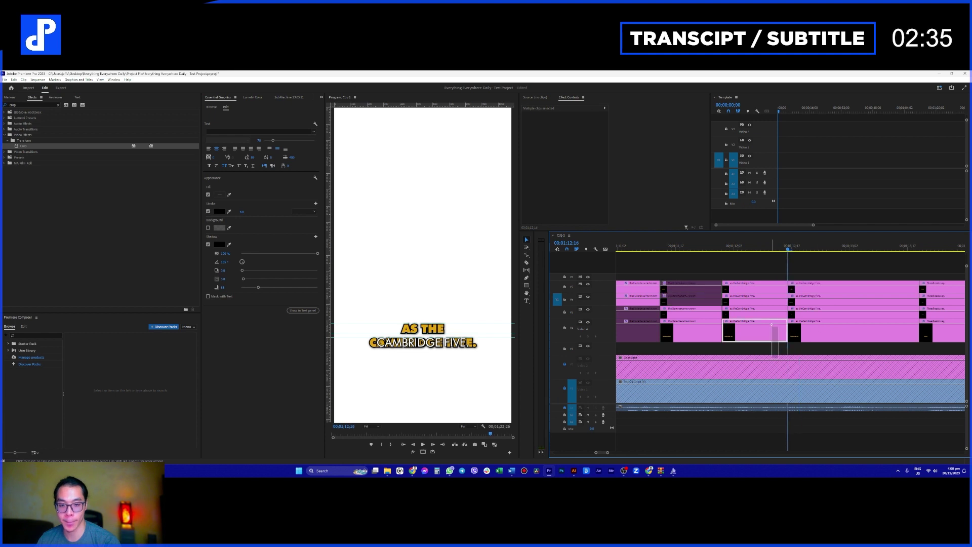
pyautogui.hotkey('shift', 'e')
pyautogui.moveTo(810, 268); pyautogui.dragTo(800, 303)
pyautogui.hotkey('shift', 'e')
# - Split the "NEEDLESS TO SAY," clips at "TO SAY,", disabling the lower pair before the cut and the upper pair after it
pyautogui.press('space')
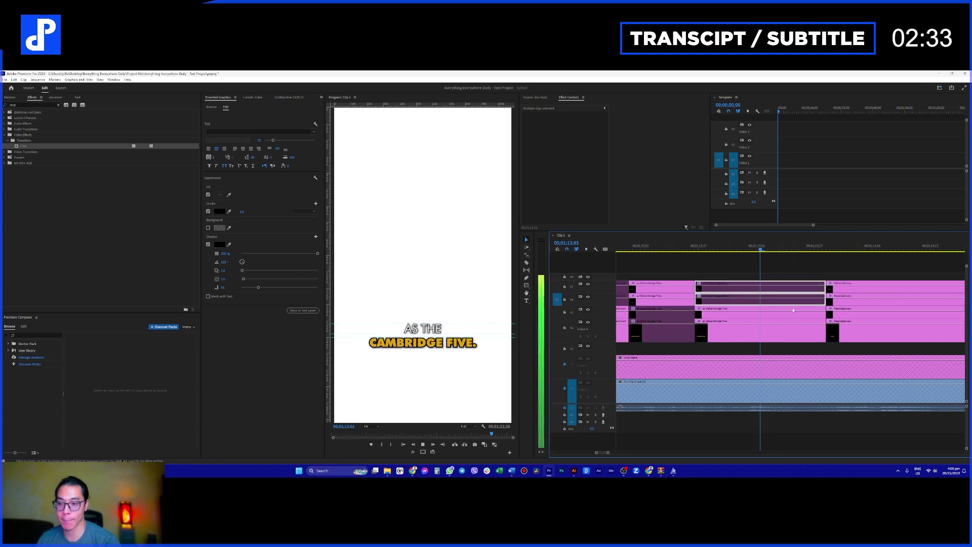
pyautogui.press('space')
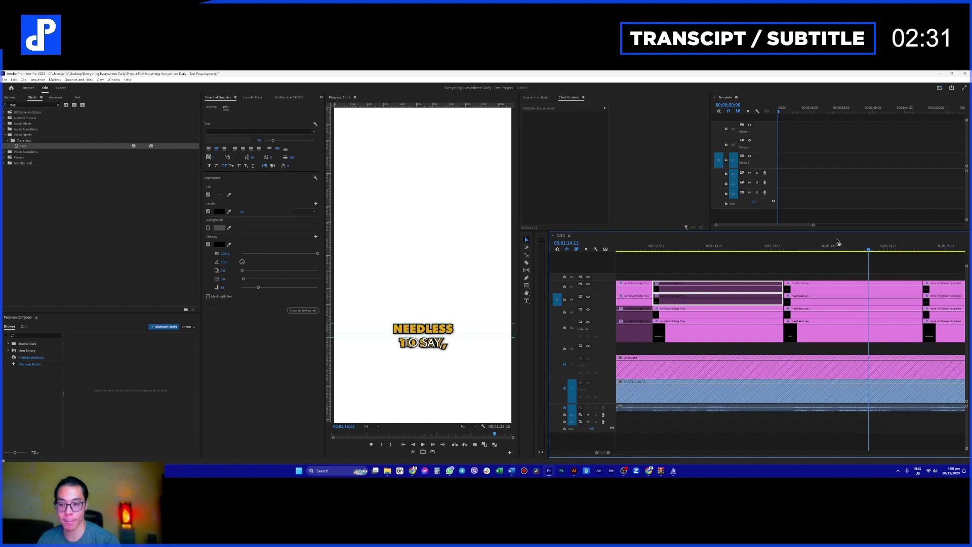
pyautogui.press('space')
pyautogui.press('space')
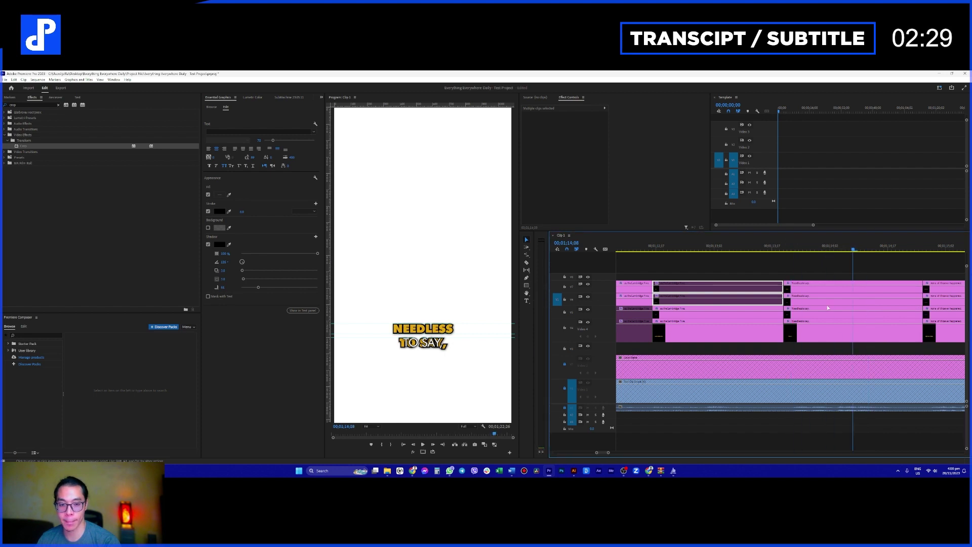
pyautogui.press('space')
pyautogui.press('space')
pyautogui.hotkey('ctrl', 'k')
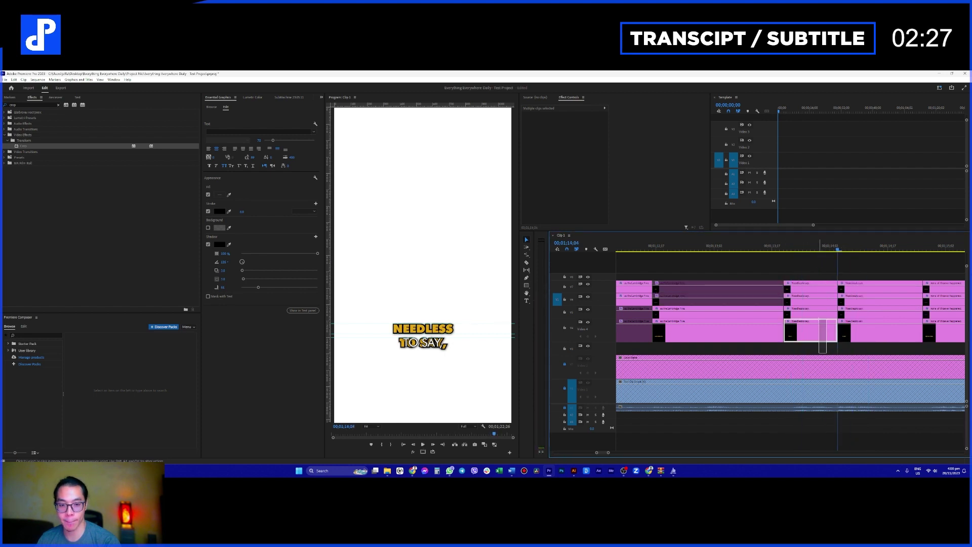
pyautogui.moveTo(861, 271); pyautogui.dragTo(860, 297)
pyautogui.hotkey('shift', 'e')
# - Split the "NONE OF THIS EVER HAPPENED." clips at "EVER HAPPENED.", disabling the lower pair before the cut and the upper pair after it
pyautogui.press('space')
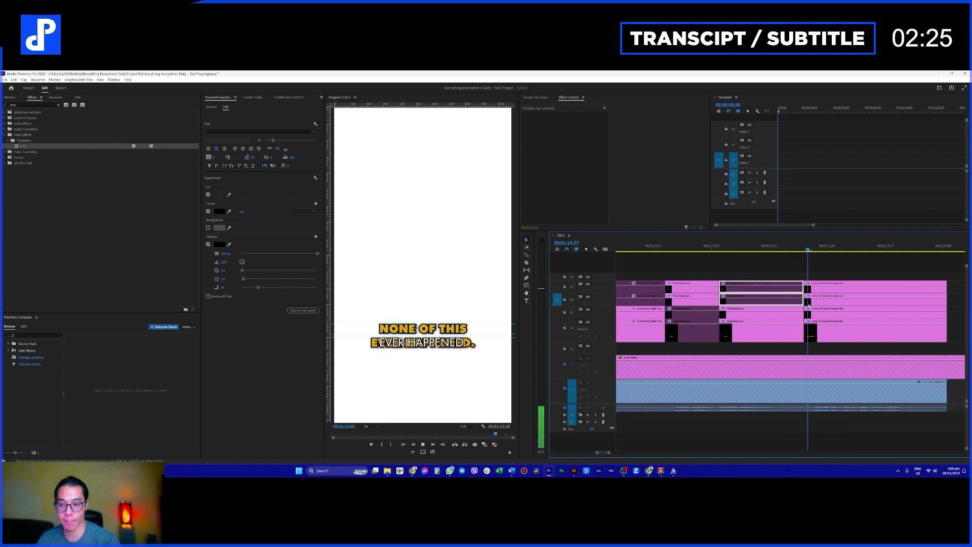
pyautogui.press('space')
pyautogui.press('space')
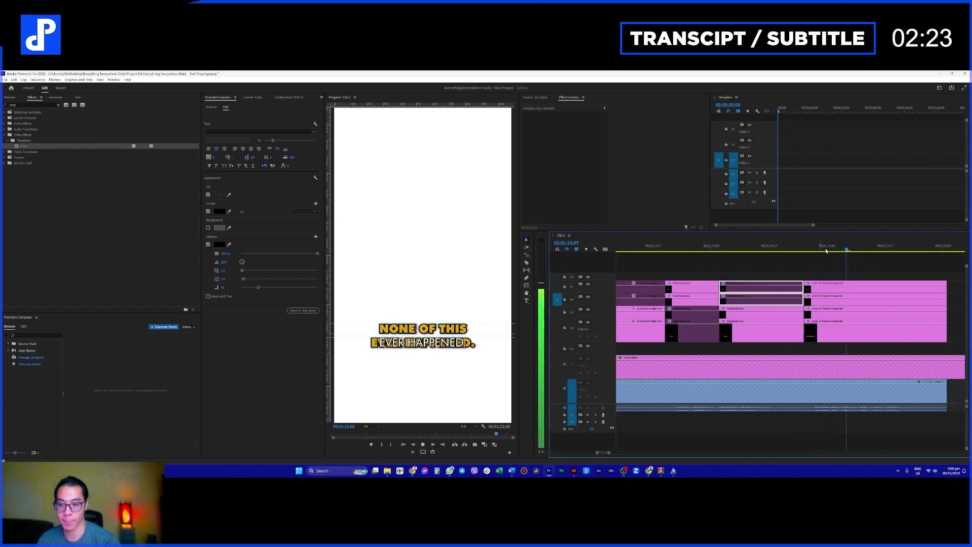
pyautogui.press('space')
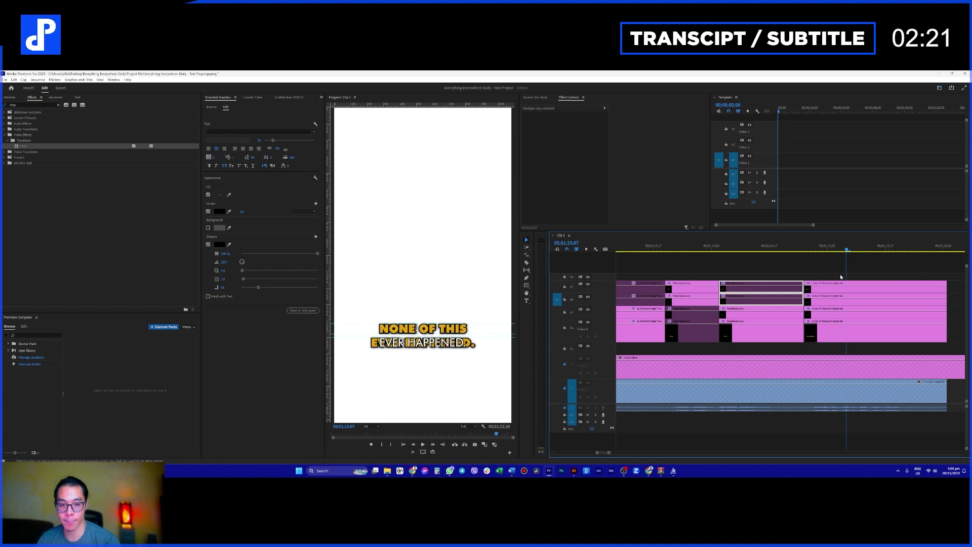
pyautogui.click(852, 298)
pyautogui.hotkey('ctrl', 'k')
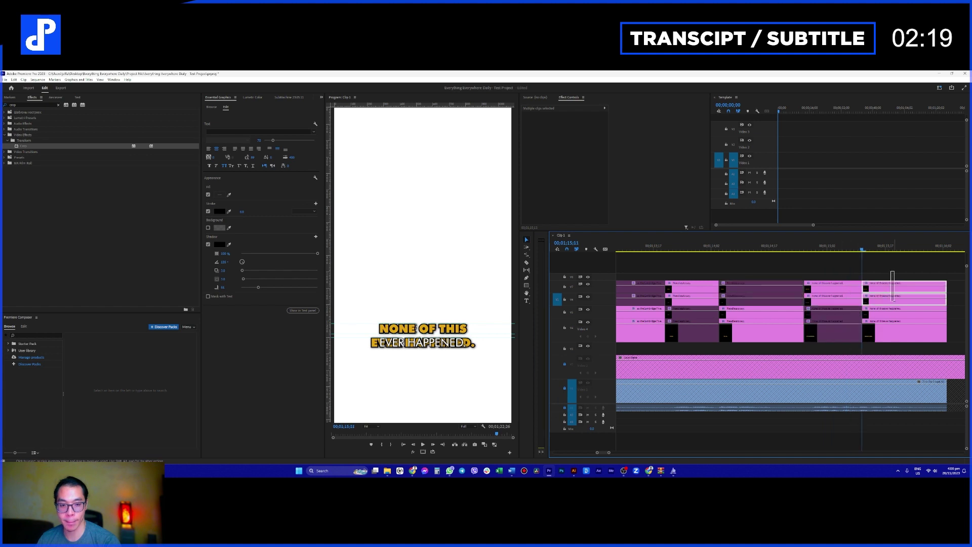
pyautogui.click(895, 302)
# - Unlock the white background track, cut its clip where the last subtitle ends, and delete the excess beyond the cut
pyautogui.scroll(-3, 895, 302)
pyautogui.press('c')
pyautogui.press('space')
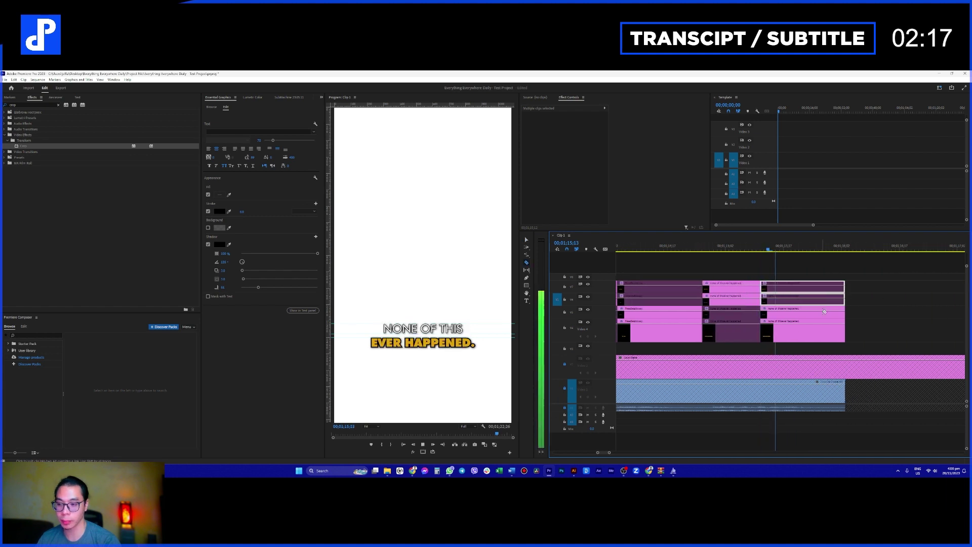
pyautogui.click(565, 364)
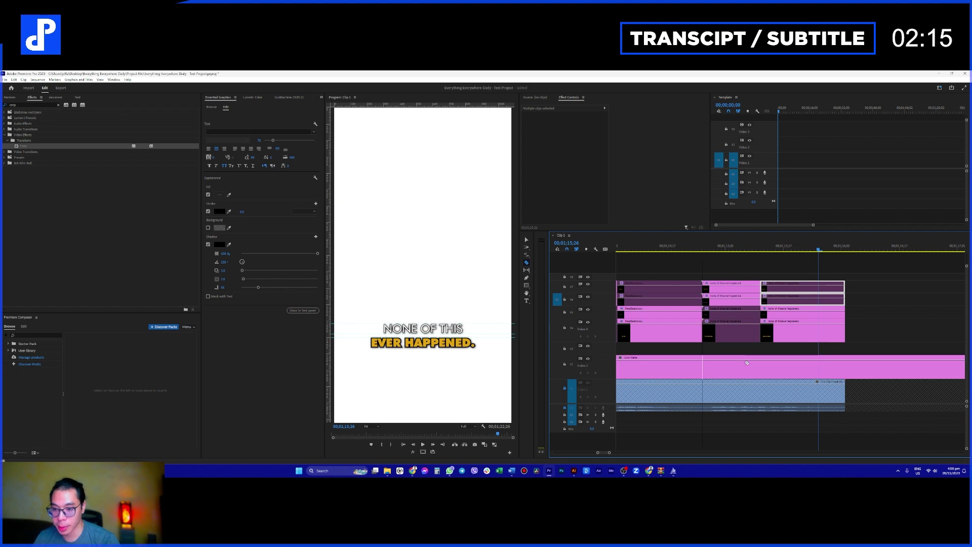
pyautogui.click(848, 370)
pyautogui.press('v')
pyautogui.click(861, 368)
pyautogui.press('Delete')
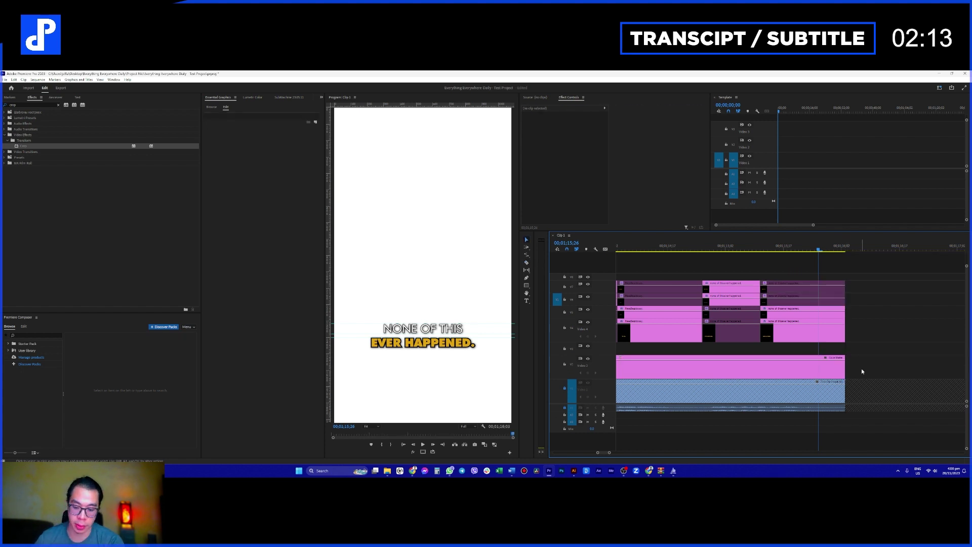
# - Return to the start of the sequence and lock the subtitle tracks beneath the raised one-line clips
pyautogui.press('Home')
pyautogui.press('-')
pyautogui.press('-')
pyautogui.press('-')
pyautogui.press('-')
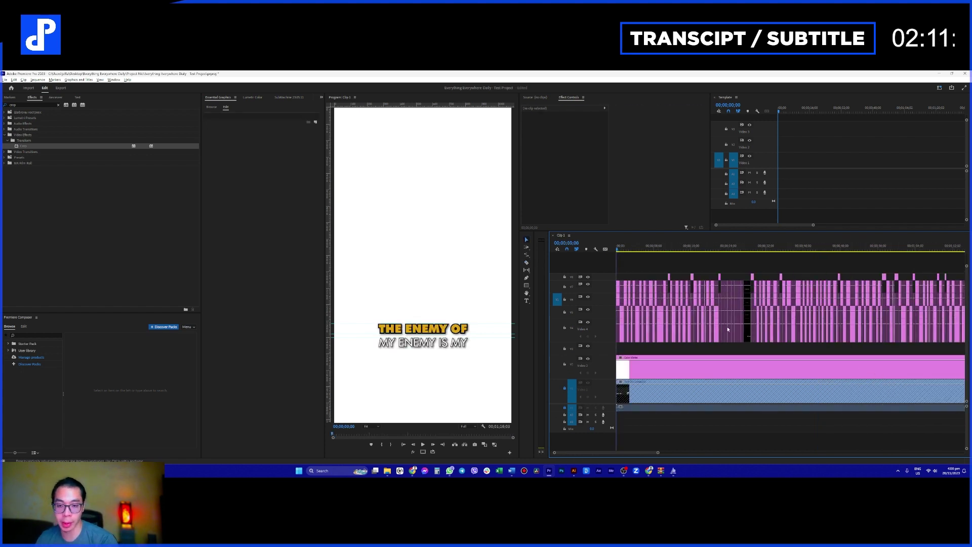
pyautogui.press('=')
pyautogui.press('=')
pyautogui.press('=')
pyautogui.press('=')
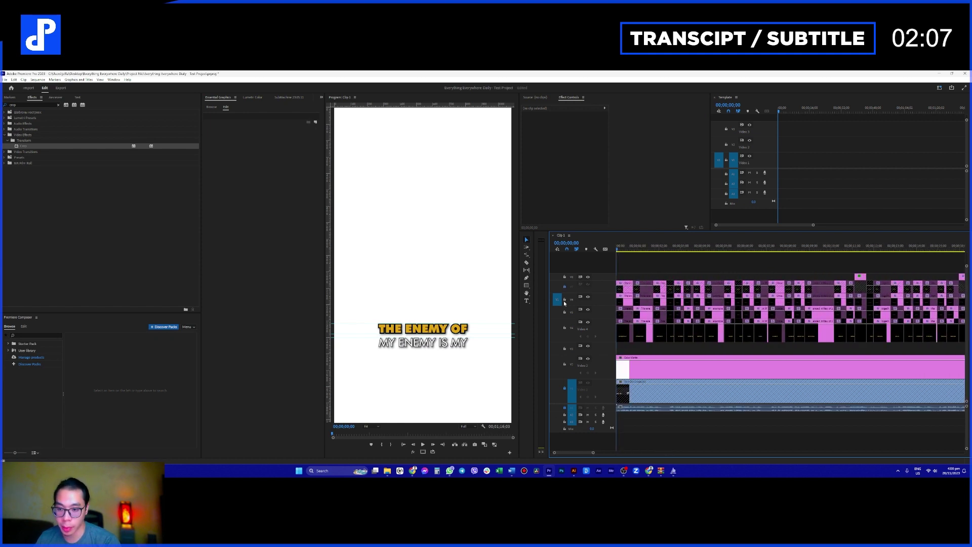
pyautogui.hscroll(6, 771, 272)
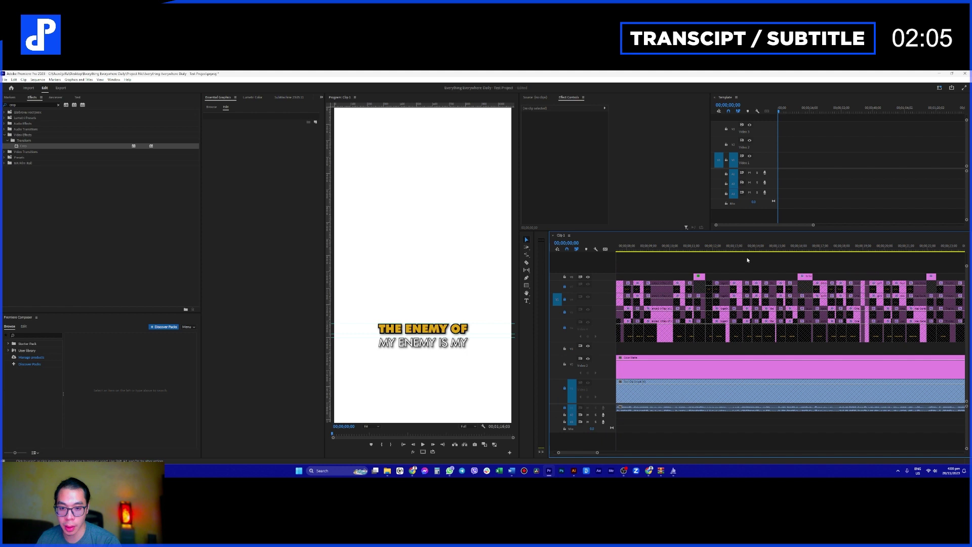
# - Remove all video attributes, including the Crop effect, from the raised one-line subtitle clips that follow "THE ALLIANCE"
pyautogui.moveTo(696, 248); pyautogui.dragTo(698, 247)
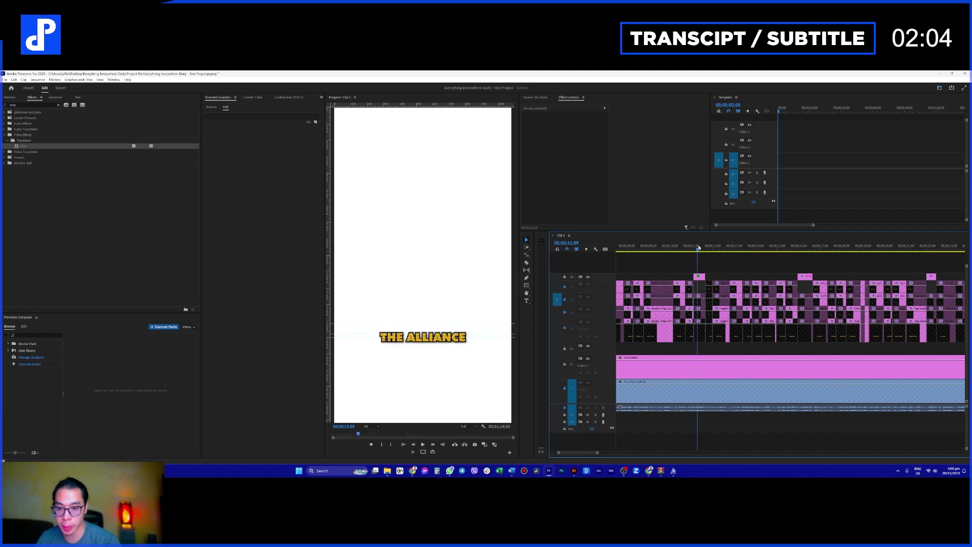
pyautogui.click(699, 277)
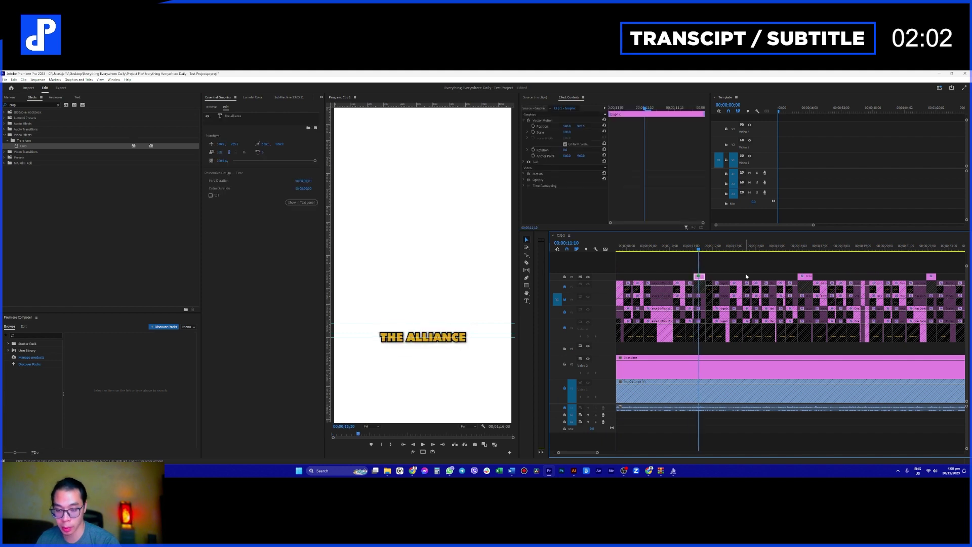
pyautogui.keyDown('shift'); pyautogui.click(804, 276); pyautogui.keyUp('shift')
pyautogui.click(565, 364)
pyautogui.click(805, 248)
pyautogui.click(702, 280)
pyautogui.click(699, 249)
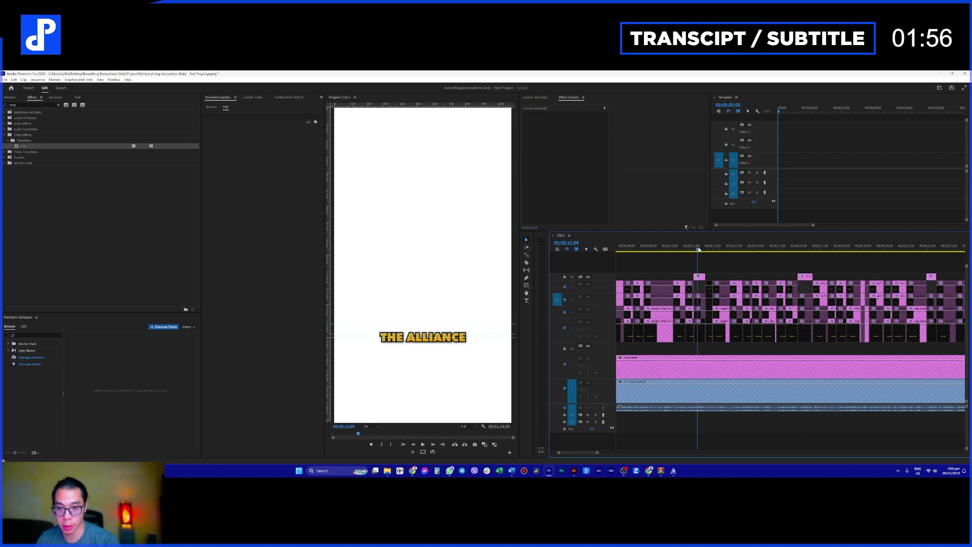
pyautogui.click(699, 277)
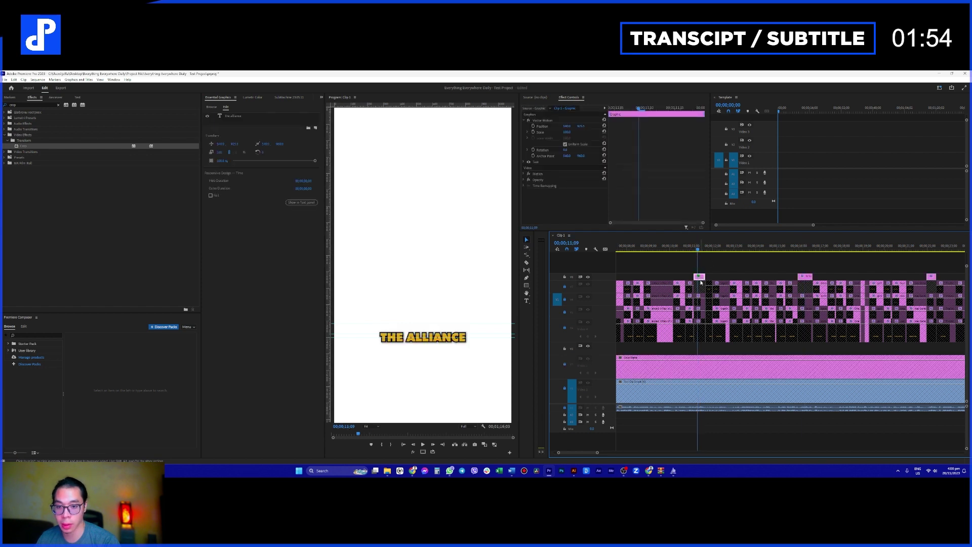
pyautogui.keyDown('shift'); pyautogui.click(804, 277); pyautogui.keyUp('shift')
pyautogui.rightClick(805, 277)
pyautogui.click(834, 212)
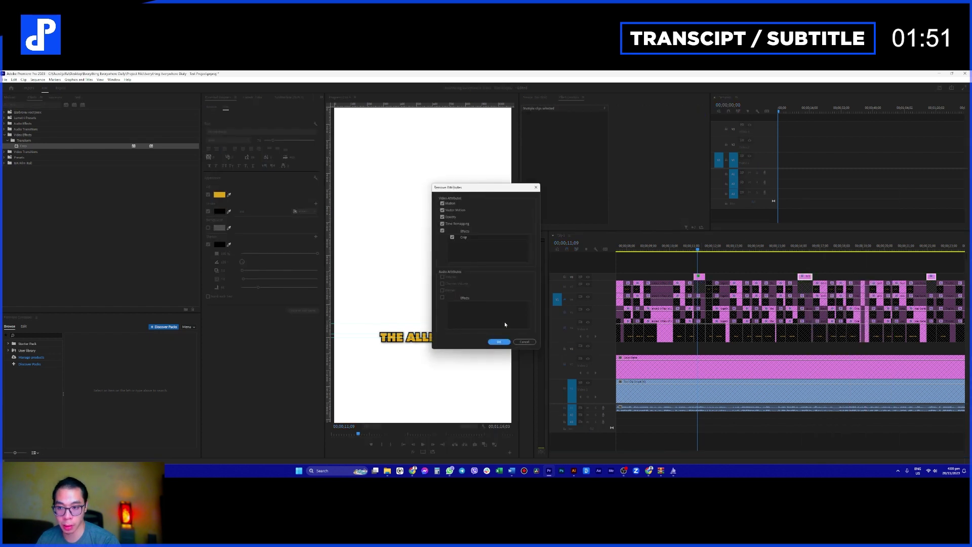
pyautogui.click(500, 342)
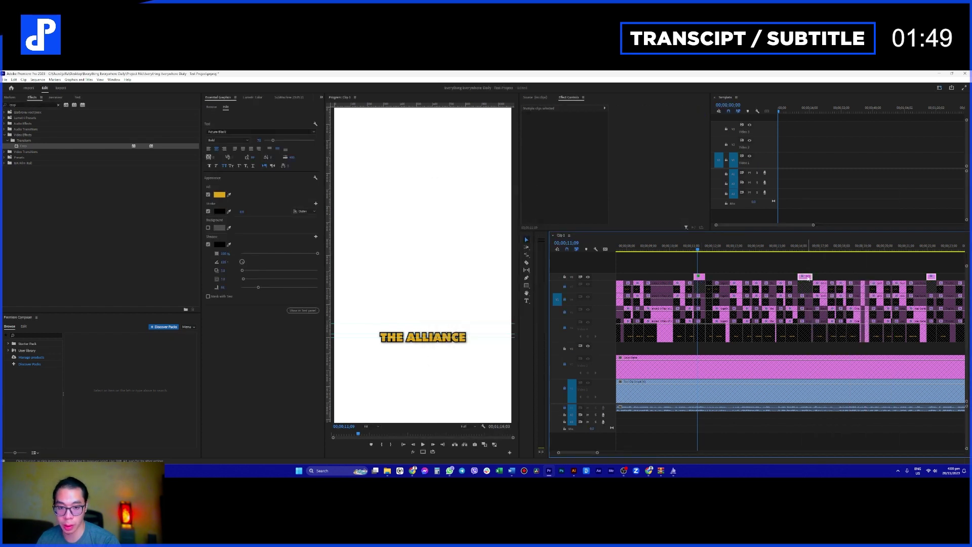
# - Paste the Motion, Vector Motion and Opacity attributes of the "THE ALLIANCE" clip onto the raised one-line subtitle clips following it
pyautogui.rightClick(808, 278)
pyautogui.click(831, 206)
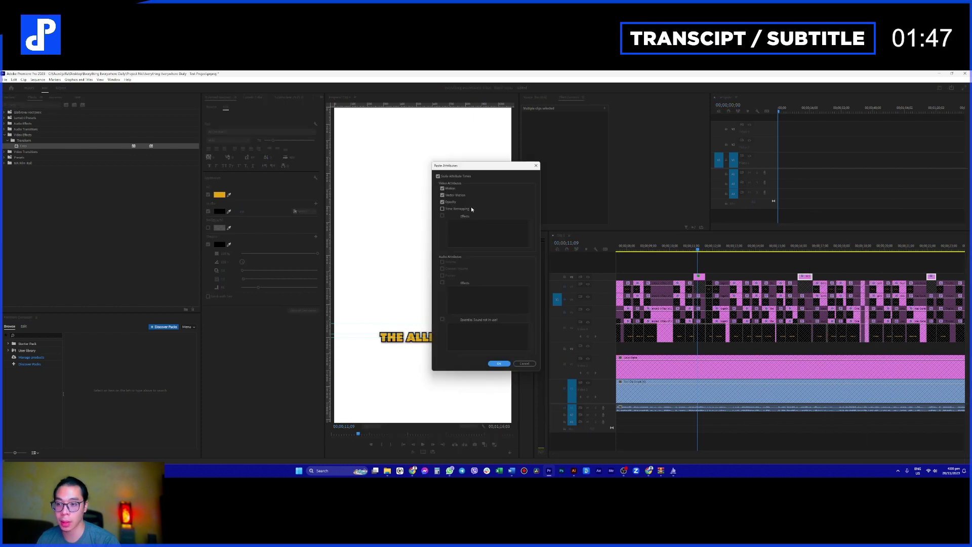
pyautogui.click(500, 363)
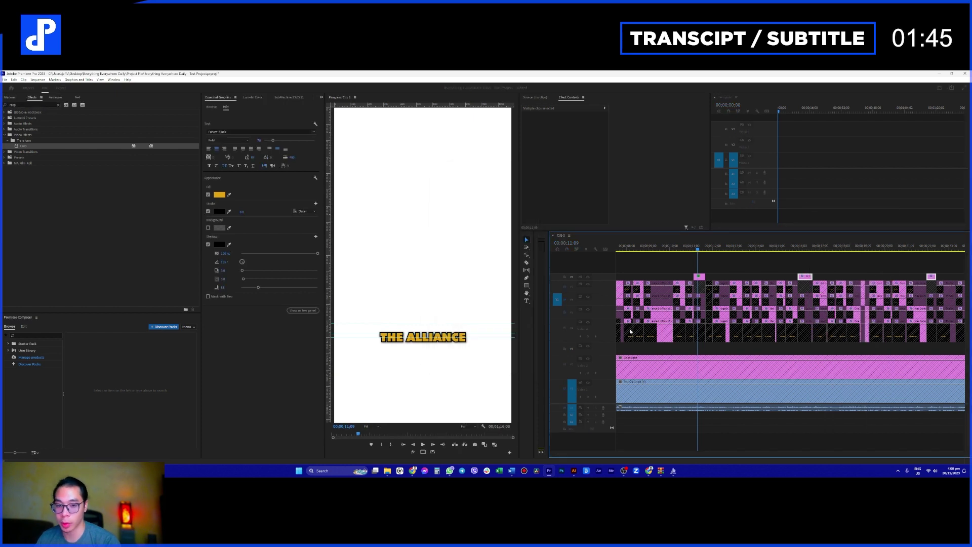
# - Unlock the subtitle and background tracks and play the sequence from its start to review the subtitles
pyautogui.click(810, 247)
pyautogui.moveTo(810, 247); pyautogui.dragTo(618, 256)
pyautogui.press('Home')
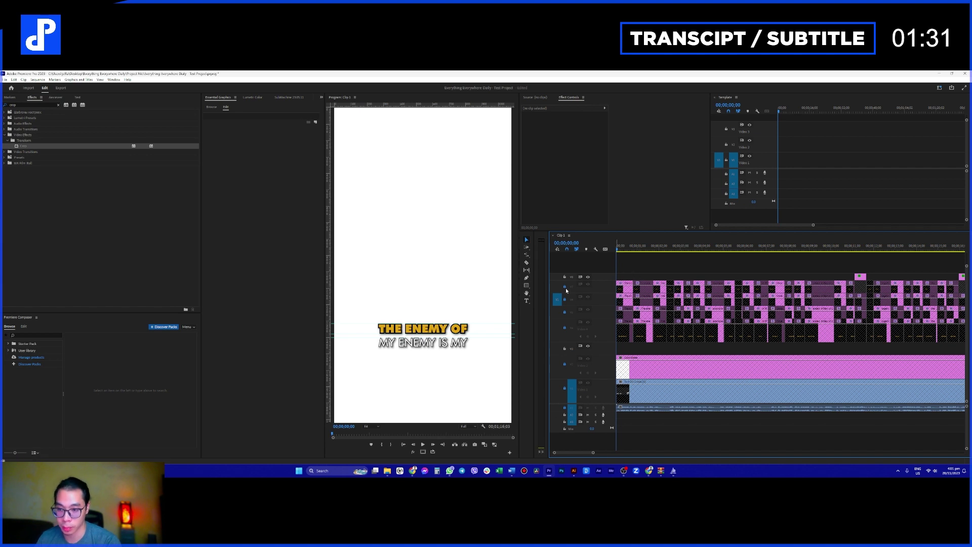
pyautogui.press('space')
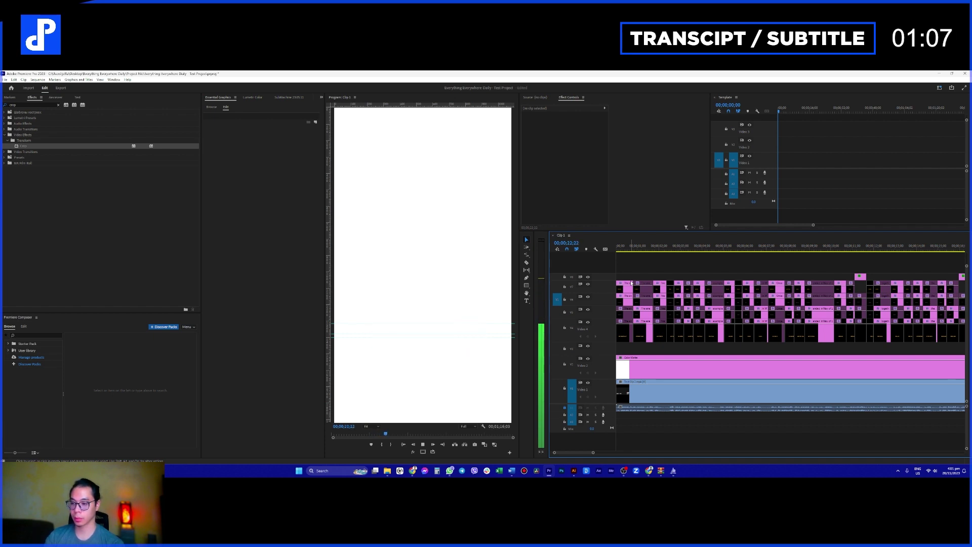
pyautogui.press('space')
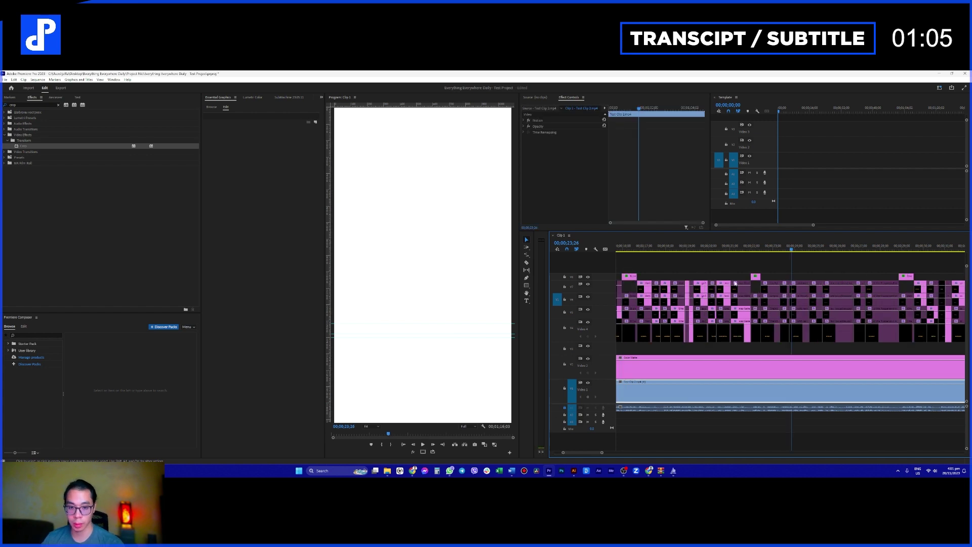
# - Inspect the stretch of disabled subtitle clips and play on from before "ONE OTHER" to check the highlight timing
pyautogui.scroll(-5, 818, 298)
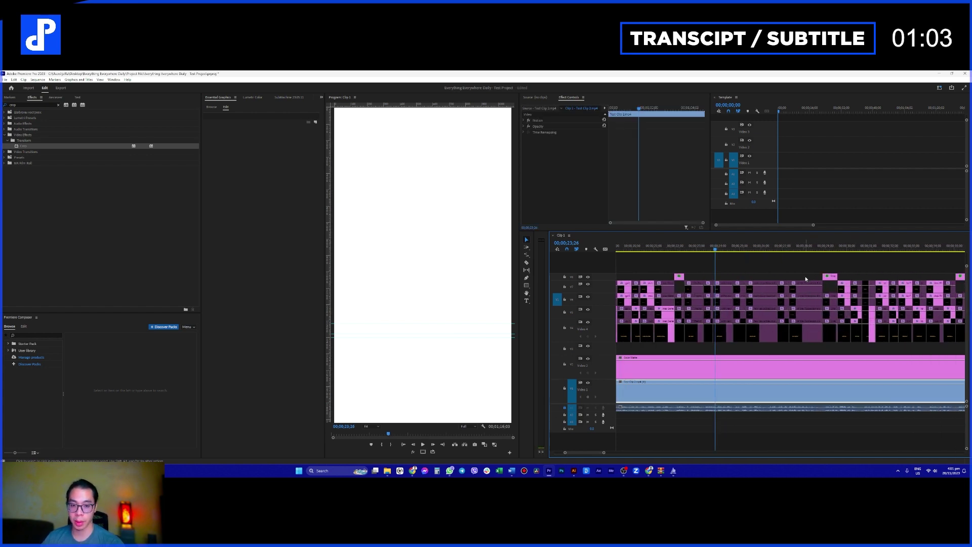
pyautogui.scroll(2, 806, 279)
pyautogui.scroll(1, 798, 281)
pyautogui.click(823, 248)
pyautogui.press('space')
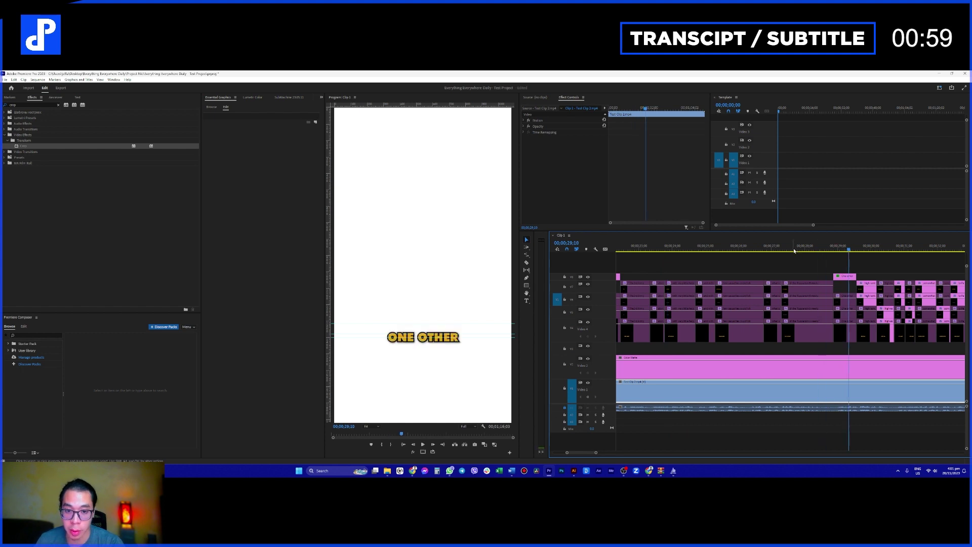
pyautogui.click(808, 249)
pyautogui.press('space')
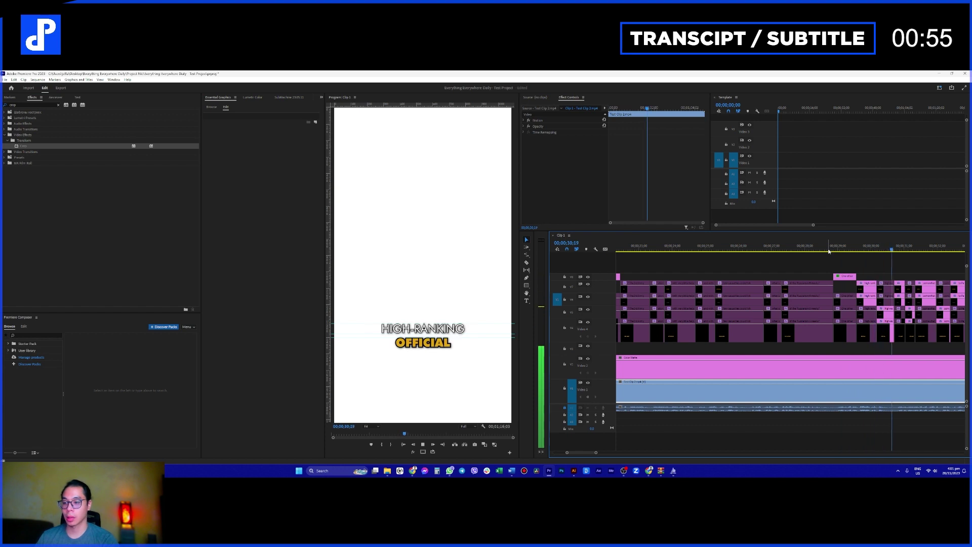
pyautogui.scroll(-1, 825, 269)
pyautogui.scroll(-2, 826, 268)
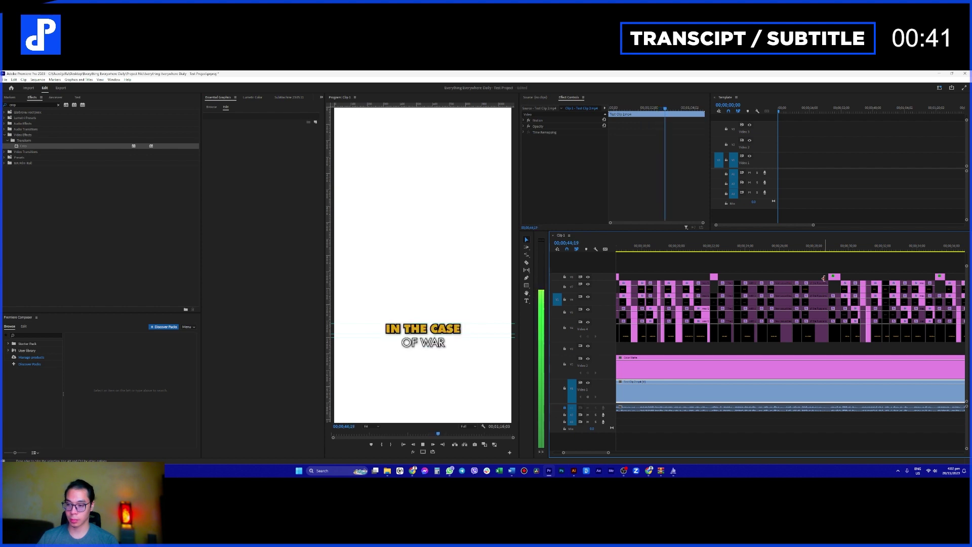
# - Replay the subtitles from just before "IN THE CASE OF WAR" and play through to the sequence's end to check the highlight timing
pyautogui.press('space')
pyautogui.scroll(5, 819, 334)
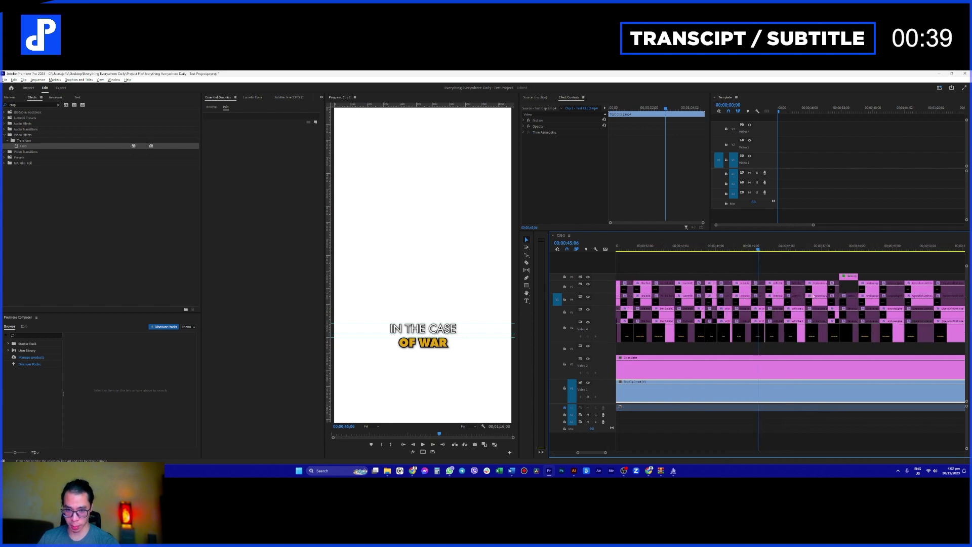
pyautogui.click(704, 247)
pyautogui.press('space')
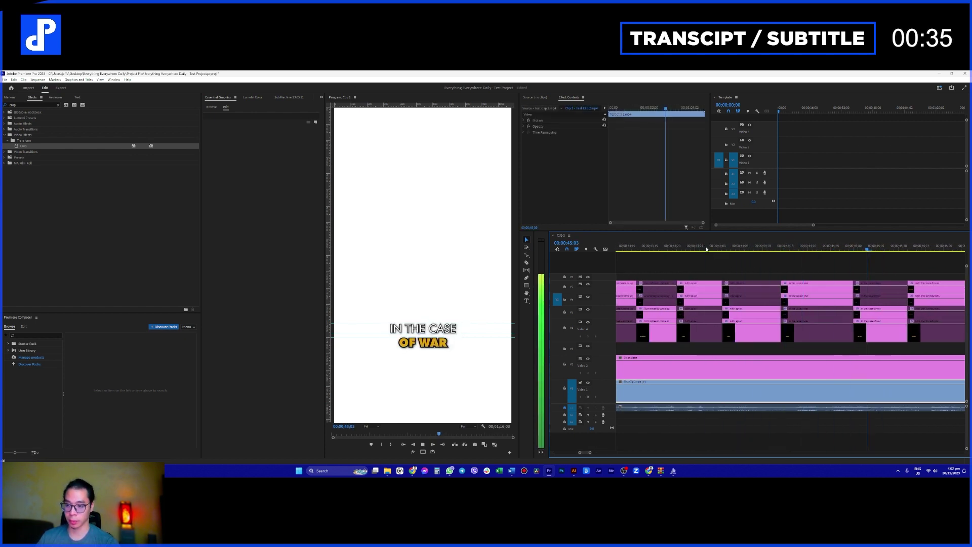
pyautogui.scroll(-4, 710, 264)
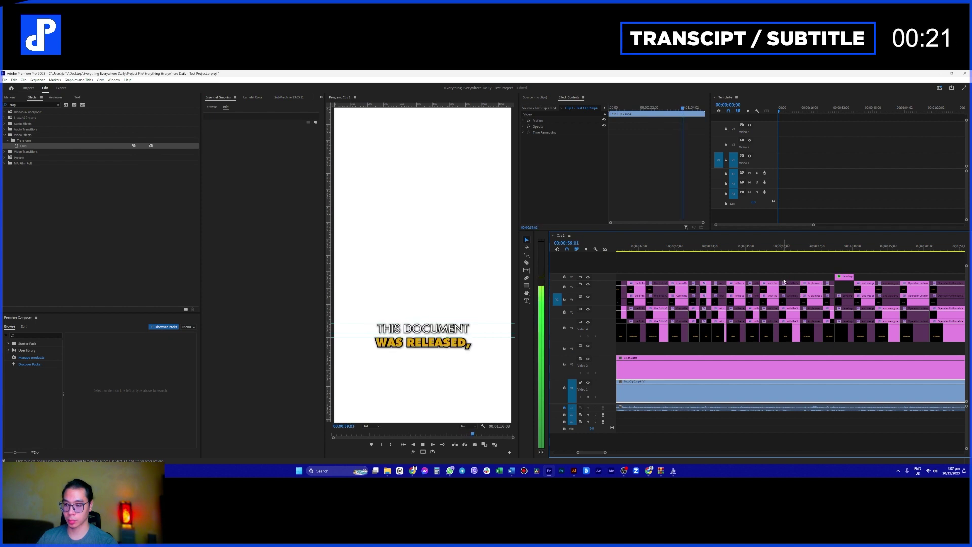
pyautogui.scroll(-5, 795, 281)
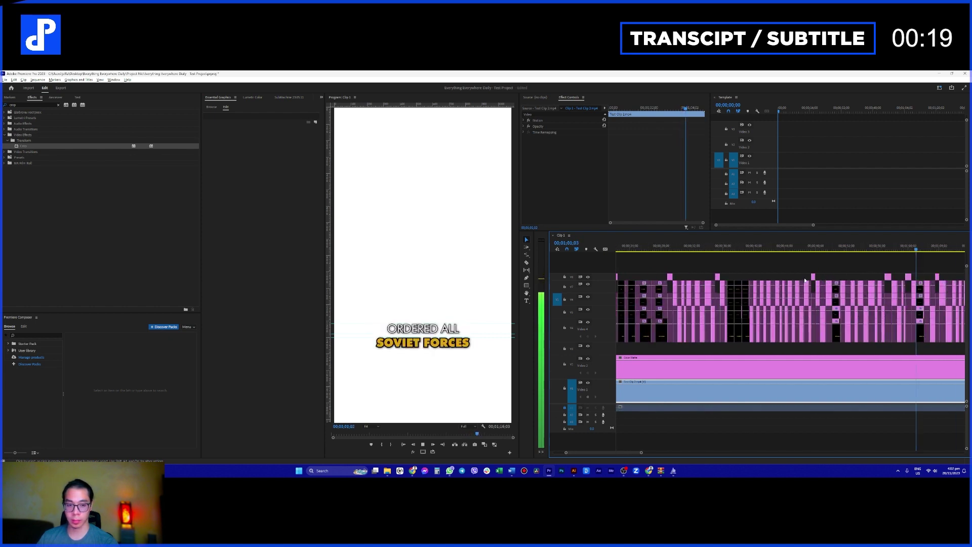
pyautogui.scroll(-3, 805, 280)
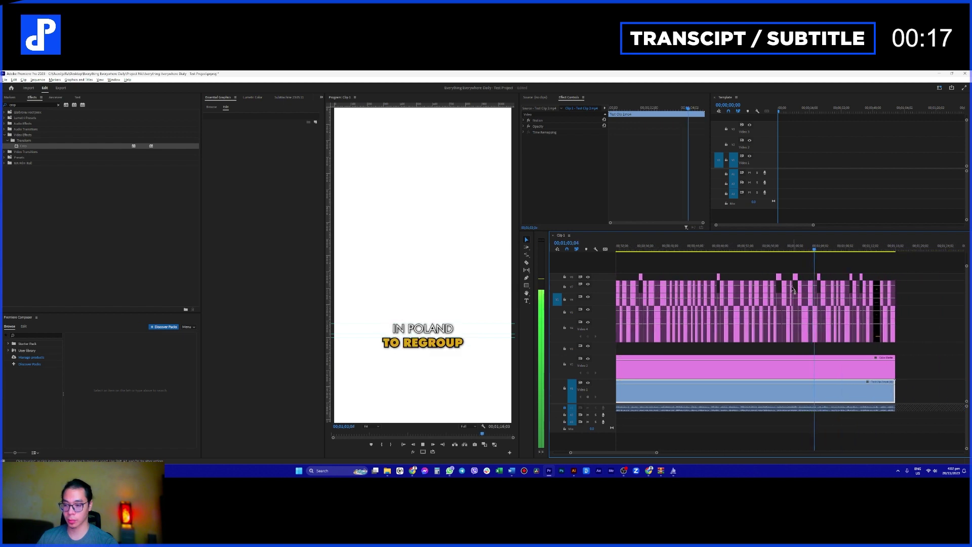
pyautogui.scroll(2, 794, 290)
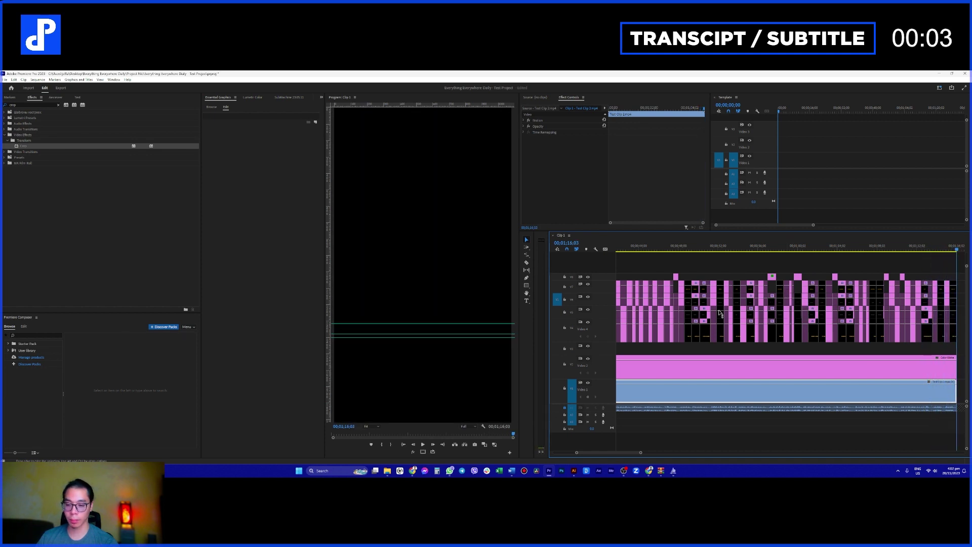
pyautogui.press('space')
pyautogui.moveTo(413, 470)
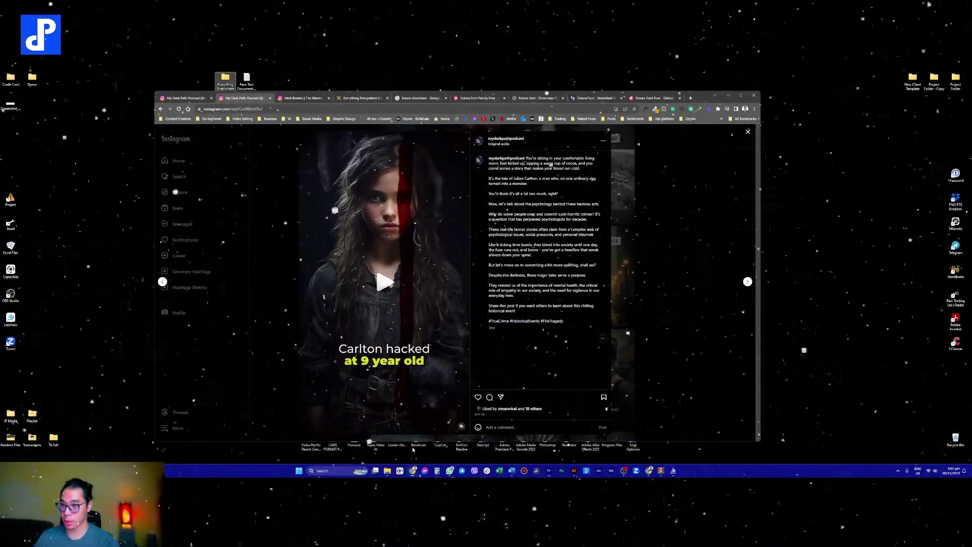
pyautogui.click(412, 447)
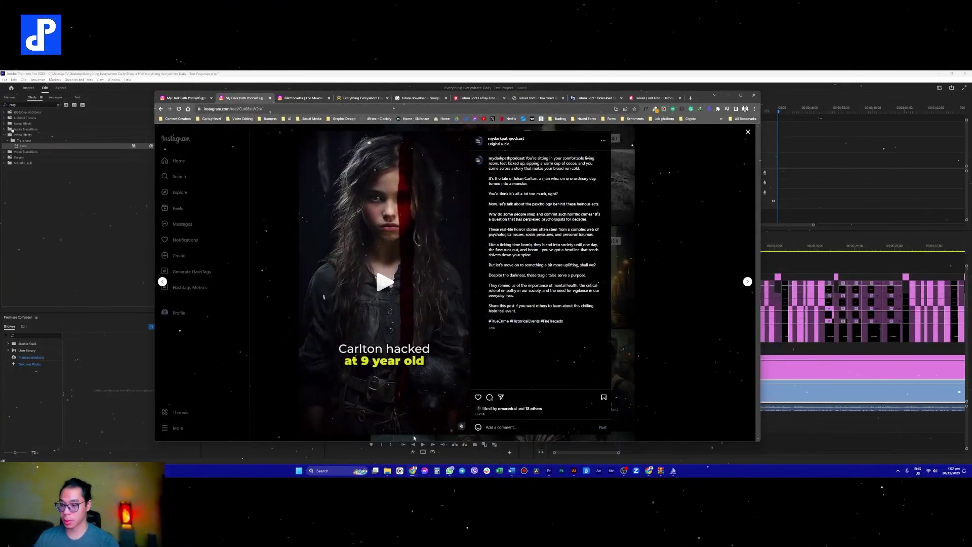
pyautogui.click(413, 470)
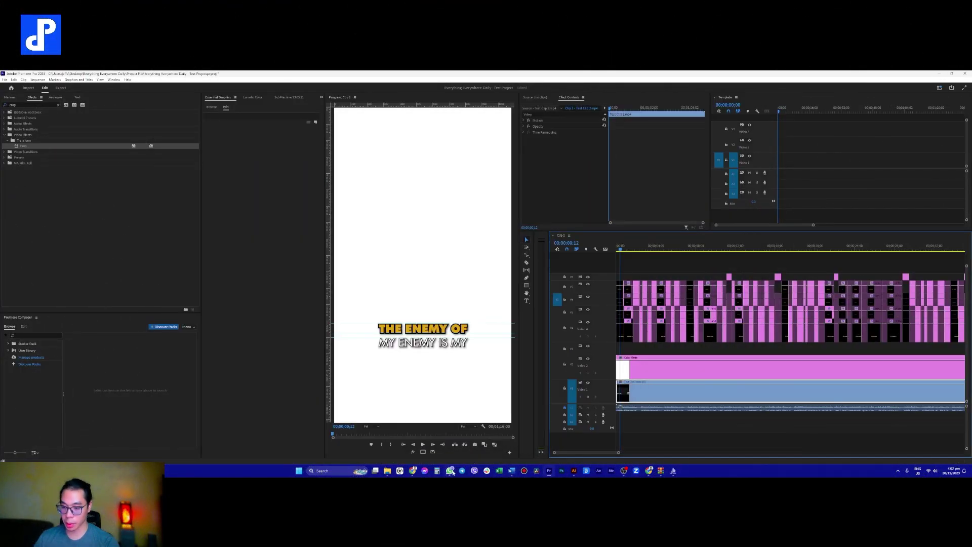
# - Switch to the Canva presentation, maximize its window and select the bullet list on the "STAGE 1" slide
pyautogui.click(649, 471)
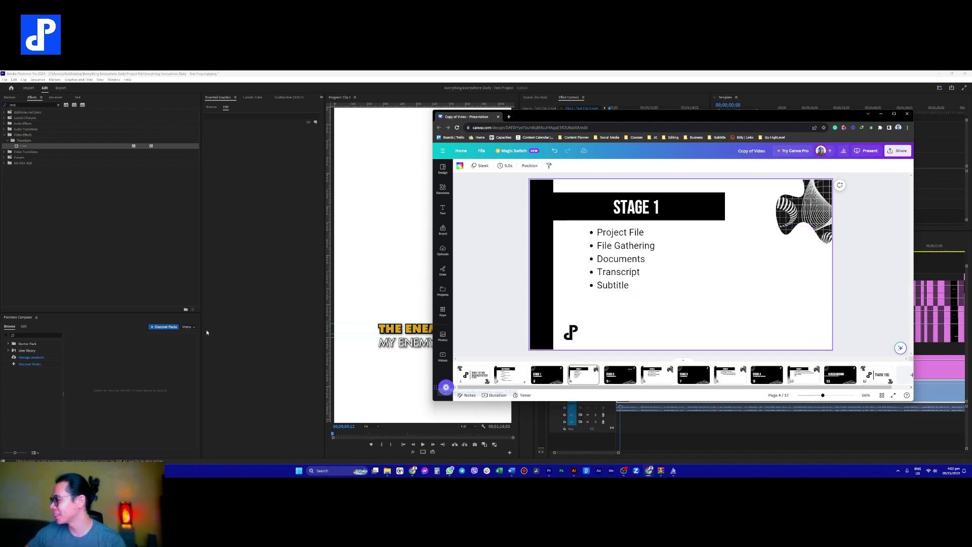
pyautogui.moveTo(760, 115); pyautogui.dragTo(759, 71)
pyautogui.click(442, 293)
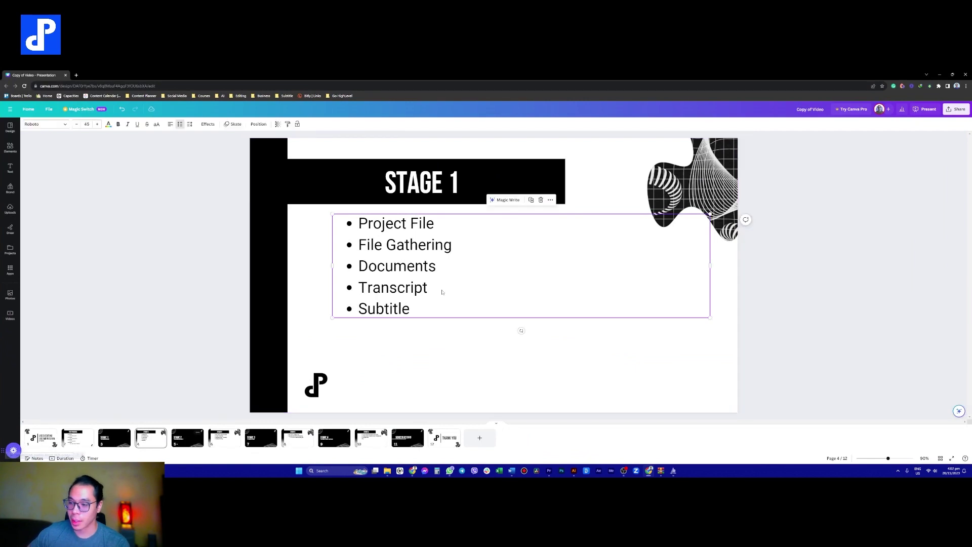